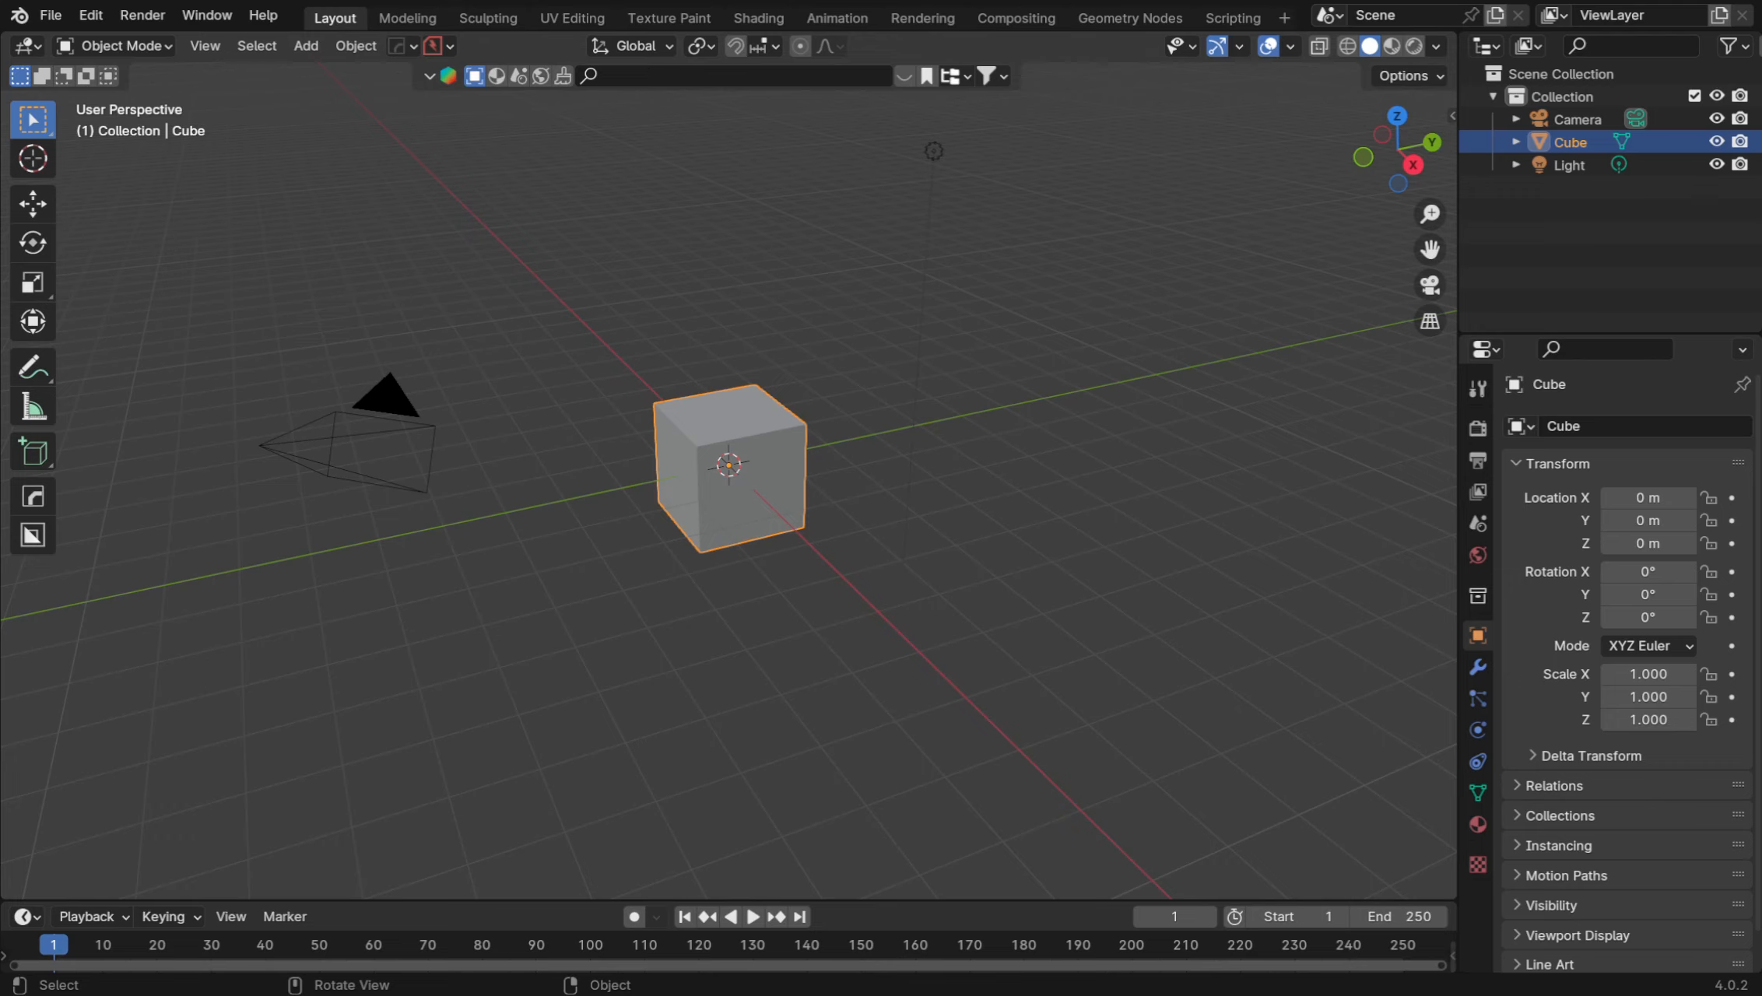
# Delete the default camera, cube and light, and add a plane mesh at the origin
pyautogui.moveTo(1161, 652); pyautogui.dragTo(212, 118)
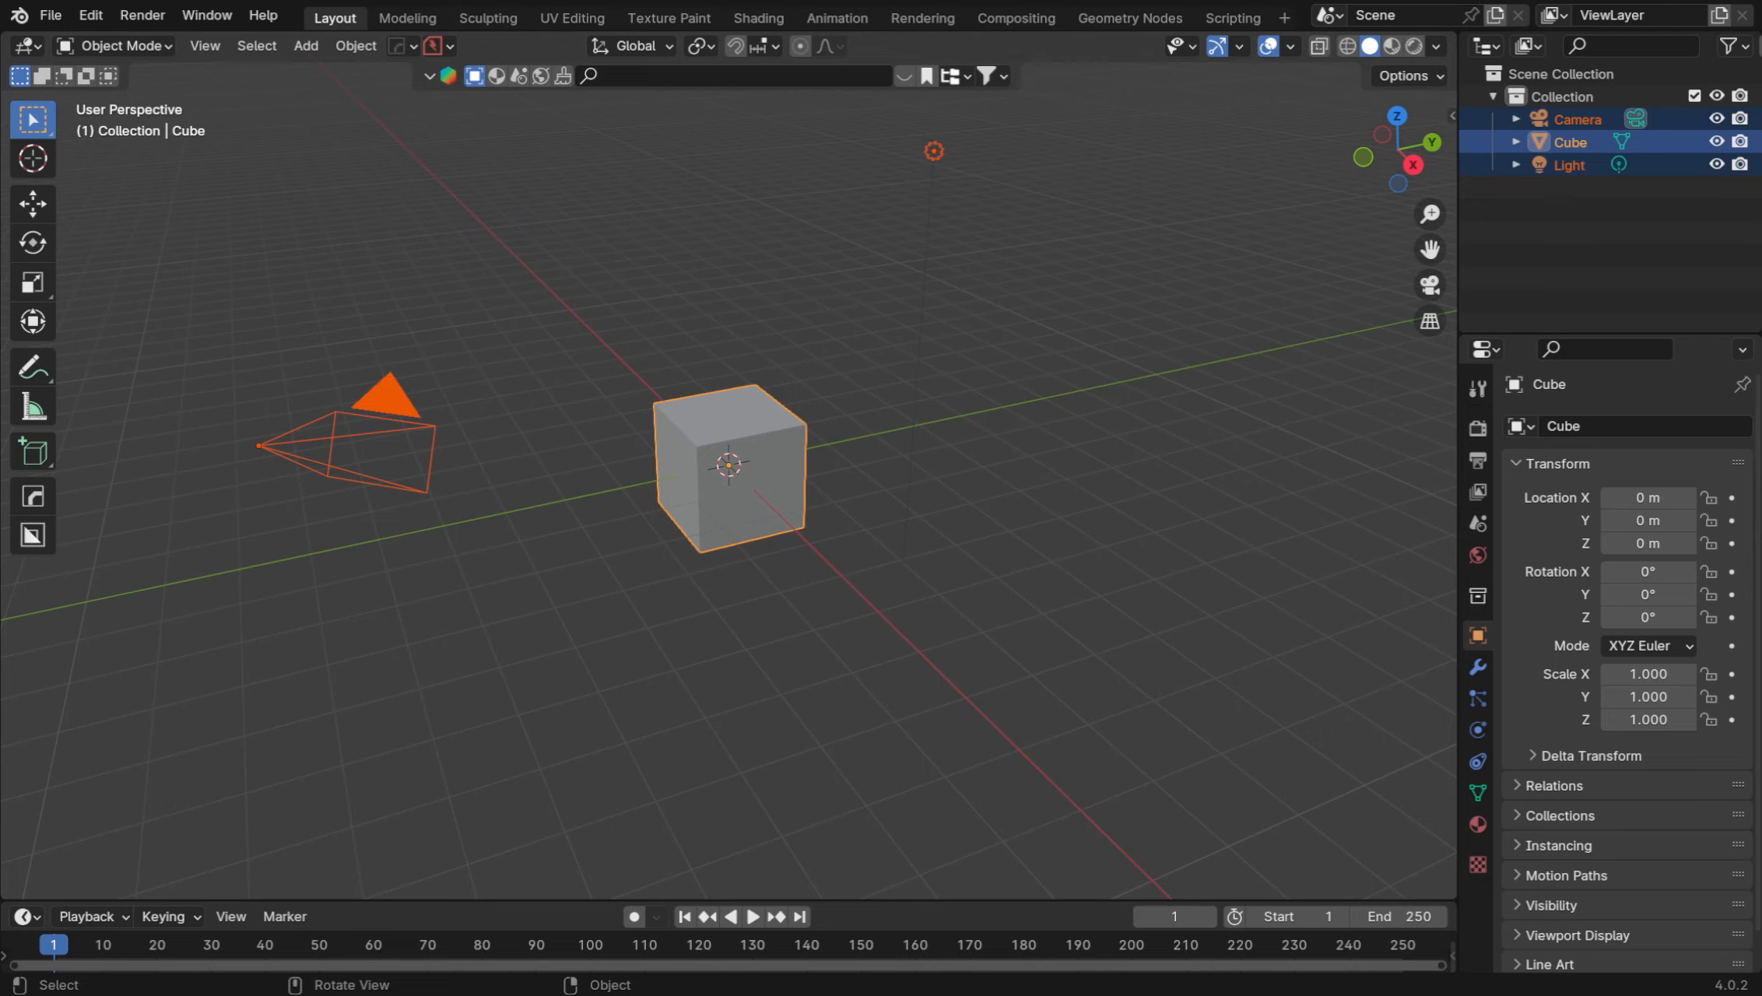
pyautogui.press('Delete')
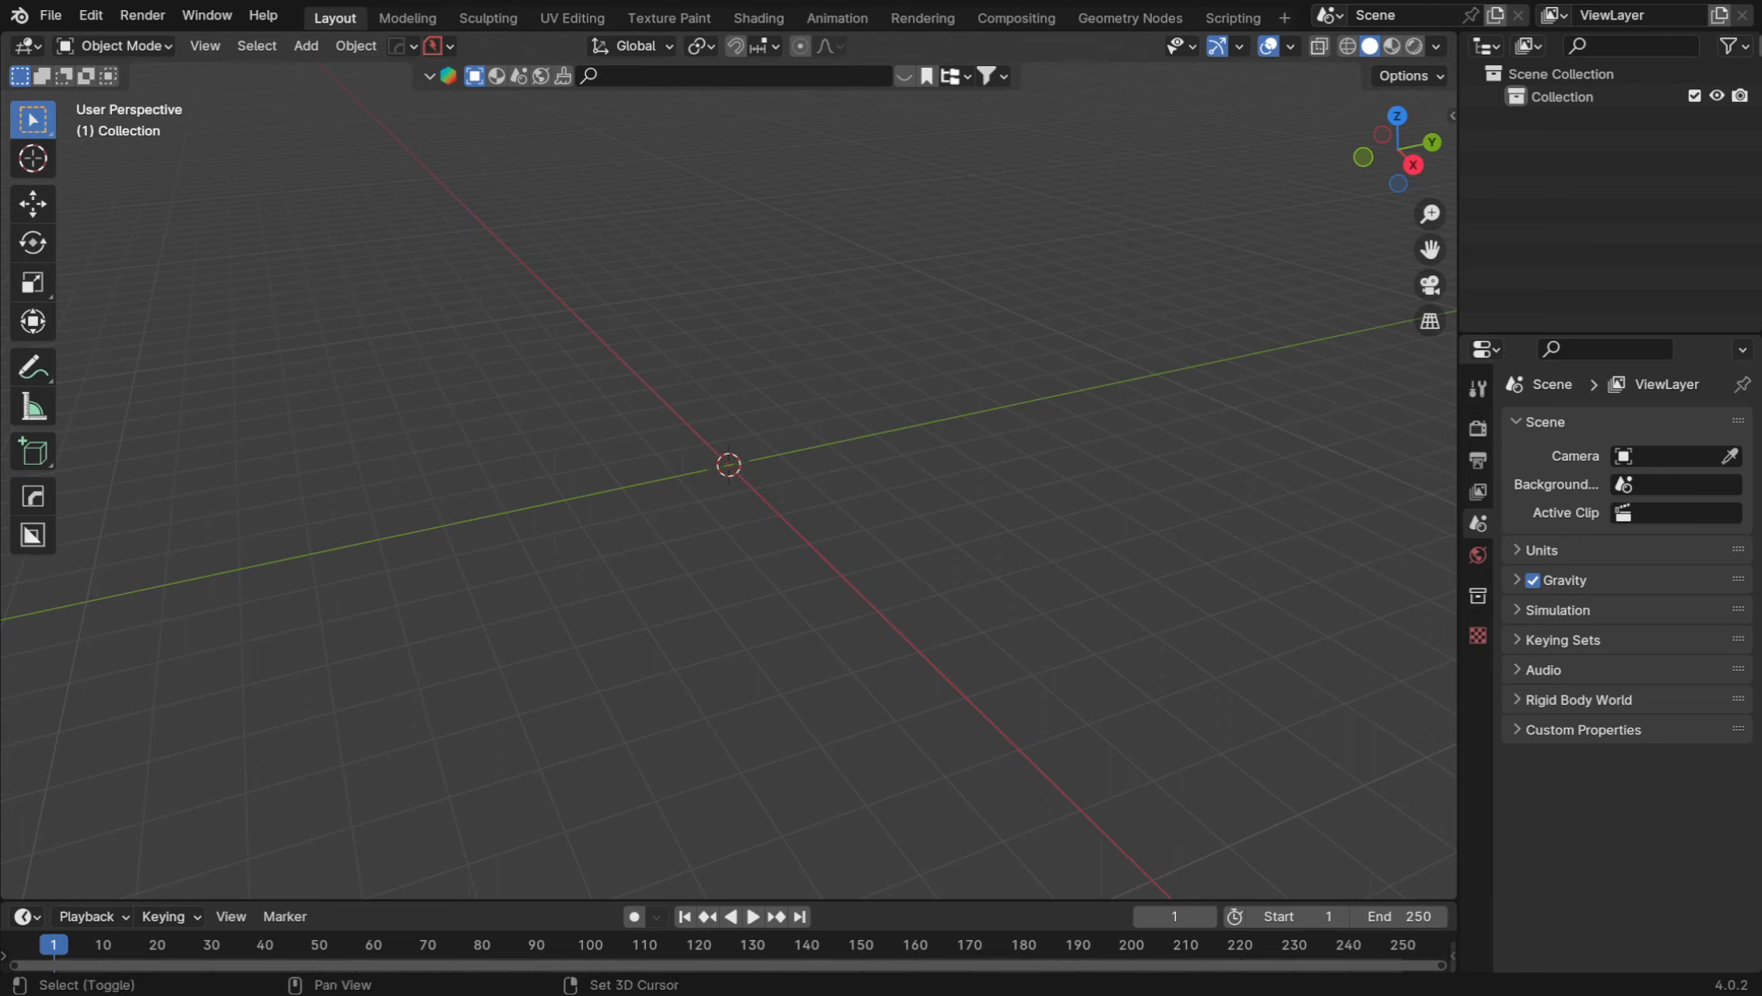
pyautogui.hotkey('shift', 'a')
pyautogui.moveTo(467, 575)
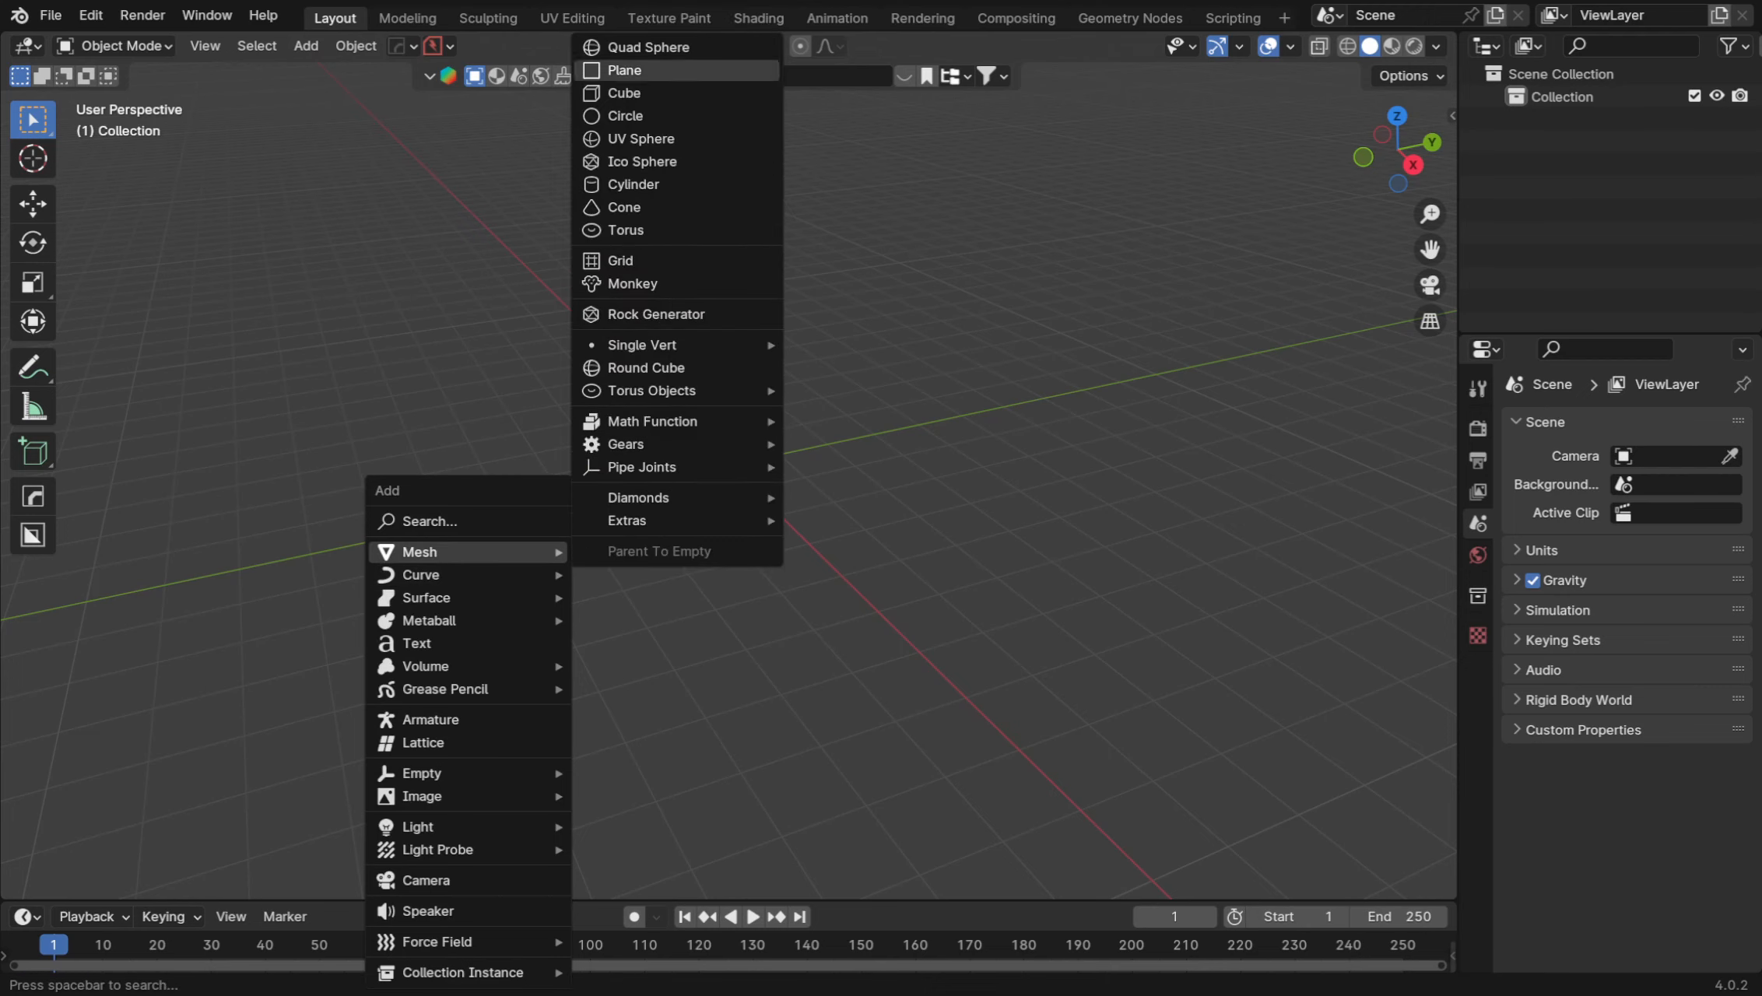
pyautogui.click(624, 70)
# Duplicate the plane, leaving the copy in place on top of the original
pyautogui.moveTo(728, 466); pyautogui.dragTo(706, 629, button='middle')
pyautogui.scroll(6, 728, 480)
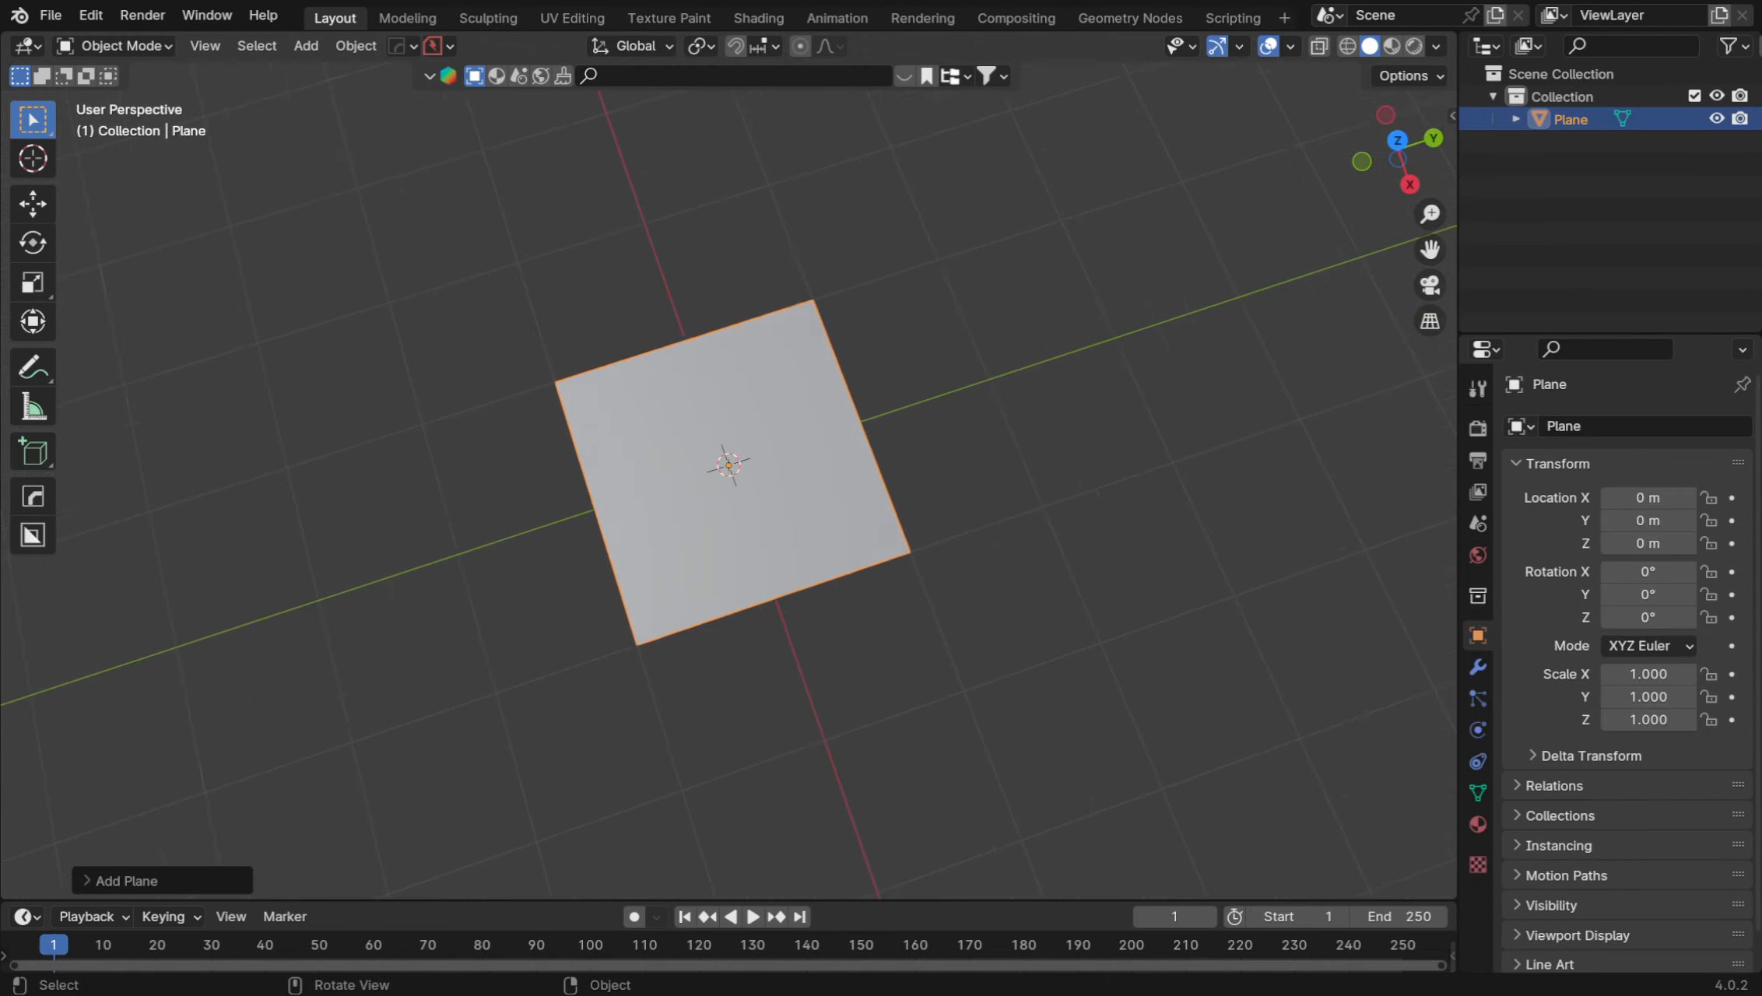
pyautogui.moveTo(728, 481); pyautogui.dragTo(694, 484, button='middle')
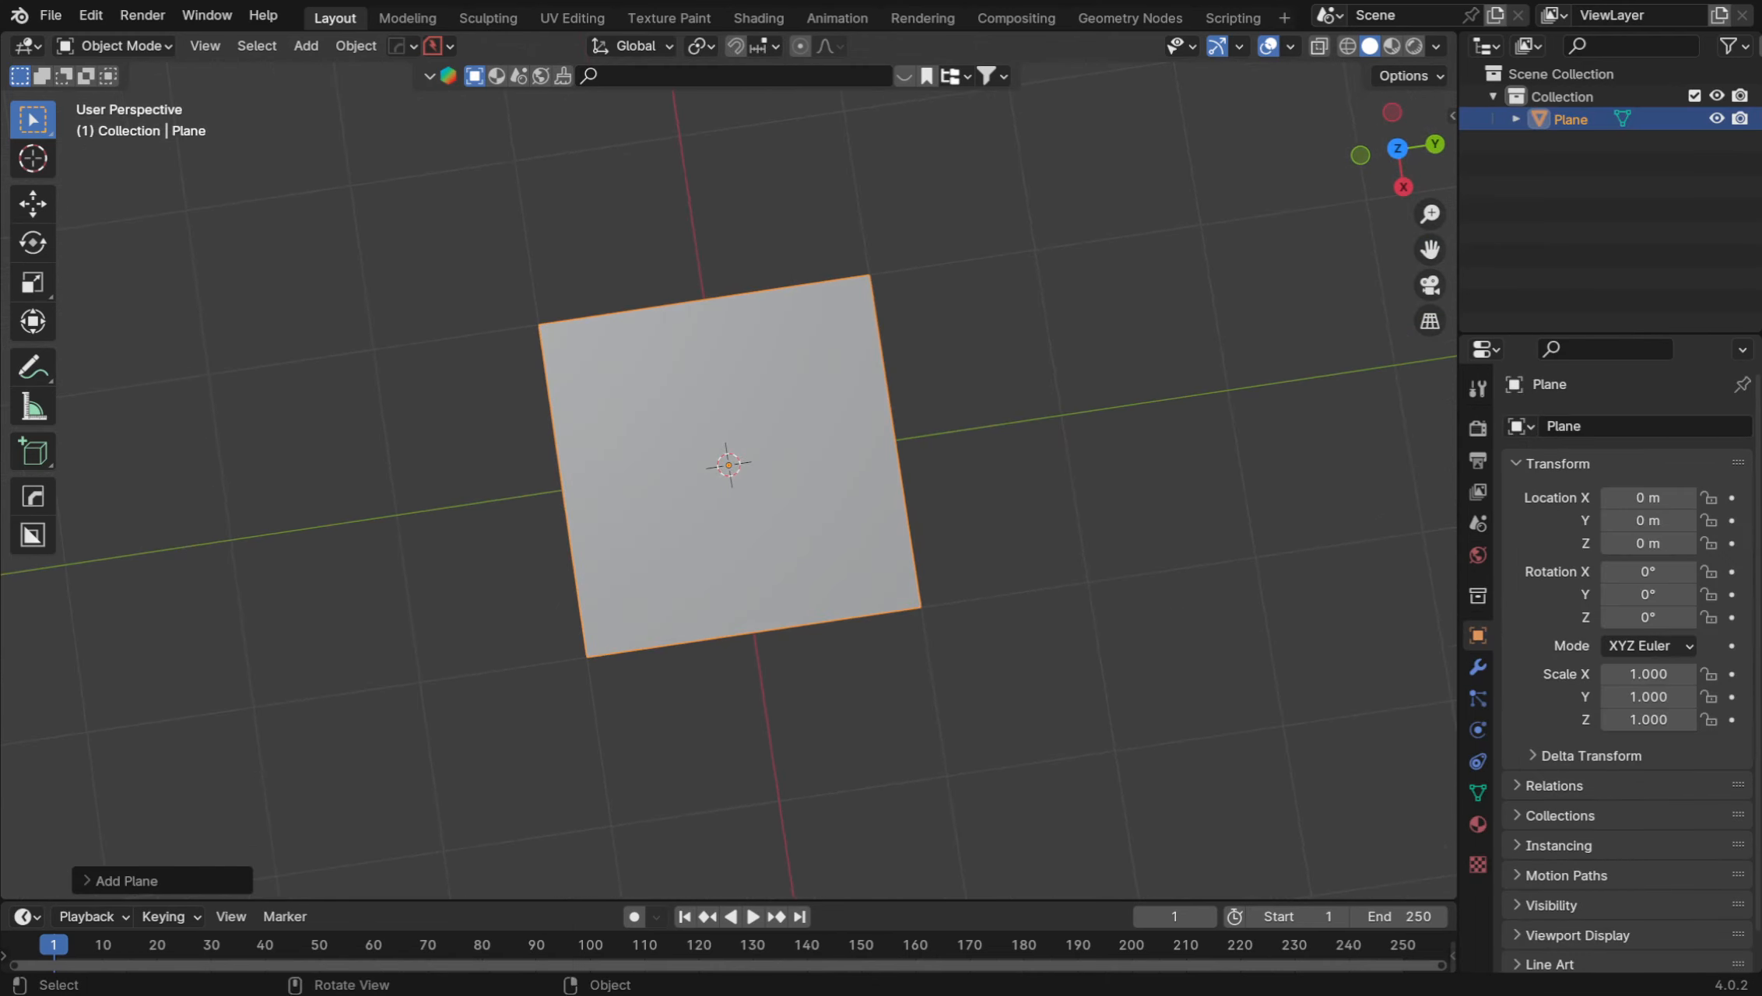
pyautogui.hotkey('shift', 'd')
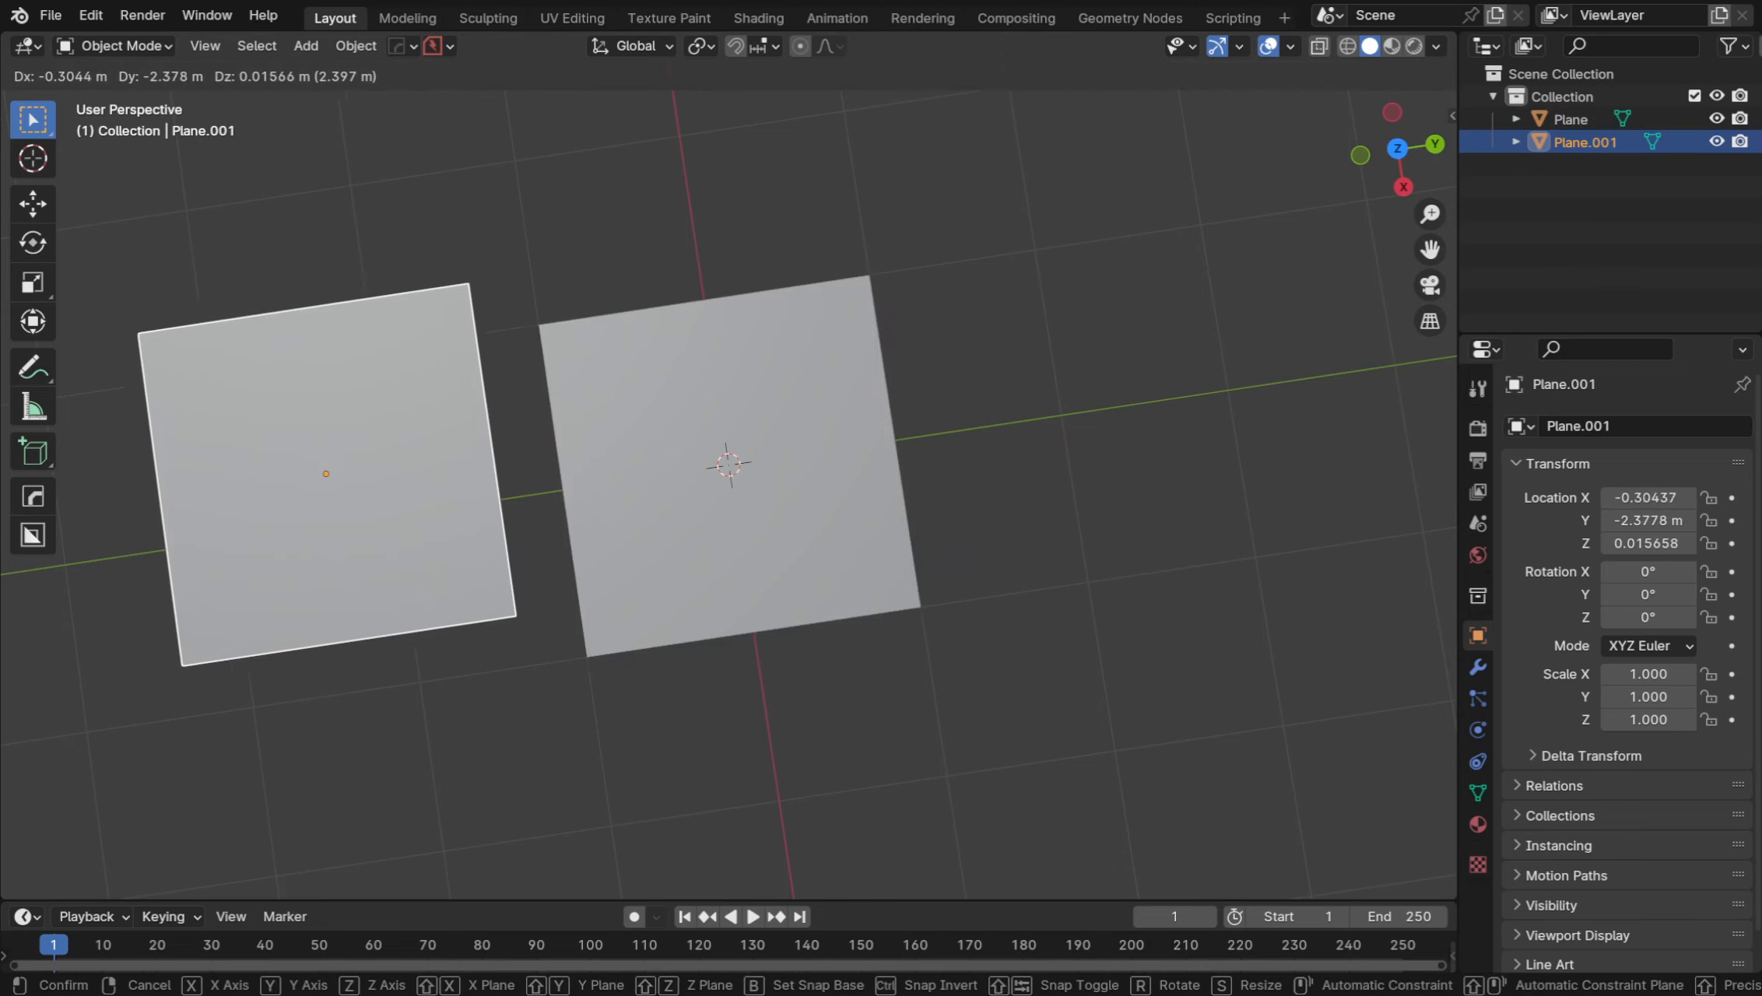
pyautogui.press('x')
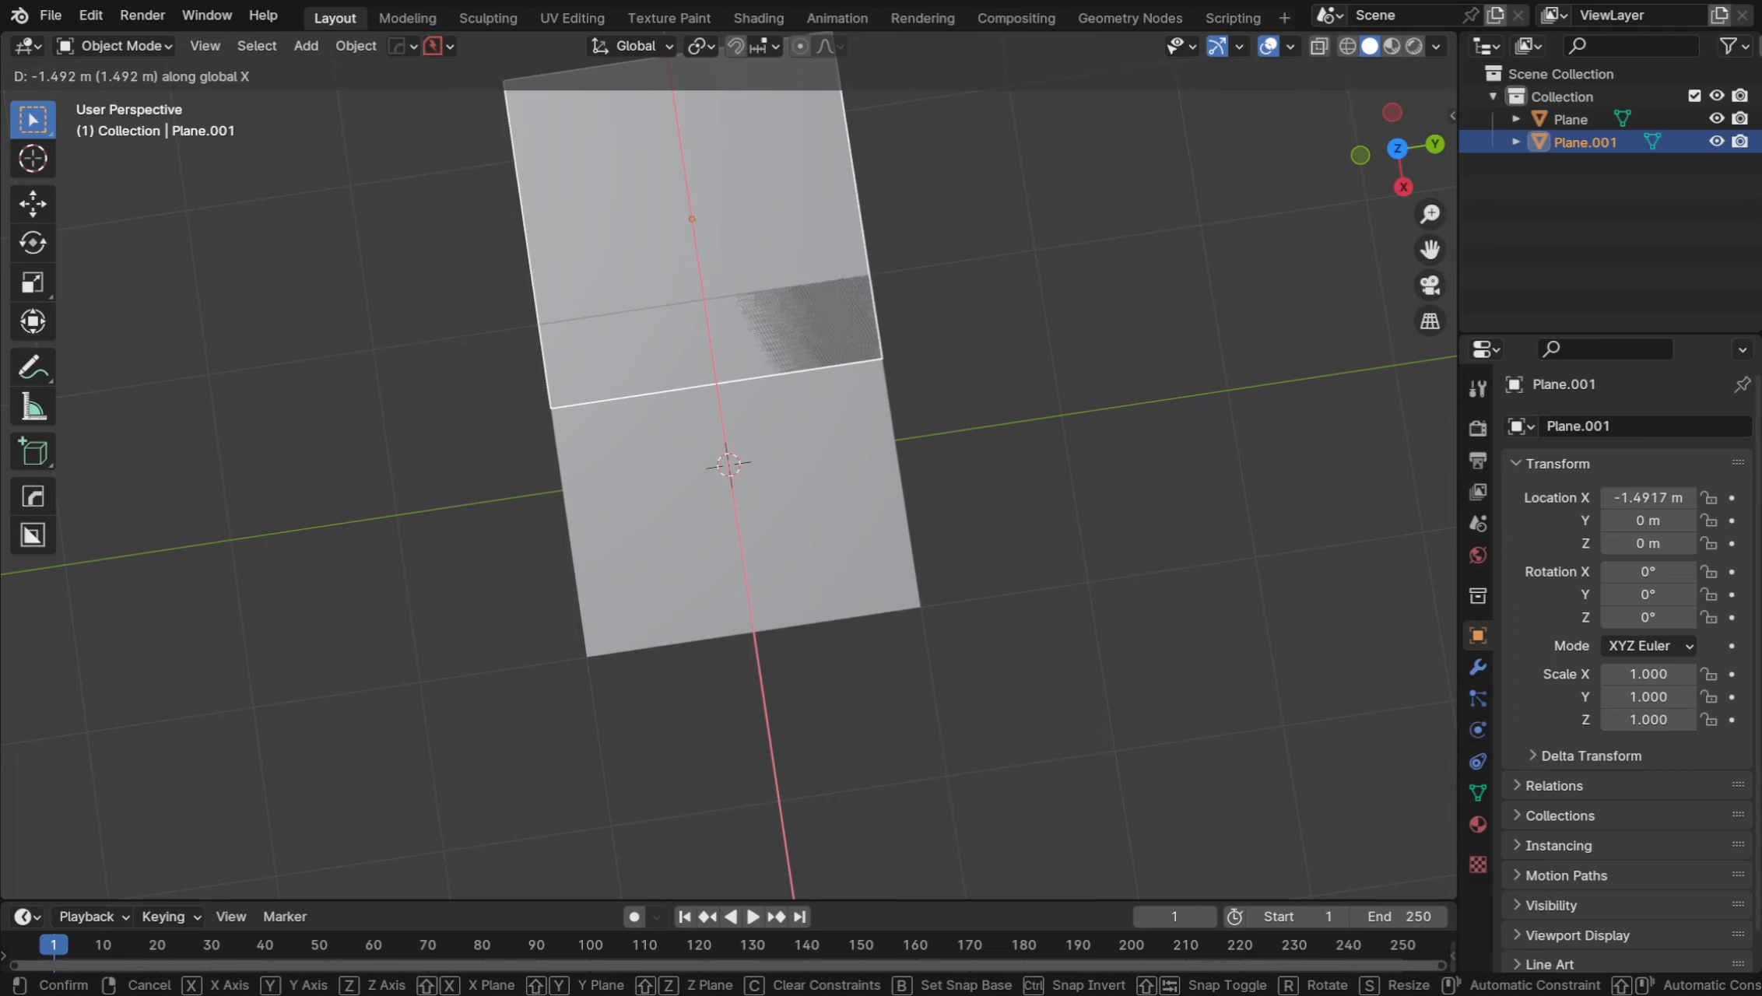
pyautogui.press('Escape')
# Move the duplicated plane -3 m along the global X axis, working in the top orthographic view
pyautogui.scroll(-3, 728, 465)
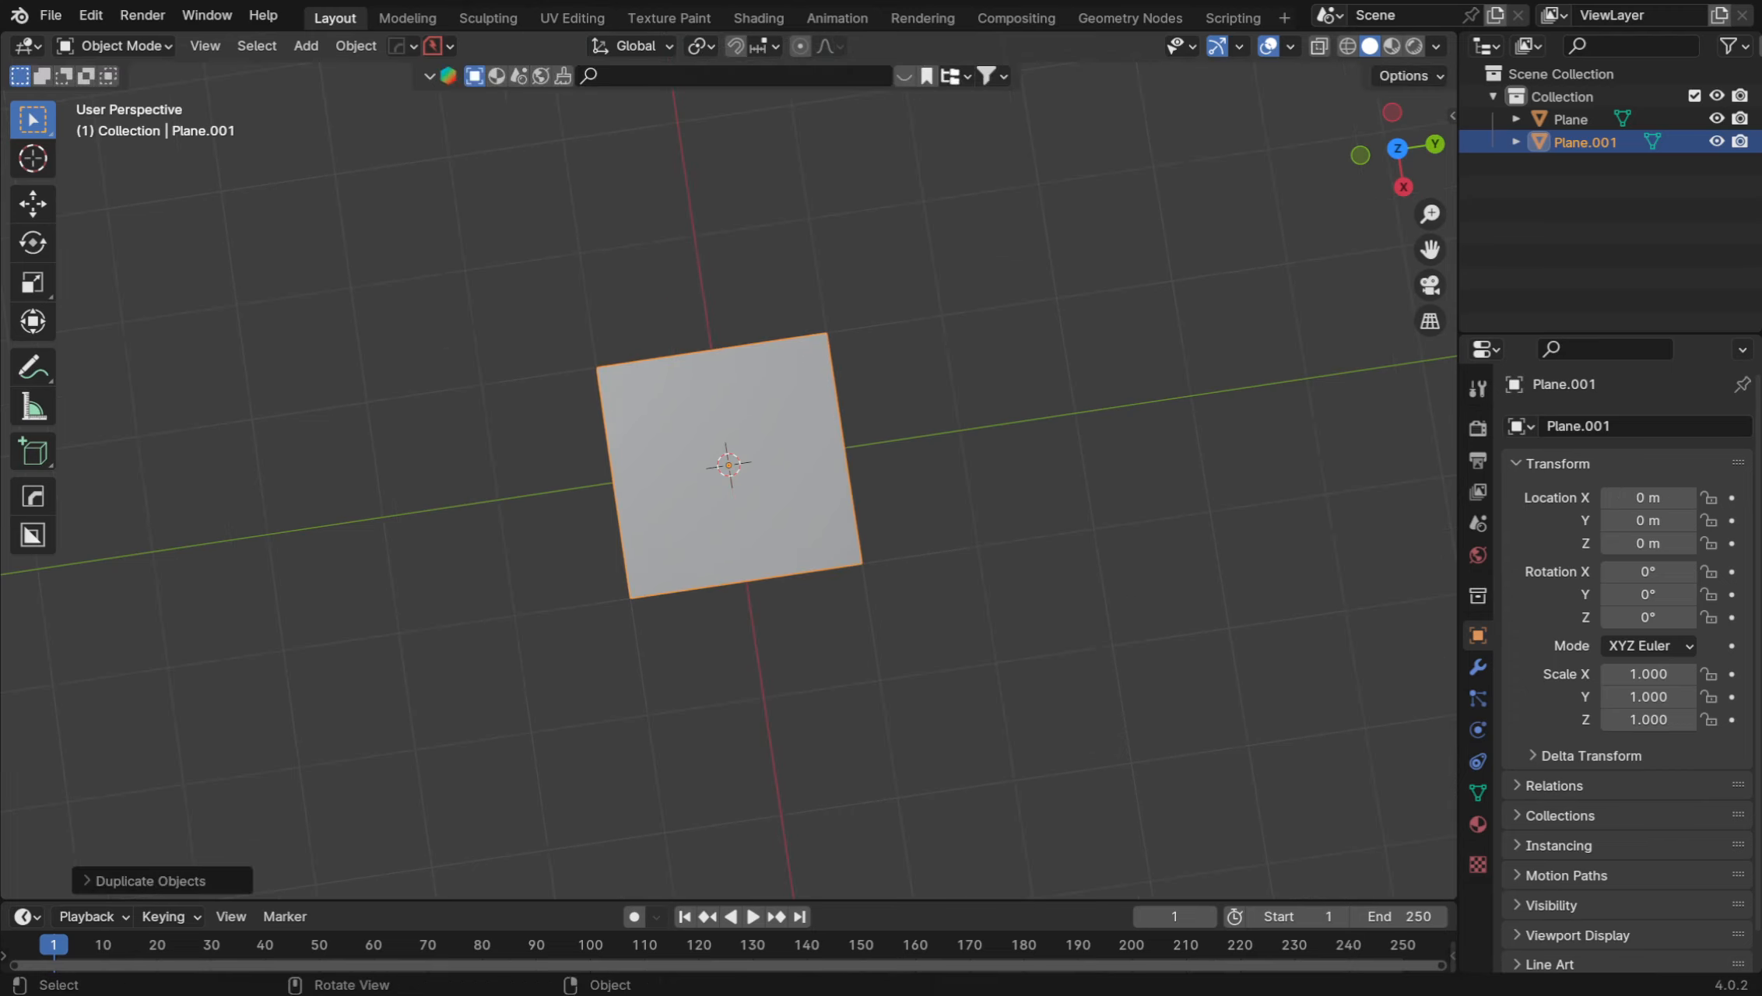
pyautogui.moveTo(728, 465); pyautogui.dragTo(902, 463, button='middle')
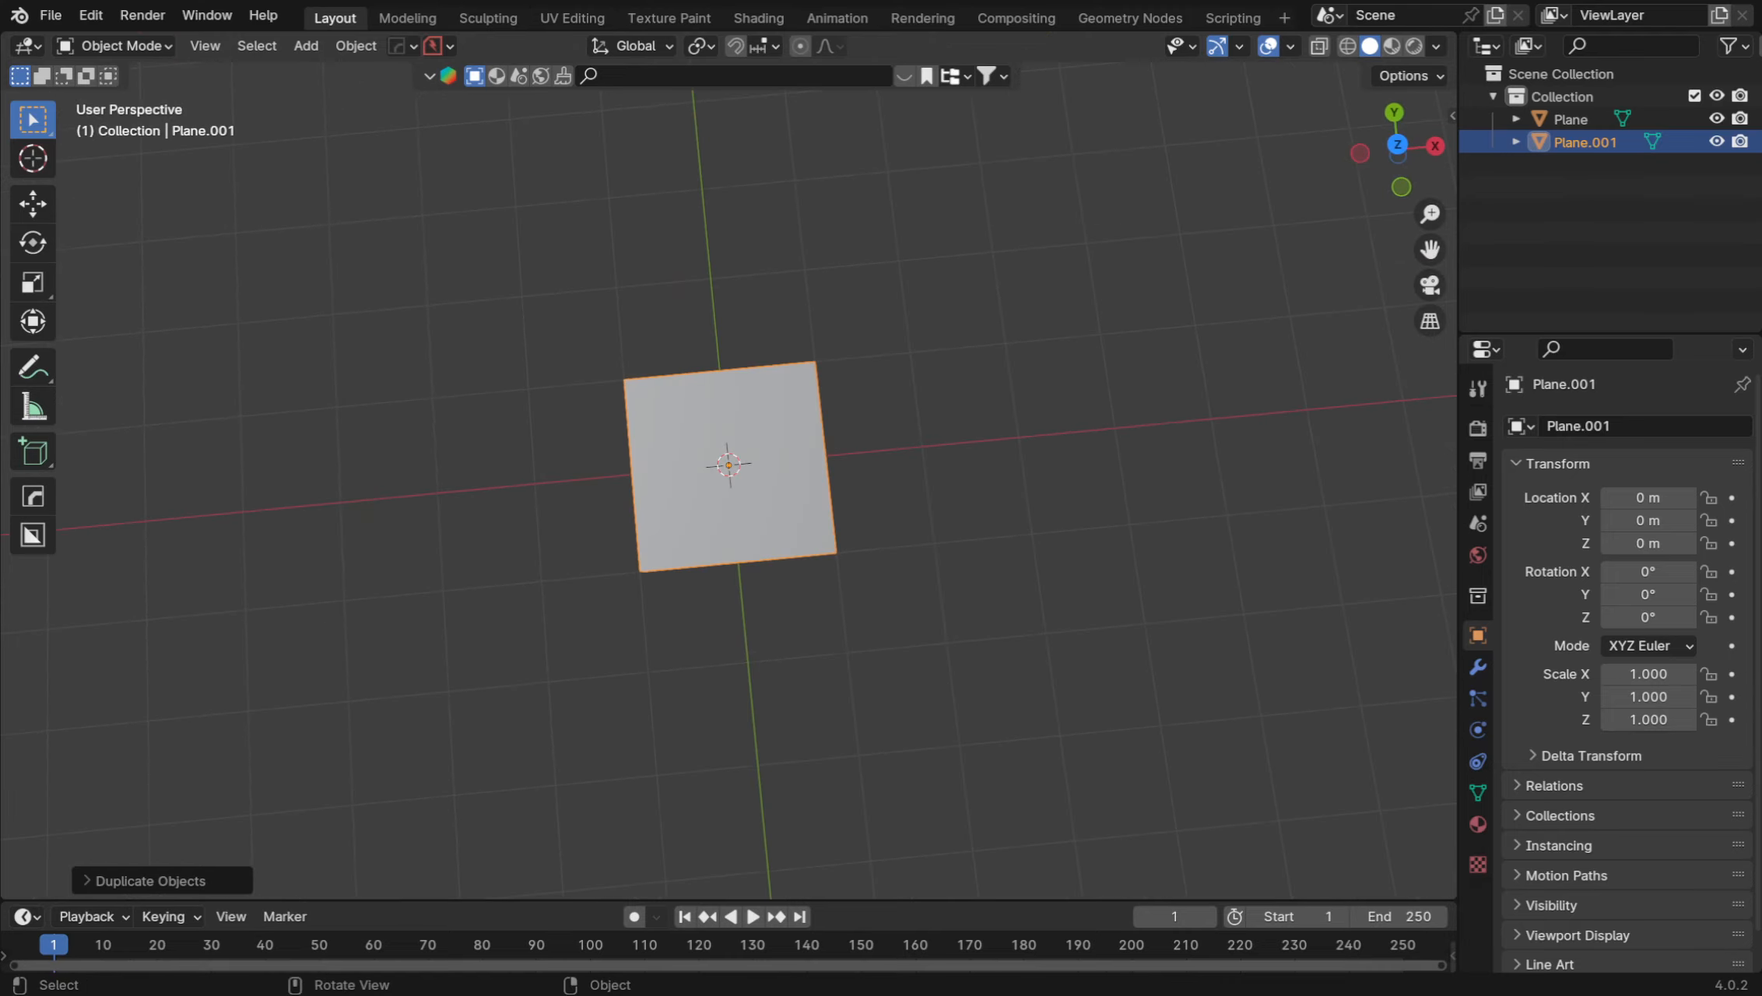
pyautogui.press('KP_7')
pyautogui.scroll(4, 728, 464)
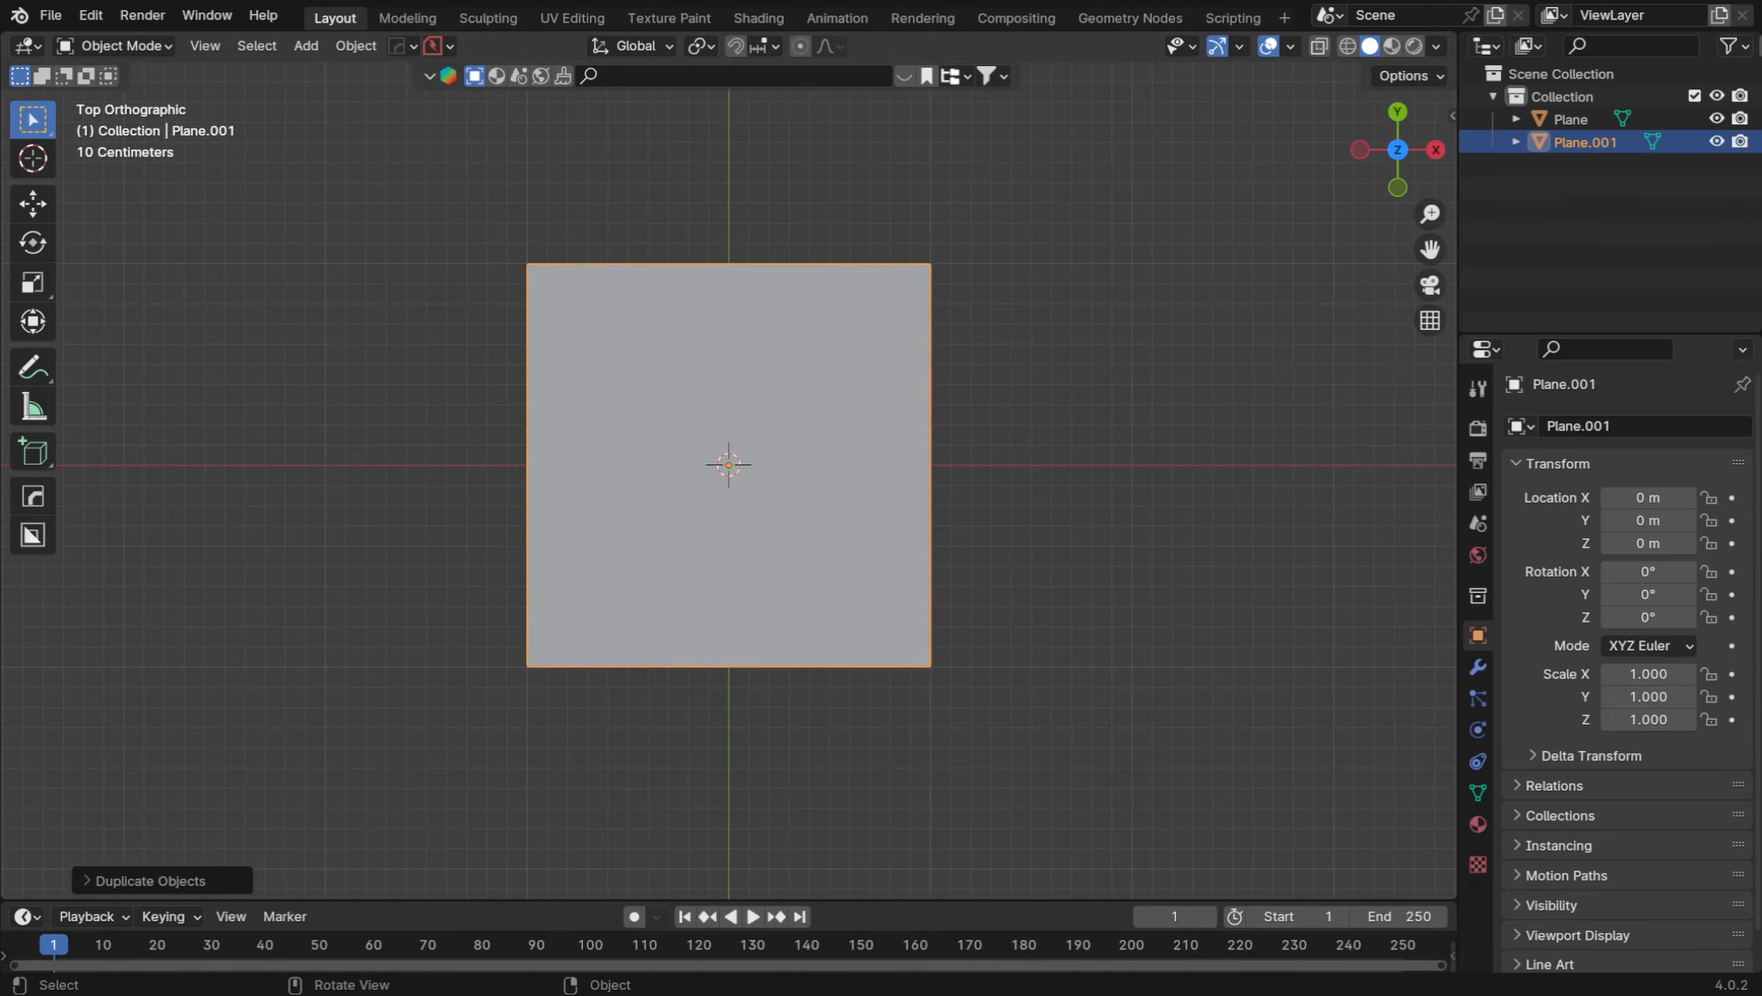
pyautogui.scroll(-1, 729, 465)
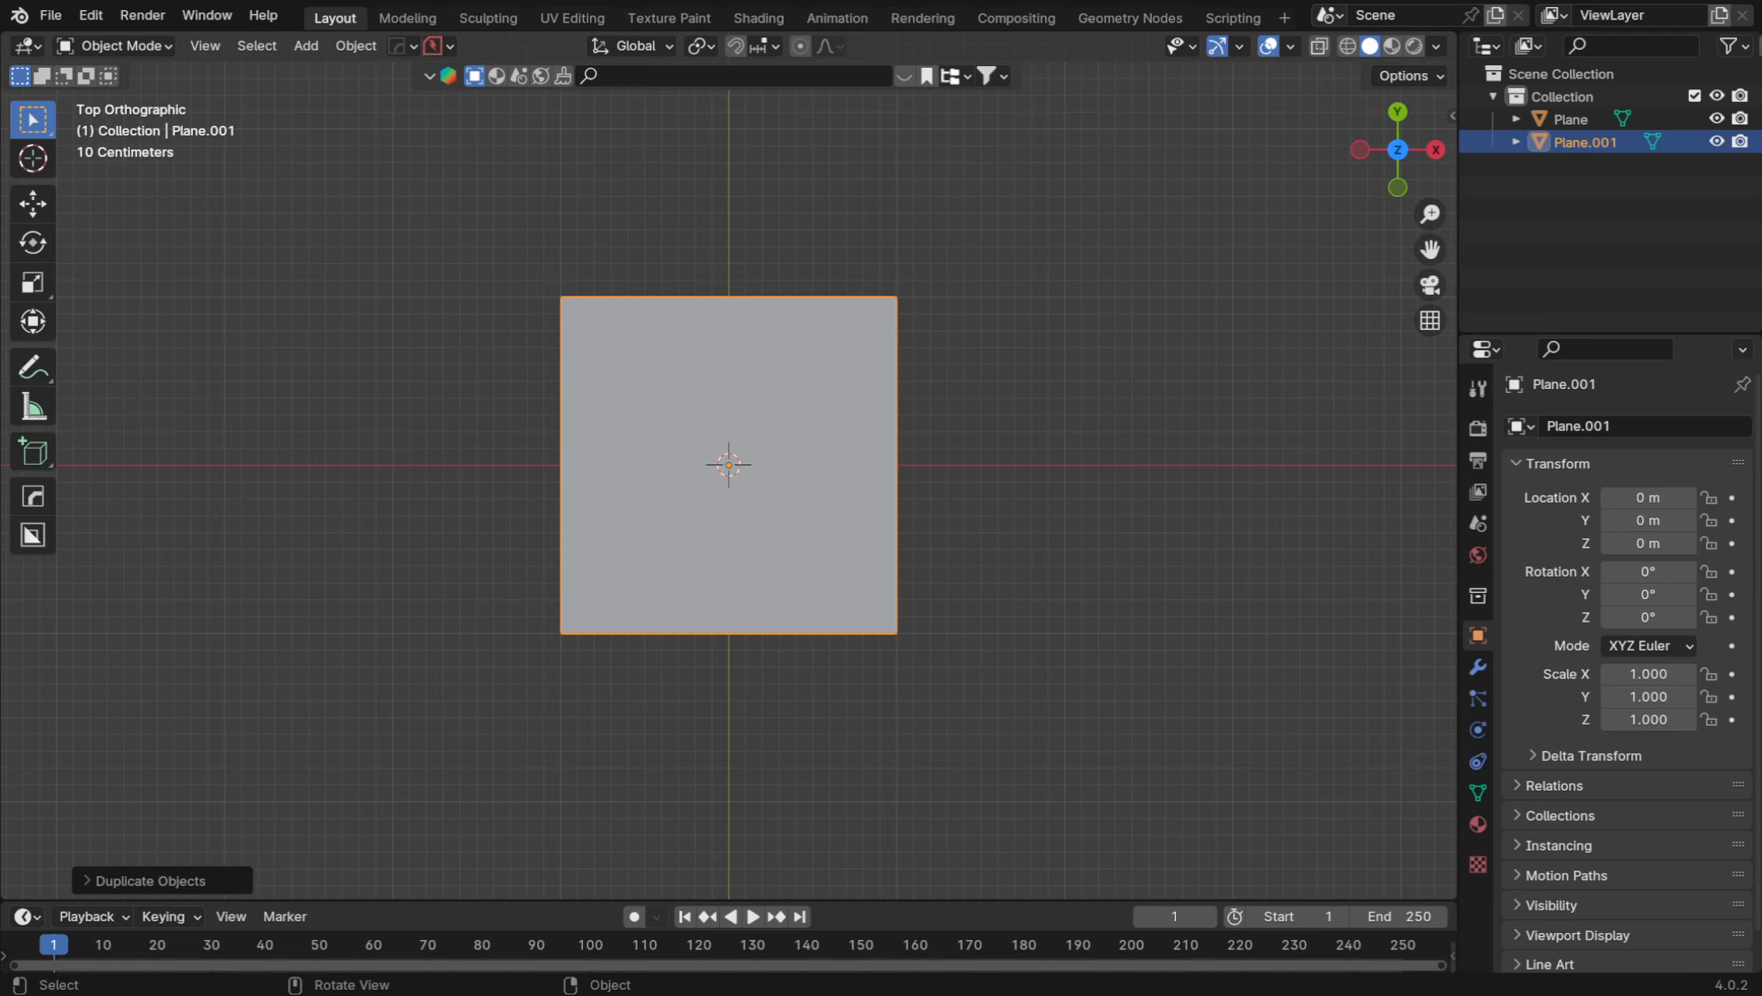
pyautogui.press('g')
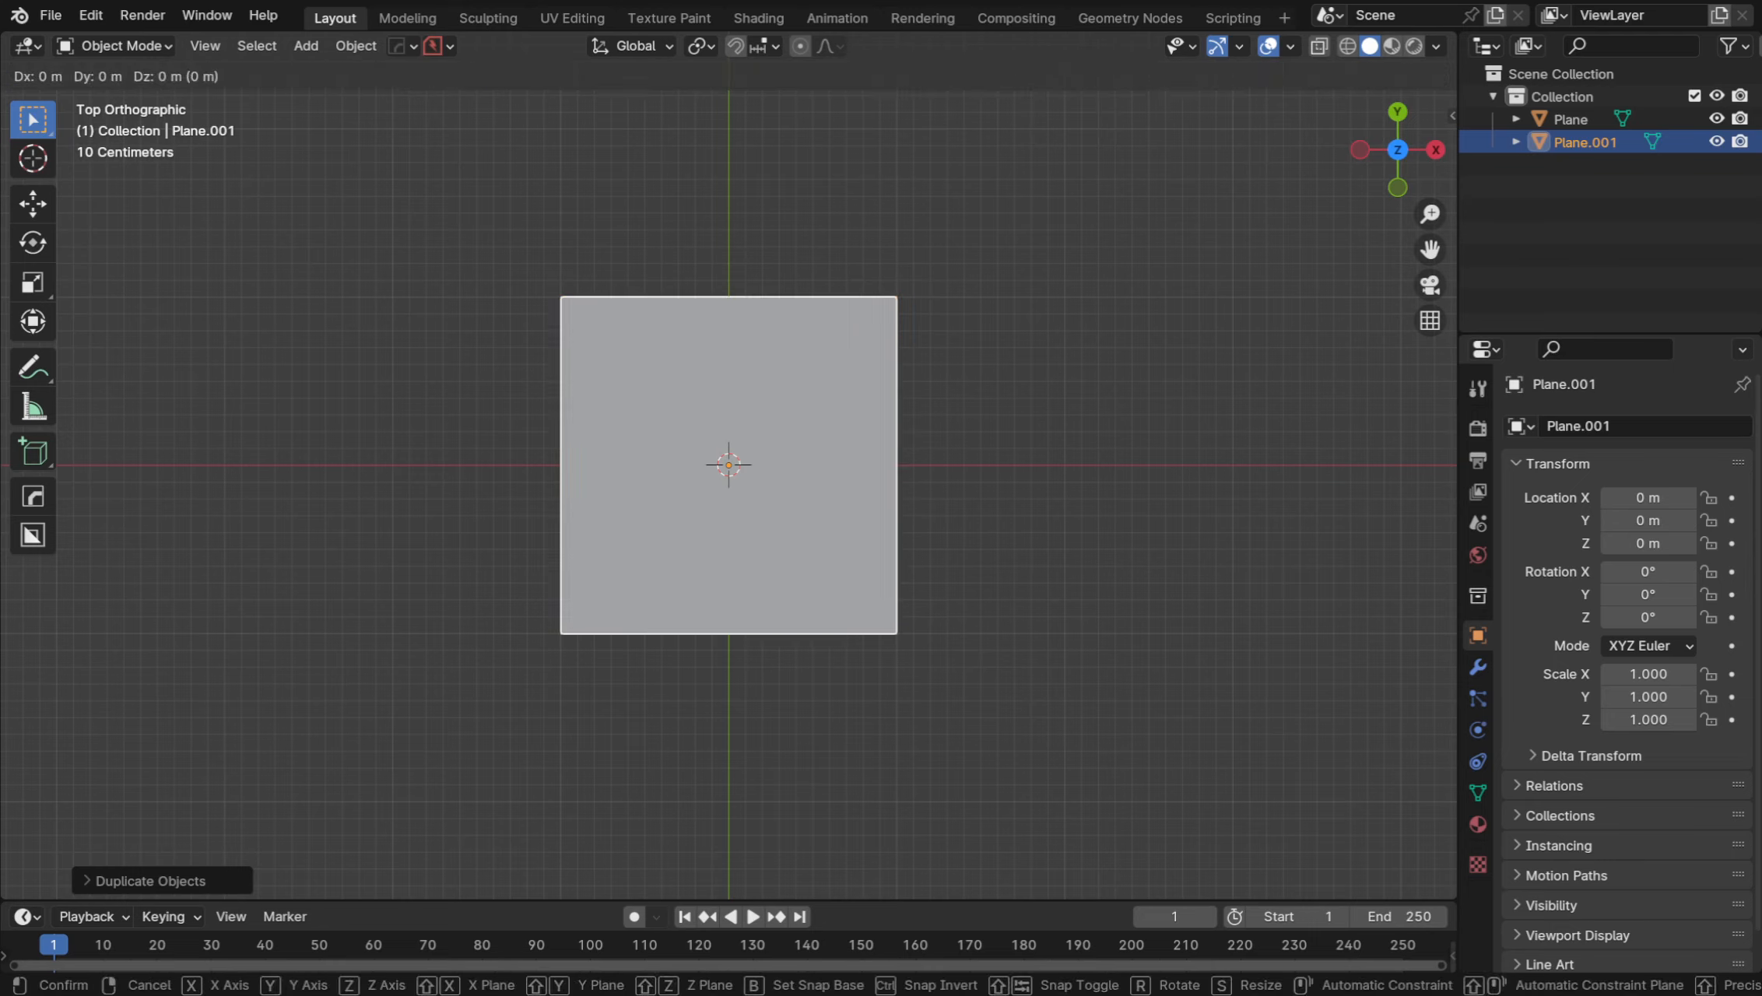
pyautogui.press('x')
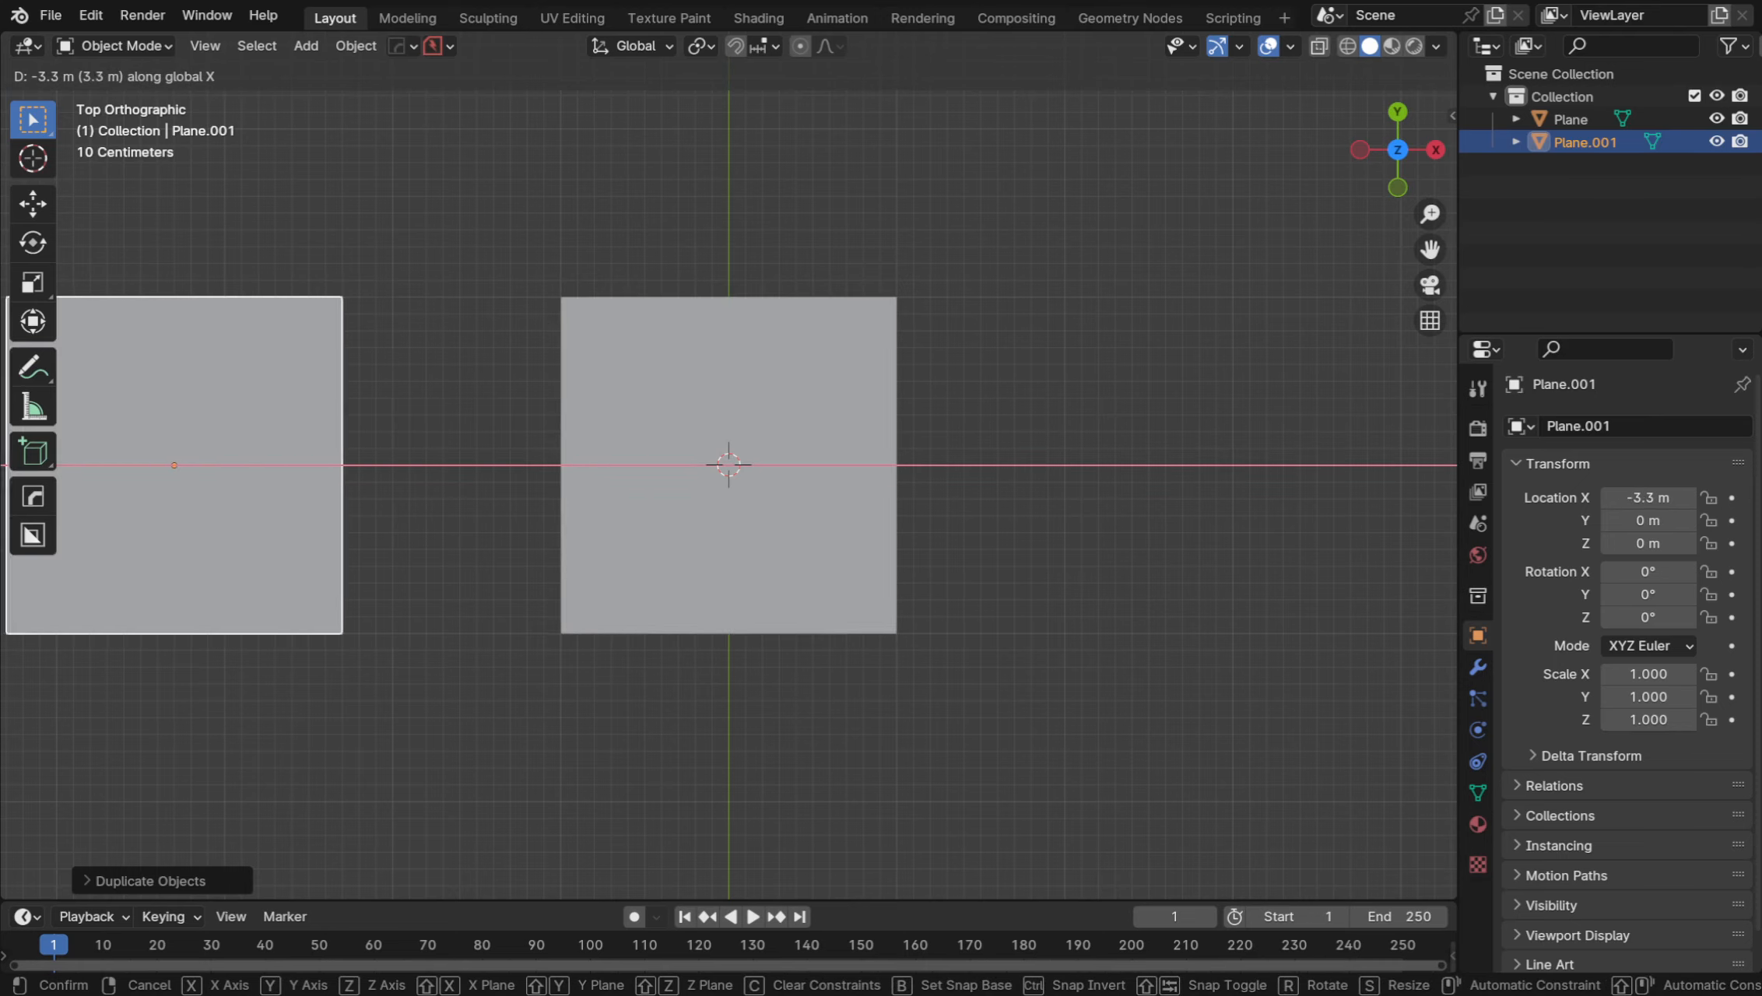
pyautogui.press('Return')
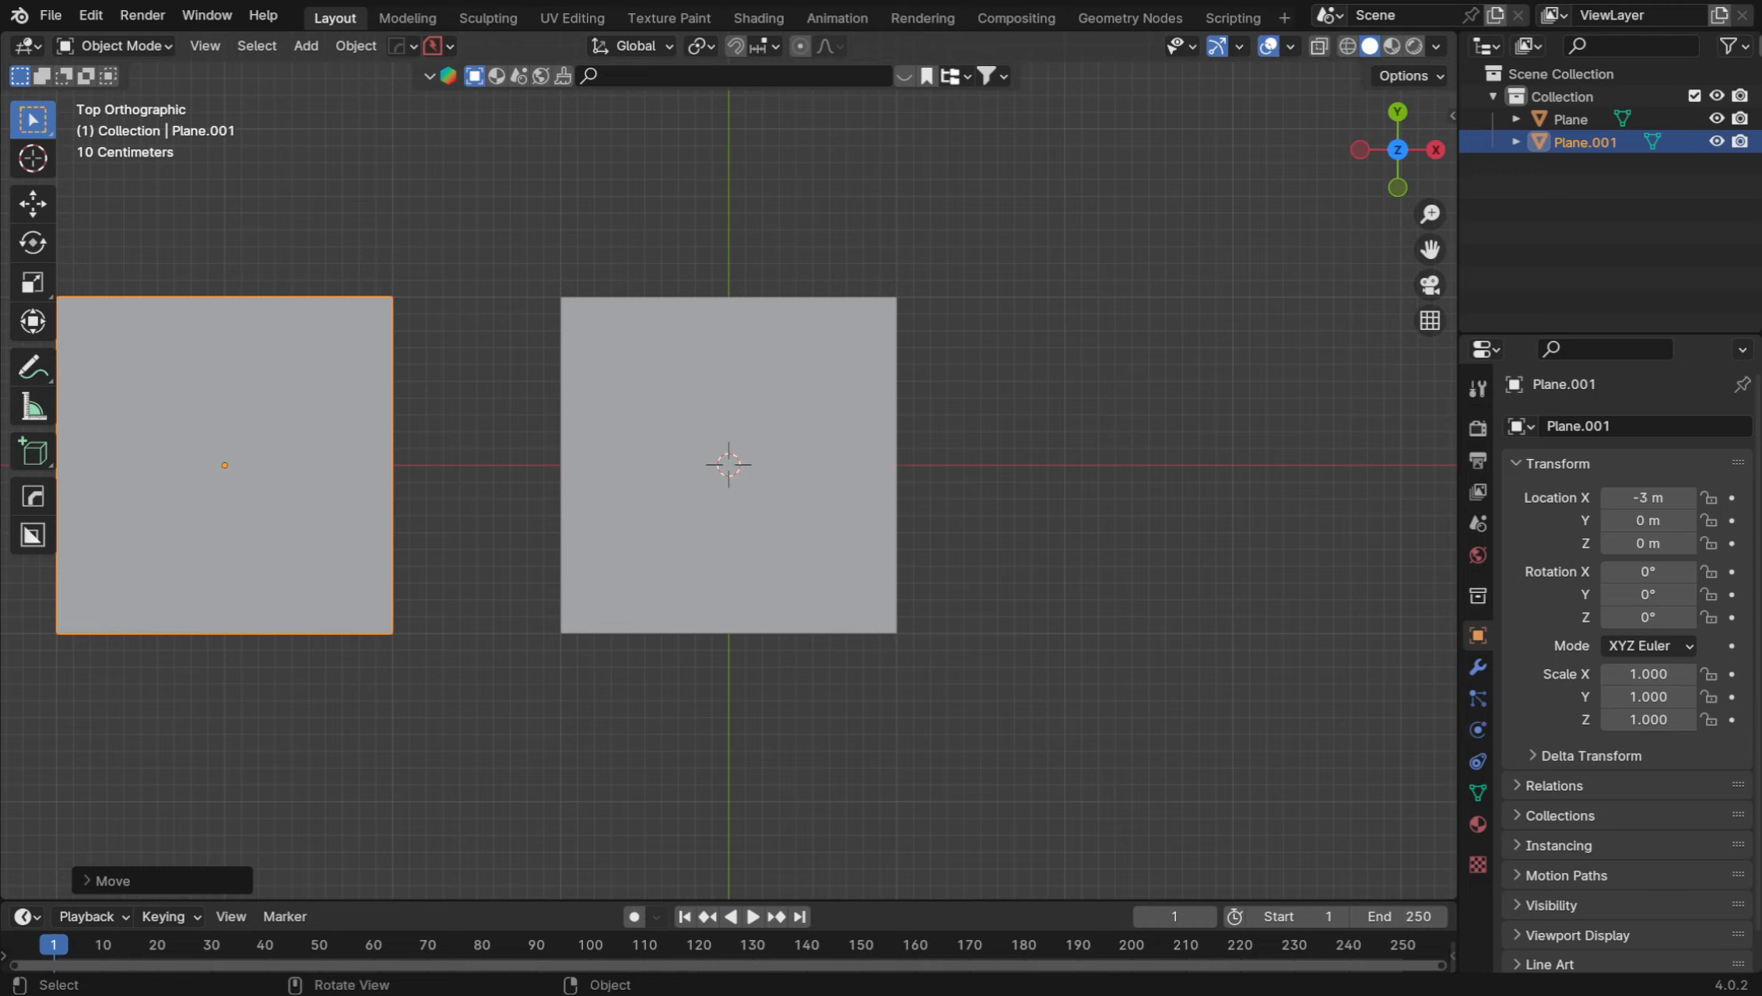
# Duplicate the plane at the origin and place the copy 3 m along the positive X axis
pyautogui.click(728, 465)
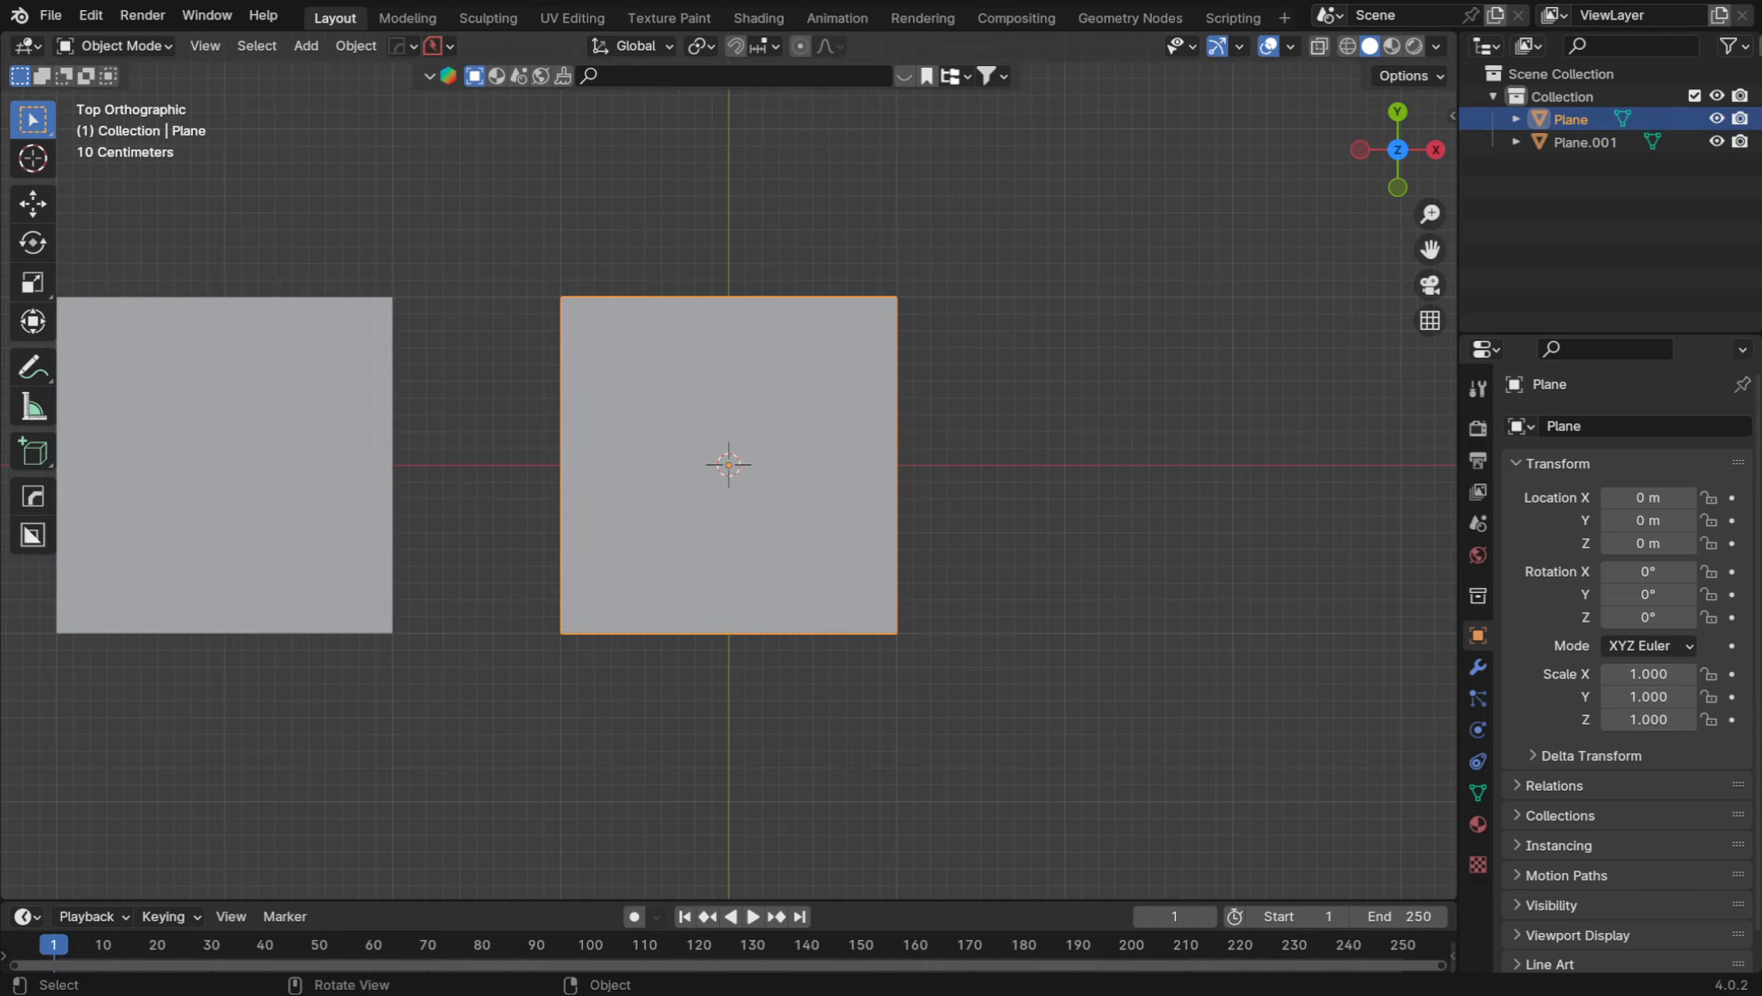
pyautogui.press('shift')
pyautogui.hotkey('shift', 'd')
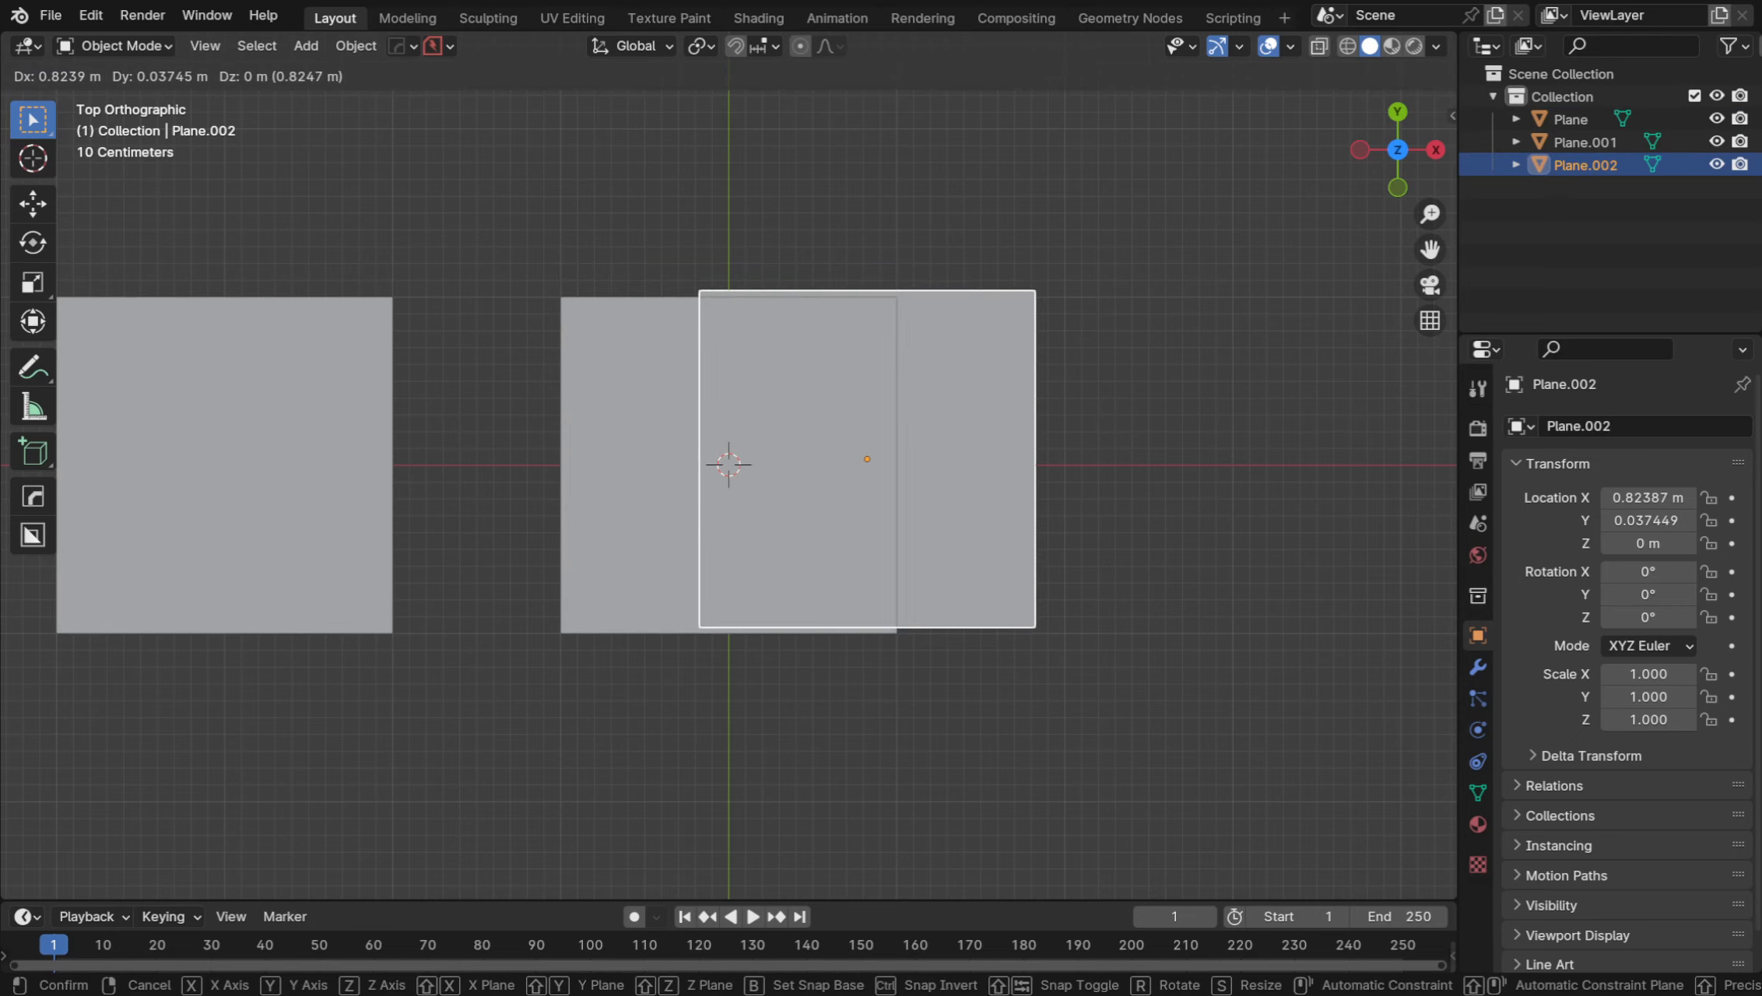
pyautogui.press('x')
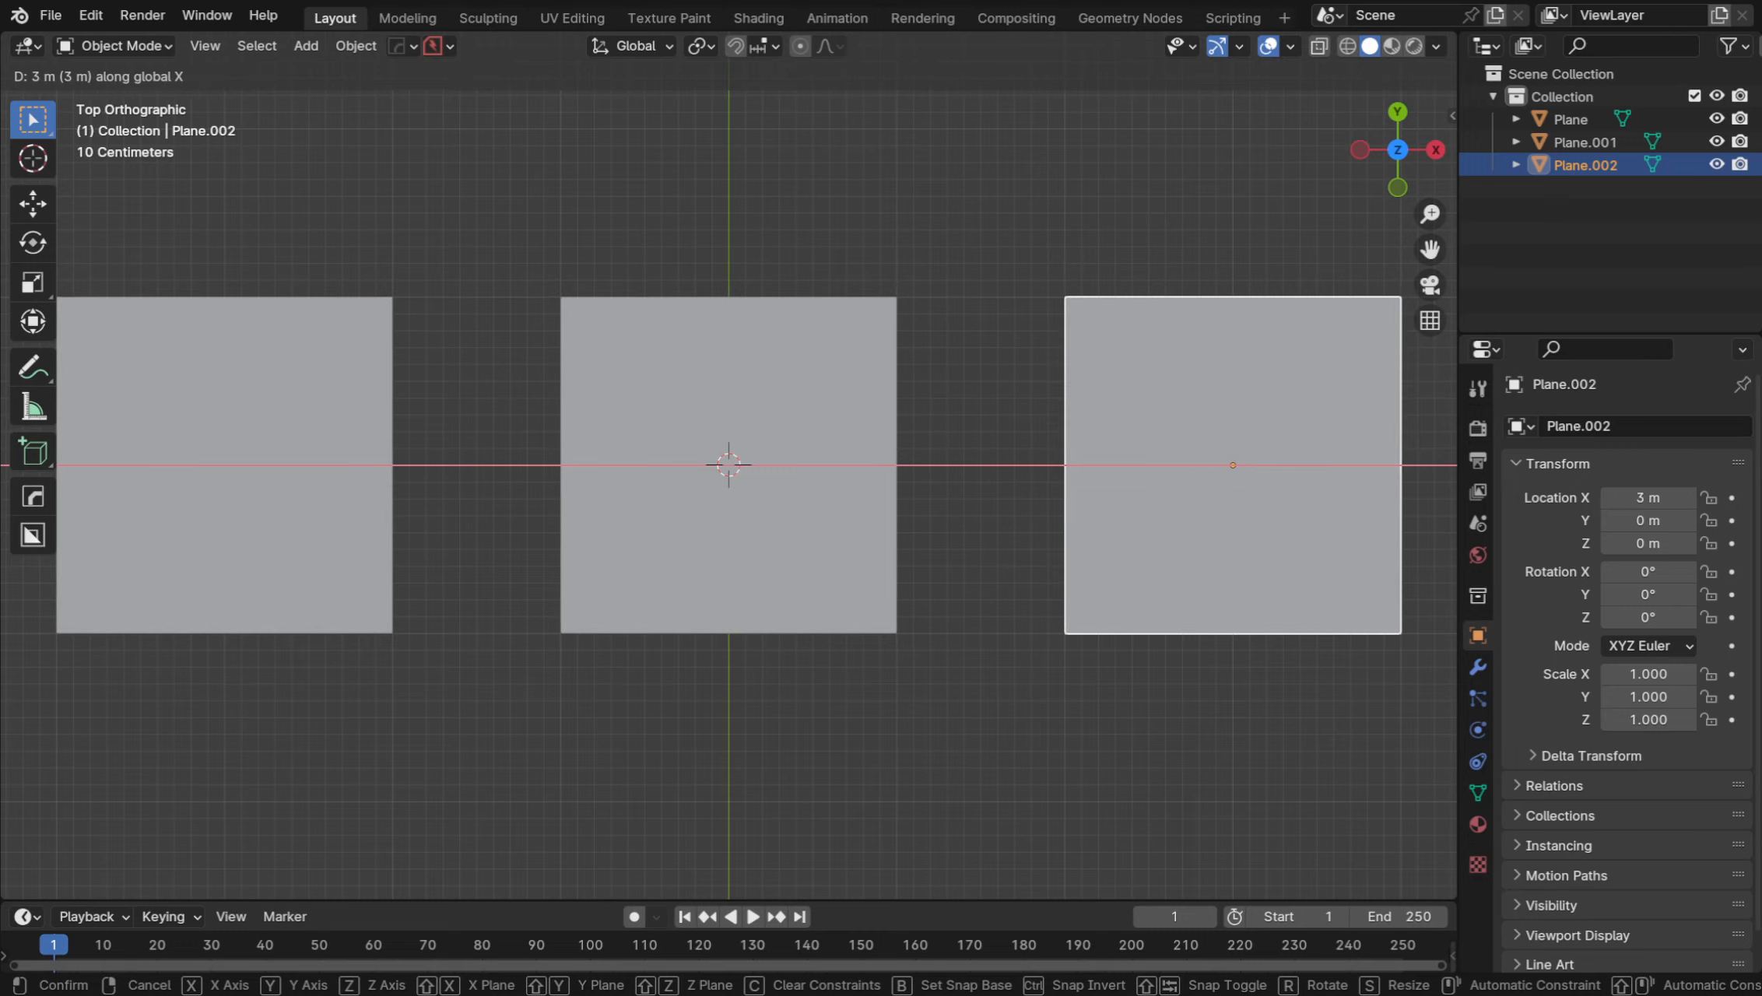
pyautogui.press('Return')
# Open the middle plane in Edit Mode with vertex selection
pyautogui.moveTo(728, 545); pyautogui.dragTo(720, 433, button='middle')
pyautogui.click(728, 464)
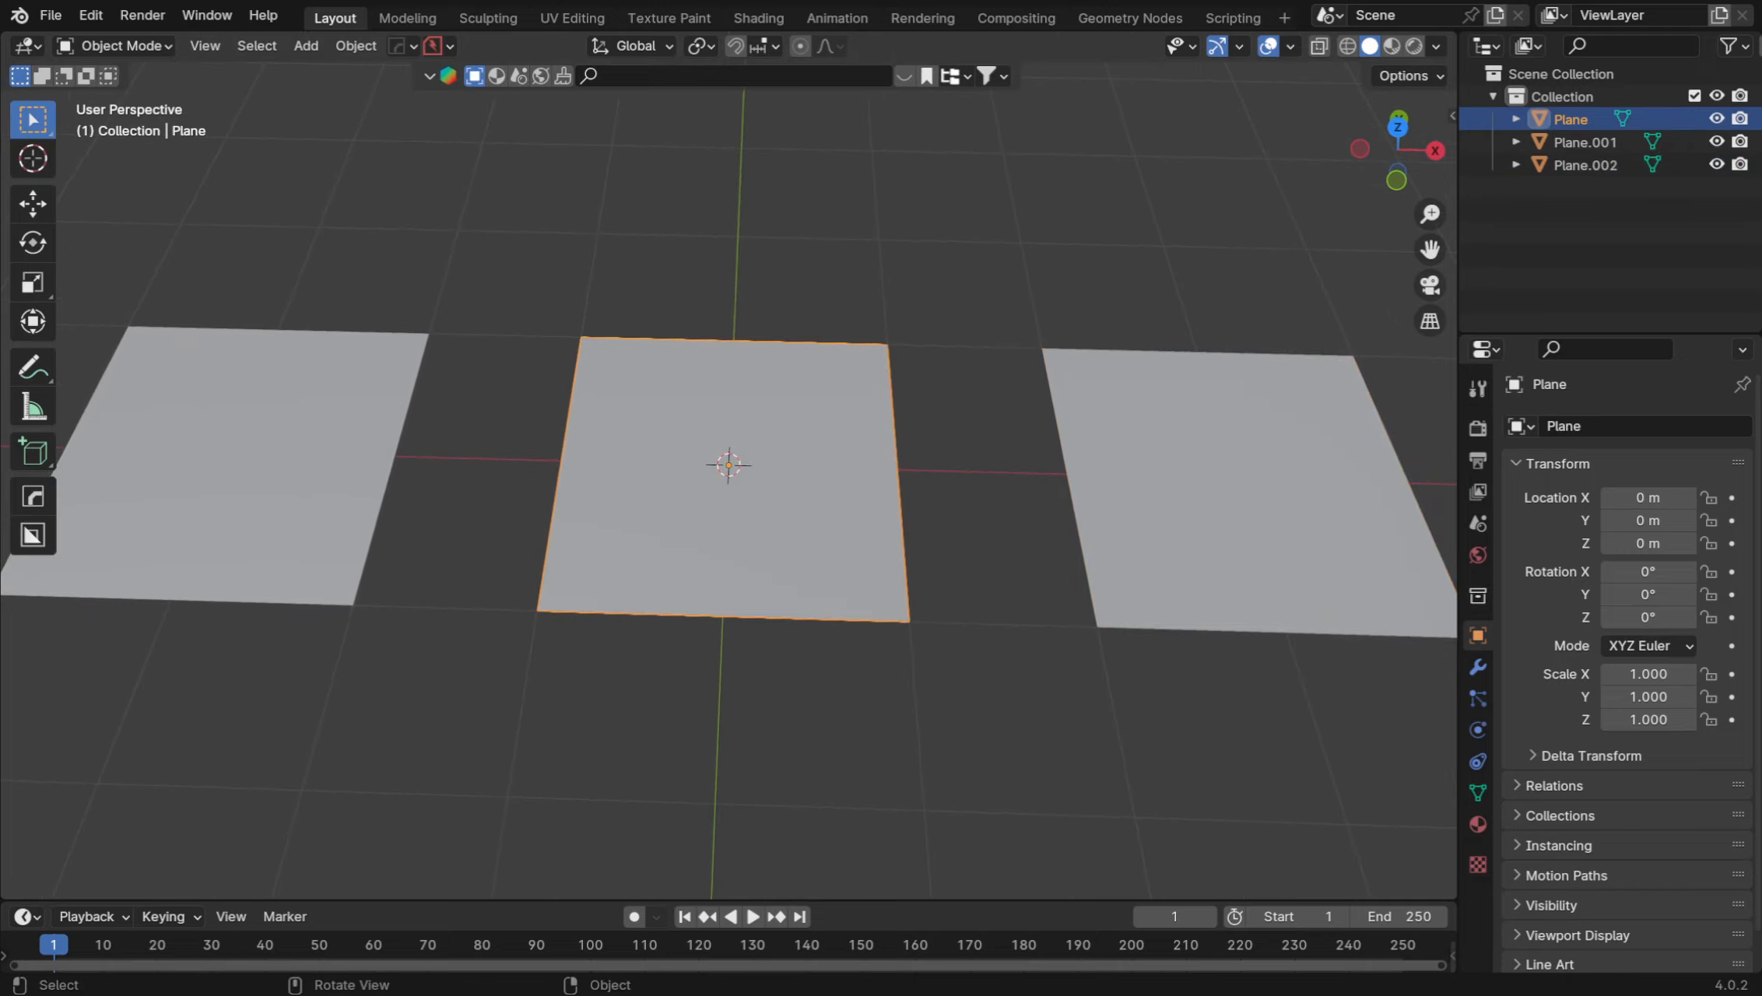
pyautogui.scroll(1, 728, 465)
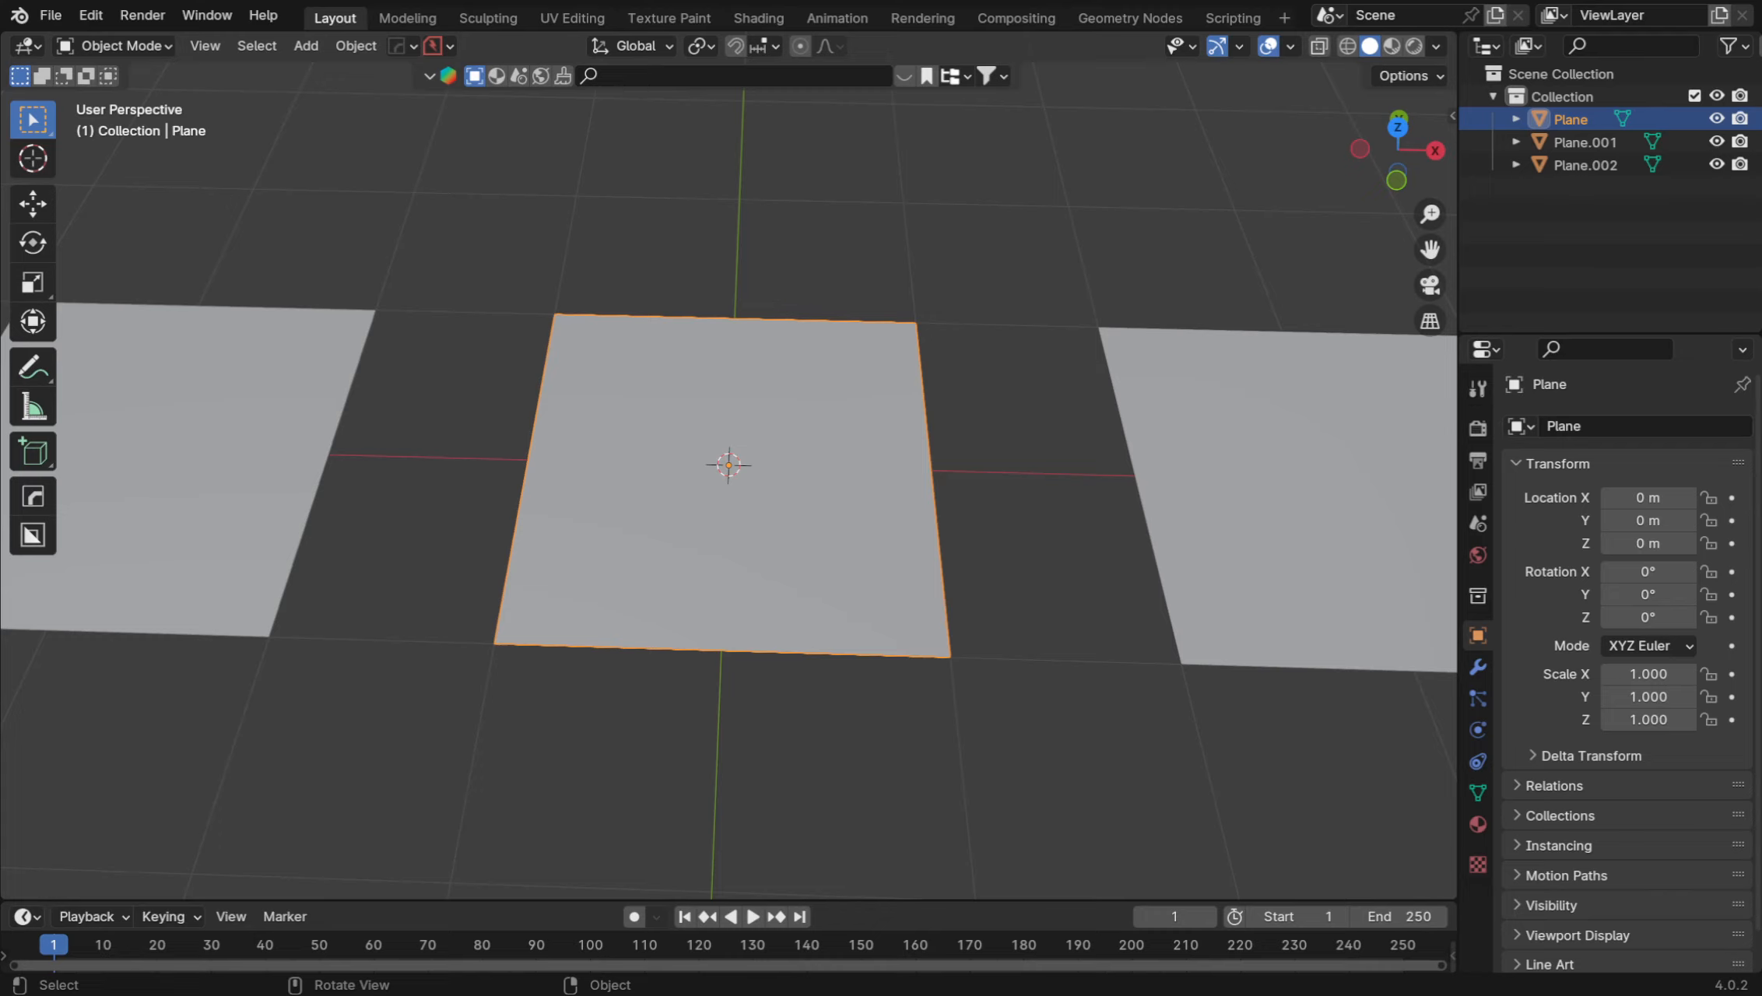
pyautogui.press('Tab')
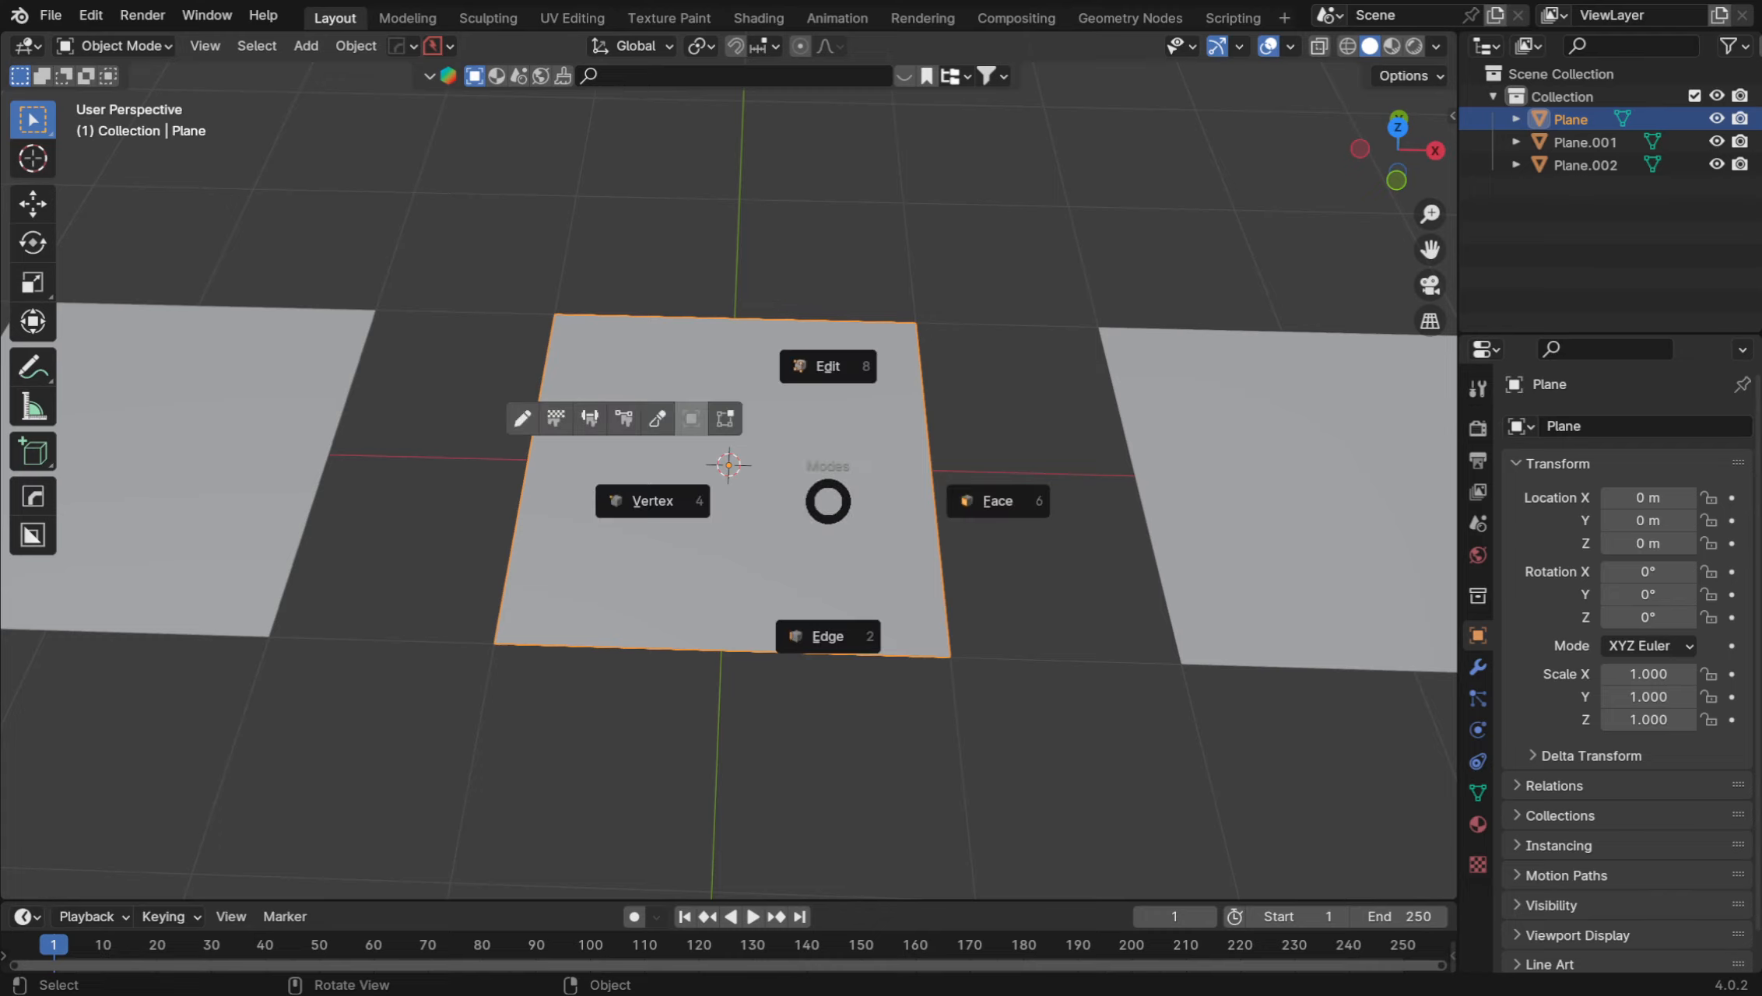
pyautogui.click(653, 499)
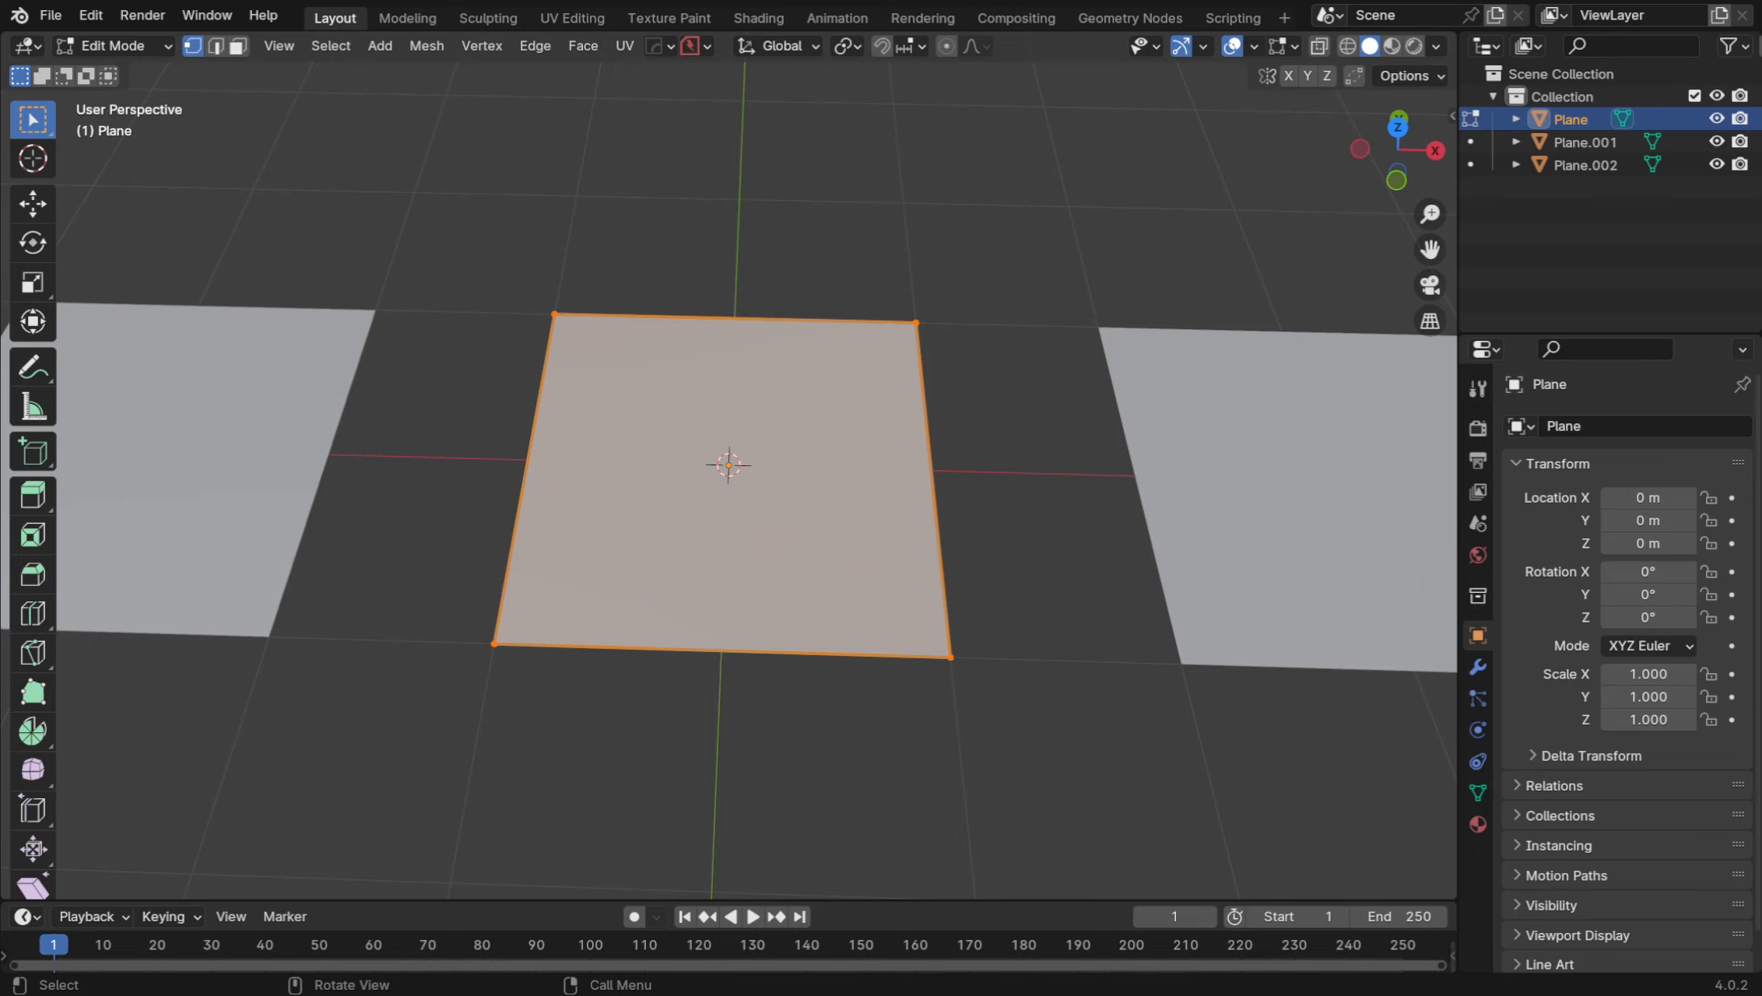
# Examine the middle plane's corner points by selecting one front corner vertex and clearing the selection
pyautogui.moveTo(728, 465); pyautogui.dragTo(787, 383, button='middle')
pyautogui.click(967, 632)
pyautogui.scroll(2, 755, 478)
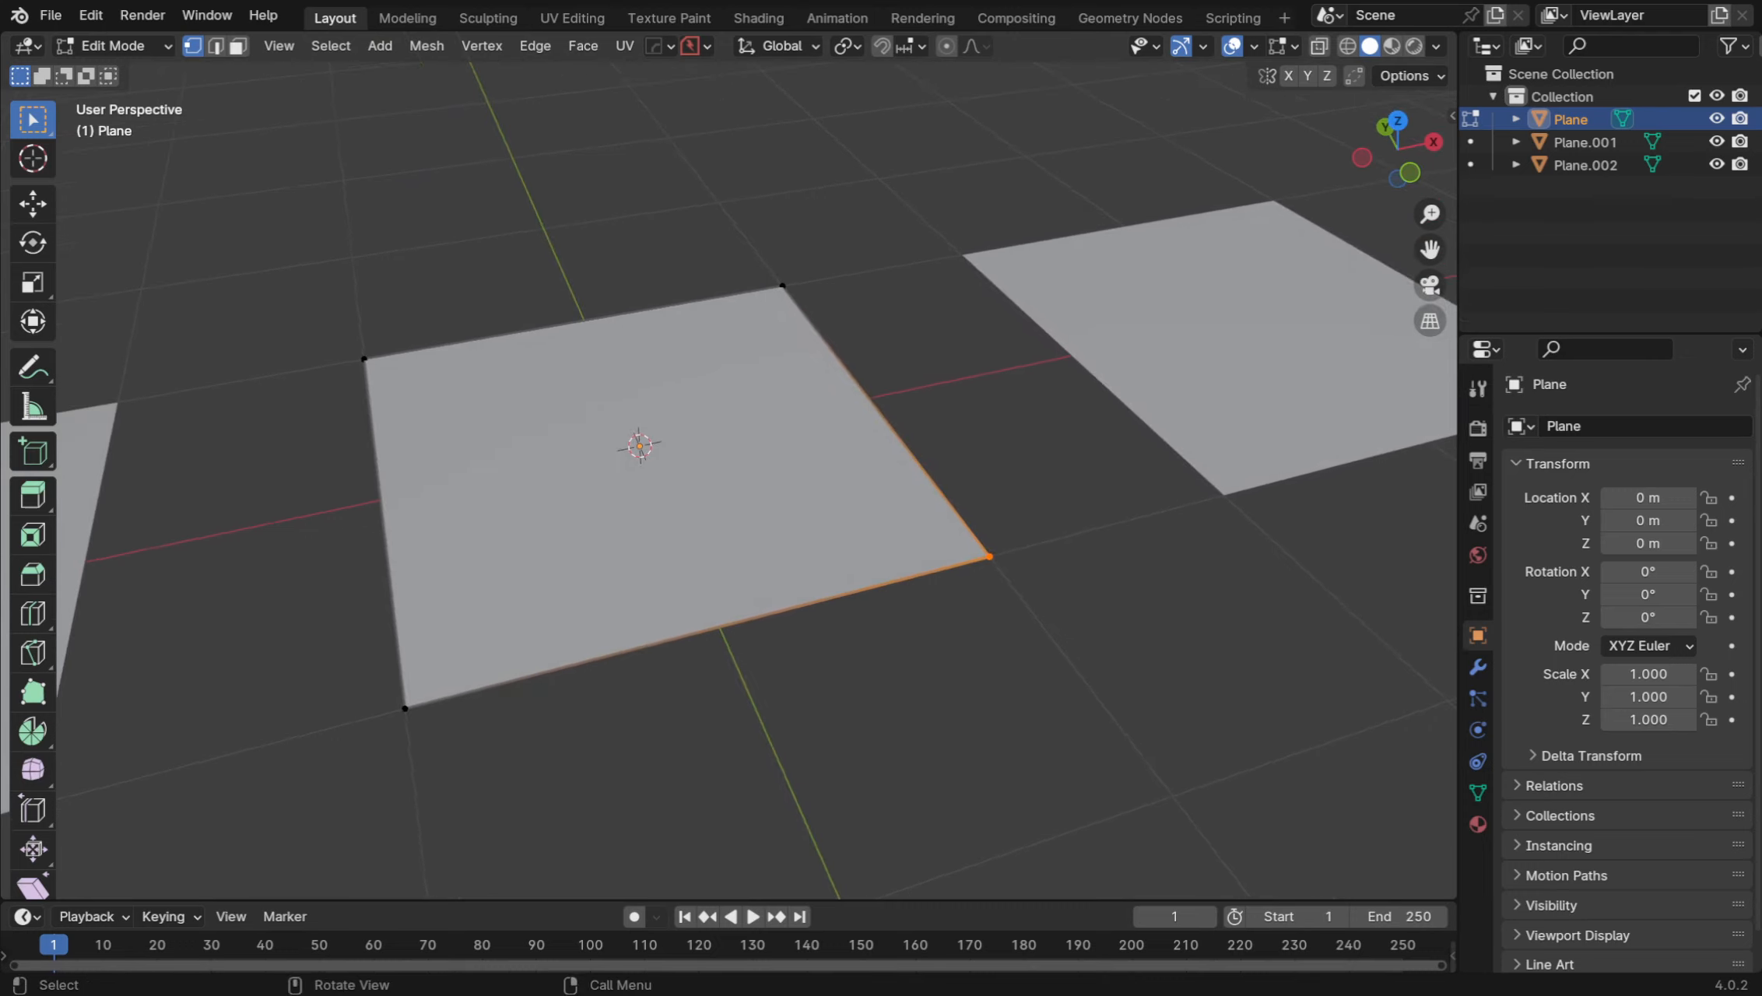
pyautogui.moveTo(788, 383); pyautogui.dragTo(845, 415, button='middle')
pyautogui.moveTo(1087, 735); pyautogui.dragTo(1044, 765)
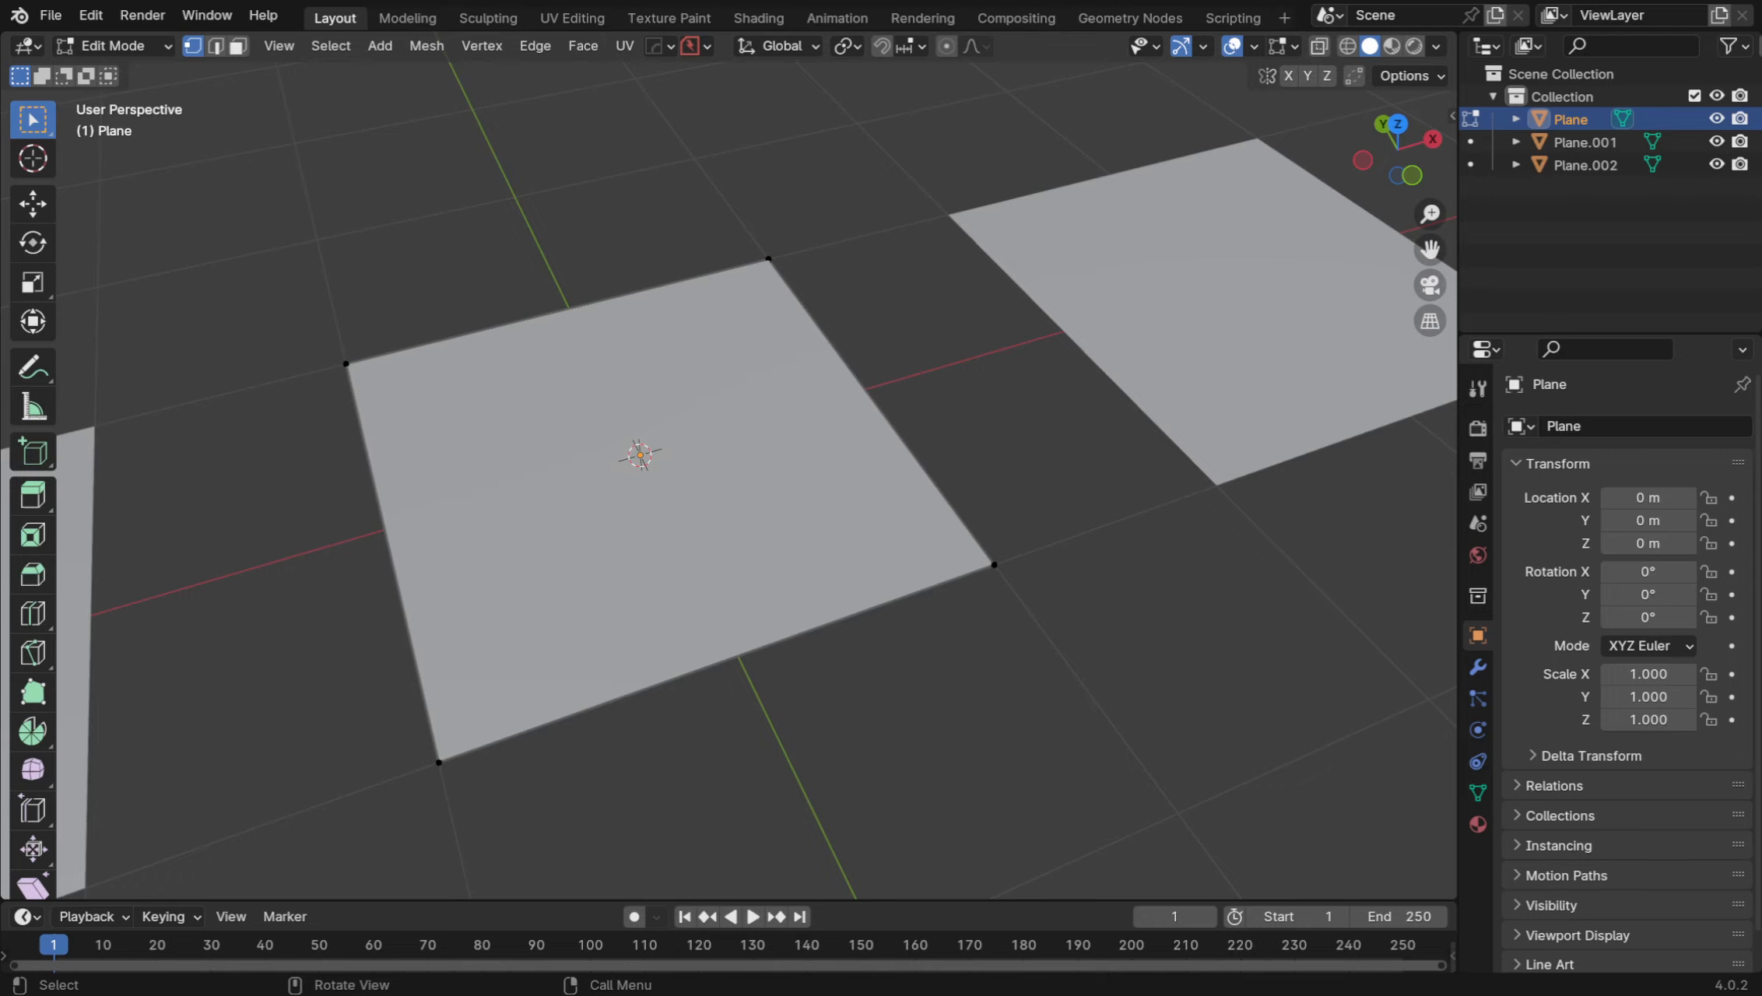
# Leave the middle plane and open the plane at X 3 m in Edit Mode with vertex selection
pyautogui.moveTo(856, 405); pyautogui.dragTo(798, 536, button='middle')
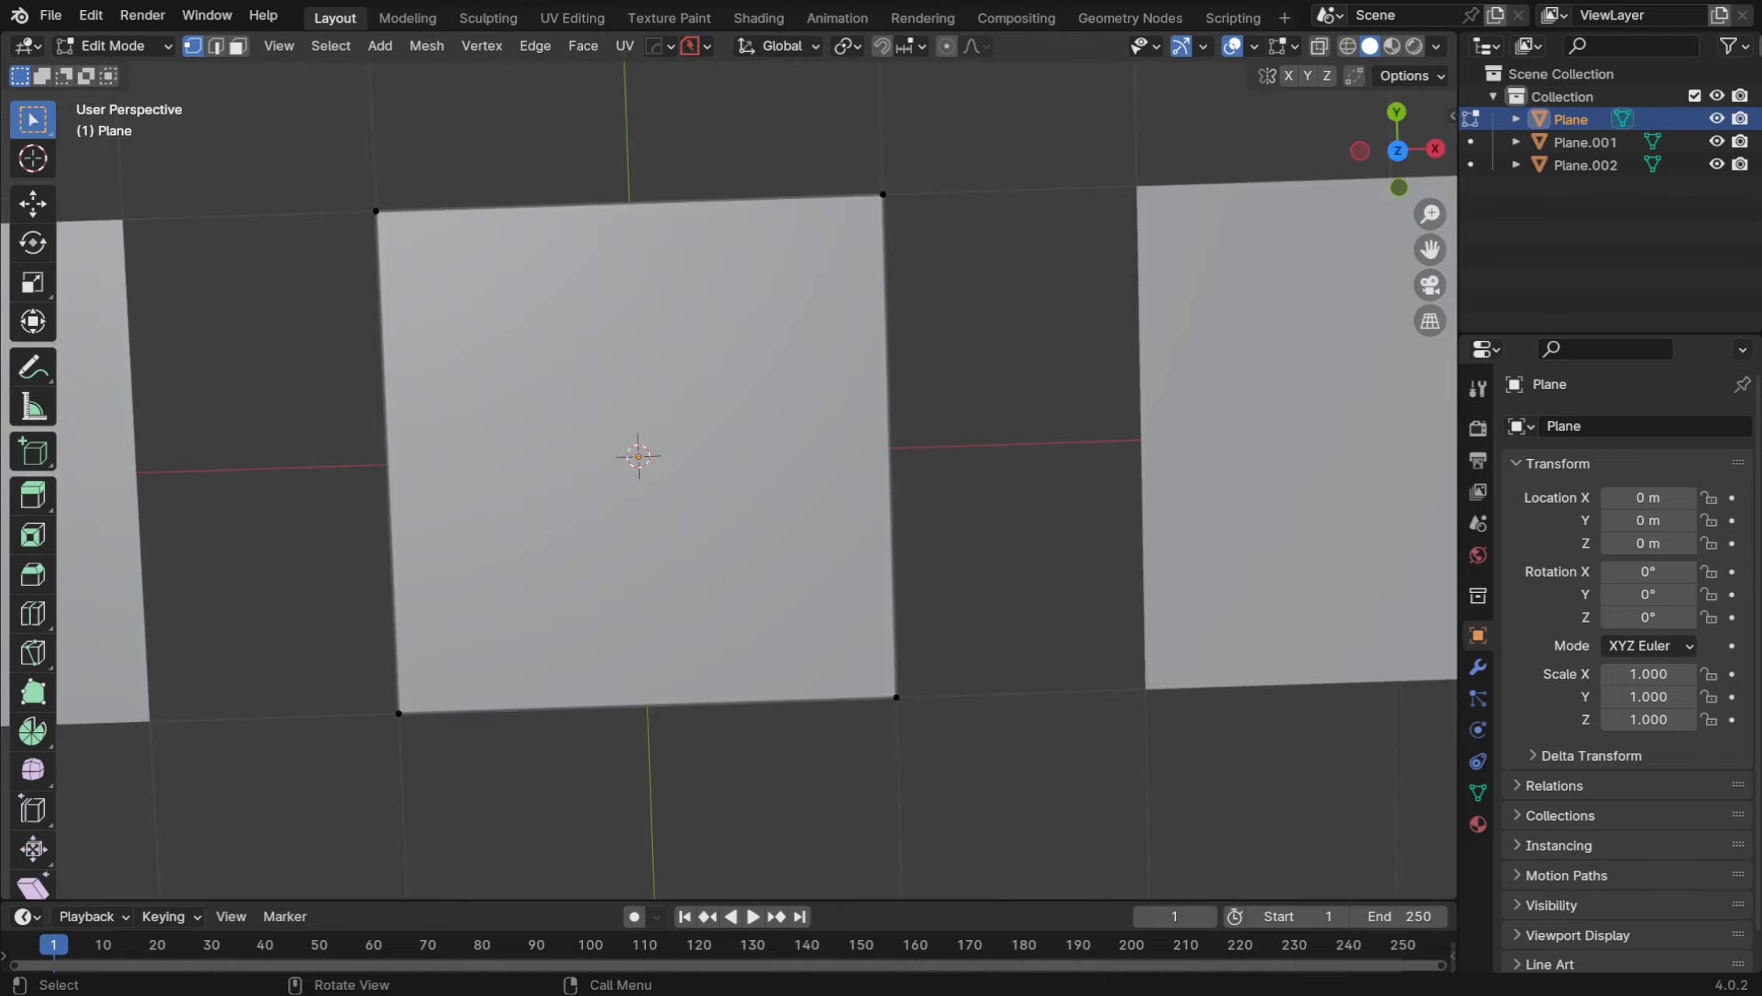
pyautogui.keyDown('shift'); pyautogui.moveTo(1012, 436); pyautogui.dragTo(523, 491, button='middle'); pyautogui.keyUp('shift')
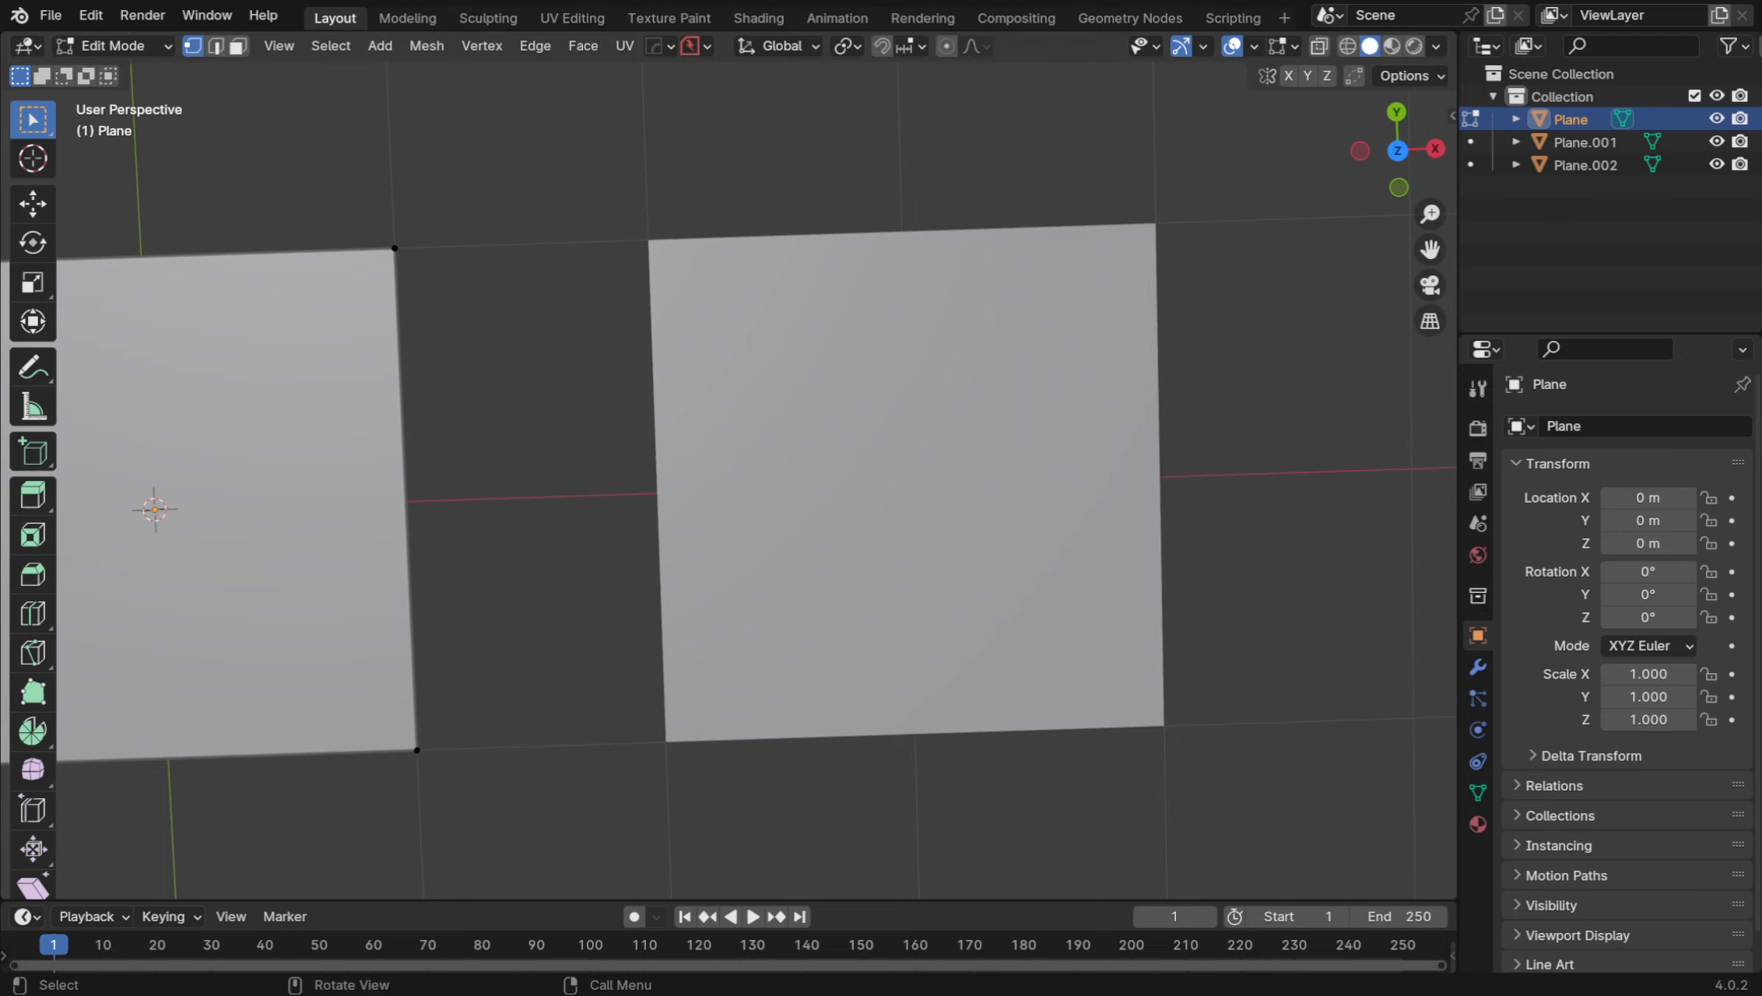
pyautogui.hotkey('ctrl', 'Tab')
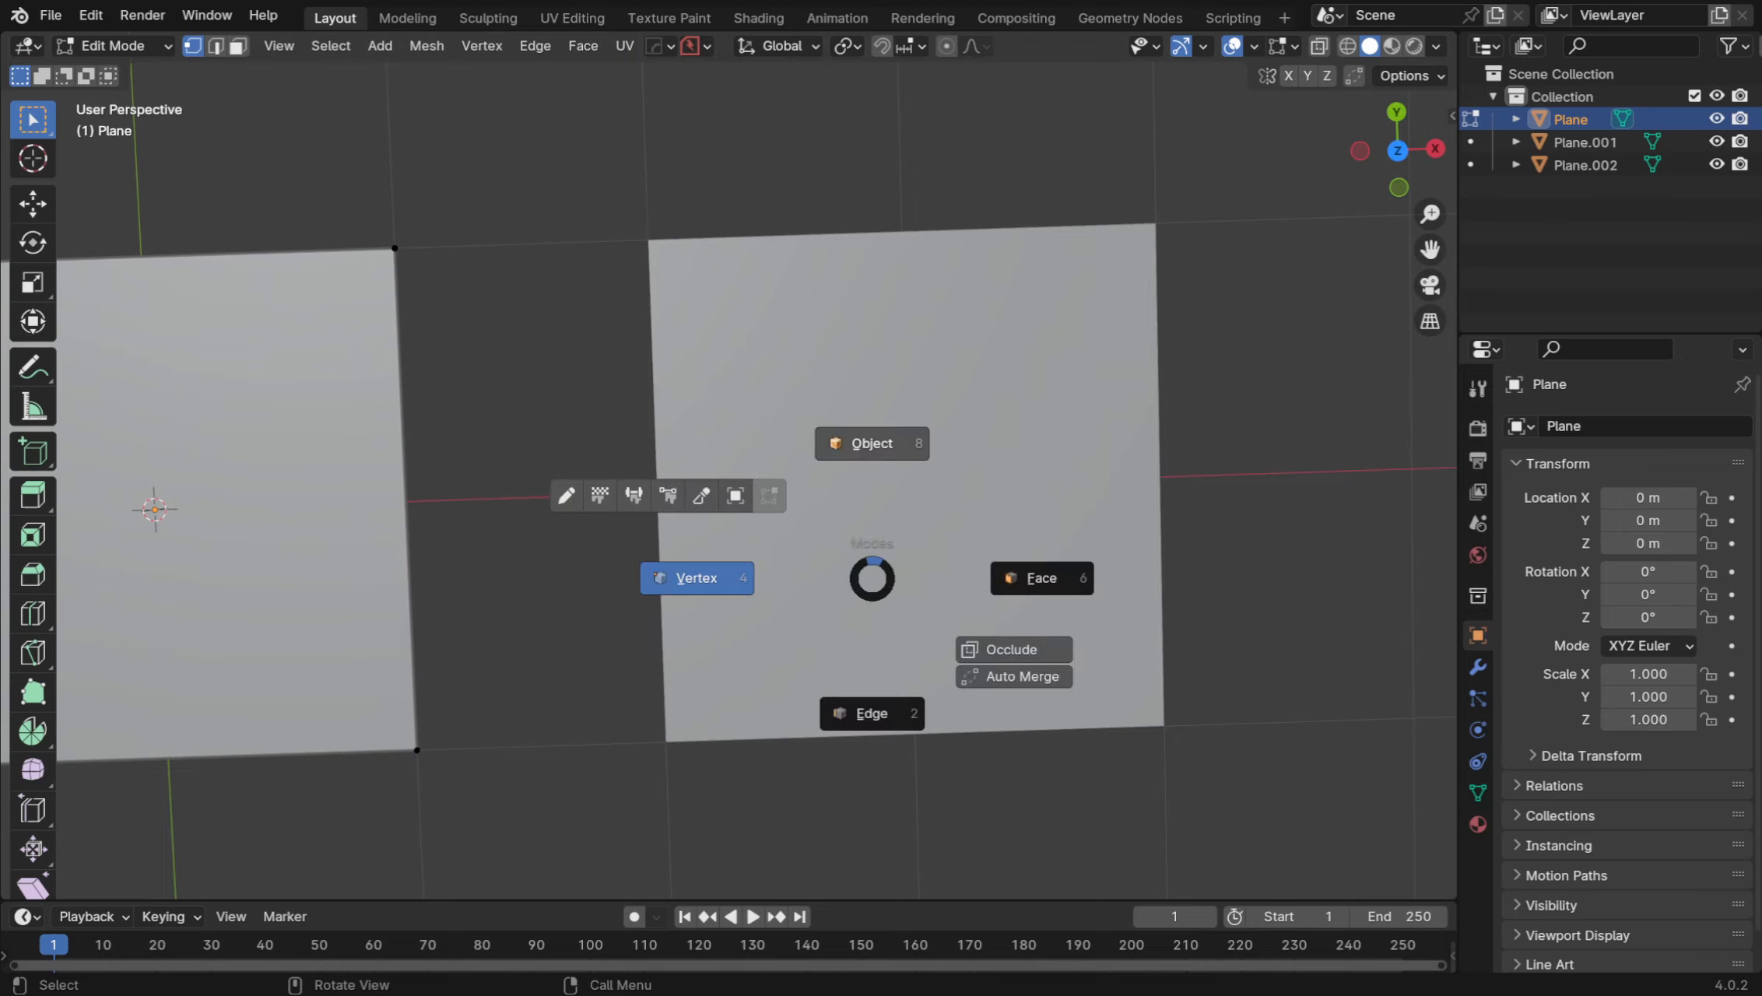
pyautogui.click(870, 443)
pyautogui.click(871, 442)
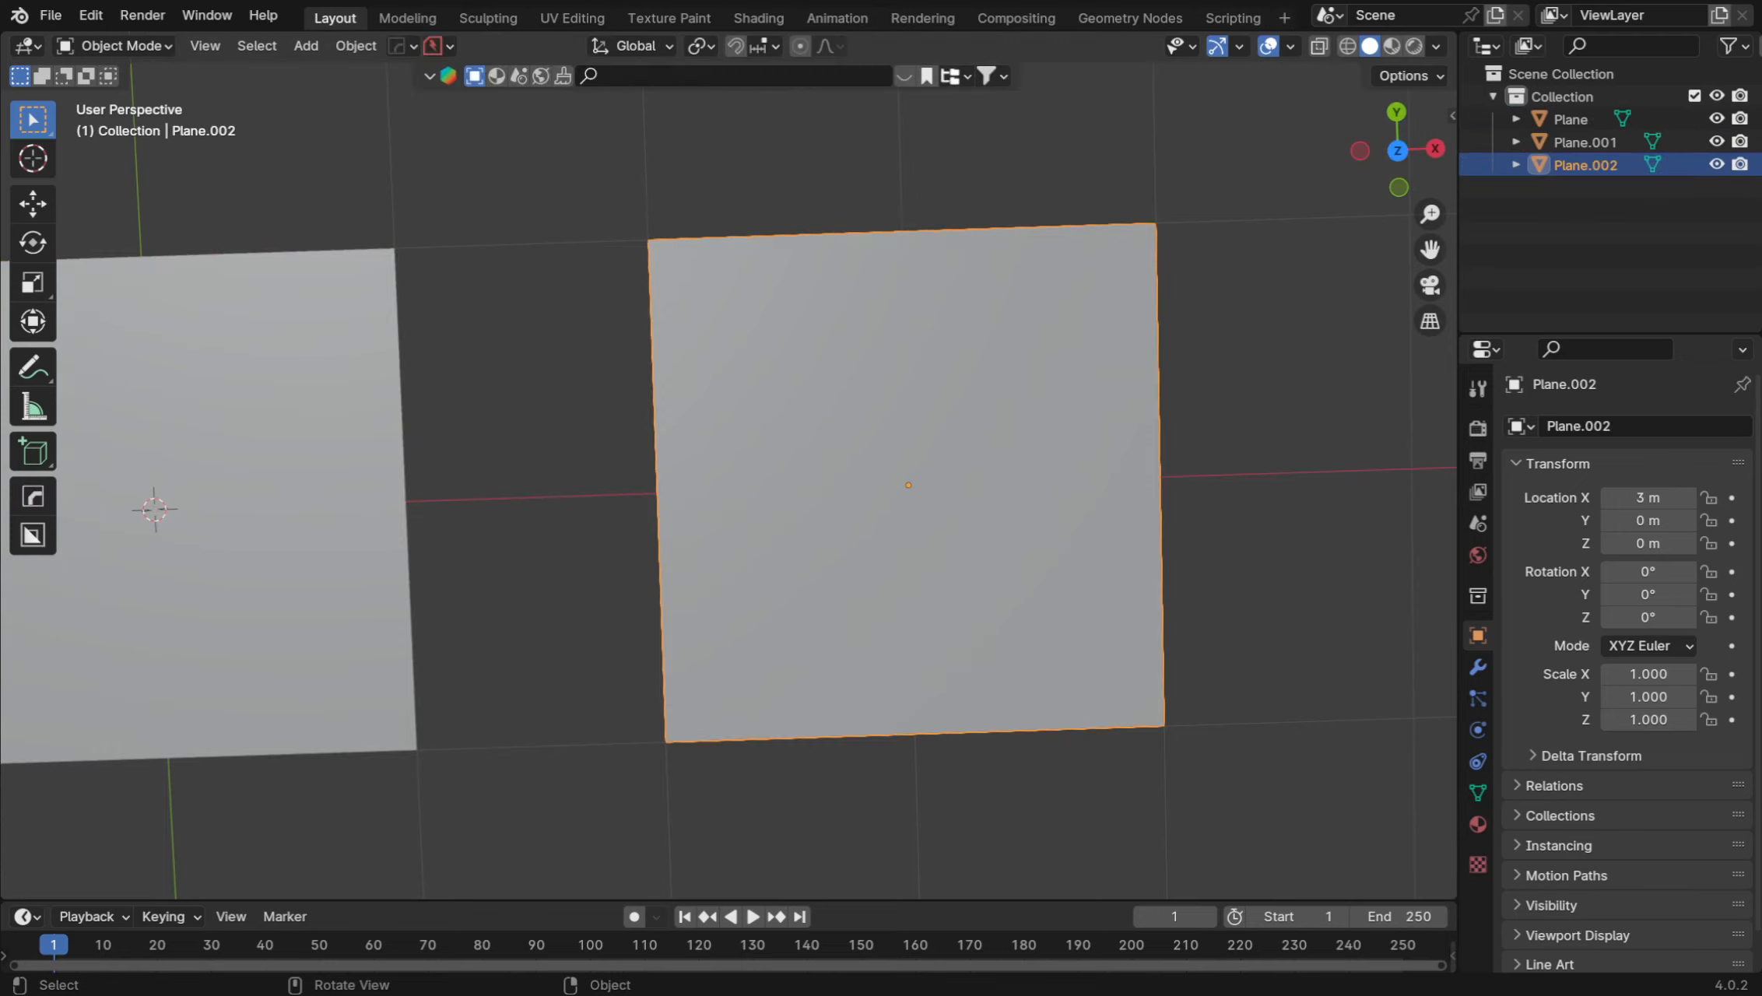
pyautogui.hotkey('ctrl', 'Tab')
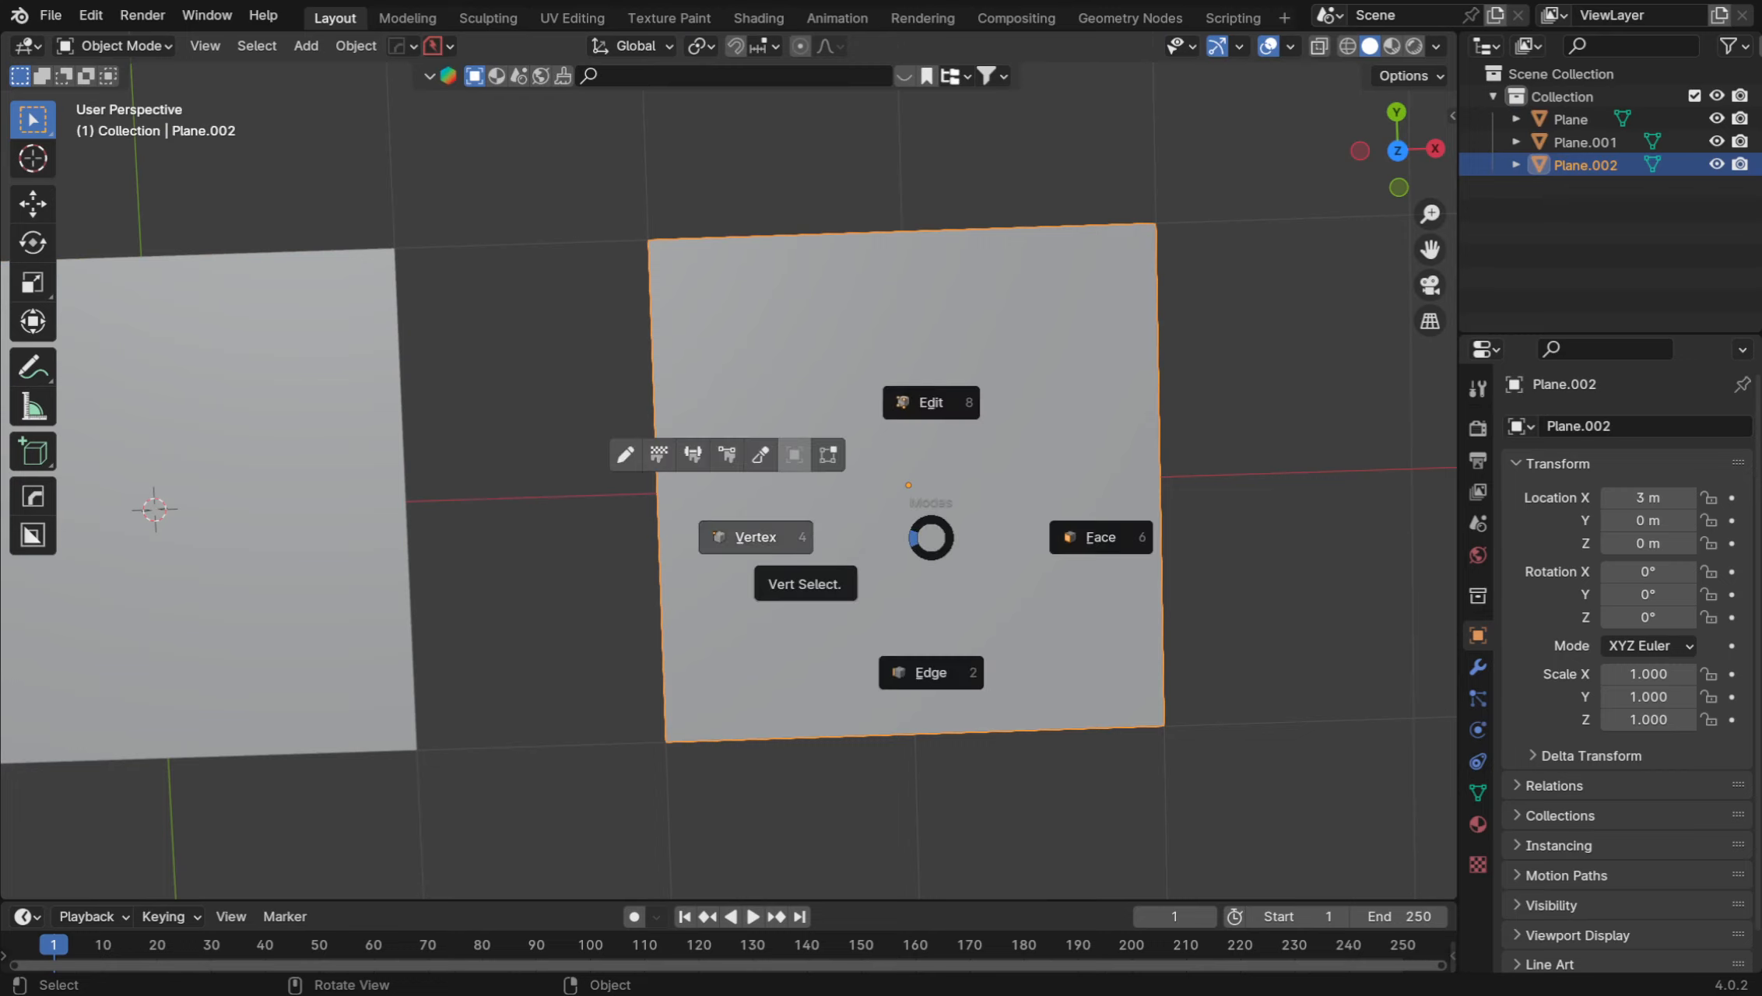
pyautogui.click(756, 537)
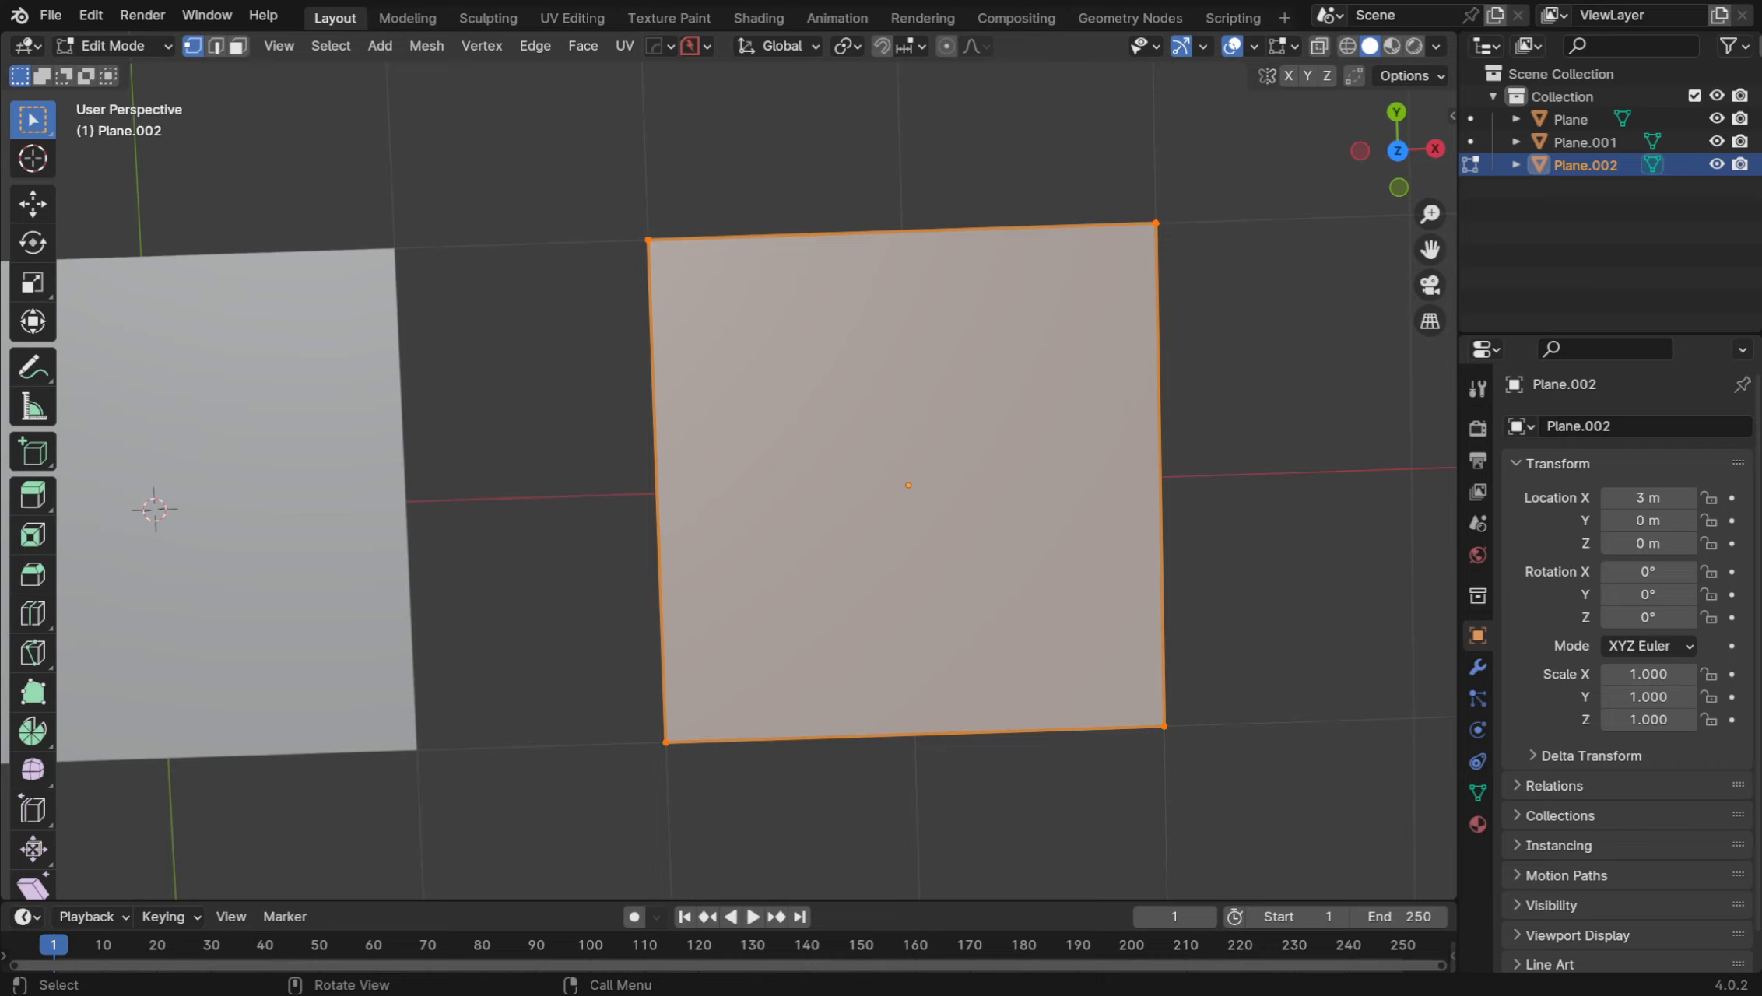
# Merge the two far-edge vertices of the plane at X 3 m at their center to form a triangle
pyautogui.moveTo(542, 187); pyautogui.dragTo(1236, 381)
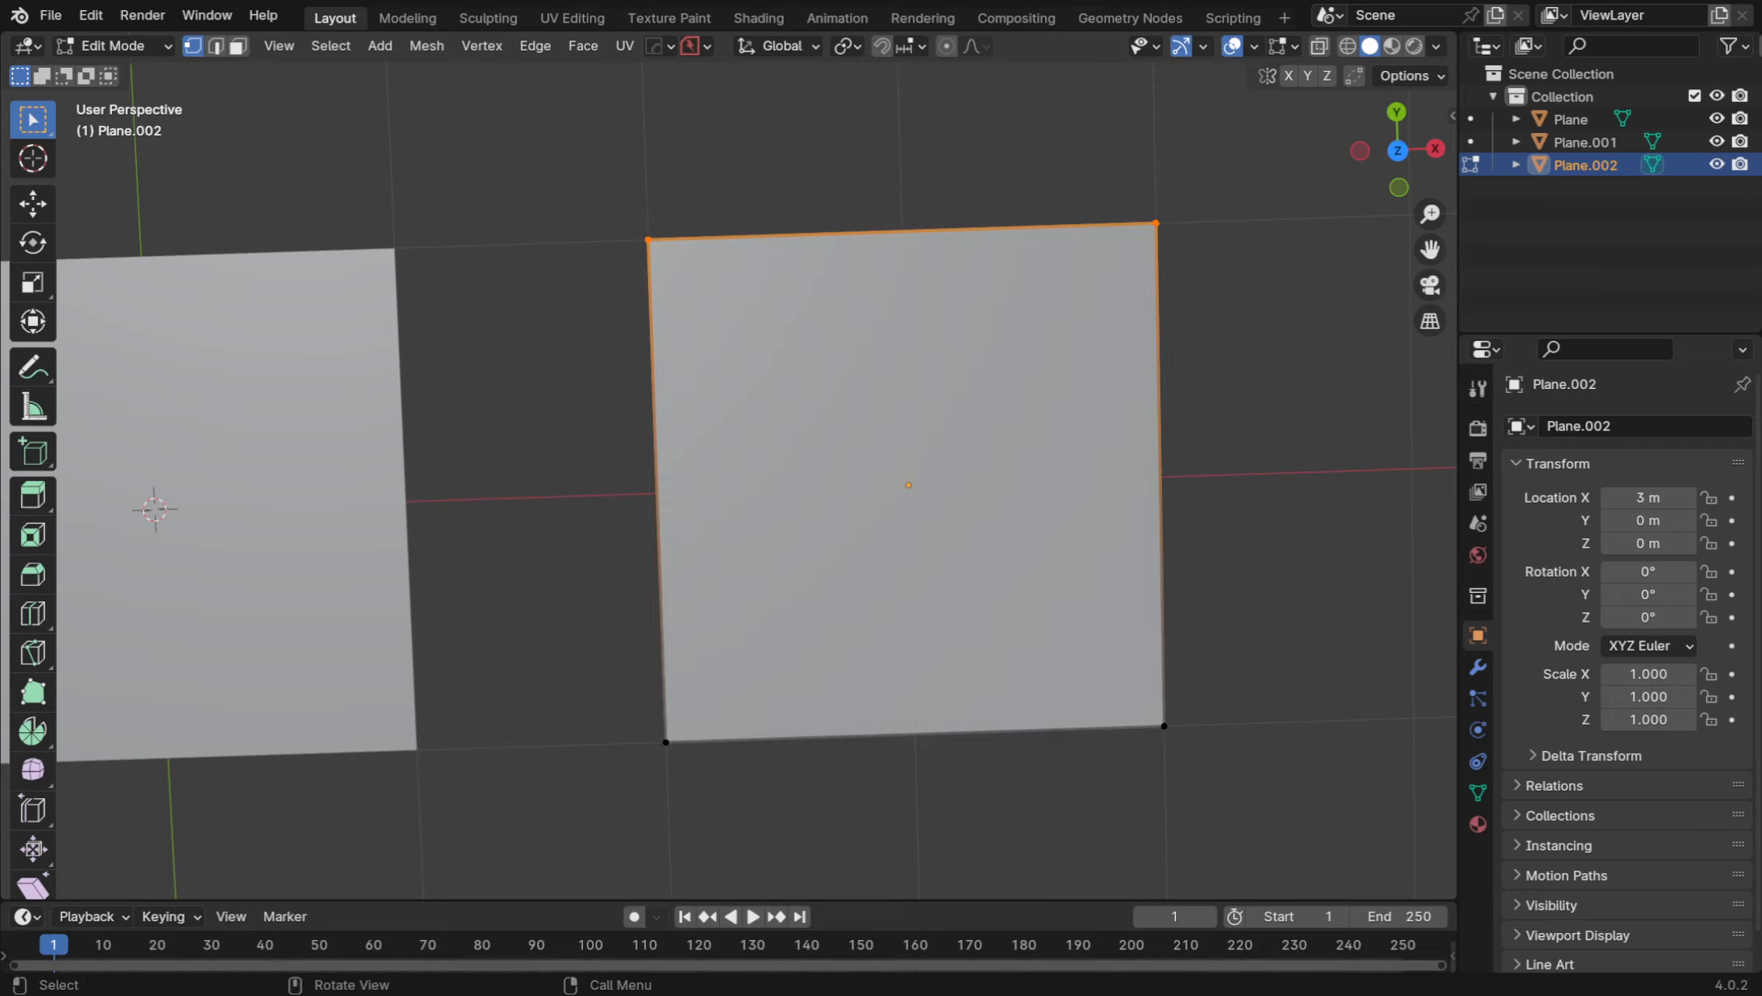
pyautogui.press('m')
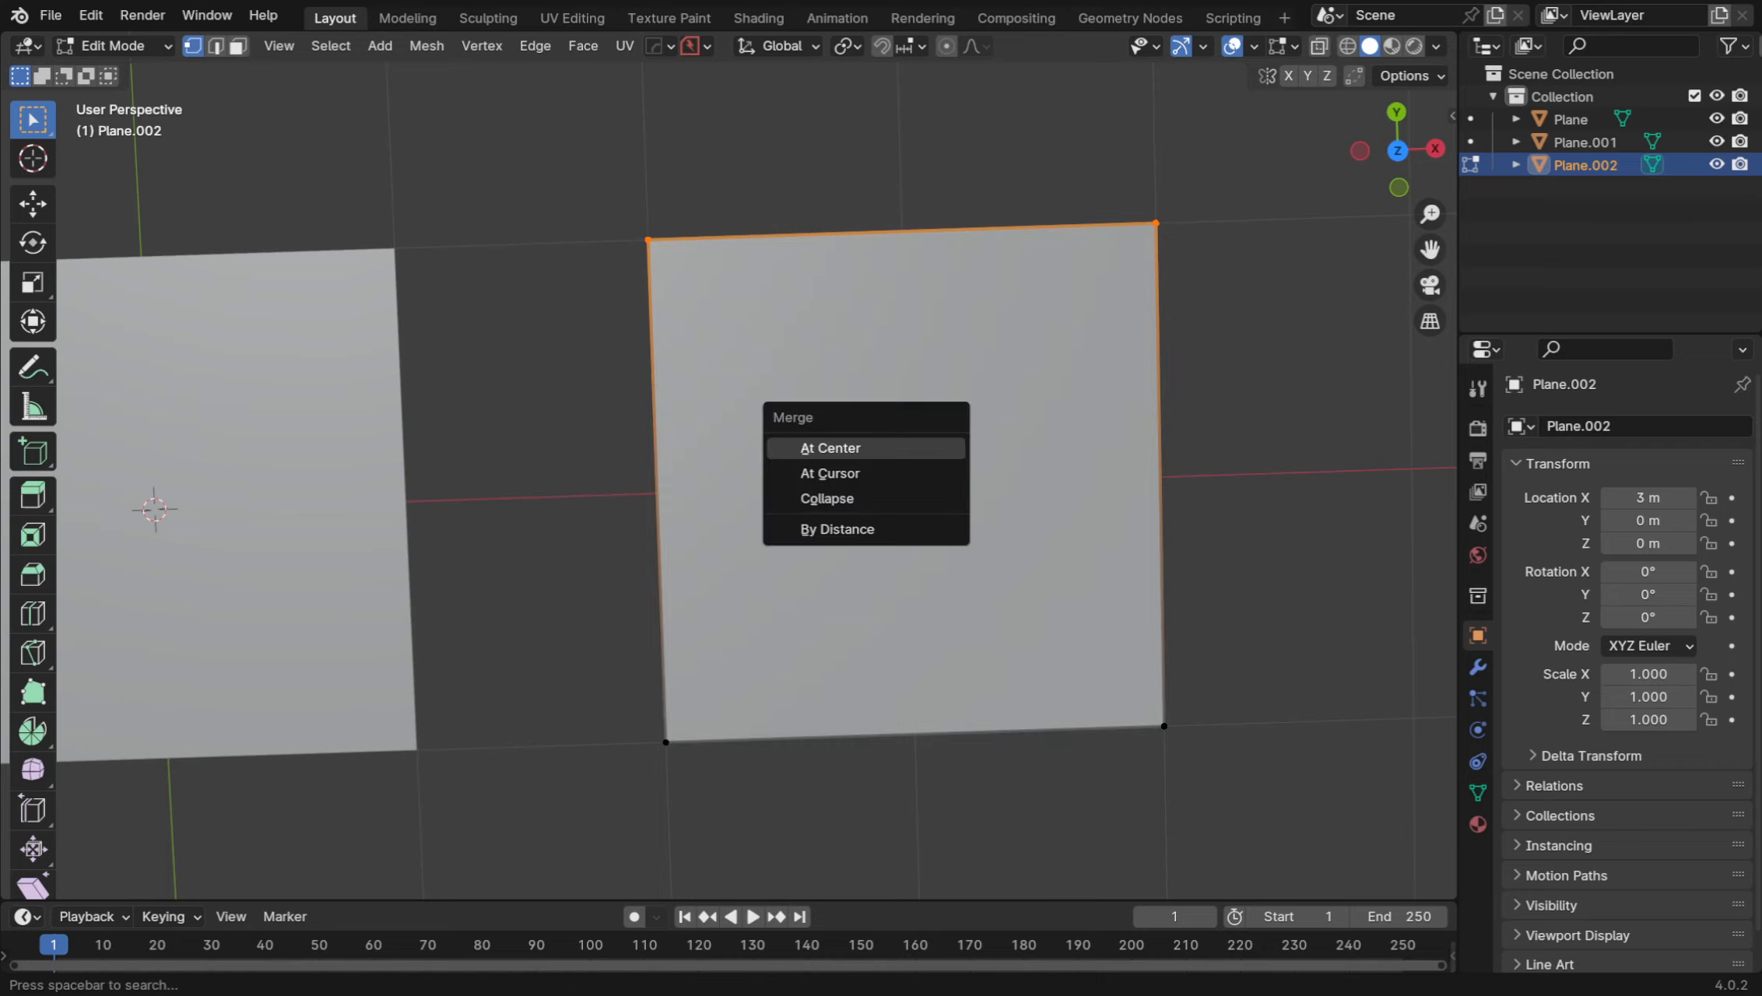
pyautogui.press('Return')
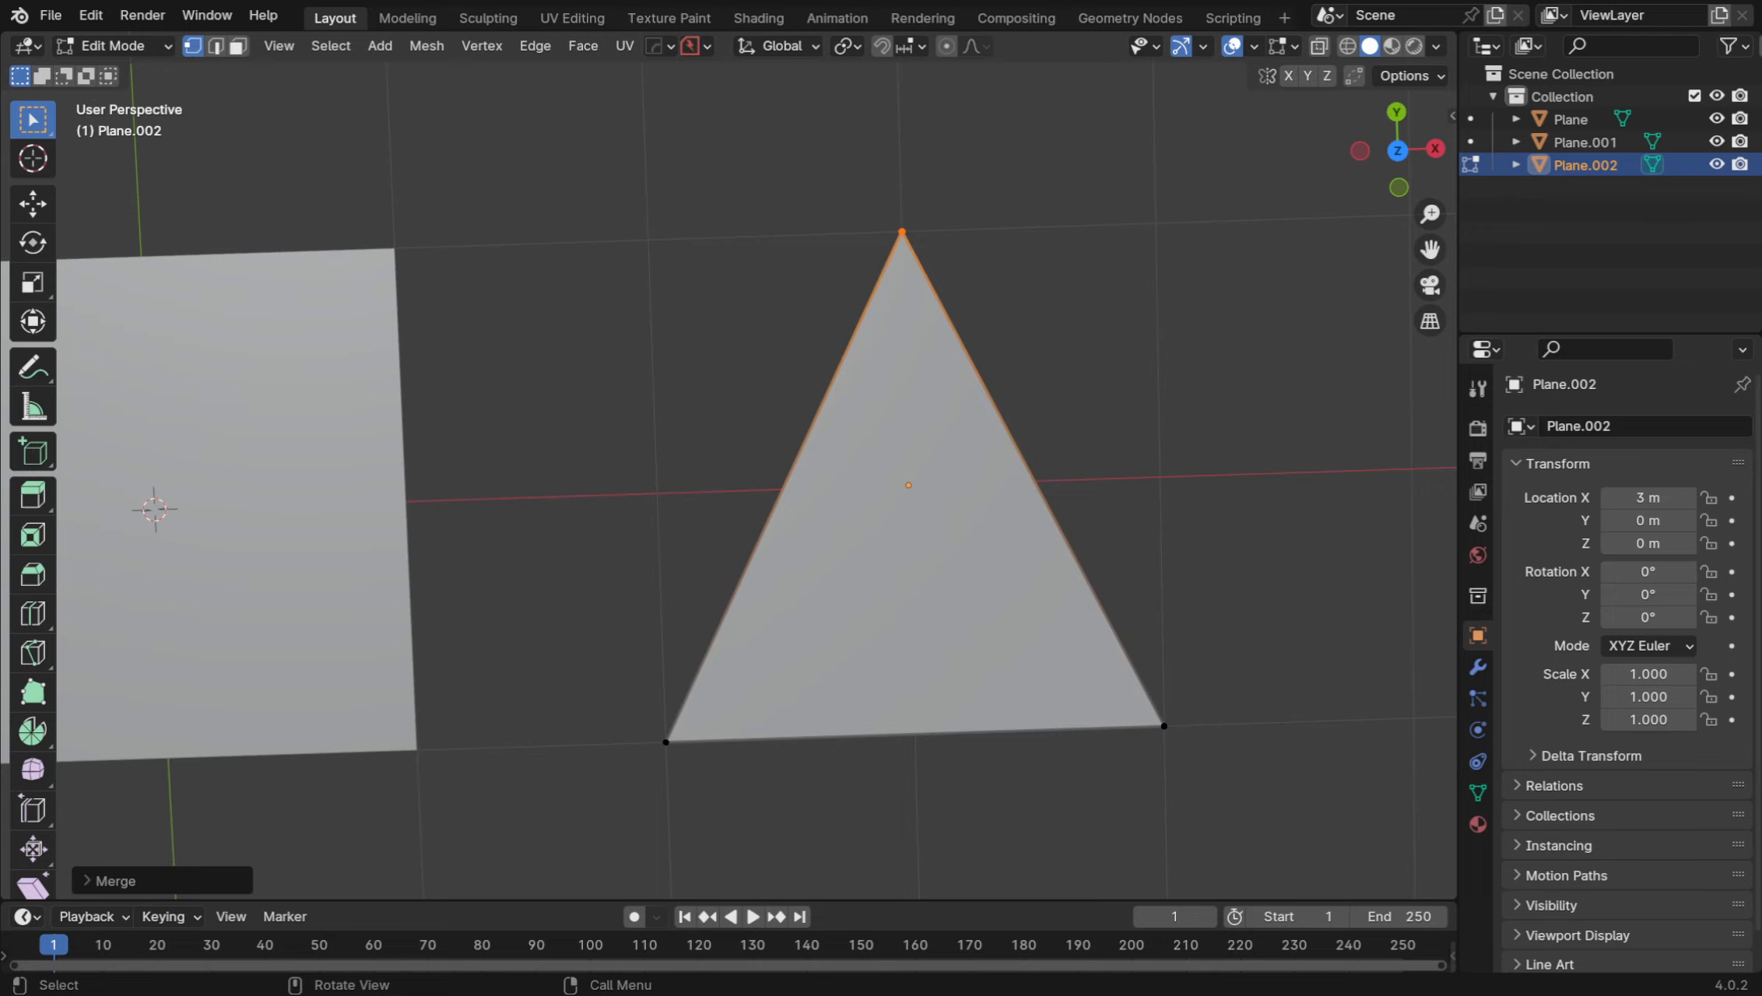
# Examine the triangle's three corner points by selecting the whole face, reopen it in vertex selection and clear the selection
pyautogui.moveTo(635, 146); pyautogui.dragTo(1295, 809)
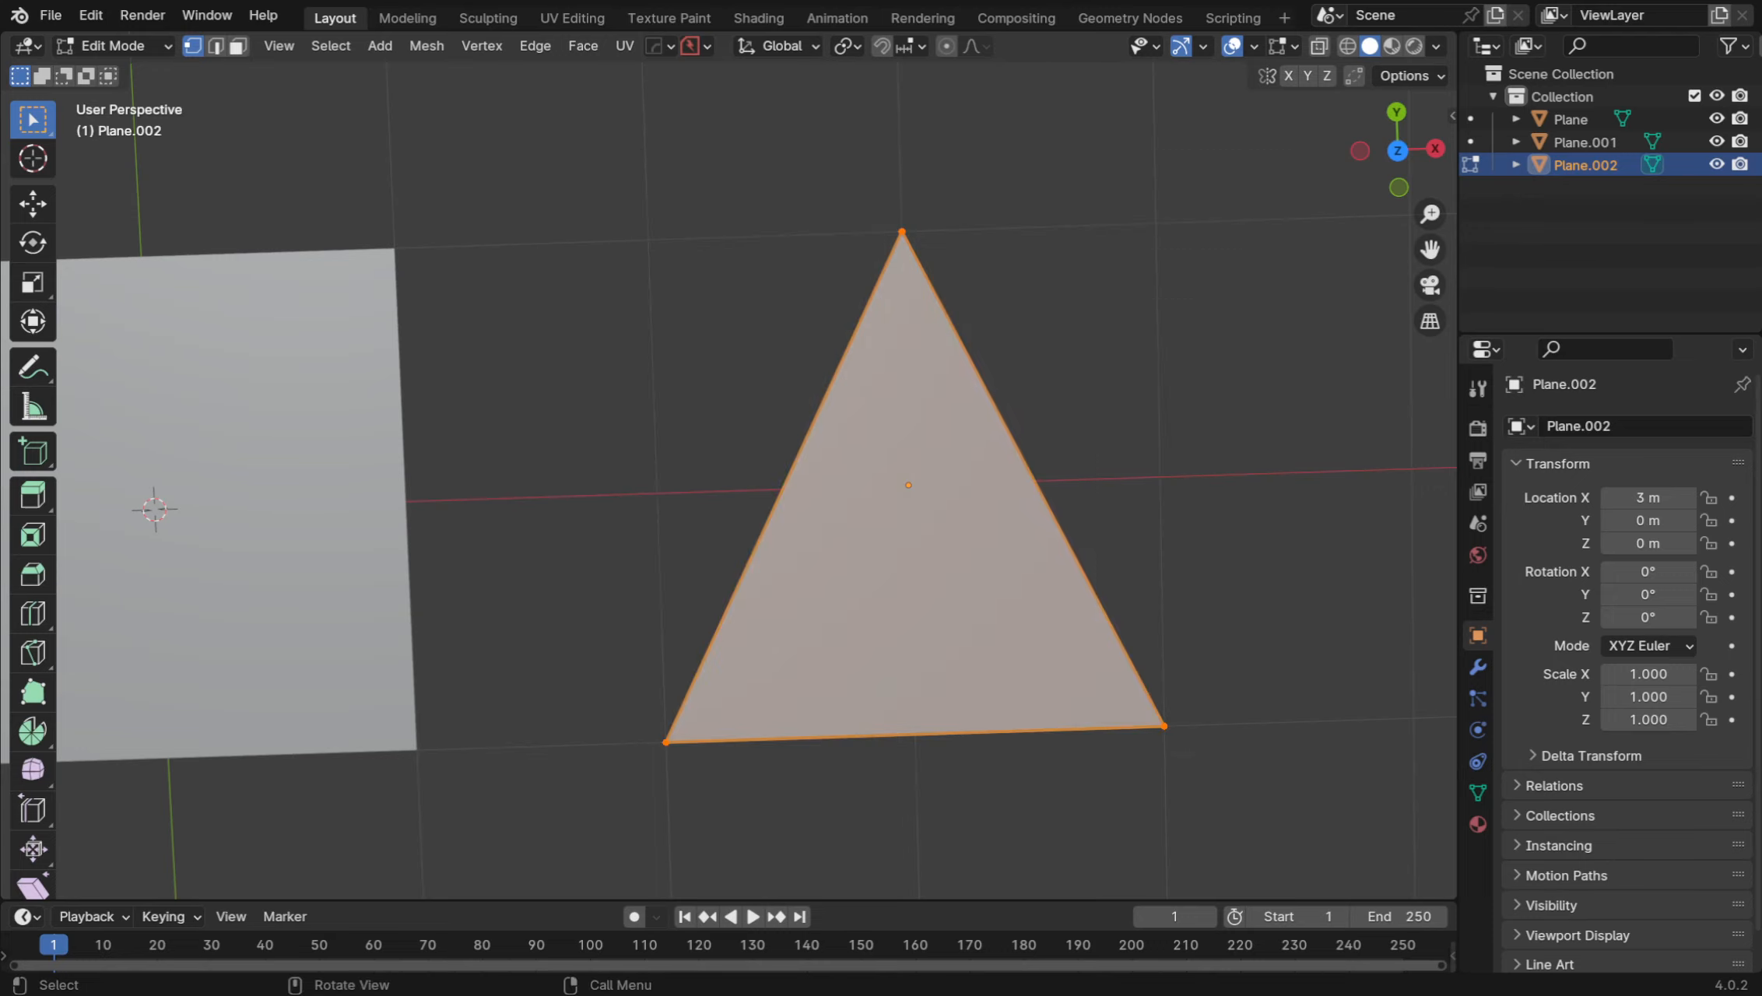
pyautogui.moveTo(908, 484); pyautogui.dragTo(949, 311, button='middle')
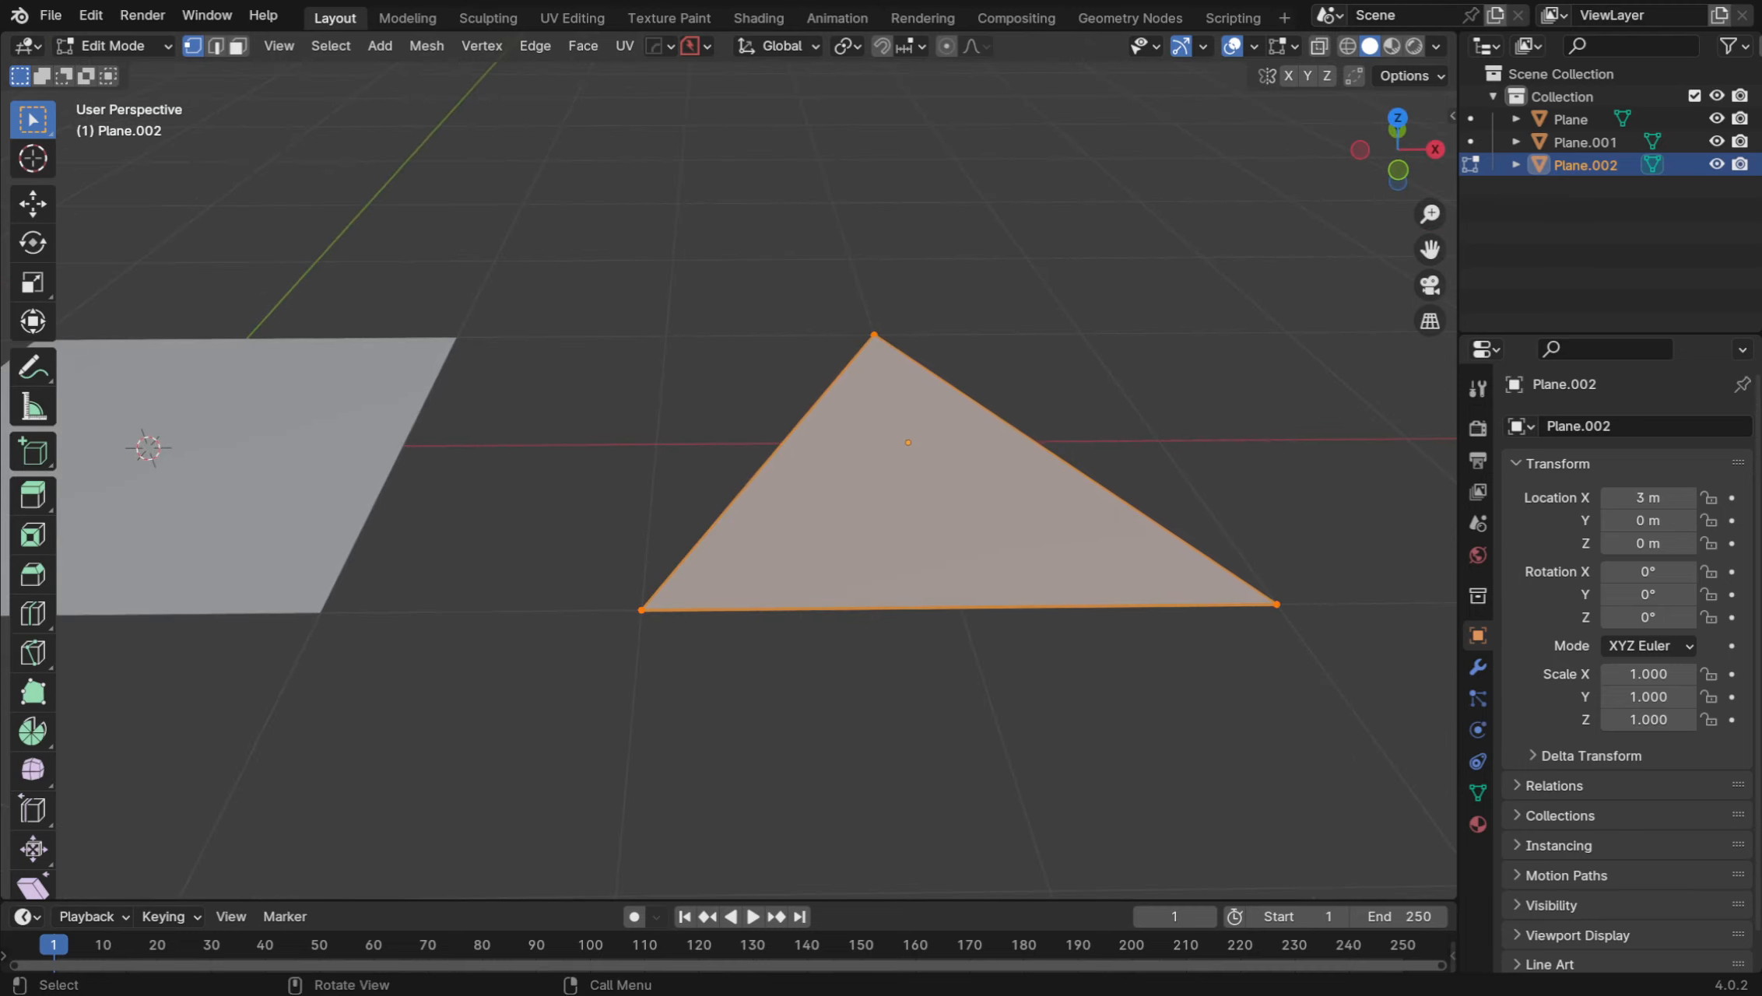
pyautogui.press('Tab')
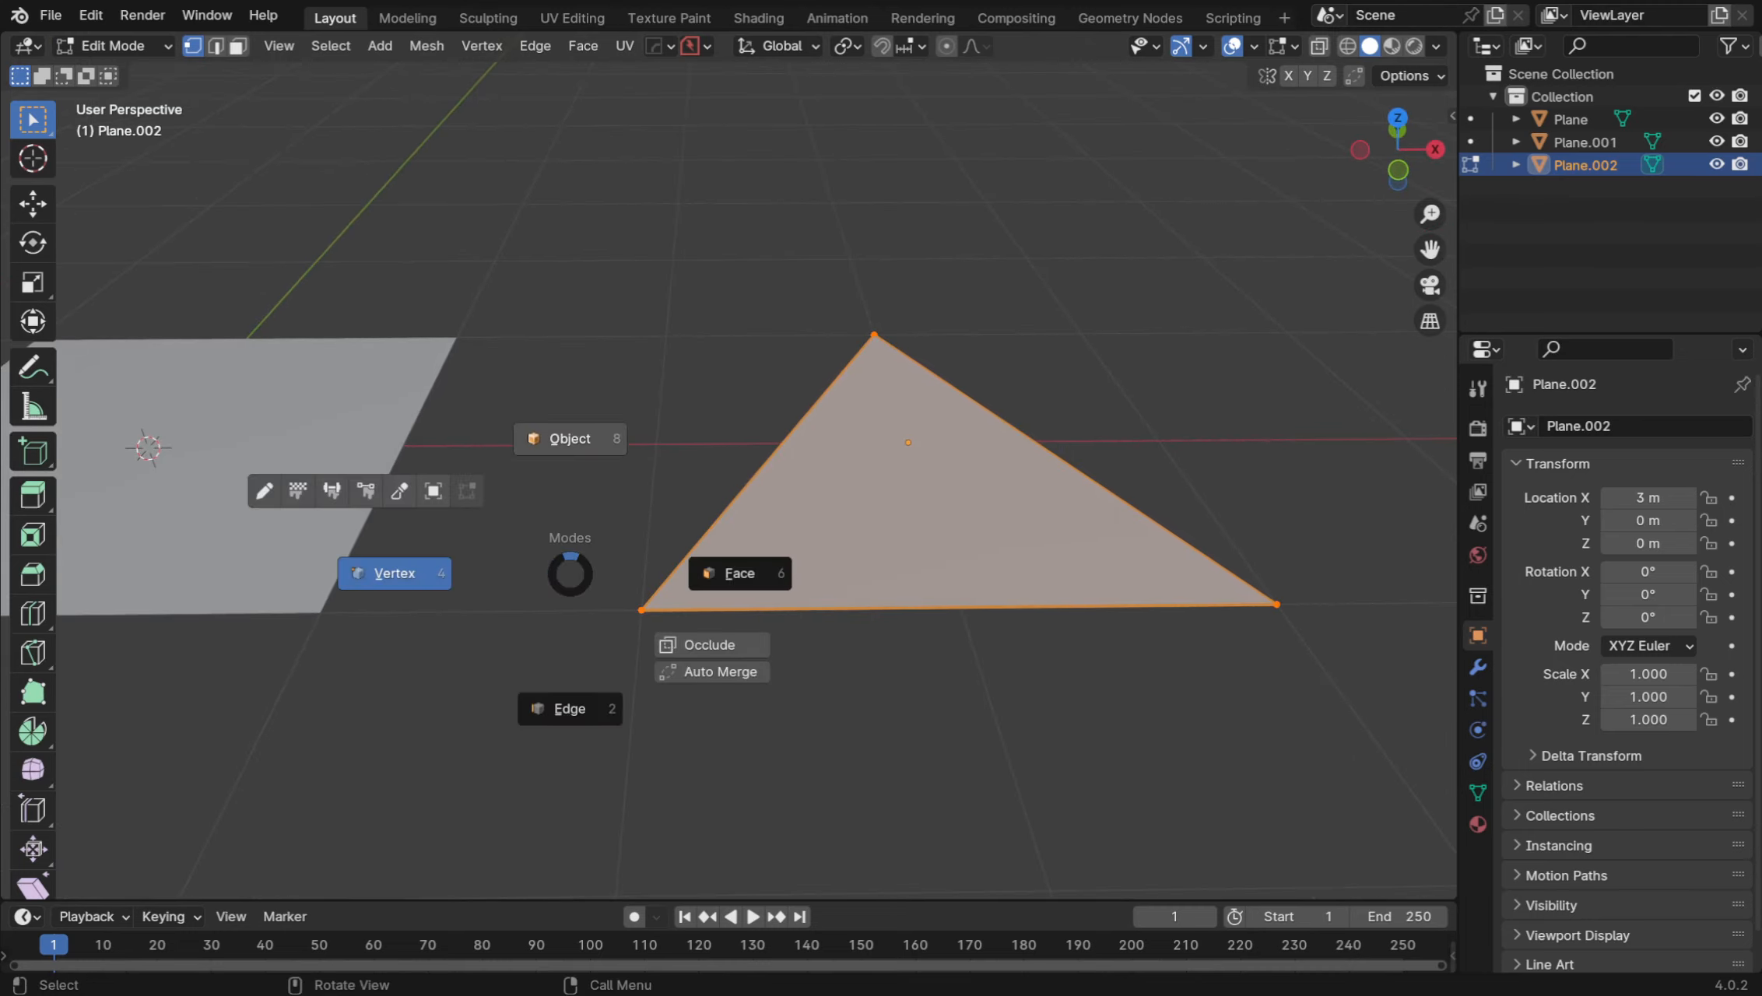
pyautogui.press('Tab')
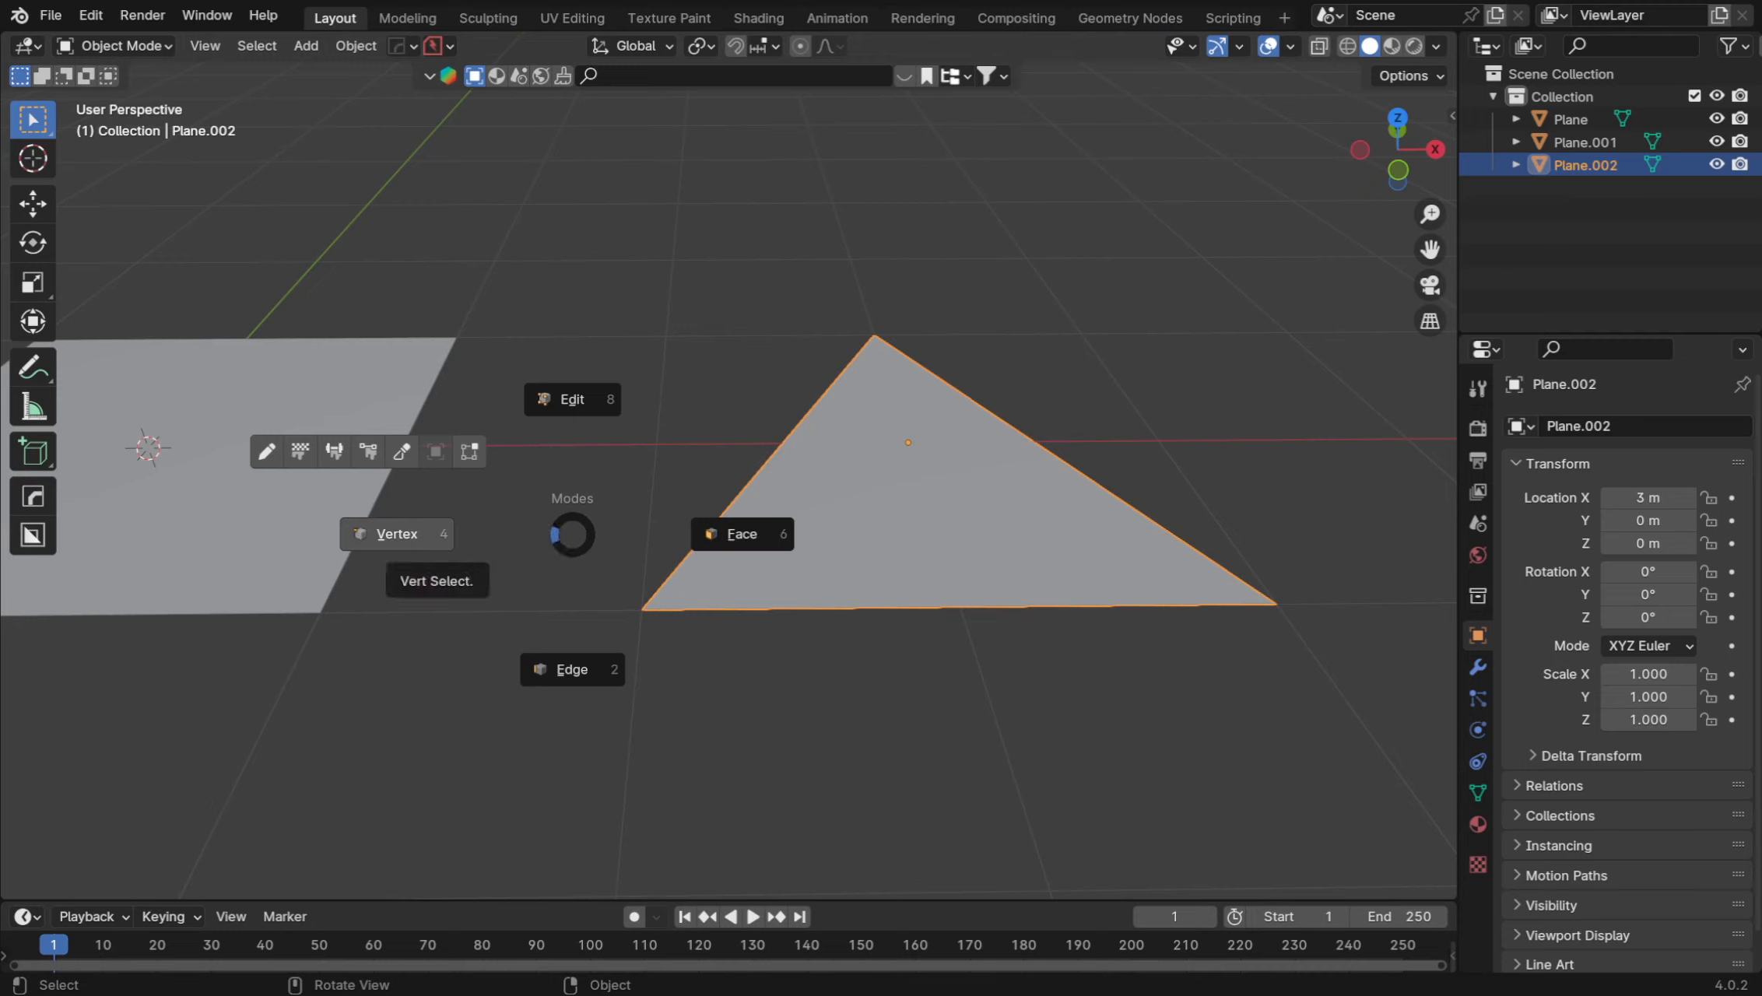
pyautogui.click(396, 534)
pyautogui.hotkey('alt', 'a')
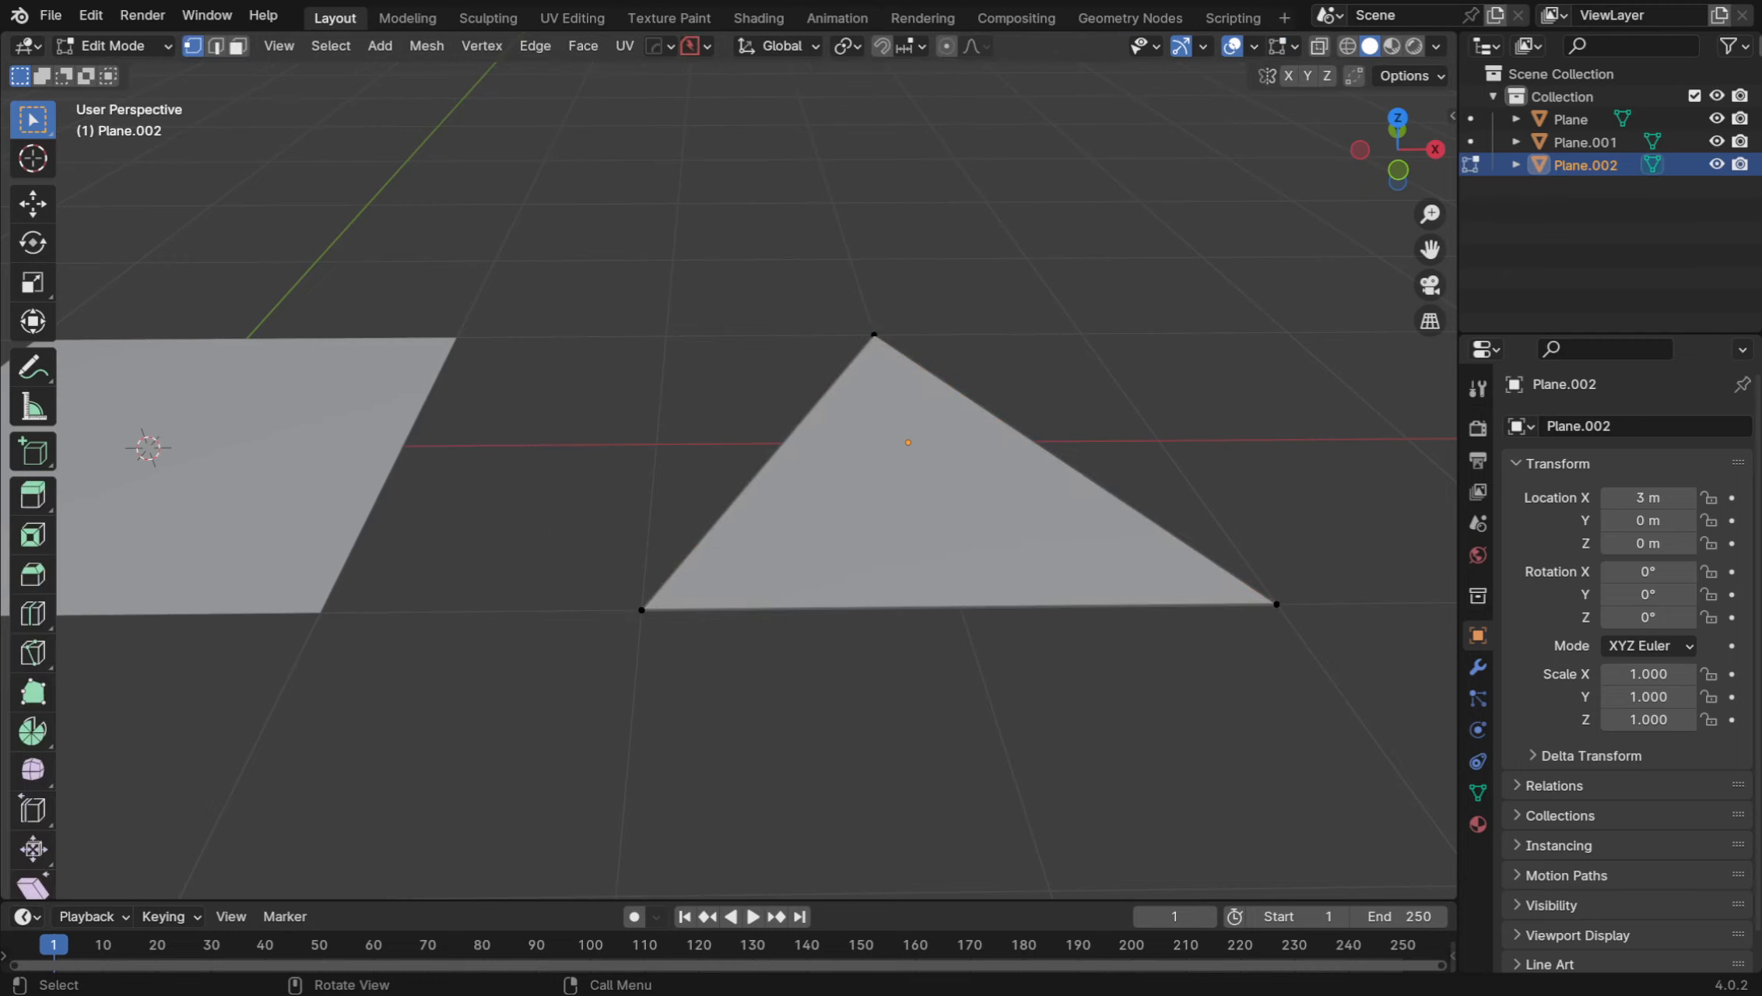
# Leave the triangle and open the middle plane in Edit Mode with vertex selection
pyautogui.press('Tab')
pyautogui.click(553, 393)
pyautogui.click(366, 490)
pyautogui.press('Tab')
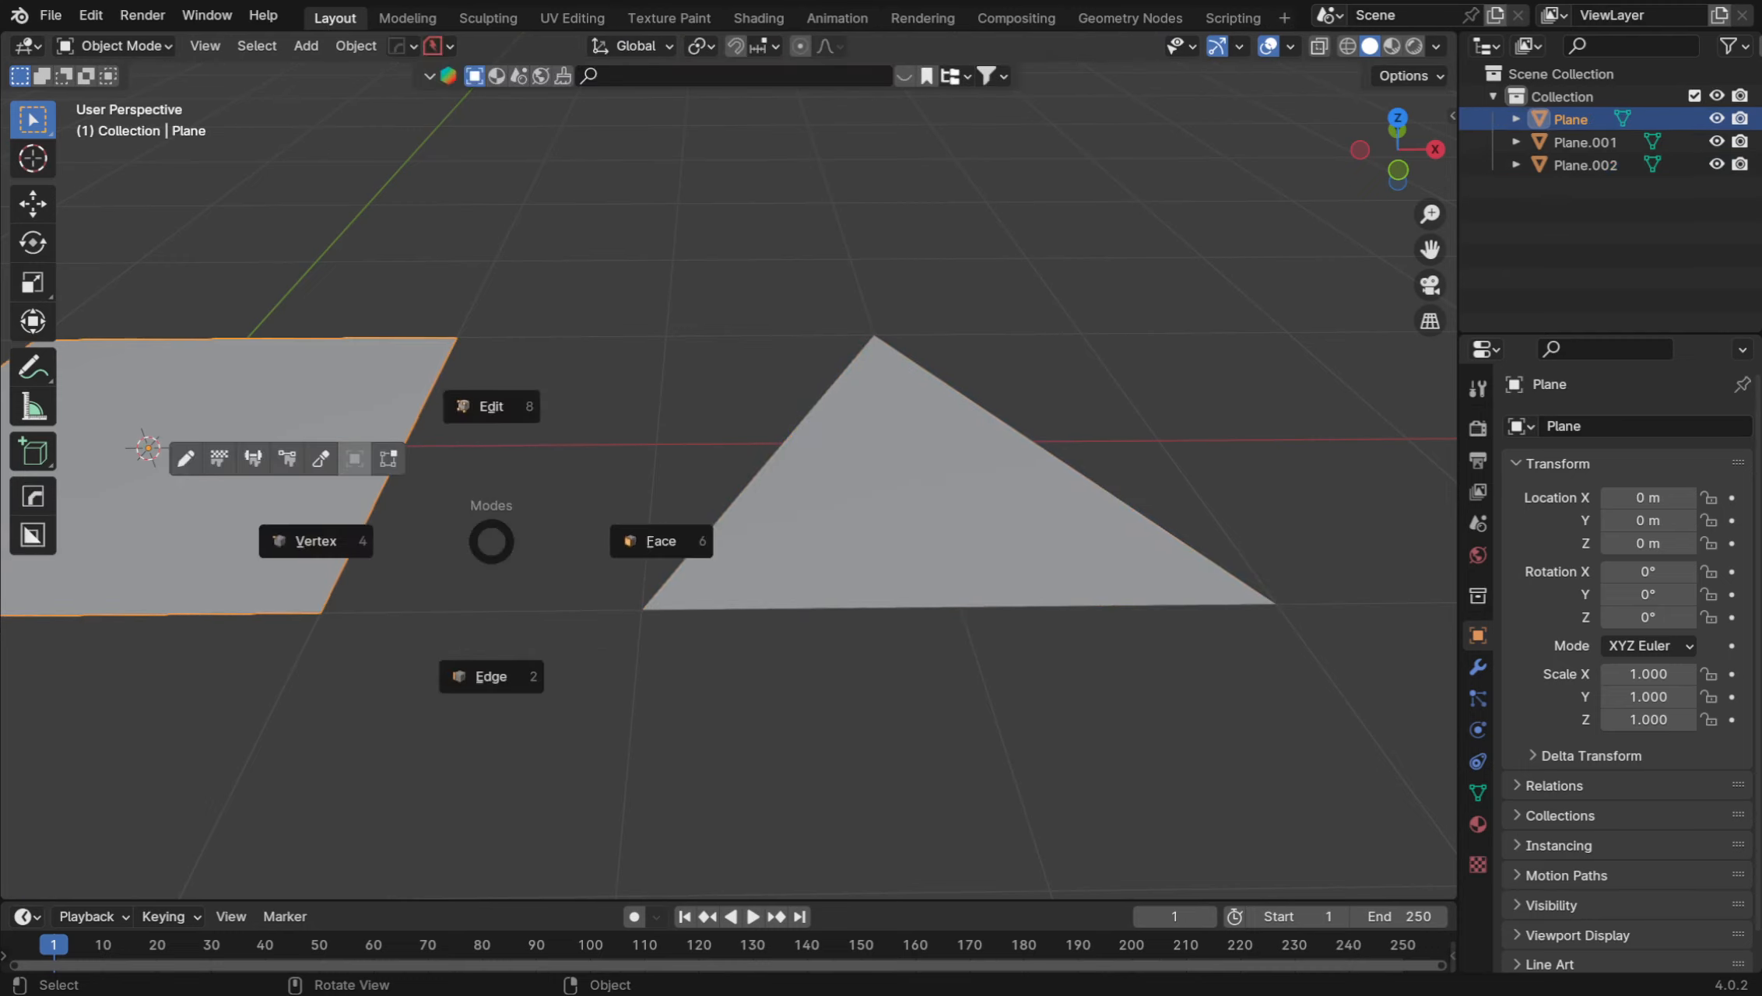
pyautogui.click(315, 541)
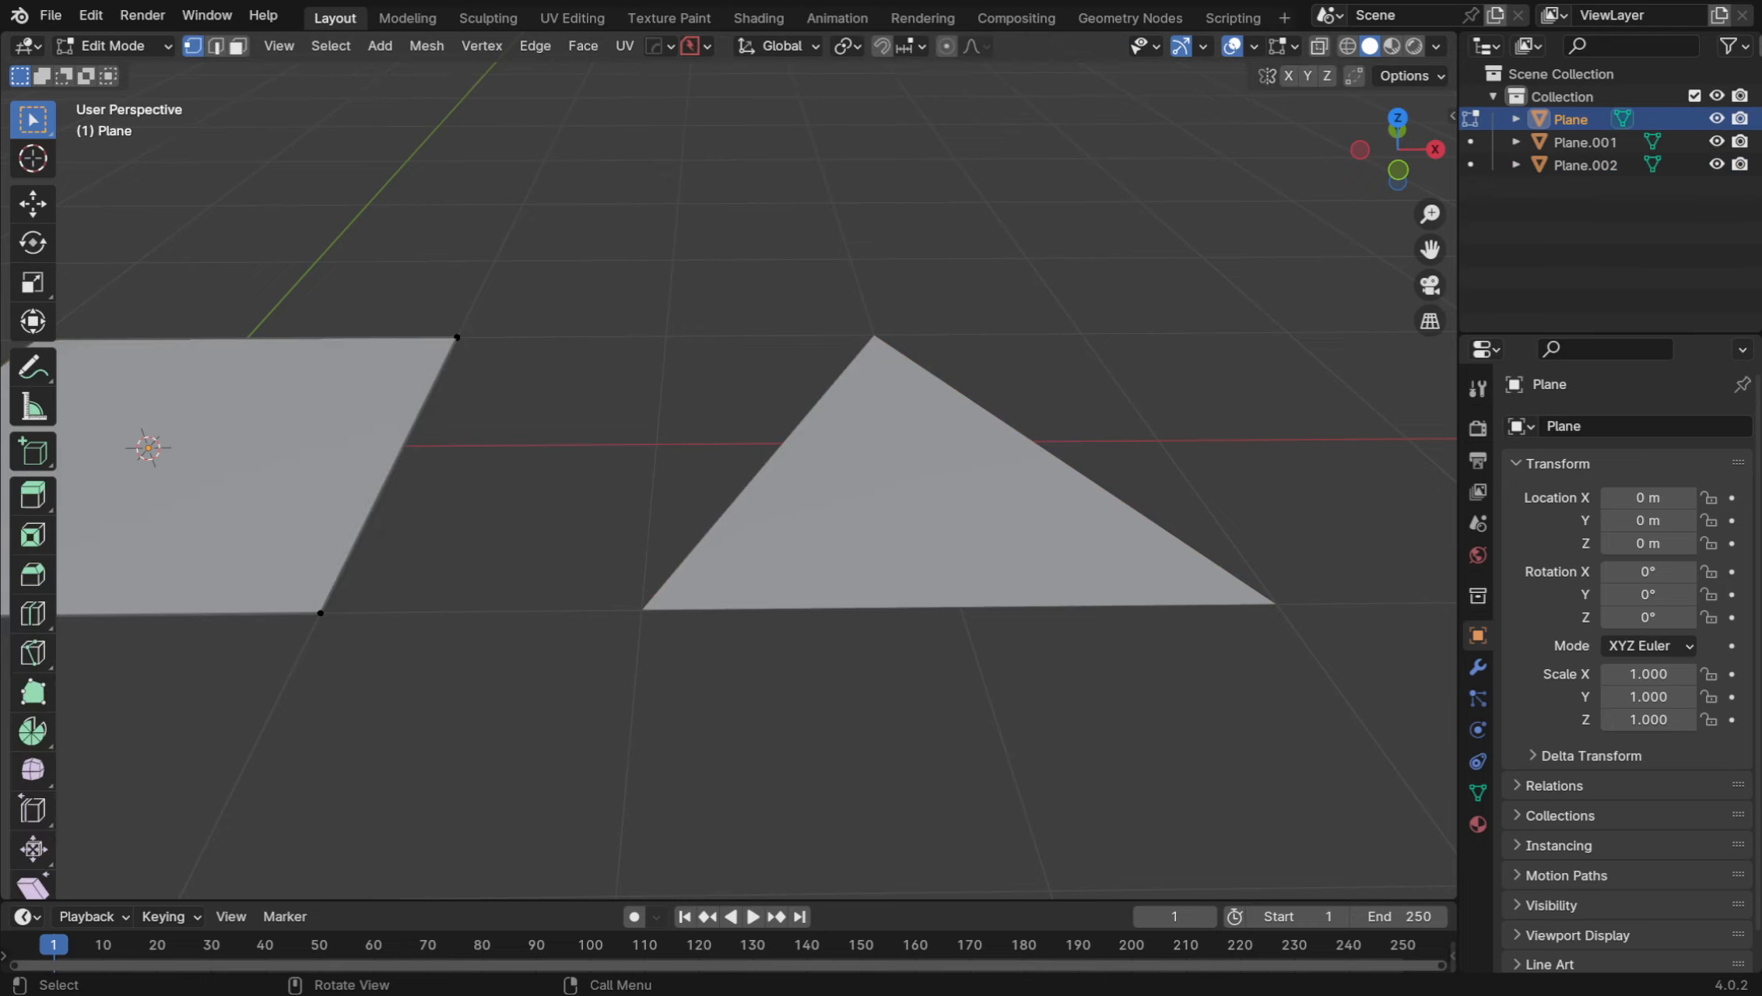
# Select the middle plane's front corner vertex on the triangle's side and move it upward and inward about 0.7 m
pyautogui.keyDown('shift'); pyautogui.moveTo(315, 541); pyautogui.dragTo(853, 502, button='middle'); pyautogui.keyUp('shift')
pyautogui.moveTo(1014, 441); pyautogui.dragTo(1122, 590)
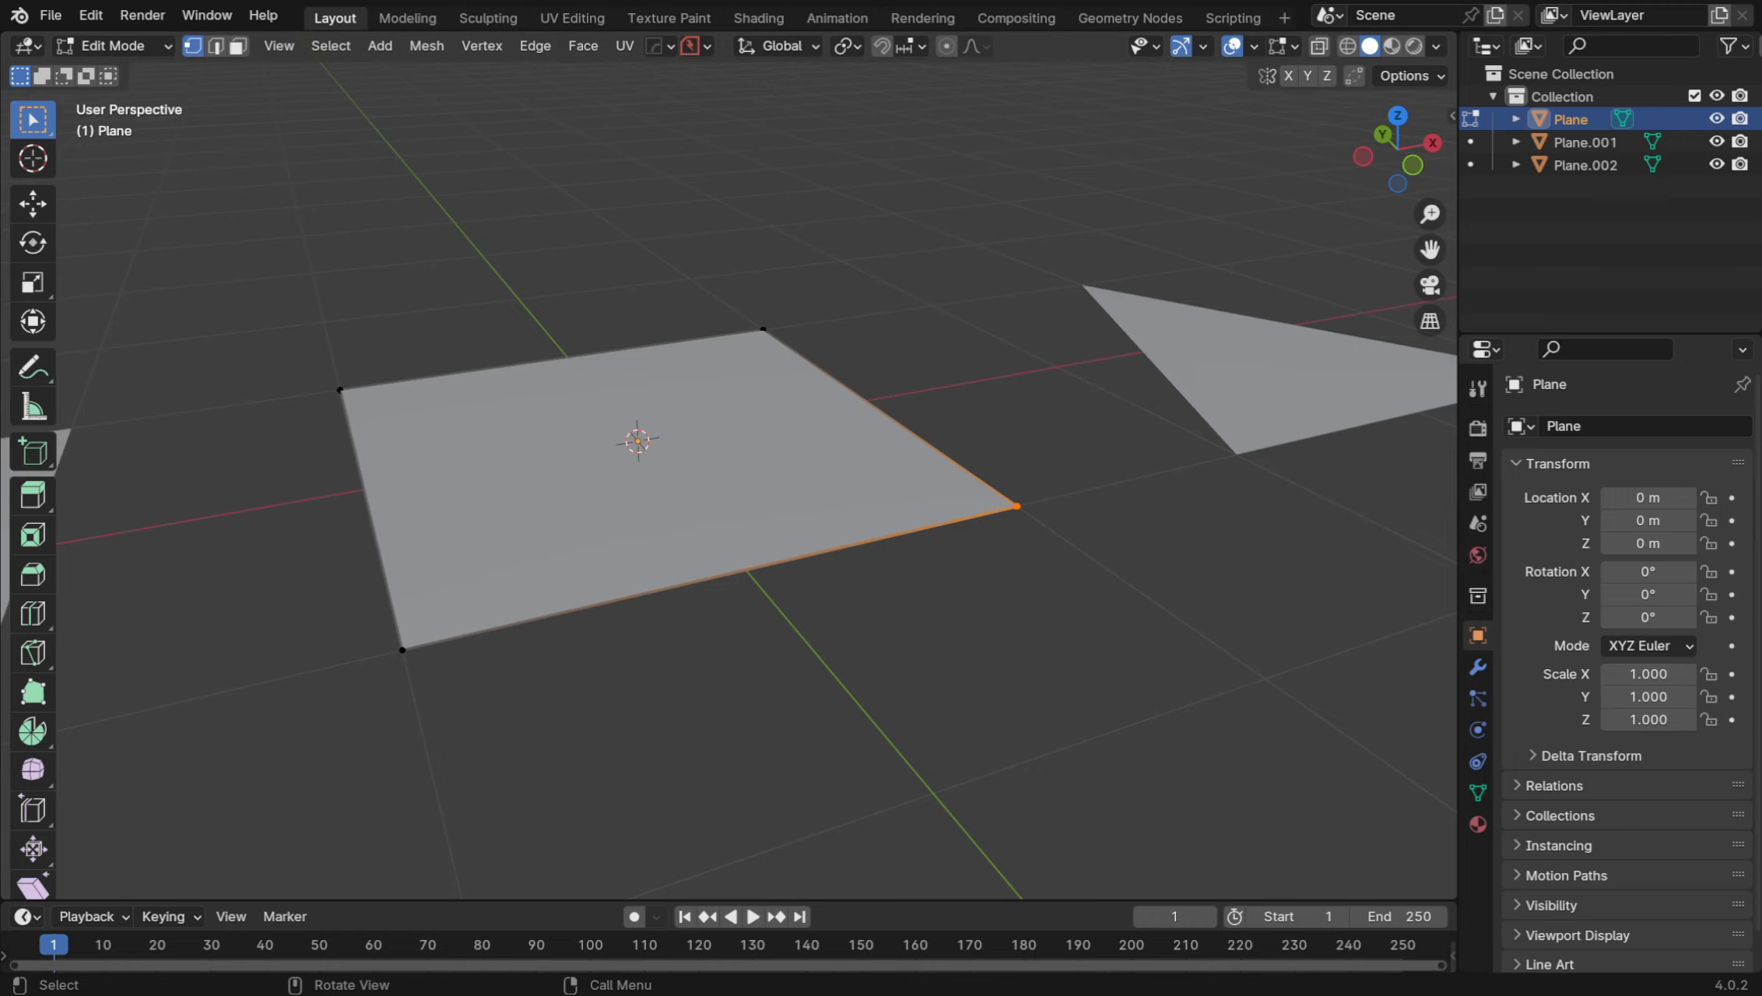
pyautogui.press('g')
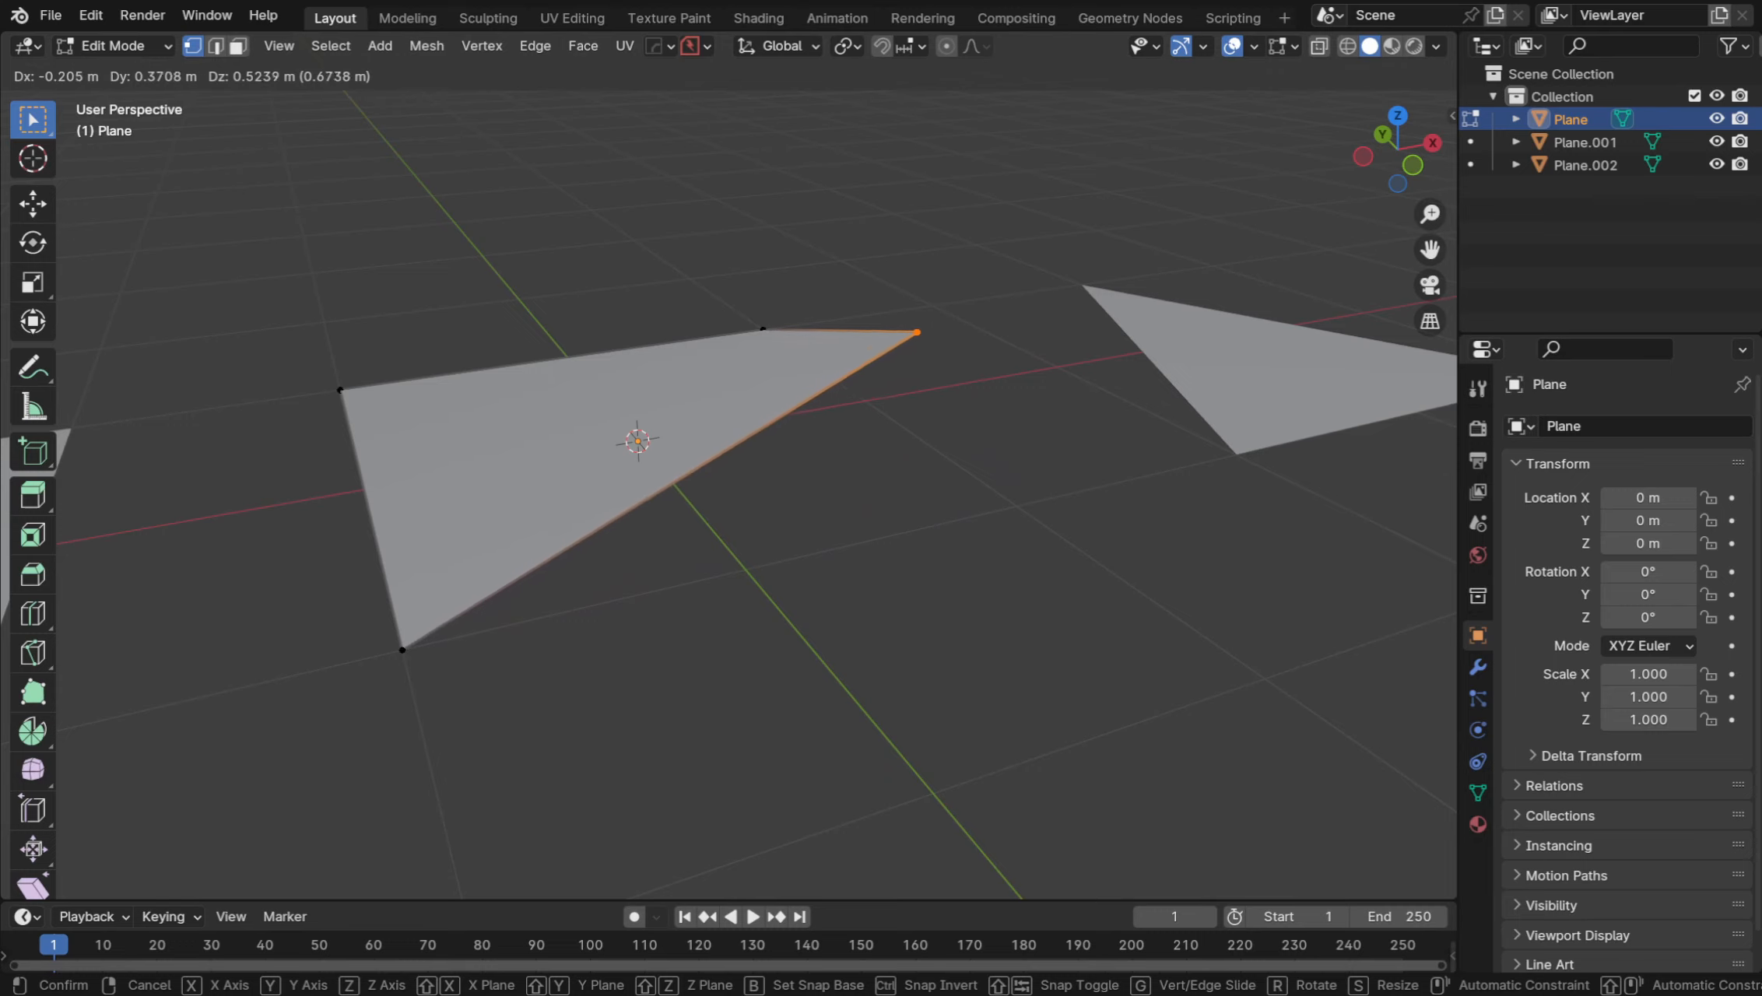
pyautogui.click(912, 323)
pyautogui.moveTo(912, 324); pyautogui.dragTo(970, 303, button='middle')
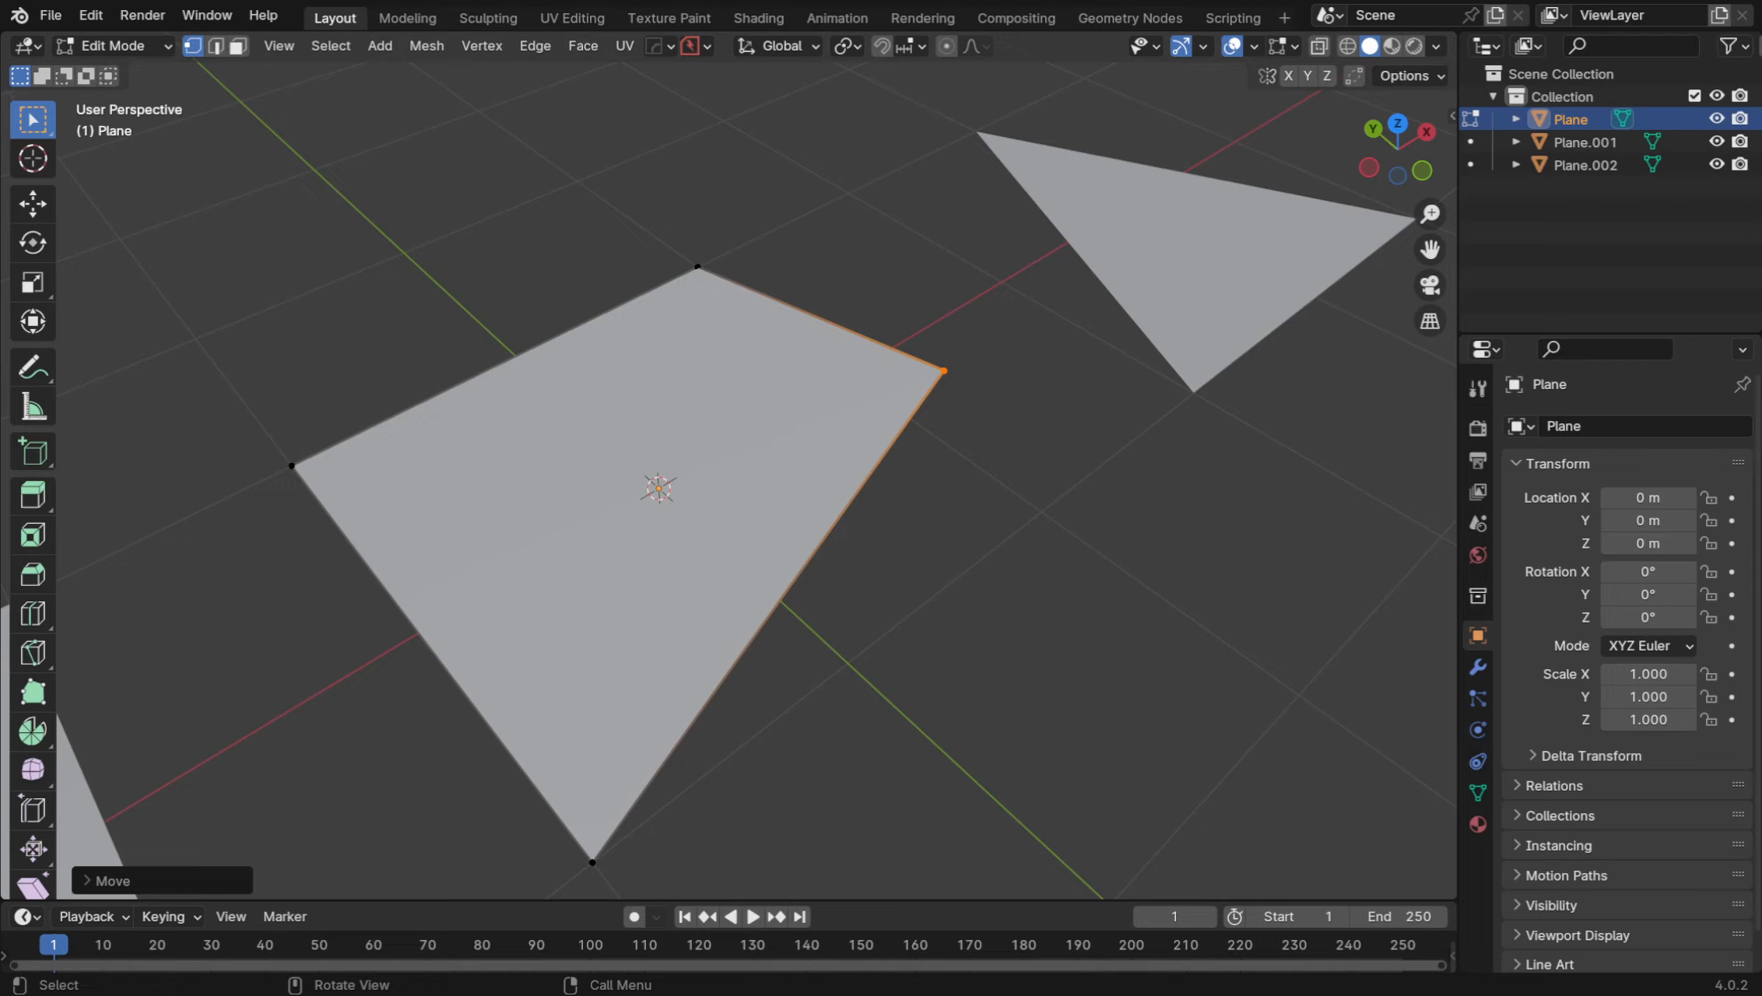
# Move the raised corner vertex farther up and across the plane, folding the quad over, and inspect the bend from behind
pyautogui.moveTo(943, 371); pyautogui.dragTo(906, 397, button='middle')
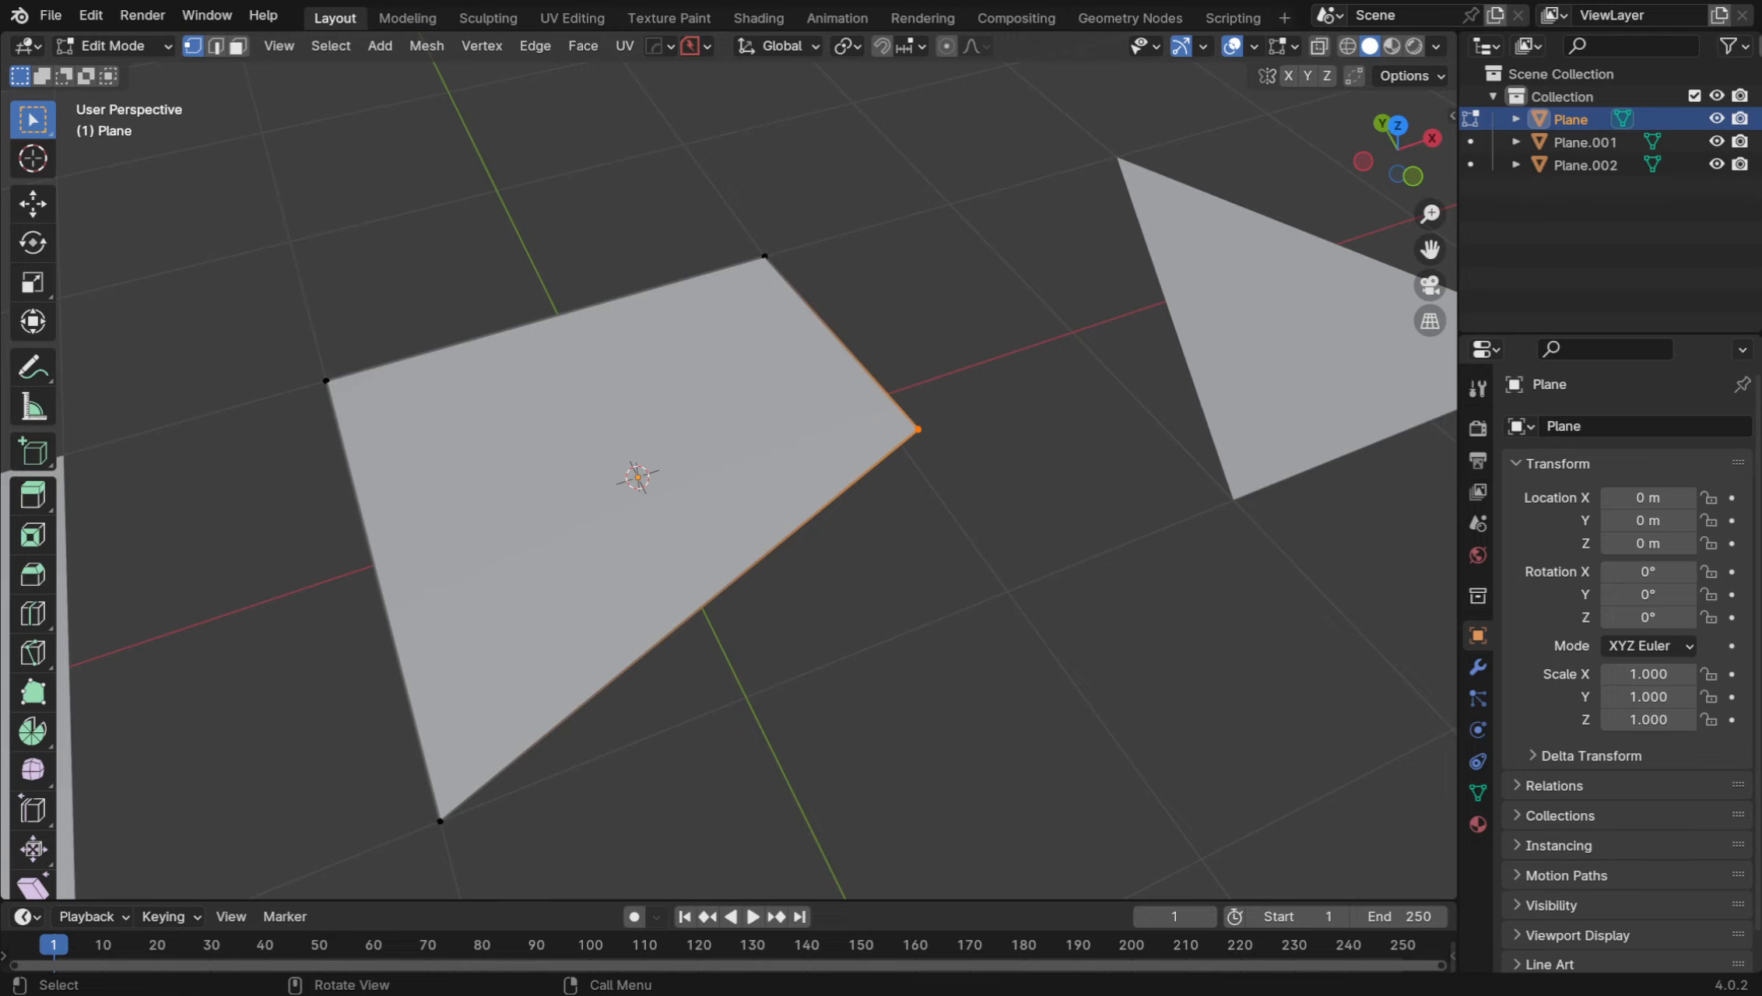
pyautogui.moveTo(906, 397); pyautogui.dragTo(856, 343, button='middle')
pyautogui.moveTo(856, 467); pyautogui.dragTo(860, 584, button='middle')
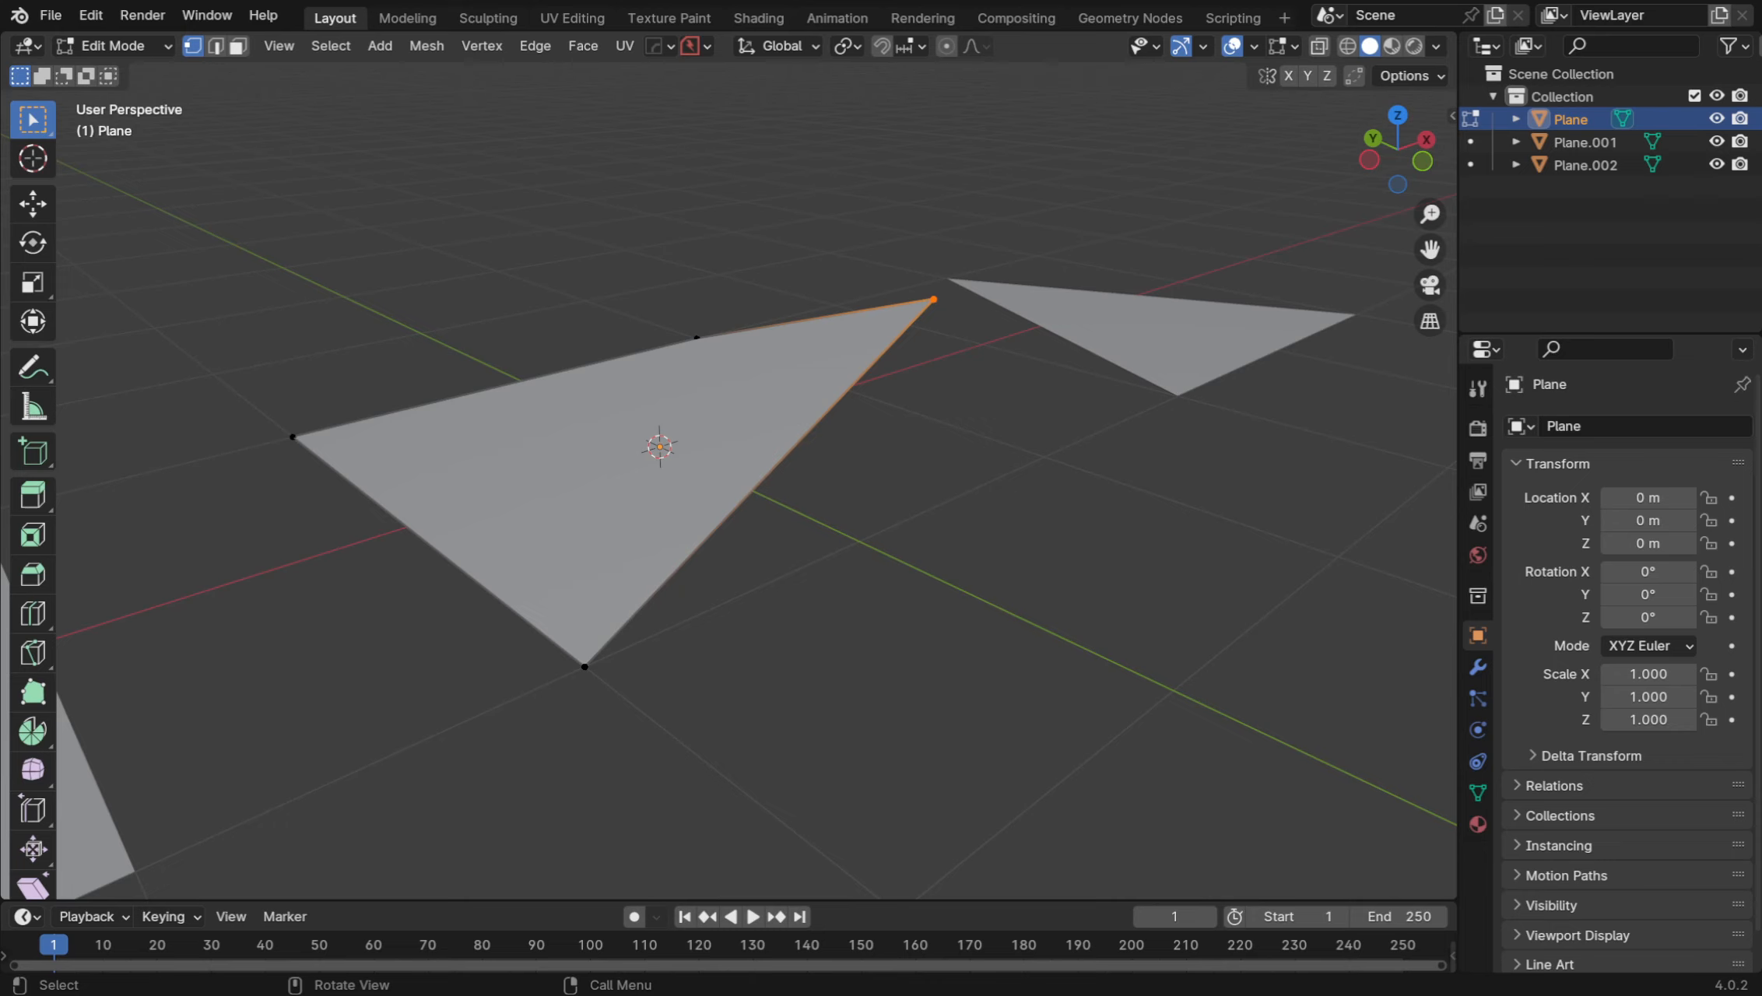
pyautogui.press('g')
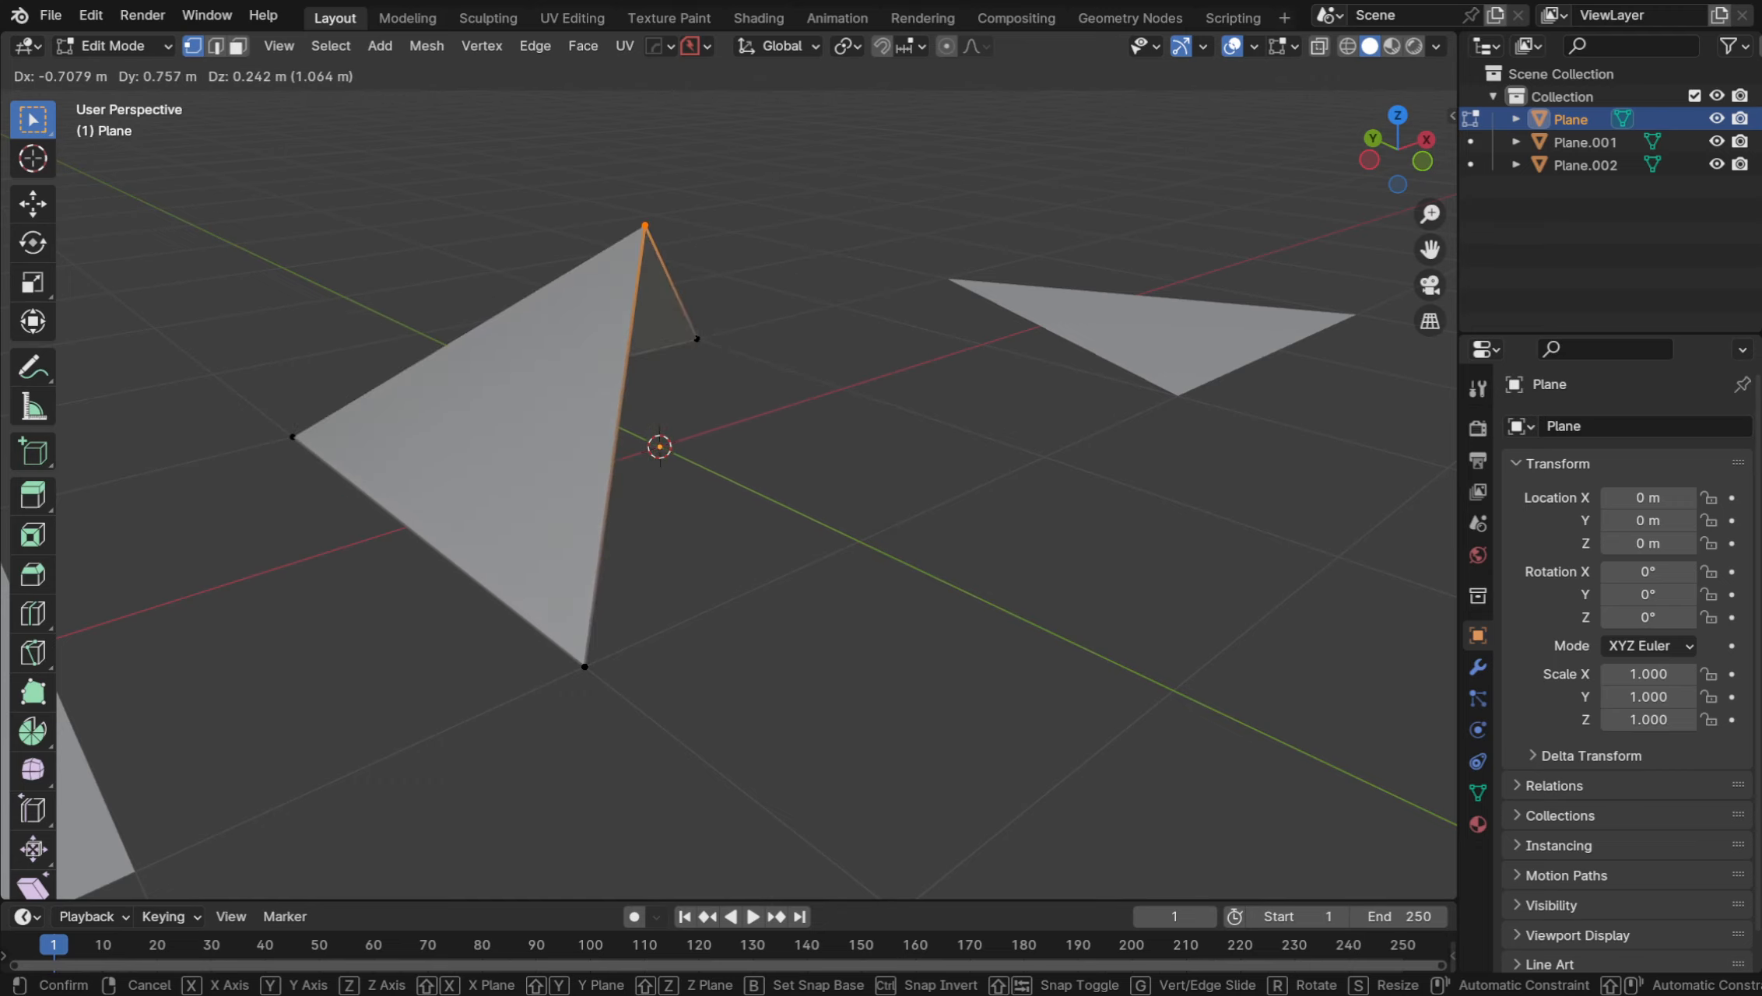
pyautogui.click(594, 209)
pyautogui.moveTo(700, 428); pyautogui.dragTo(284, 292, button='middle')
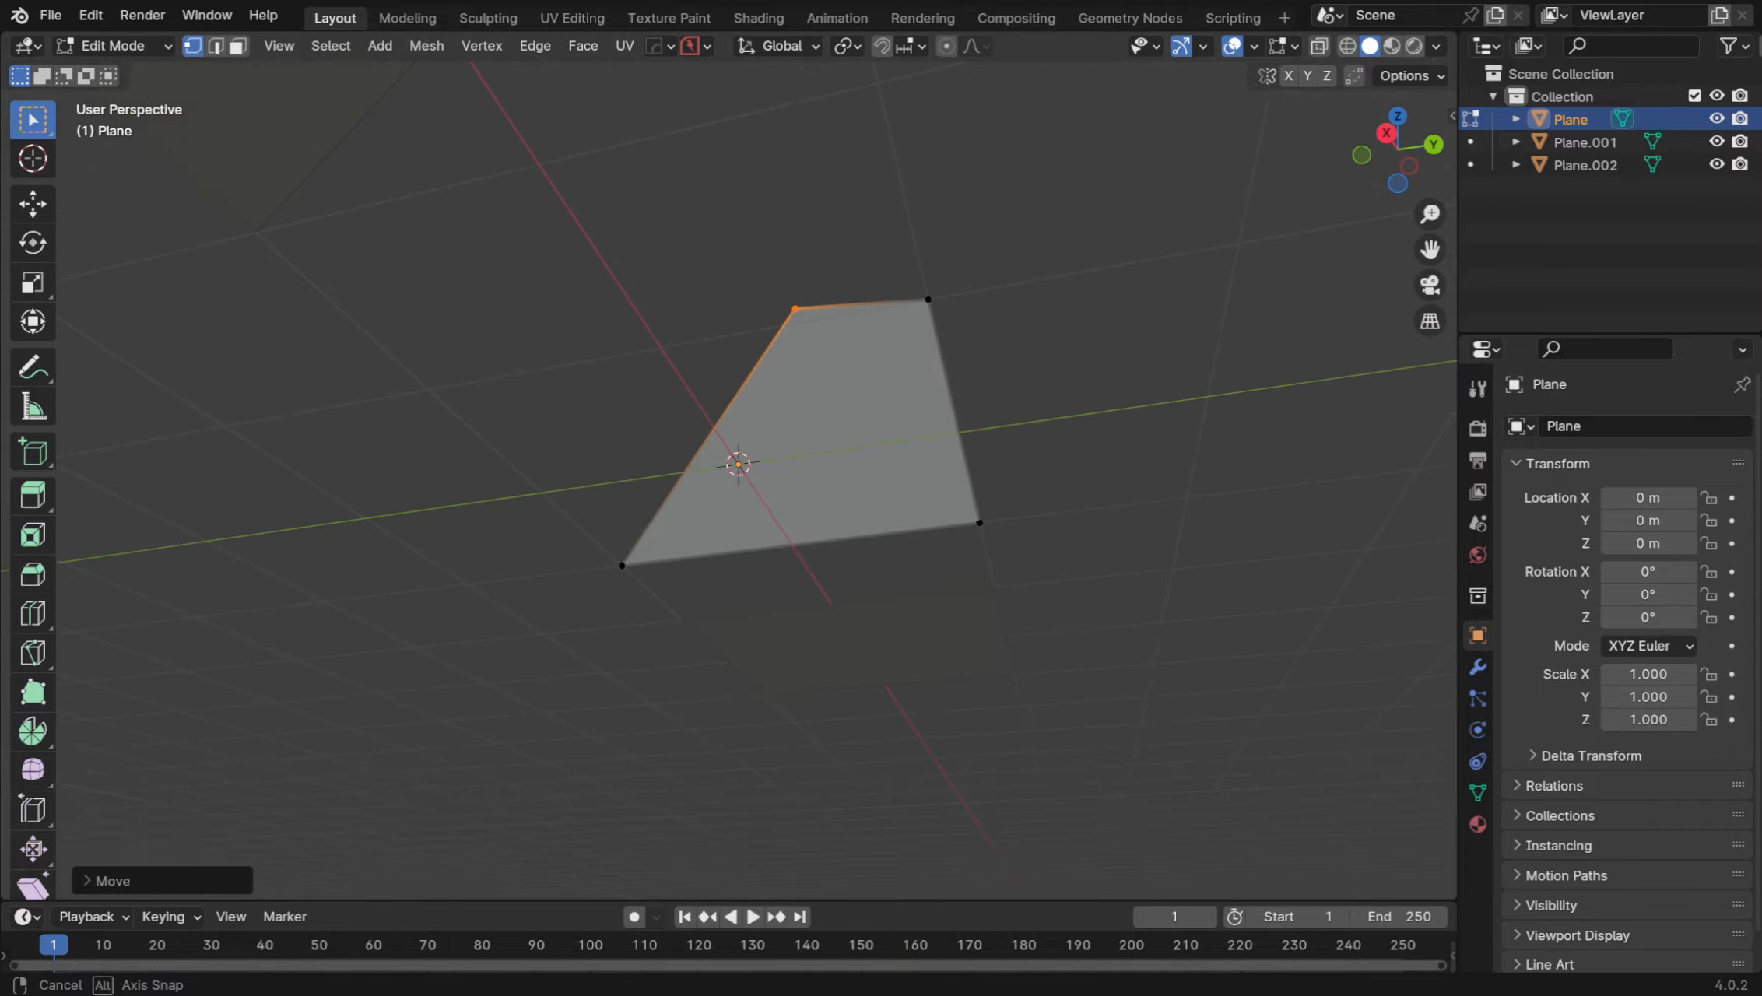
pyautogui.moveTo(856, 404); pyautogui.dragTo(428, 506, button='middle')
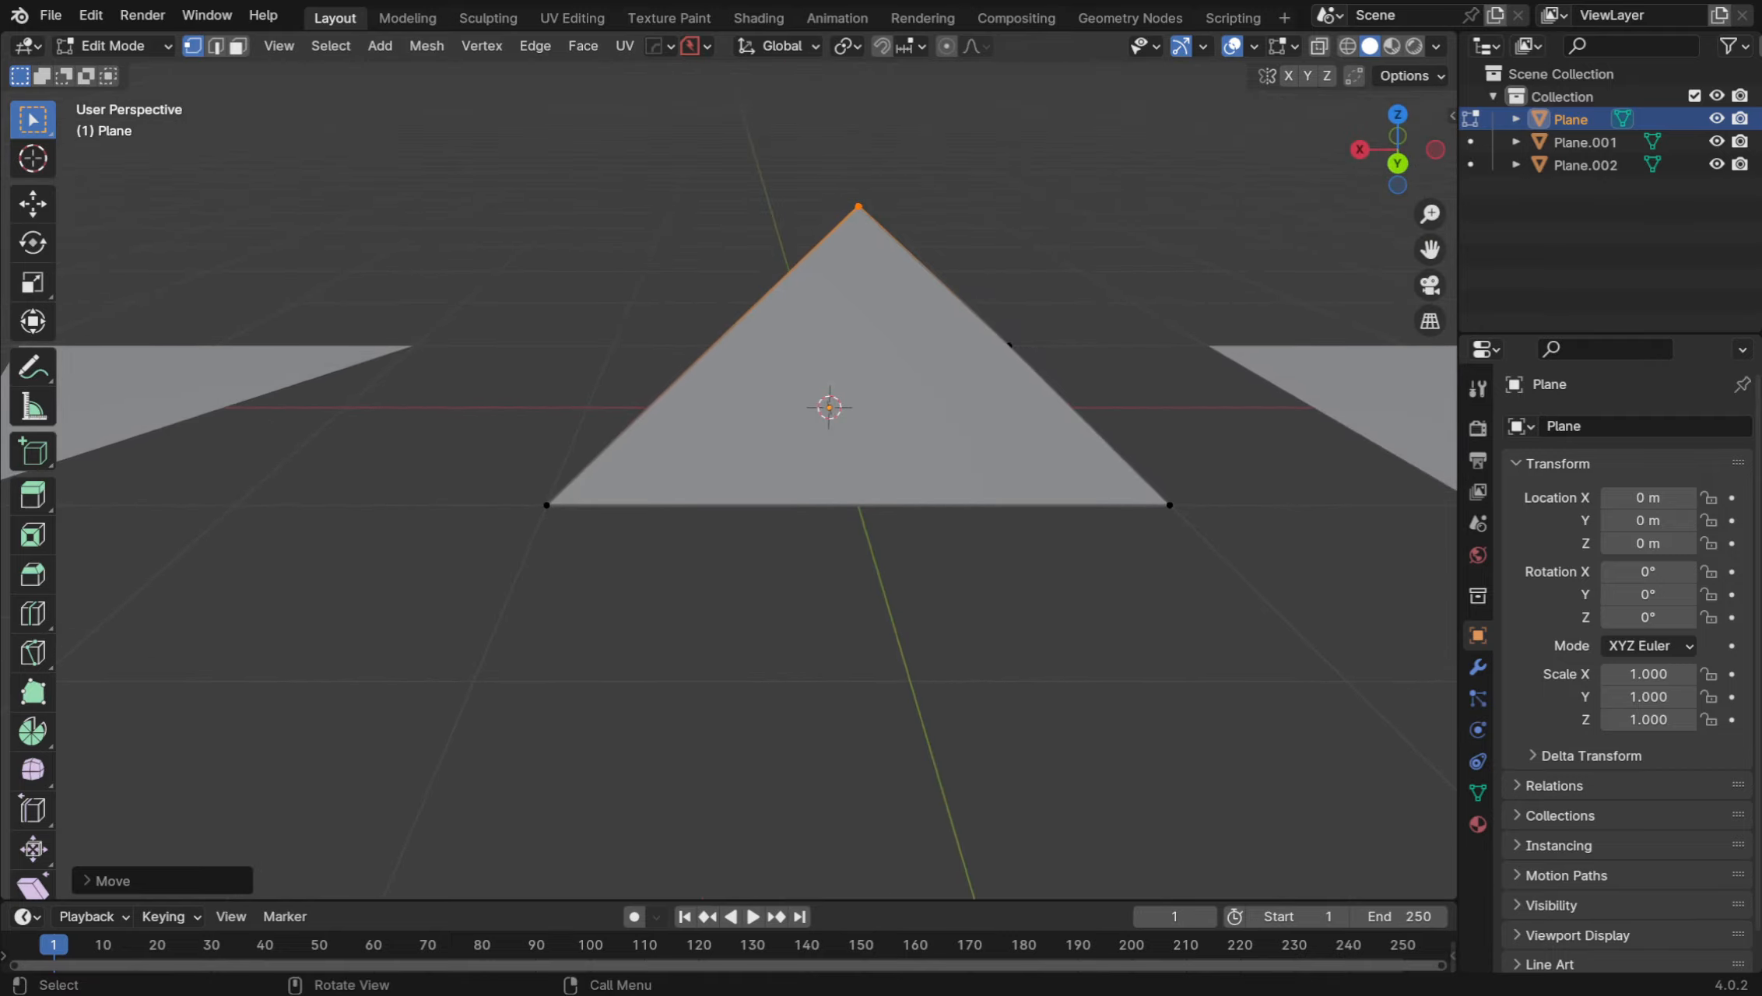
# Move the rear corner vertex on the triangle's side inward along X and slightly upward, about 0.82 m
pyautogui.click(1170, 505)
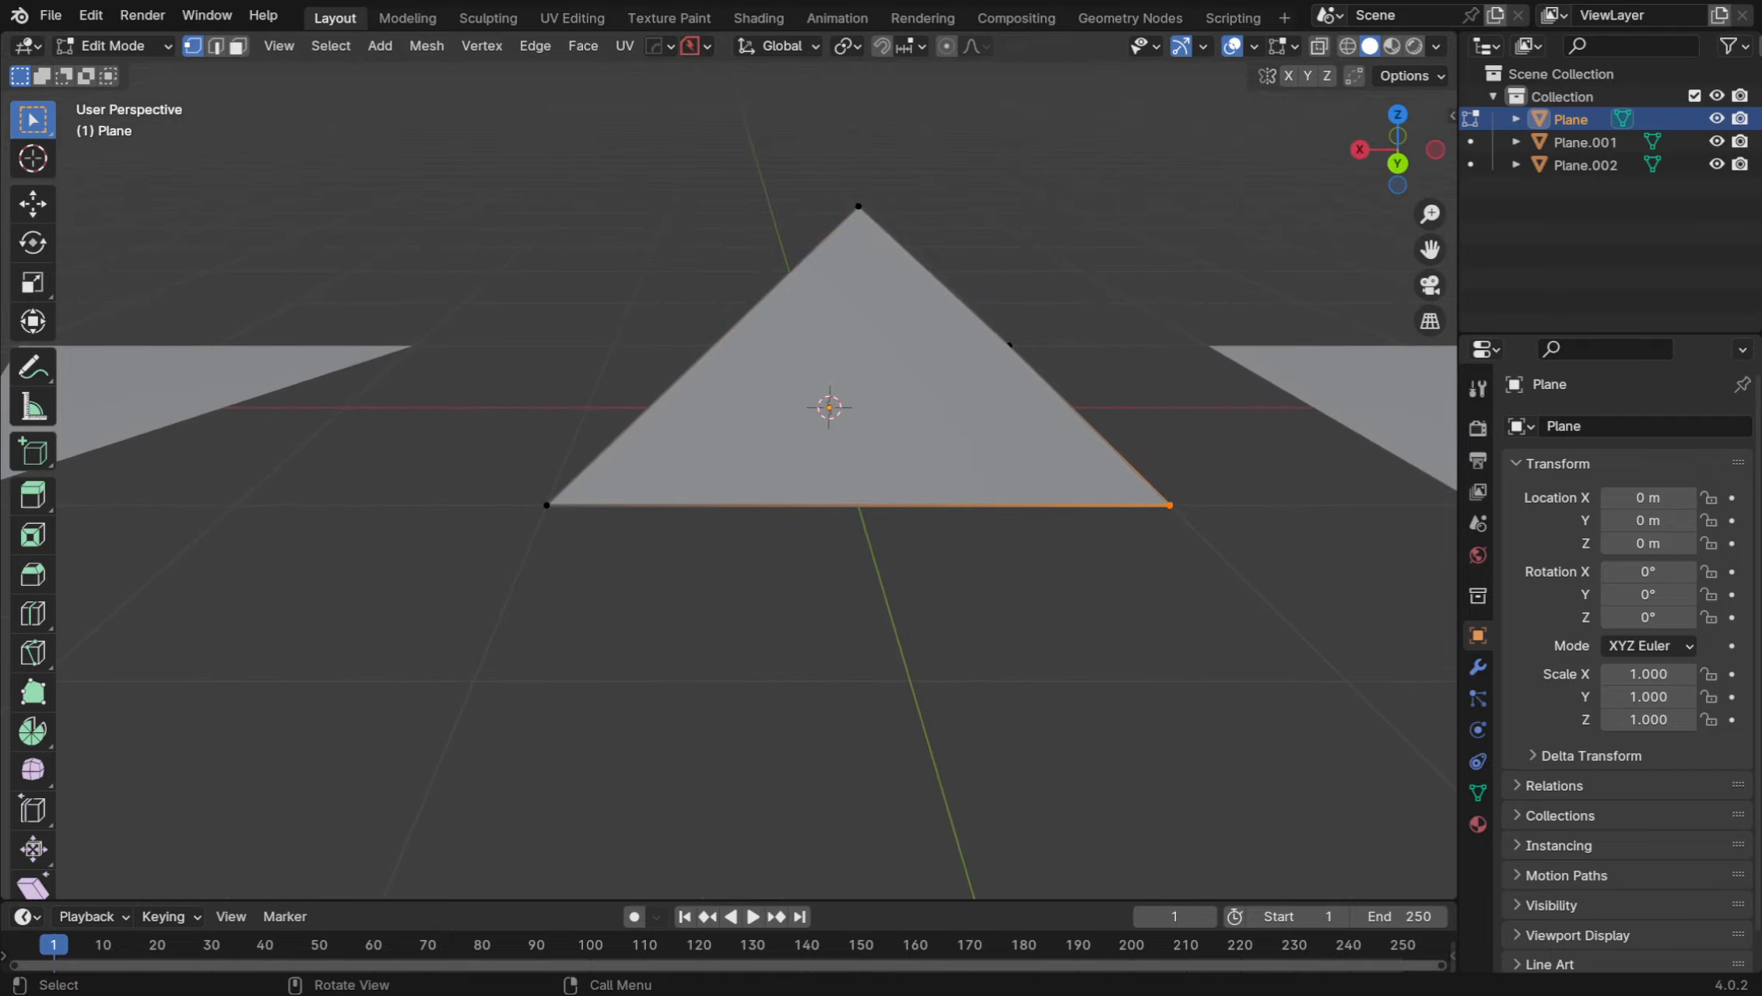
pyautogui.hotkey('ctrl', 'z')
pyautogui.moveTo(778, 544); pyautogui.dragTo(728, 321, button='middle')
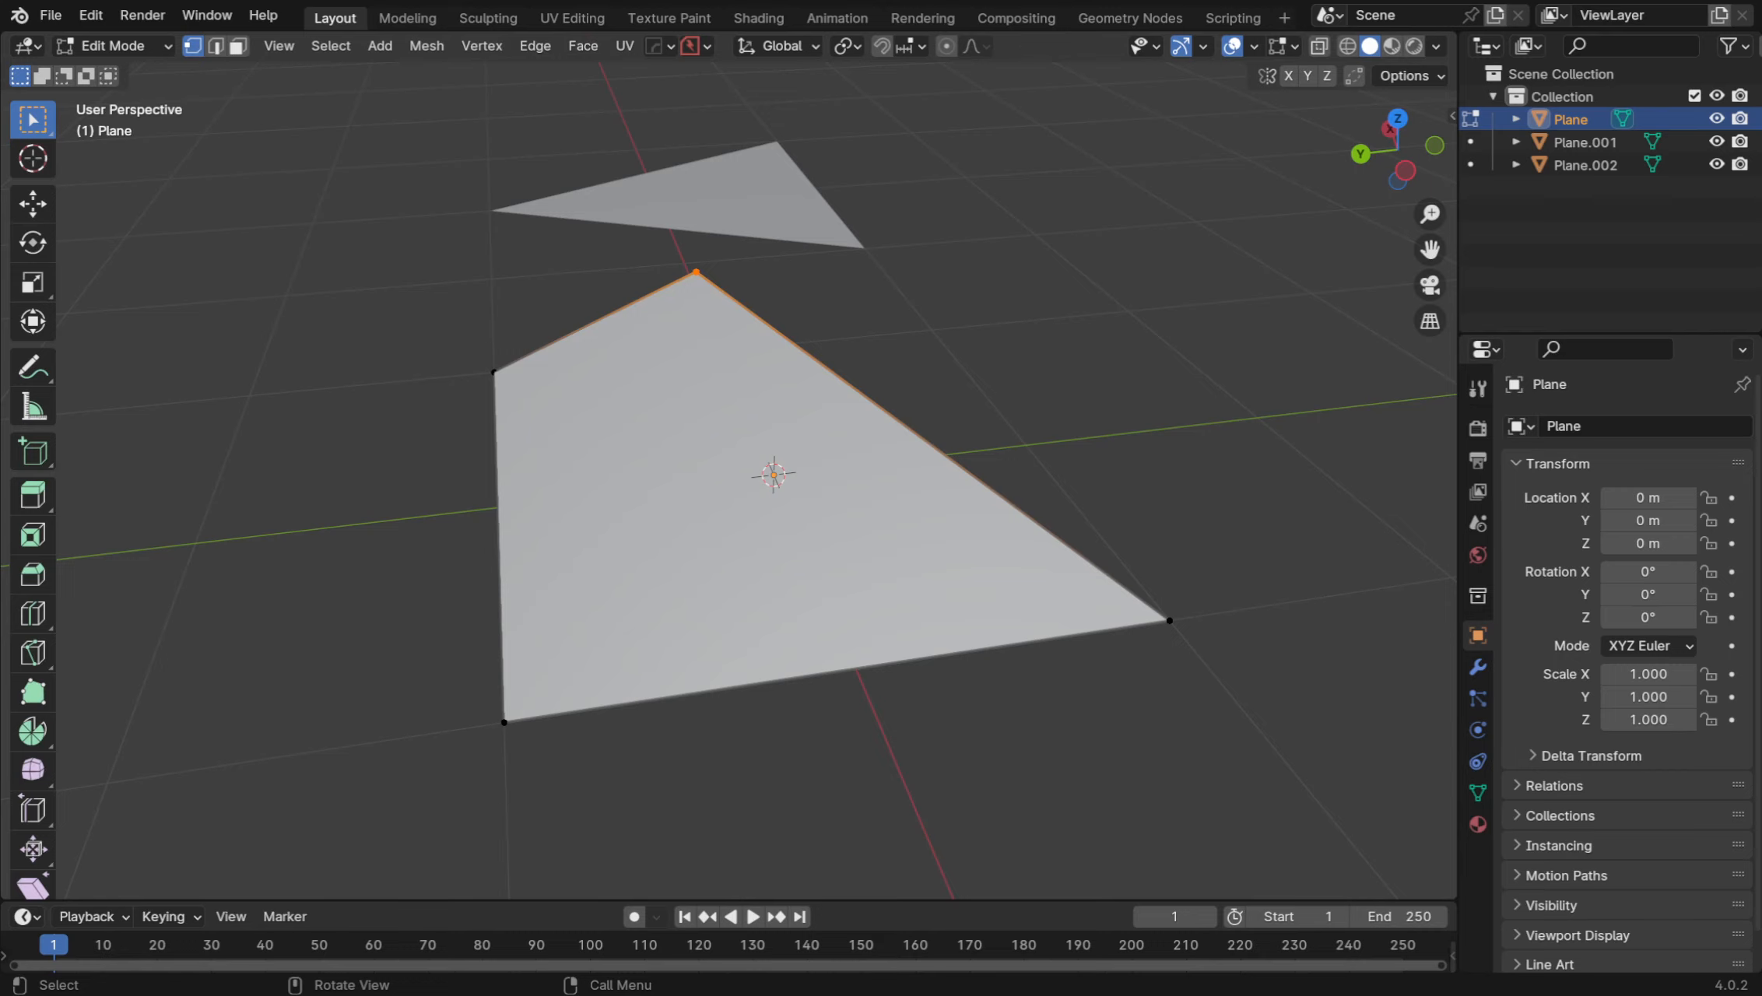
pyautogui.moveTo(728, 321); pyautogui.dragTo(879, 413, button='middle')
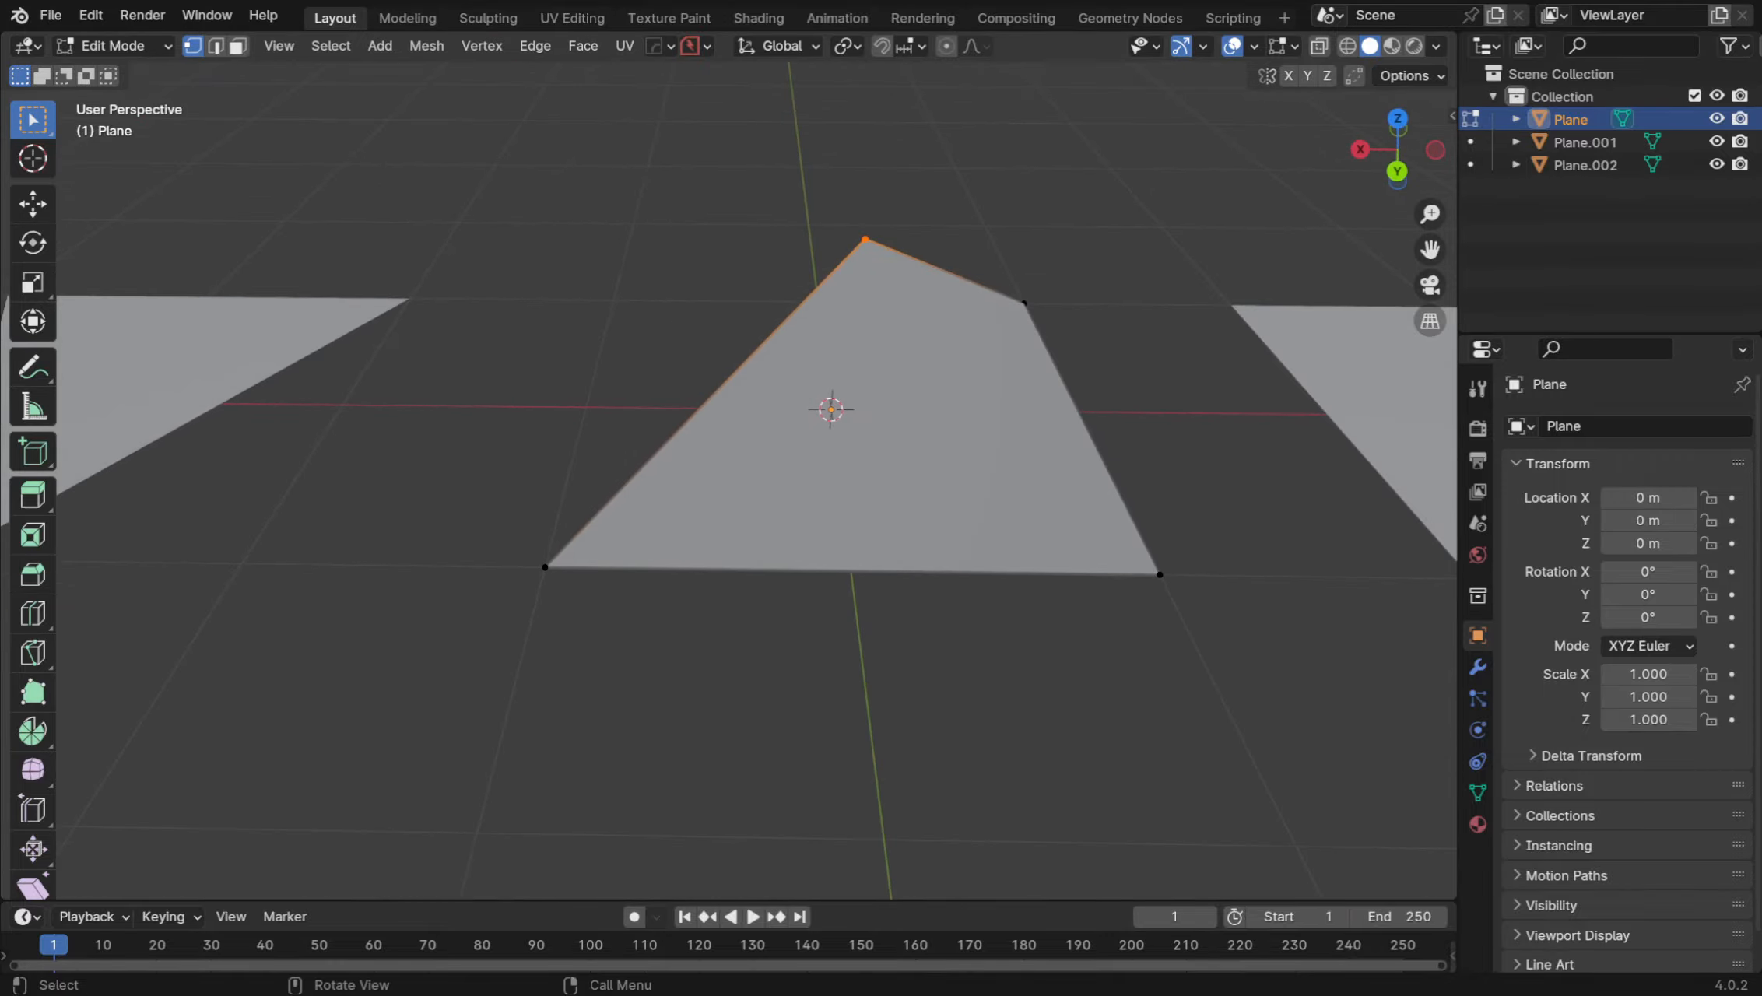
pyautogui.moveTo(457, 492); pyautogui.dragTo(716, 680)
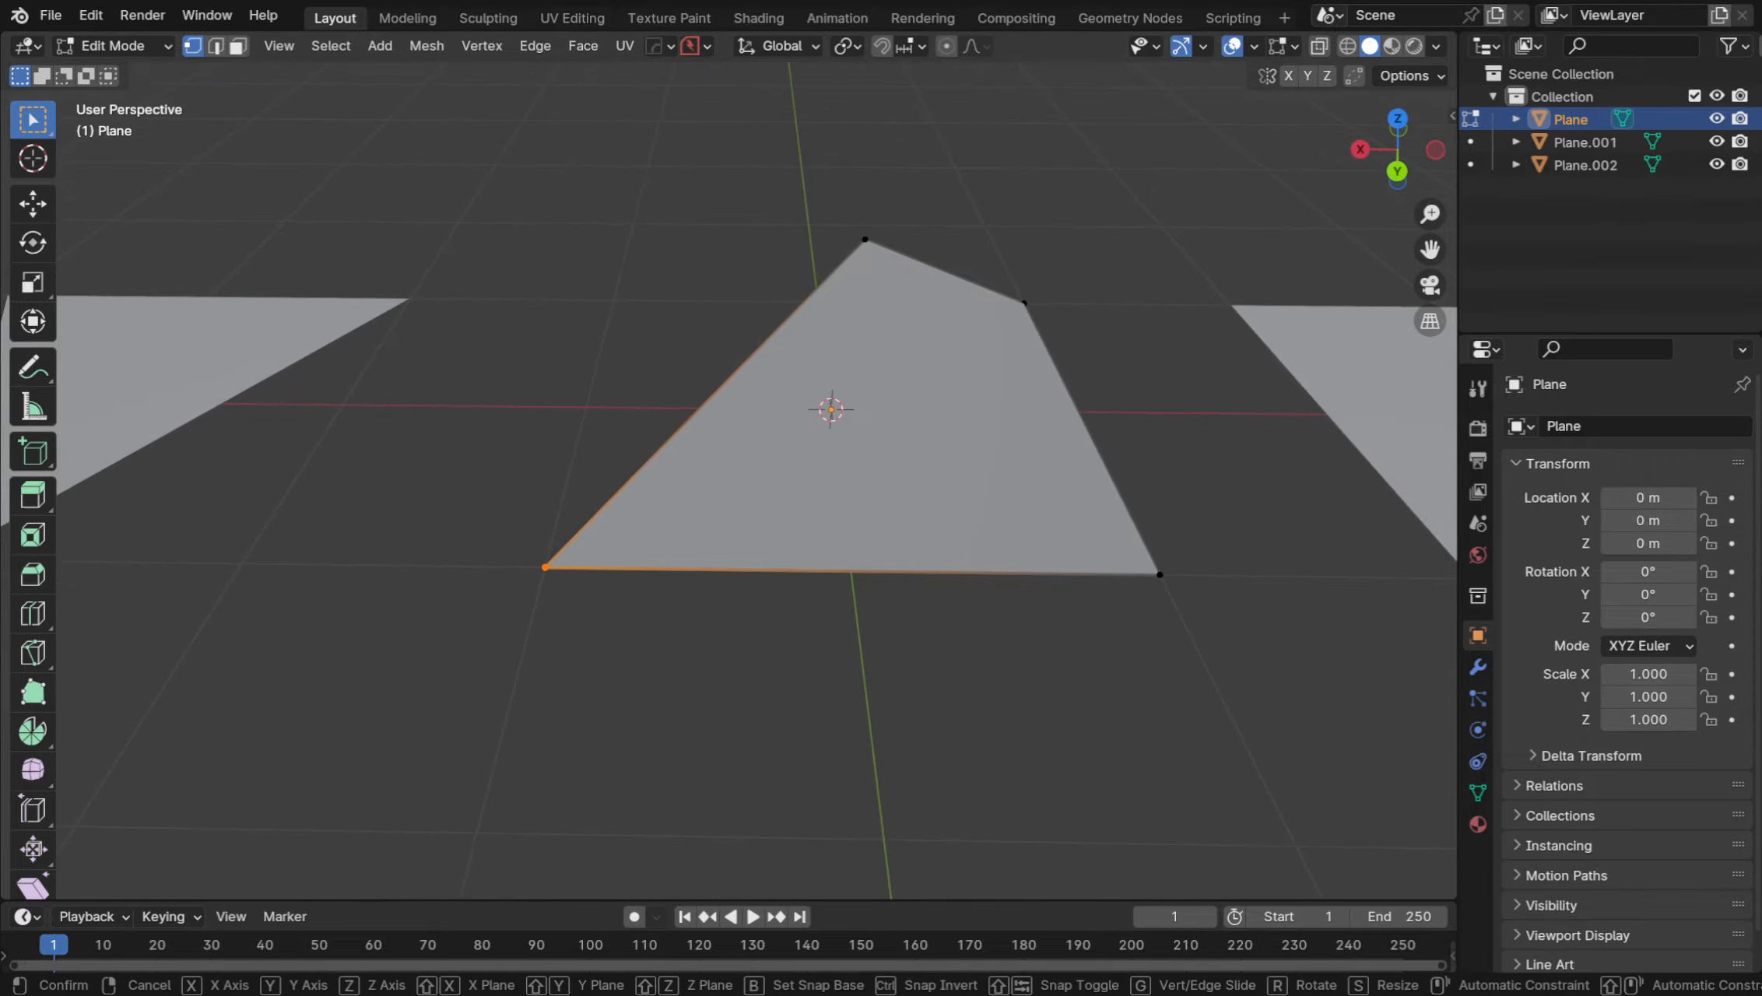
pyautogui.press('g')
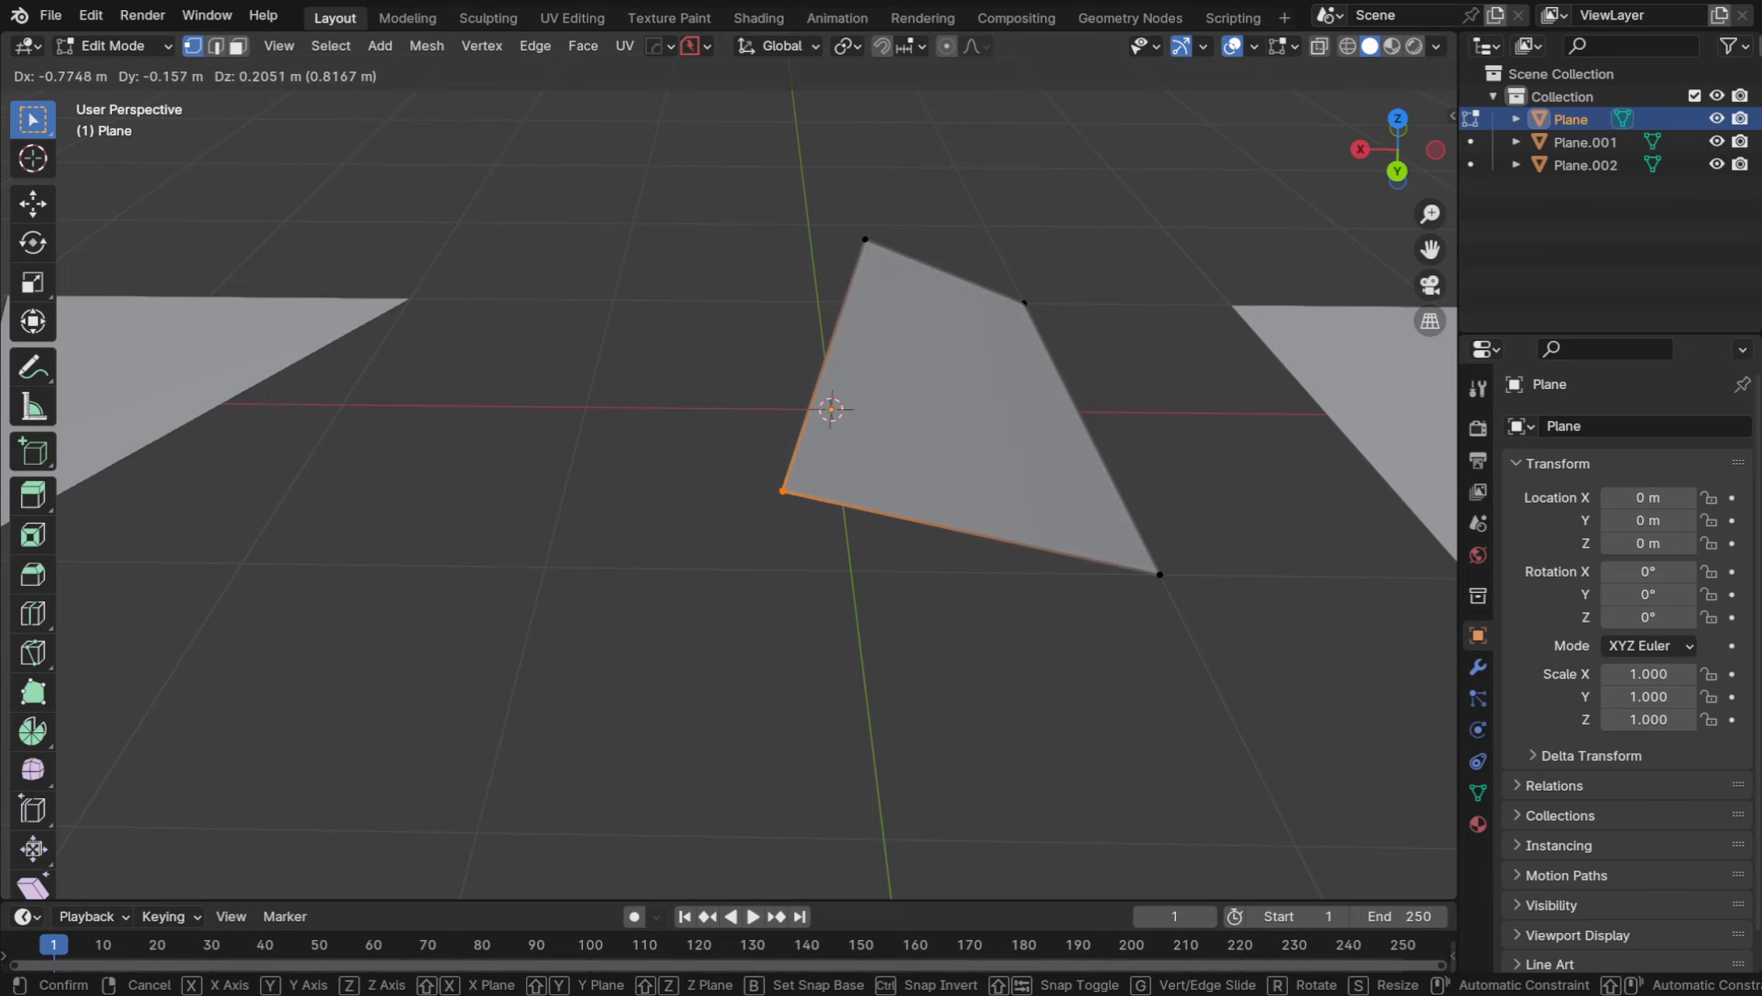
pyautogui.click(781, 488)
pyautogui.moveTo(780, 488); pyautogui.dragTo(782, 451, button='middle')
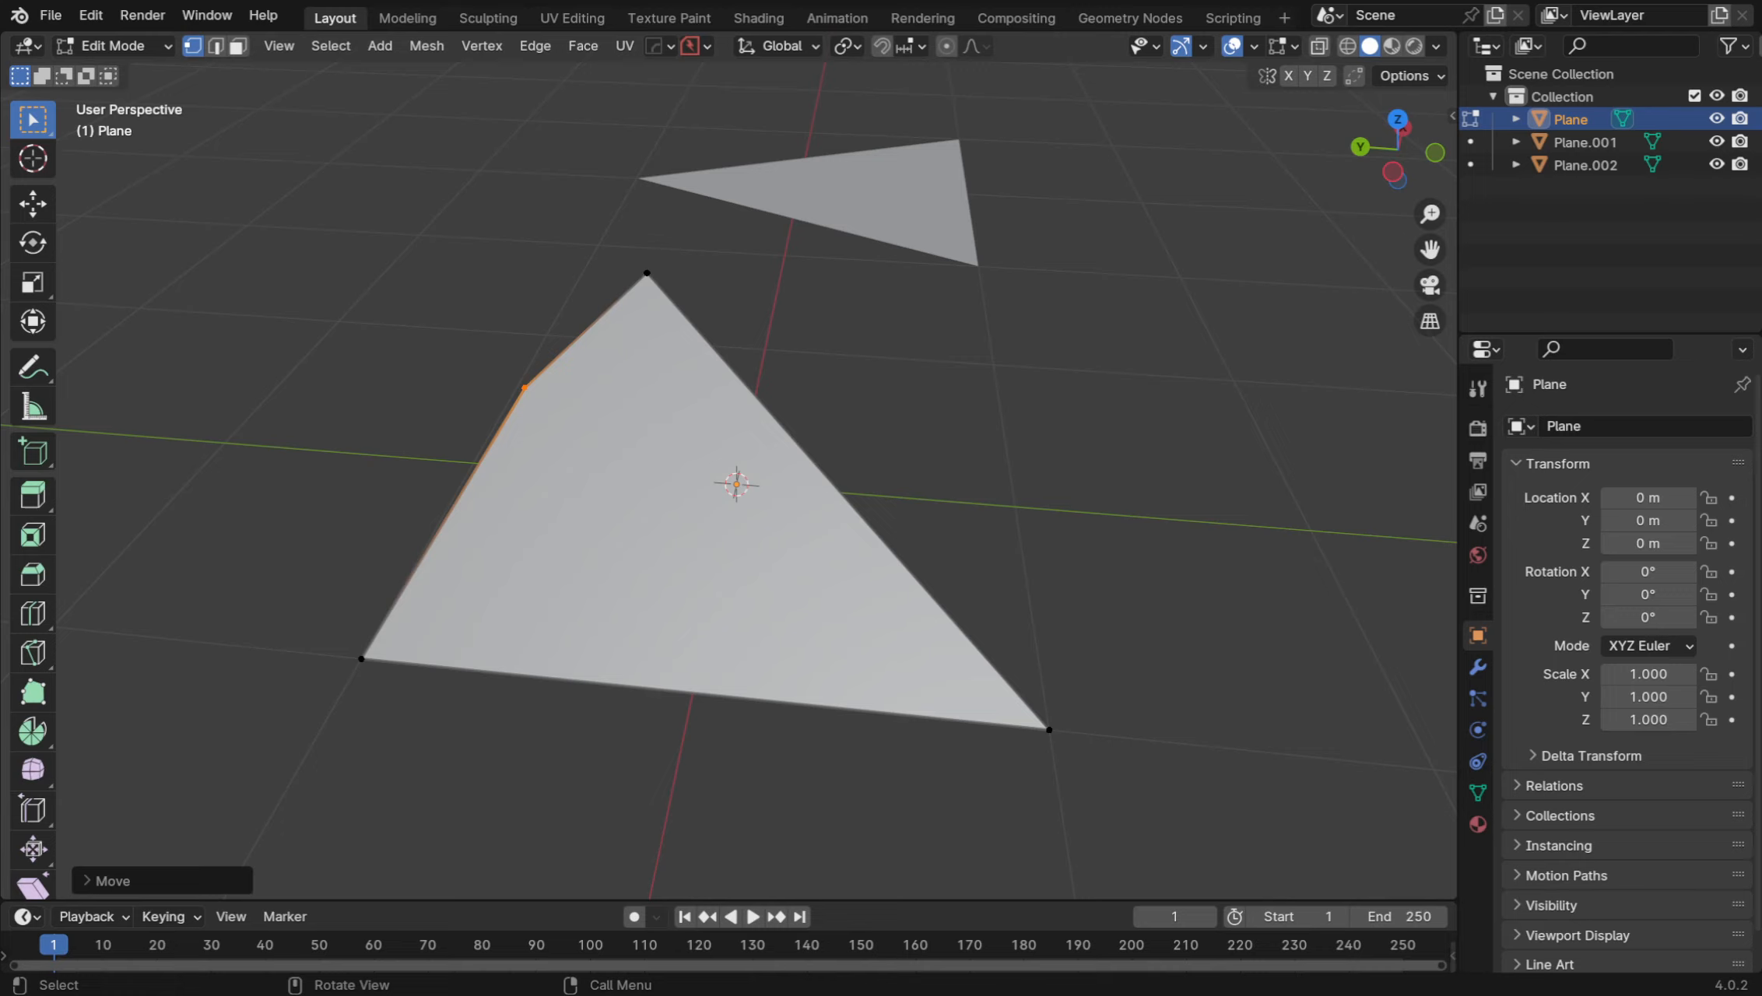
# Cut the bent quad into two triangles with the Knife tool, from the last moved vertex to the diagonally opposite corner
pyautogui.press('k')
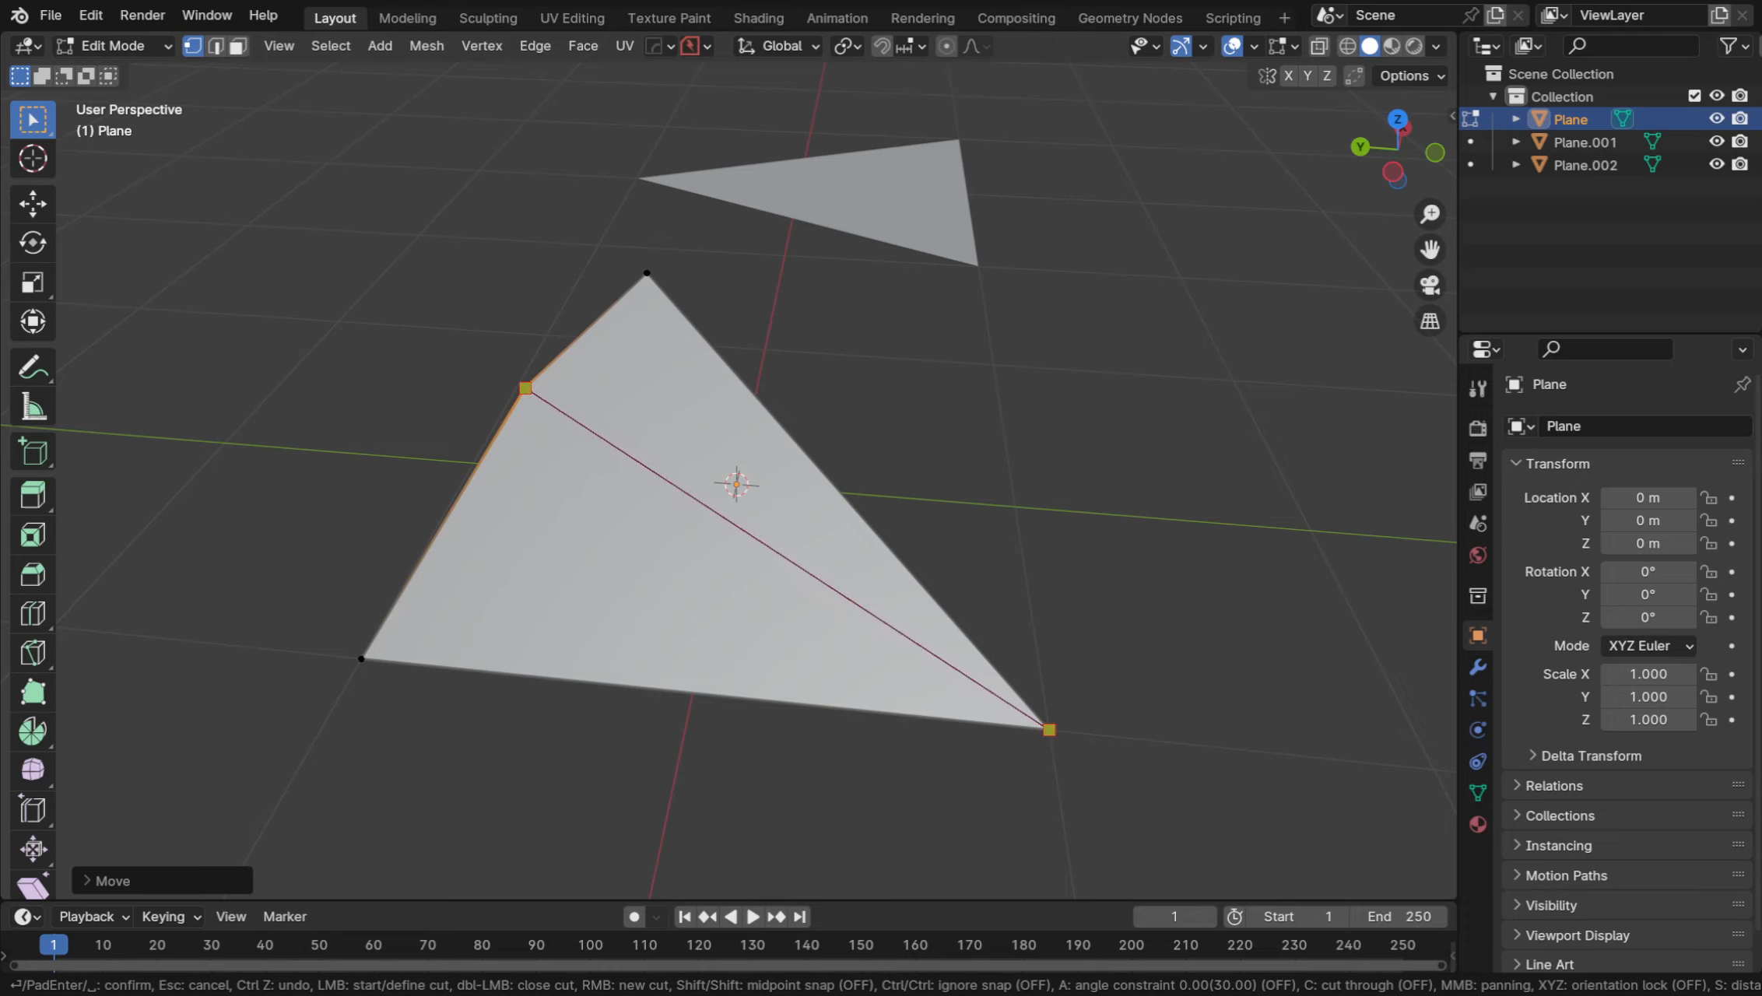
pyautogui.click(1049, 730)
pyautogui.press('Return')
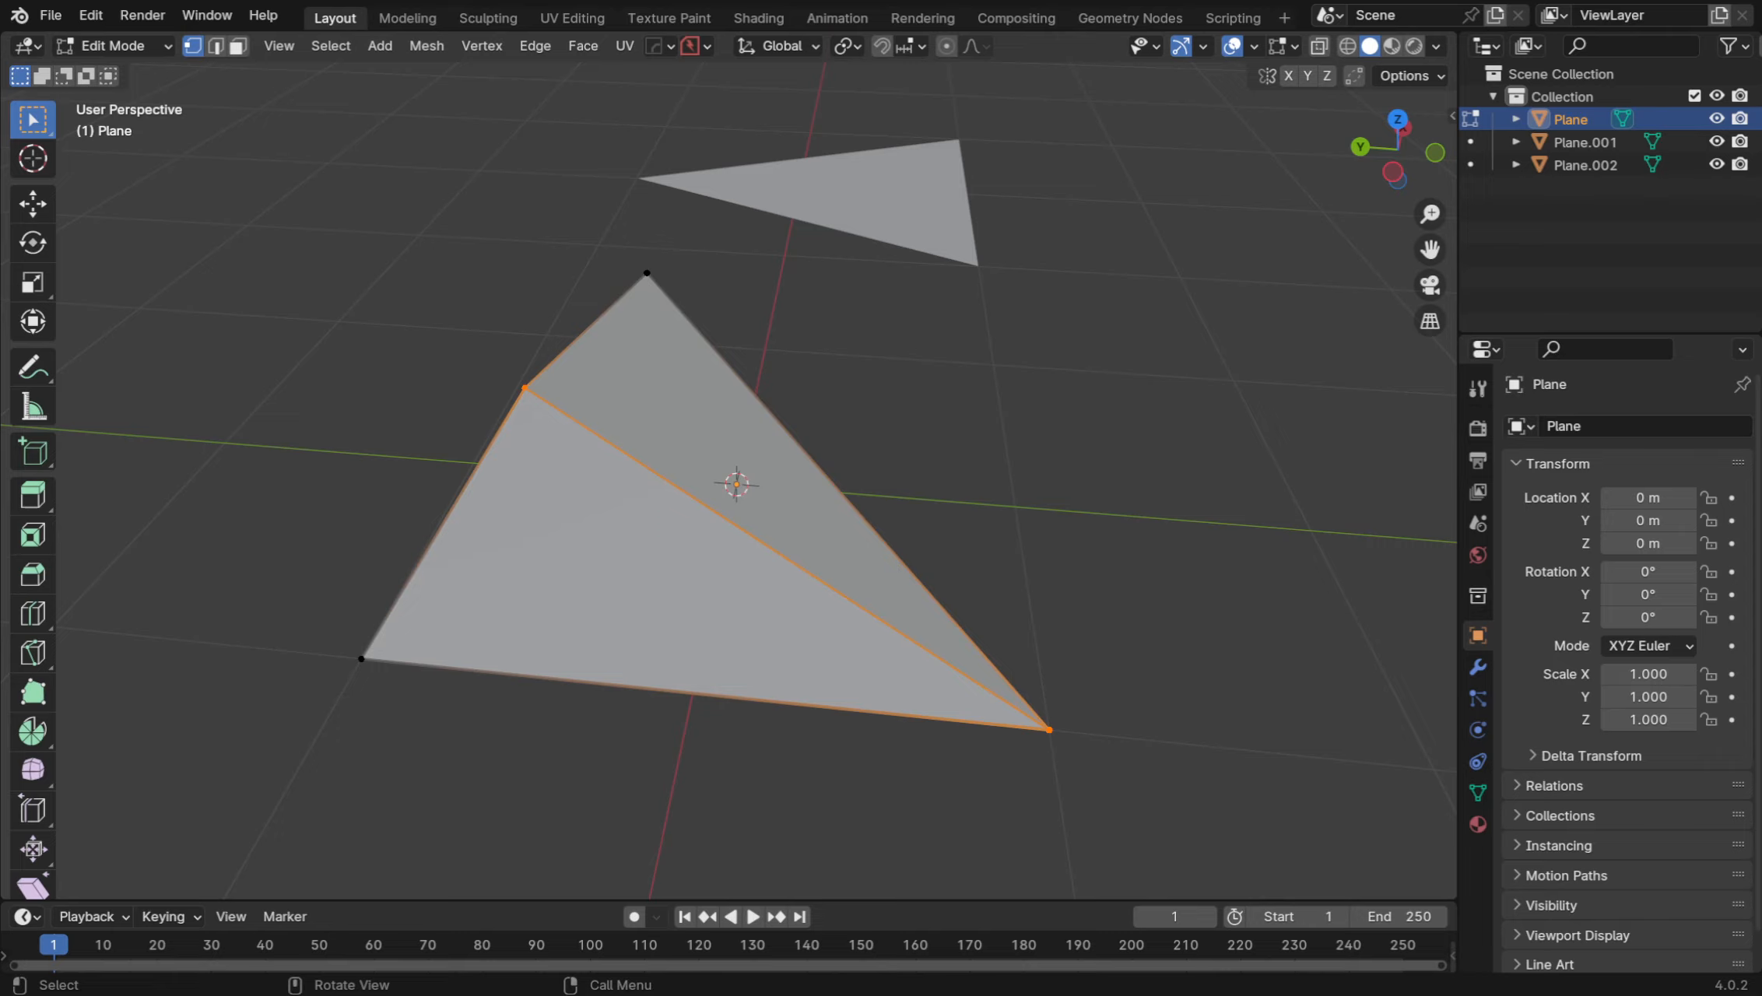
pyautogui.moveTo(728, 544); pyautogui.dragTo(831, 538, button='middle')
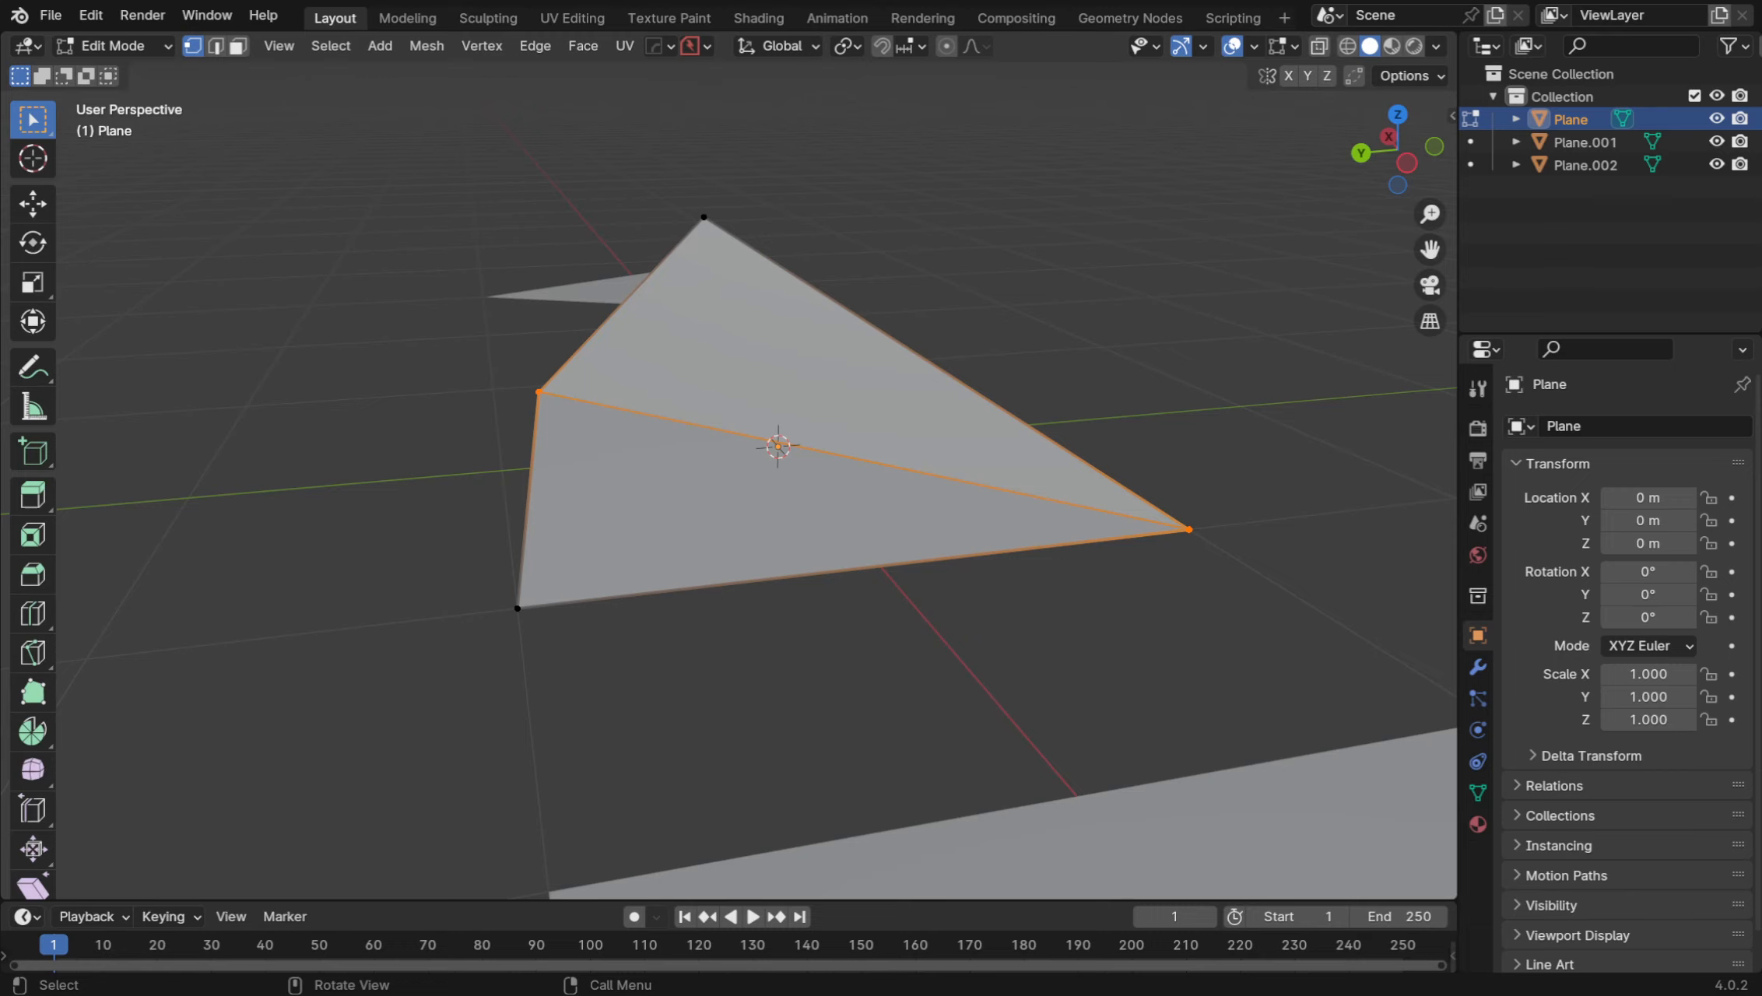
# Move the raised tip vertex of the cut face outward and down to unfold the triangle along the diagonal edge
pyautogui.moveTo(818, 467); pyautogui.dragTo(671, 366, button='middle')
pyautogui.click(594, 257)
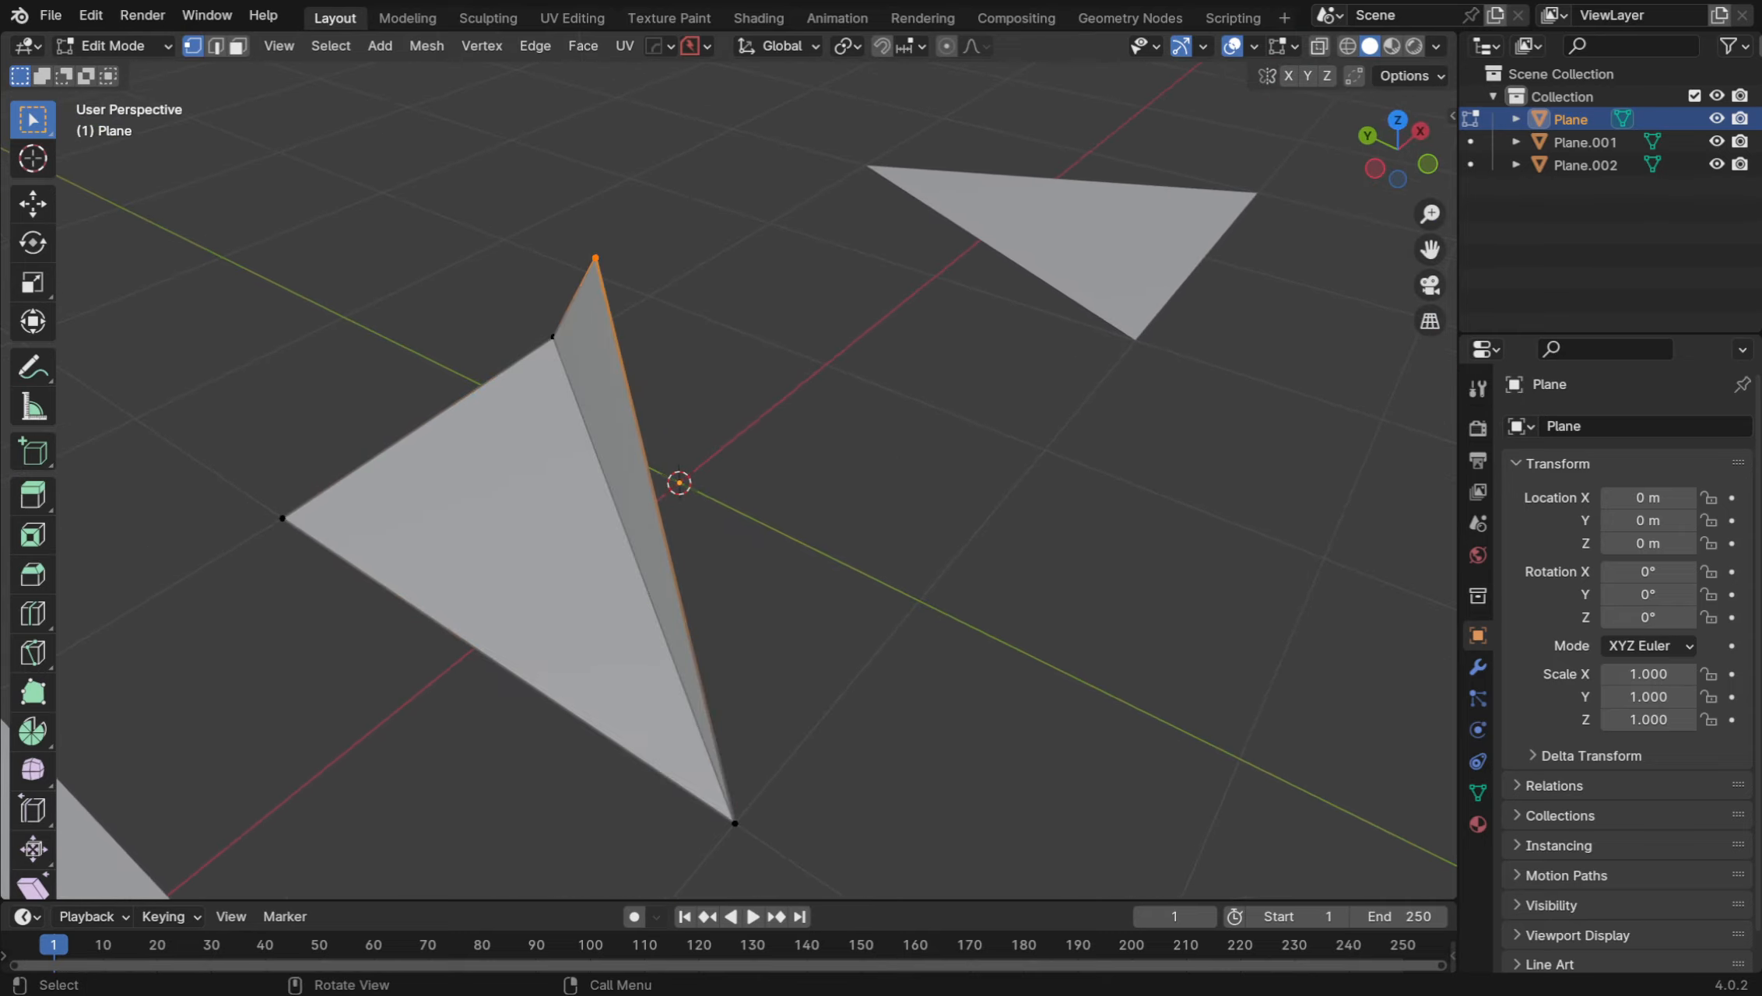
pyautogui.moveTo(594, 260)
pyautogui.mouseDown(button='middle')
pyautogui.moveTo(595, 288)
pyautogui.moveTo(580, 284)
pyautogui.mouseUp(button='middle')
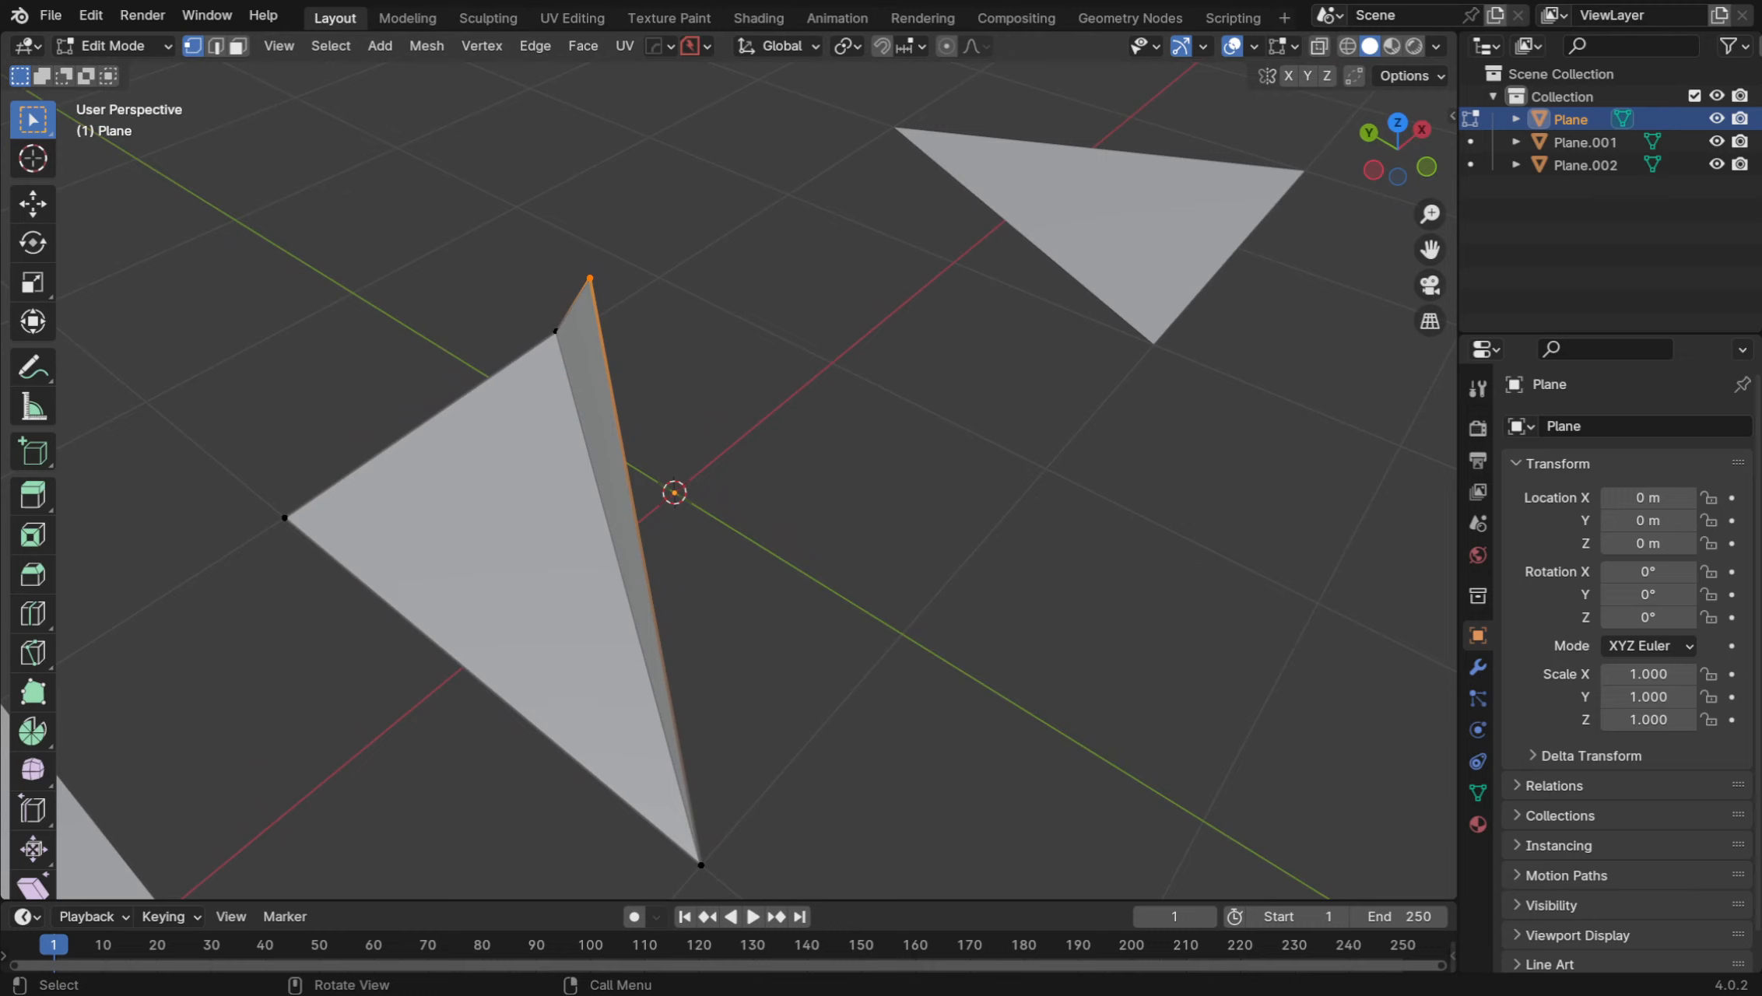
pyautogui.press('g')
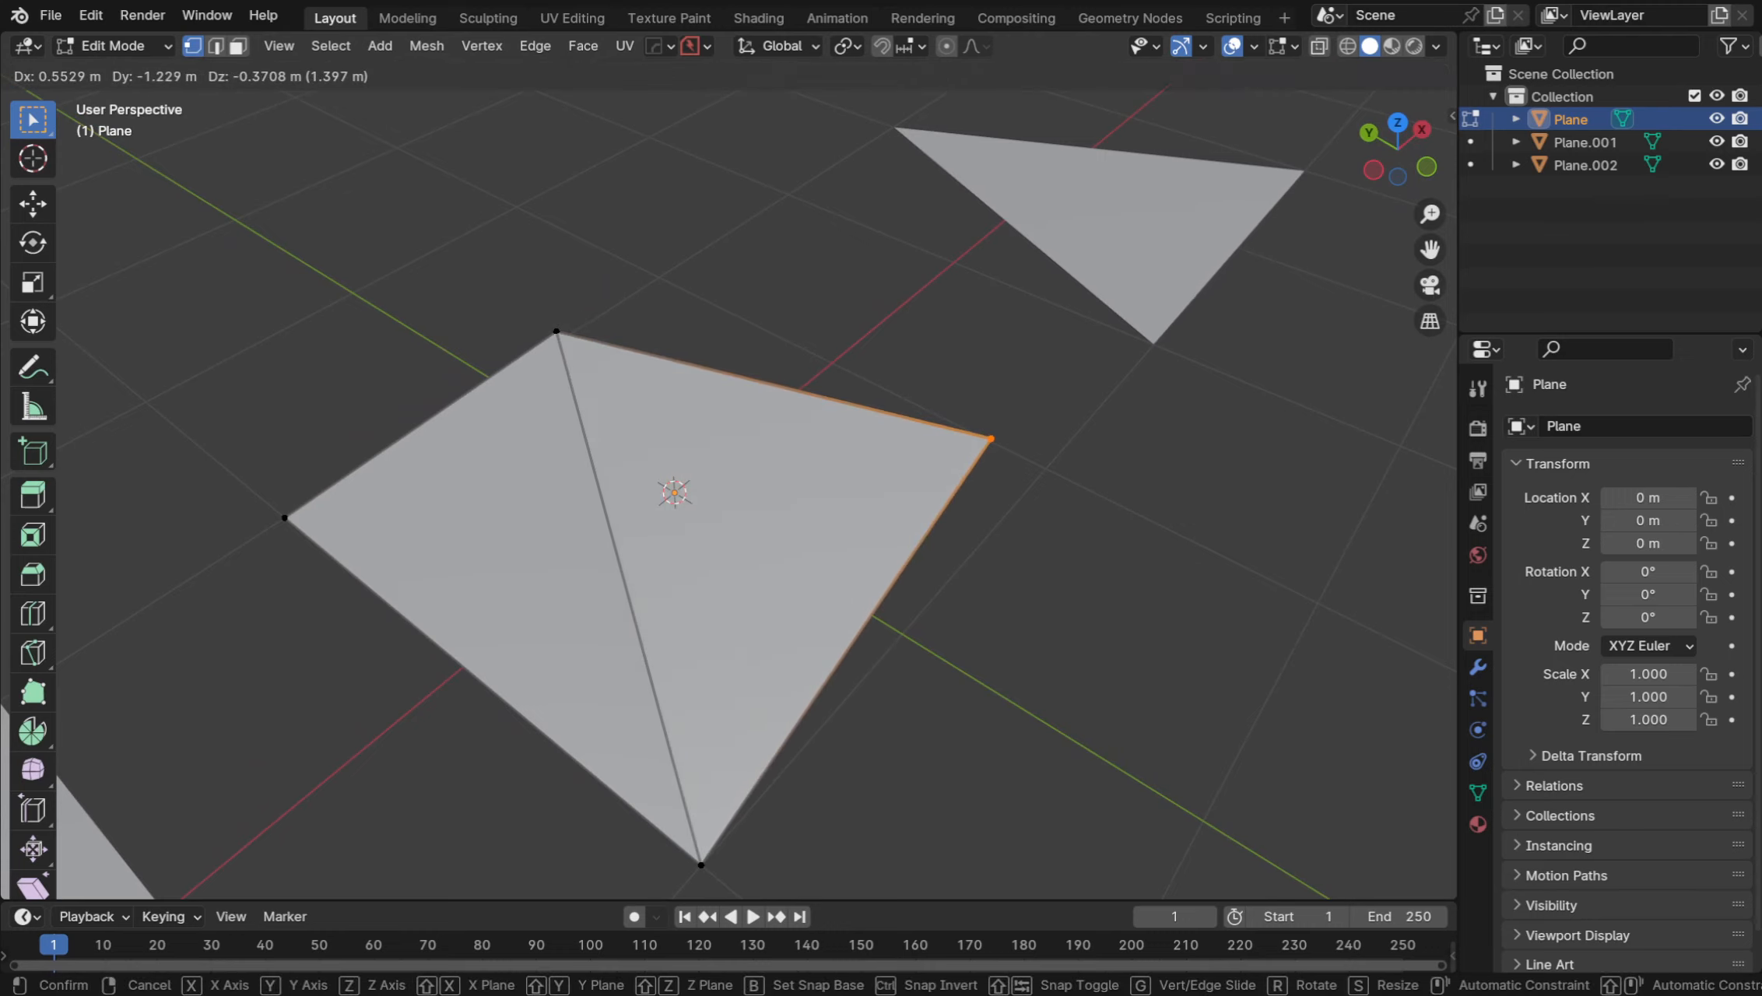
pyautogui.click(928, 424)
pyautogui.moveTo(928, 425); pyautogui.dragTo(922, 467, button='middle')
# Try to rip the unfolded triangle's outer corner vertex
pyautogui.moveTo(906, 259); pyautogui.dragTo(988, 373)
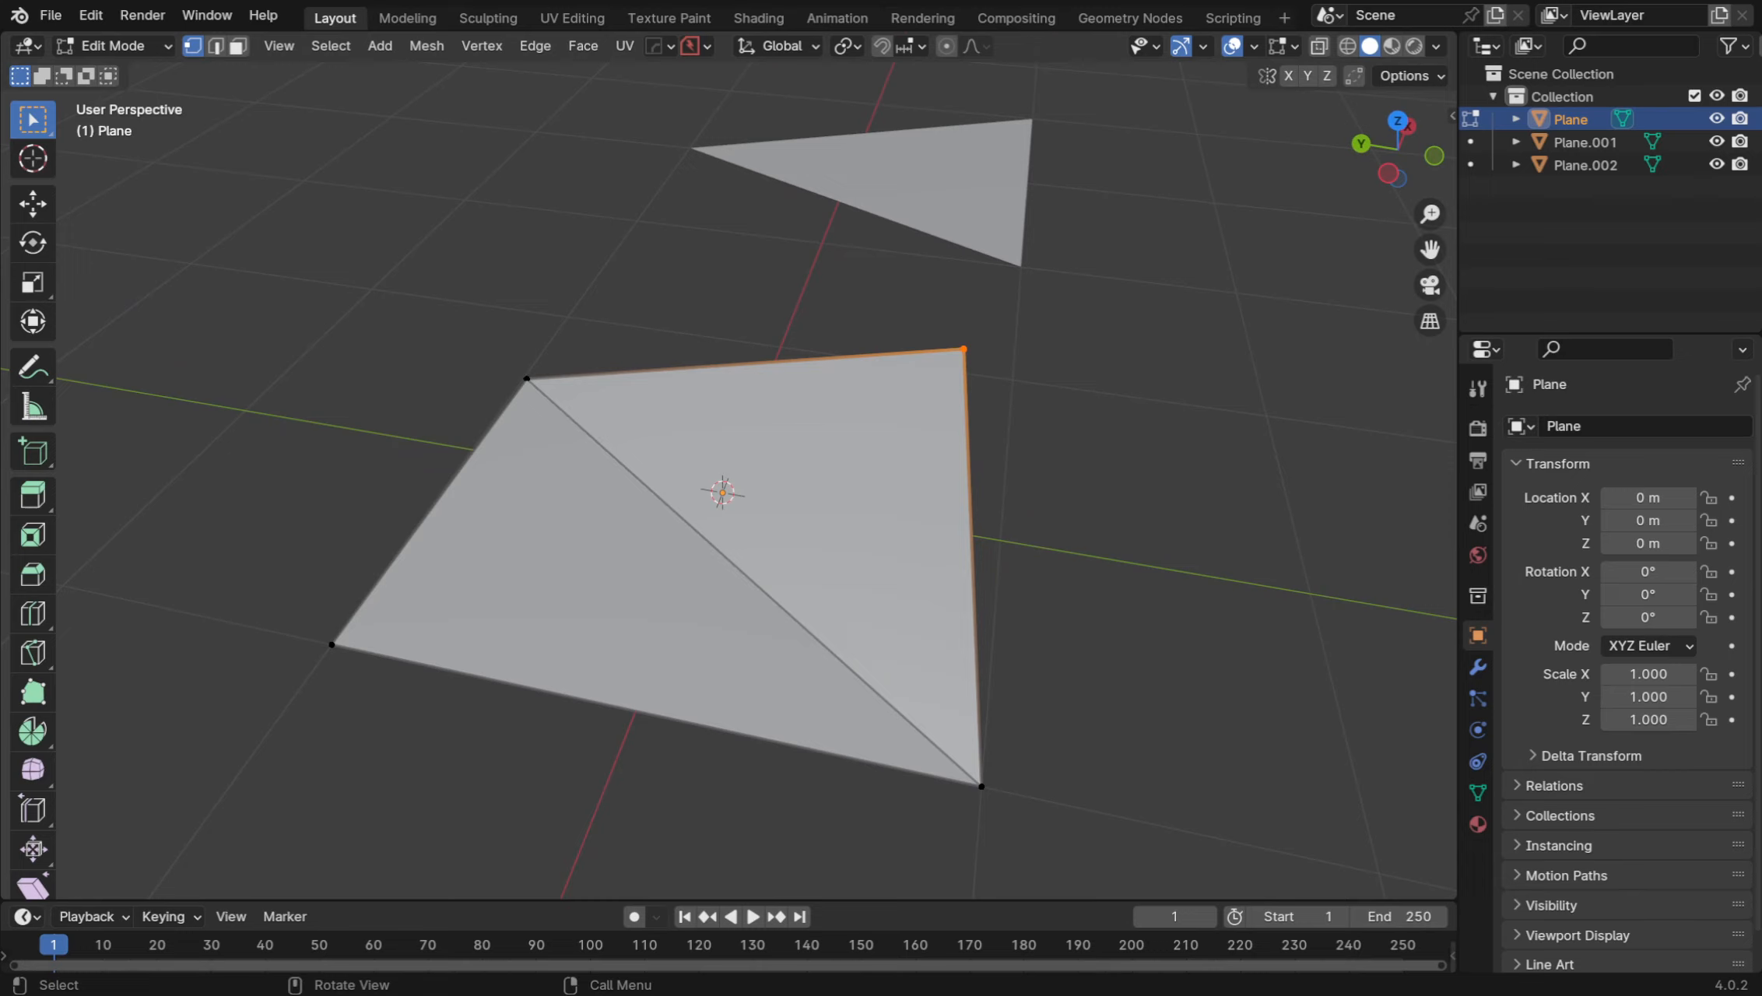
pyautogui.moveTo(926, 322); pyautogui.dragTo(1010, 369)
pyautogui.press('v')
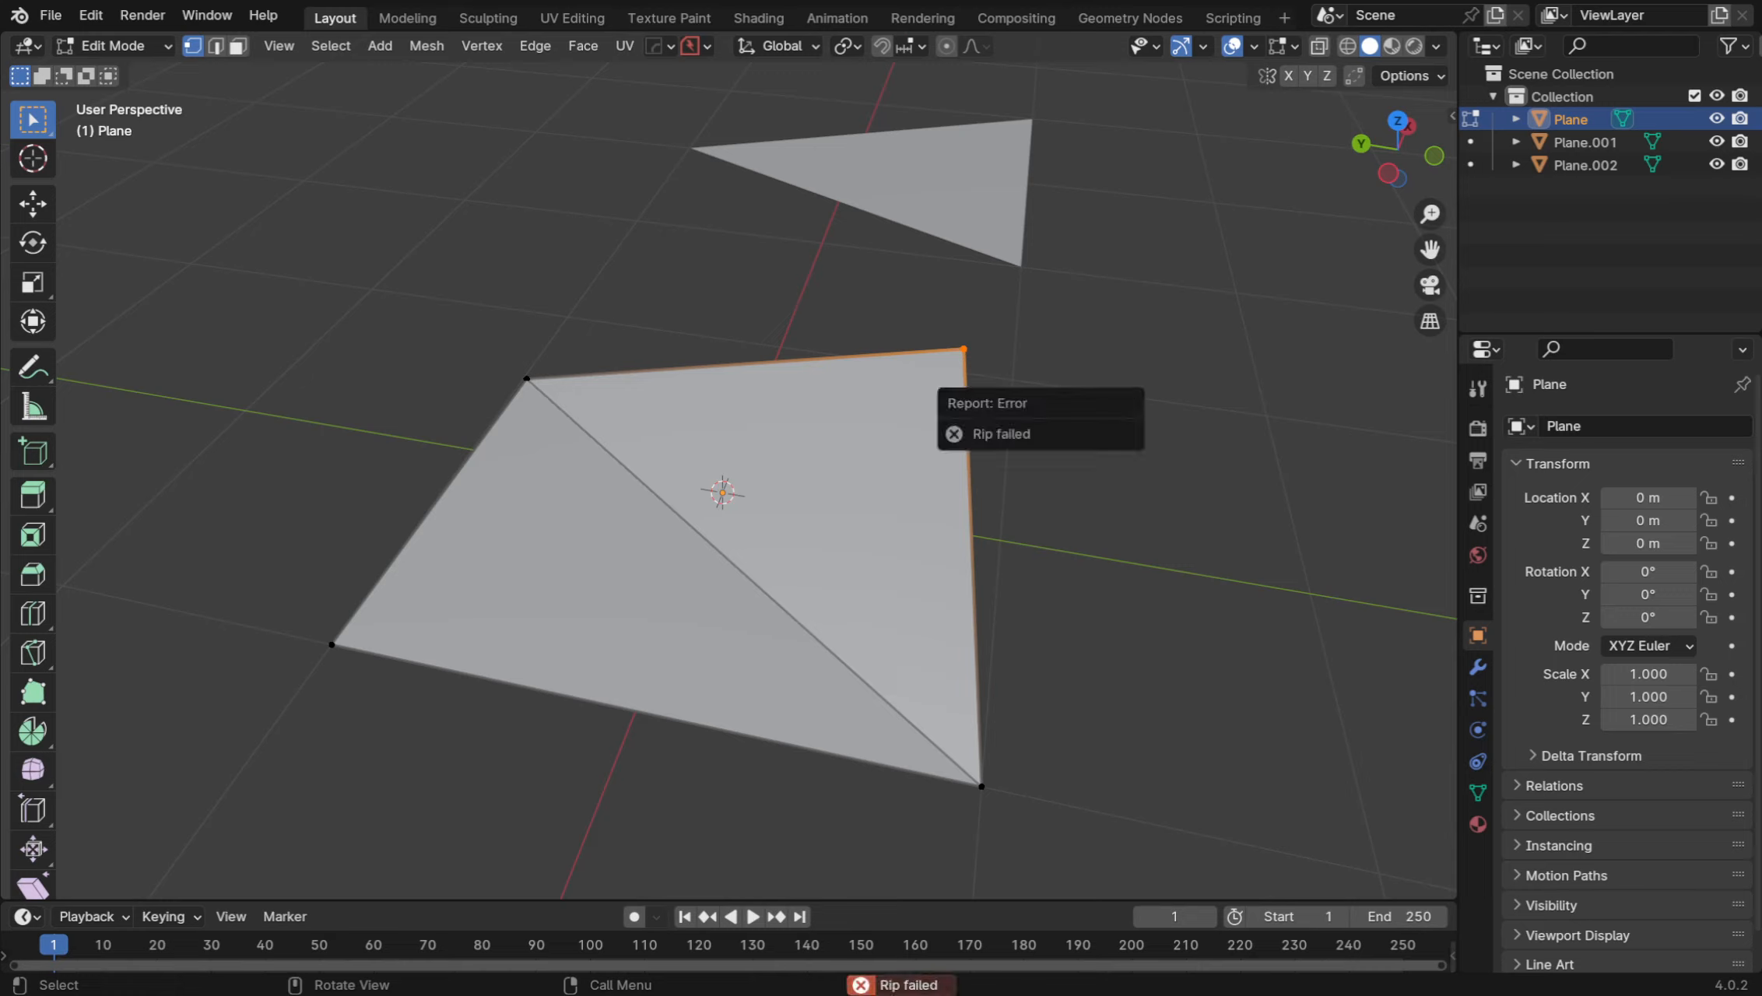
# Move the unfolded triangle's outer corner vertex up and past the diagonal edge to fold the face over
pyautogui.moveTo(921, 323); pyautogui.dragTo(982, 367)
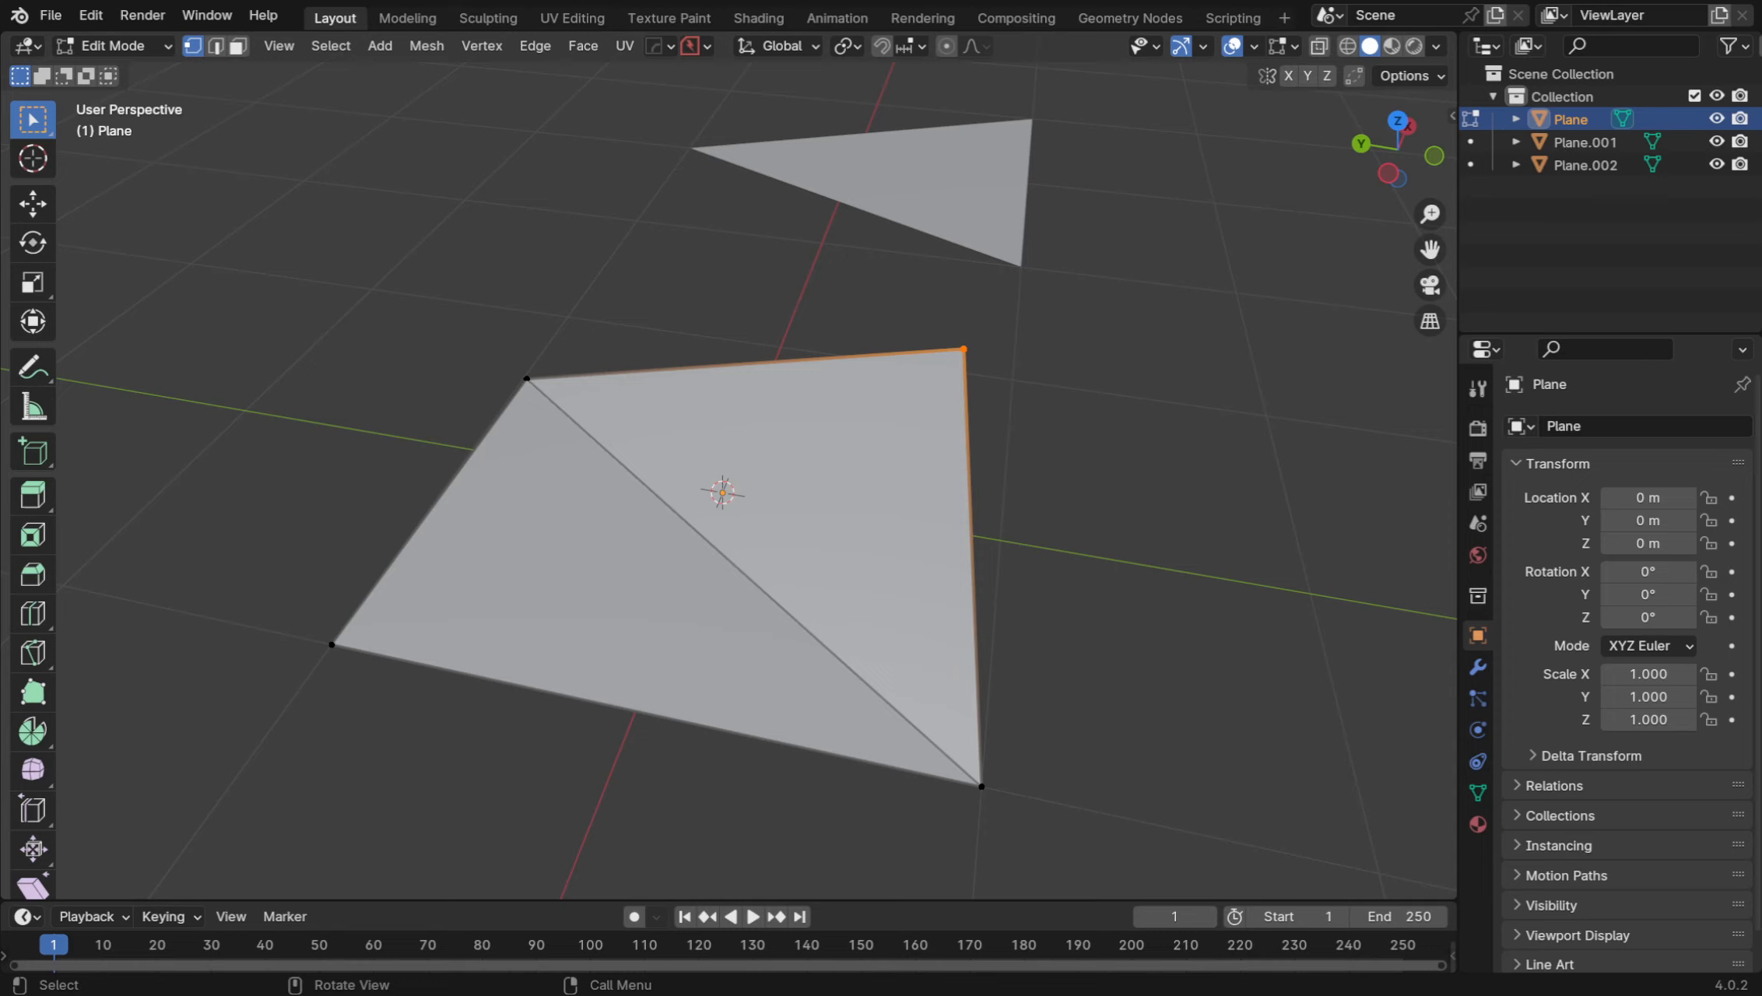
pyautogui.press('g')
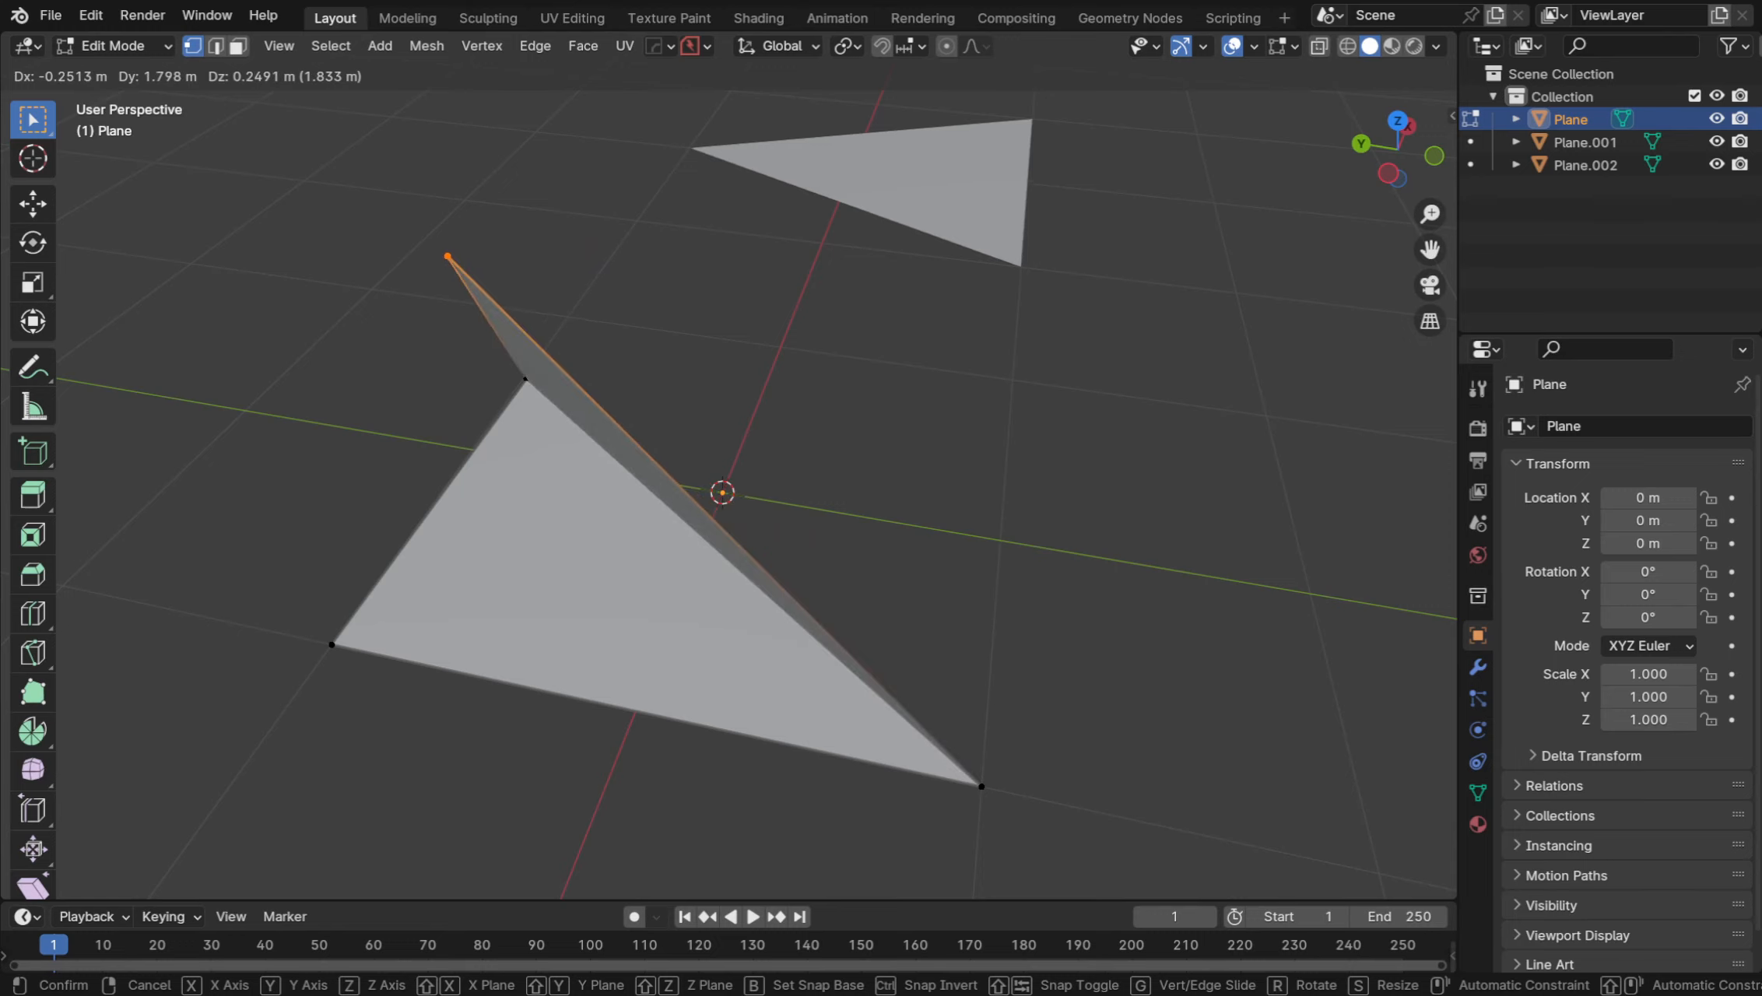
pyautogui.click(413, 194)
pyautogui.moveTo(412, 194)
pyautogui.mouseDown(button='middle')
pyautogui.moveTo(442, 167)
pyautogui.moveTo(377, 217)
pyautogui.moveTo(405, 195)
pyautogui.mouseUp(button='middle')
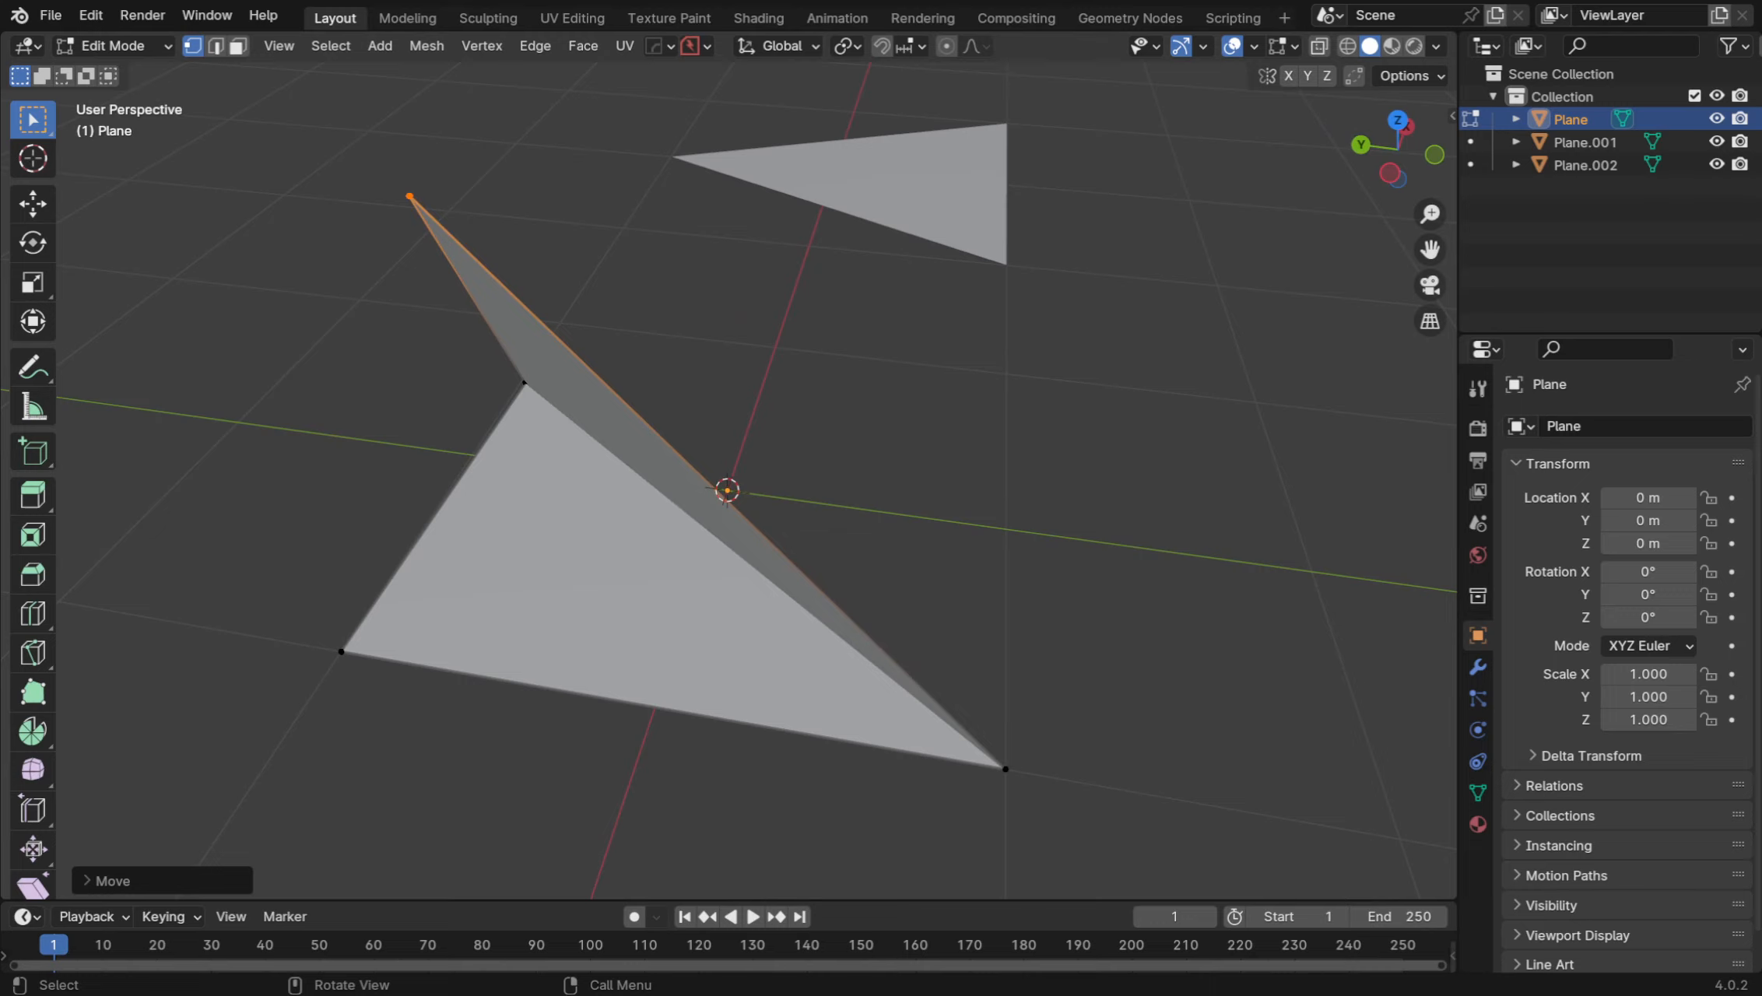
# Swing the folded corner vertex back outward and bring it partly inward again, bending the triangle along the diagonal edge
pyautogui.press('g')
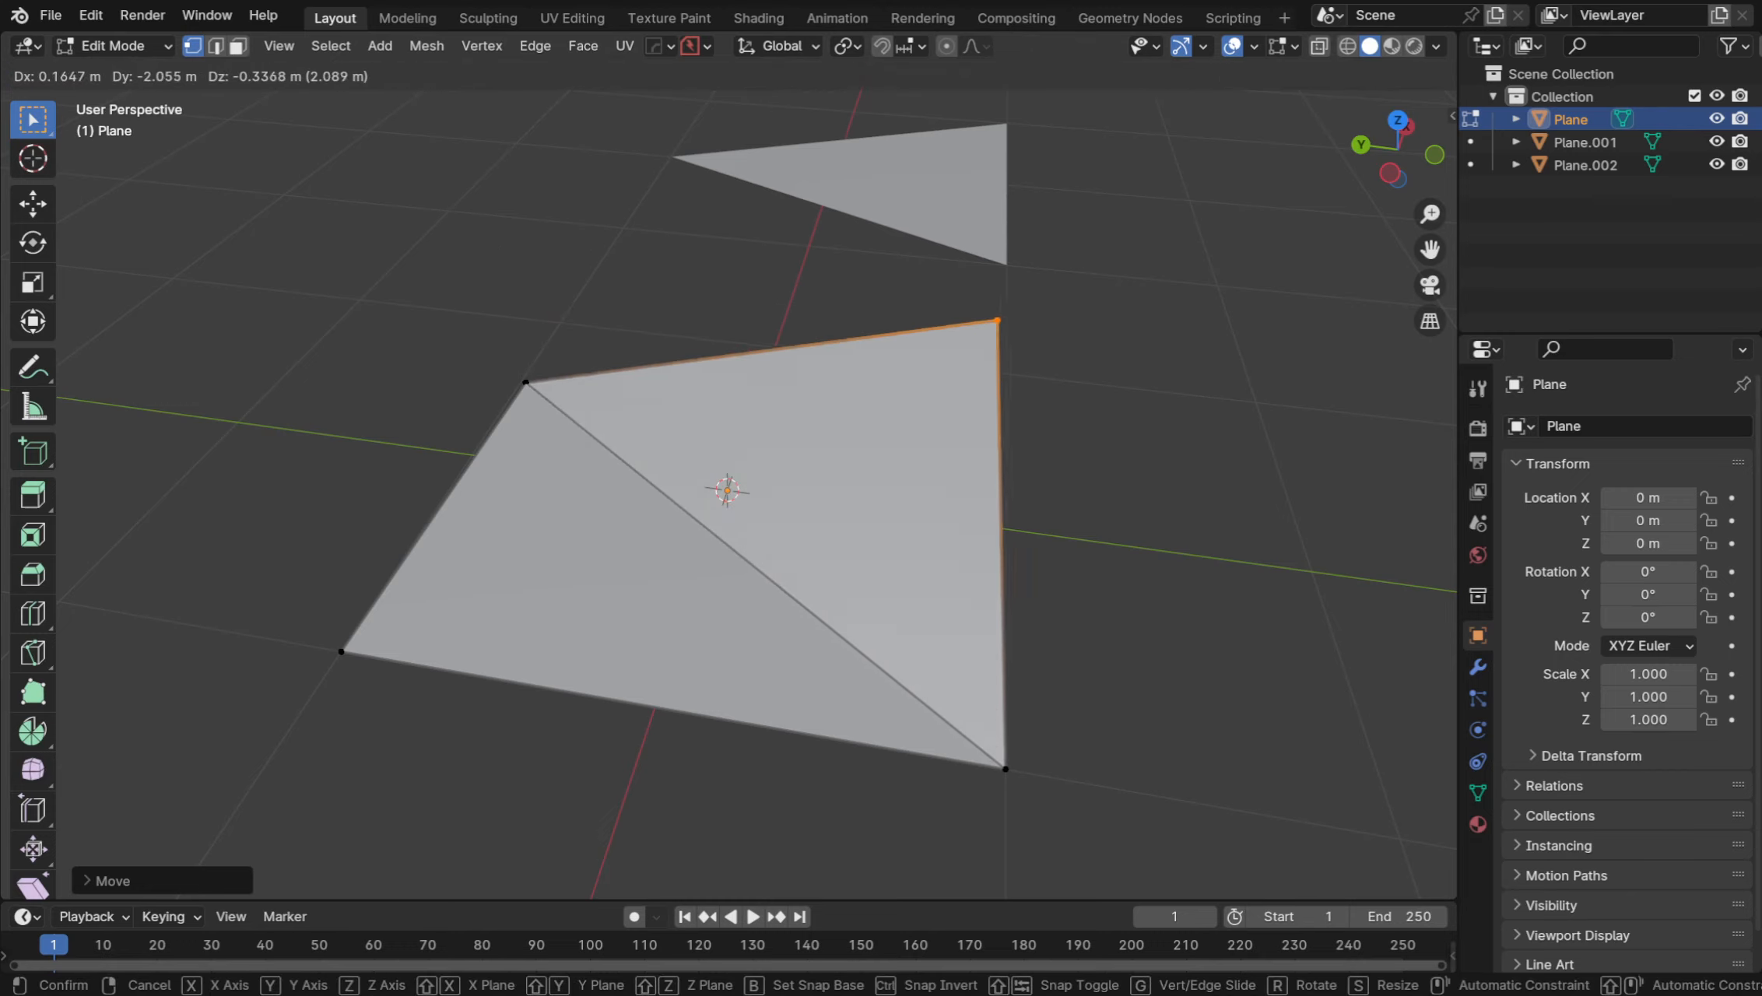
pyautogui.click(1012, 324)
pyautogui.moveTo(1011, 467); pyautogui.dragTo(895, 482, button='middle')
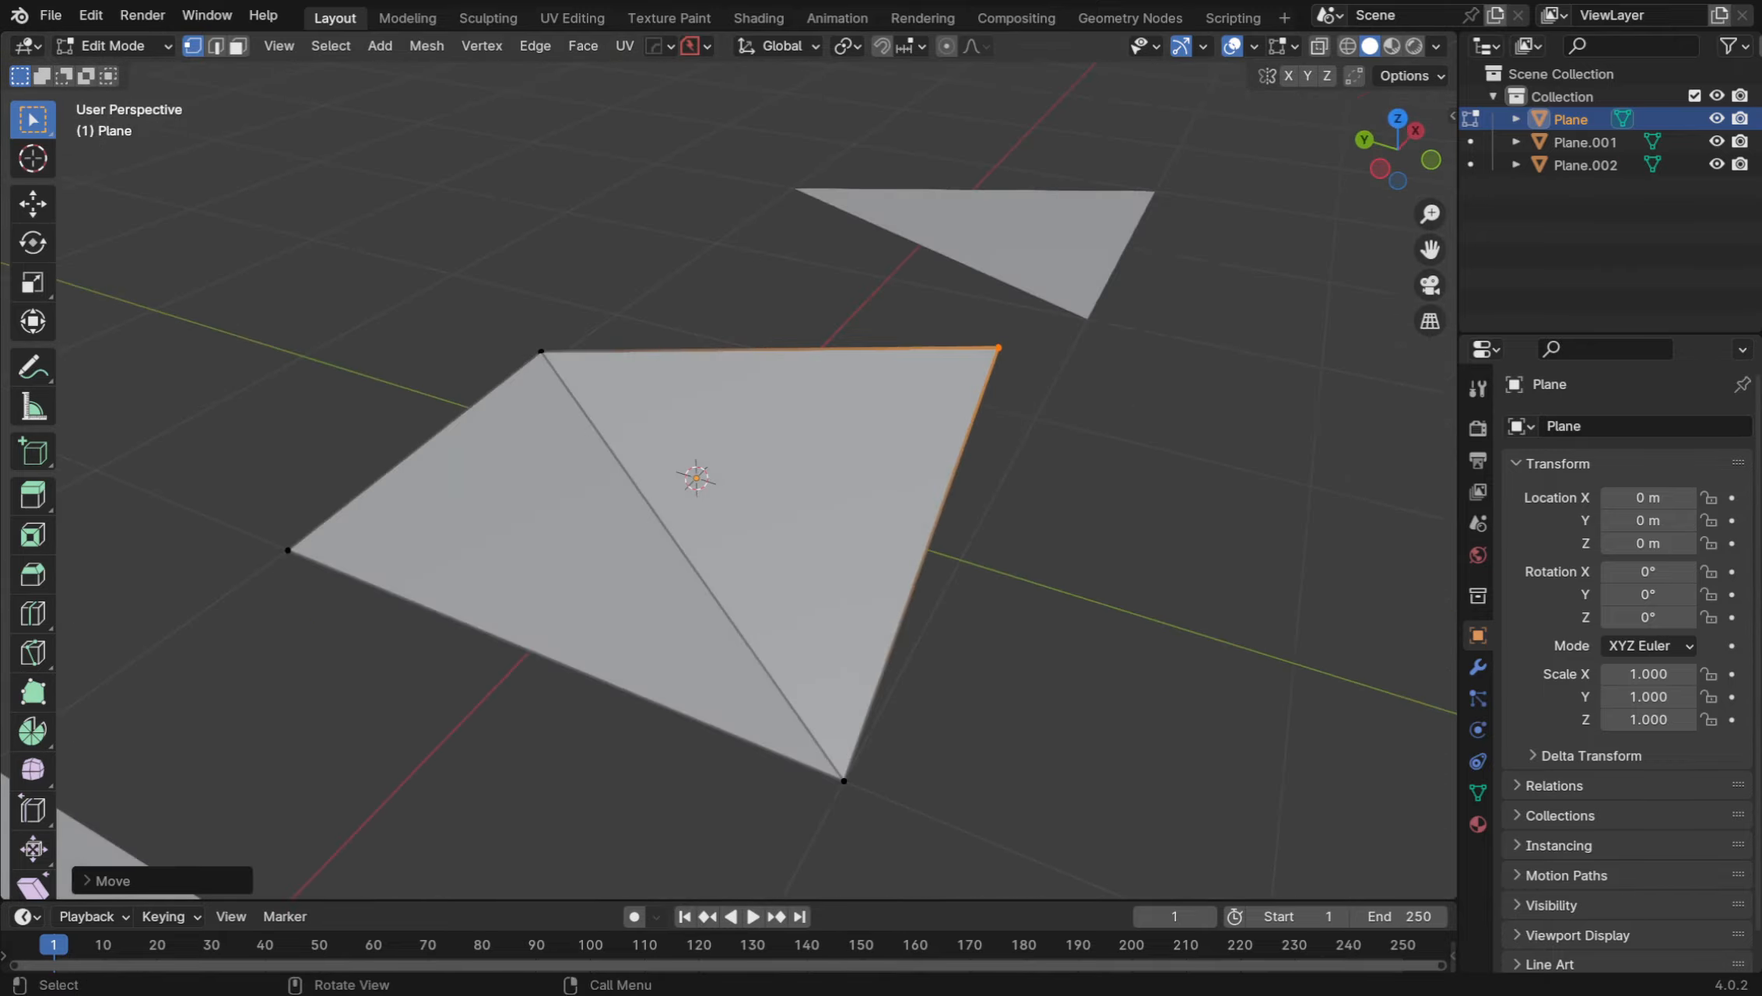
pyautogui.press('g')
pyautogui.press('Return')
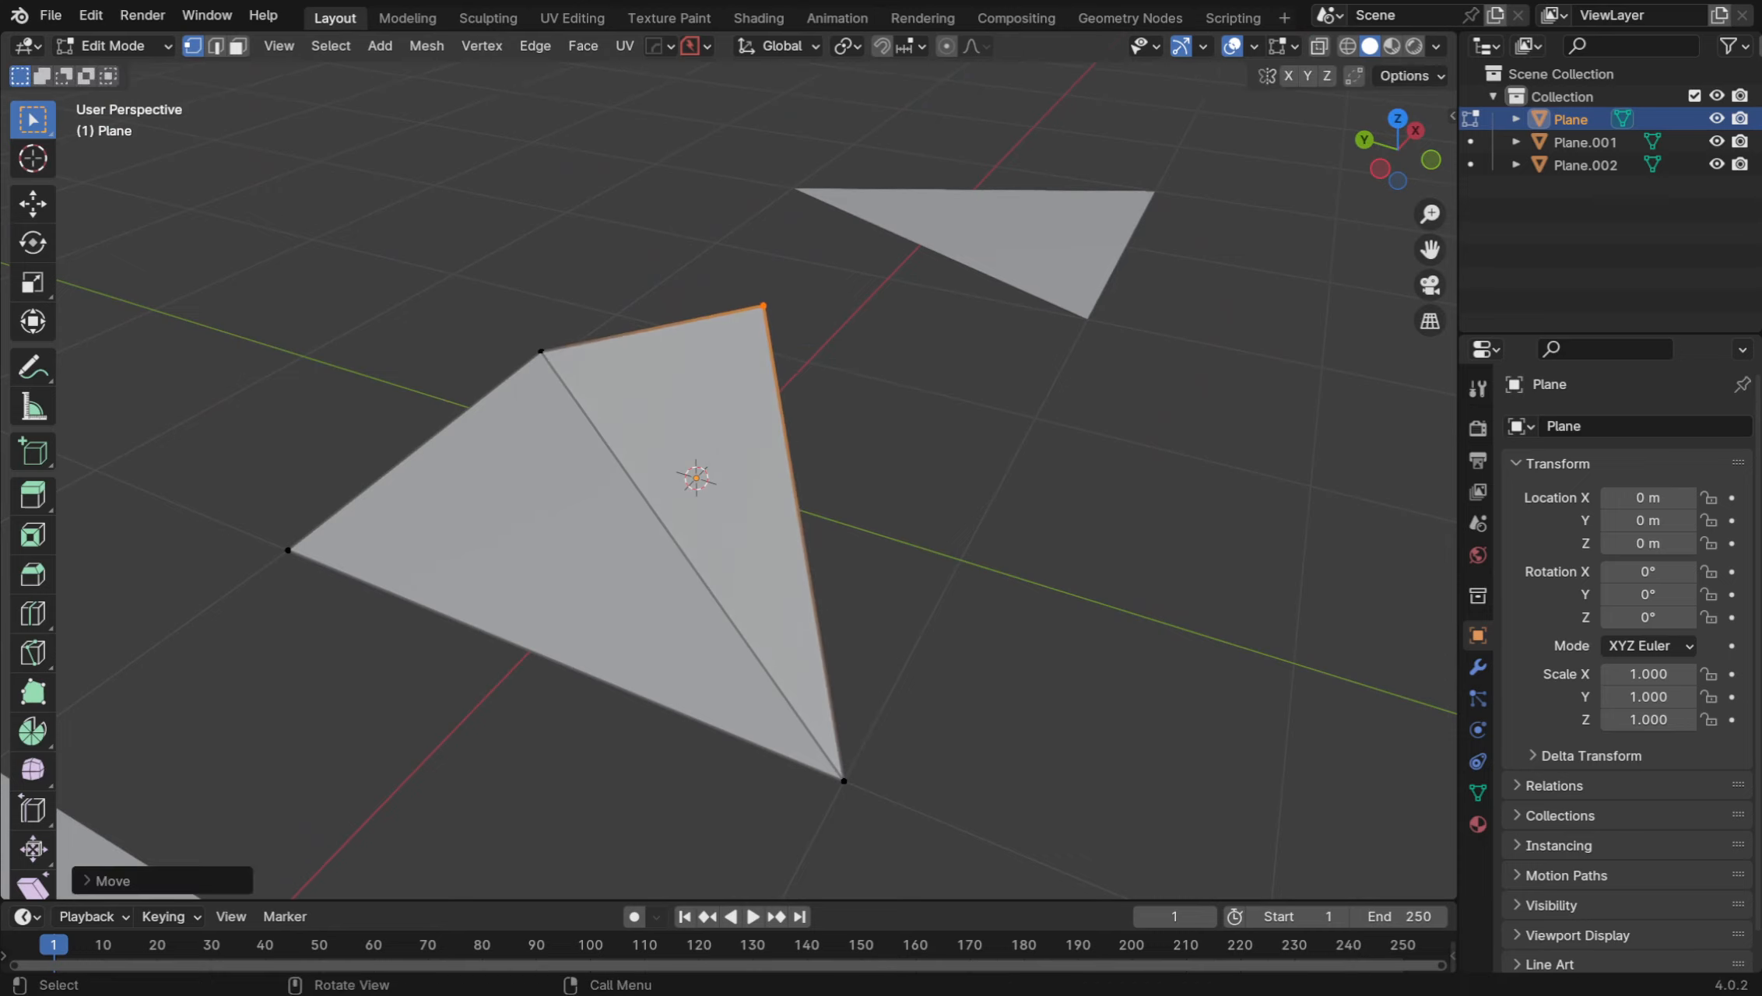
# Try to dissolve the diagonal edge shared by the two triangles in edge selection mode
pyautogui.moveTo(779, 467); pyautogui.dragTo(817, 476, button='middle')
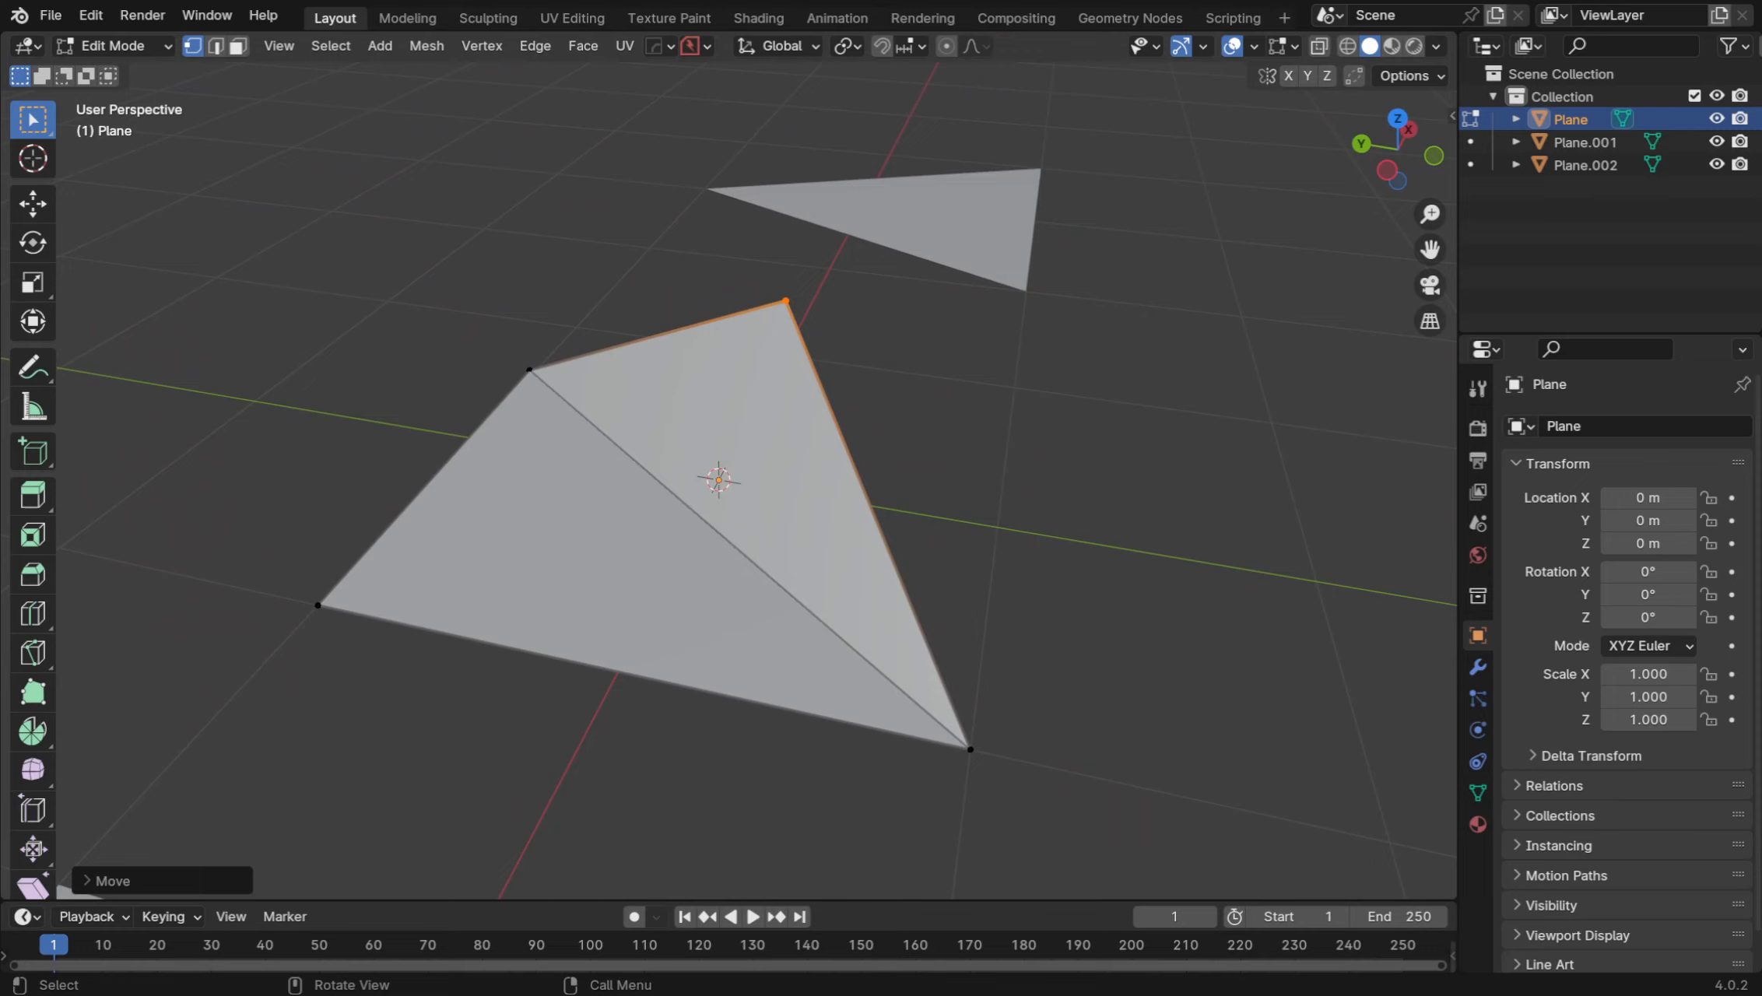
pyautogui.hotkey('ctrl', 'Tab')
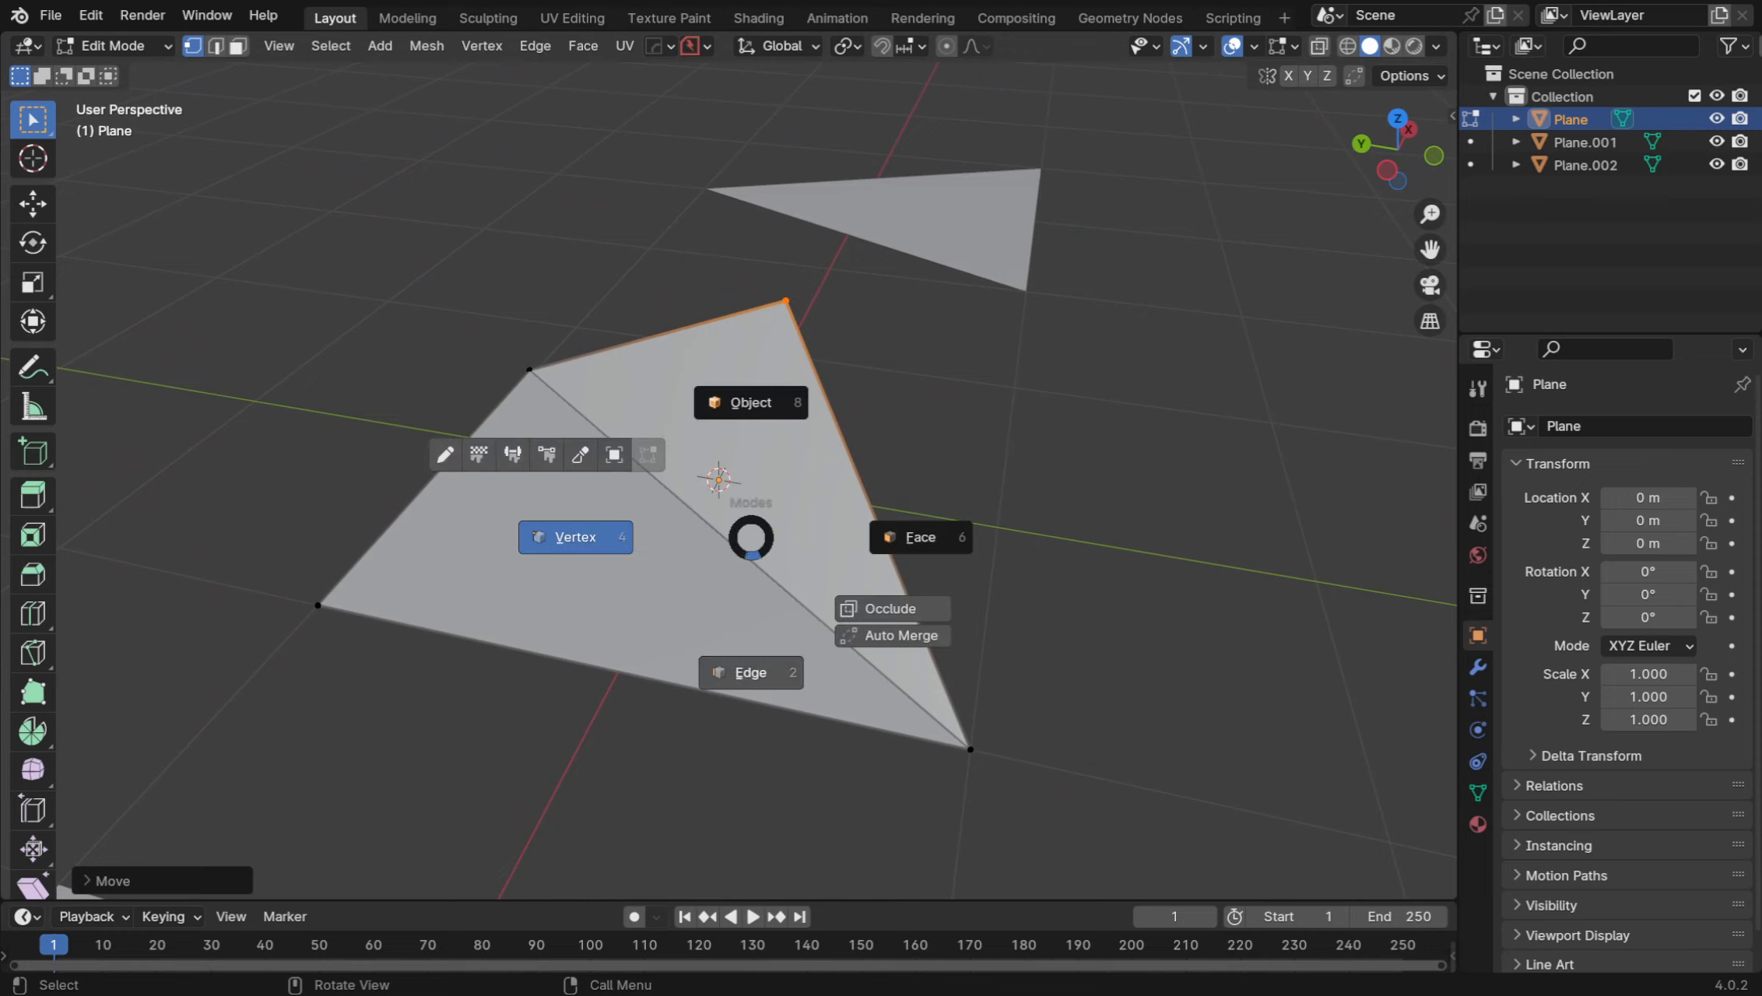
pyautogui.press('2')
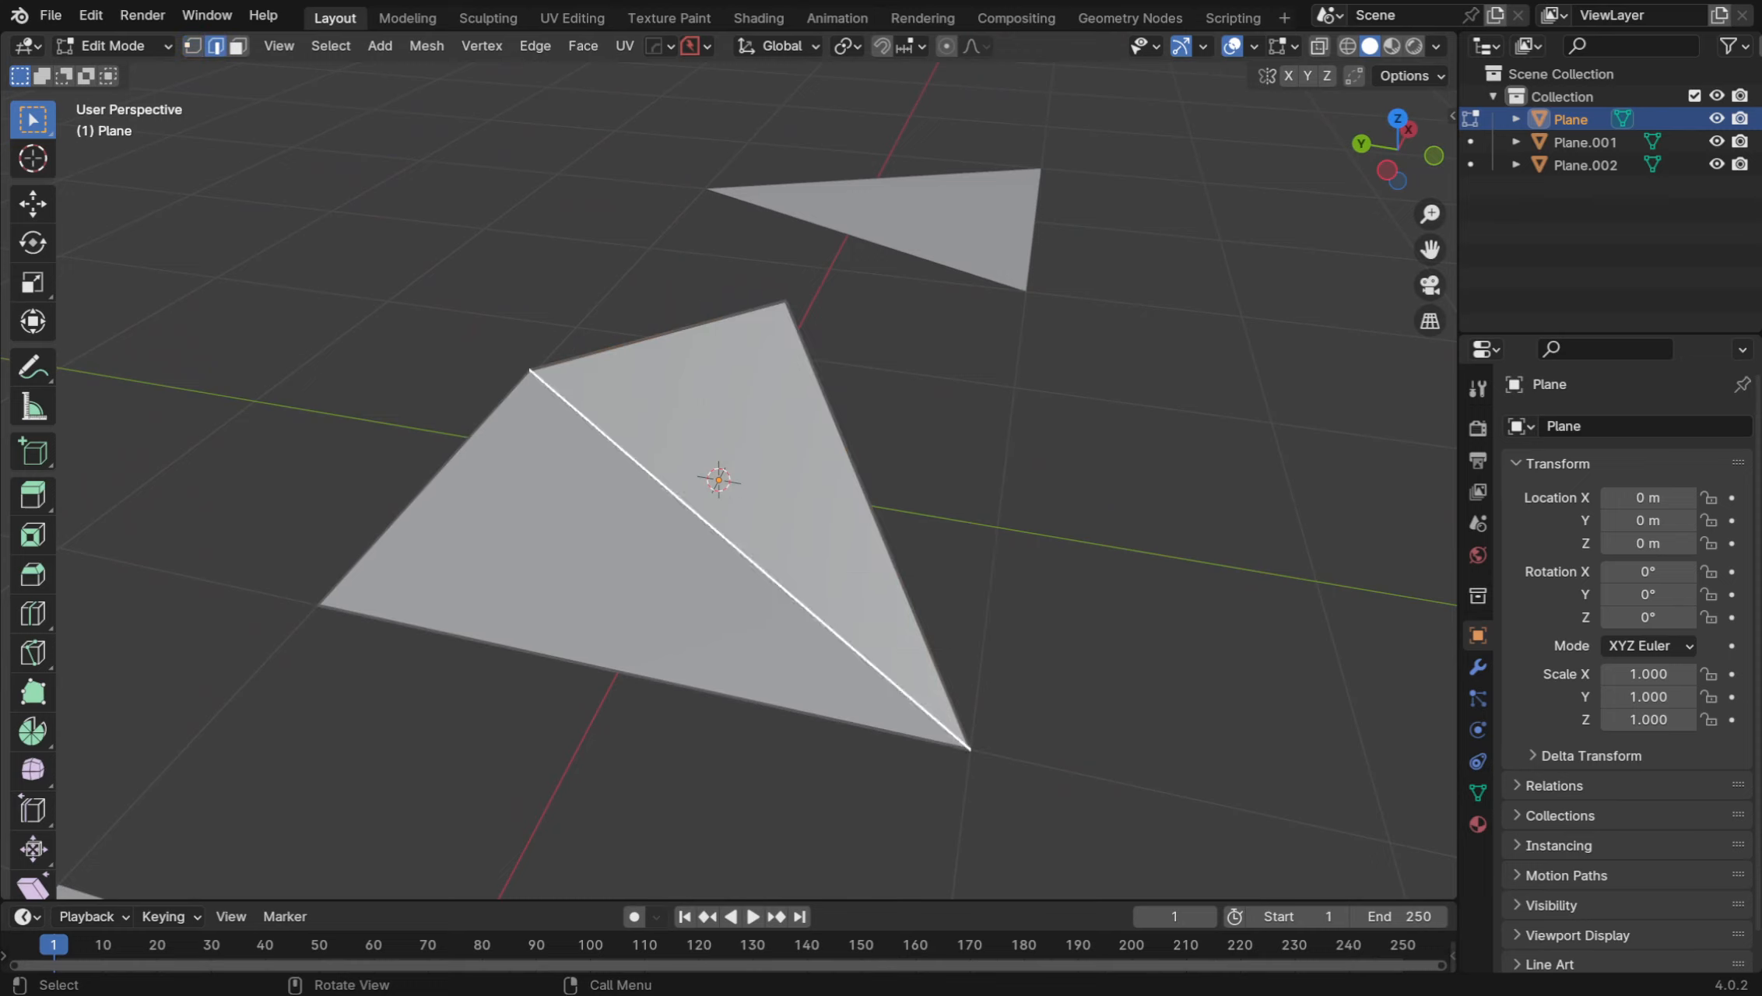
pyautogui.press('x')
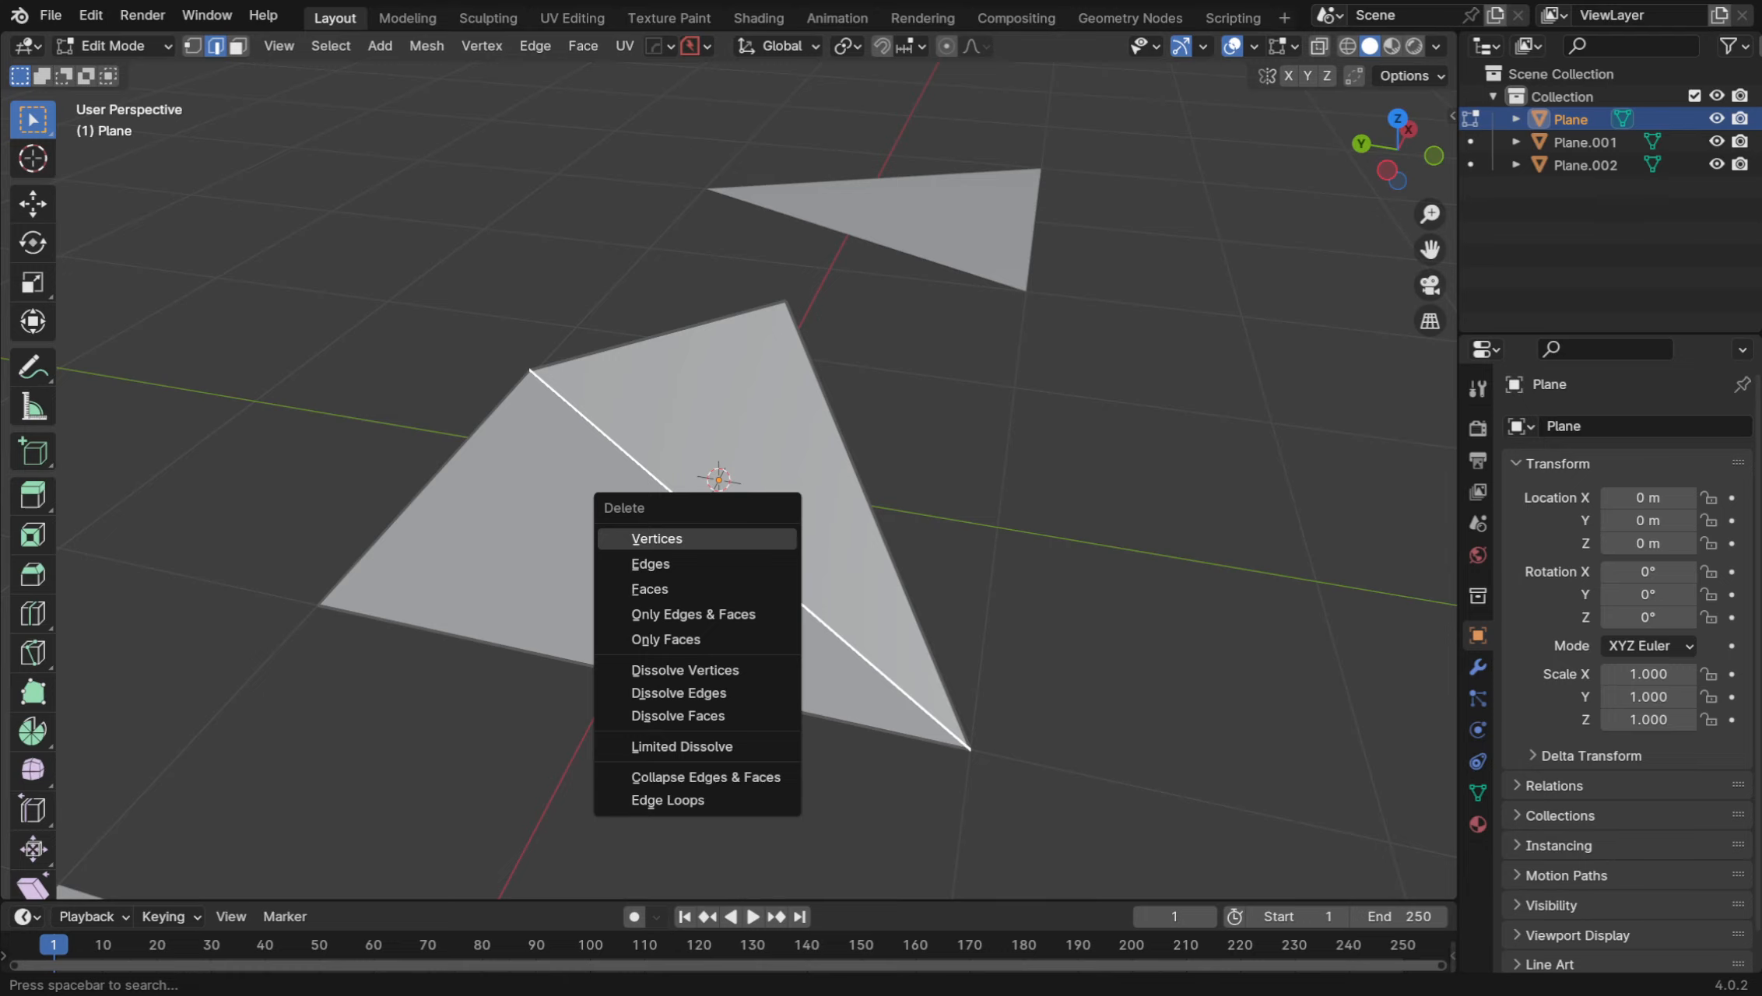
pyautogui.click(678, 692)
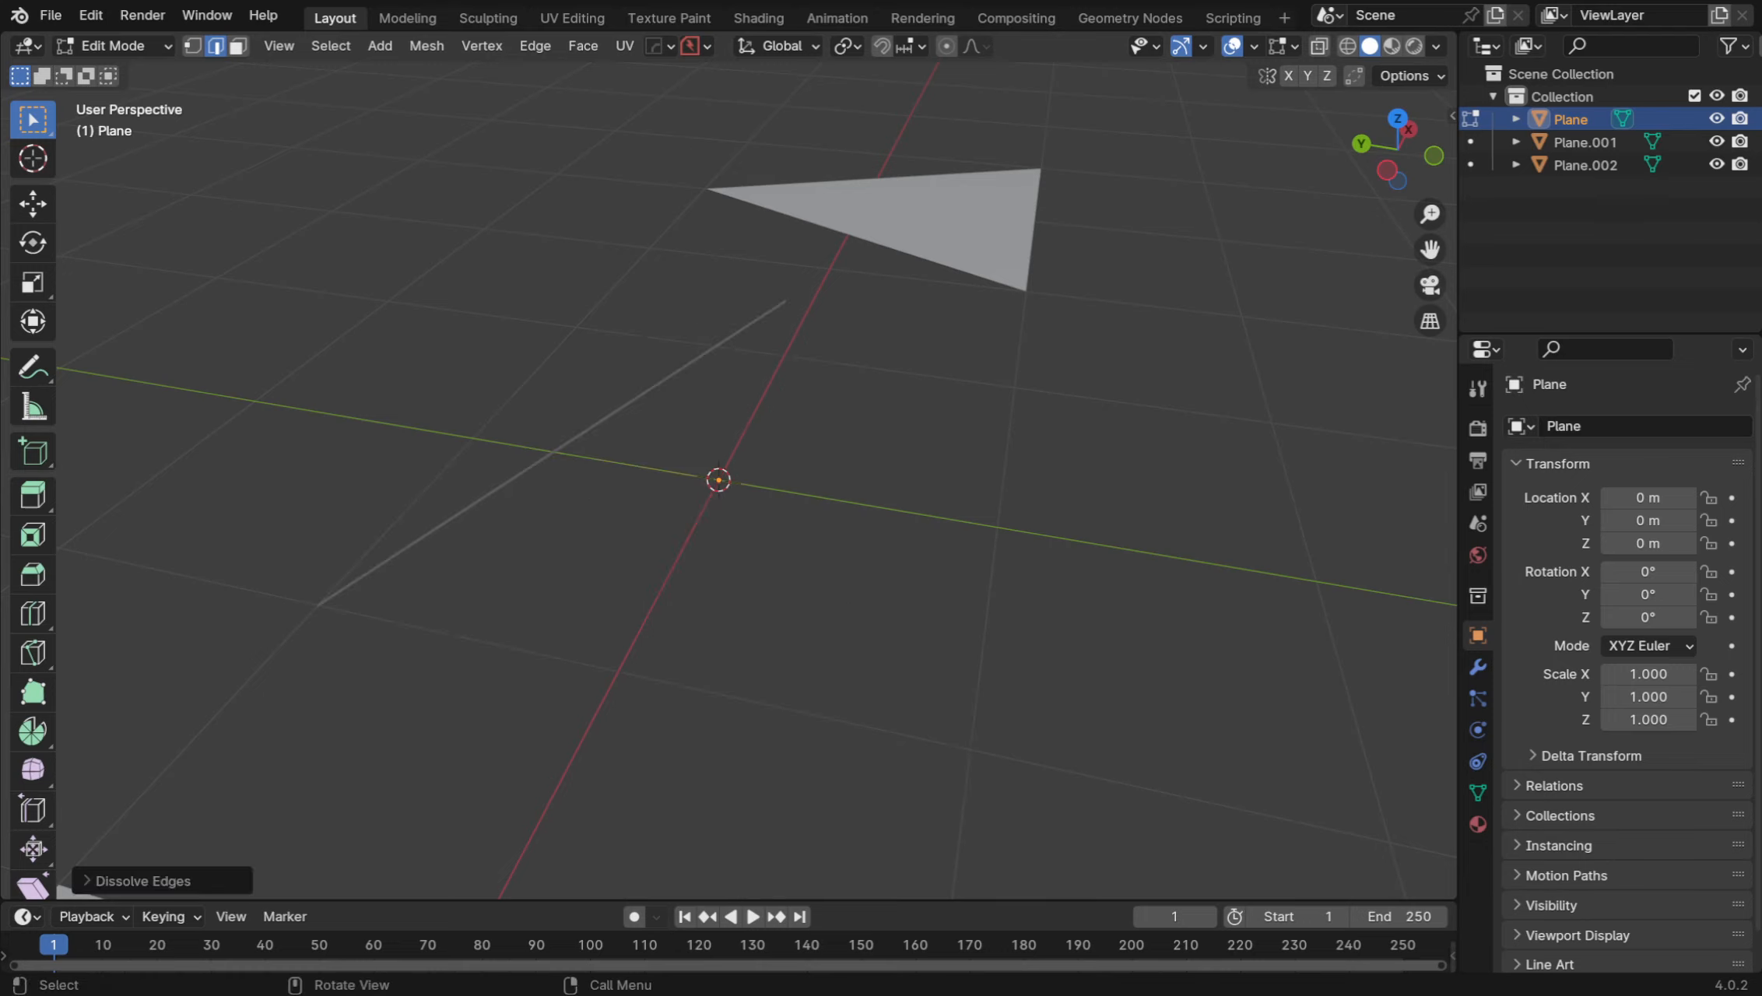
pyautogui.moveTo(678, 693); pyautogui.dragTo(705, 727, button='middle')
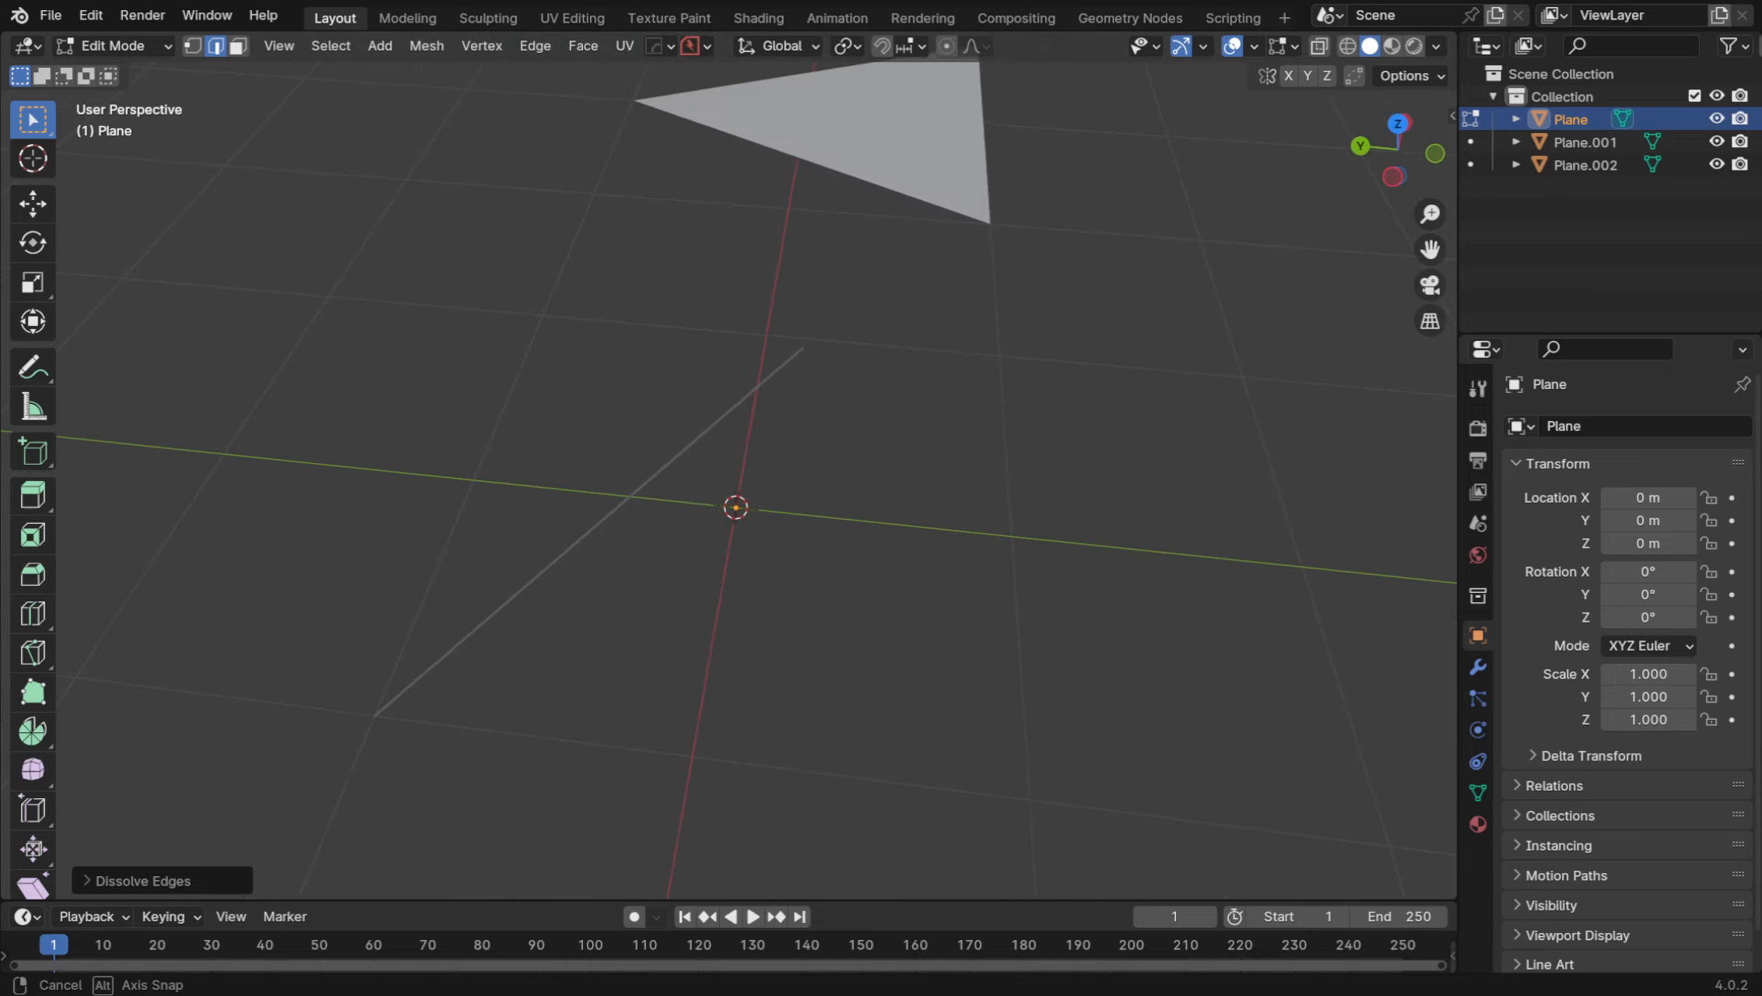
pyautogui.hotkey('ctrl', 'z')
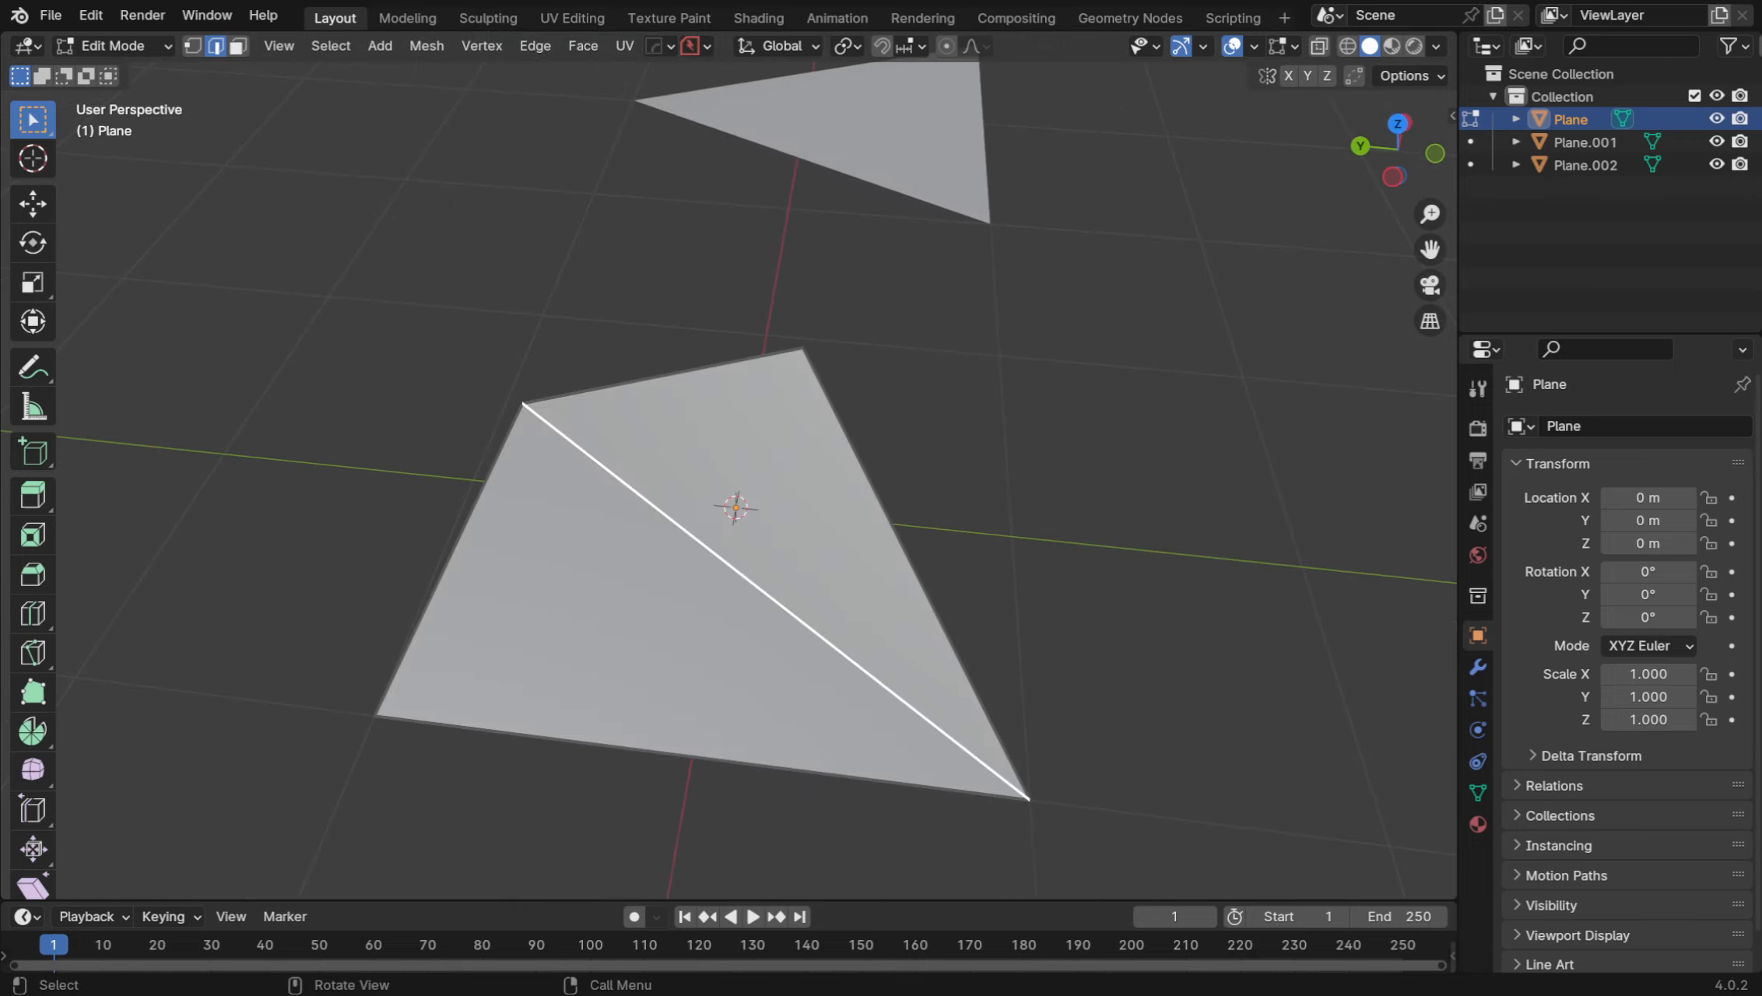
# Try deleting the diagonal edge with the Edges option, and undo the deletion
pyautogui.press('x')
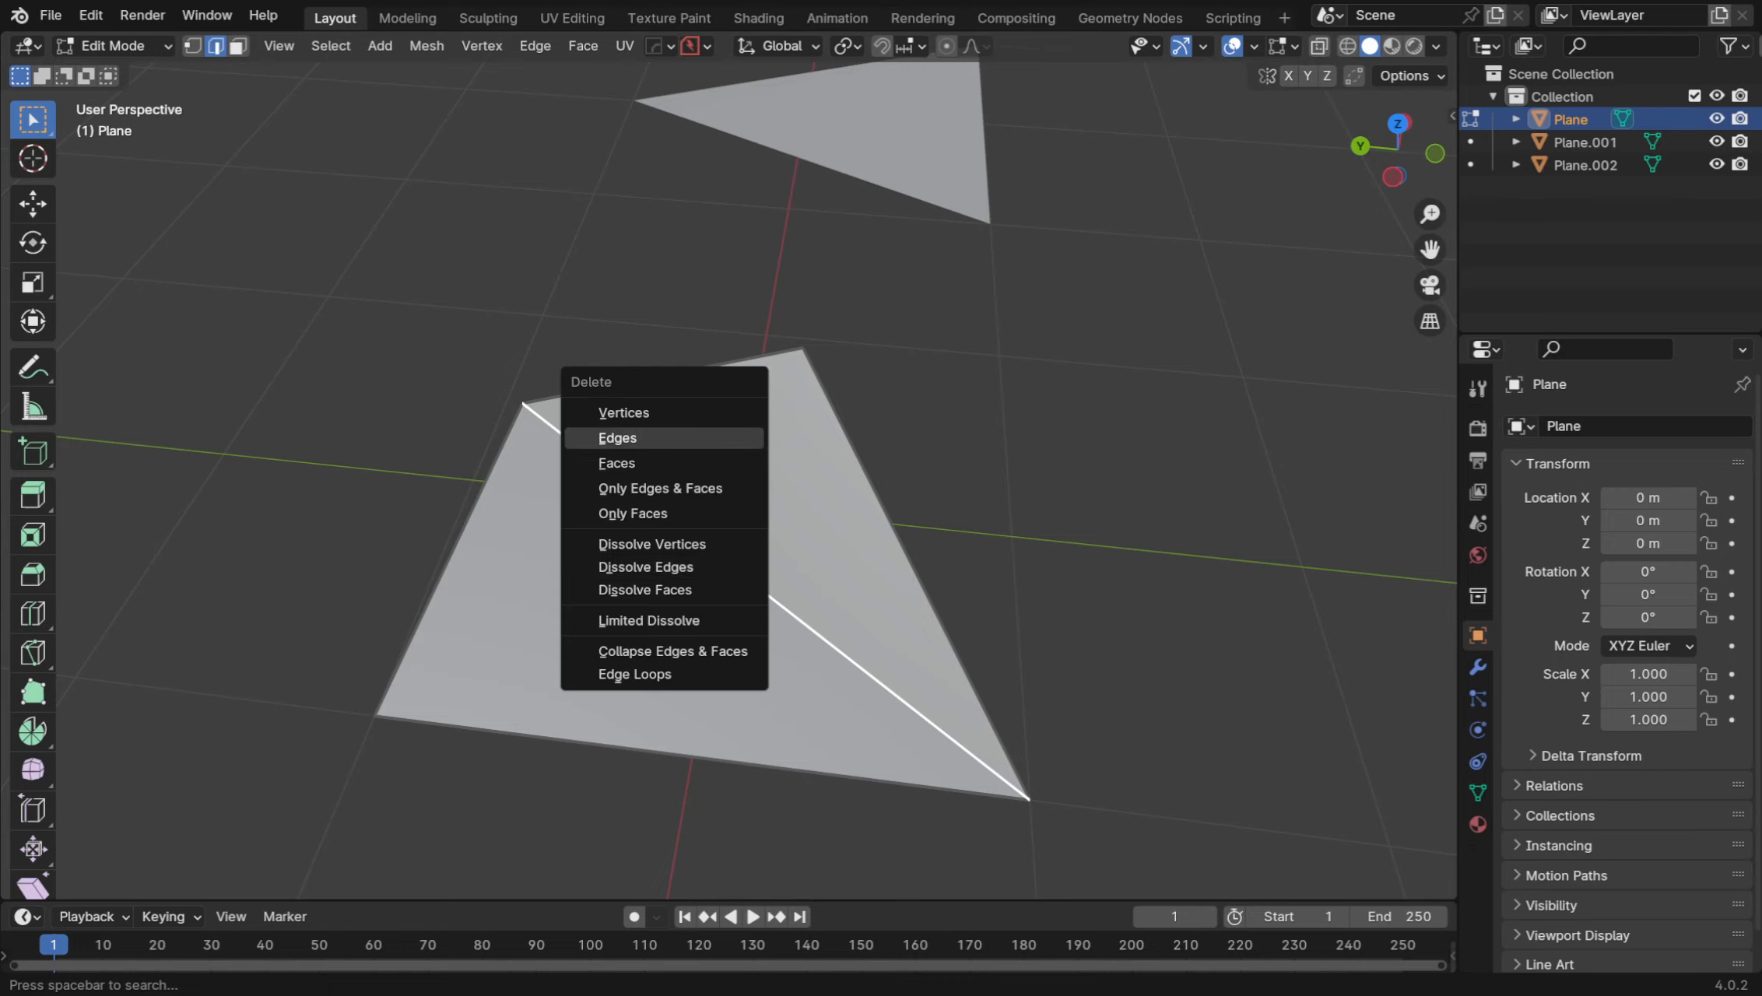
pyautogui.press('Return')
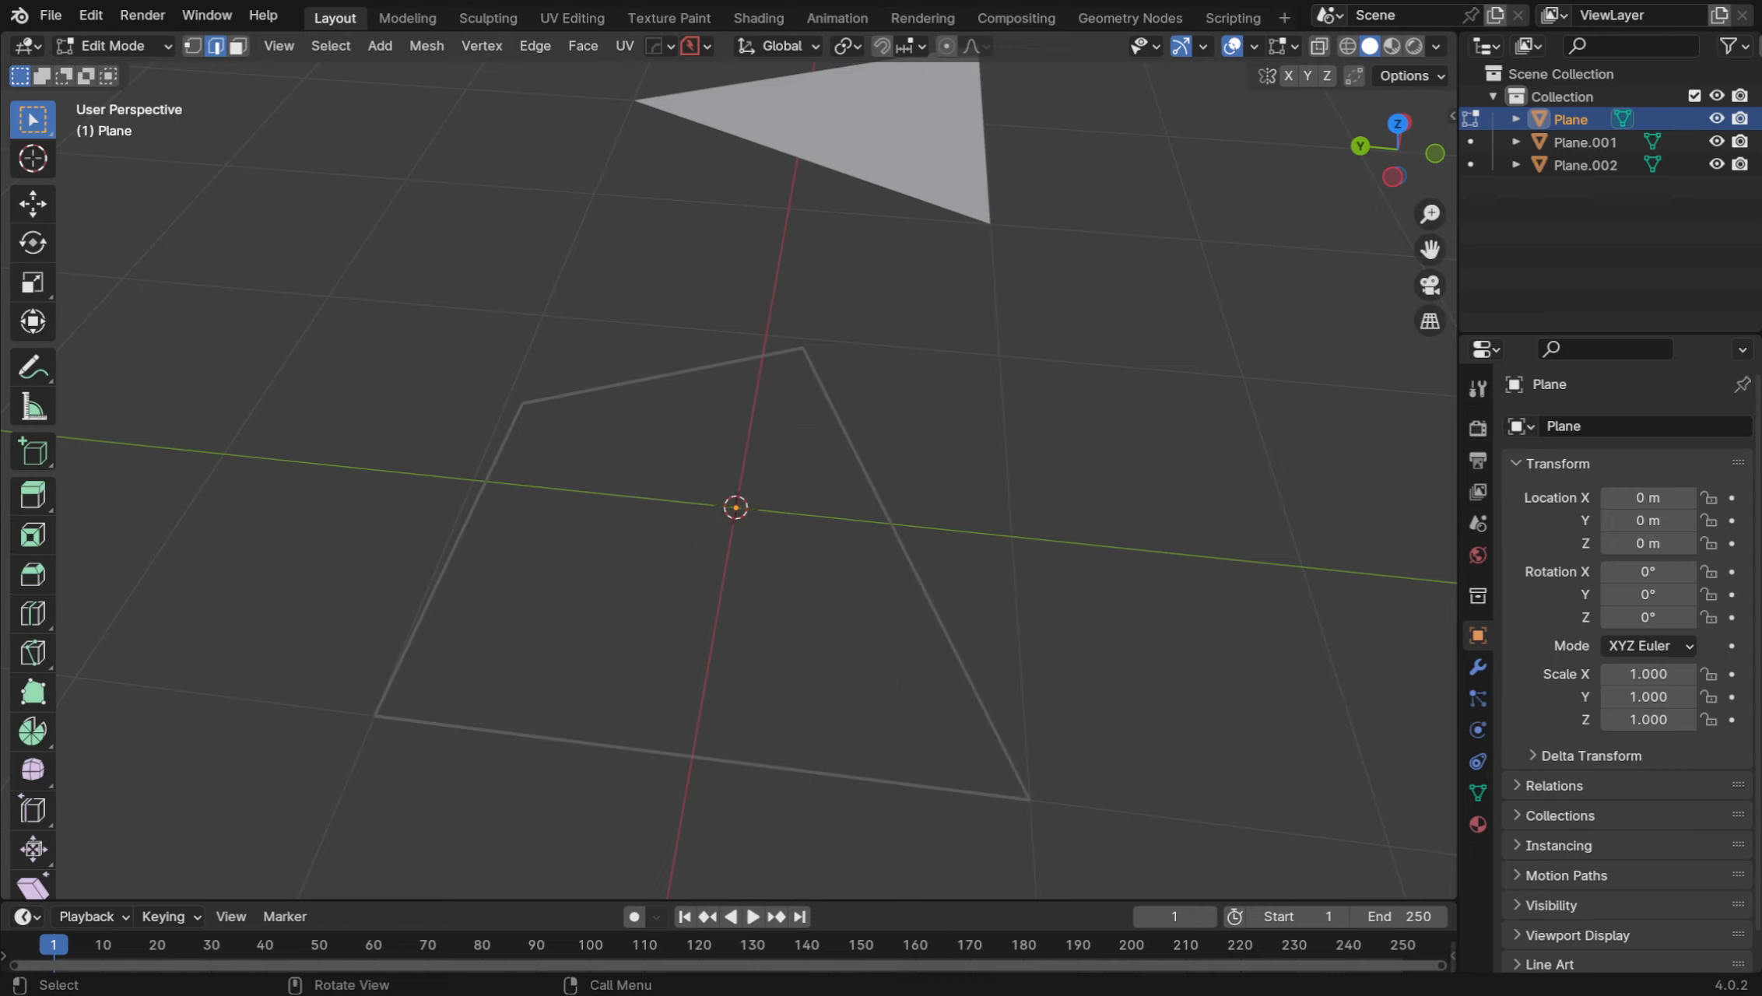
pyautogui.moveTo(778, 498); pyautogui.dragTo(634, 445, button='middle')
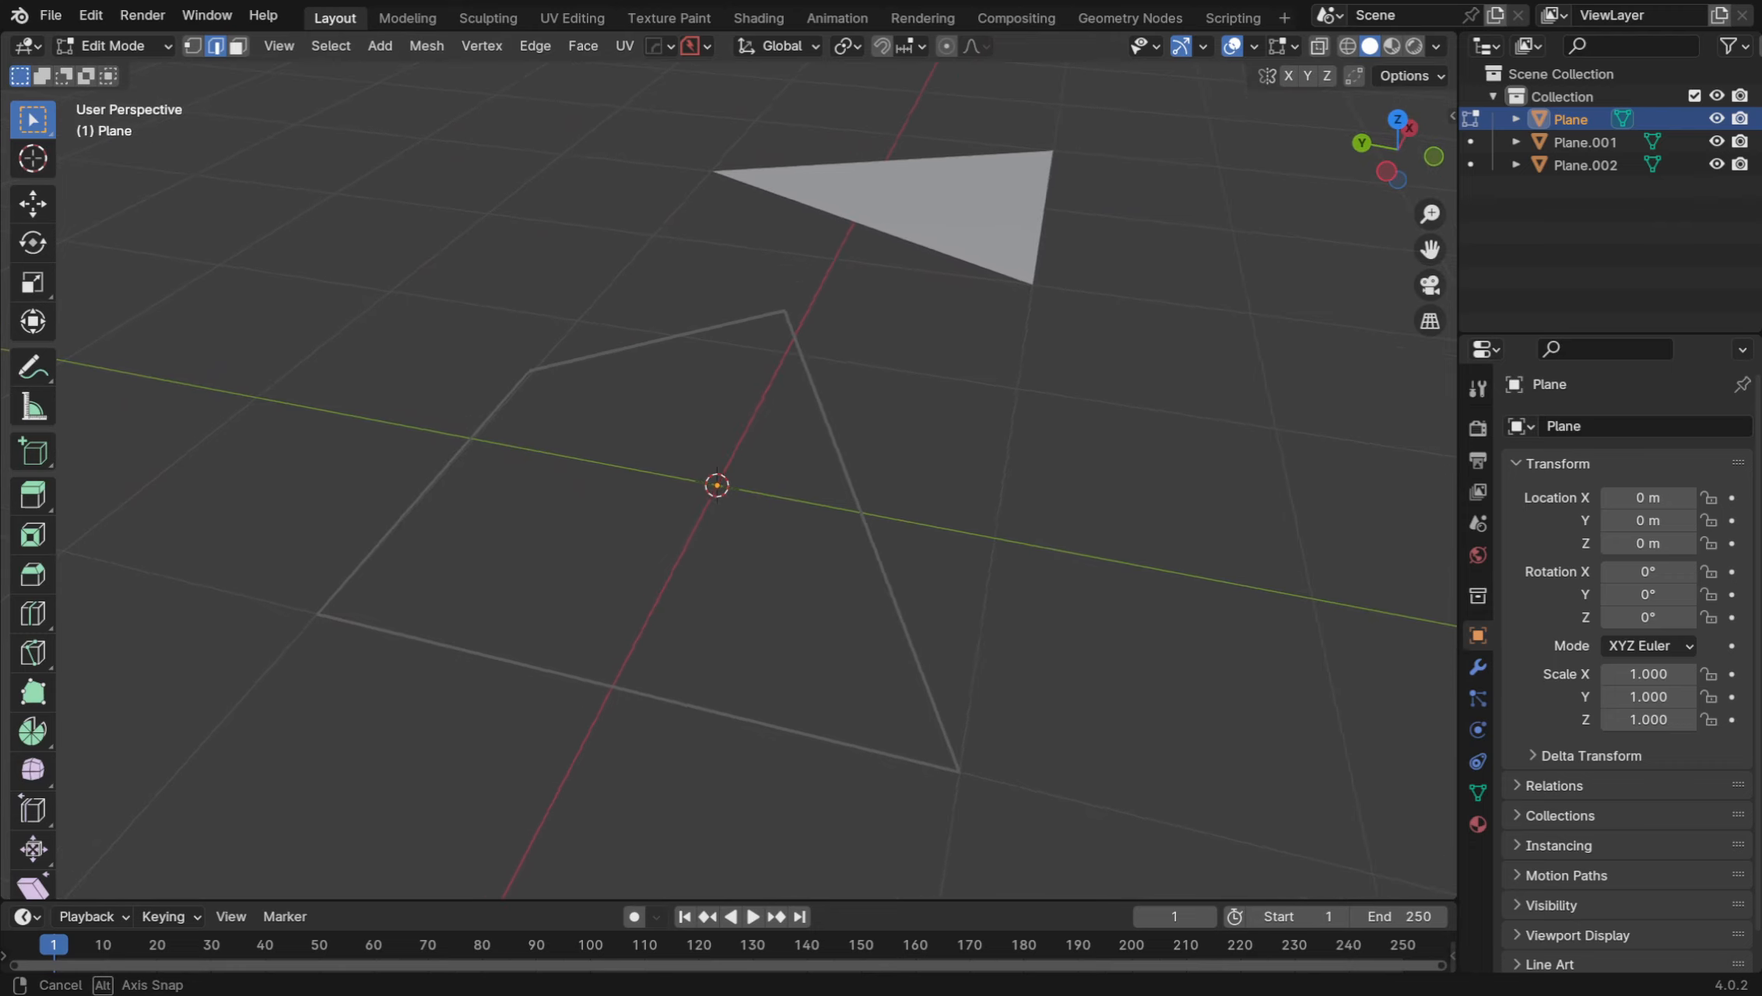
pyautogui.hotkey('ctrl', 'z')
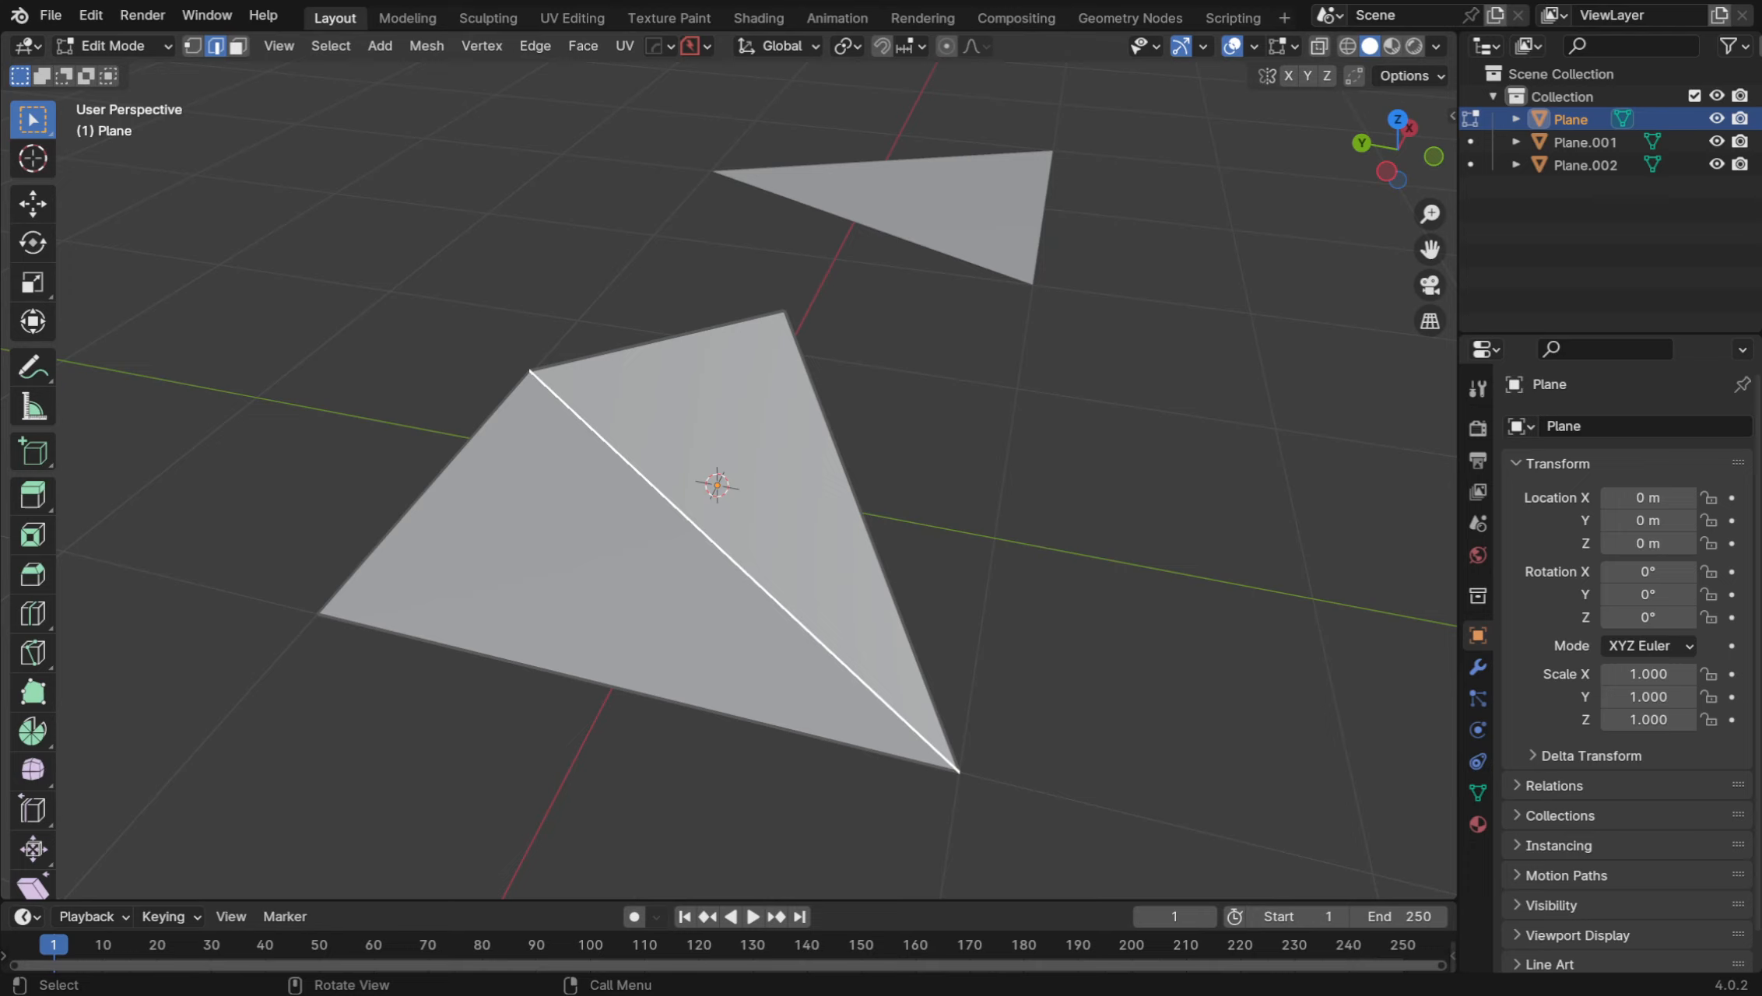
# Dissolve the bent quad's diagonal edge once more and undo it
pyautogui.press('x')
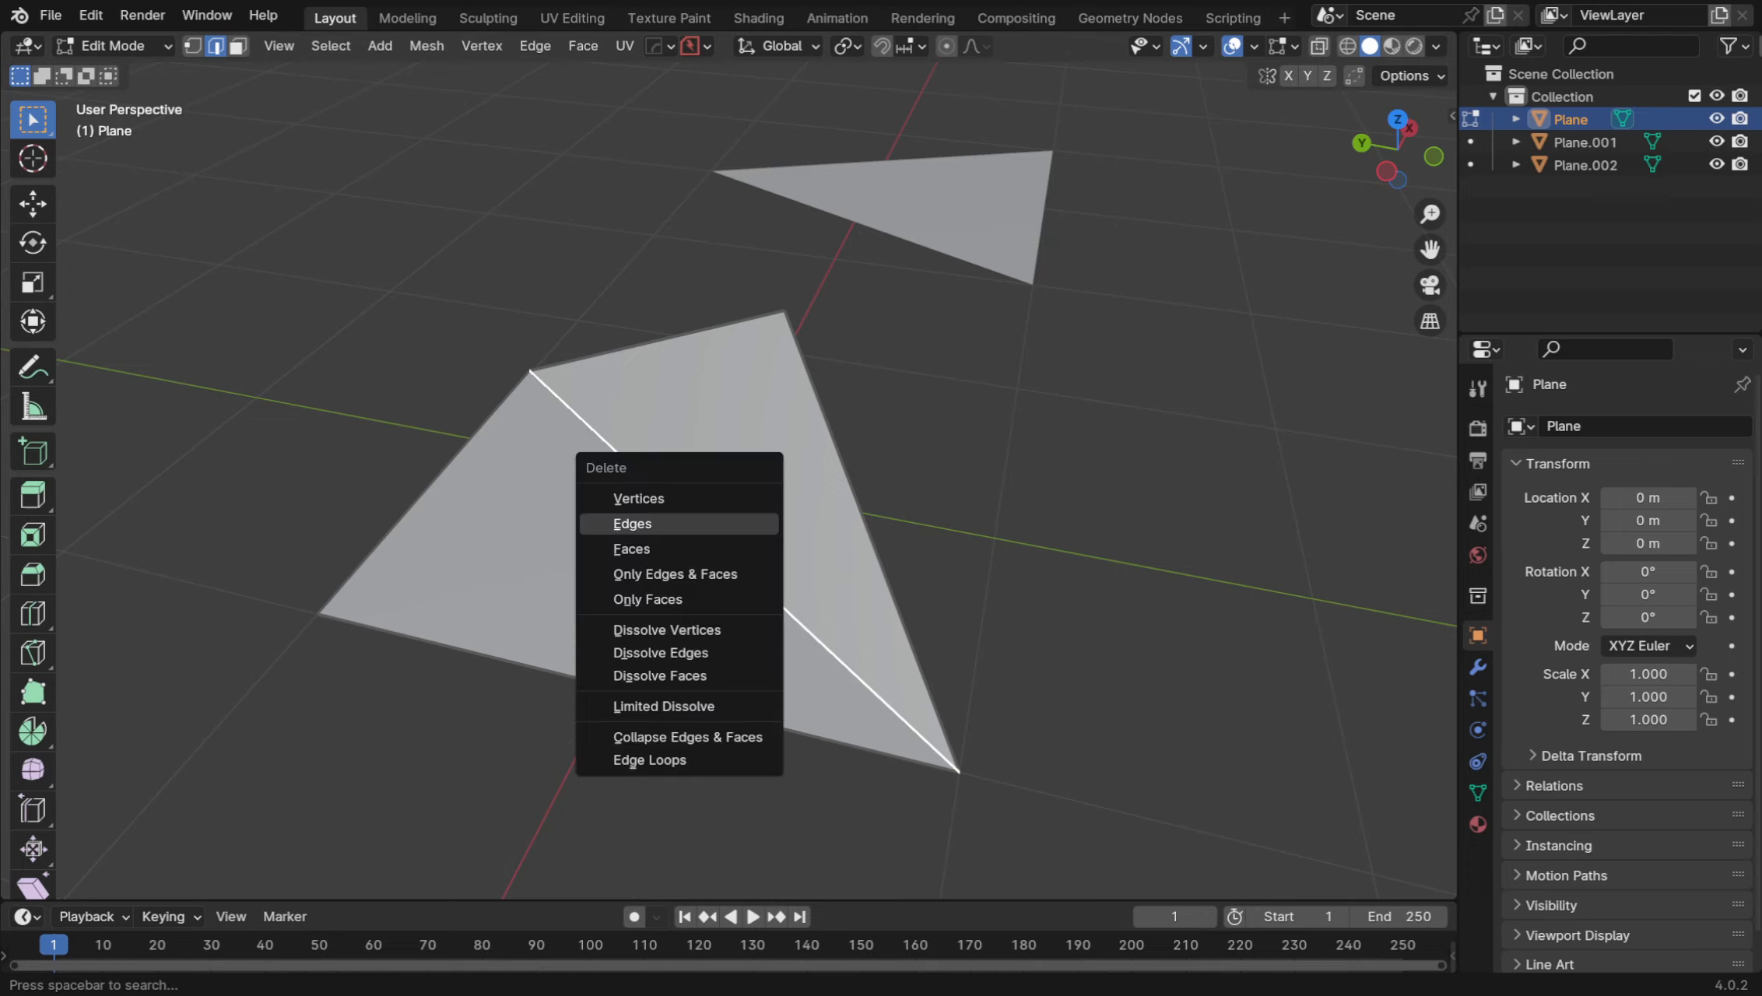
pyautogui.click(659, 652)
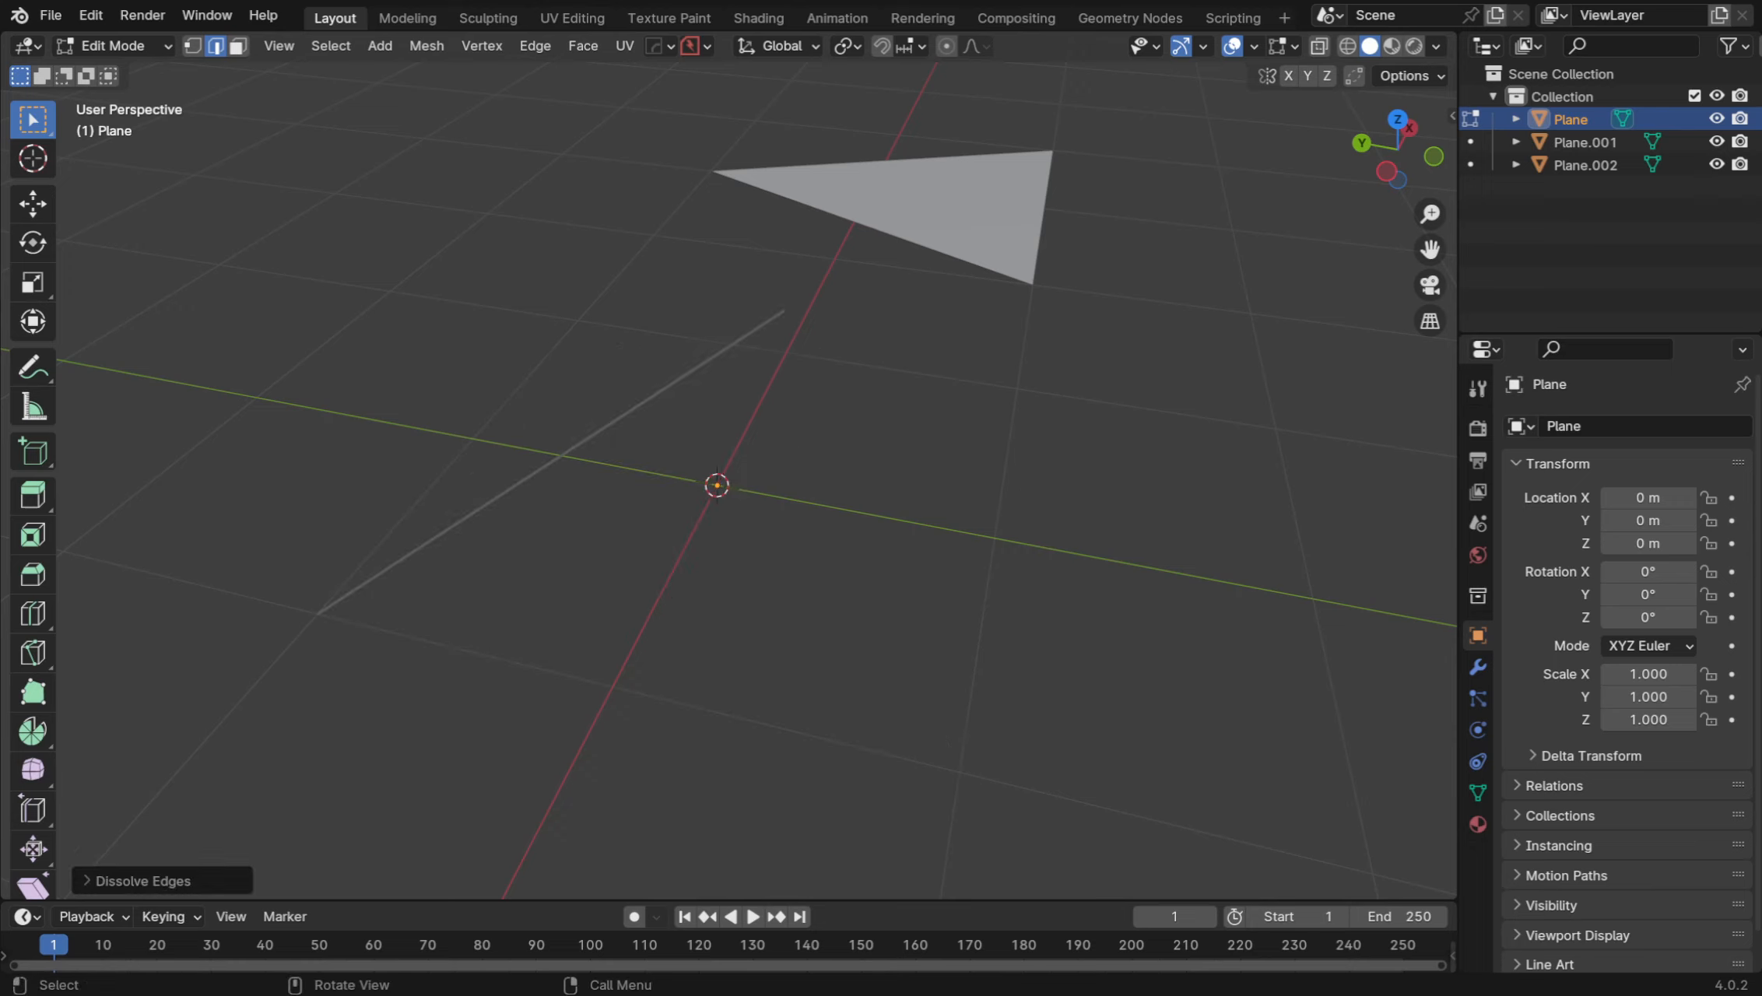
pyautogui.moveTo(660, 653)
pyautogui.mouseDown(button='middle')
pyautogui.moveTo(610, 628)
pyautogui.moveTo(539, 537)
pyautogui.moveTo(648, 654)
pyautogui.mouseUp(button='middle')
pyautogui.hotkey('ctrl', 'z')
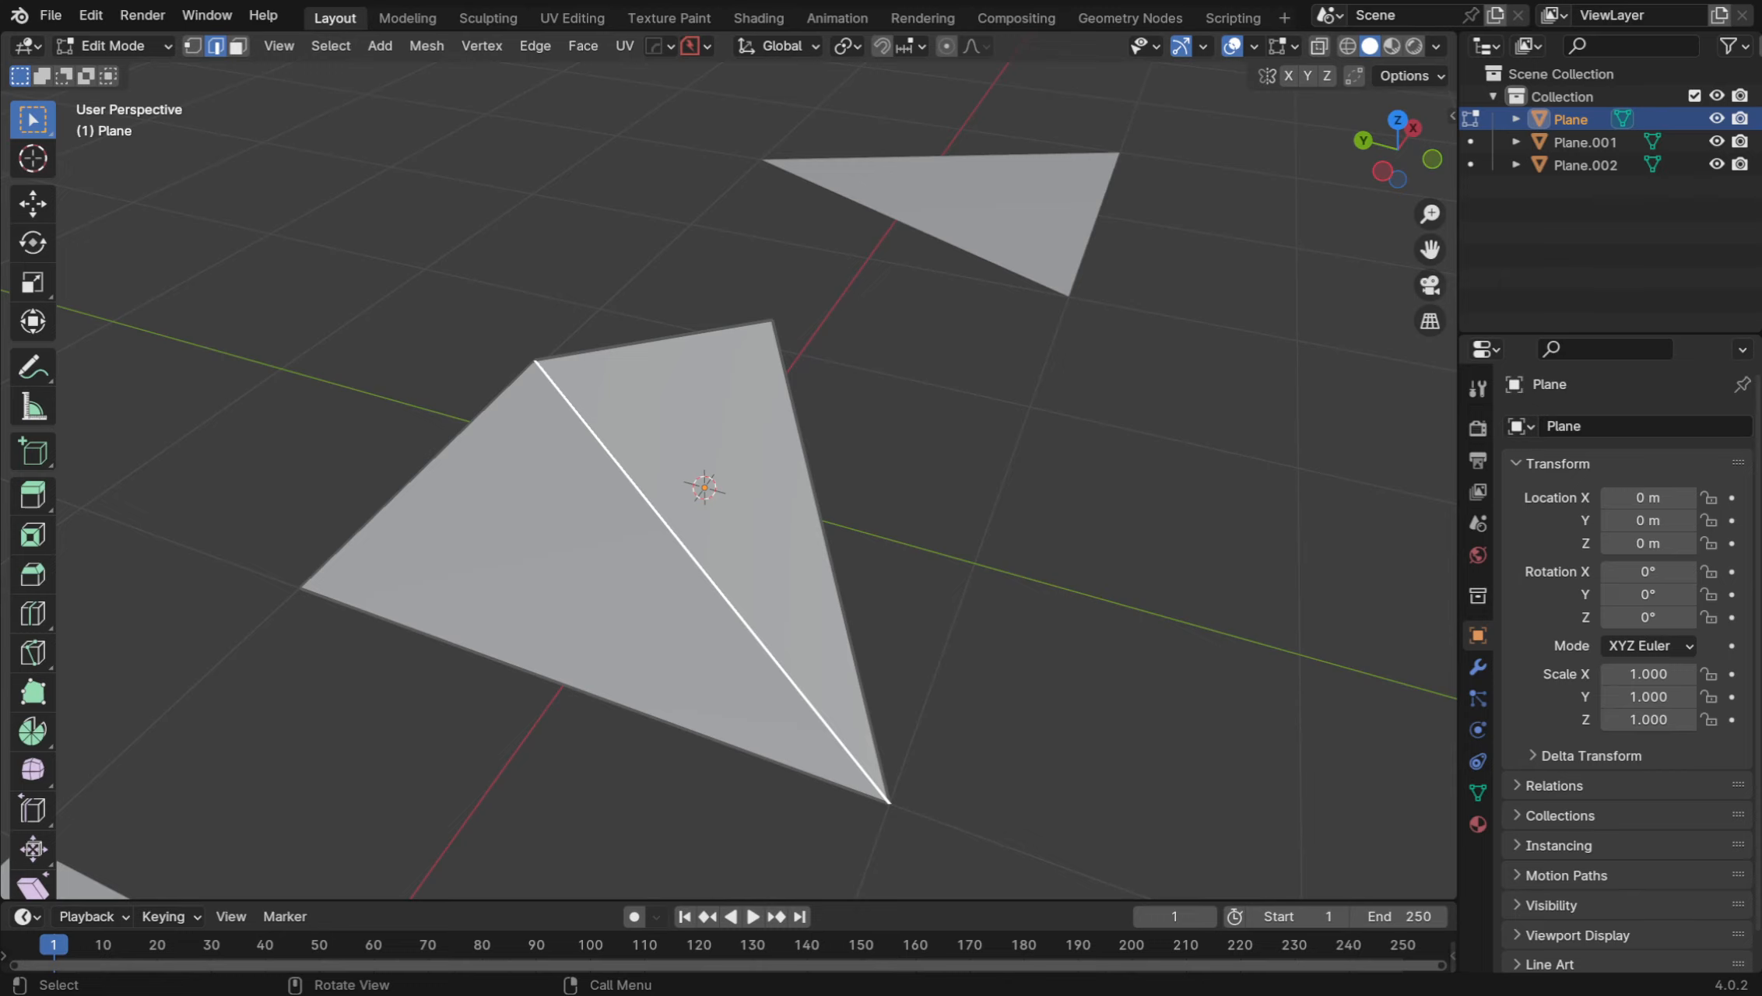
# Delete the diagonal edge together with the two triangular faces it joins, using the Edges option
pyautogui.press('x')
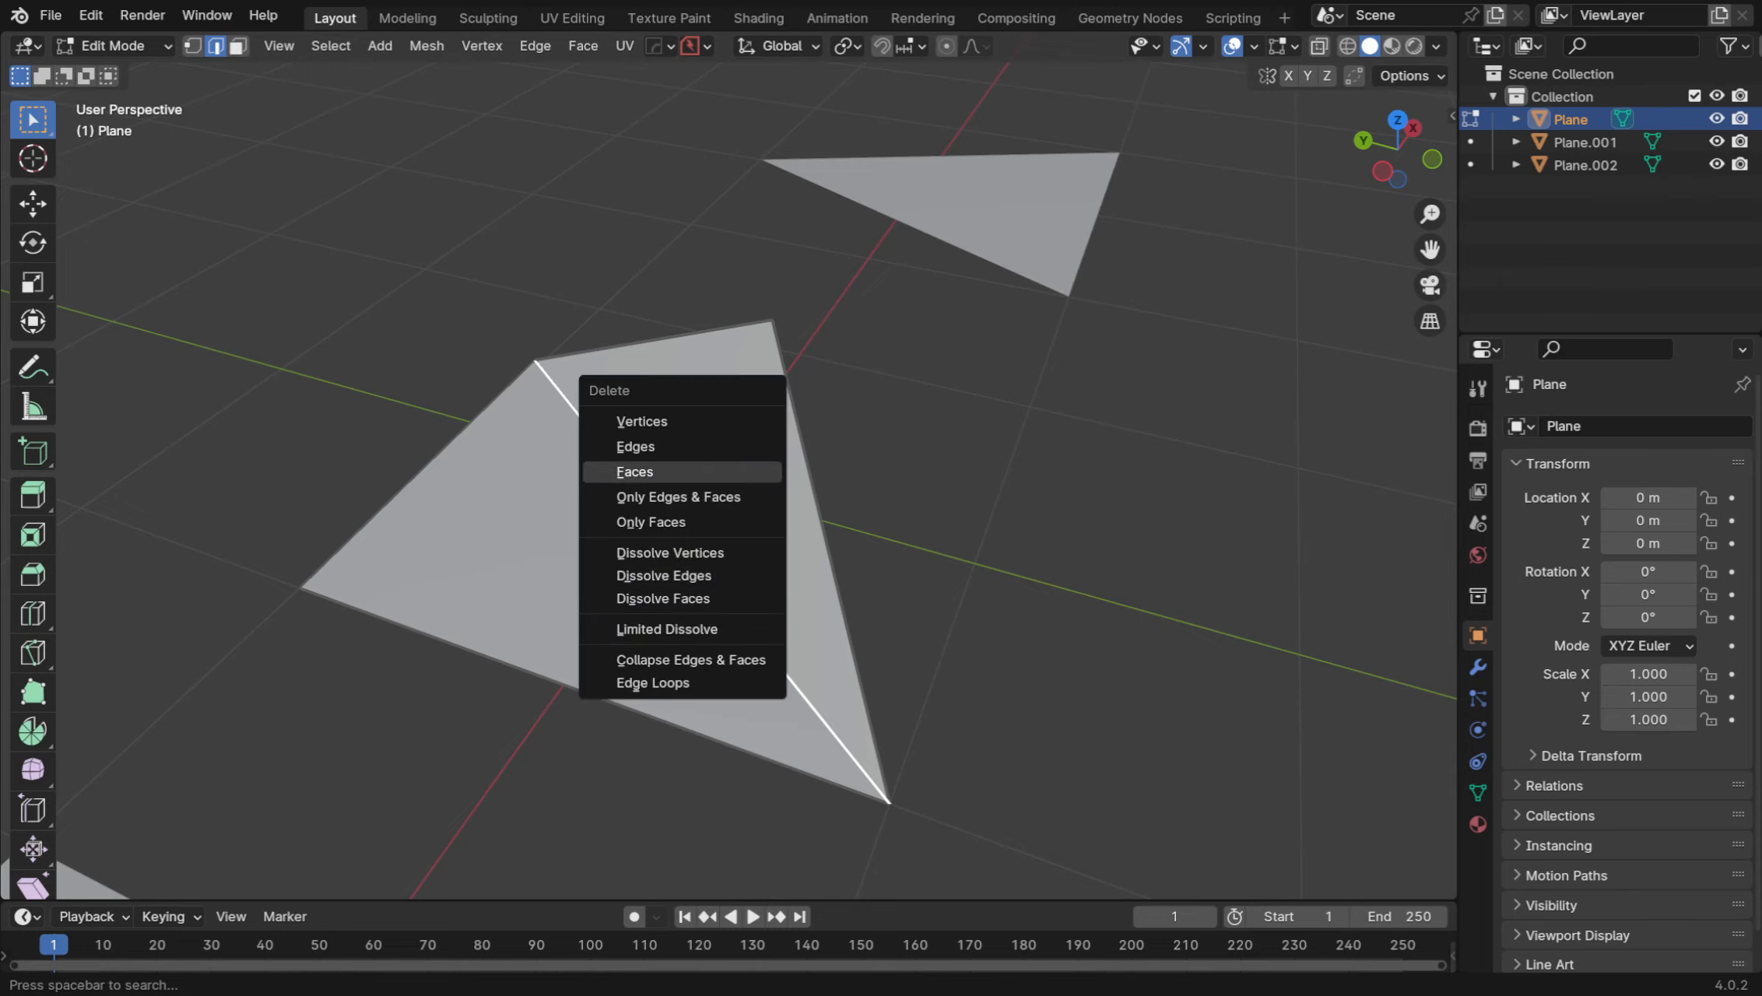
pyautogui.click(635, 446)
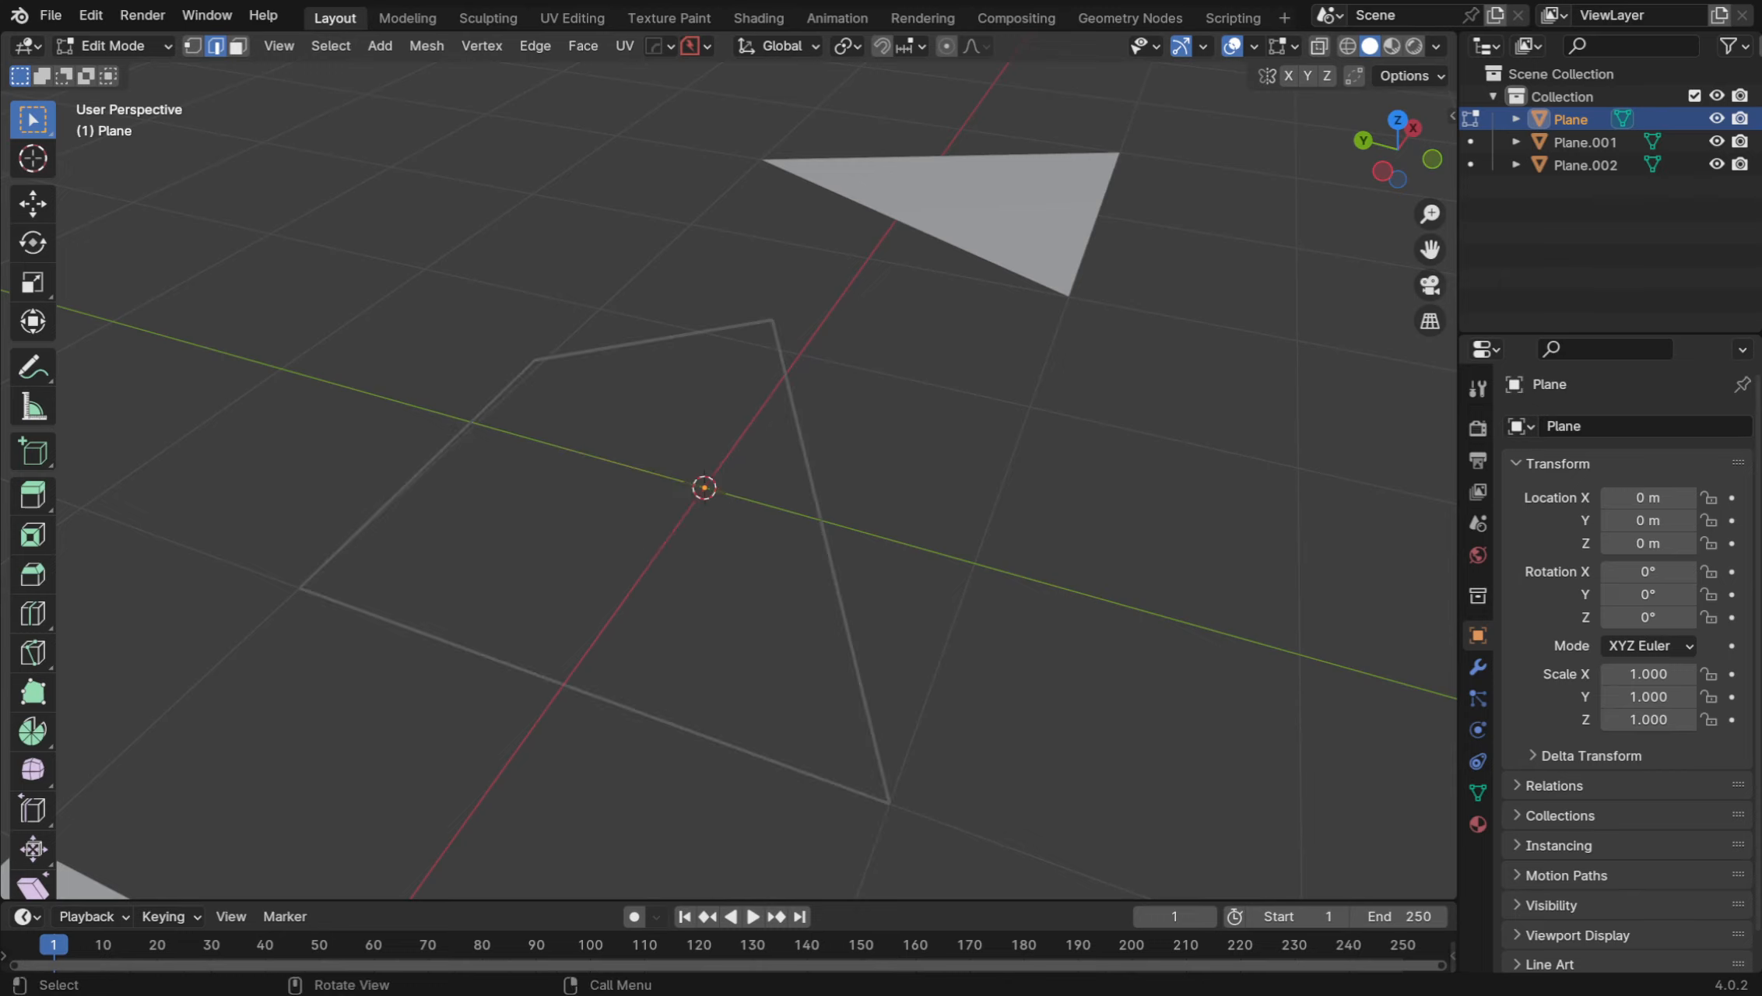
pyautogui.moveTo(756, 480)
pyautogui.mouseDown(button='middle')
pyautogui.moveTo(615, 273)
pyautogui.moveTo(762, 487)
pyautogui.mouseUp(button='middle')
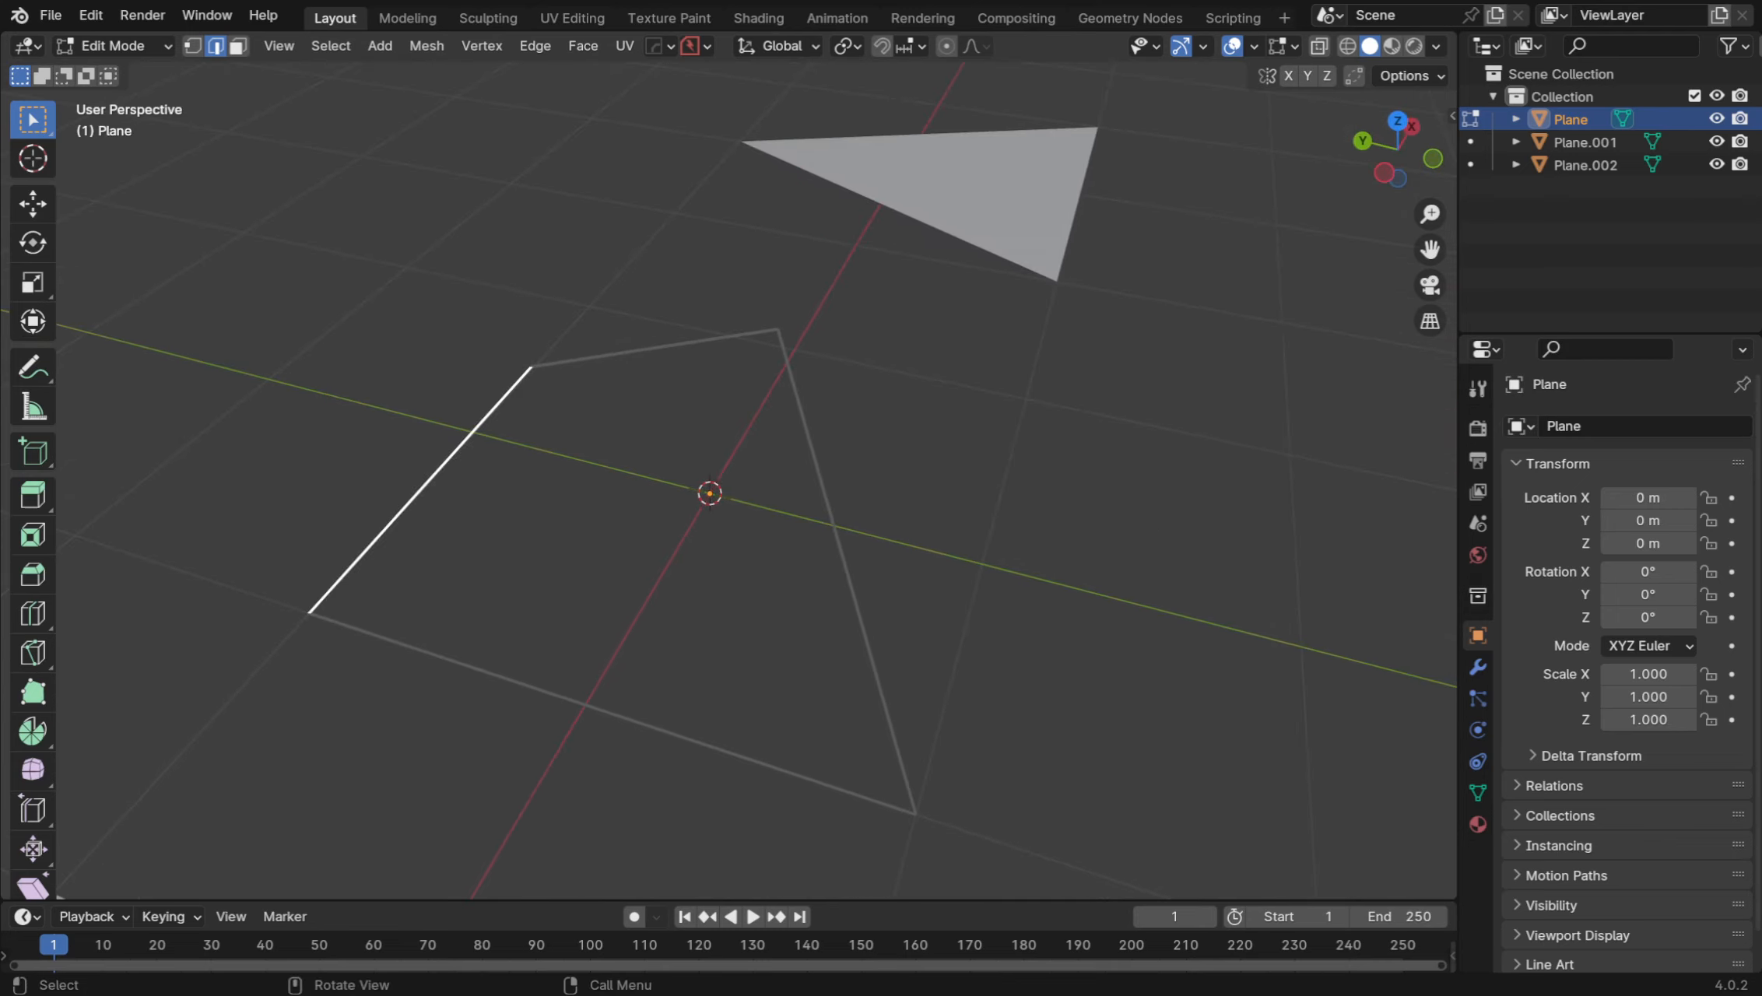
# Fill the open outline with a single four-sided face between its two opposite long edges, and clear the selection
pyautogui.moveTo(763, 486); pyautogui.dragTo(782, 475, button='middle')
pyautogui.click(866, 511)
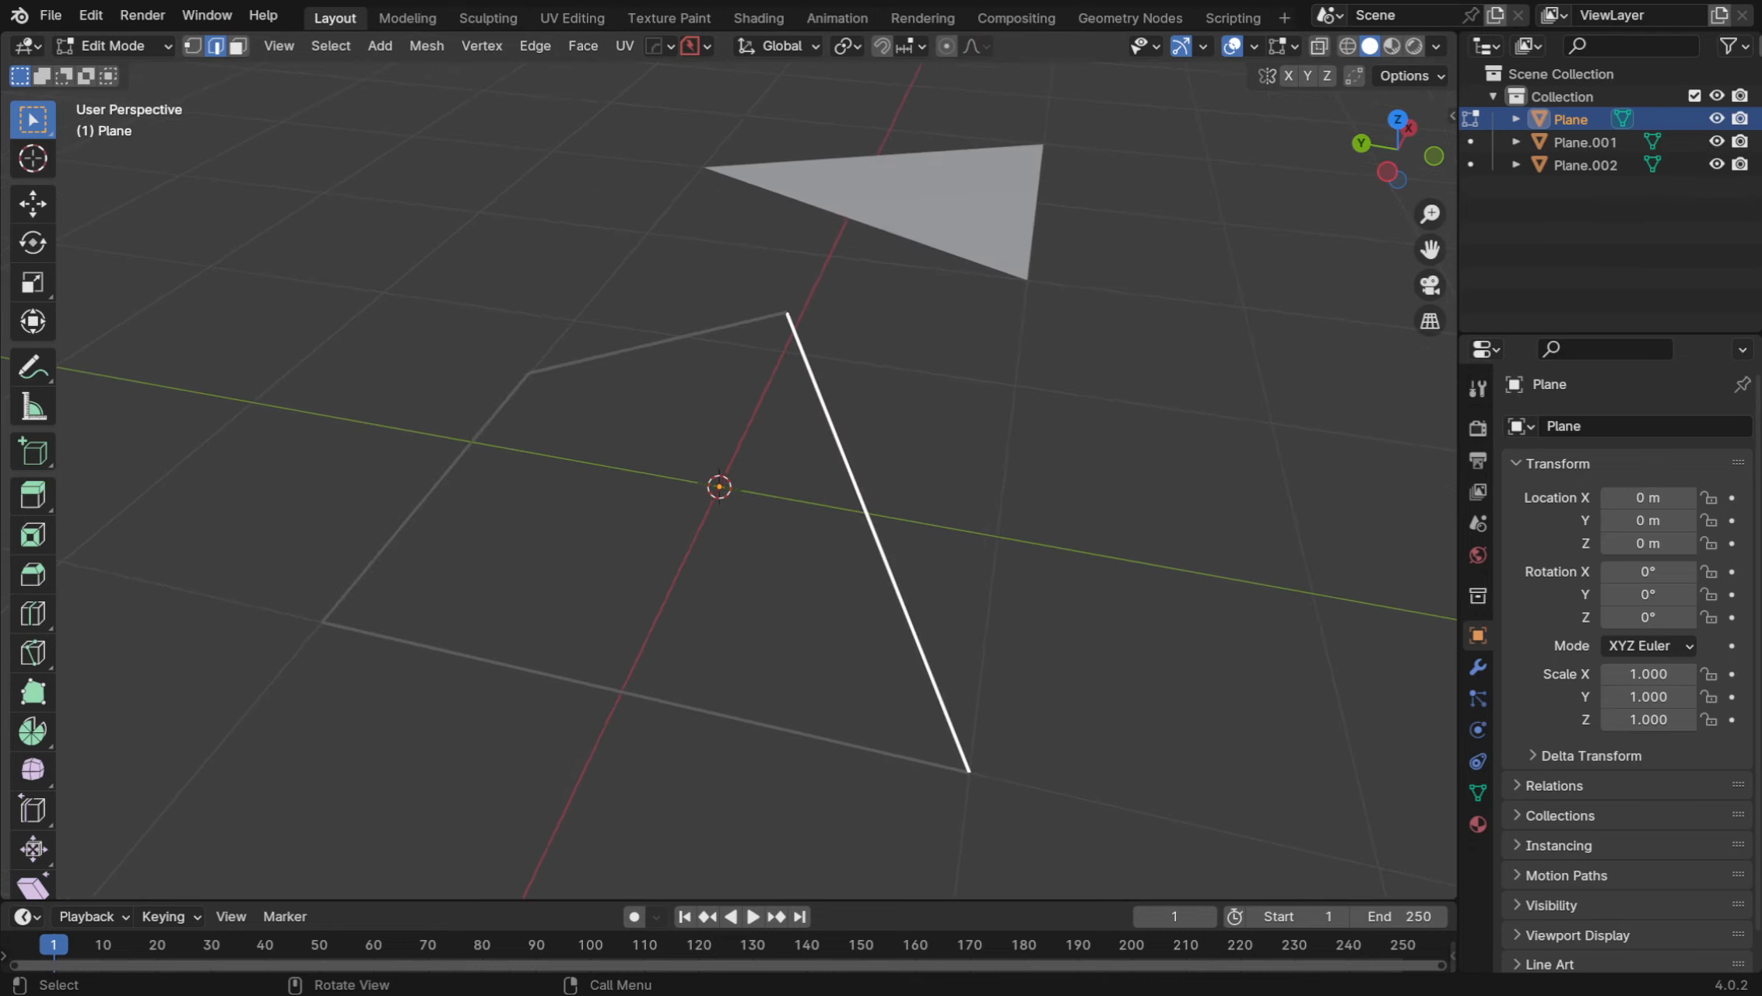
pyautogui.click(426, 497)
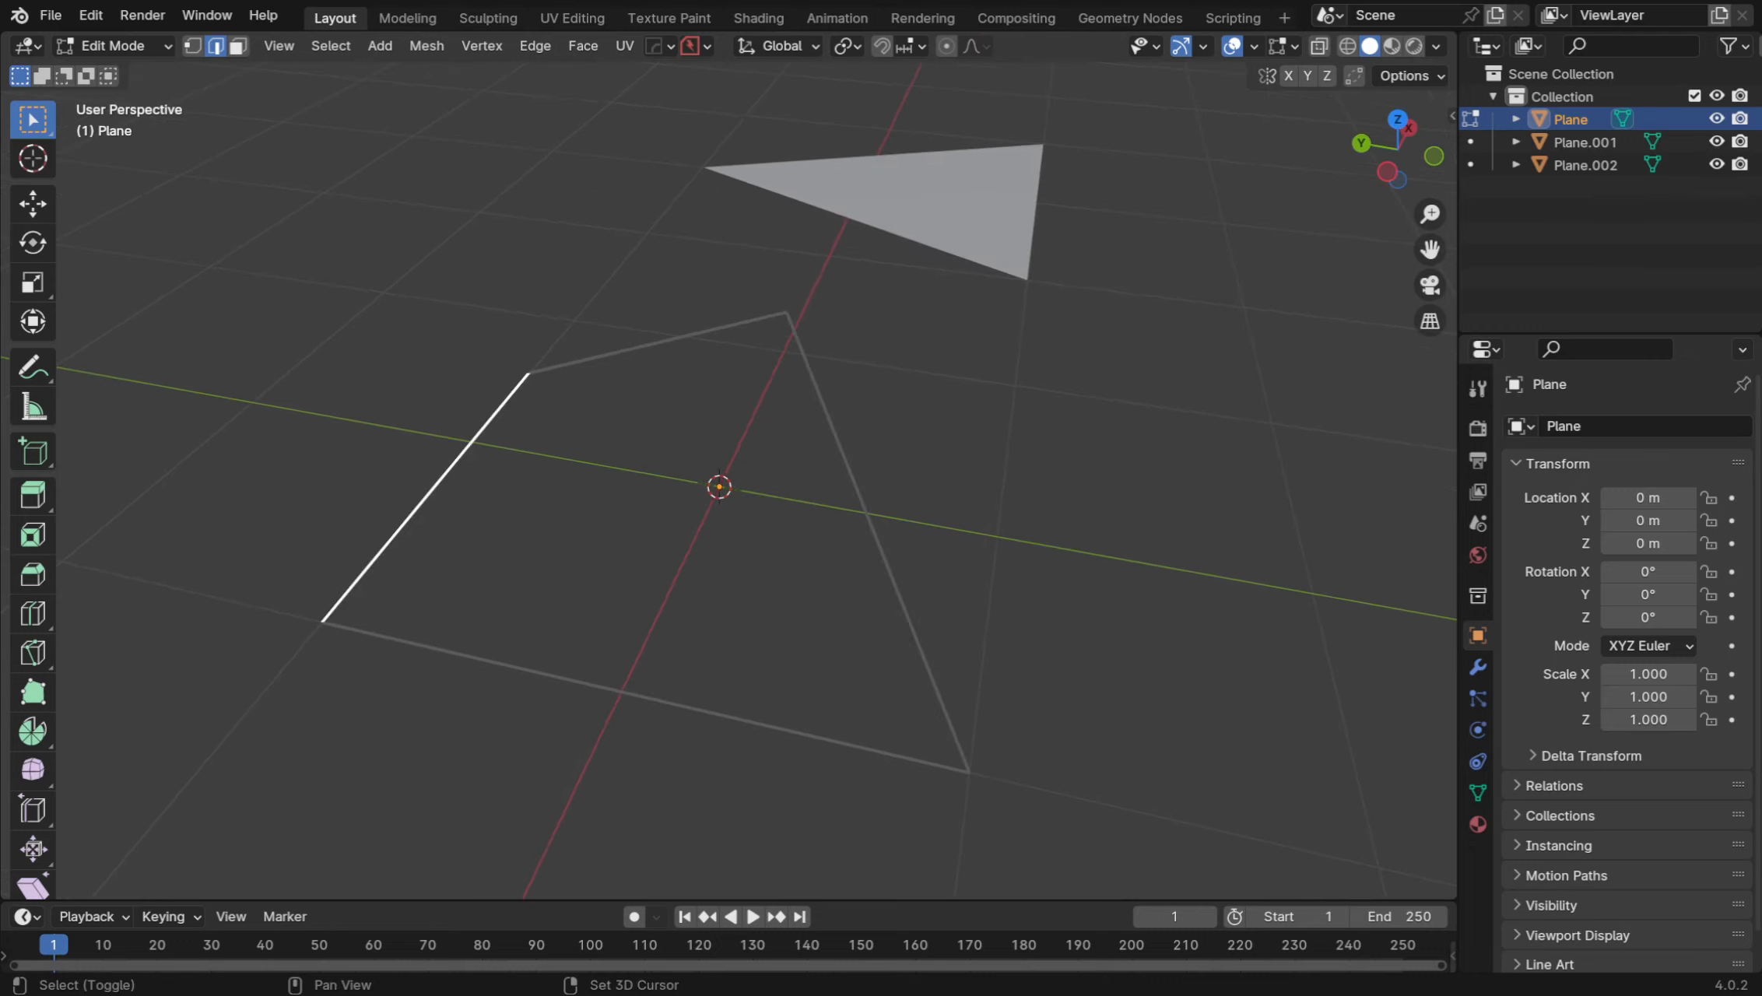
pyautogui.keyDown('shift'); pyautogui.click(866, 512); pyautogui.keyUp('shift')
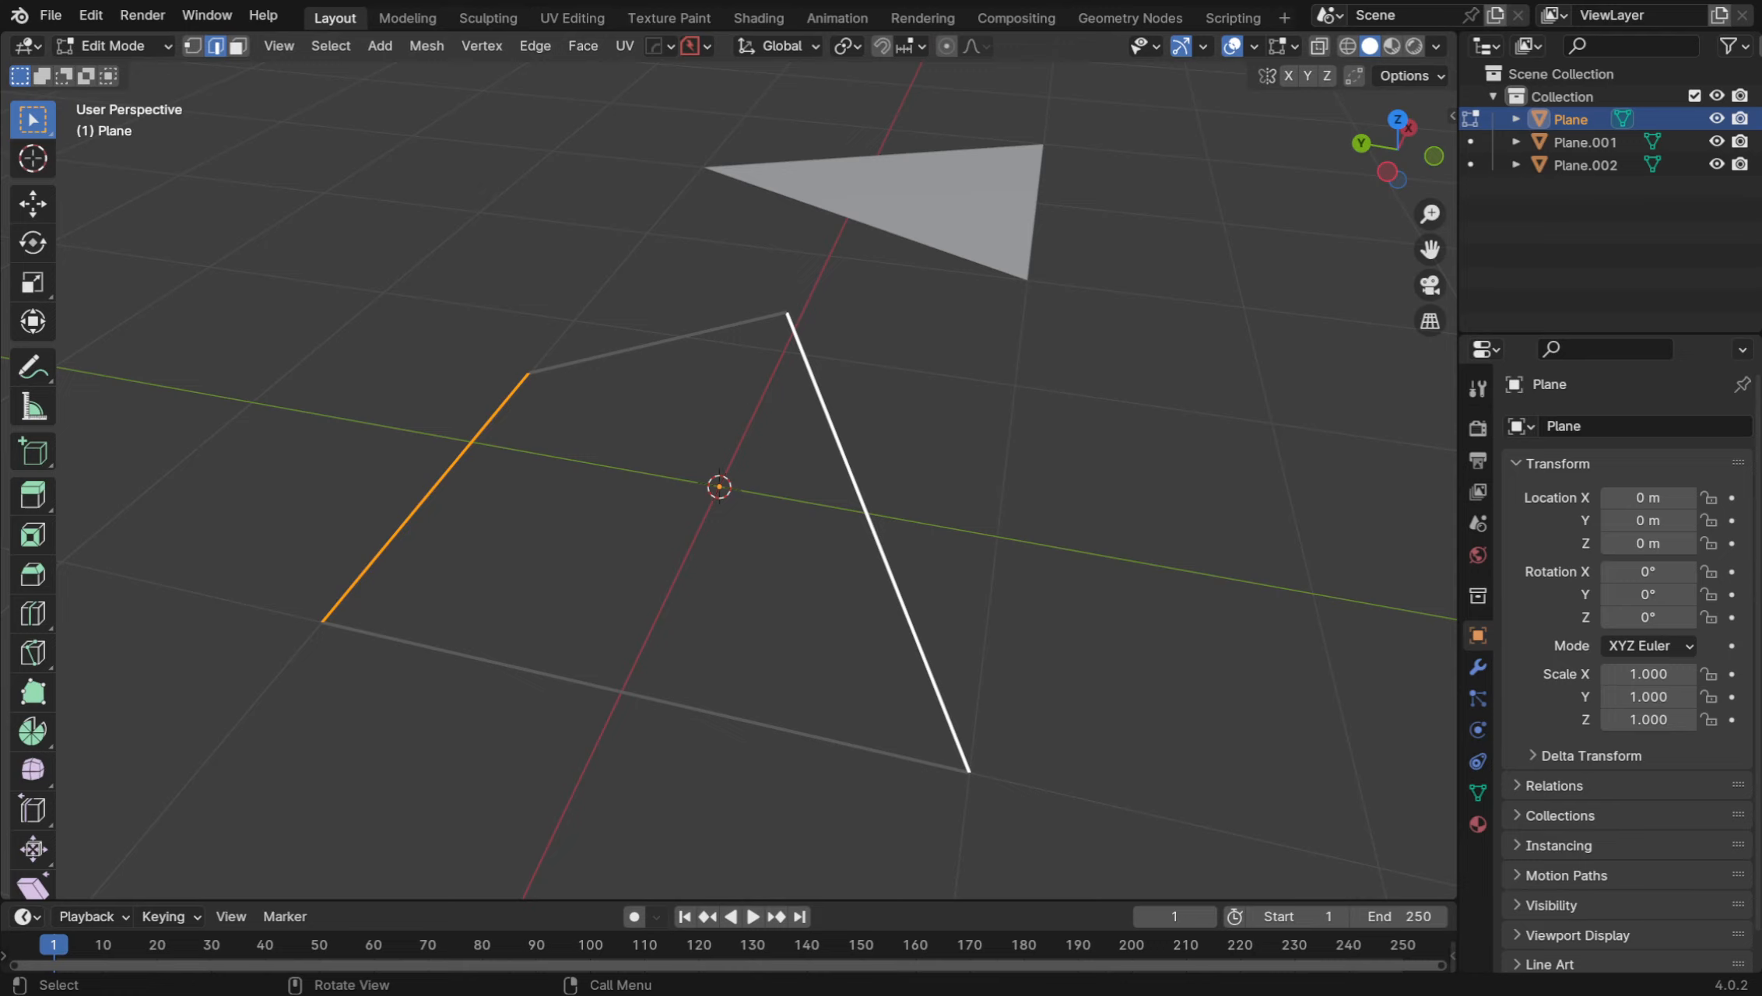
pyautogui.press('f')
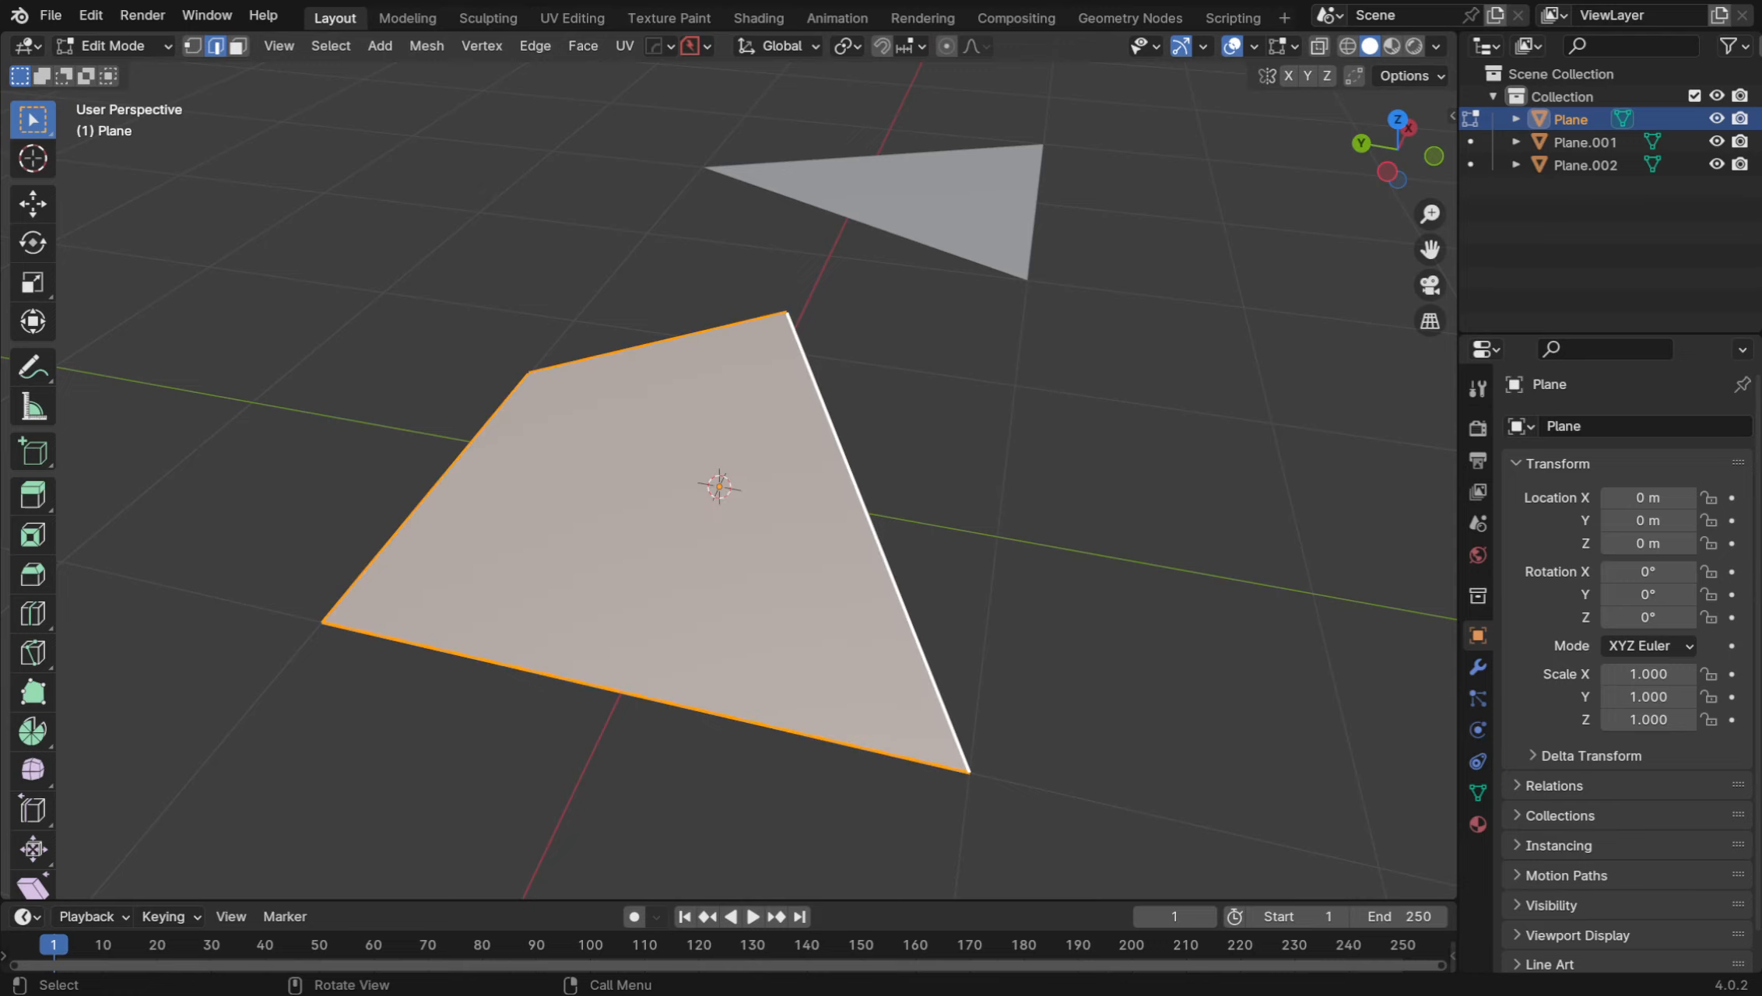
pyautogui.hotkey('alt', 'a')
# Select the raised corner vertex of the new quad and move it outward and down by about 1.23 m
pyautogui.moveTo(879, 545)
pyautogui.mouseDown(button='middle')
pyautogui.moveTo(786, 526)
pyautogui.moveTo(685, 420)
pyautogui.moveTo(727, 518)
pyautogui.moveTo(942, 401)
pyautogui.moveTo(817, 304)
pyautogui.moveTo(793, 234)
pyautogui.moveTo(798, 366)
pyautogui.moveTo(891, 490)
pyautogui.moveTo(868, 335)
pyautogui.moveTo(868, 451)
pyautogui.mouseUp(button='middle')
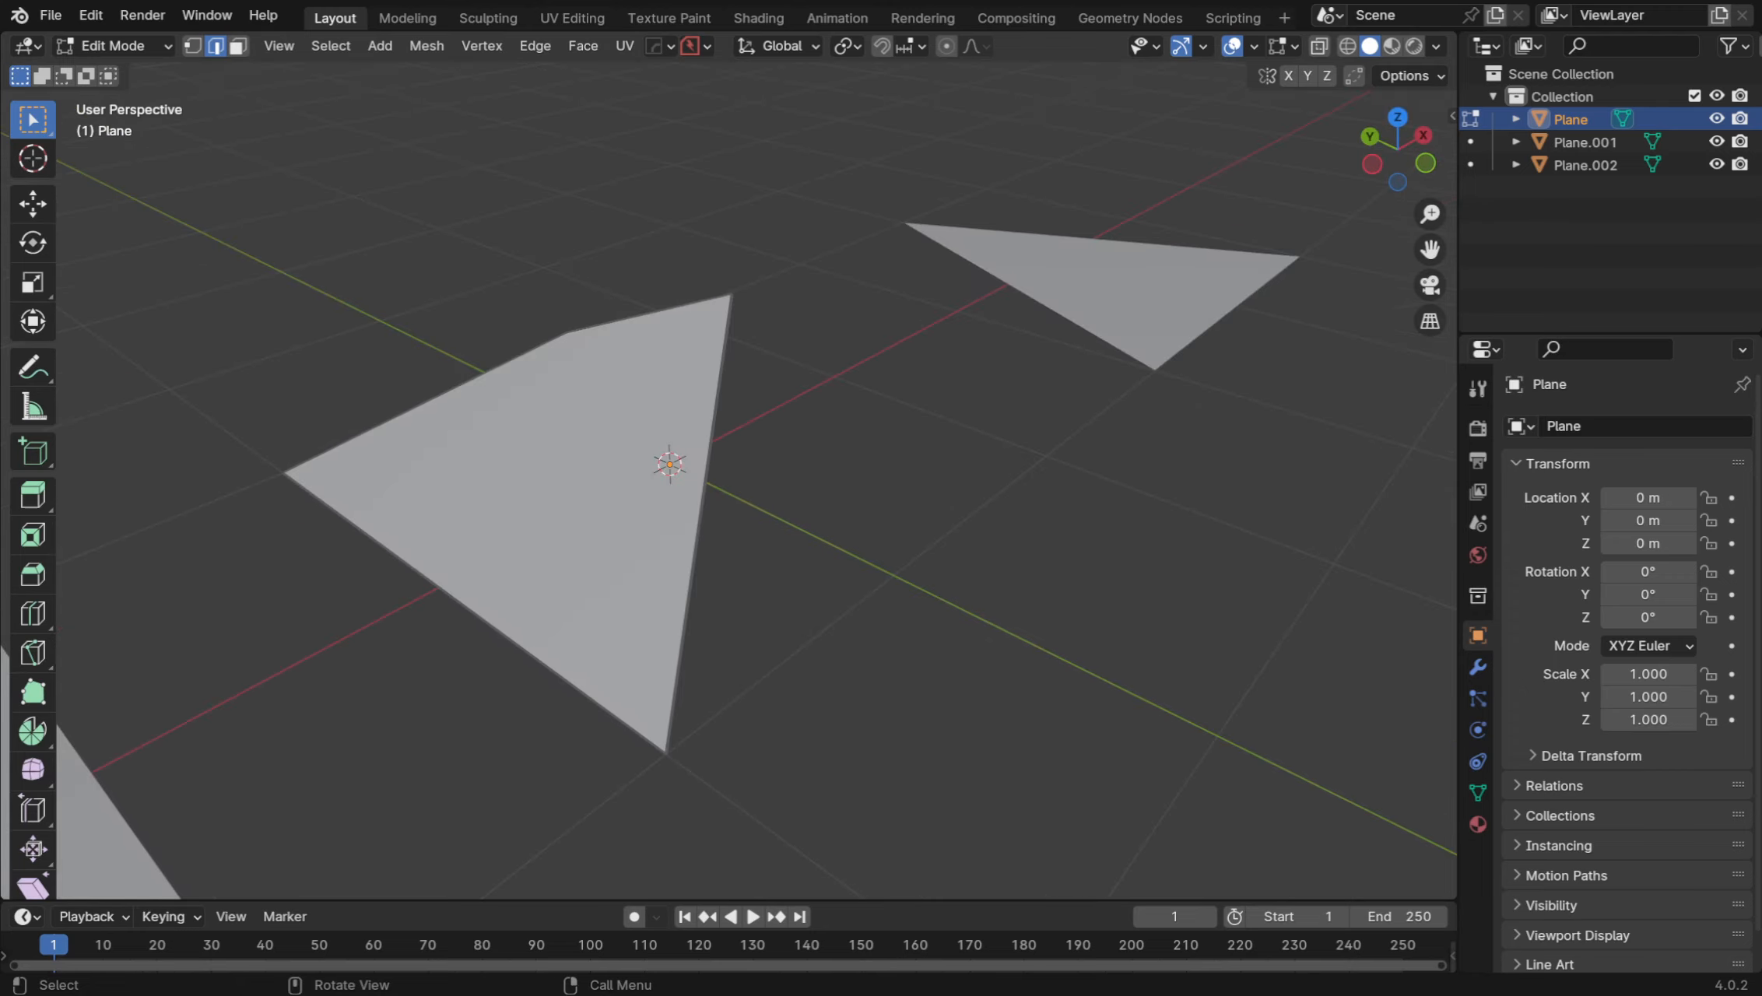
pyautogui.hotkey('ctrl', 'Tab')
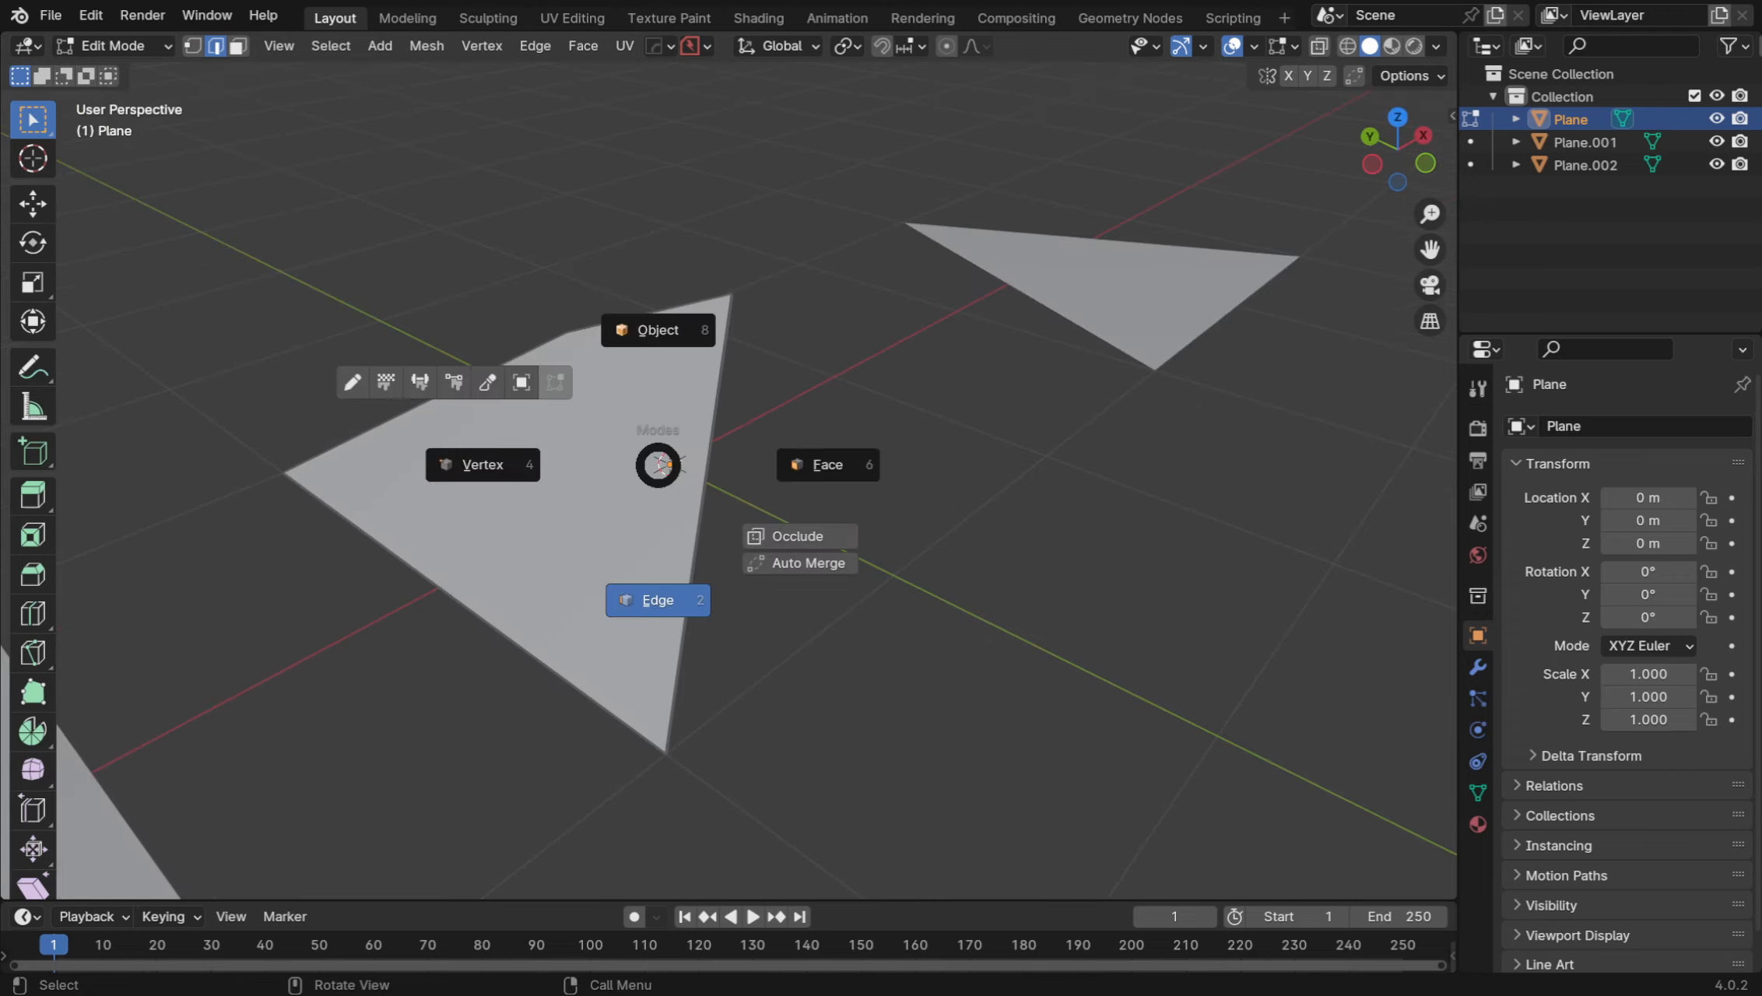
pyautogui.press('4')
pyautogui.moveTo(868, 451); pyautogui.dragTo(833, 444, button='middle')
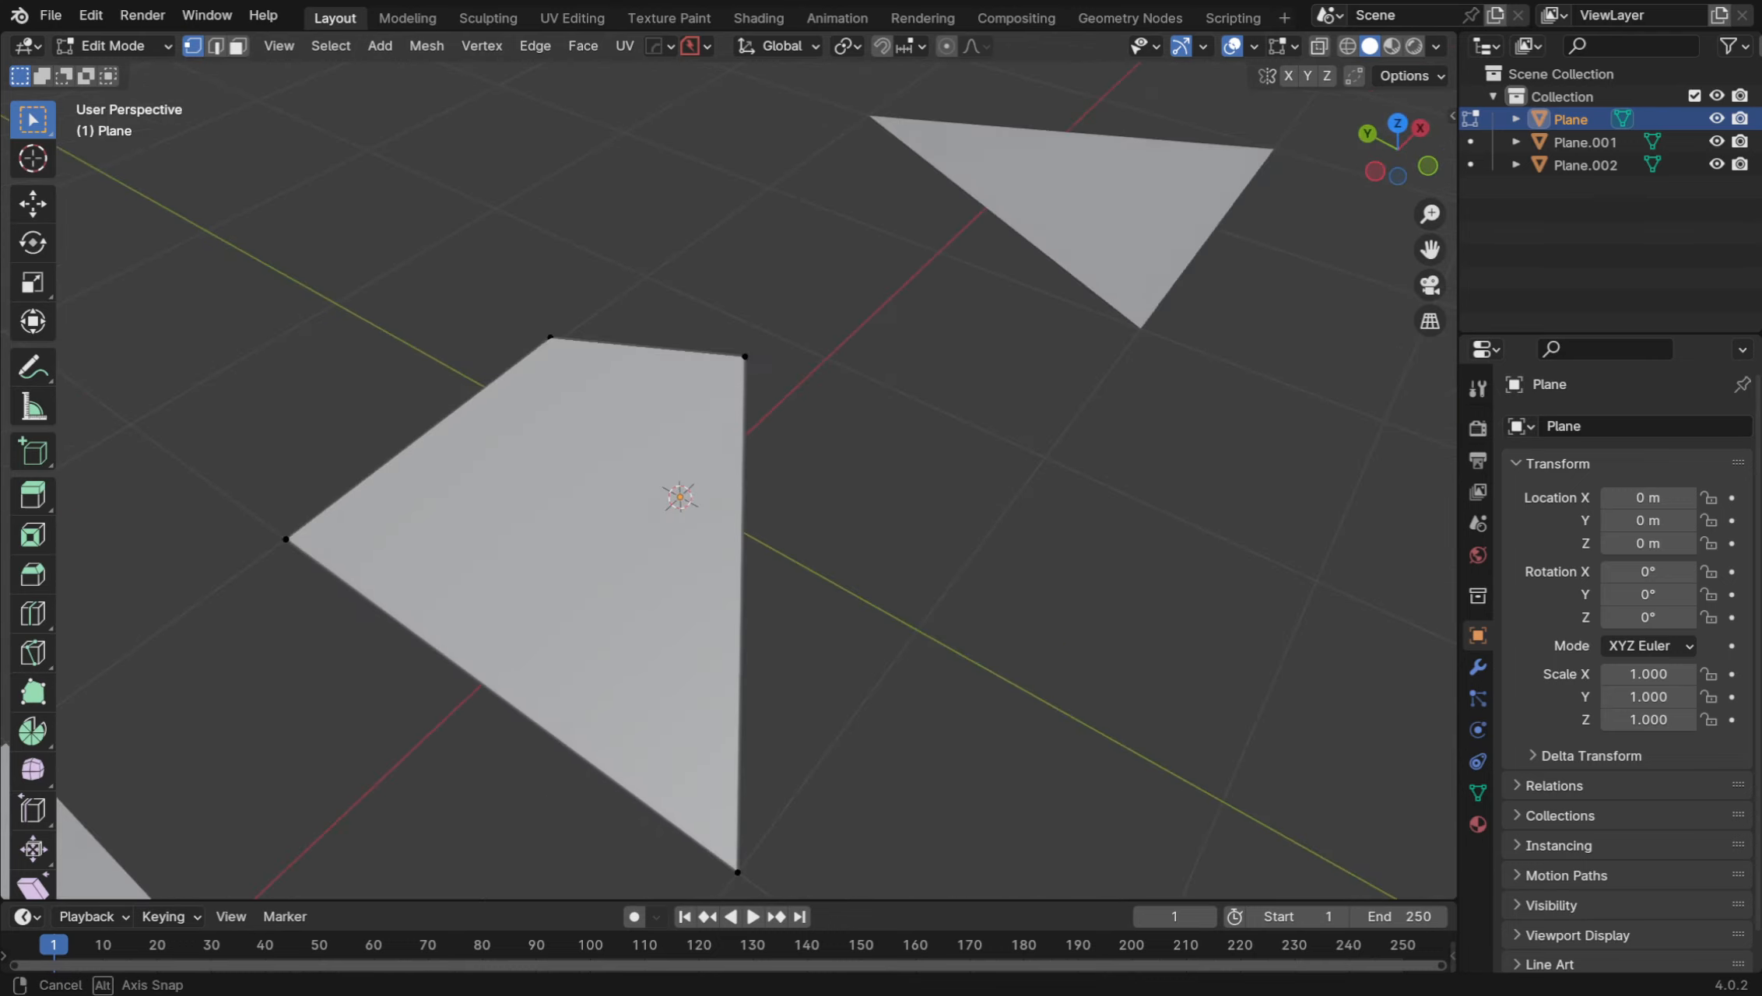
pyautogui.moveTo(708, 323); pyautogui.dragTo(863, 493)
pyautogui.moveTo(863, 492); pyautogui.dragTo(629, 274, button='middle')
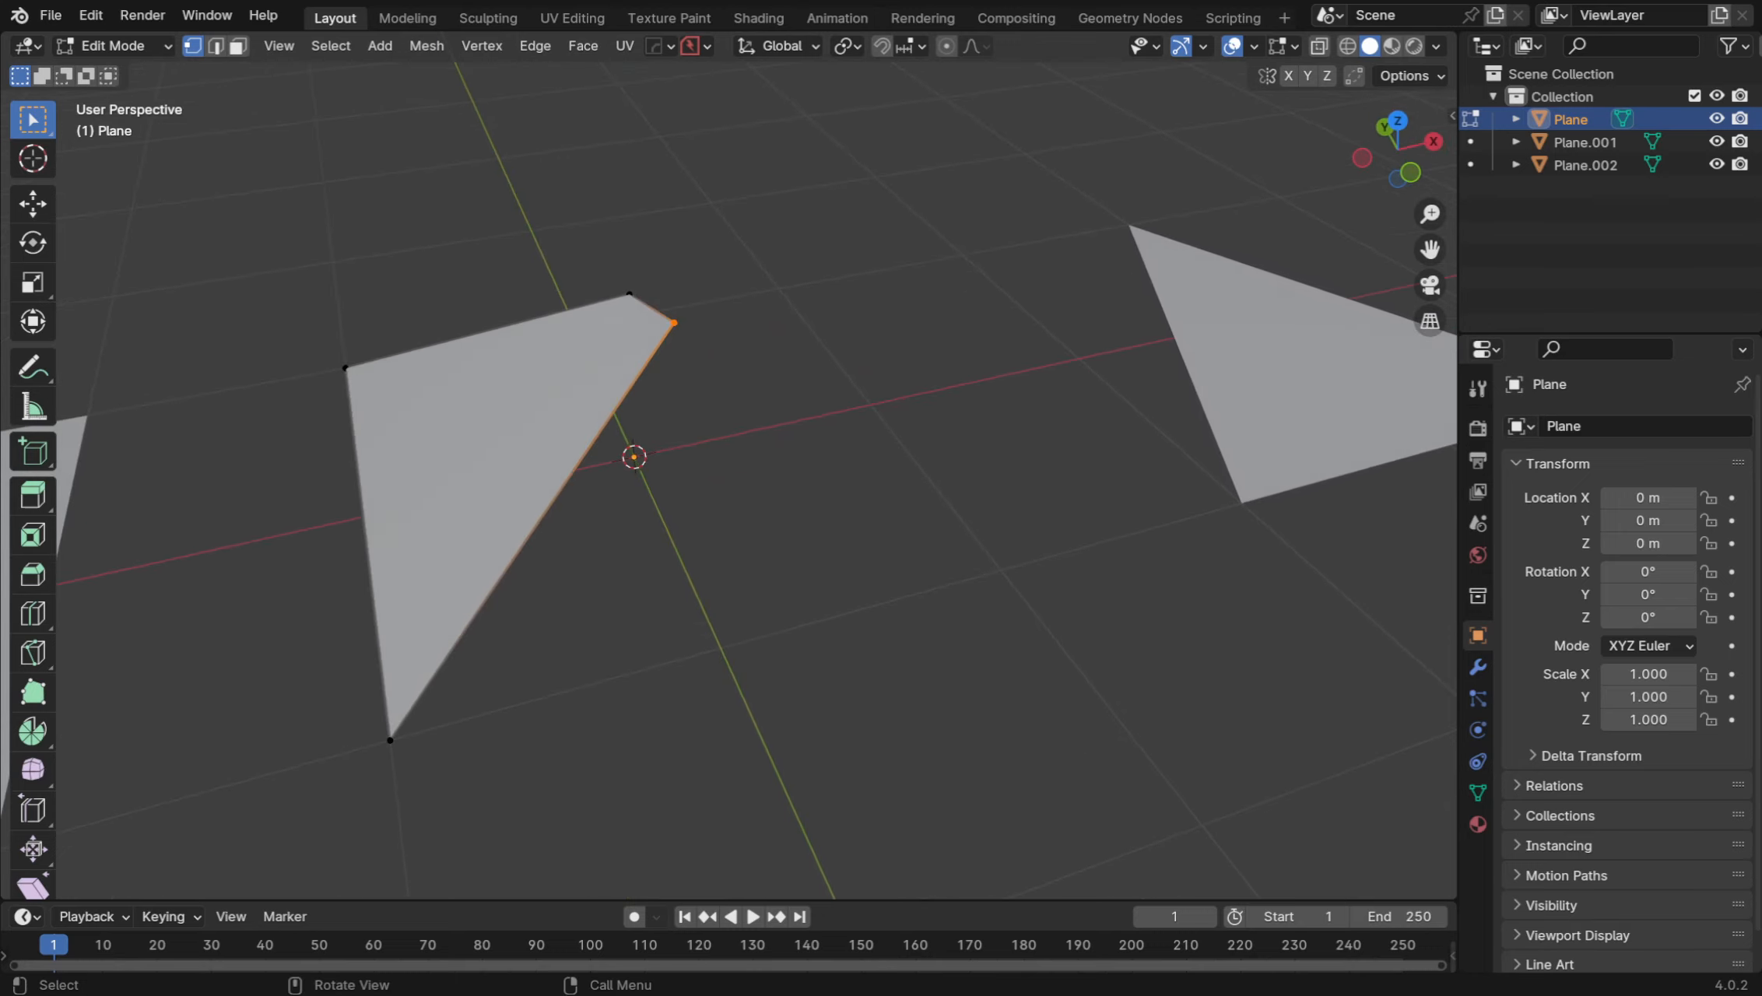
pyautogui.press('g')
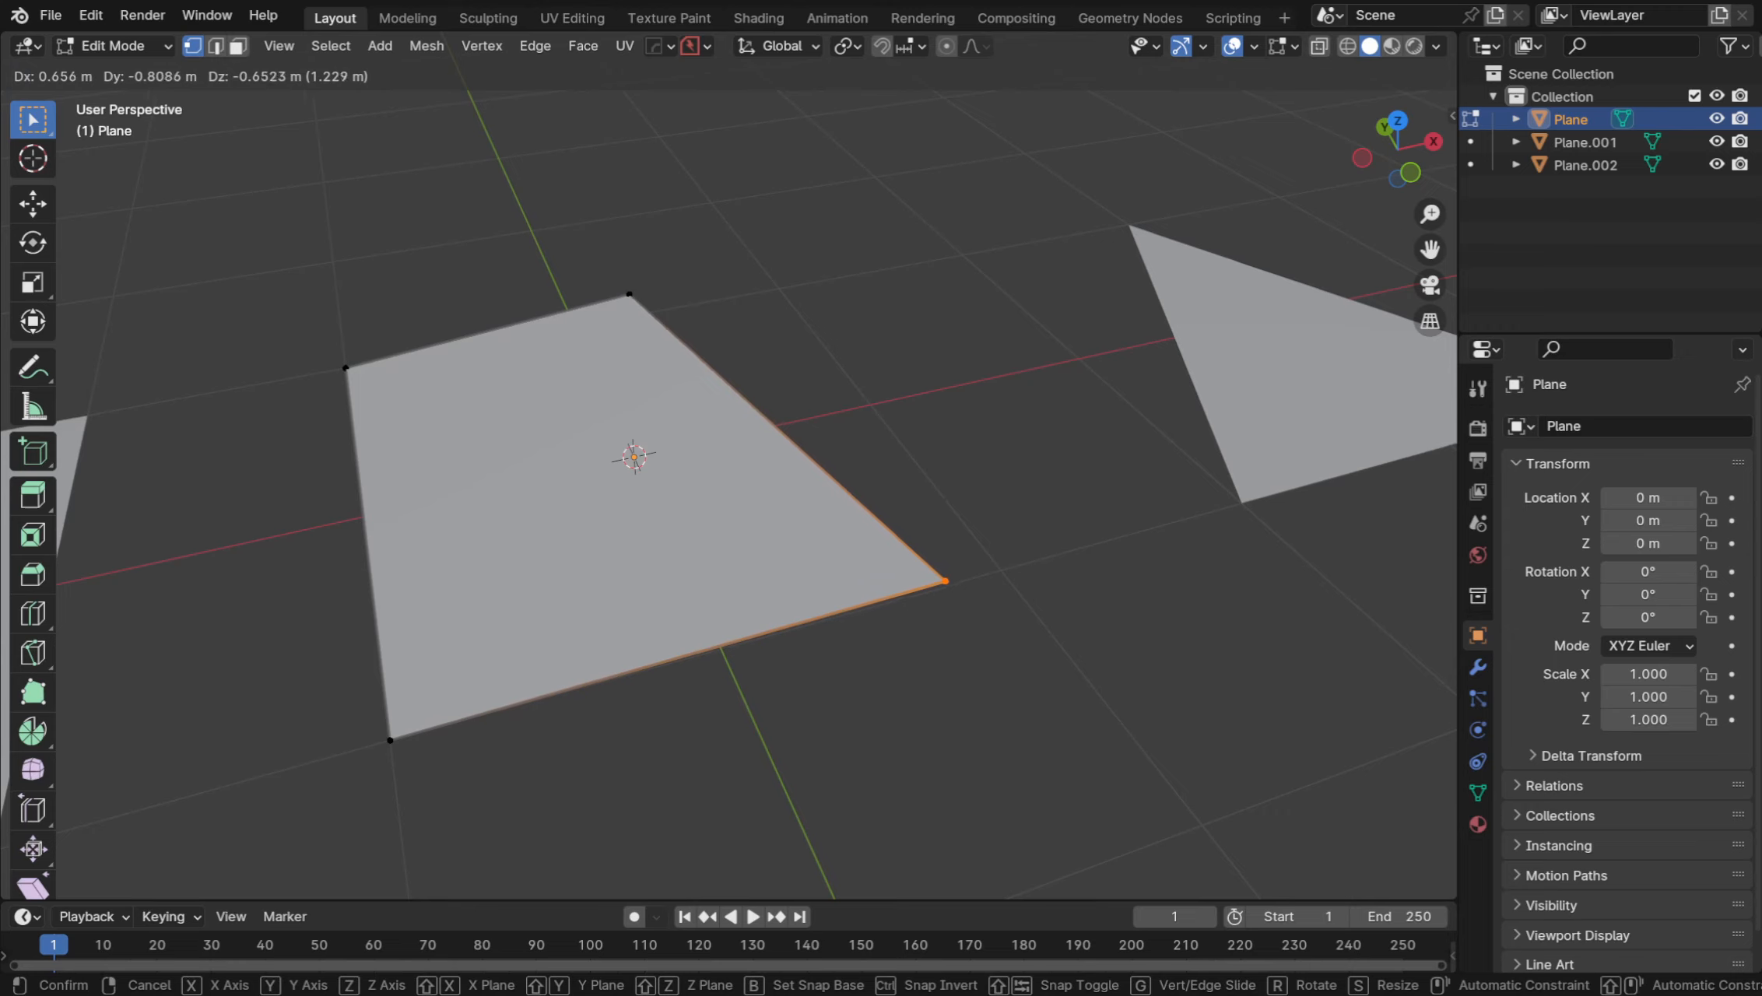
pyautogui.click(944, 582)
# Move the same corner vertex back inward so the quad bends across its diagonal
pyautogui.moveTo(944, 582); pyautogui.dragTo(809, 640, button='middle')
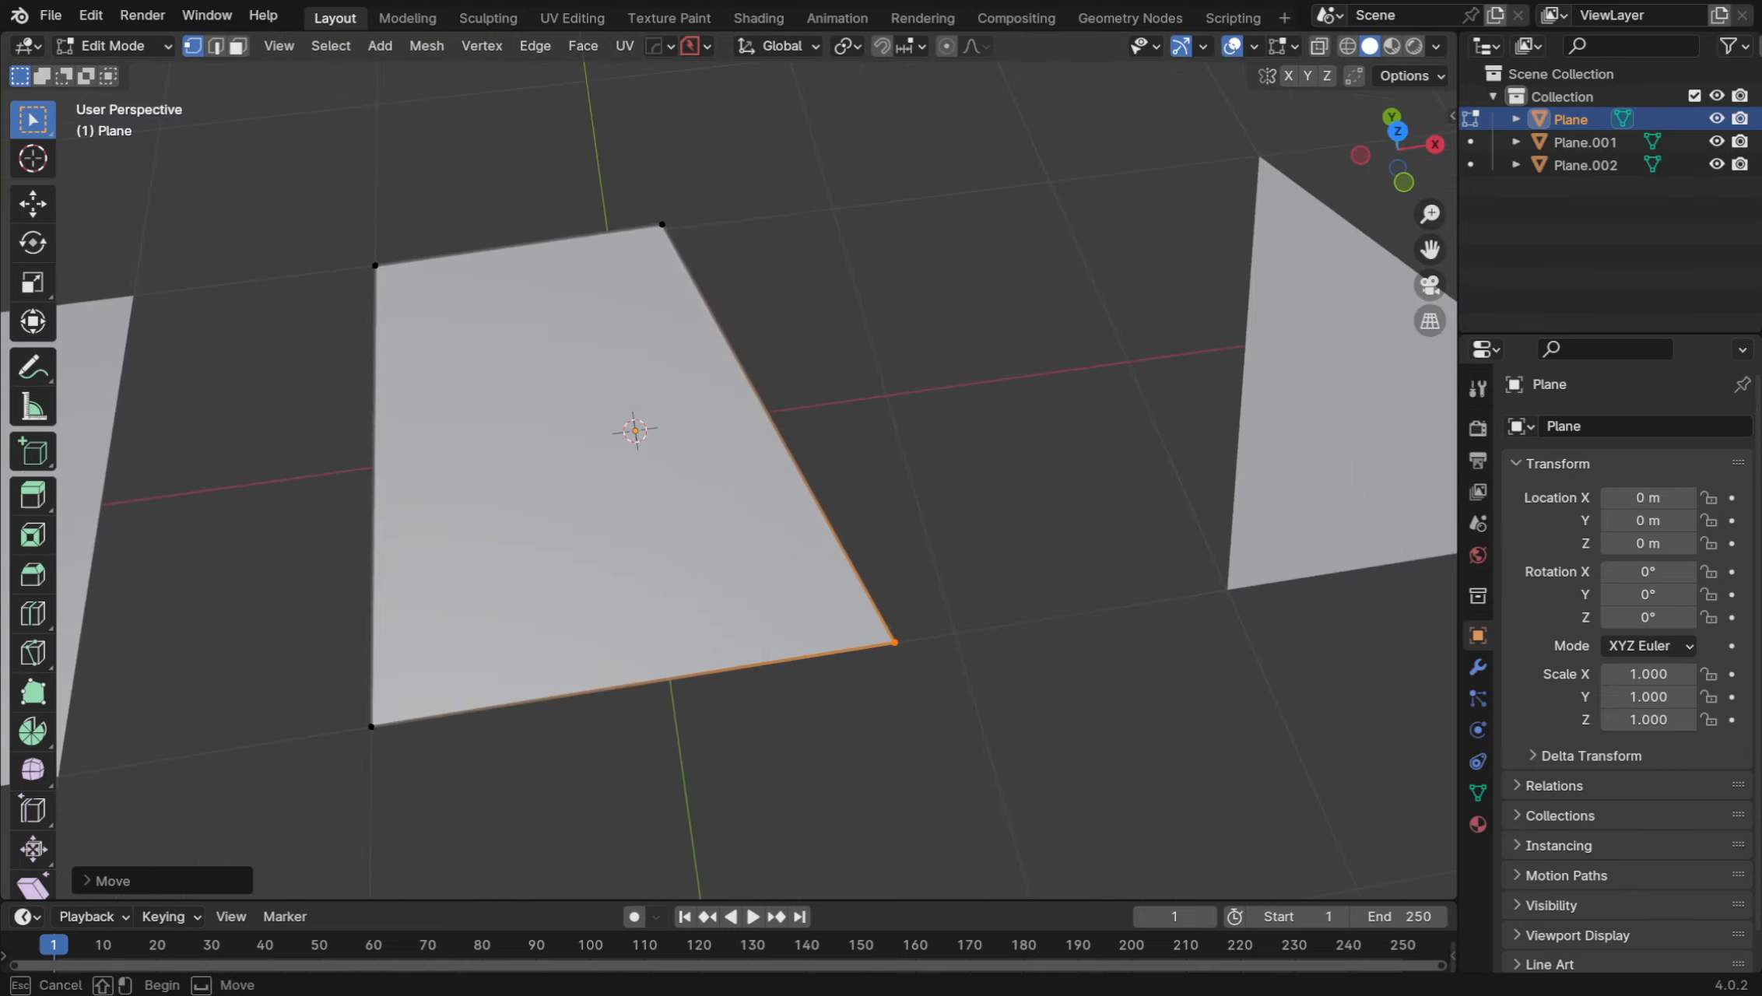
pyautogui.press('g')
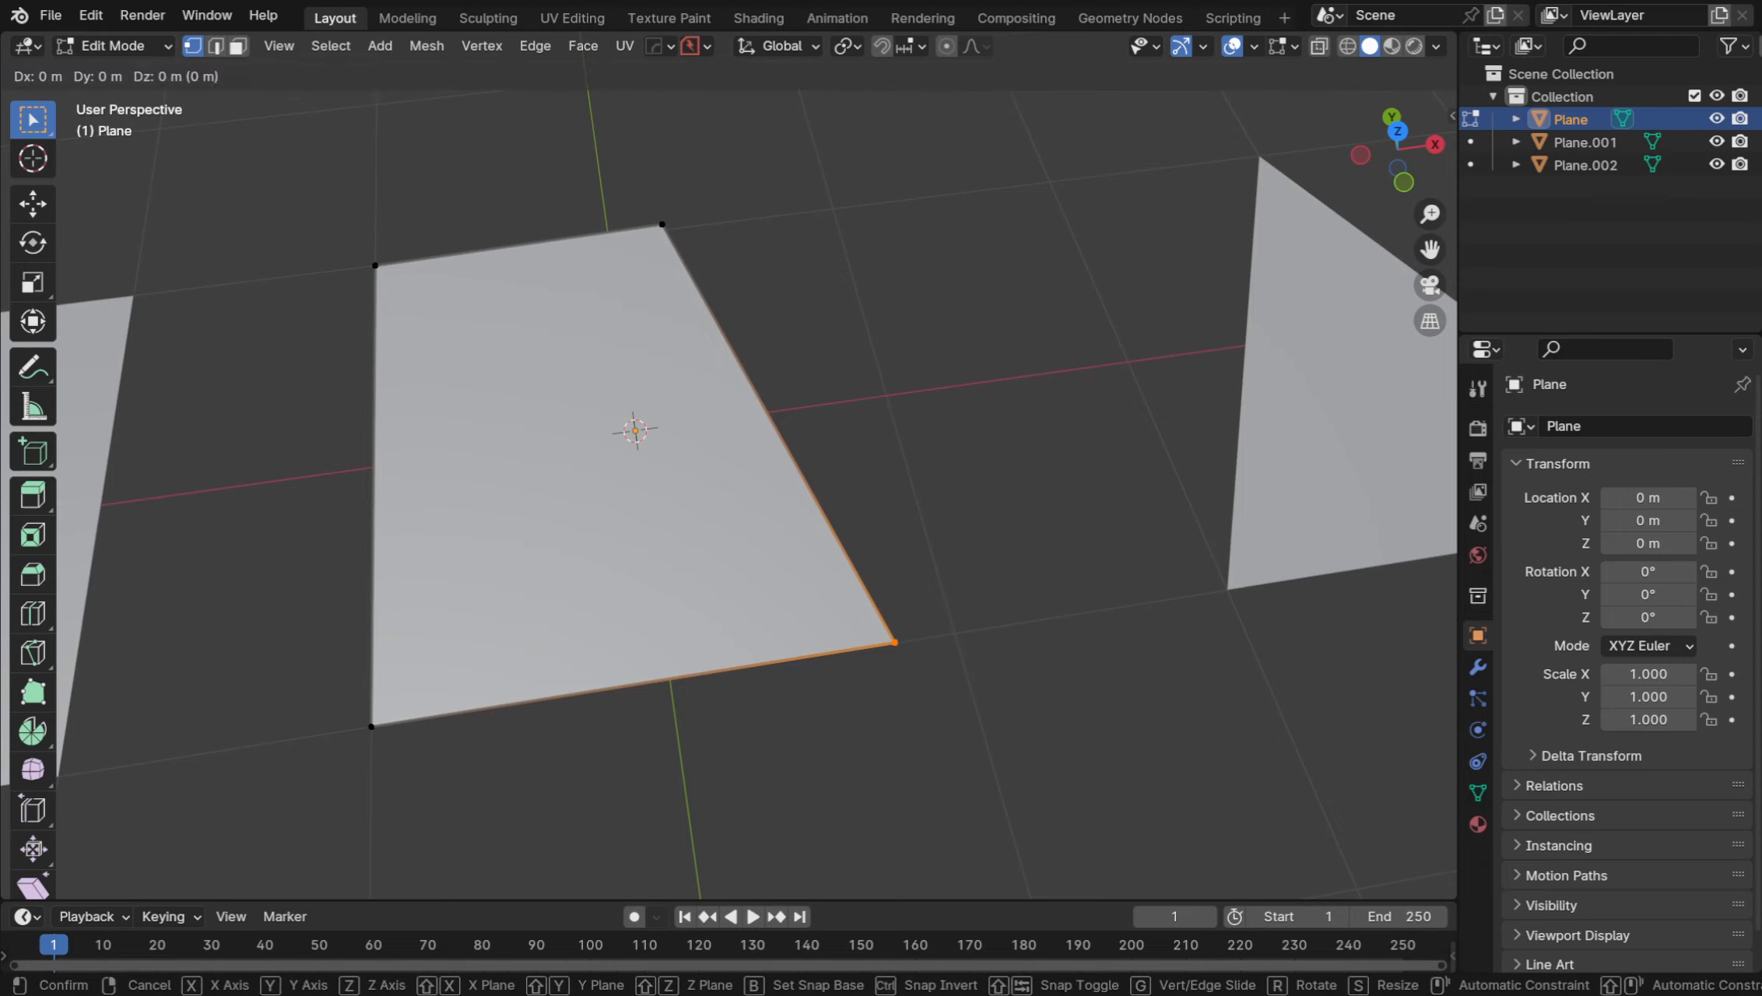
pyautogui.press('Return')
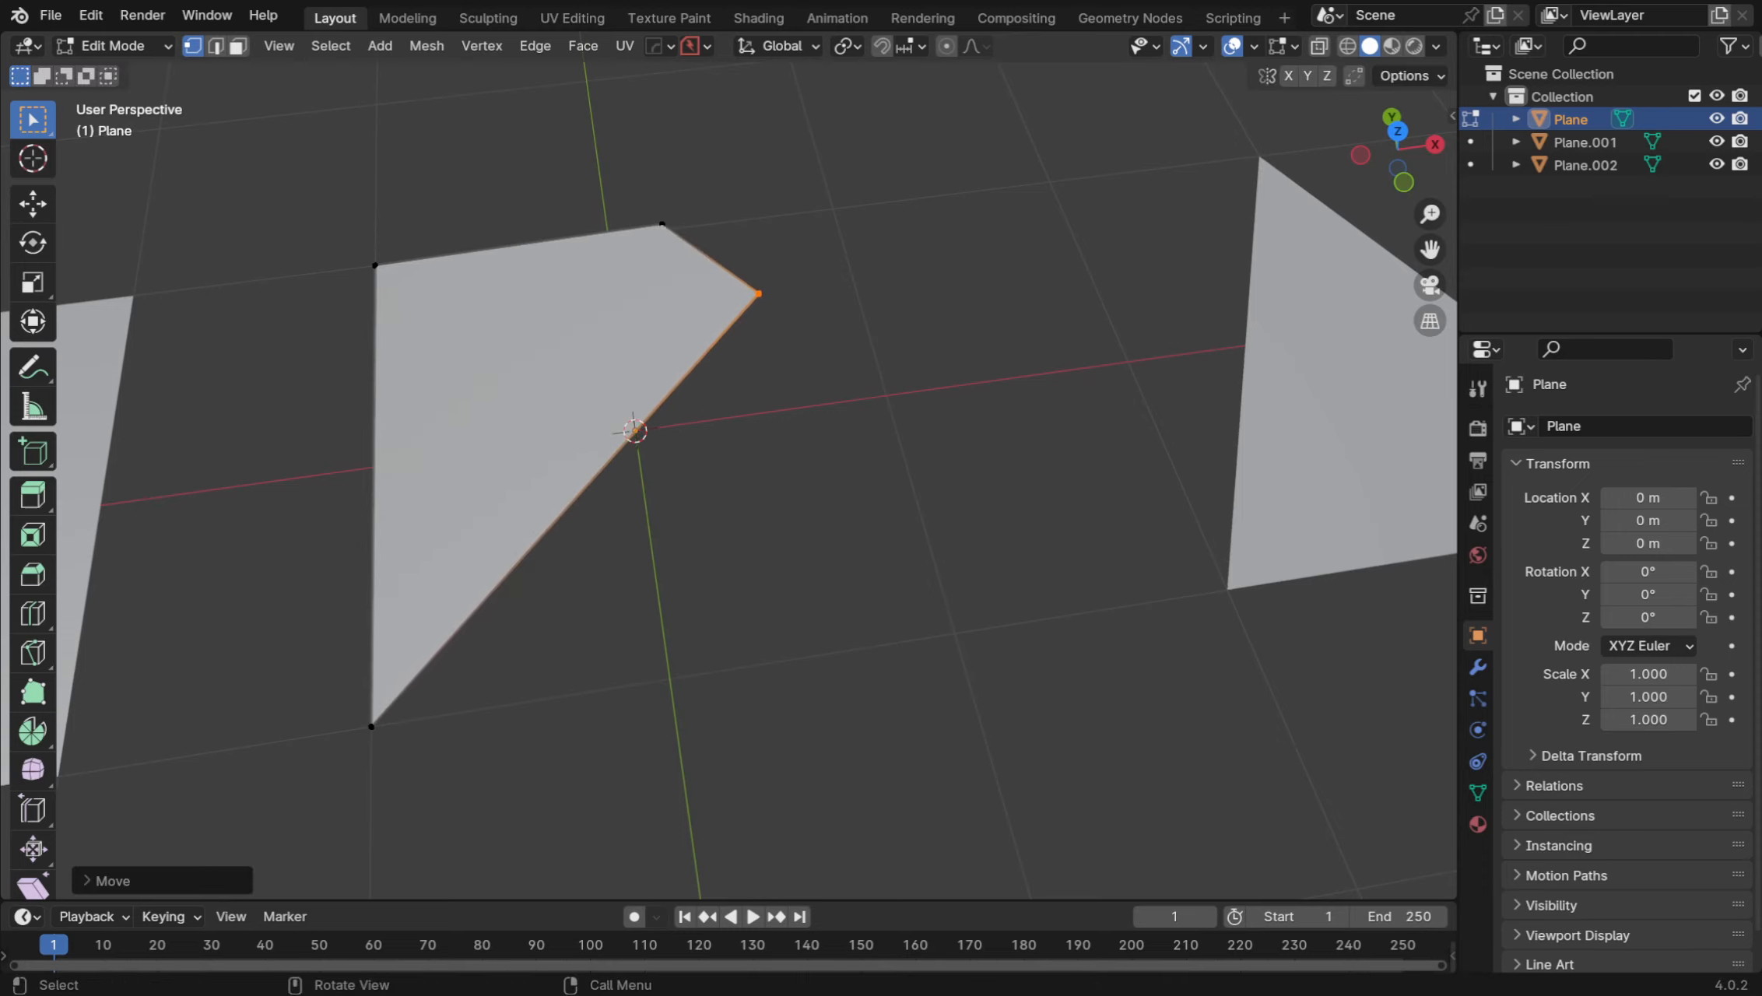
# Switch the bent quad to Object Mode and apply Shade Smooth to it
pyautogui.hotkey('ctrl', 'Tab')
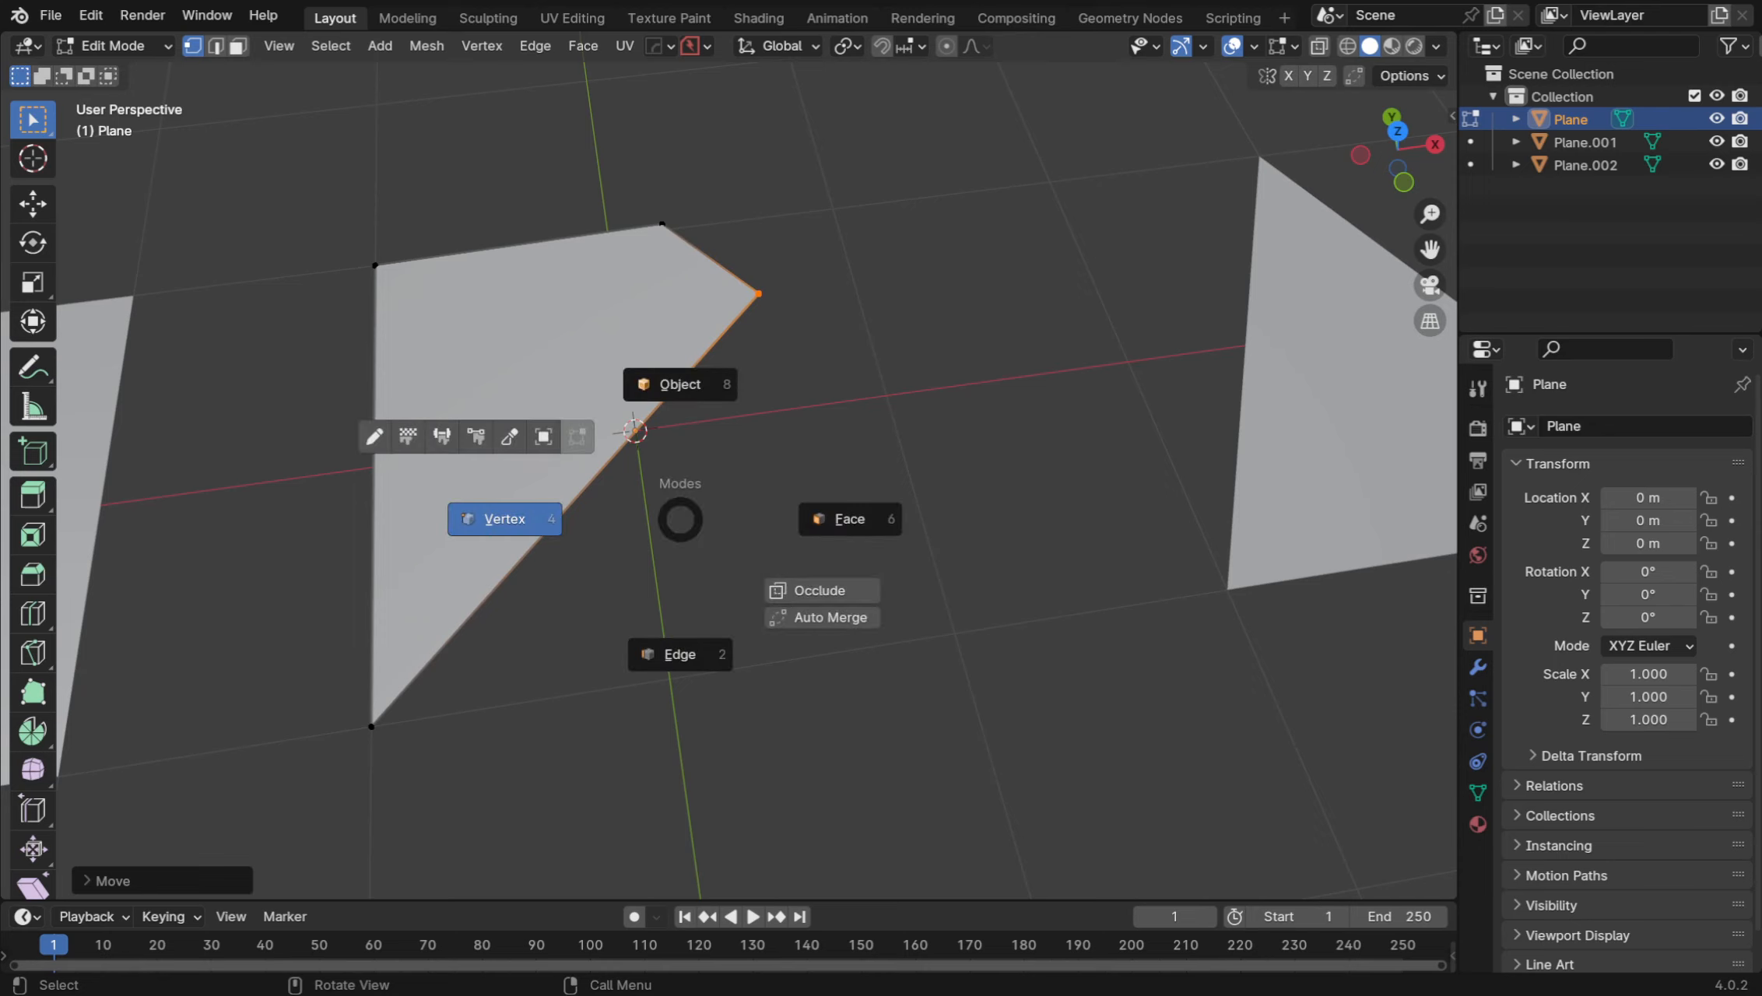
pyautogui.click(635, 431)
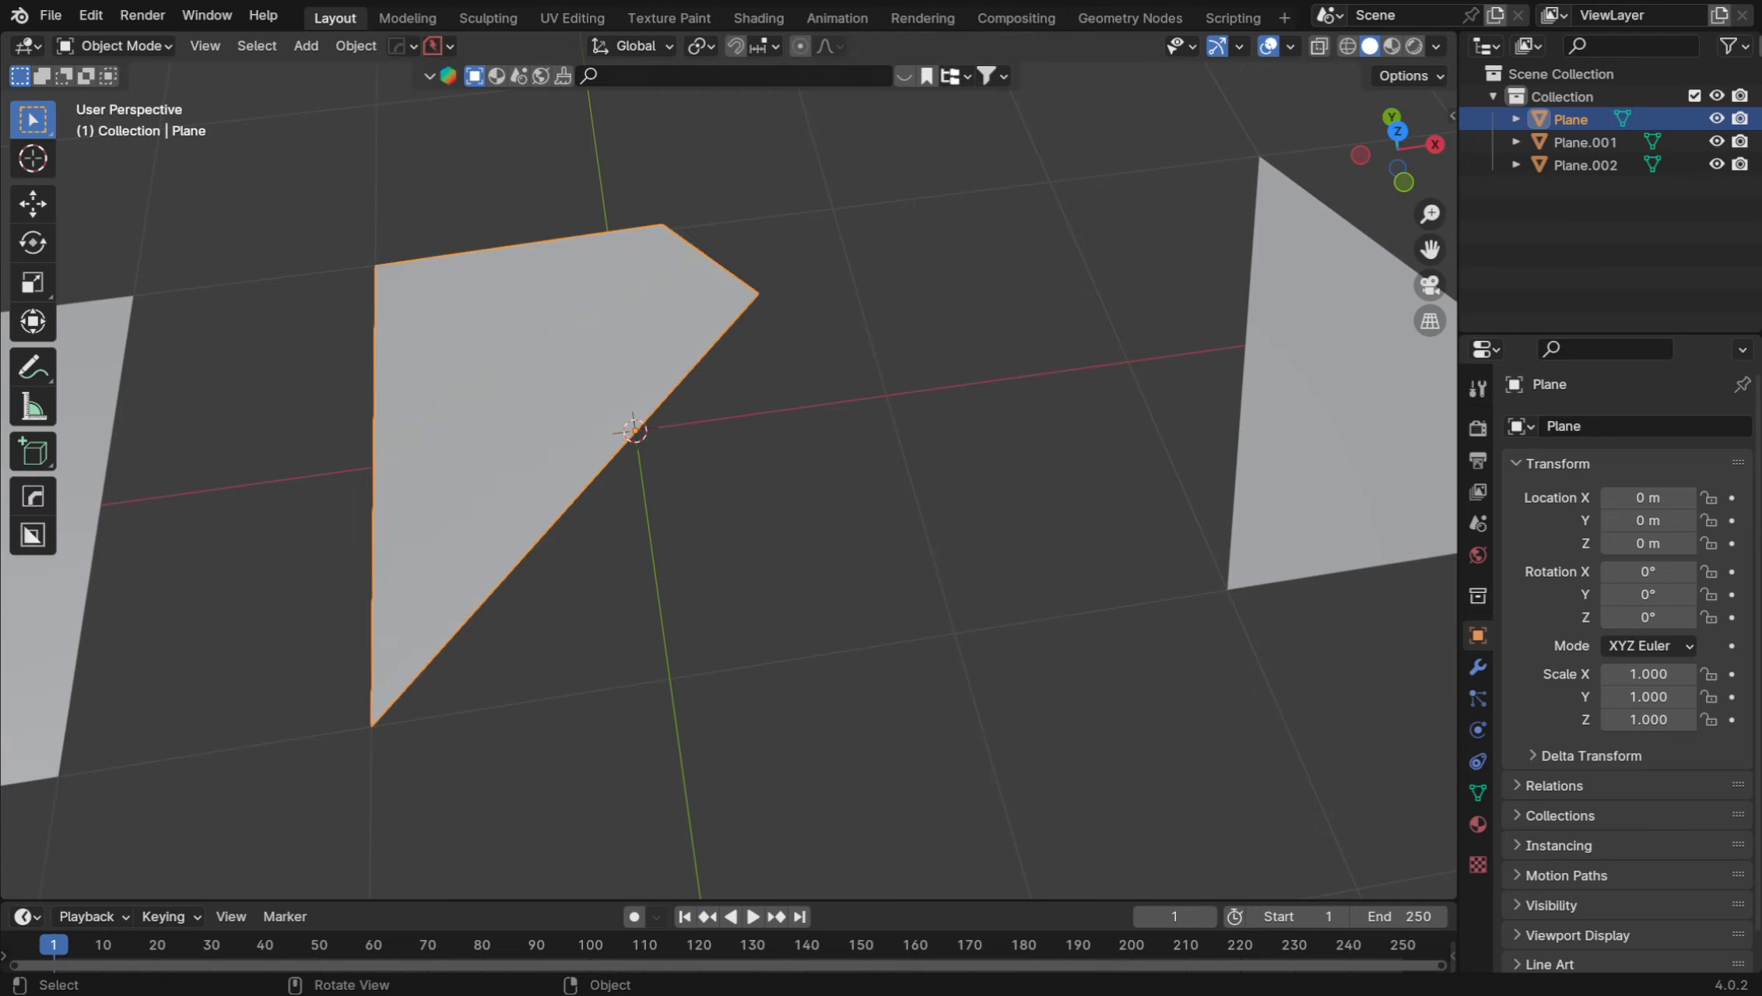
pyautogui.rightClick(635, 430)
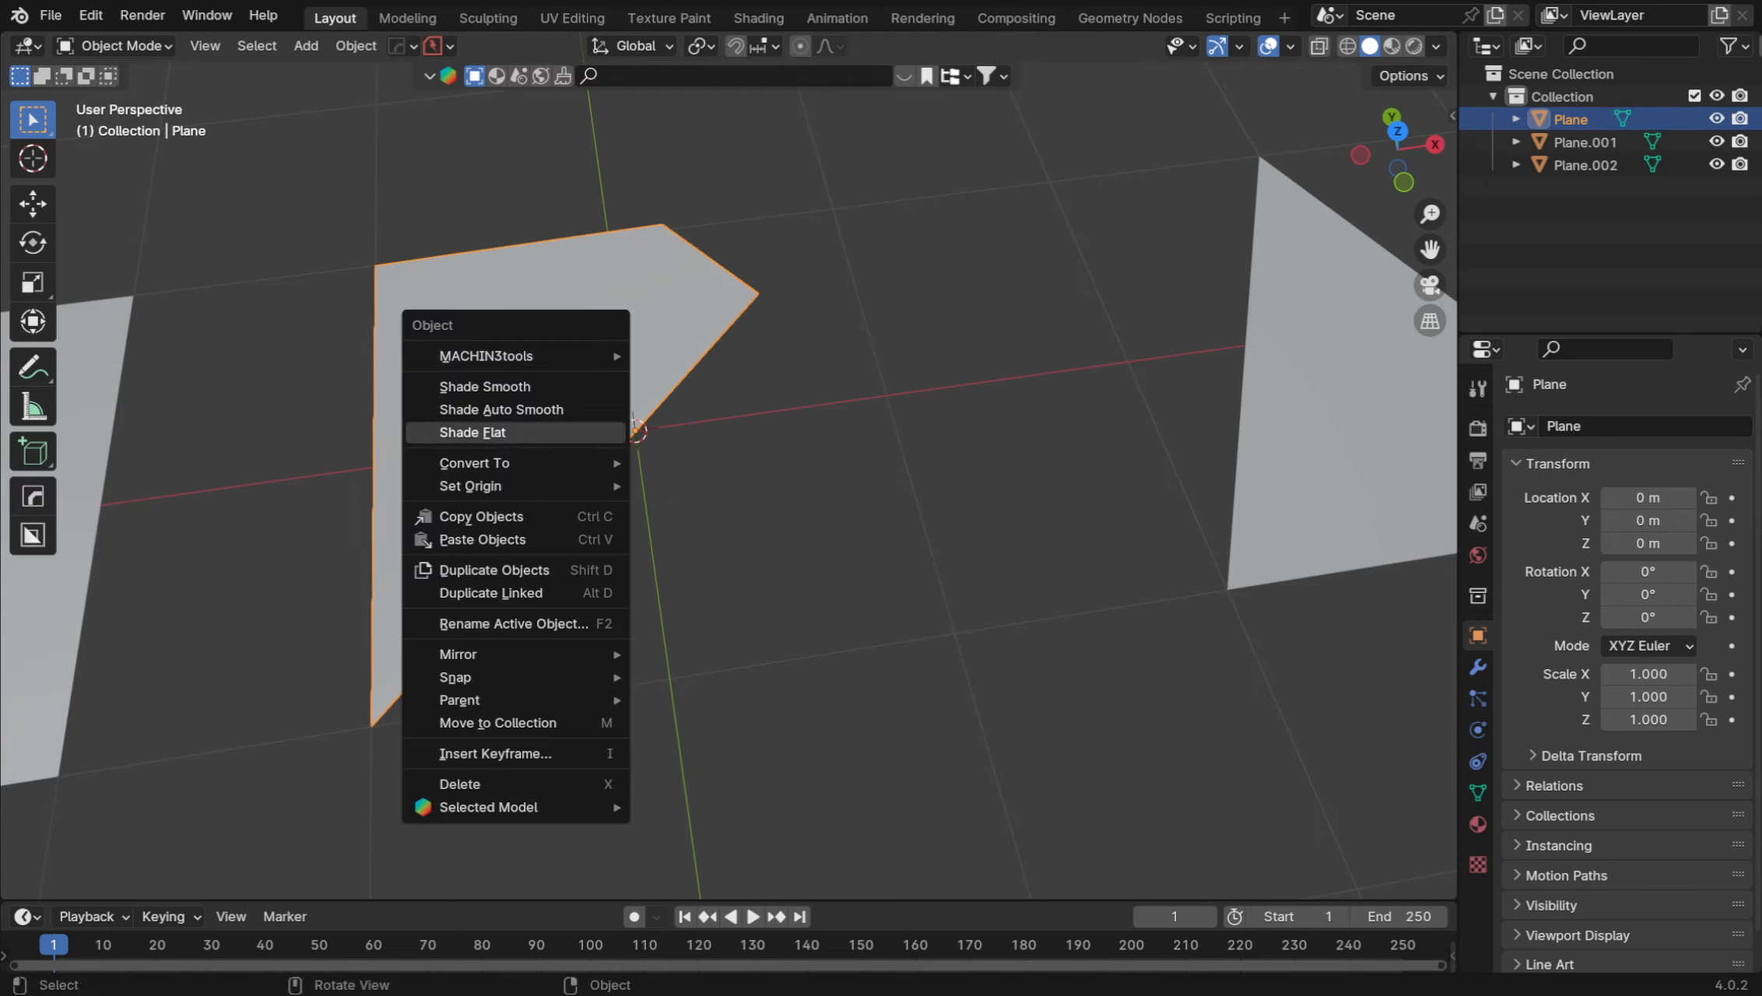
pyautogui.press('Return')
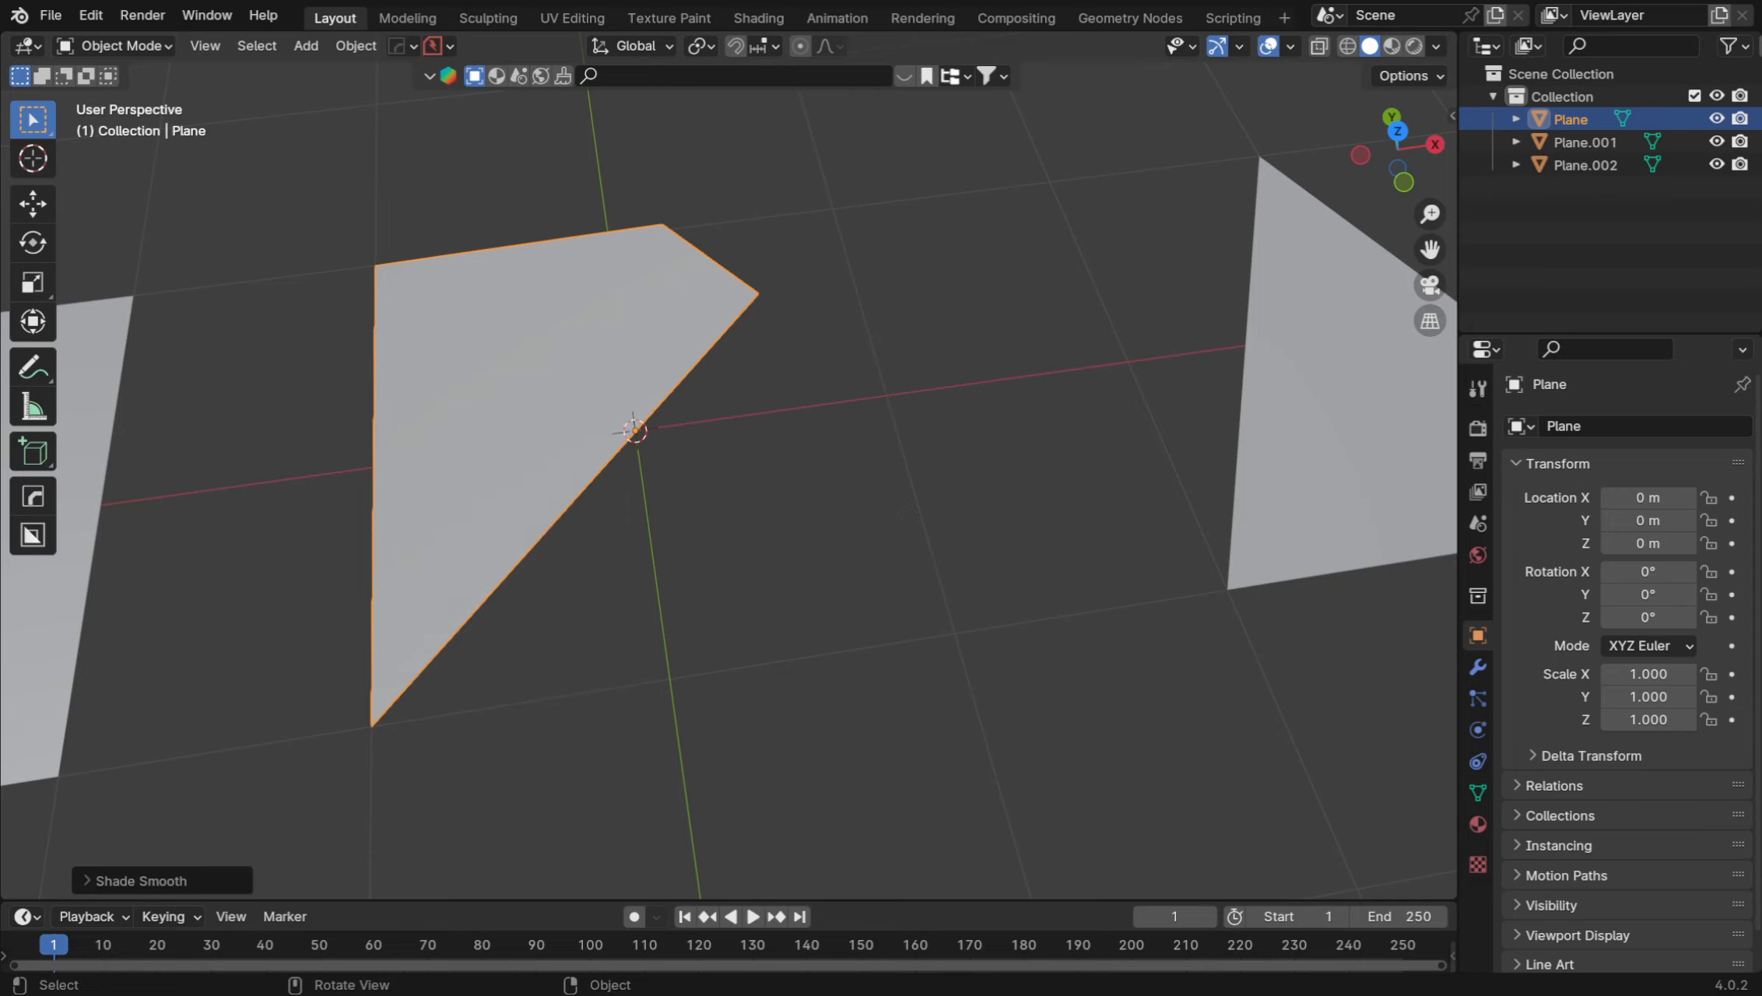
pyautogui.moveTo(635, 430); pyautogui.dragTo(708, 286, button='middle')
pyautogui.rightClick(455, 526)
pyautogui.click(456, 549)
pyautogui.click(1291, 46)
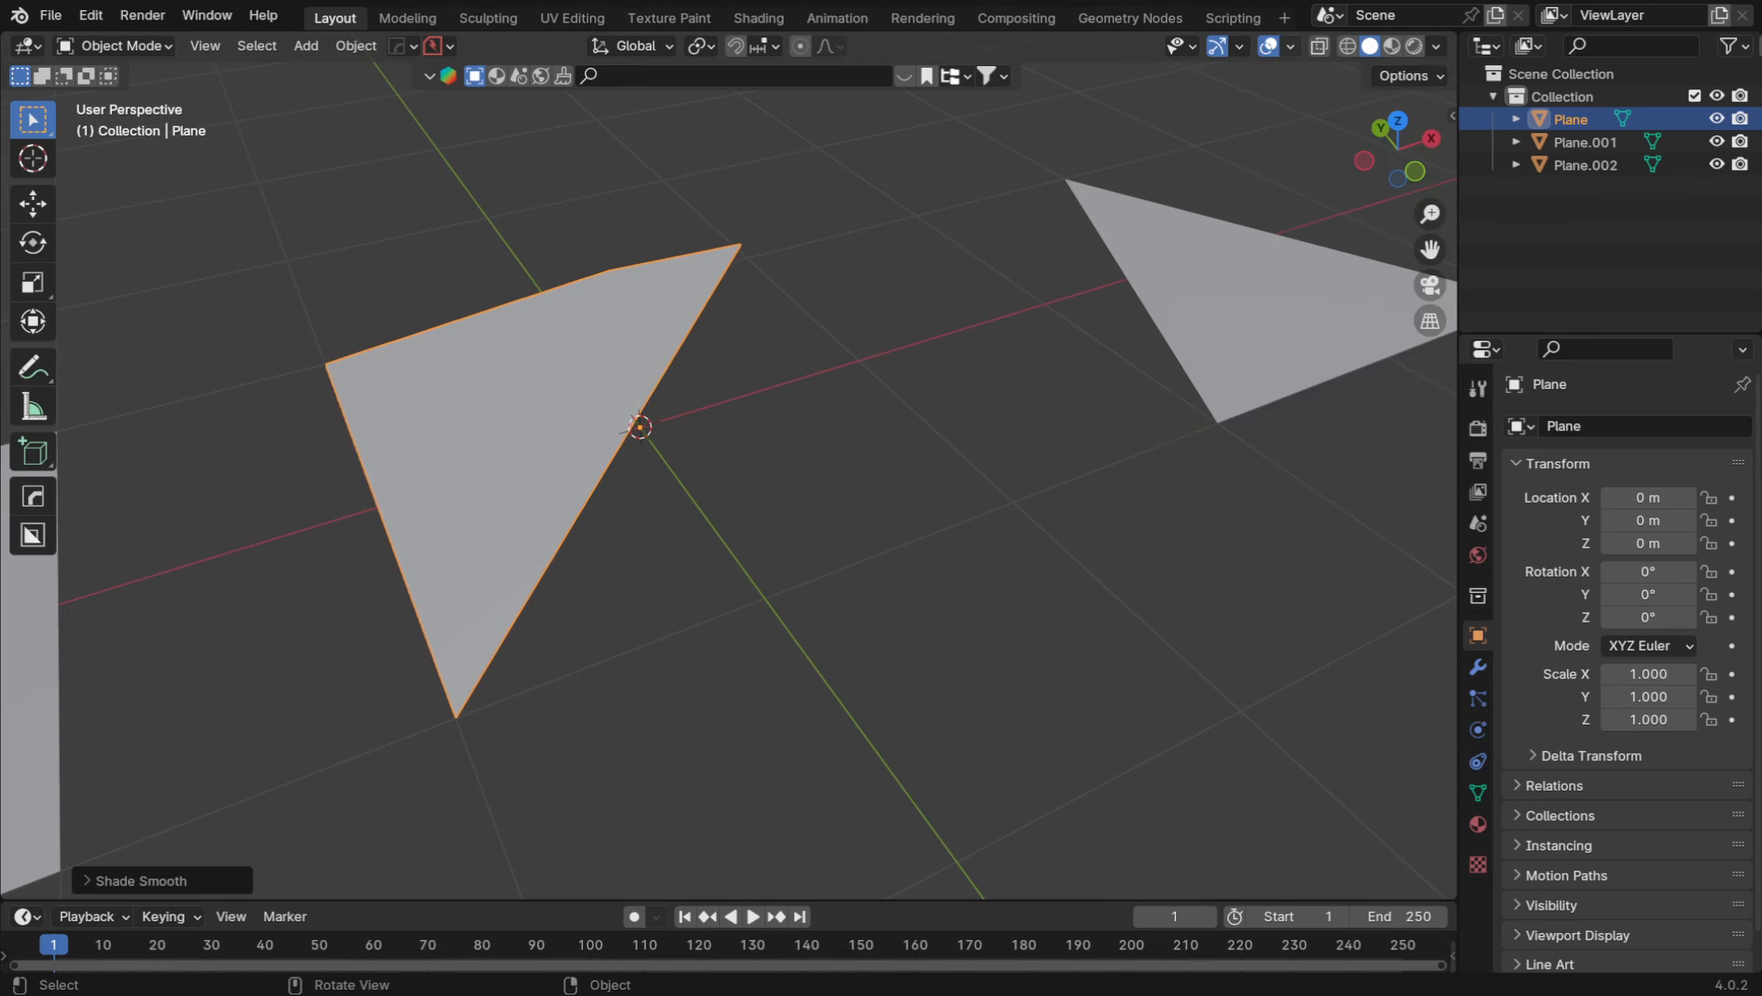
pyautogui.click(1436, 45)
# Display the bent quad's split normals in vertex editing, examine them from several angles, and hide them again
pyautogui.press('Tab')
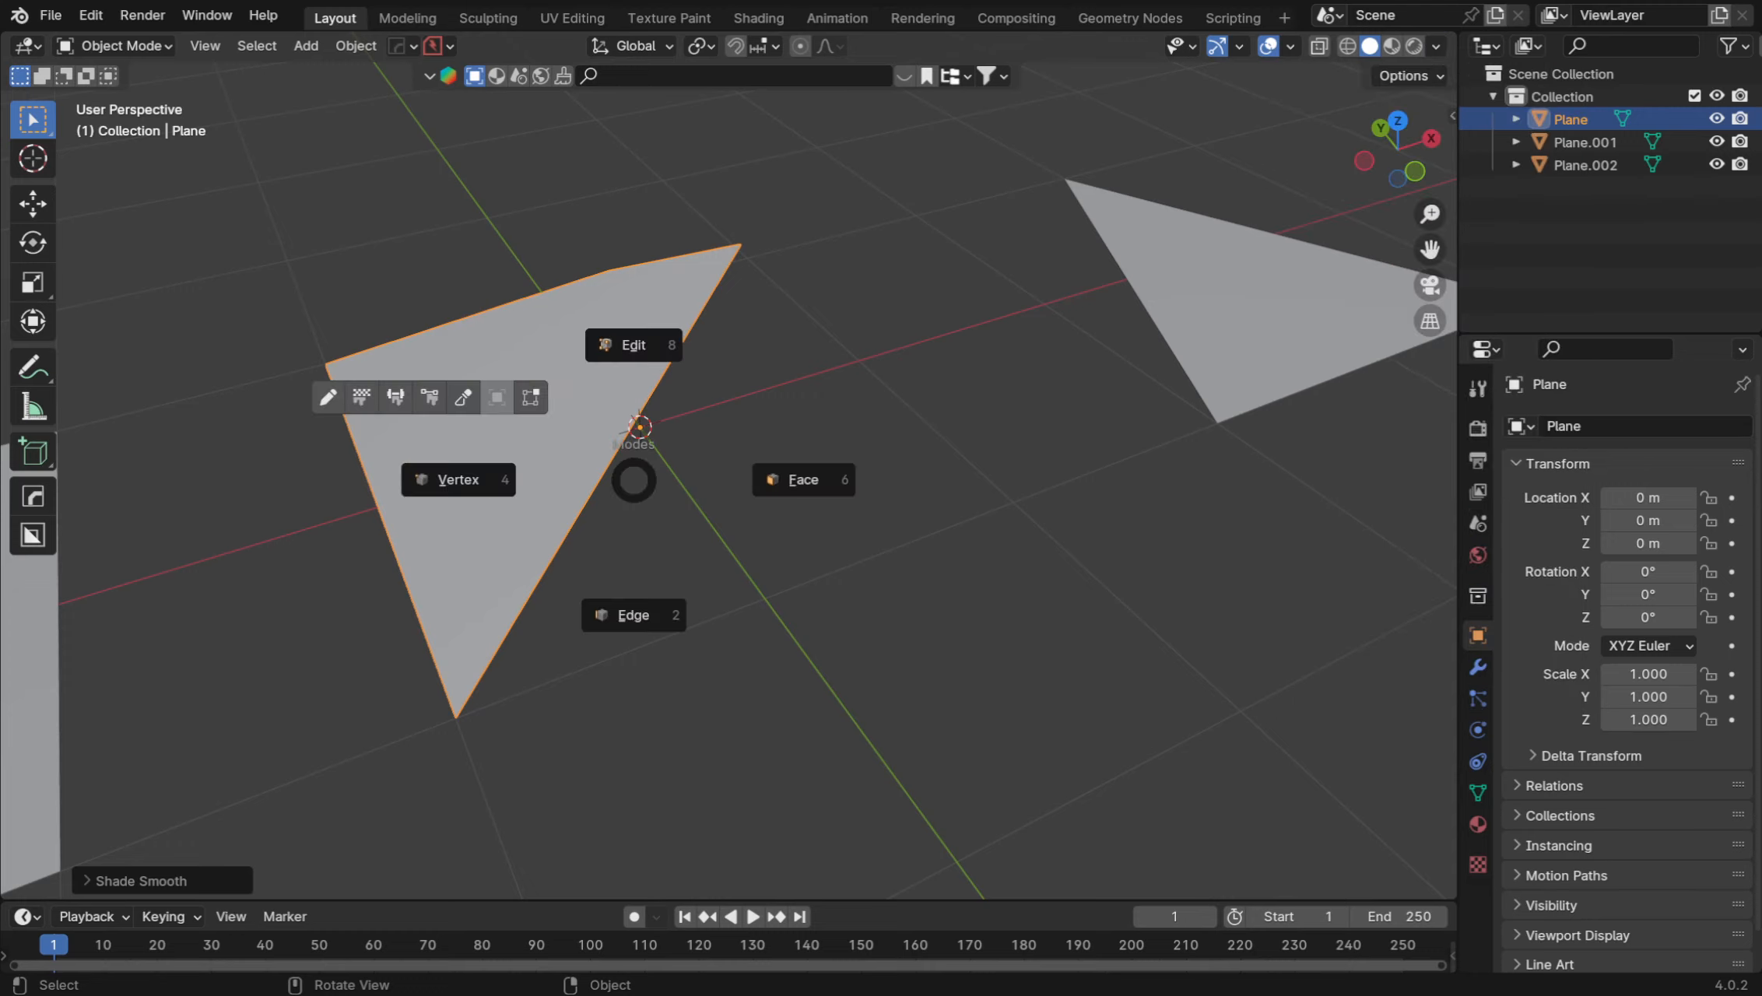
pyautogui.press('4')
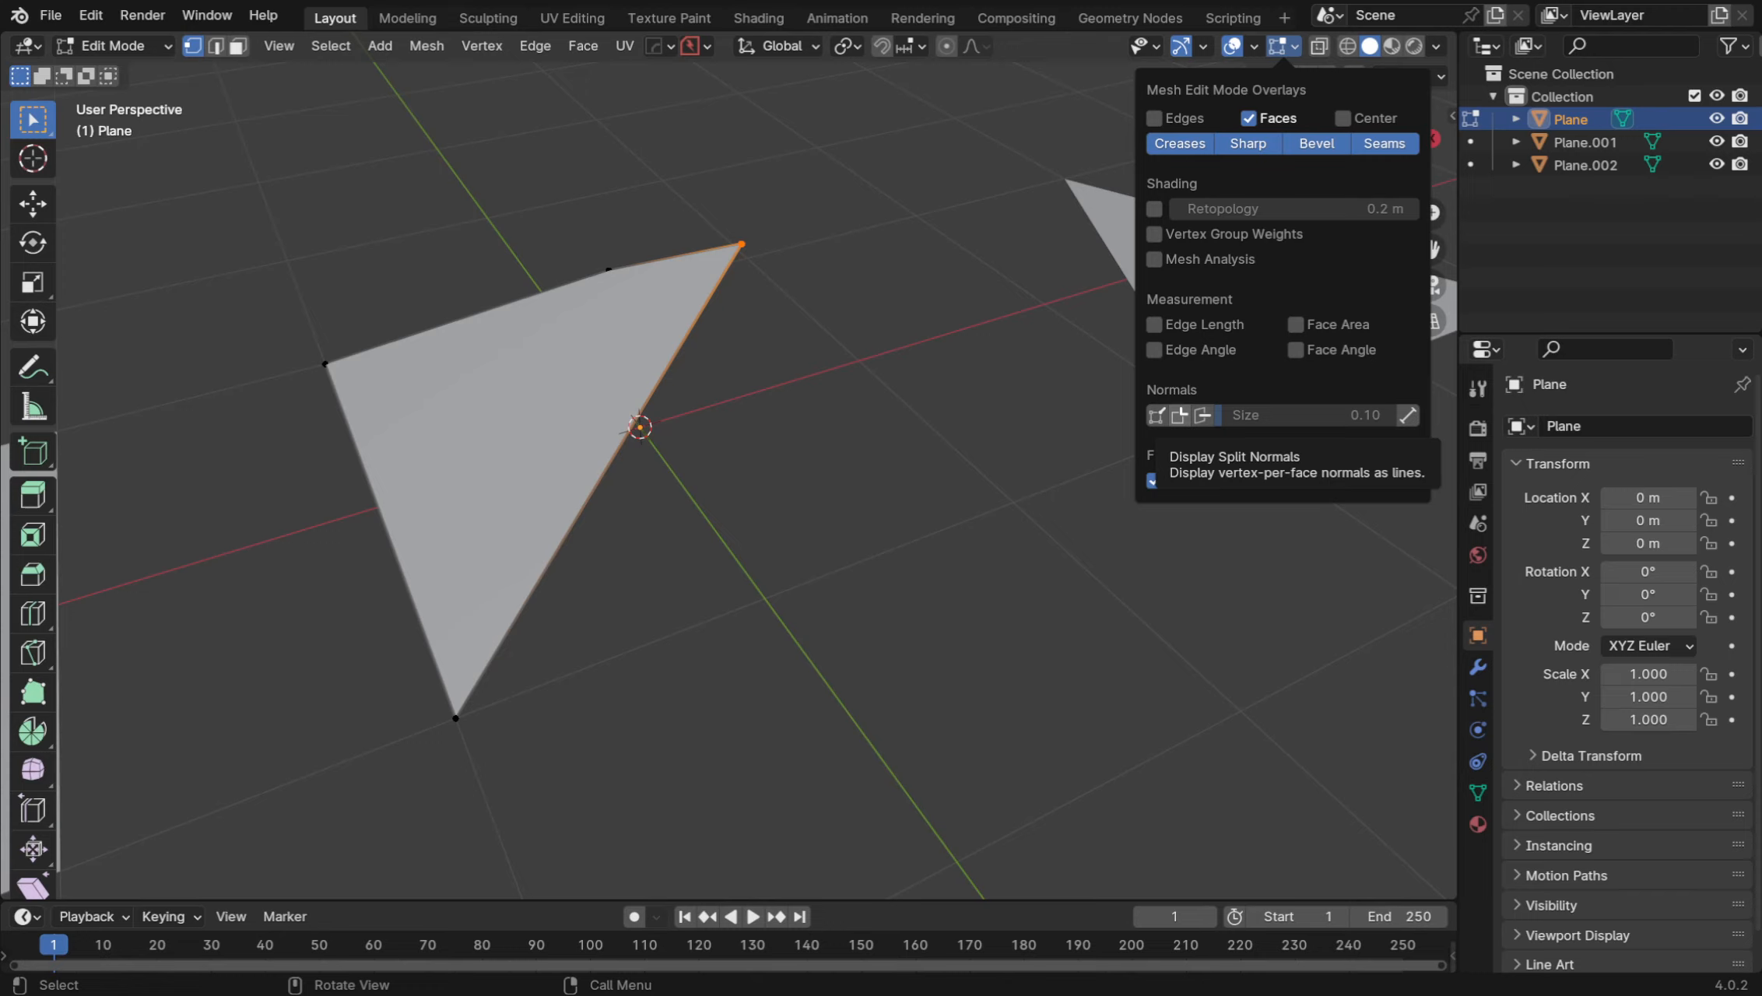
pyautogui.click(1179, 415)
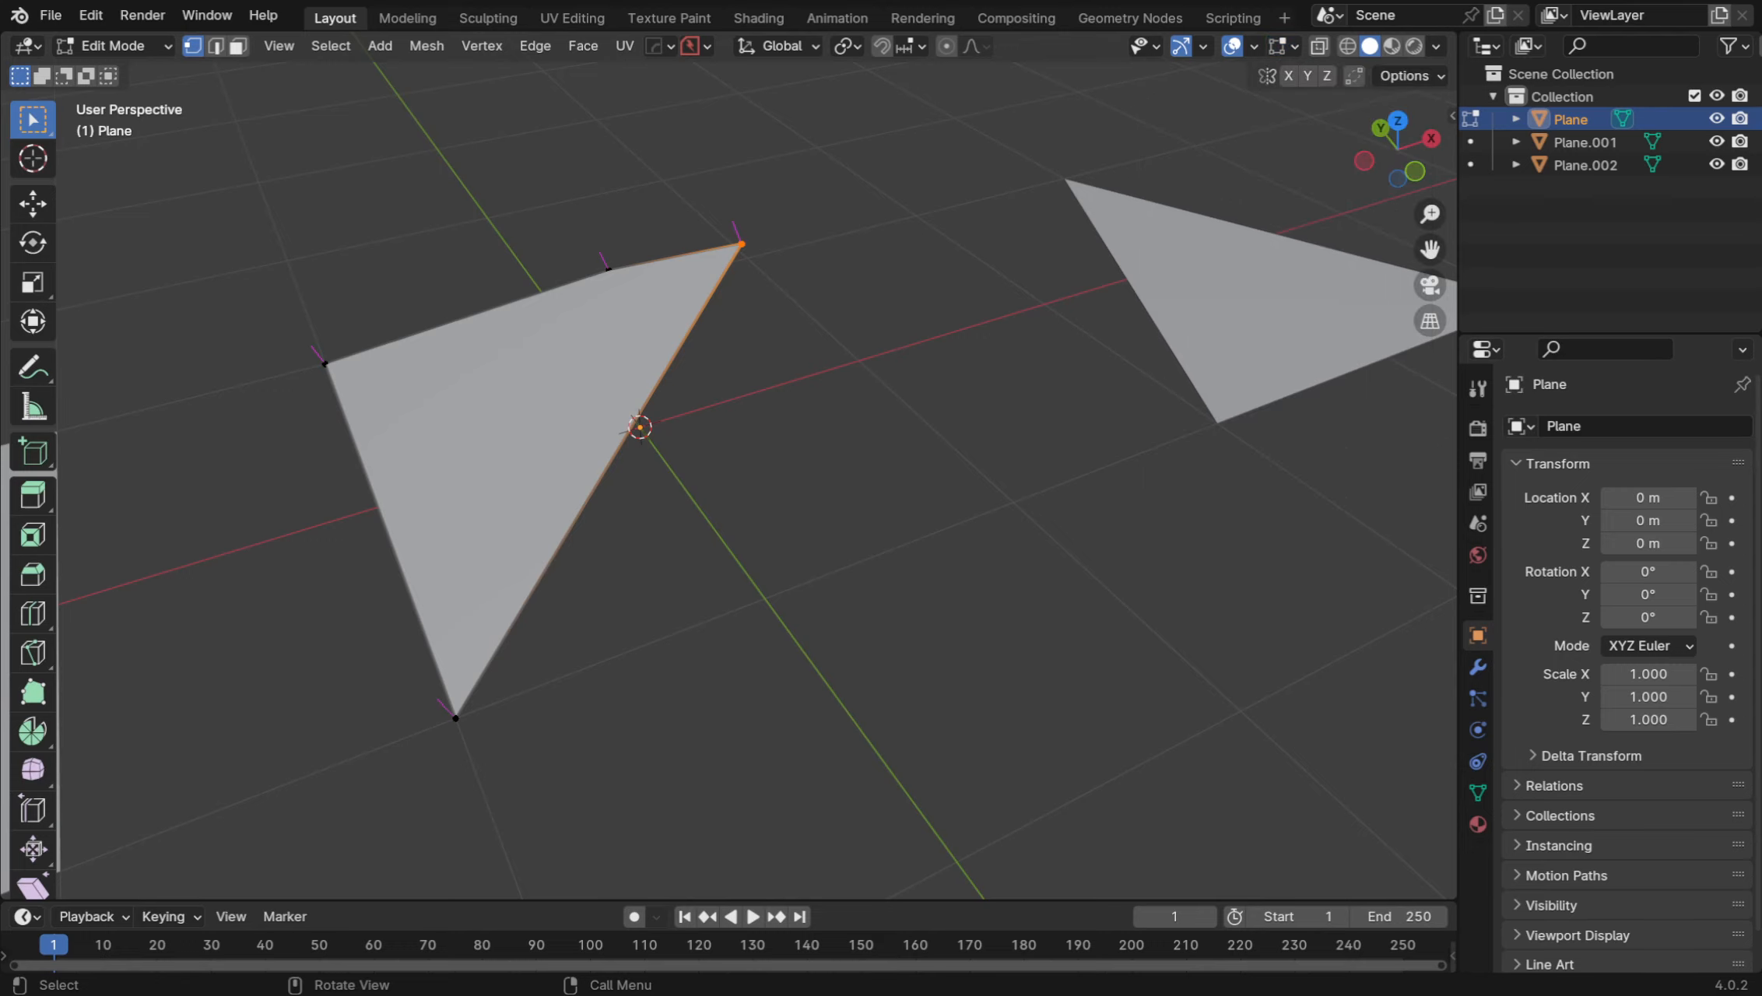
pyautogui.scroll(2, 729, 467)
pyautogui.moveTo(728, 467); pyautogui.dragTo(689, 434, button='middle')
pyautogui.moveTo(700, 505); pyautogui.dragTo(756, 548, button='middle')
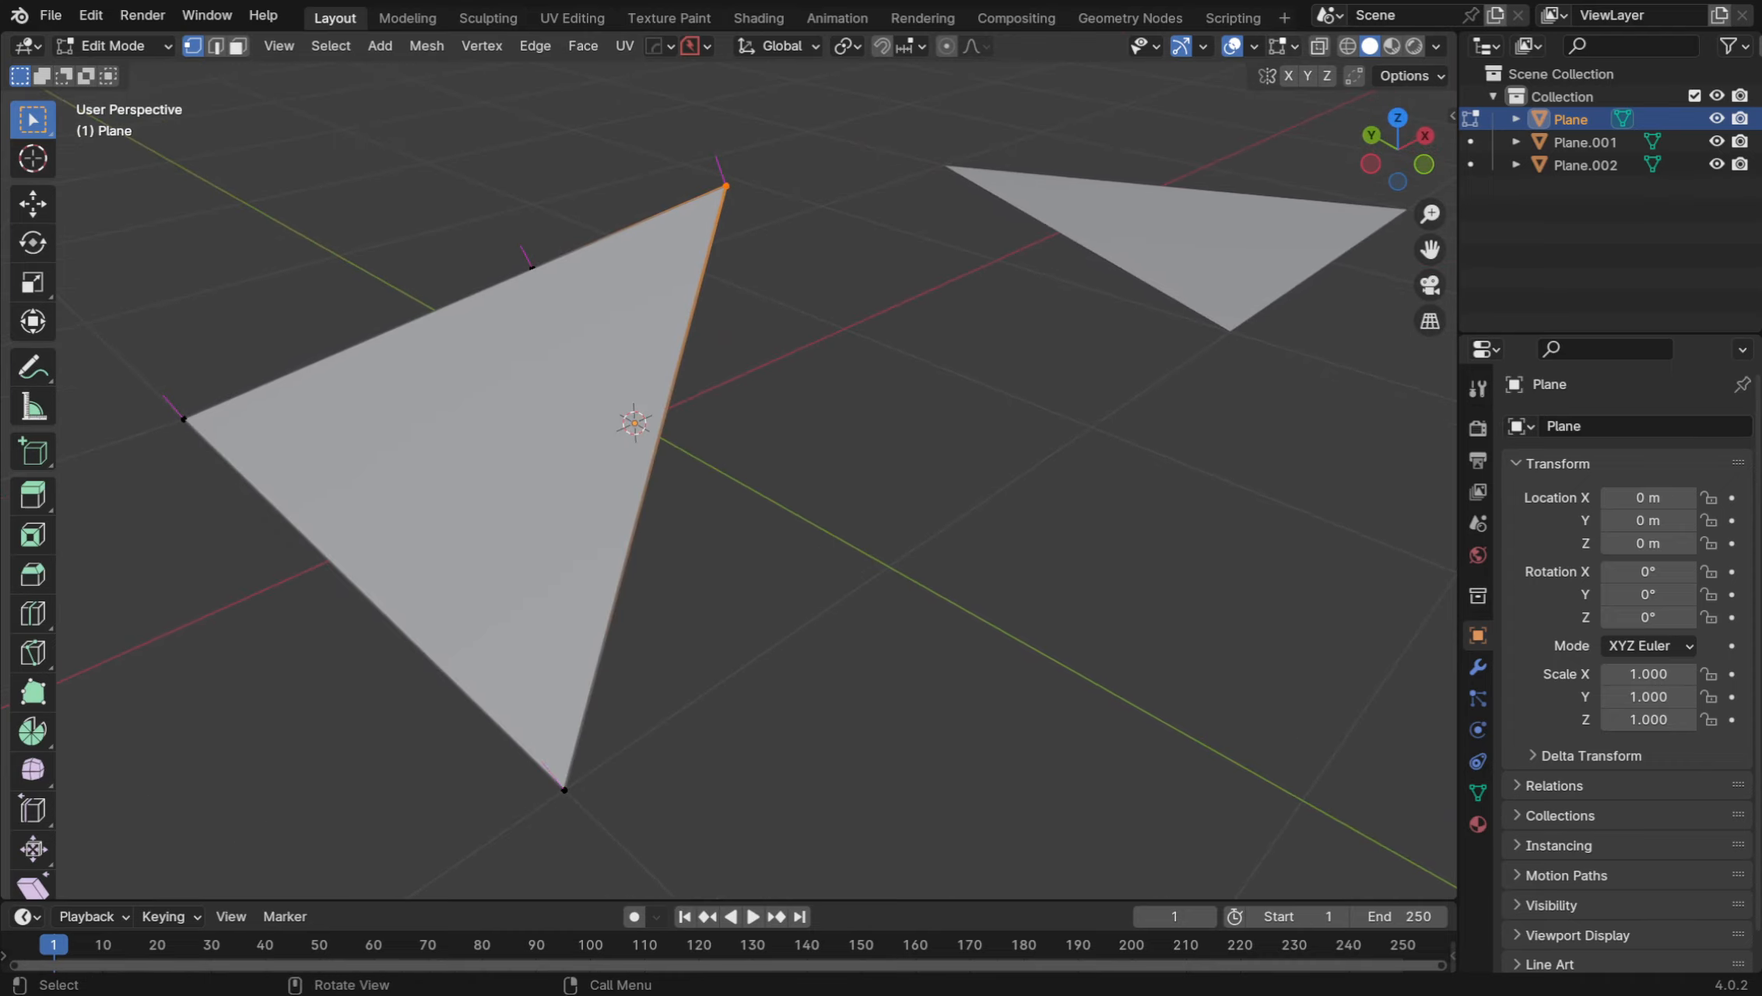
pyautogui.click(1293, 46)
pyautogui.moveTo(817, 545); pyautogui.dragTo(778, 498, button='middle')
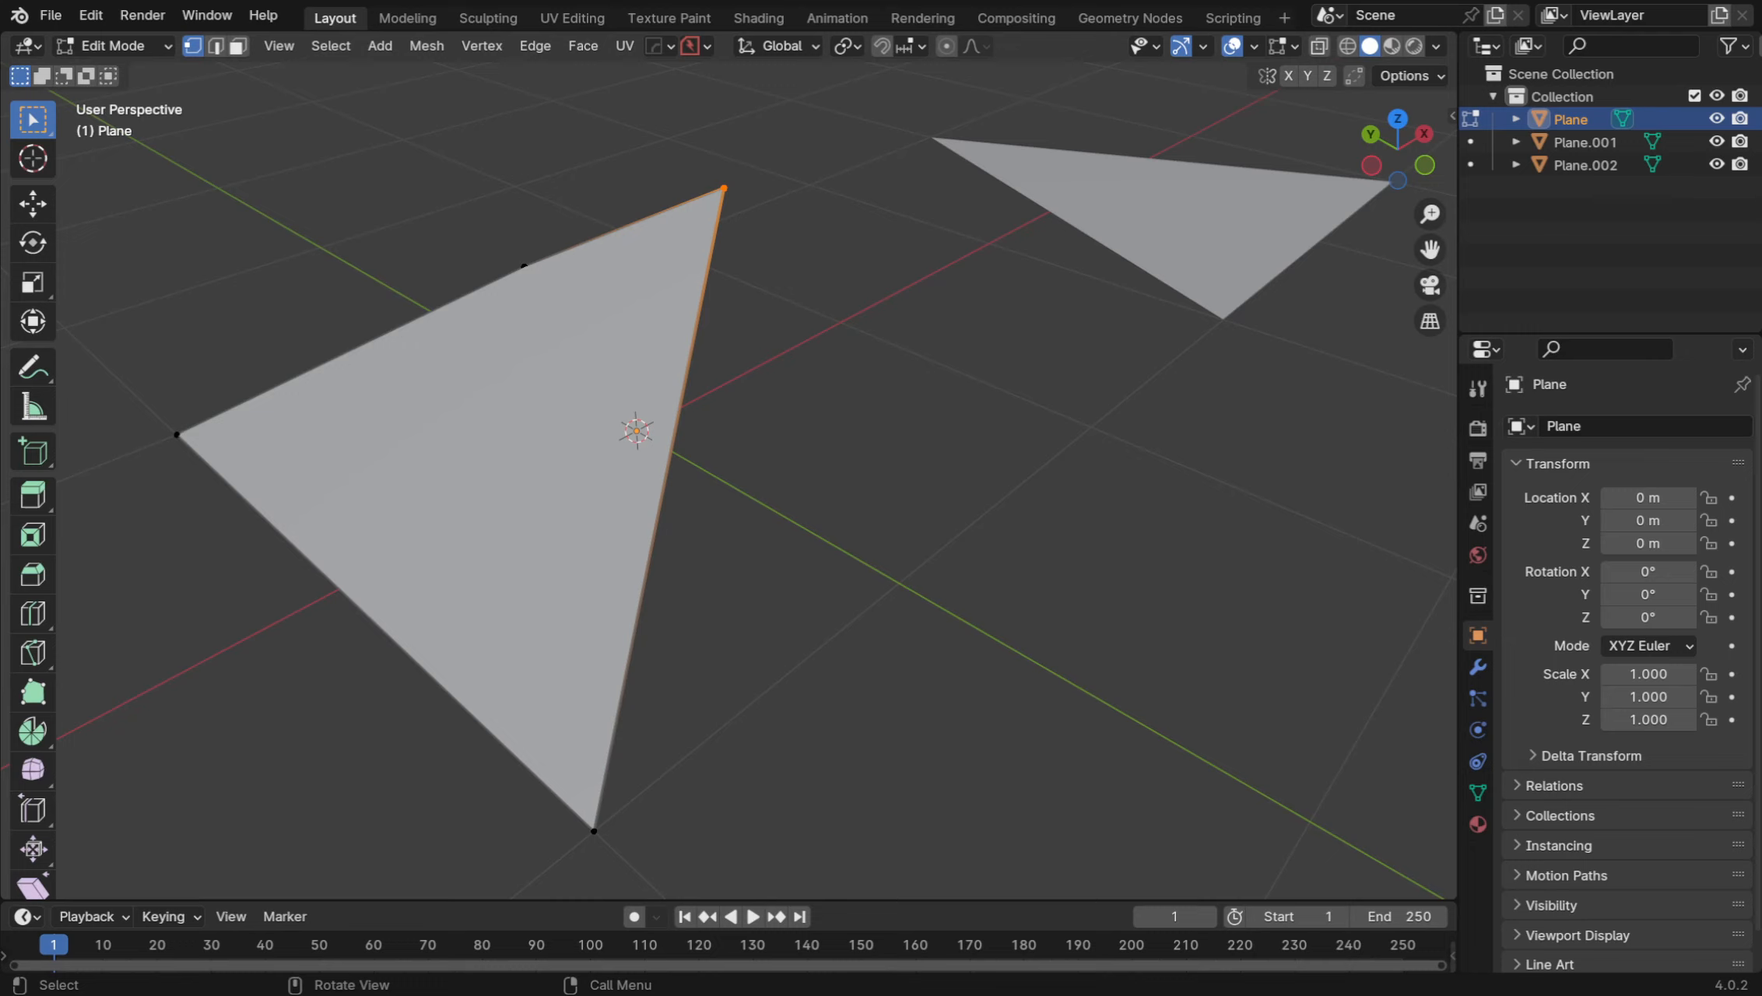
# Return the bent quad to Object Mode and apply Shade Flat to it
pyautogui.press('Tab')
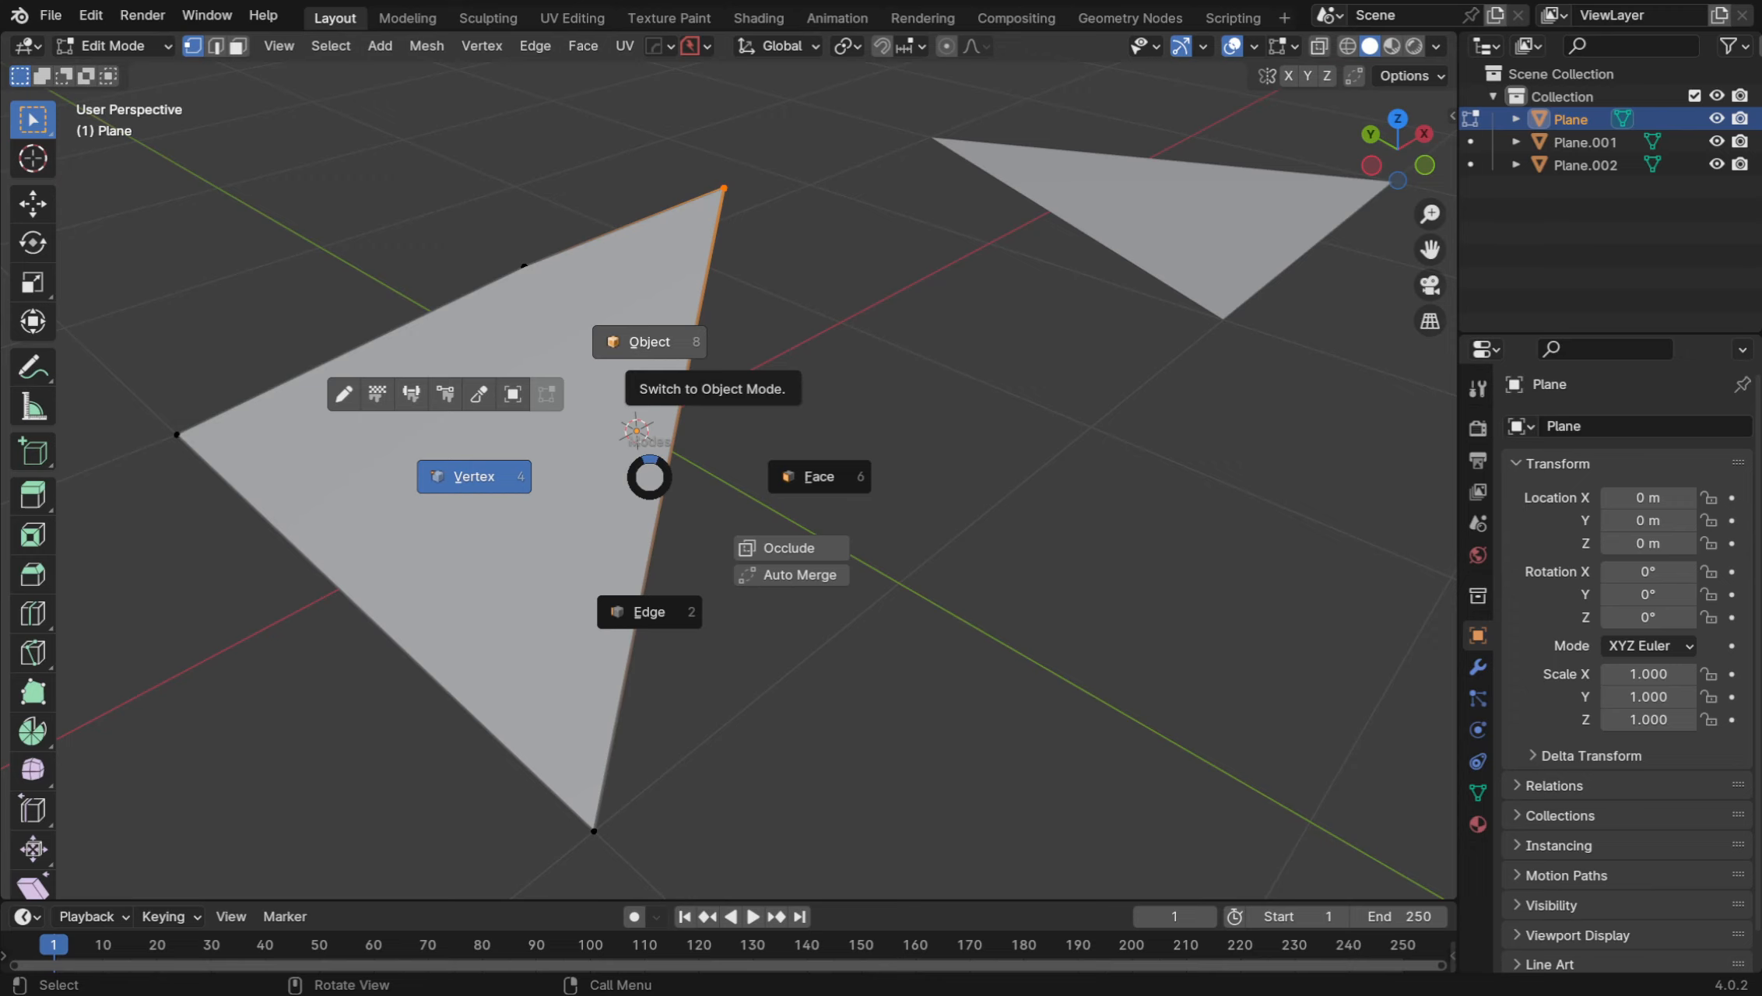
pyautogui.click(649, 341)
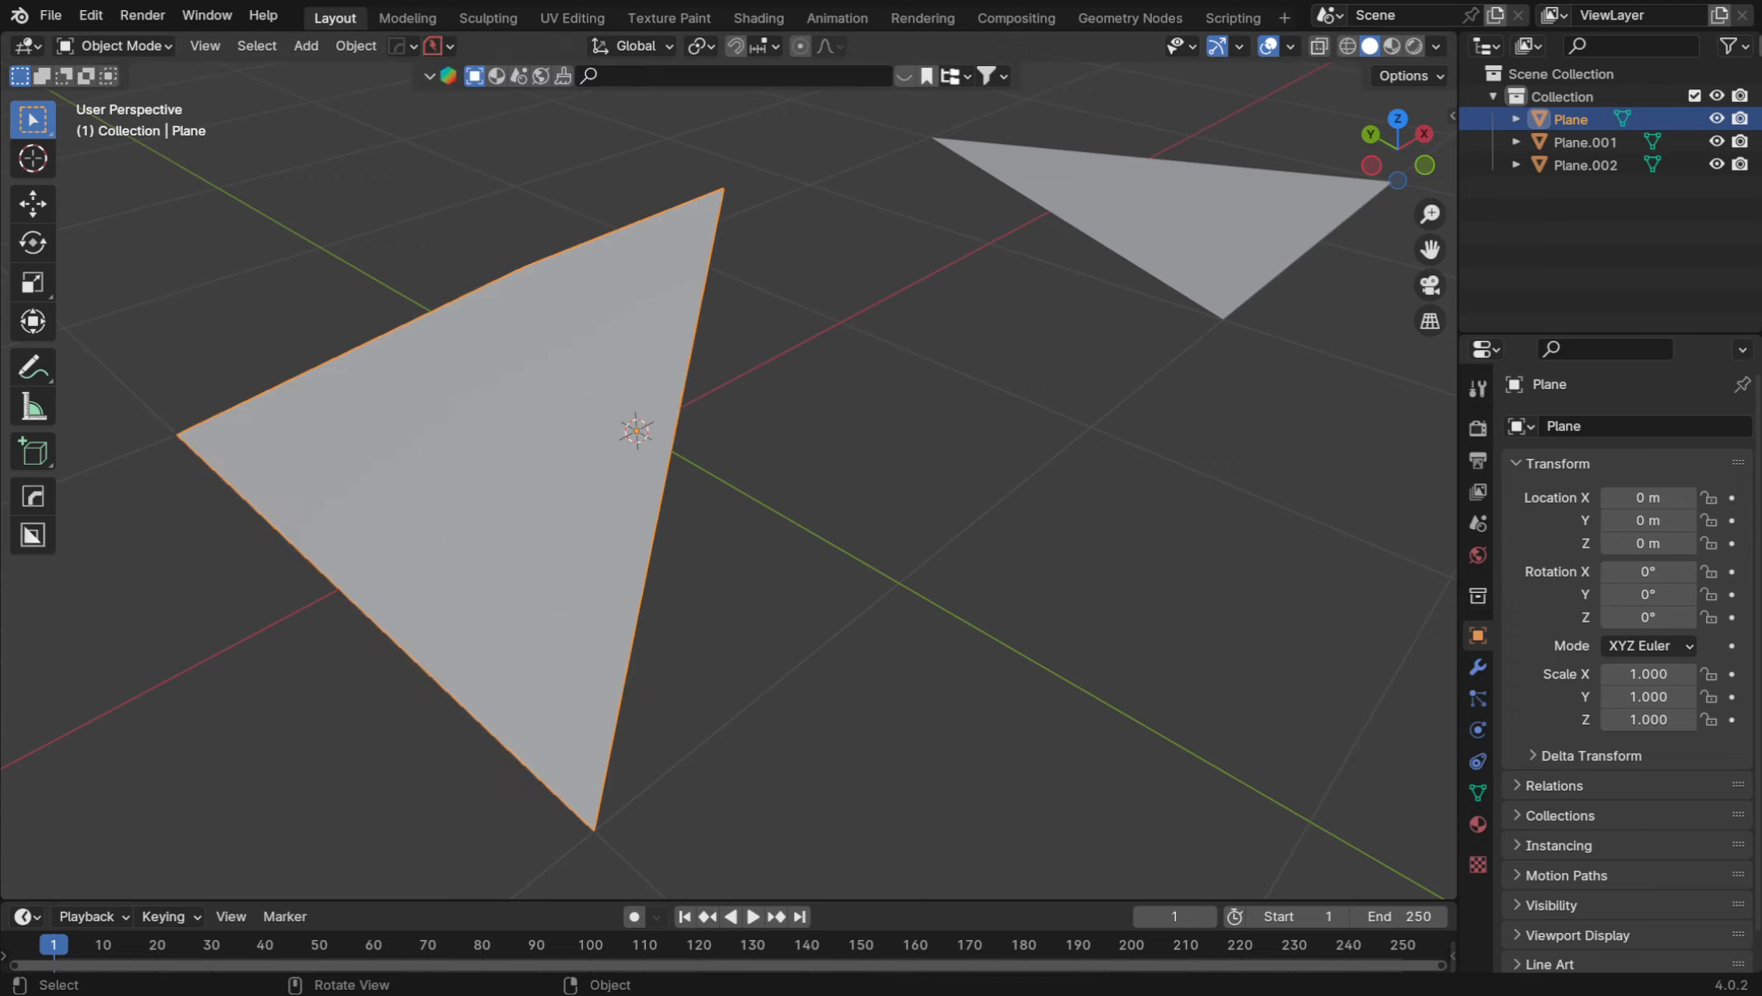
pyautogui.moveTo(649, 342); pyautogui.dragTo(602, 277, button='middle')
pyautogui.moveTo(374, 342); pyautogui.dragTo(449, 435, button='middle')
pyautogui.rightClick(449, 435)
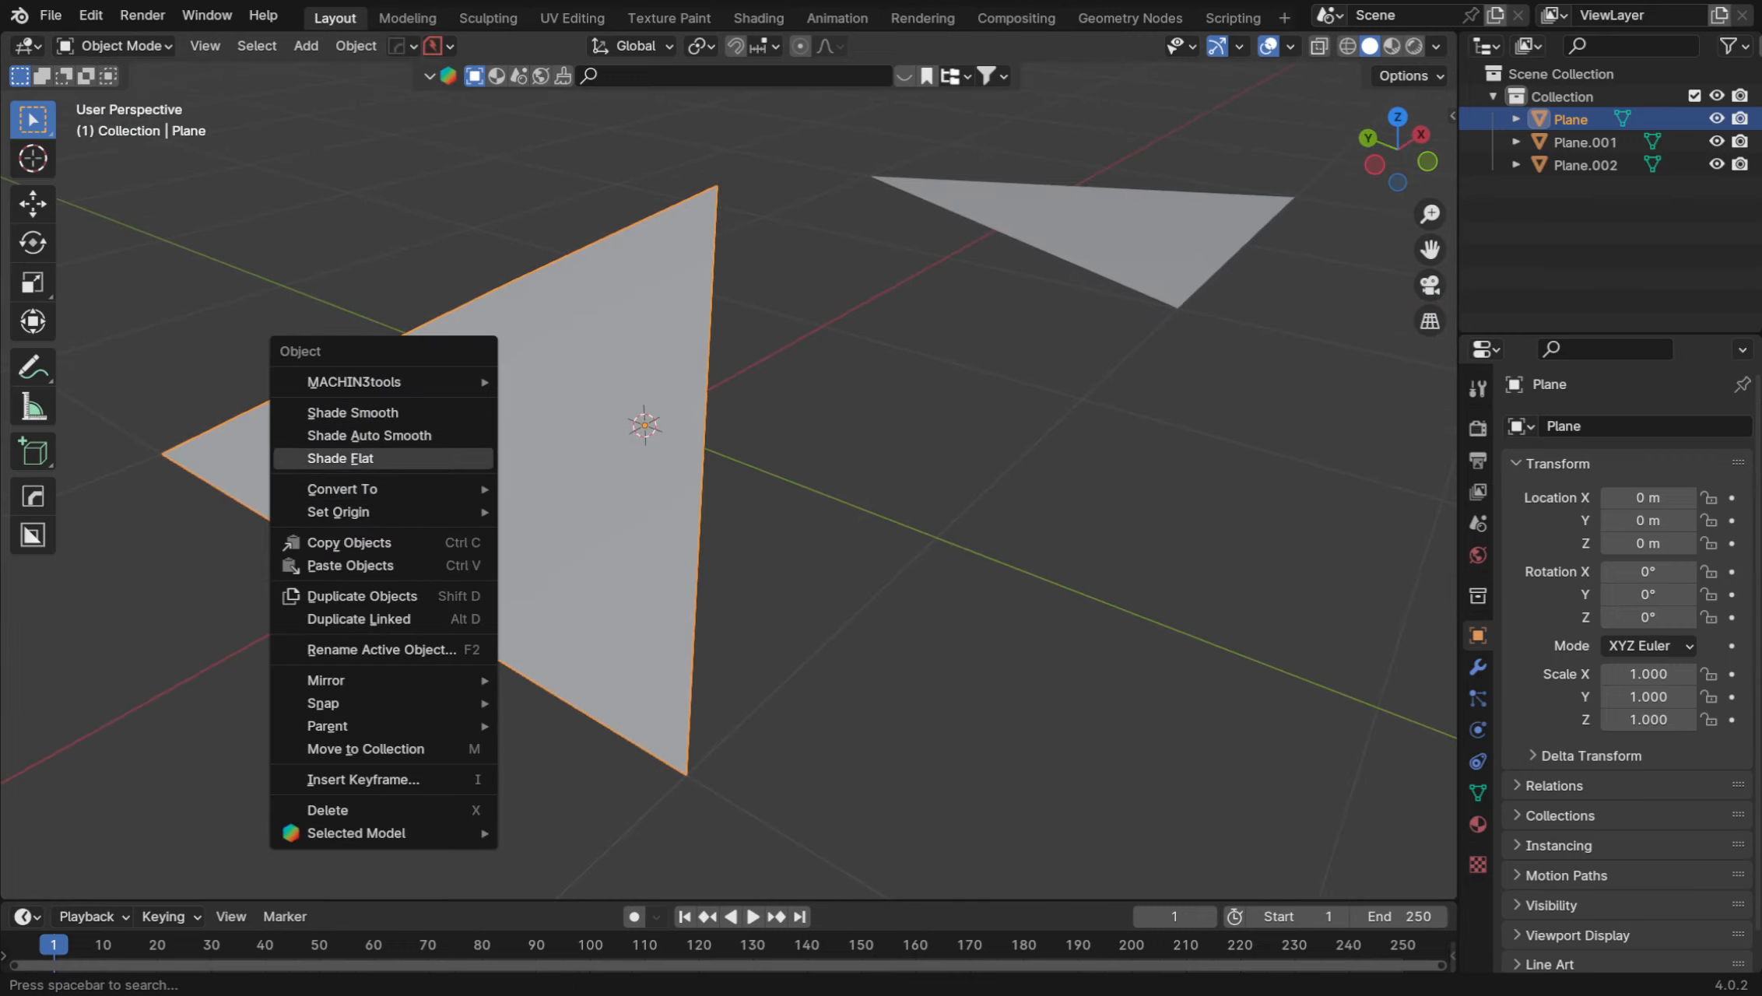
pyautogui.click(340, 458)
pyautogui.moveTo(340, 458); pyautogui.dragTo(510, 445, button='middle')
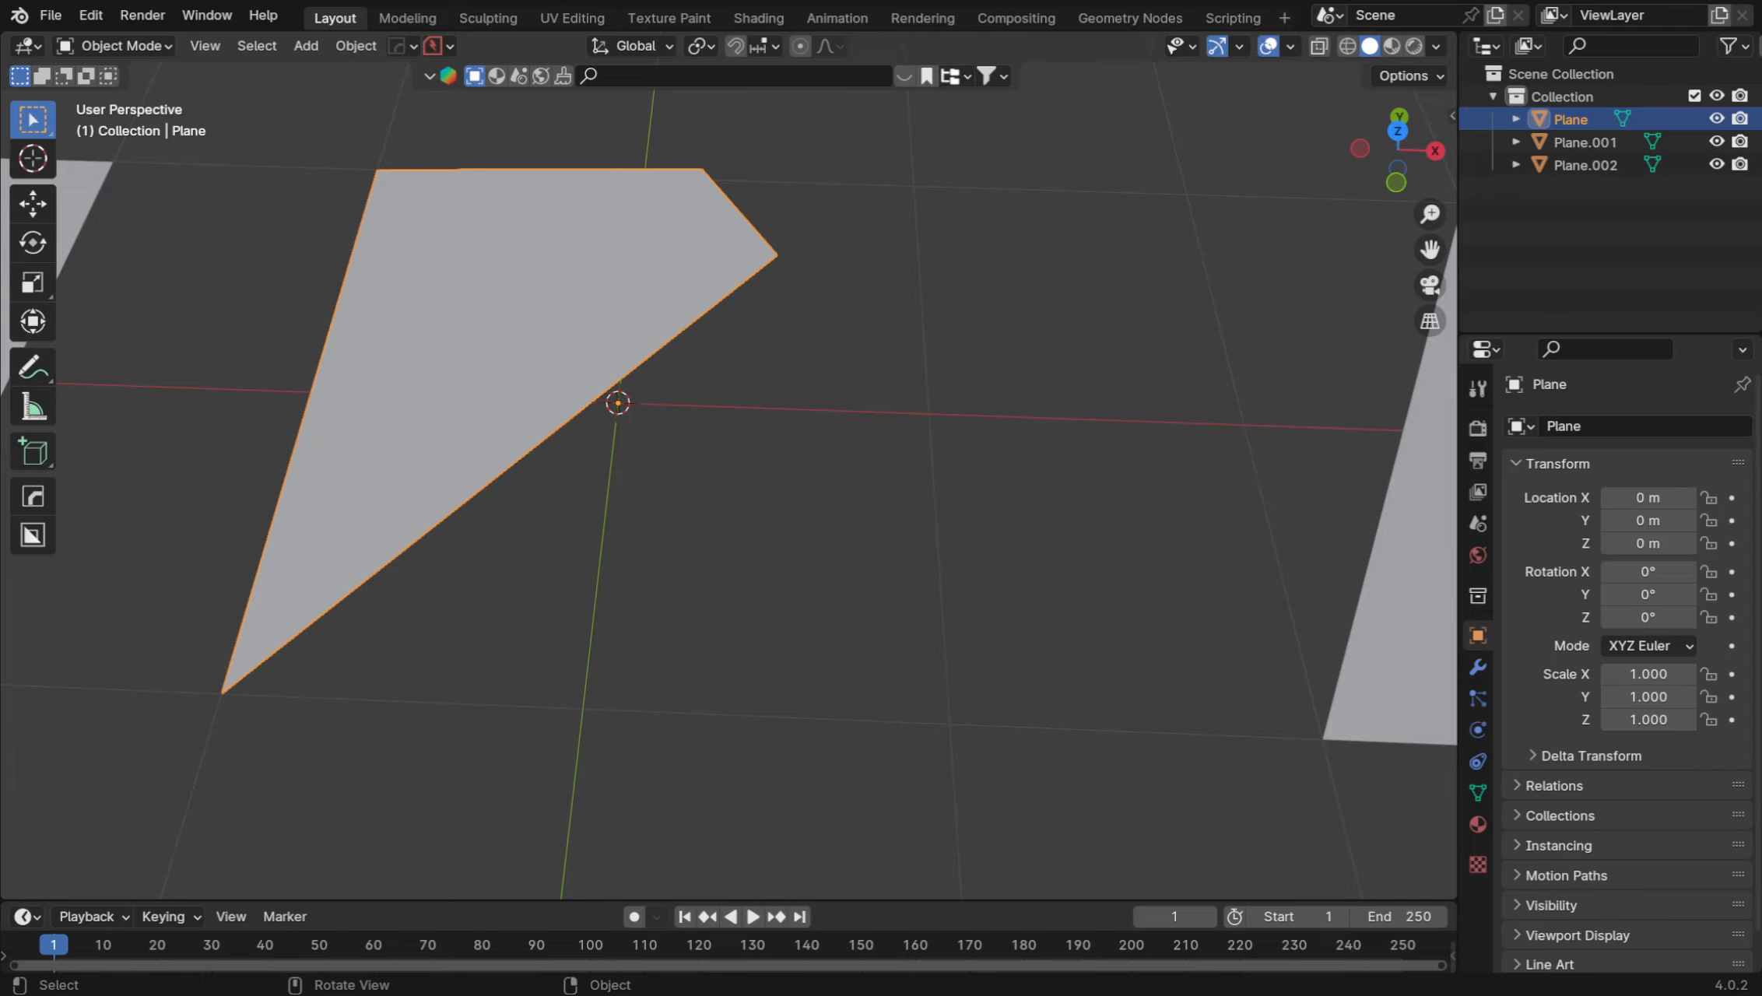
# Select the separate triangle object Plane.002 and switch it to vertex editing
pyautogui.keyDown('shift'); pyautogui.moveTo(1128, 467); pyautogui.dragTo(191, 468, button='middle'); pyautogui.keyUp('shift')
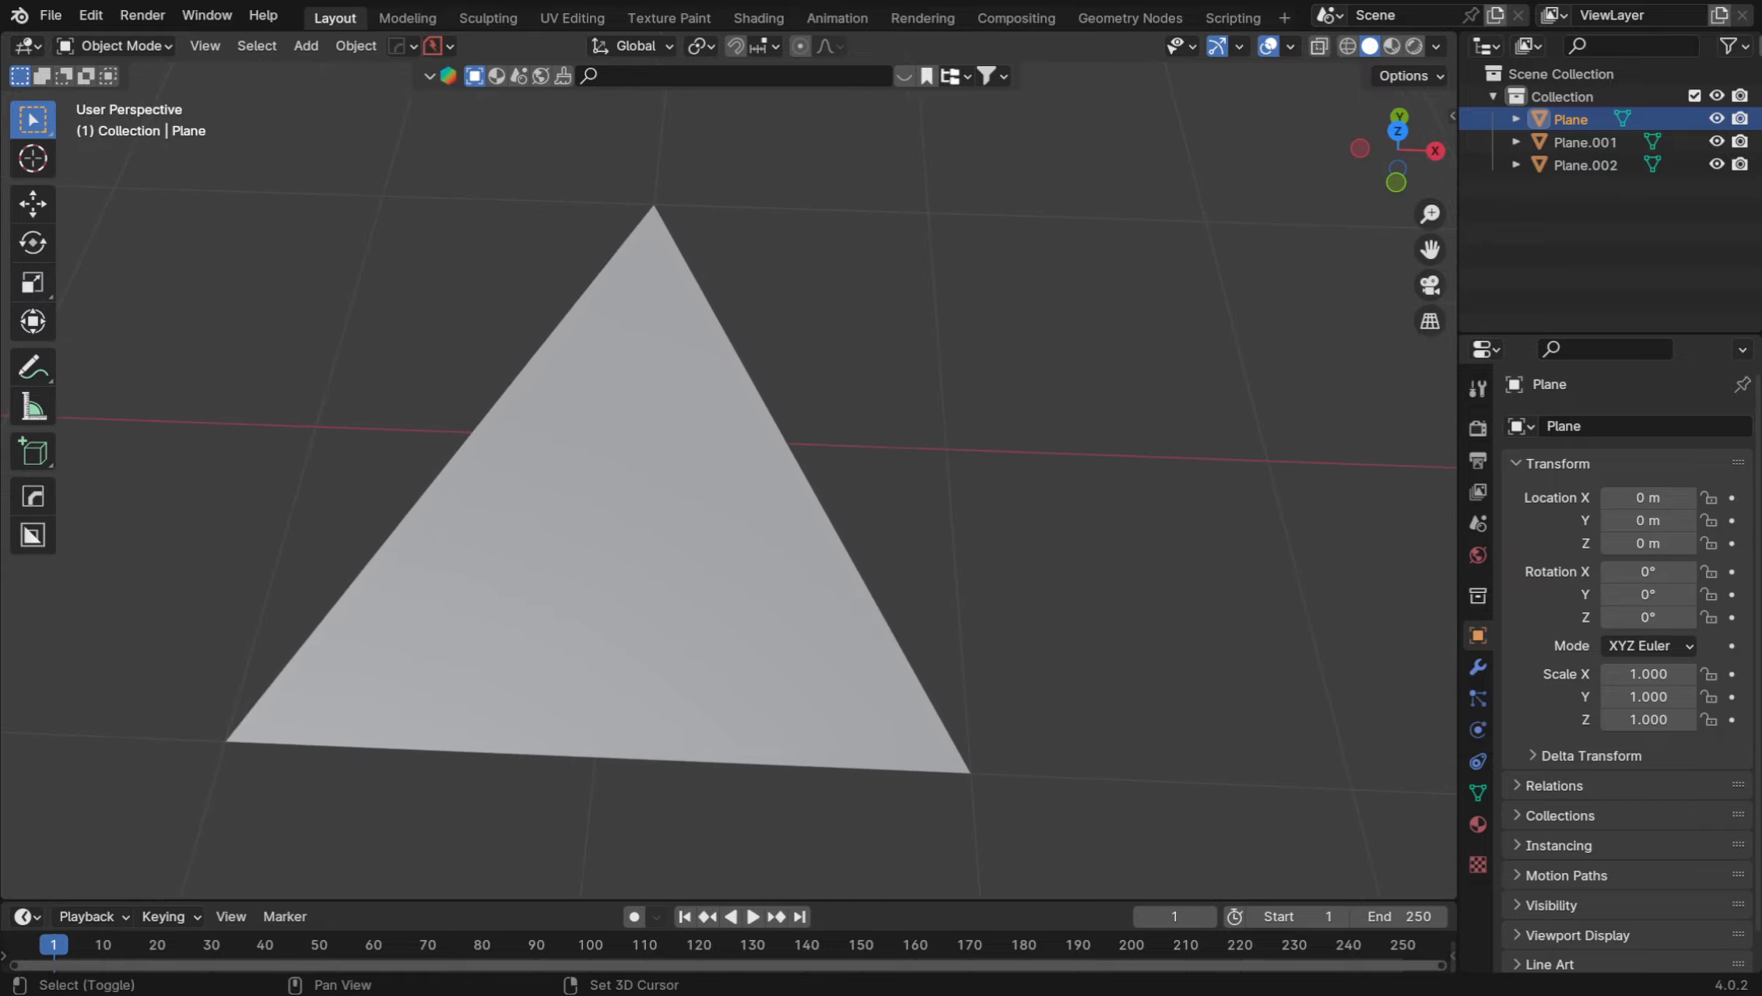
pyautogui.keyDown('shift'); pyautogui.moveTo(649, 498); pyautogui.dragTo(692, 516, button='middle'); pyautogui.keyUp('shift')
pyautogui.click(670, 513)
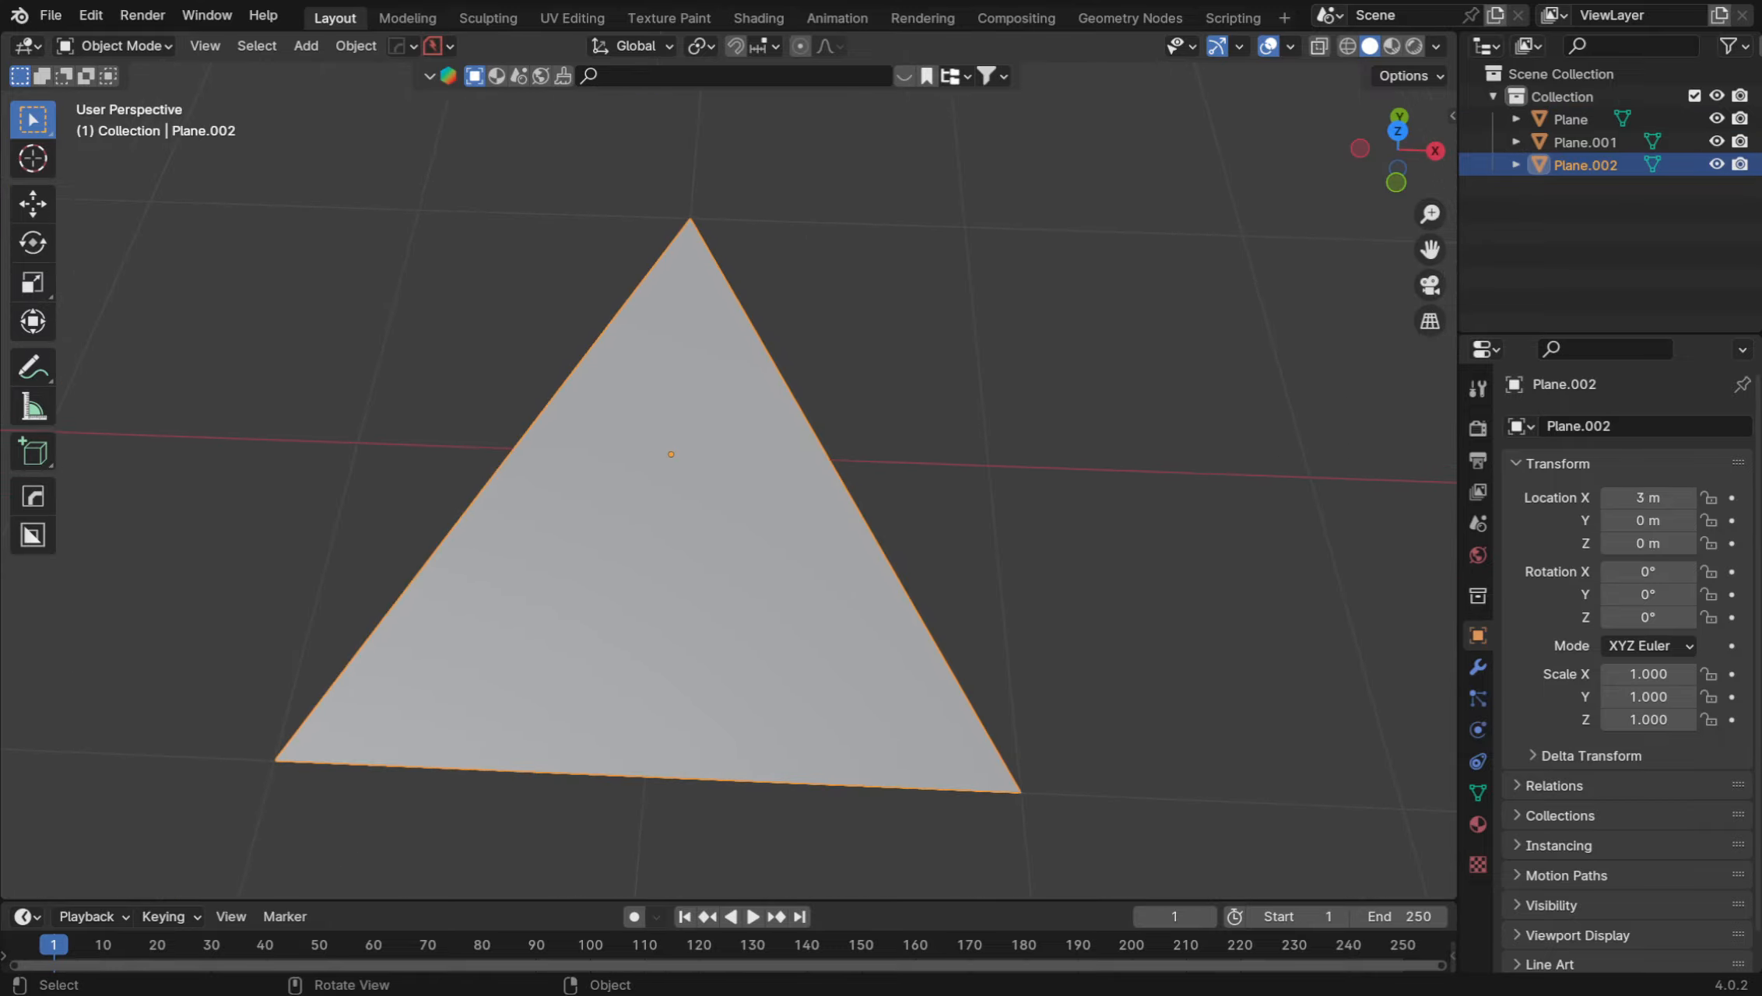
pyautogui.hotkey('ctrl', 'Tab')
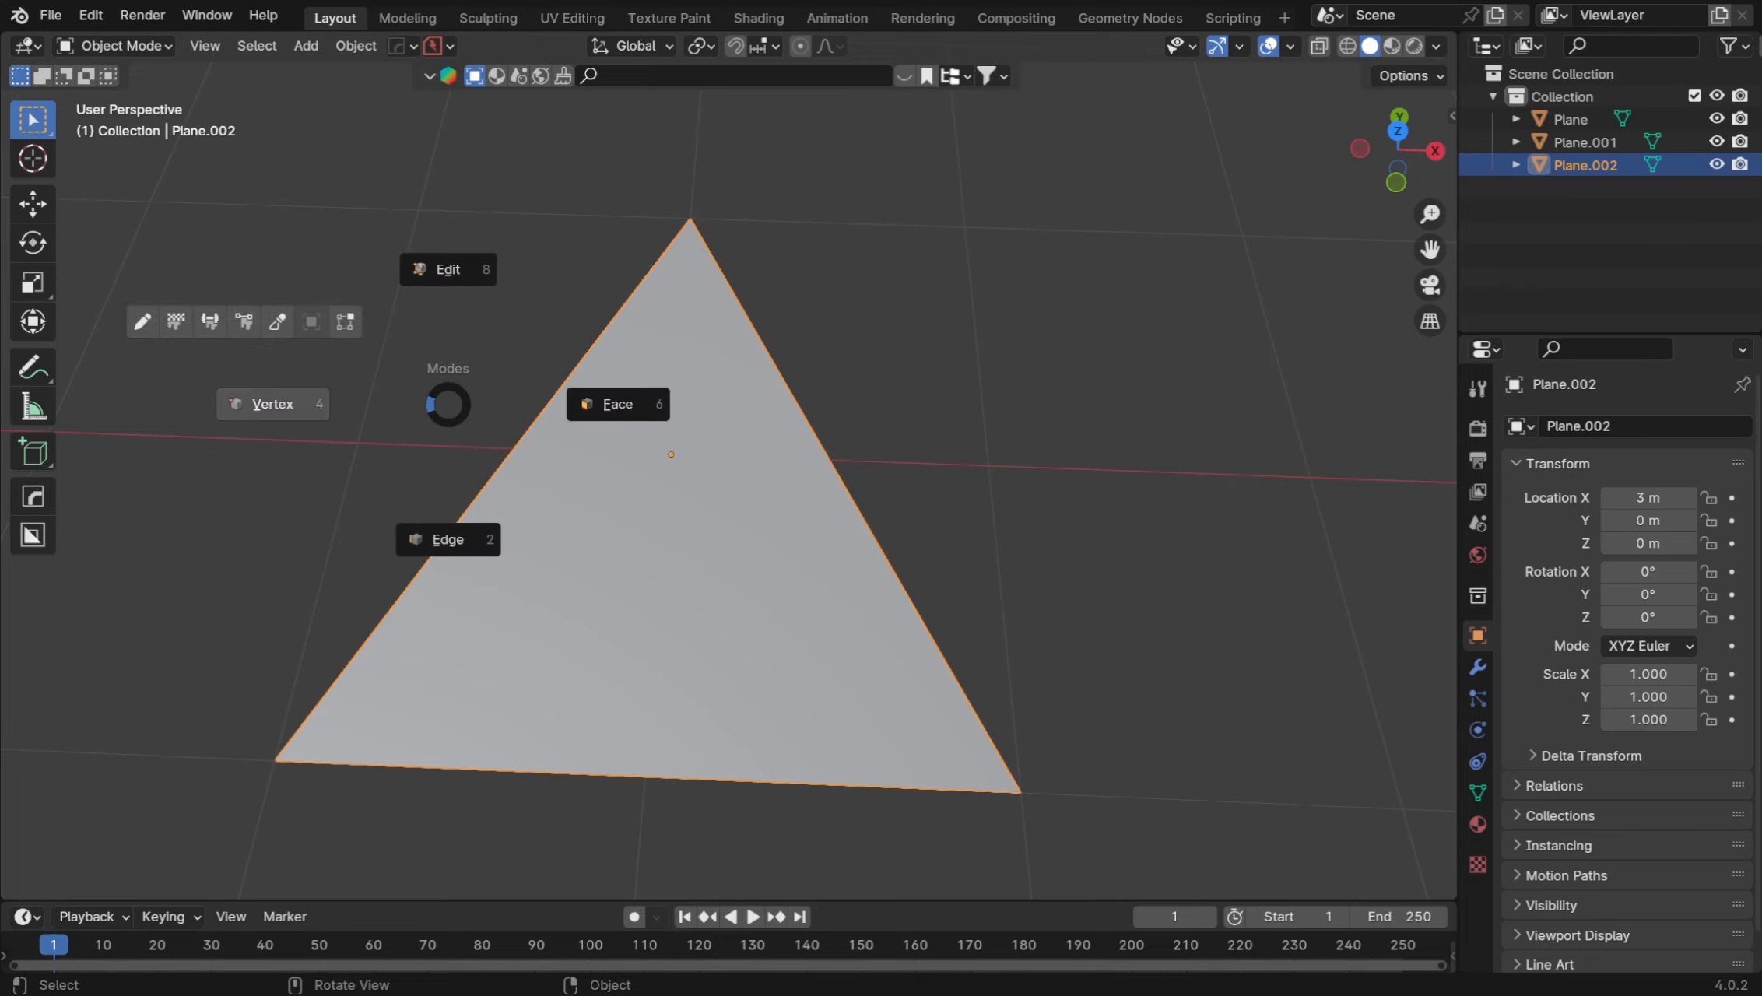
pyautogui.click(272, 403)
# Move the triangle's far vertex left and up by about 1.56 m, and shift its left front vertex inward
pyautogui.moveTo(598, 206); pyautogui.dragTo(820, 306)
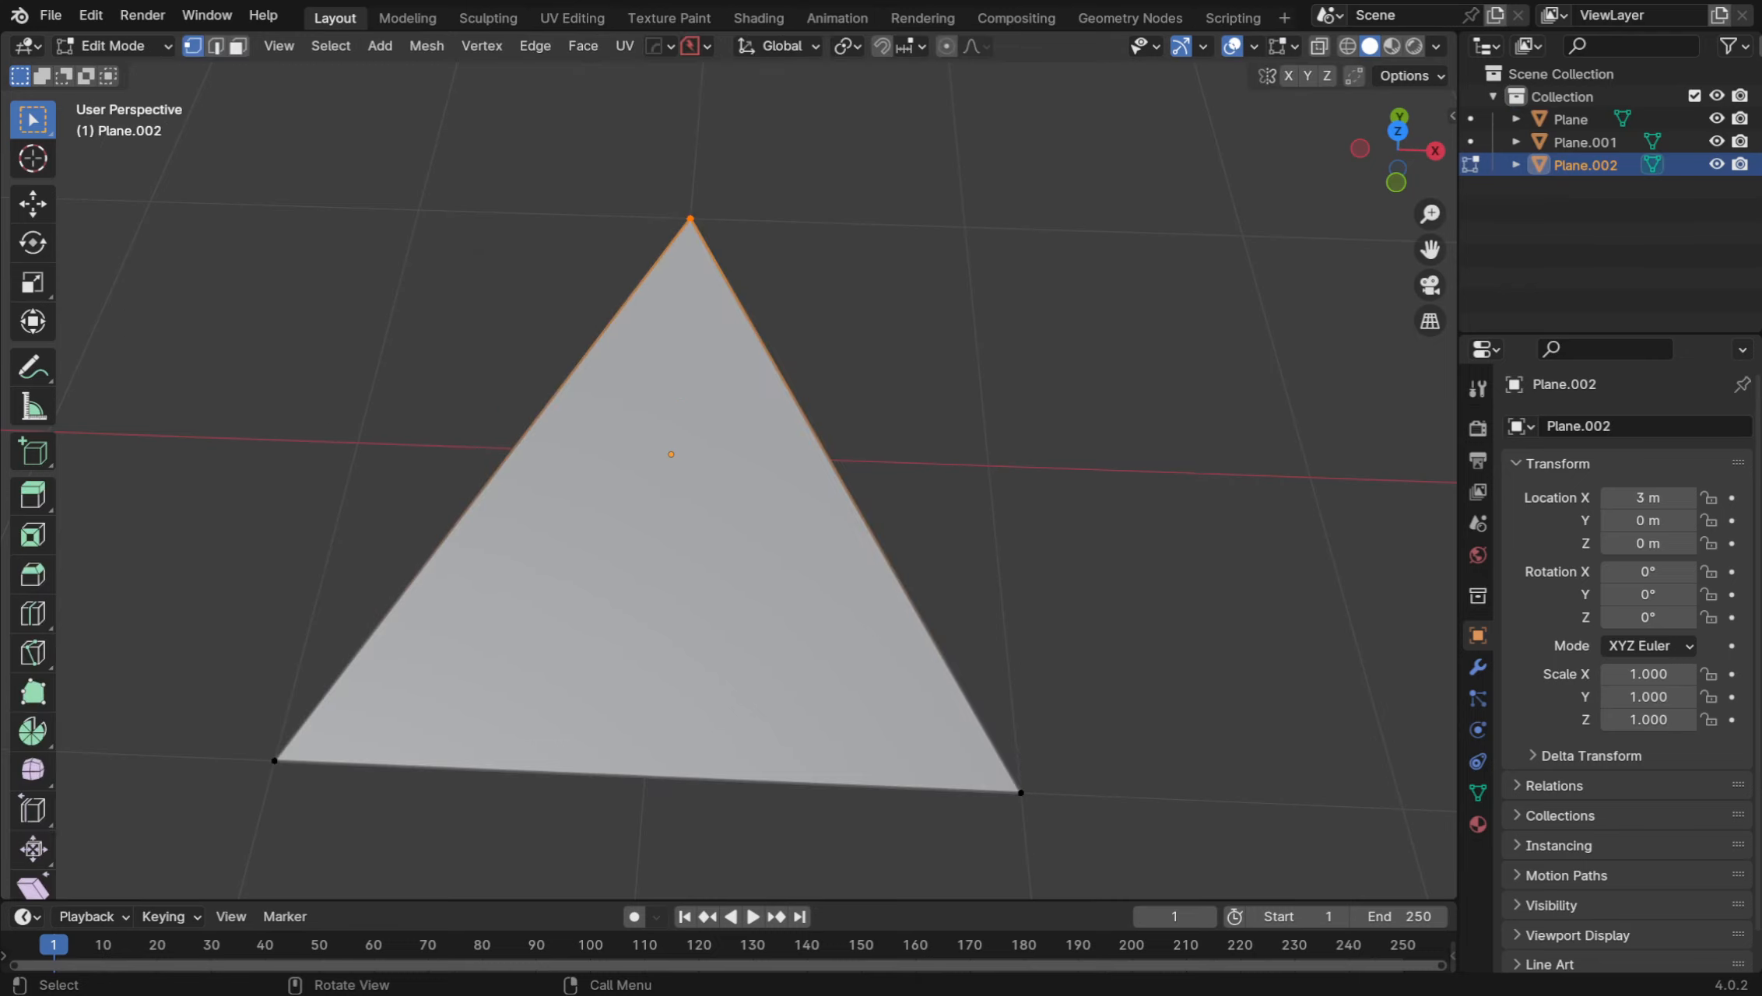
pyautogui.moveTo(821, 305); pyautogui.dragTo(806, 205, button='middle')
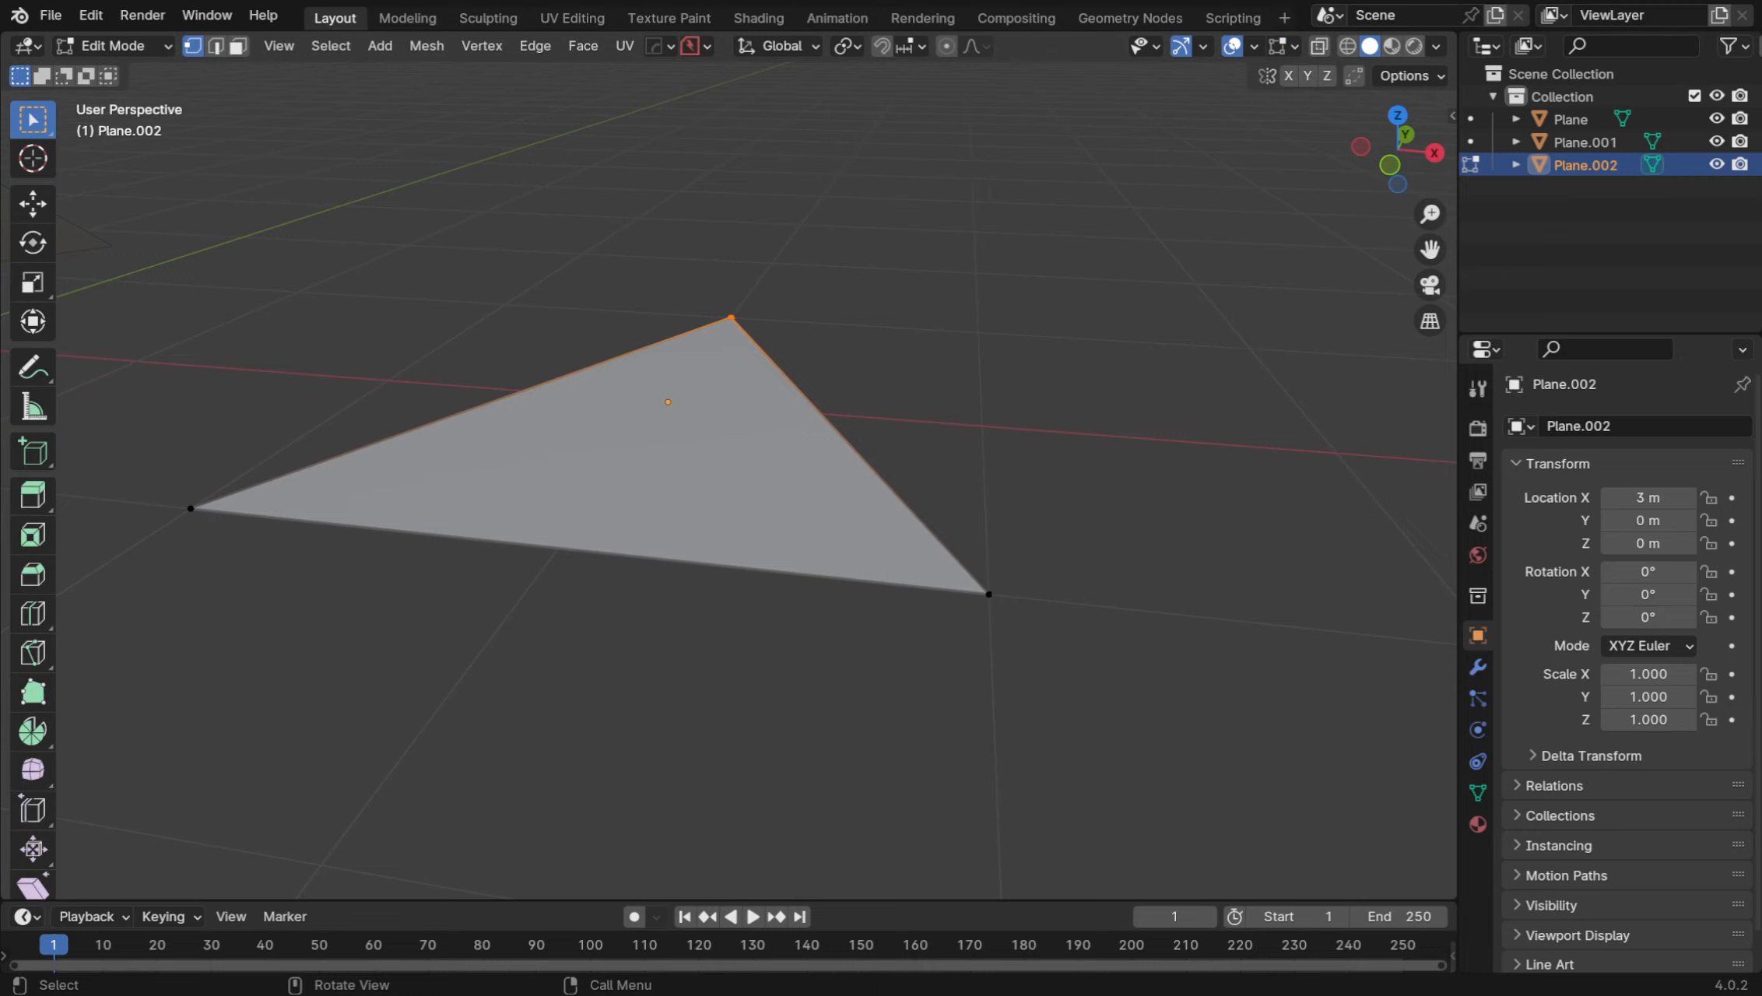
pyautogui.press('g')
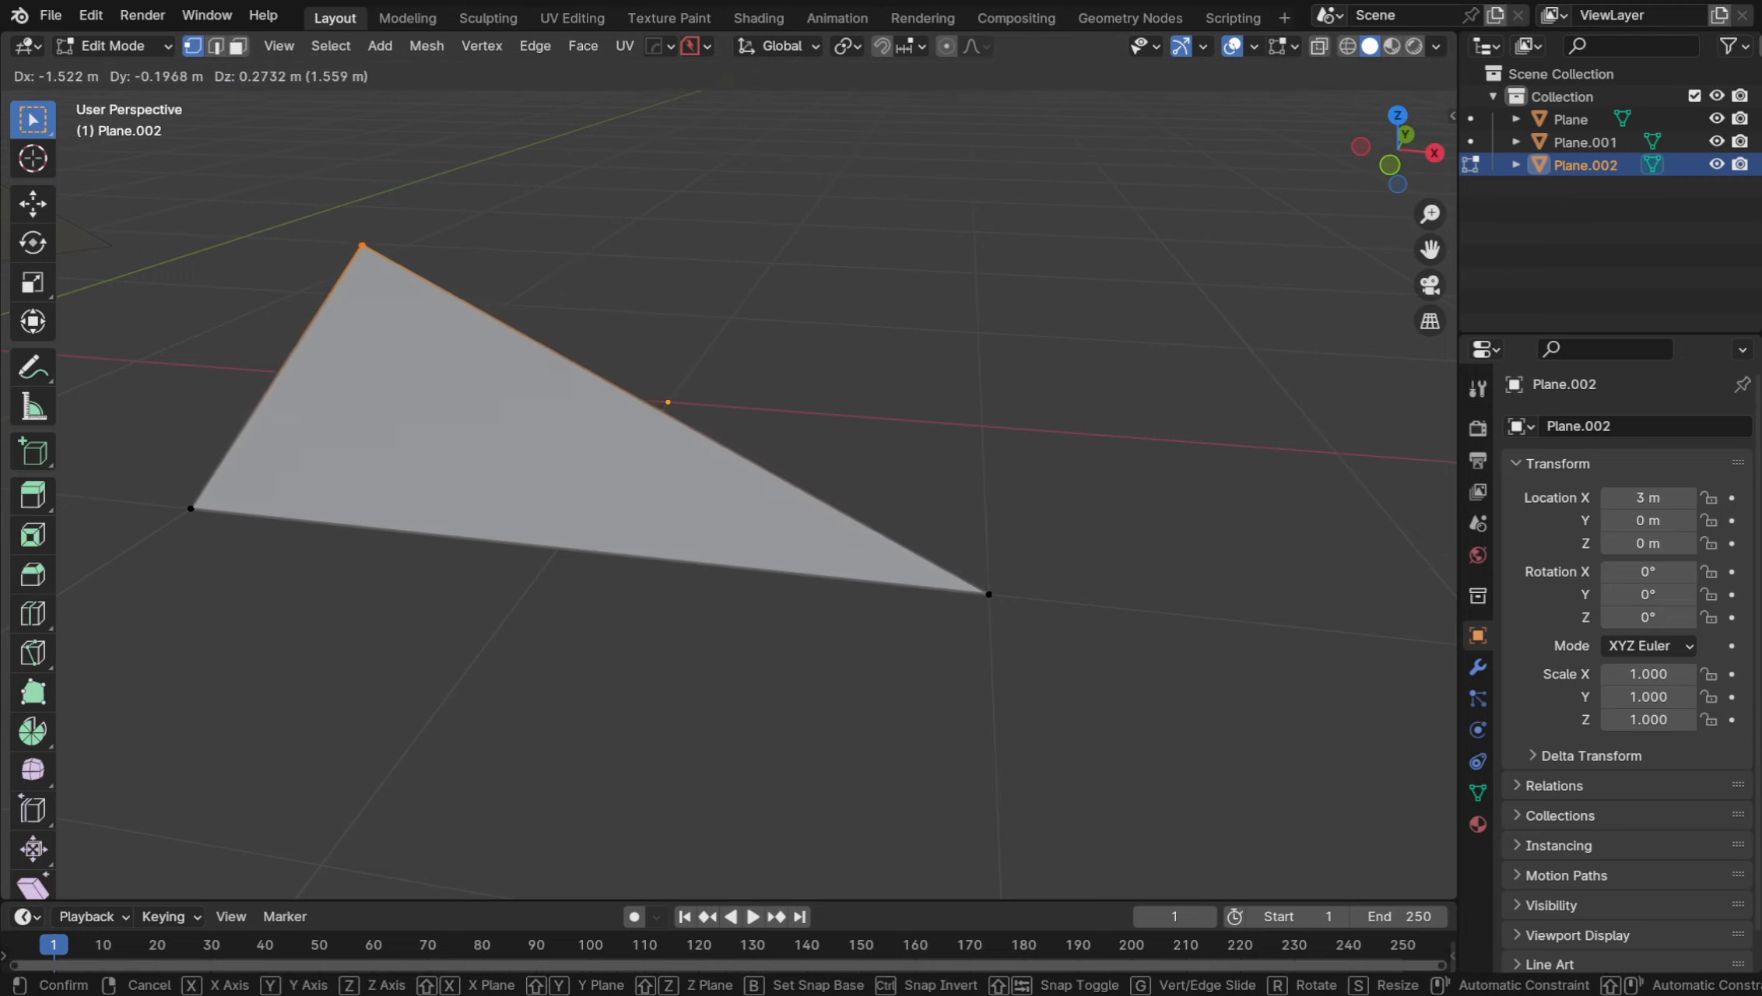
pyautogui.press('Return')
pyautogui.moveTo(182, 479); pyautogui.dragTo(223, 543)
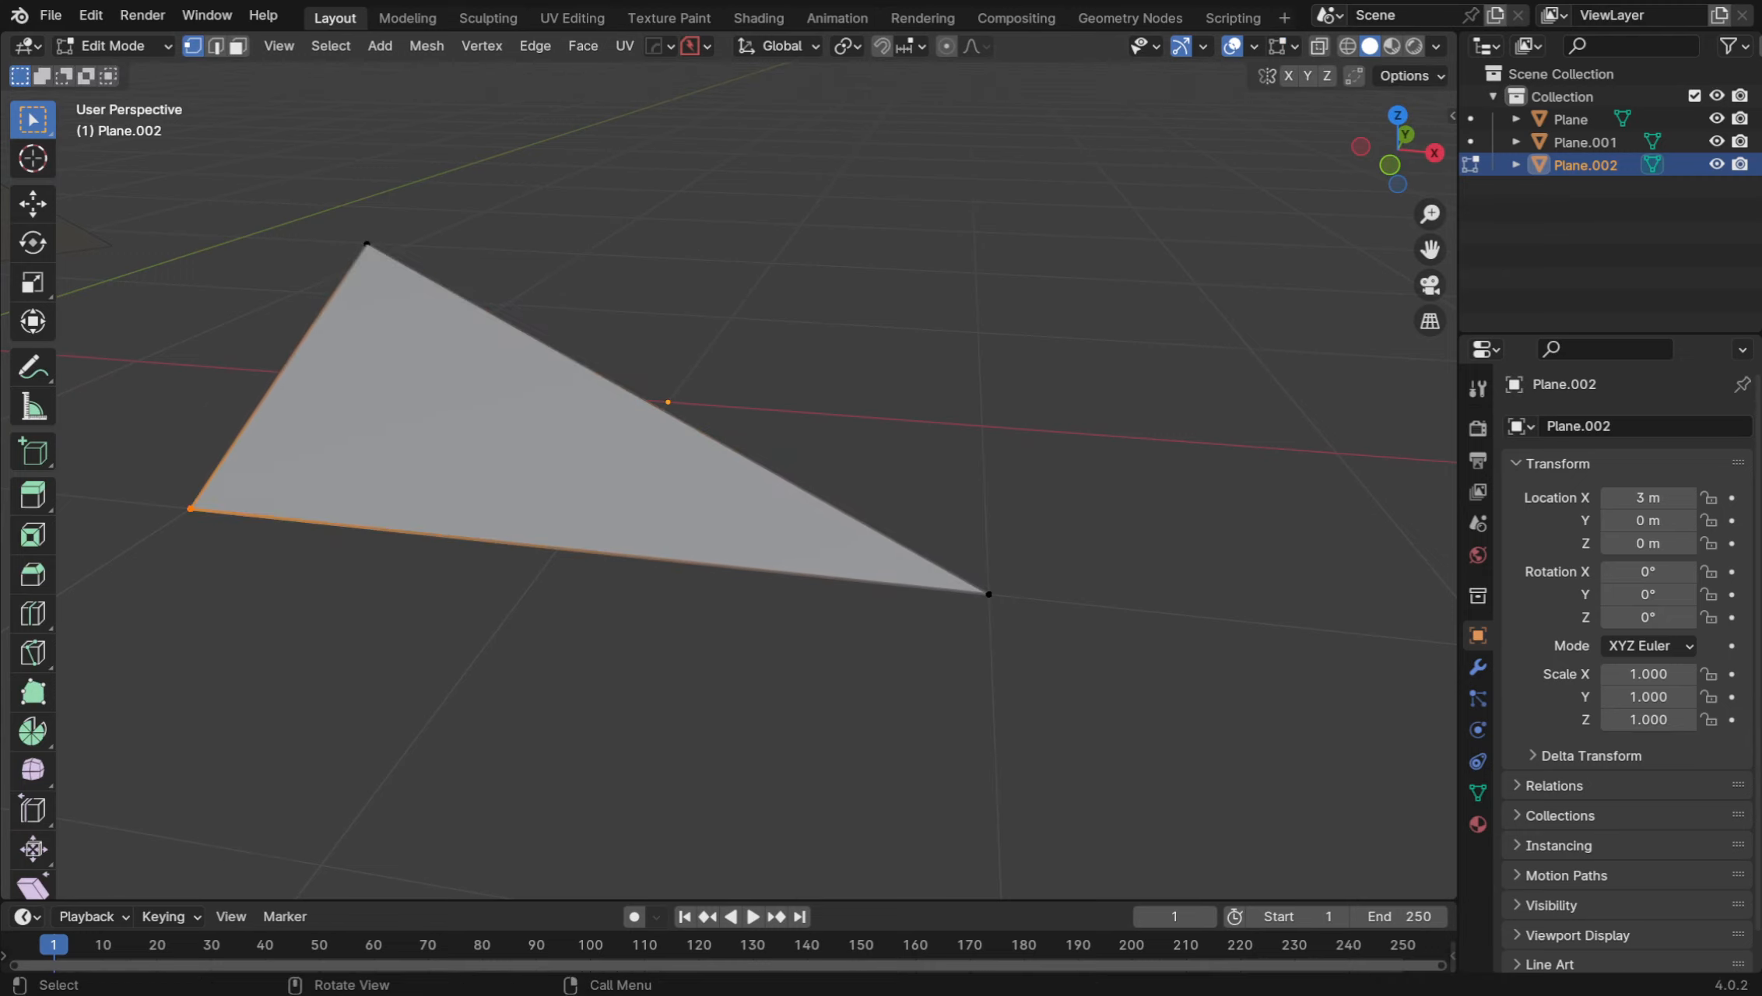
pyautogui.press('g')
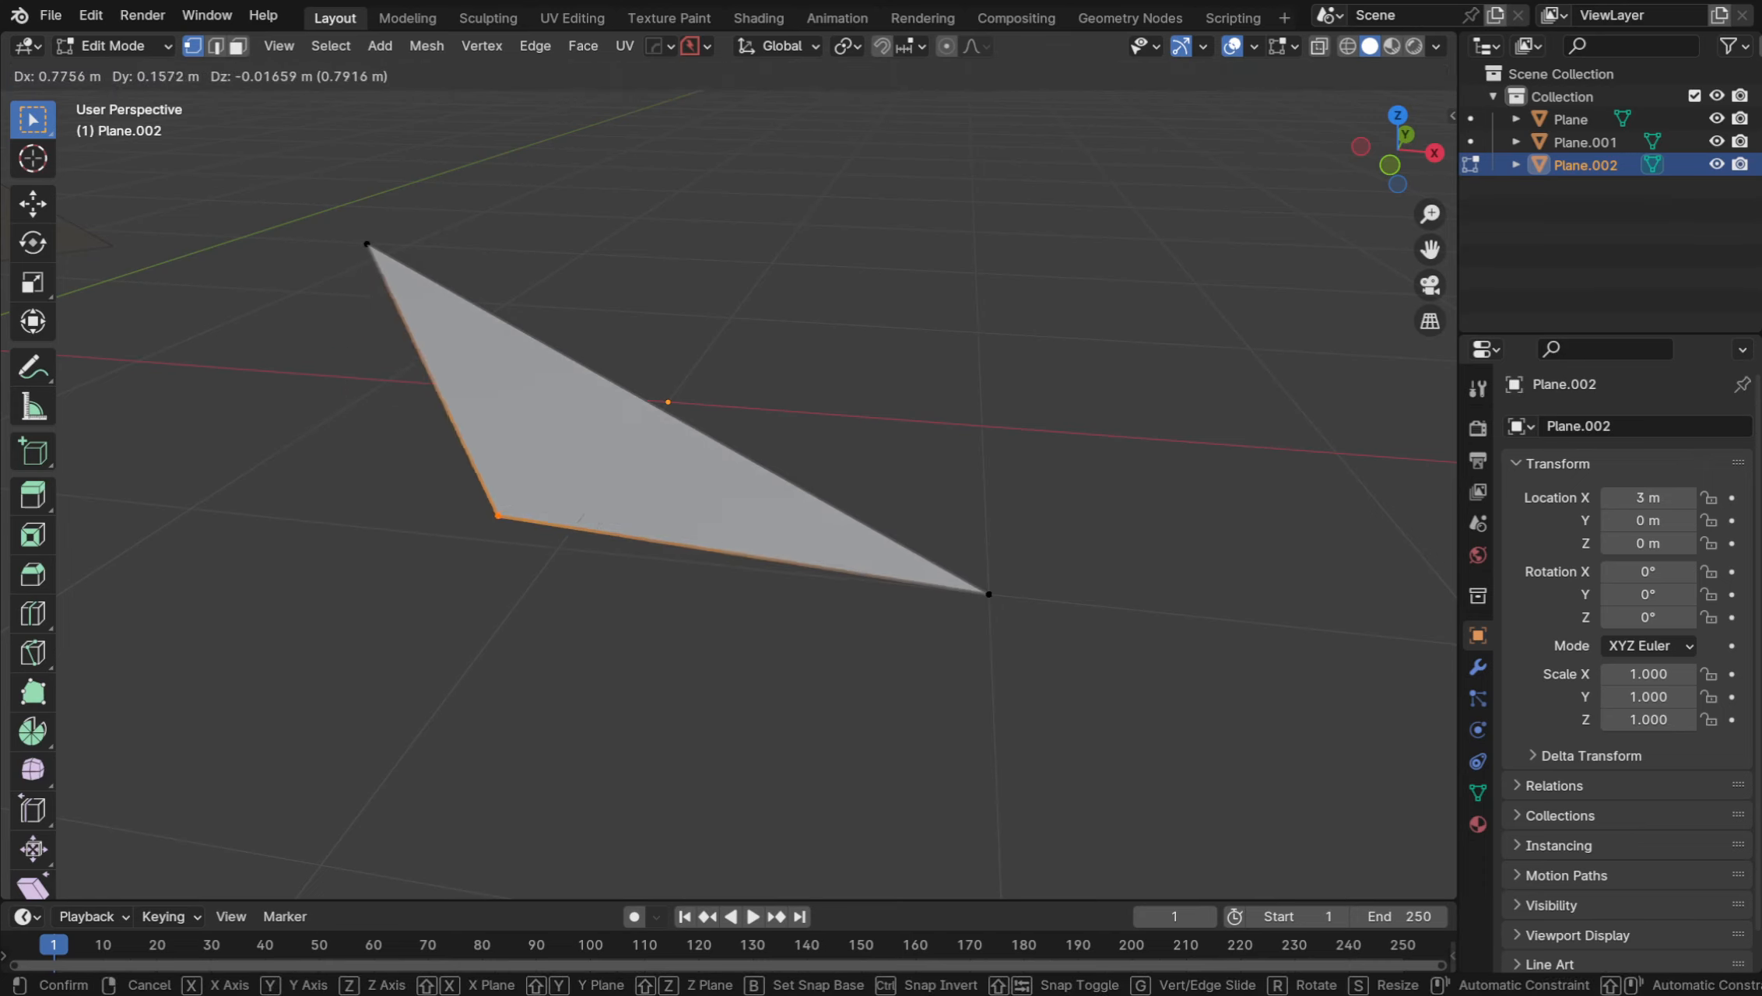
pyautogui.press('Return')
# Raise the triangle's right front vertex well above the grid, and reposition its left front vertex
pyautogui.moveTo(878, 465); pyautogui.dragTo(1098, 672)
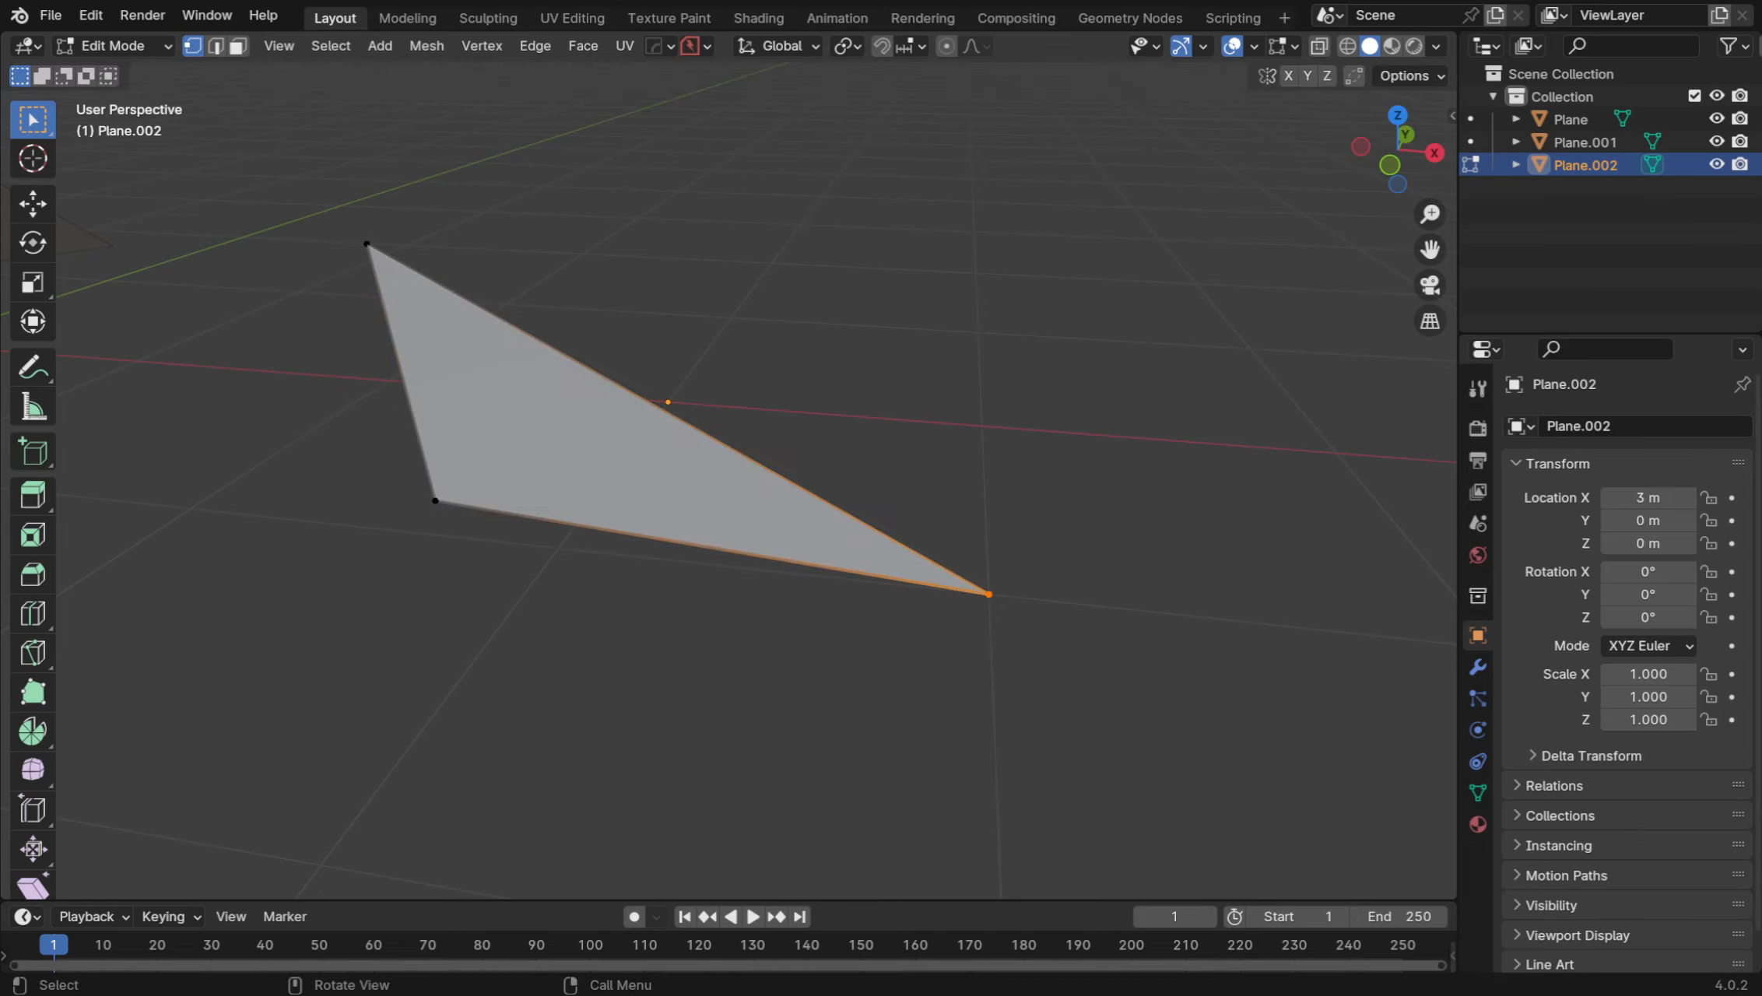
pyautogui.moveTo(1098, 671); pyautogui.dragTo(1015, 604, button='middle')
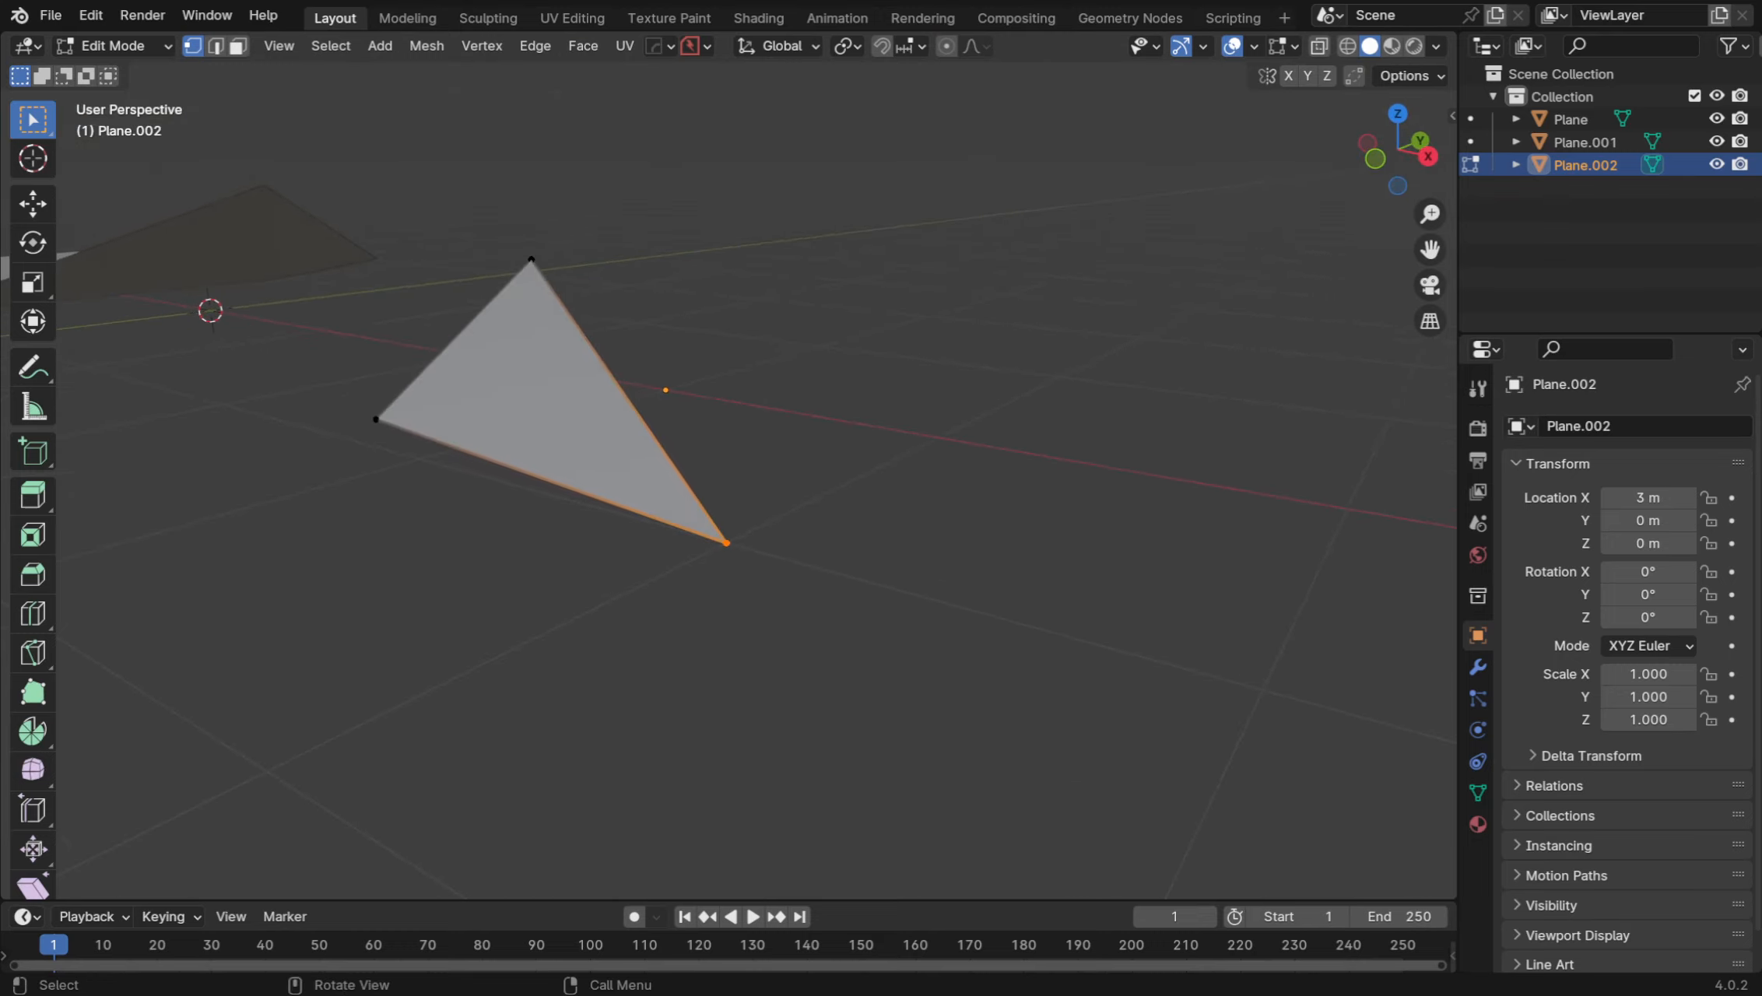
pyautogui.press('g')
pyautogui.press('Return')
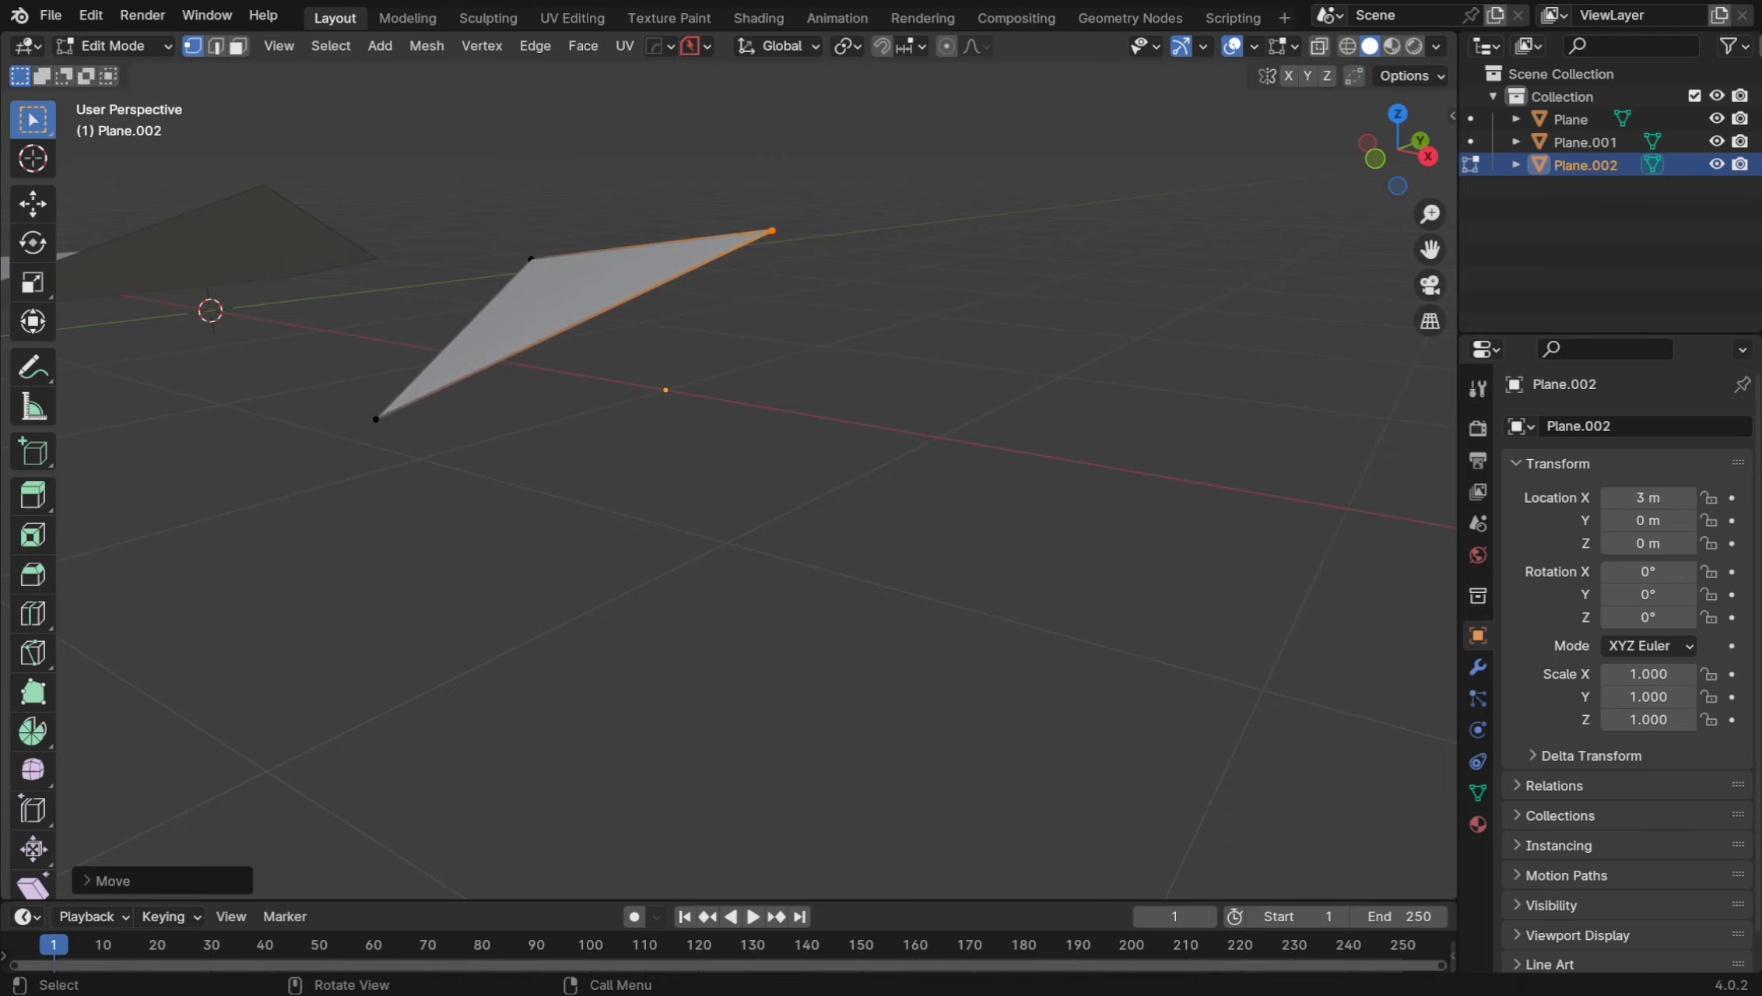
pyautogui.moveTo(779, 466); pyautogui.dragTo(911, 490, button='middle')
pyautogui.press('g')
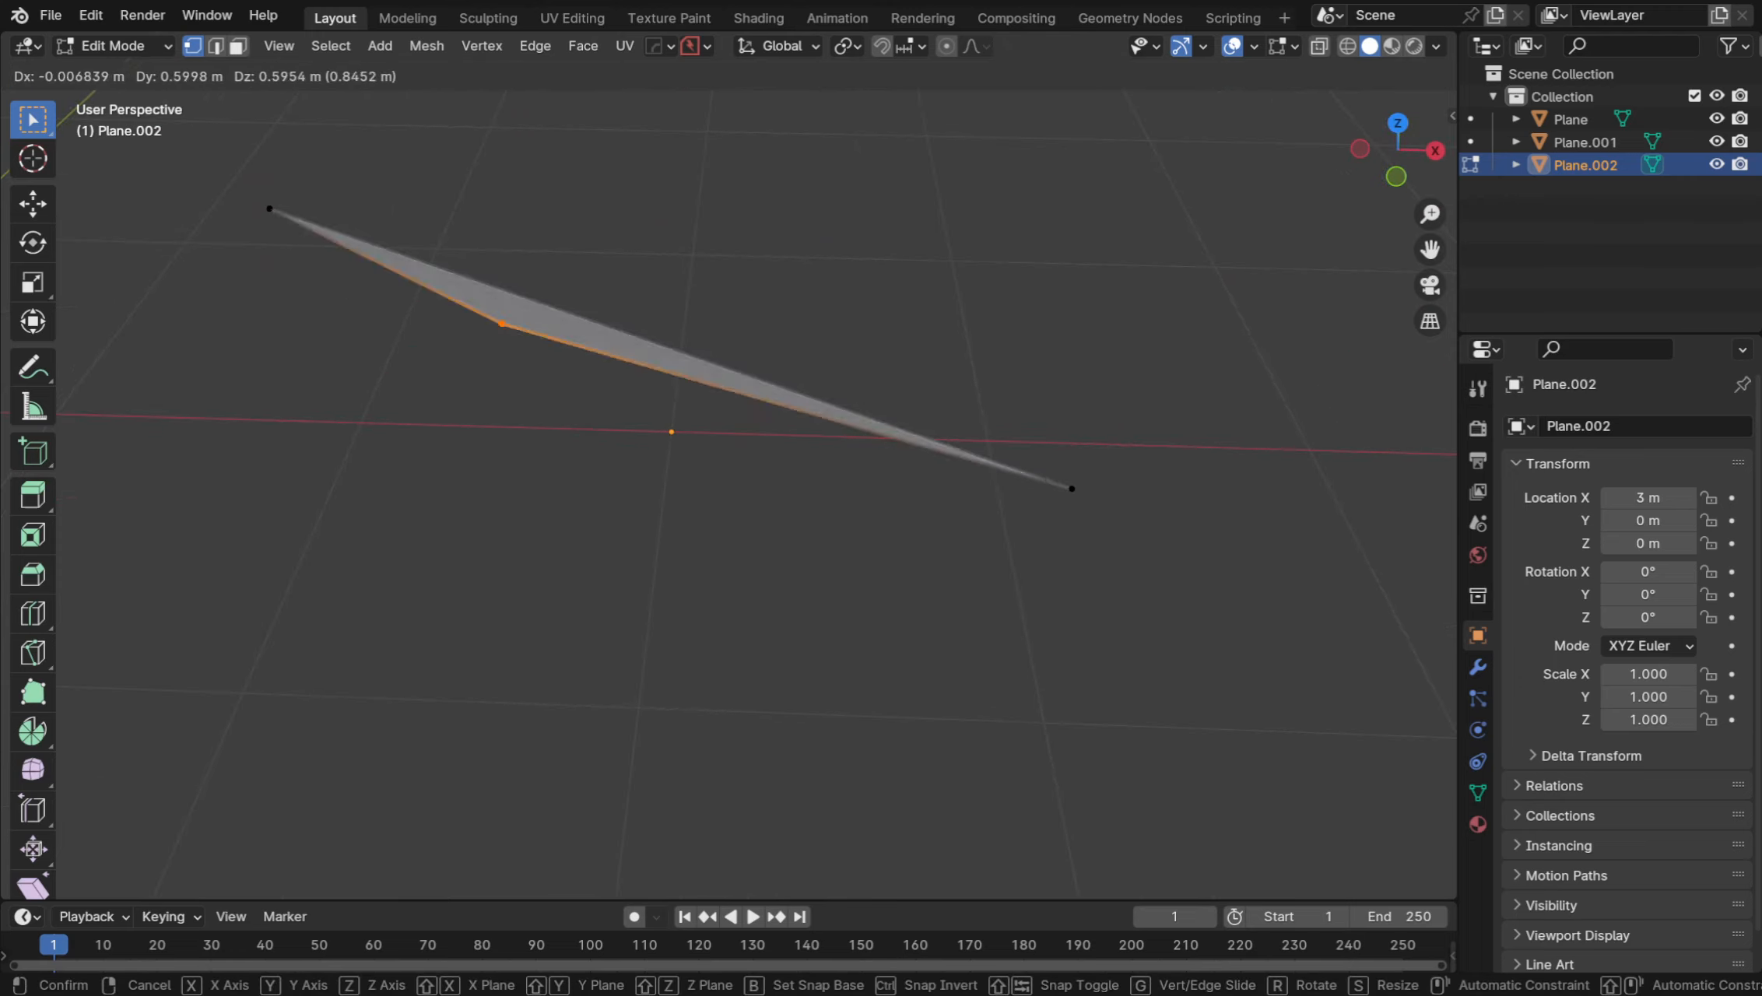
pyautogui.press('Return')
# Raise the triangle's right vertex and move its lower front vertex across to the right by about 1.33 m
pyautogui.moveTo(902, 350); pyautogui.dragTo(638, 374, button='middle')
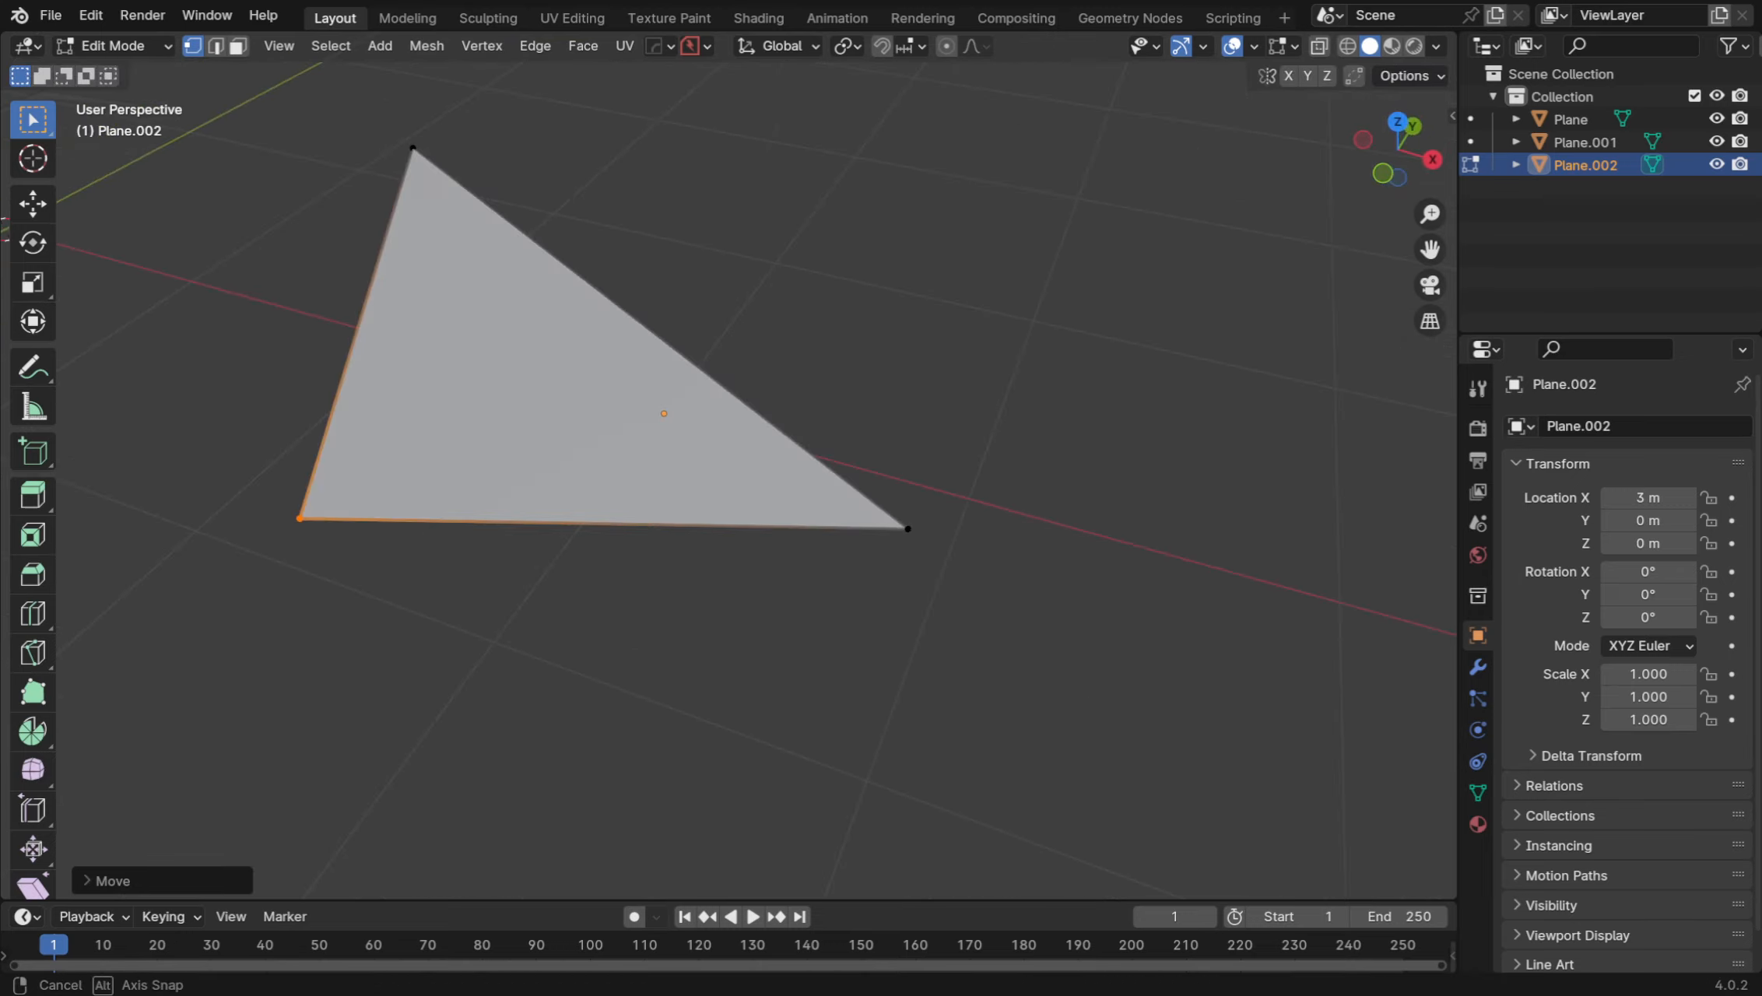
pyautogui.click(908, 528)
pyautogui.press('g')
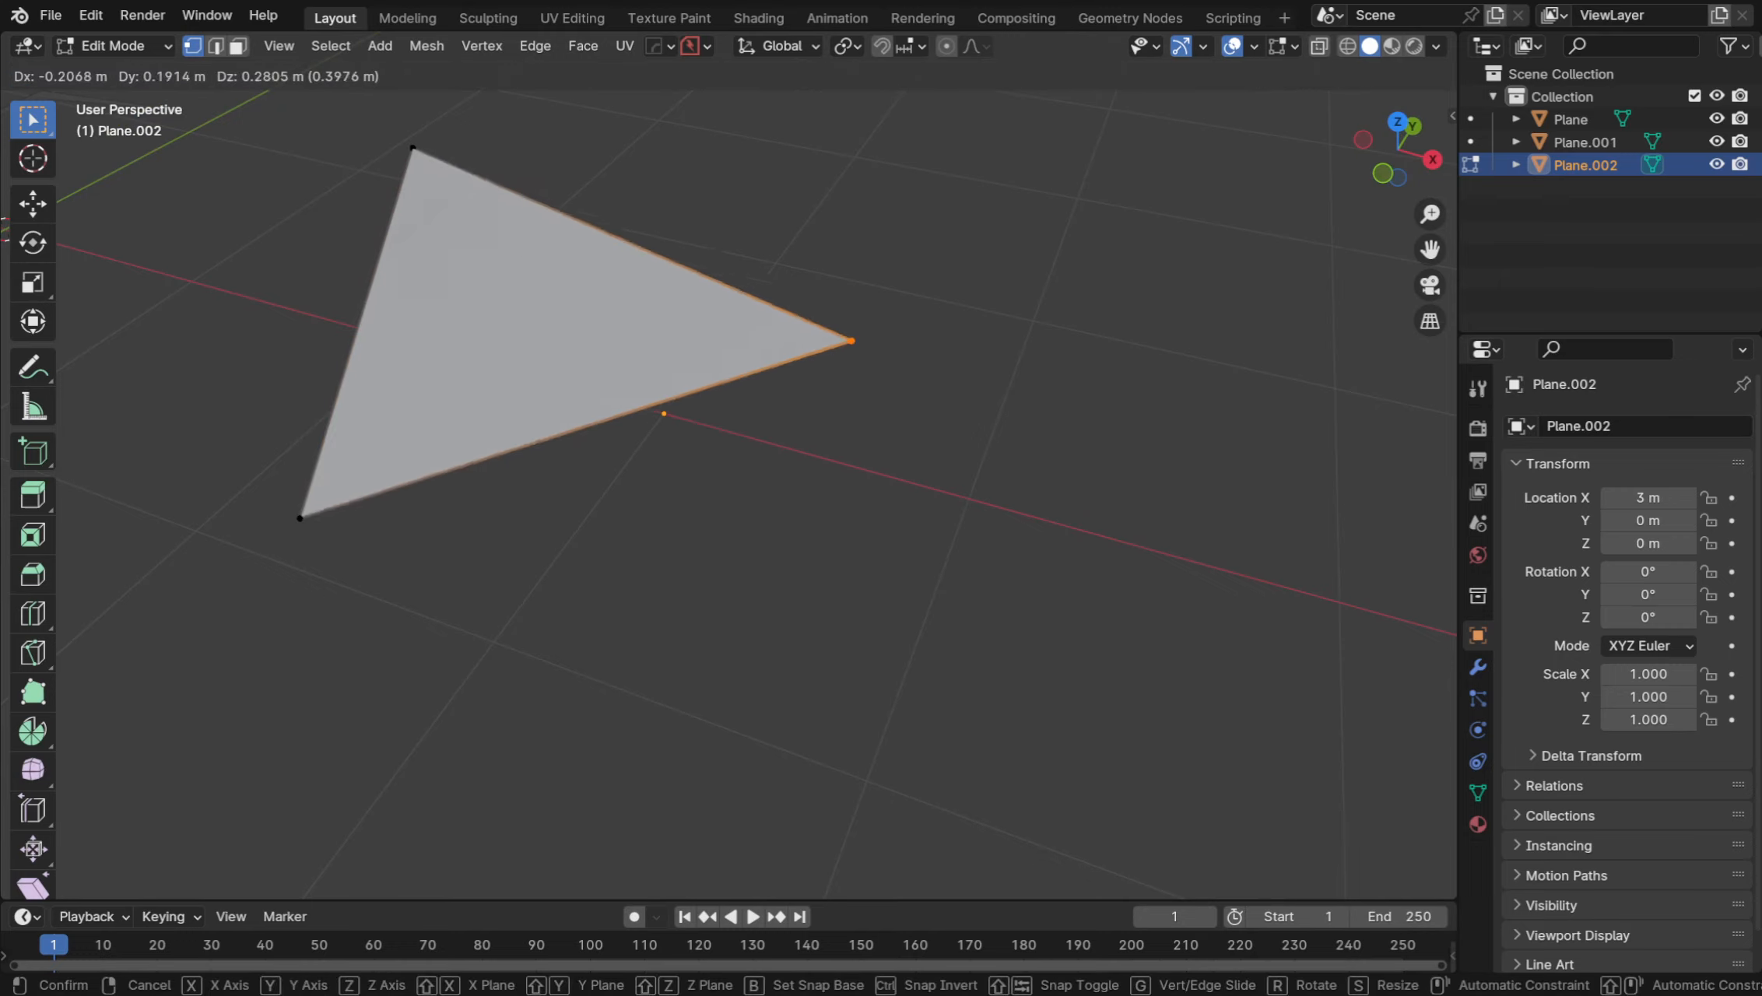
pyautogui.click(656, 162)
pyautogui.moveTo(656, 327); pyautogui.dragTo(615, 319, button='middle')
pyautogui.moveTo(359, 503); pyautogui.dragTo(587, 705)
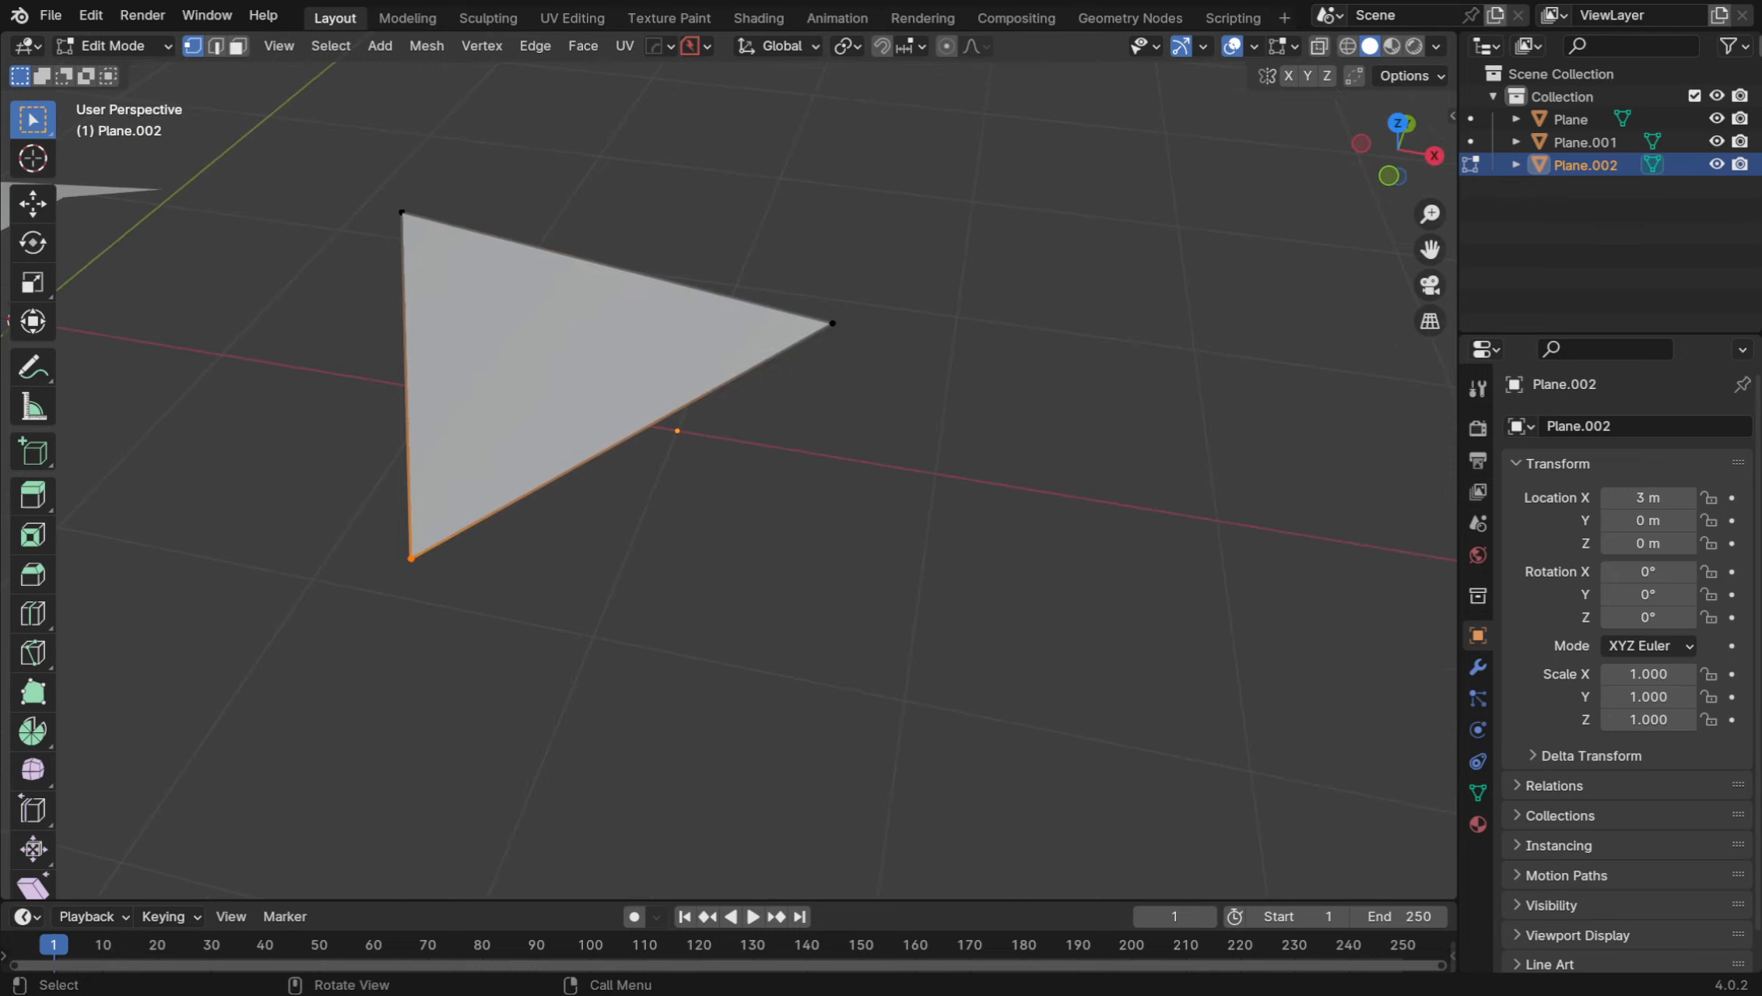
pyautogui.press('g')
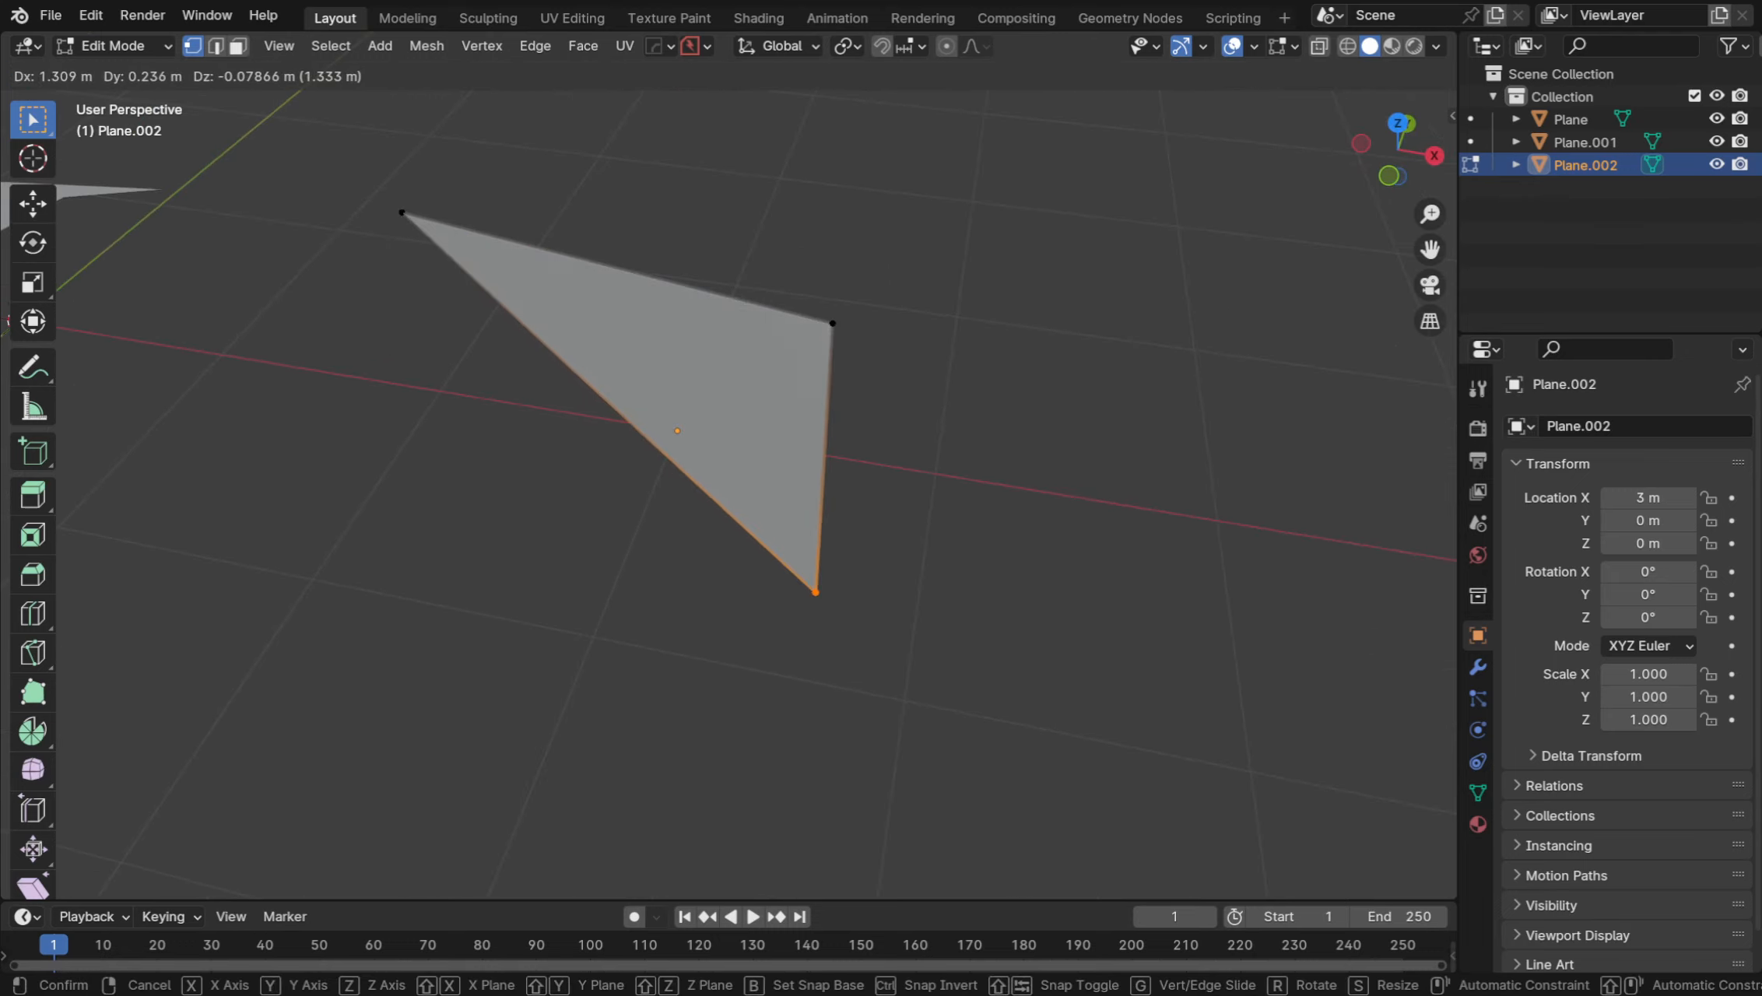
pyautogui.press('Return')
# Move the triangle's upper right vertex across its opposite edge to the left, and reposition its lower front vertex
pyautogui.moveTo(849, 483); pyautogui.dragTo(778, 436, button='middle')
pyautogui.moveTo(775, 199); pyautogui.dragTo(832, 280)
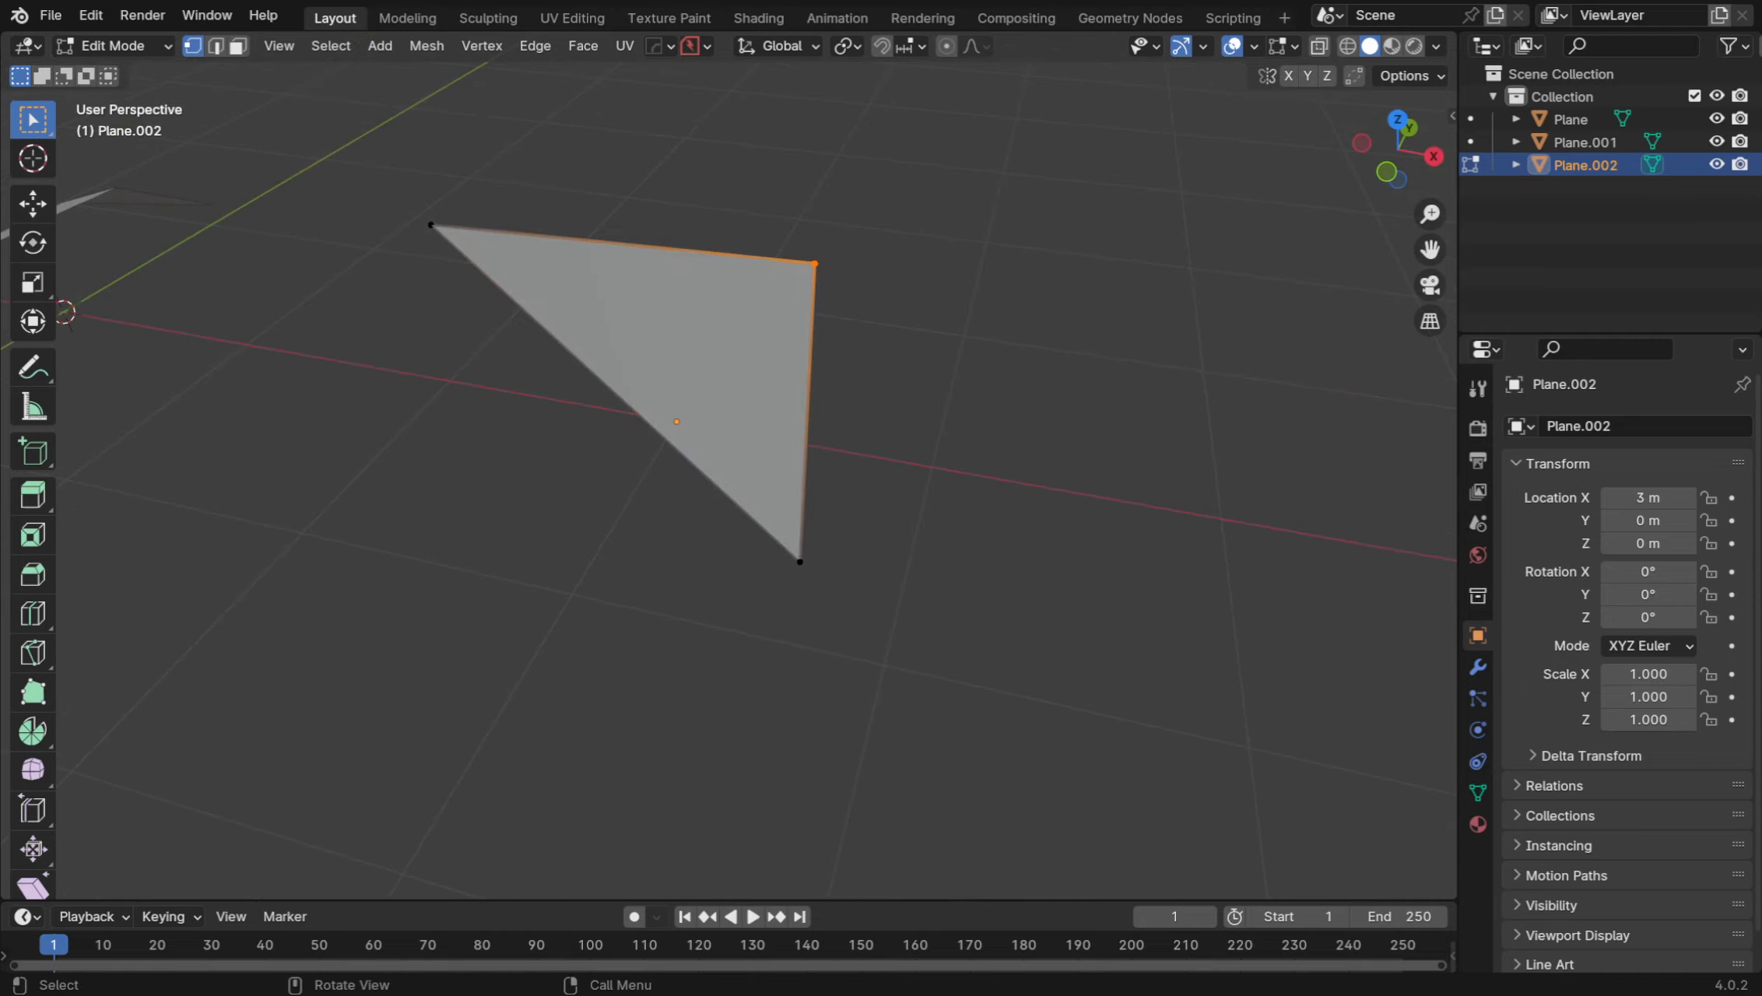
pyautogui.press('g')
pyautogui.press('Return')
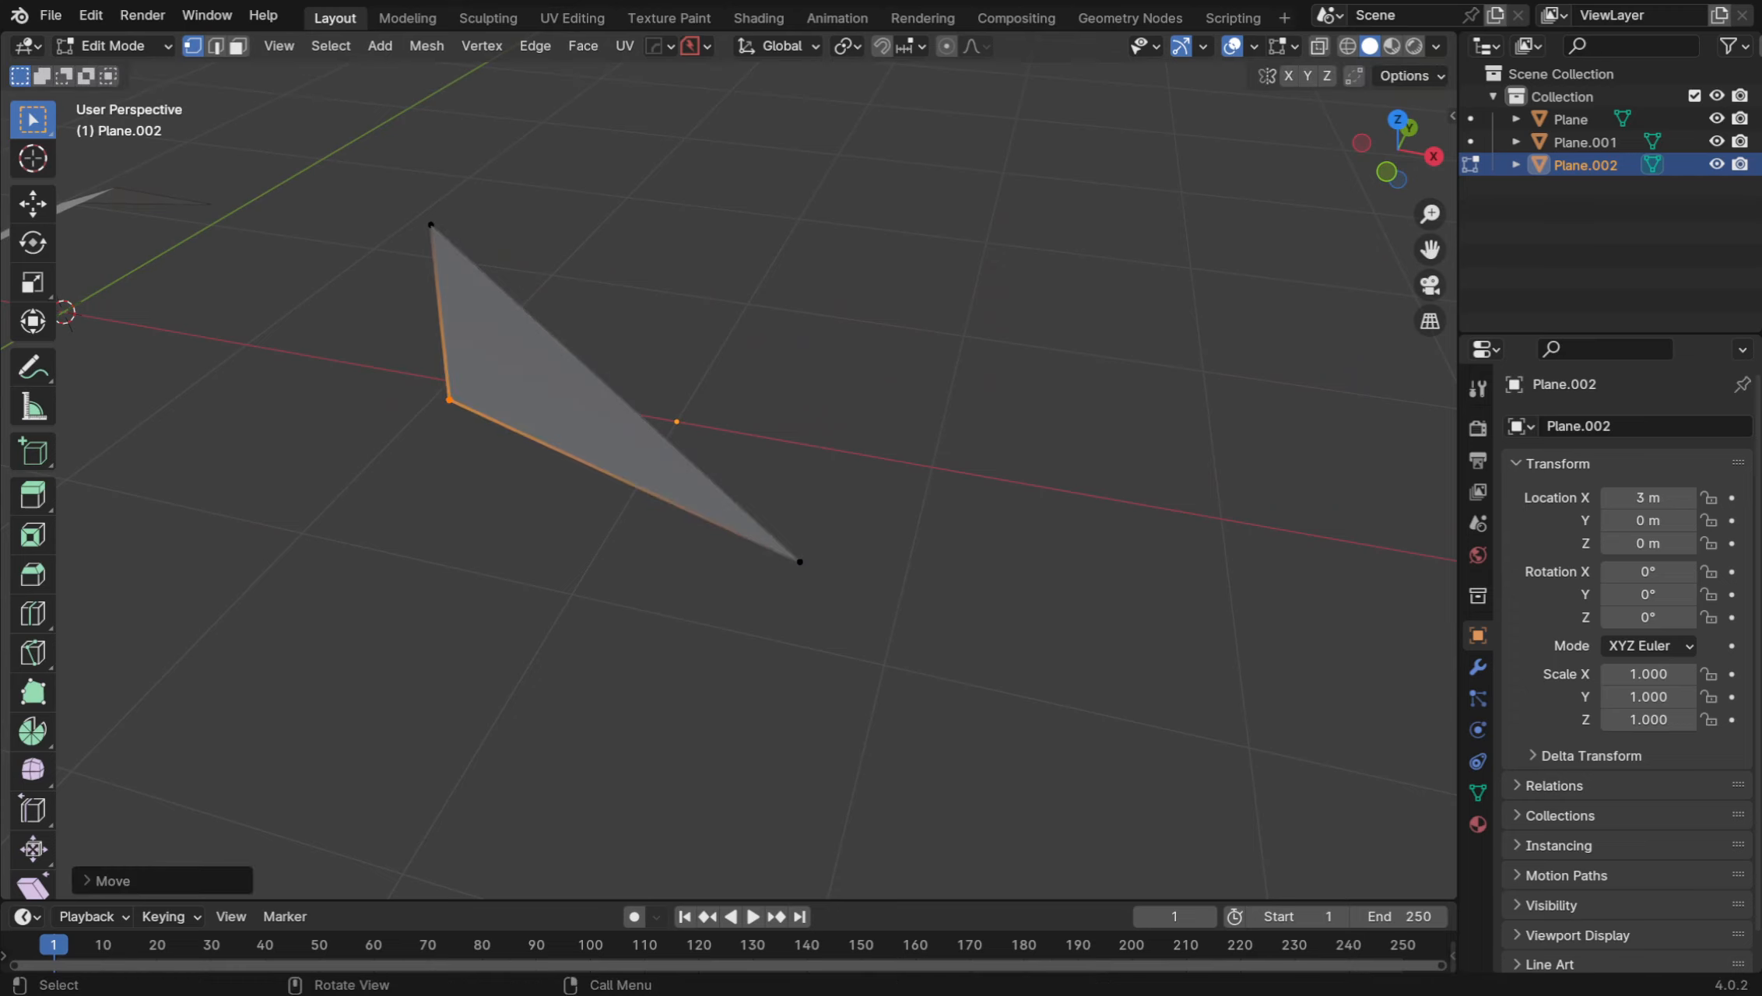
pyautogui.moveTo(778, 436); pyautogui.dragTo(841, 413, button='middle')
pyautogui.moveTo(642, 515); pyautogui.dragTo(765, 644)
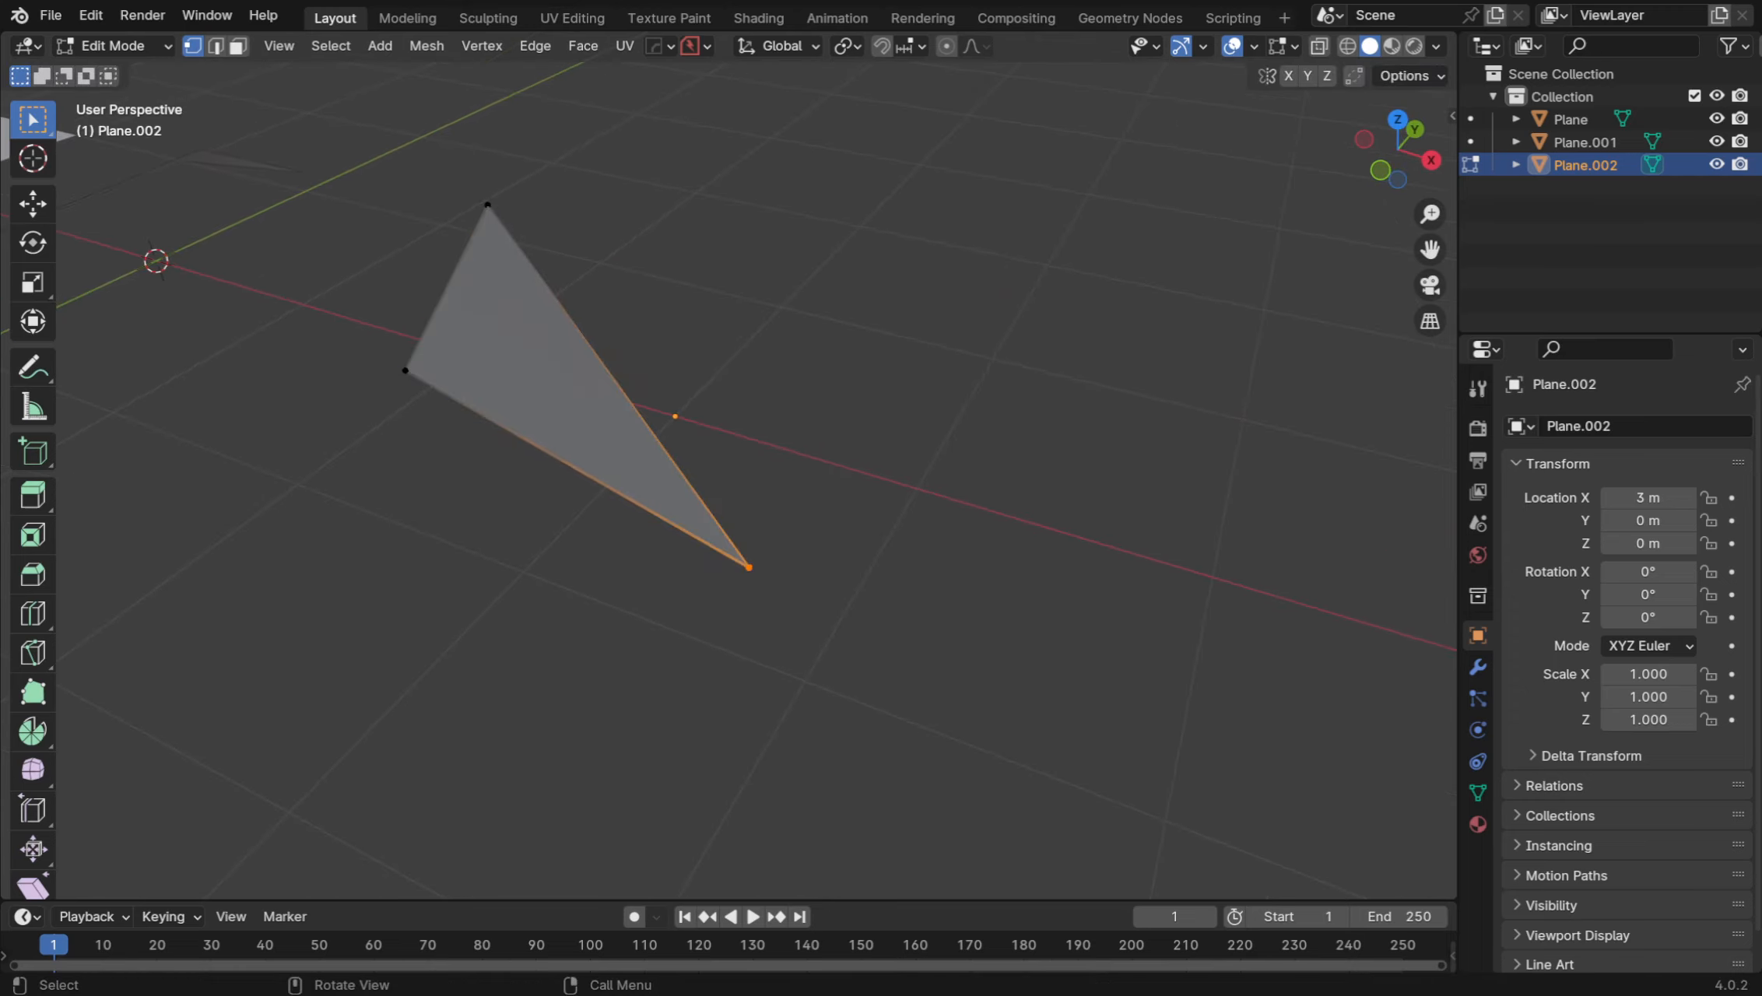
pyautogui.press('g')
pyautogui.press('Return')
# Select the triangle's outermost pointed vertex and move it inward and down, past the object's origin
pyautogui.moveTo(778, 389); pyautogui.dragTo(996, 366, button='middle')
pyautogui.moveTo(178, 427); pyautogui.dragTo(228, 443)
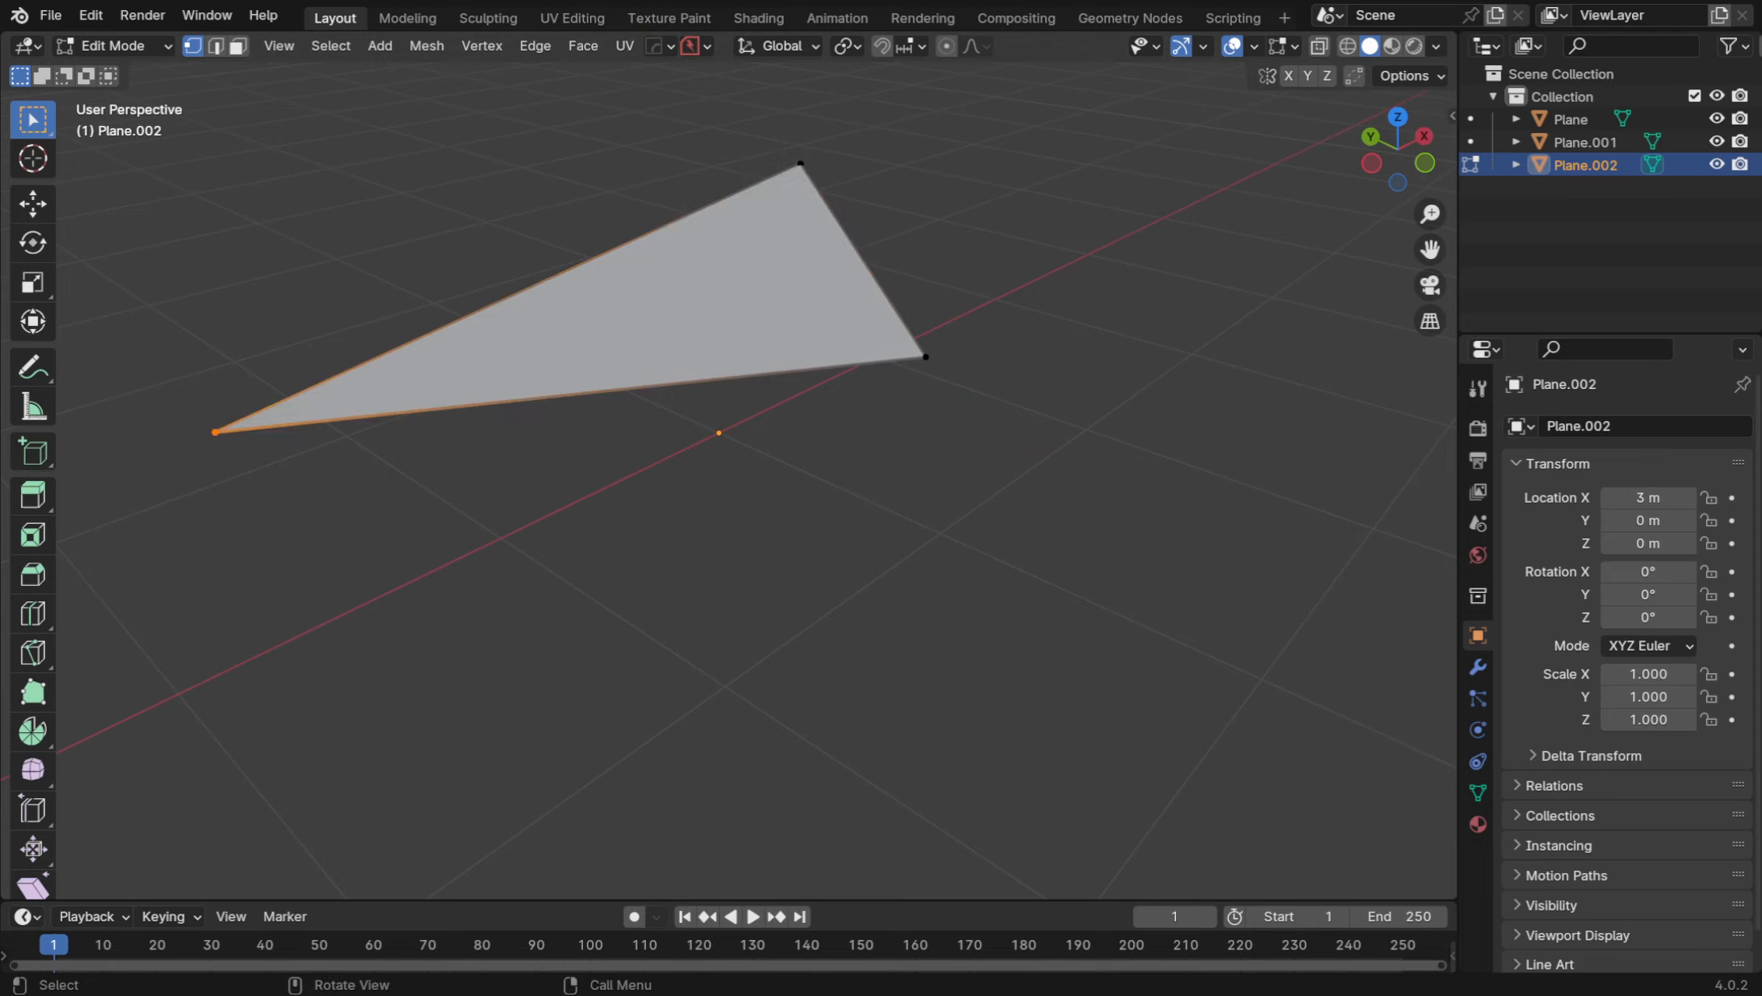
pyautogui.press('g')
pyautogui.press('Return')
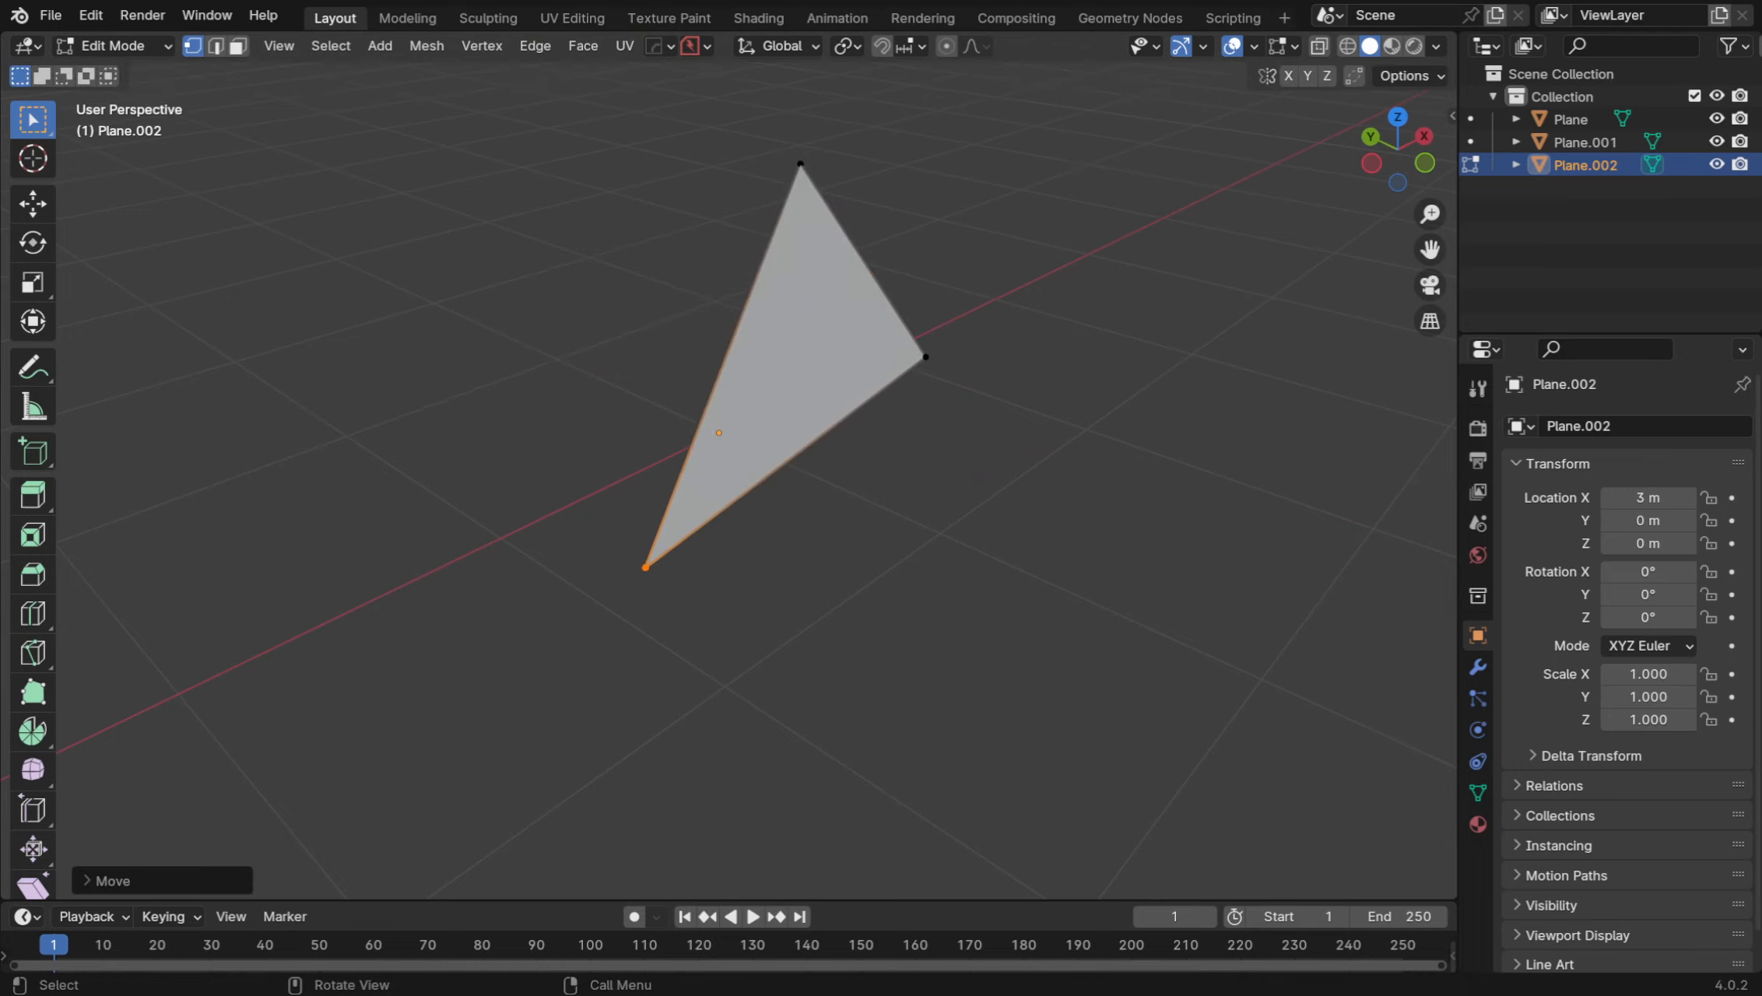
# Move the triangle's upper left vertex down and outward by about 0.5 m, and drop its highest vertex below the other two
pyautogui.moveTo(700, 467); pyautogui.dragTo(894, 440, button='middle')
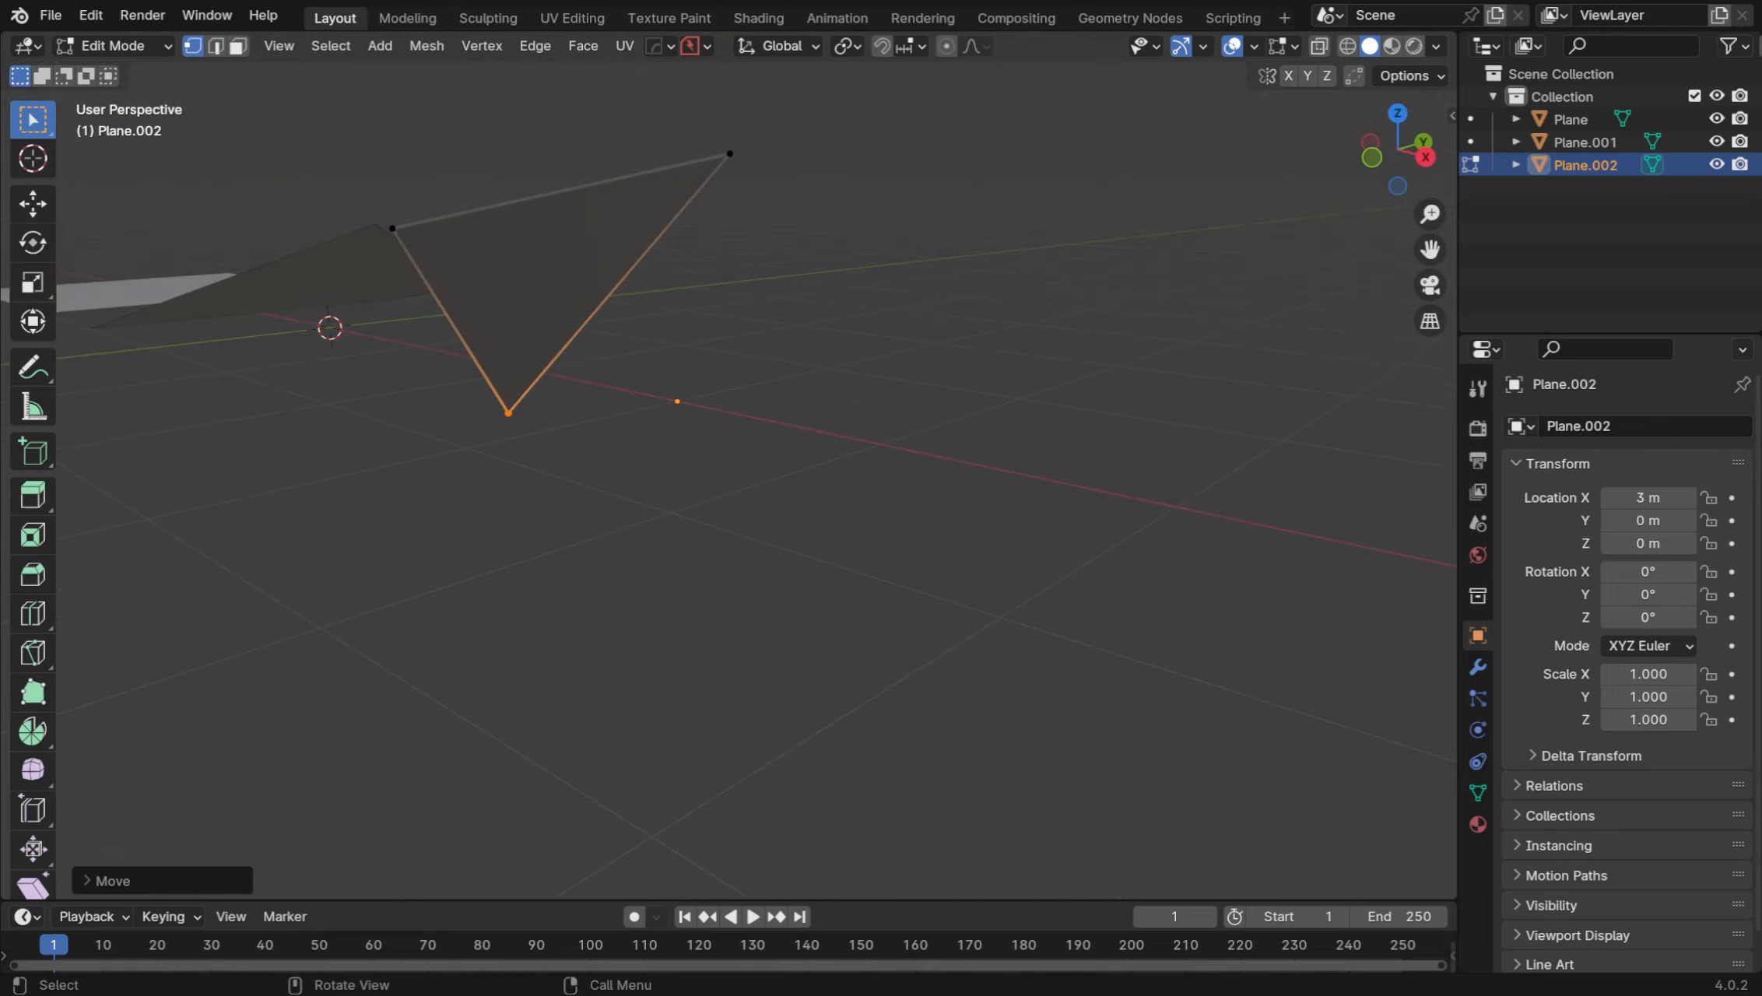
pyautogui.moveTo(700, 467); pyautogui.dragTo(755, 469, button='middle')
pyautogui.moveTo(370, 207); pyautogui.dragTo(568, 324)
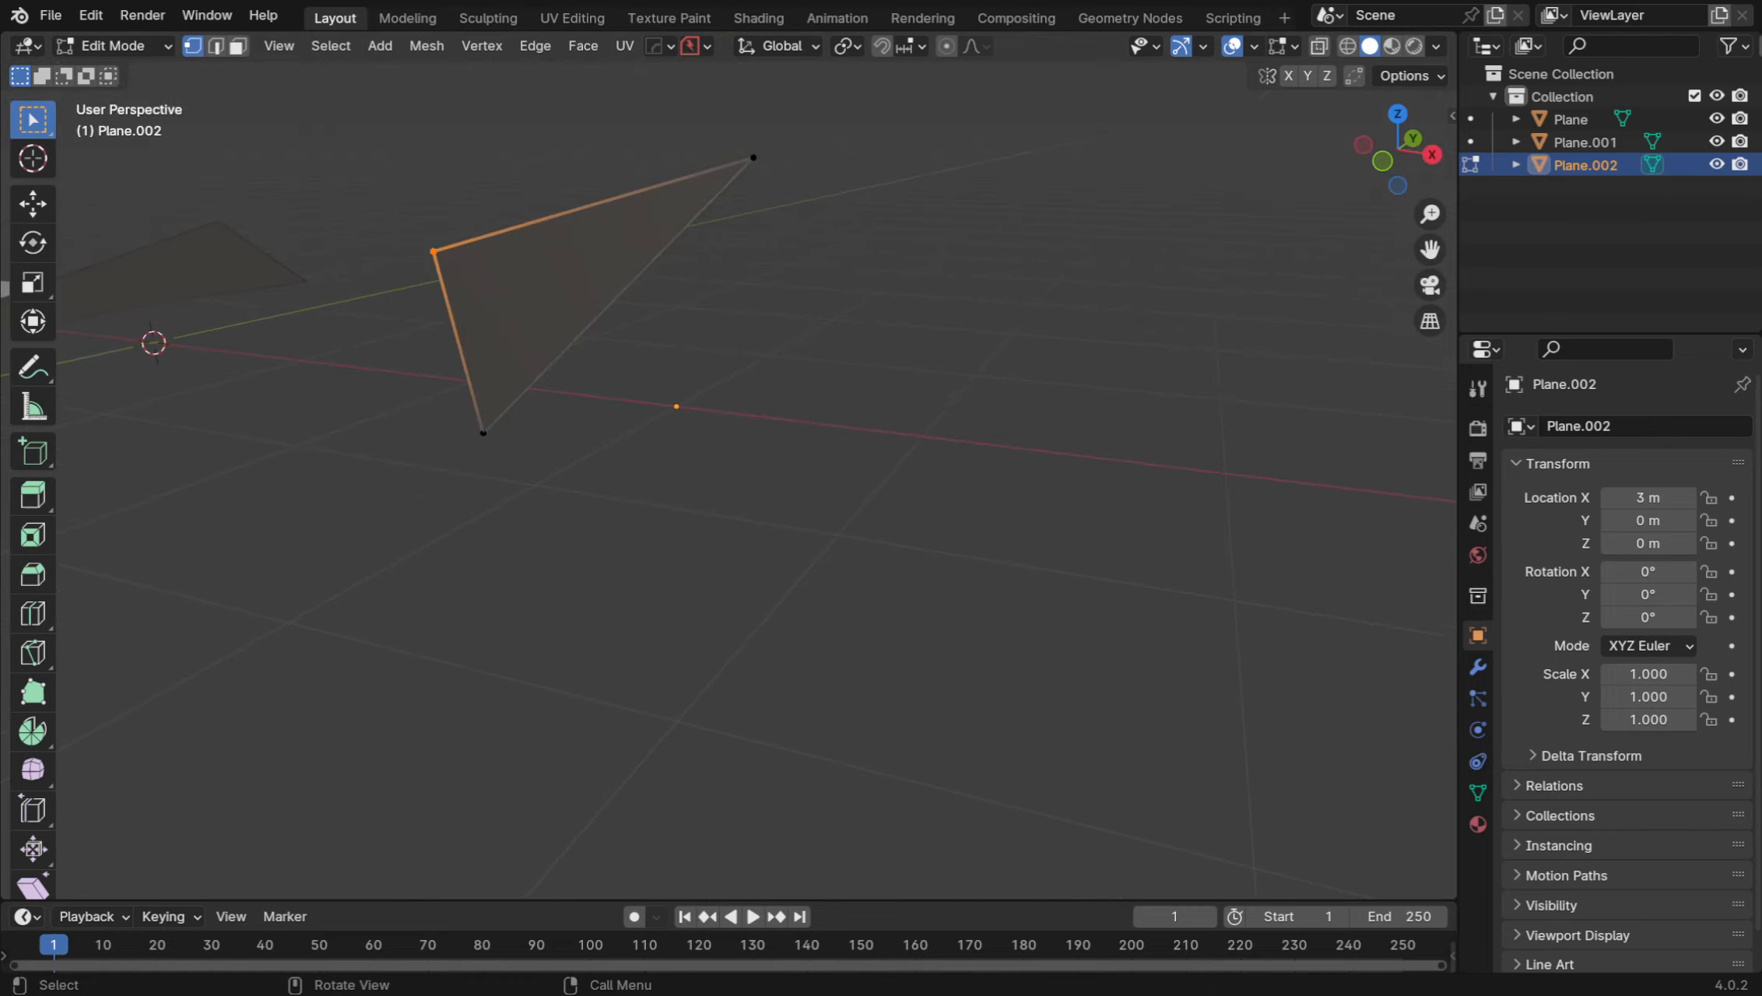
pyautogui.press('g')
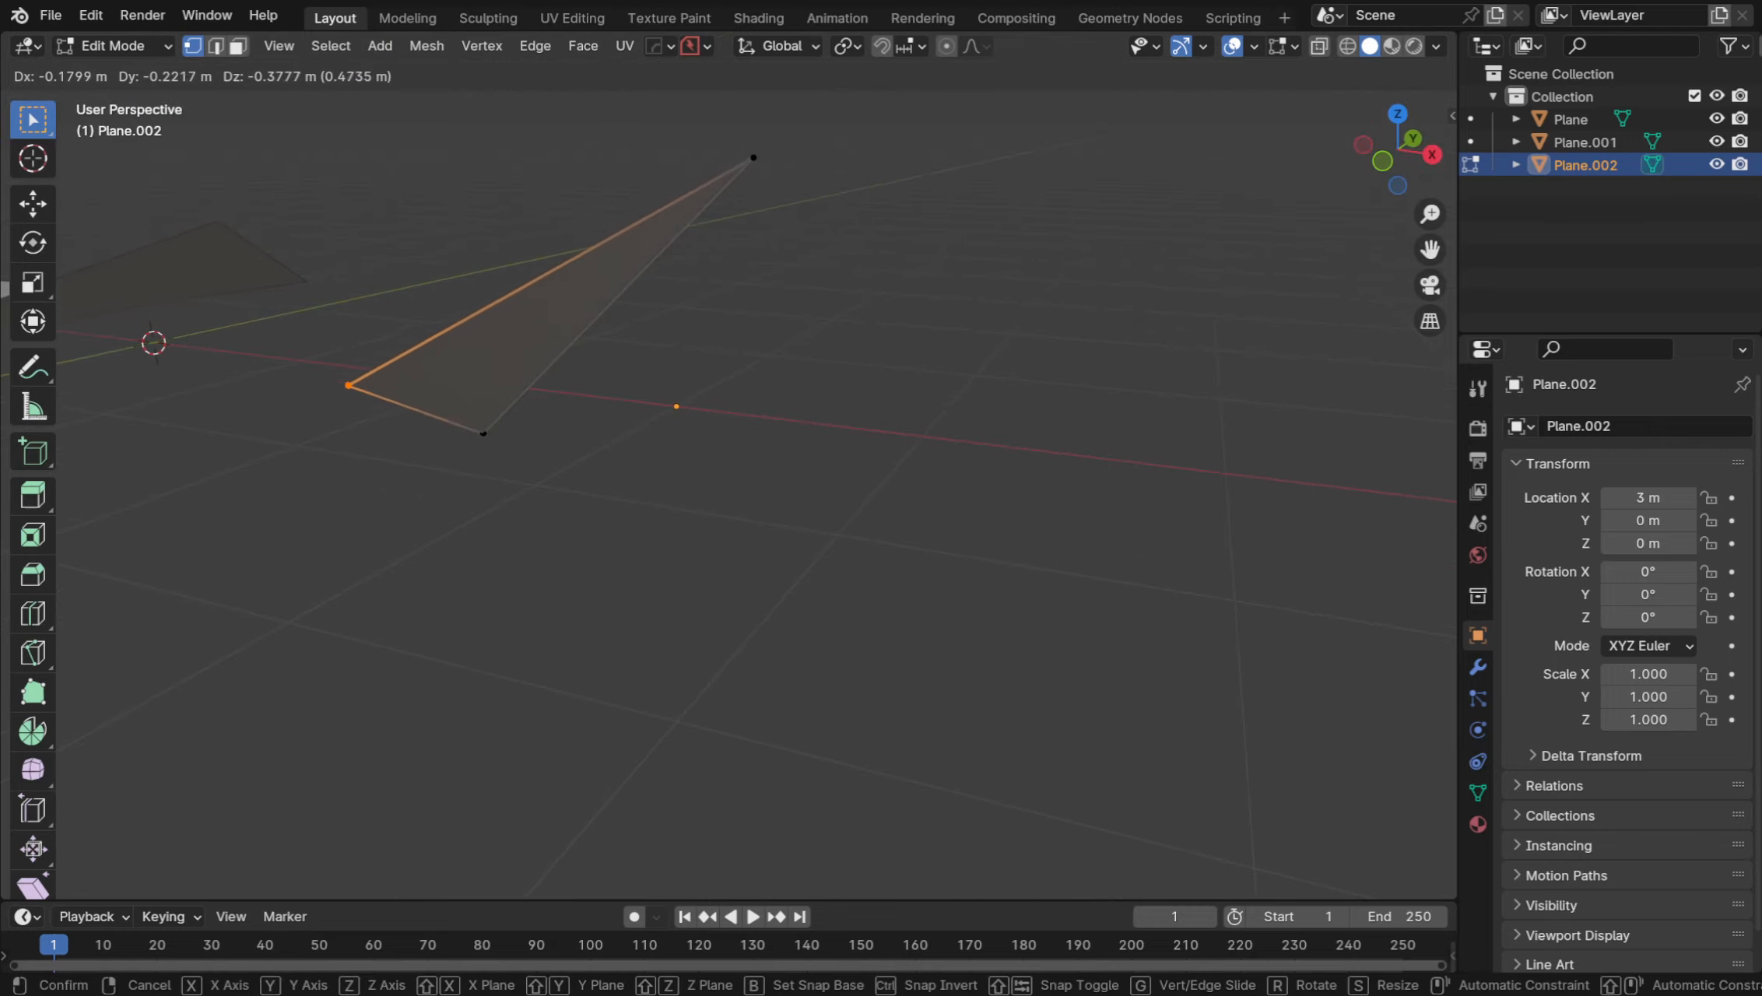
pyautogui.press('Return')
pyautogui.moveTo(697, 128); pyautogui.dragTo(894, 240)
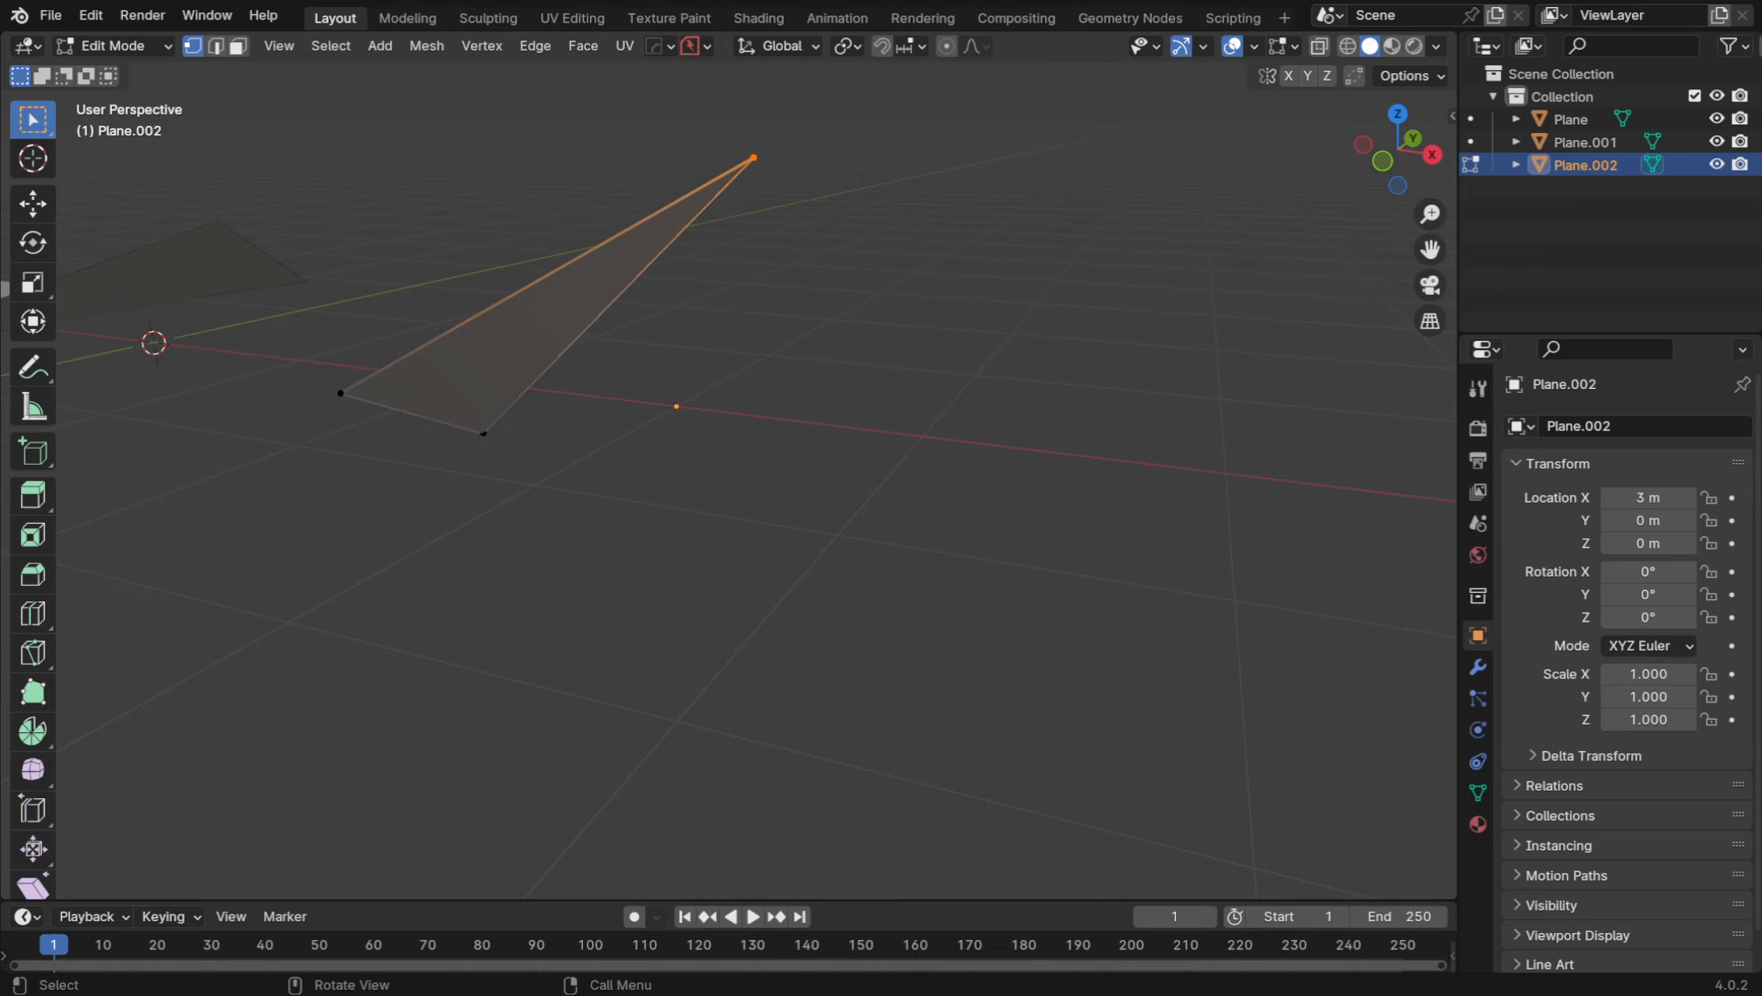
pyautogui.press('g')
pyautogui.press('Return')
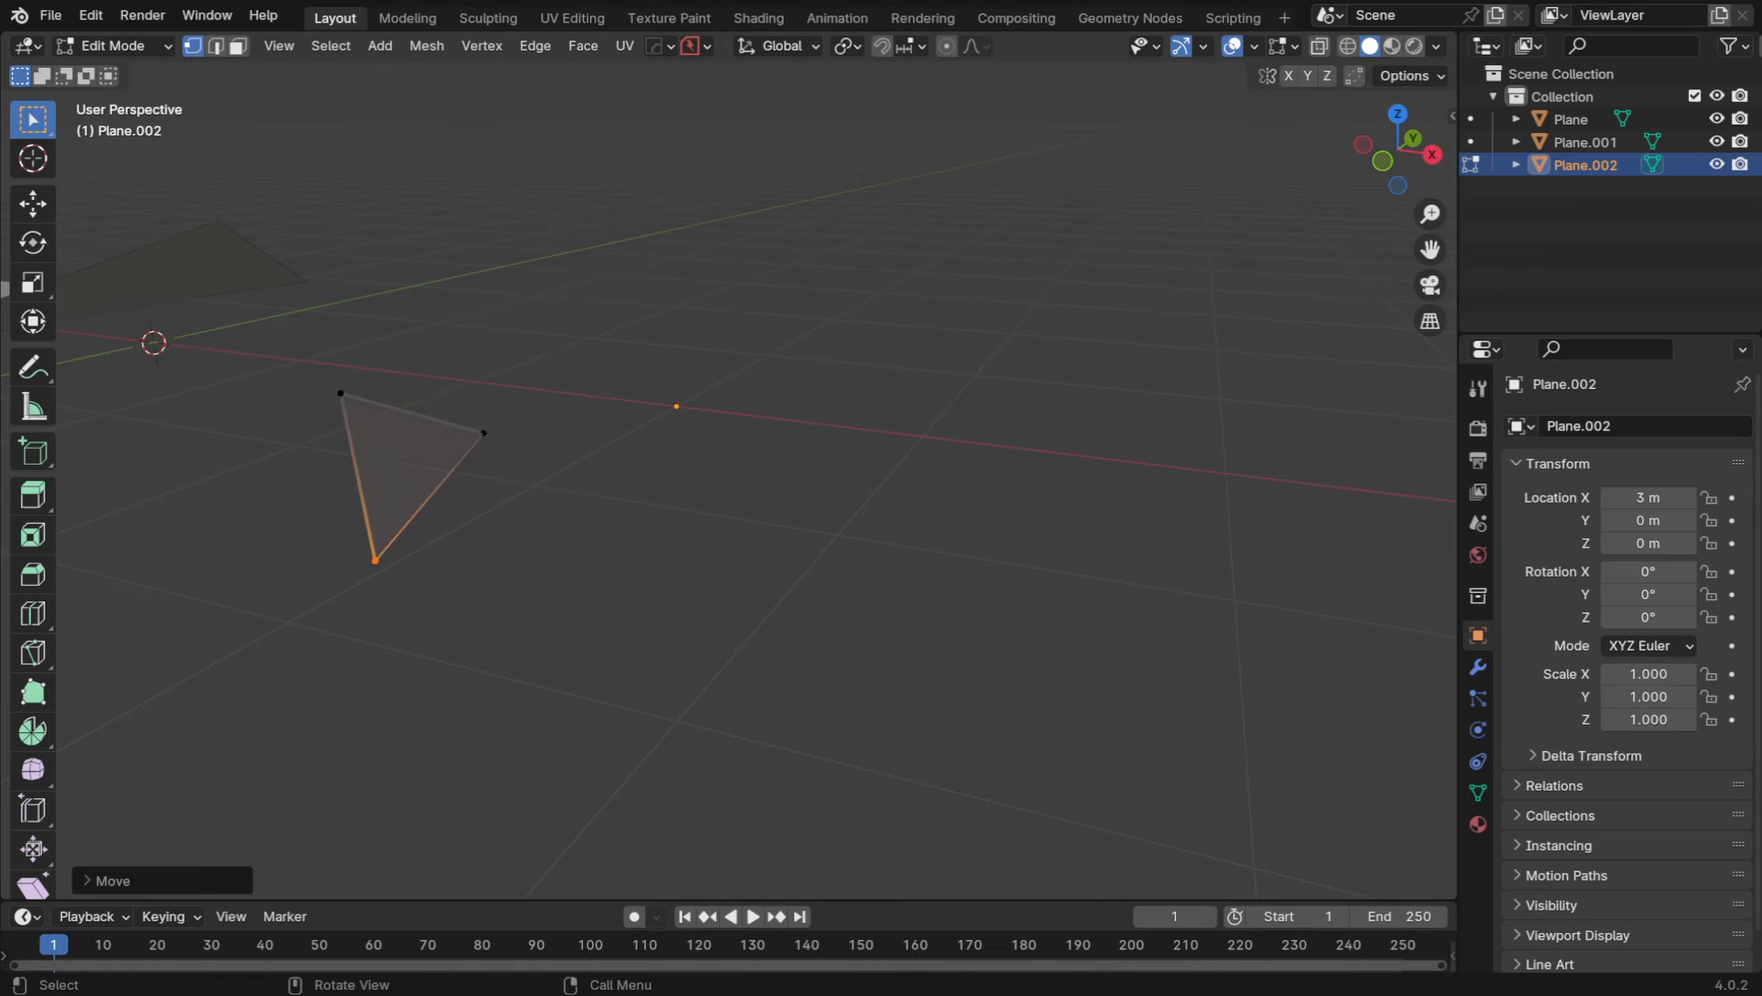
# Move the triangle's left vertex farther outward, and shift its lowest vertex up and to the left
pyautogui.moveTo(539, 652); pyautogui.dragTo(747, 544, button='middle')
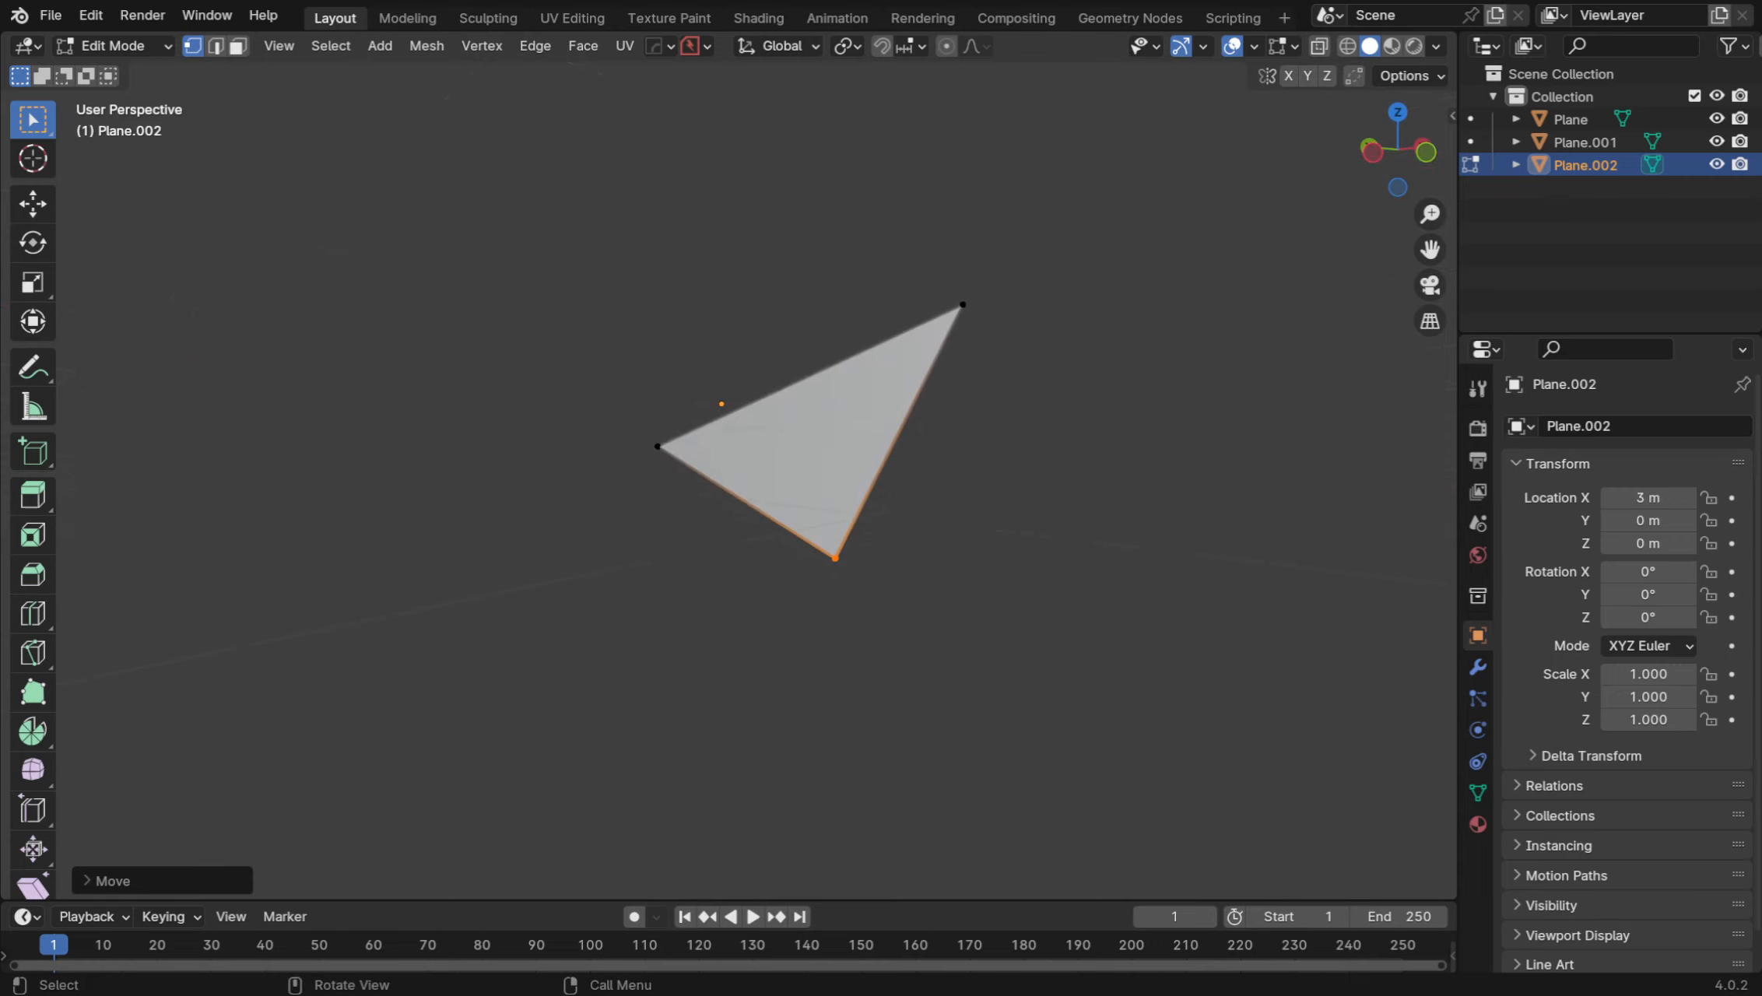
pyautogui.moveTo(609, 413); pyautogui.dragTo(779, 578)
pyautogui.press('g')
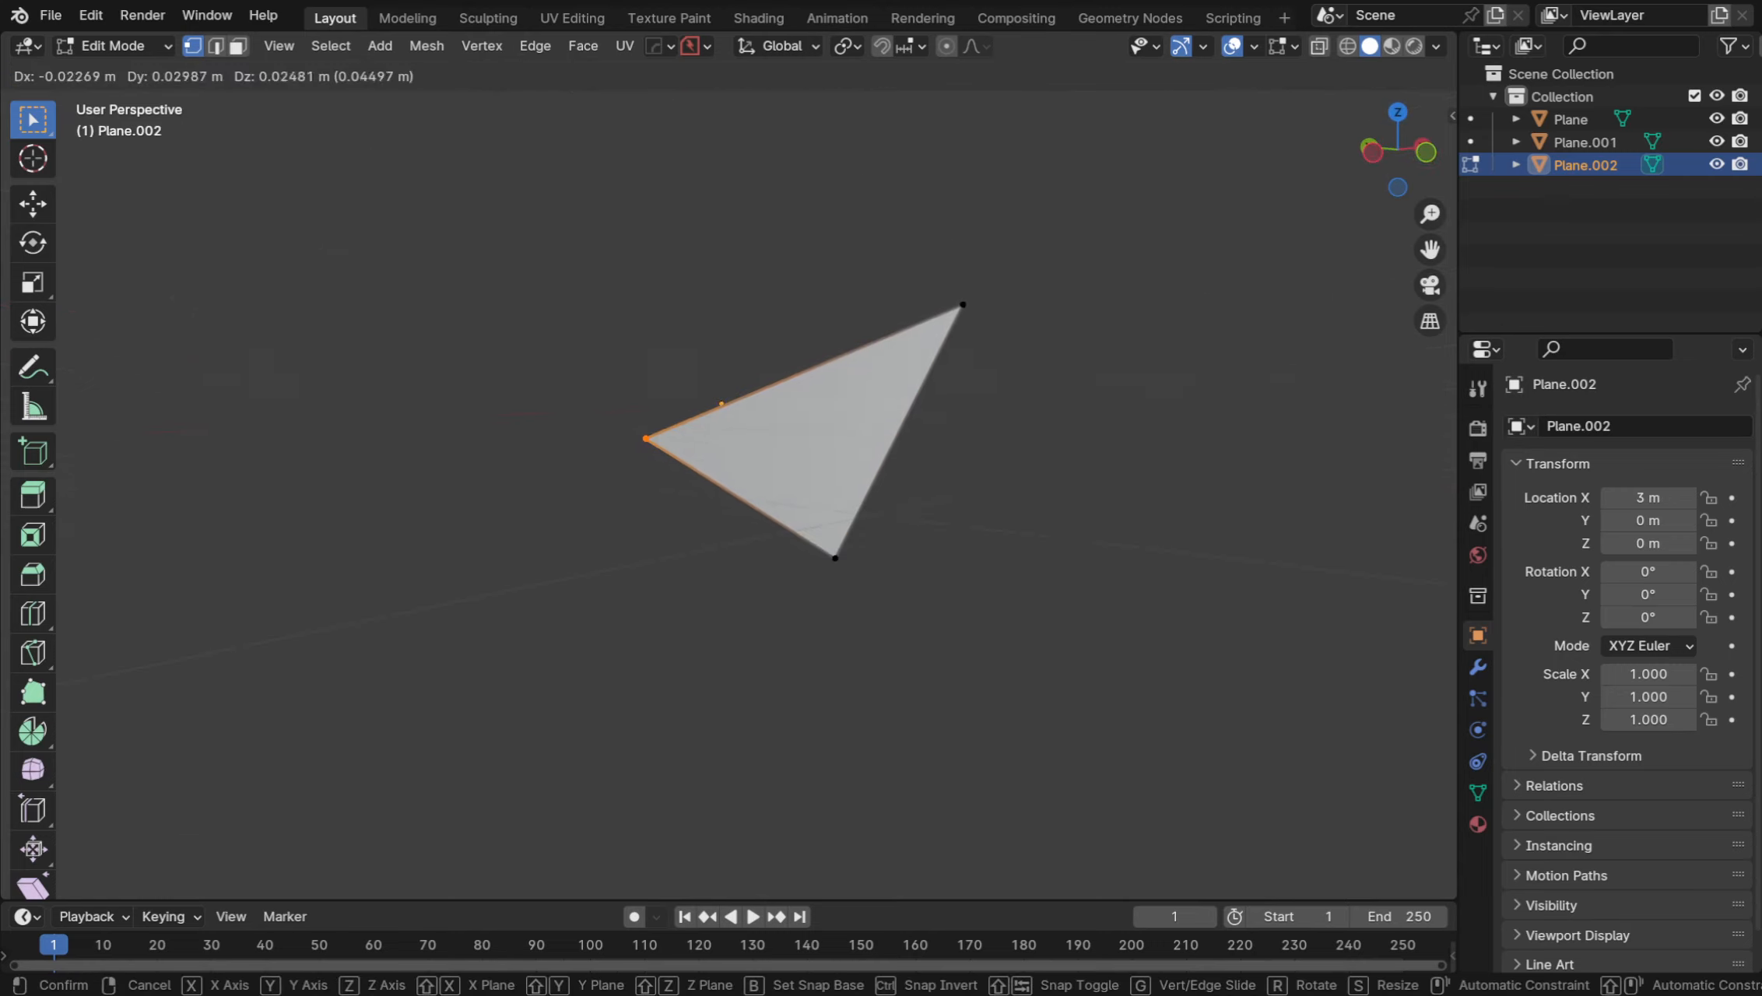
pyautogui.press('Return')
pyautogui.moveTo(265, 335); pyautogui.dragTo(201, 382, button='middle')
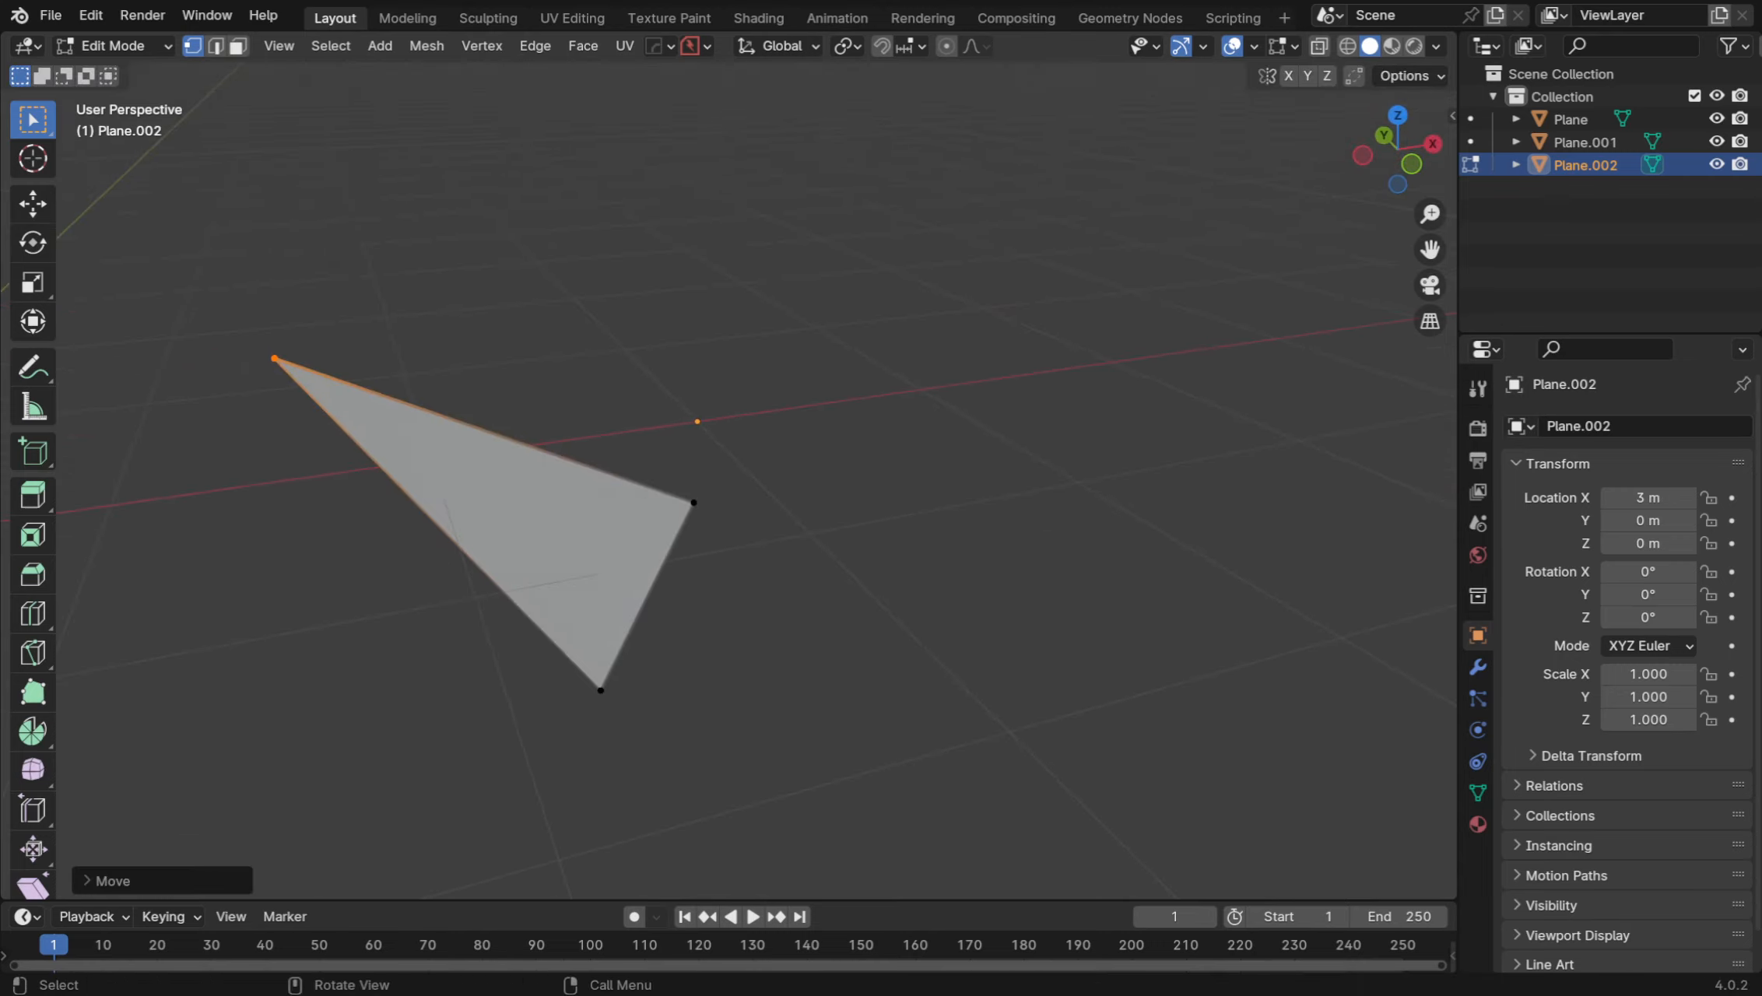
pyautogui.moveTo(391, 589); pyautogui.dragTo(710, 733)
pyautogui.press('g')
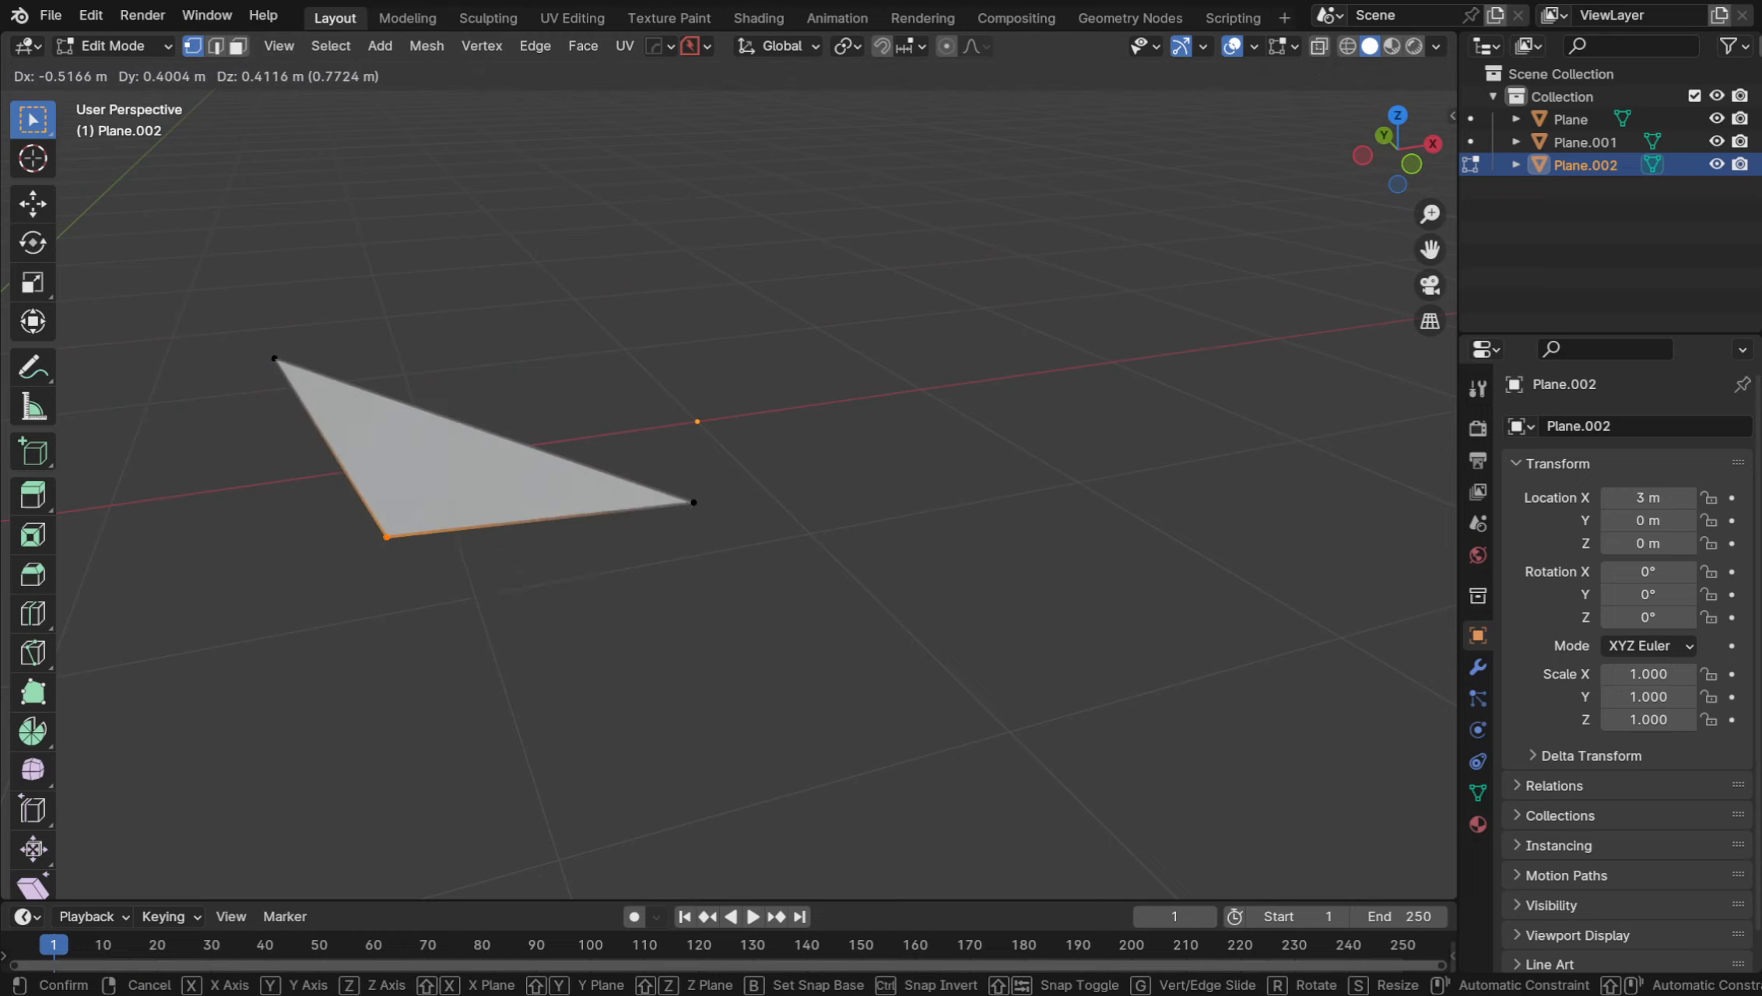
pyautogui.press('Return')
# Pull the triangle's selected left vertex outward toward the bent quad, and raise its lower right vertex
pyautogui.moveTo(545, 389); pyautogui.dragTo(1038, 353, button='middle')
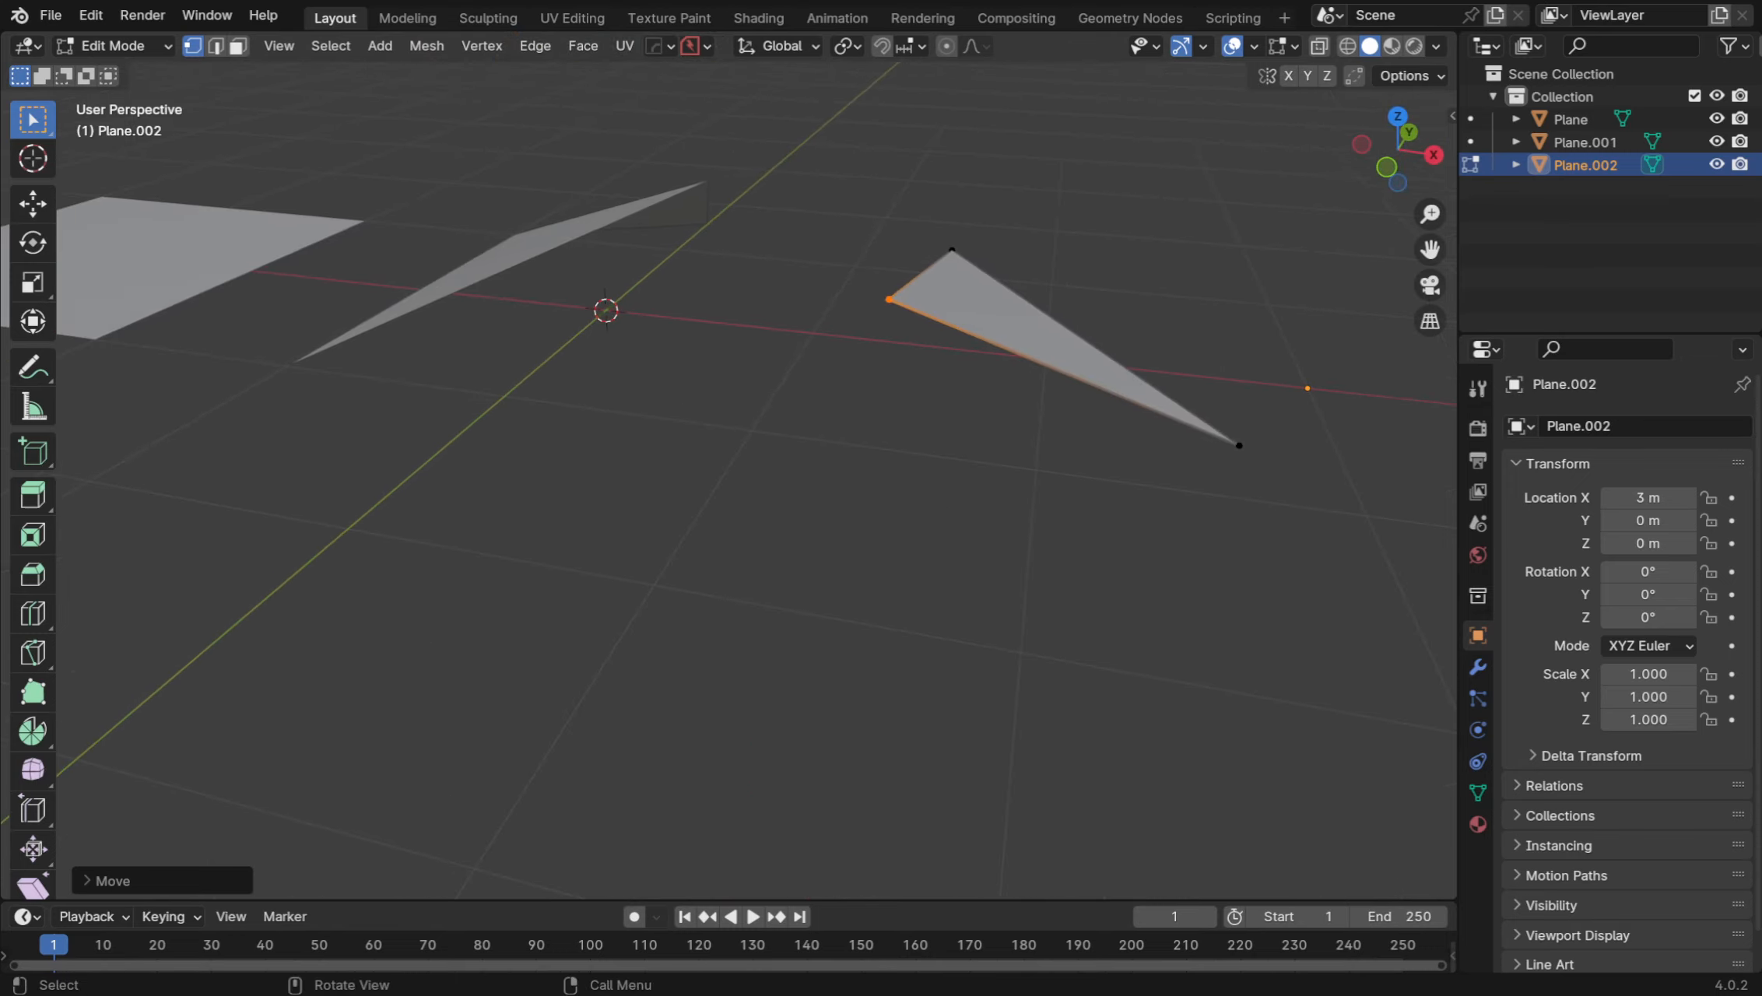
pyautogui.moveTo(569, 707); pyautogui.dragTo(632, 775, button='middle')
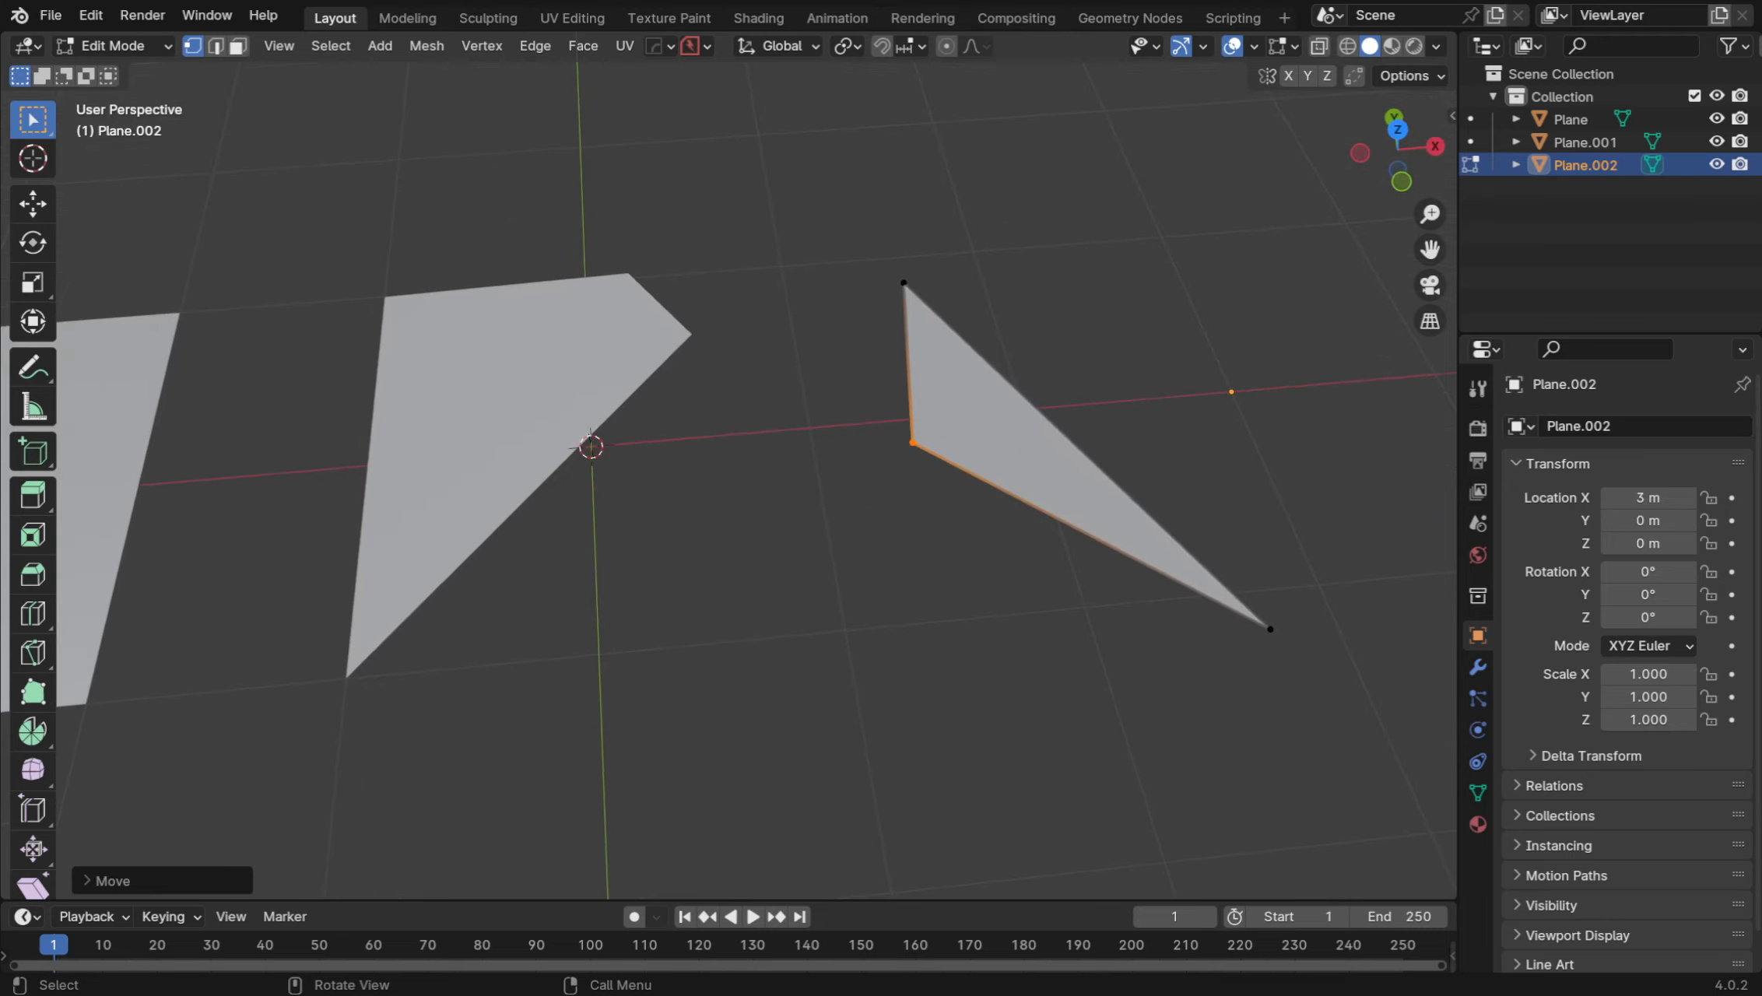
pyautogui.press('g')
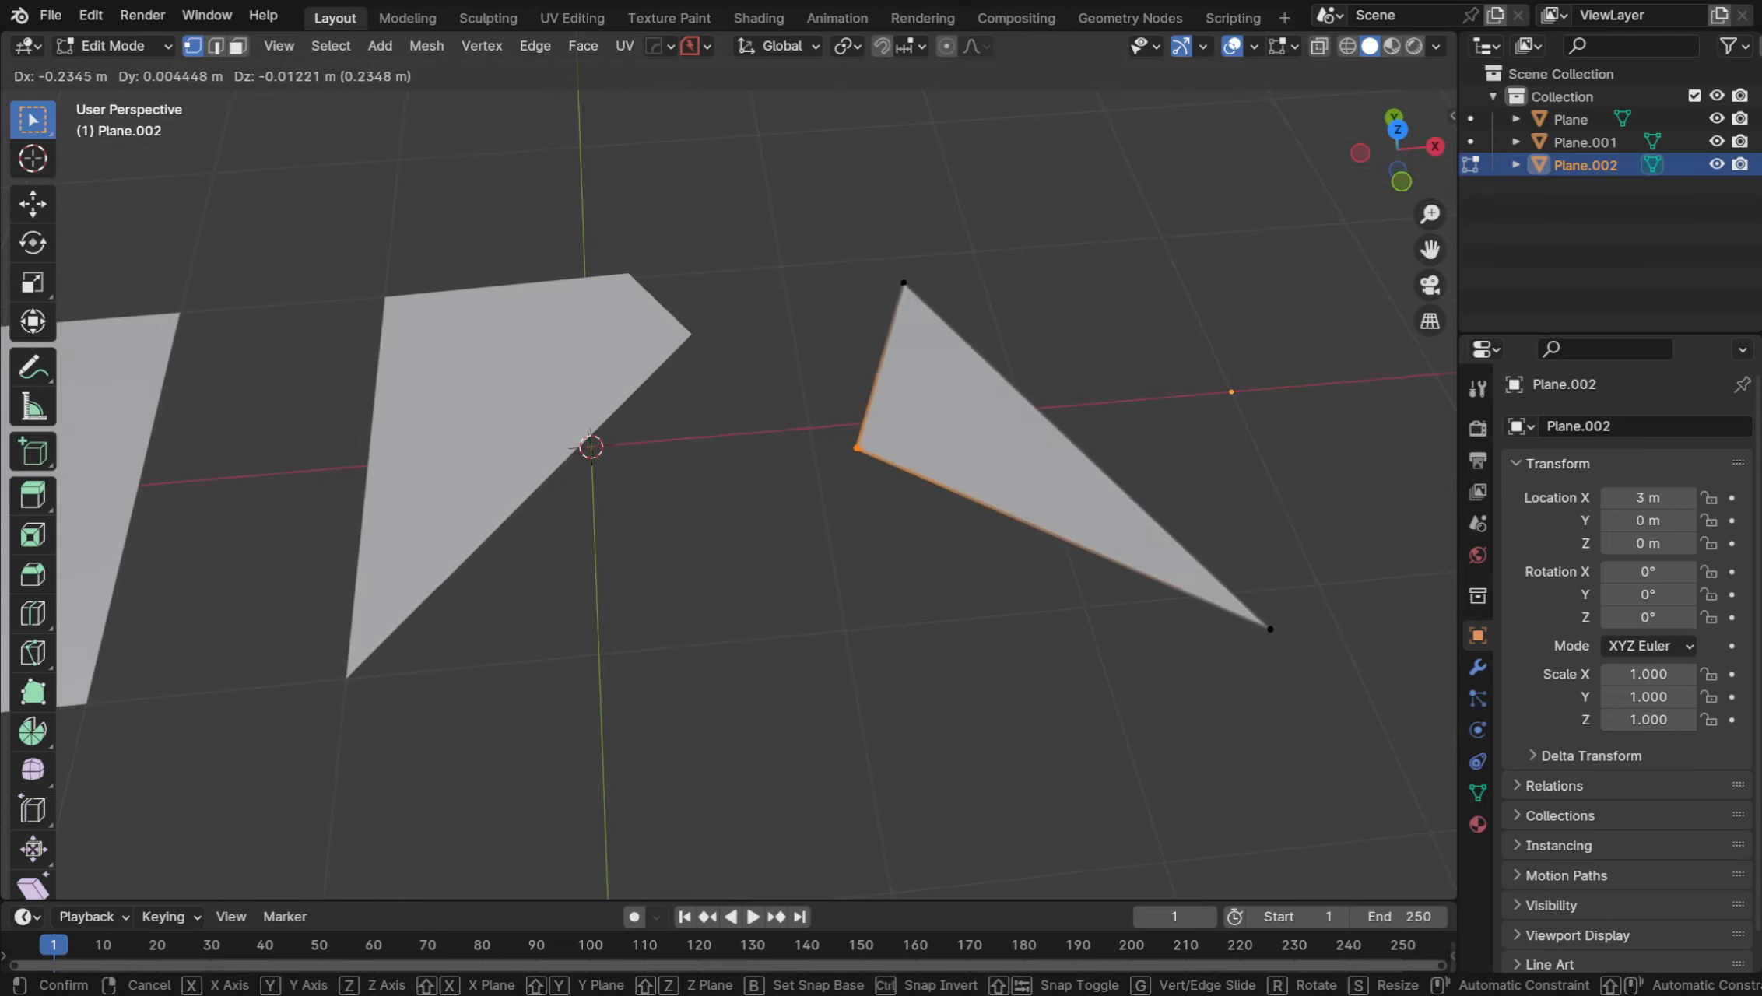
pyautogui.press('Return')
pyautogui.moveTo(1209, 536); pyautogui.dragTo(1294, 713)
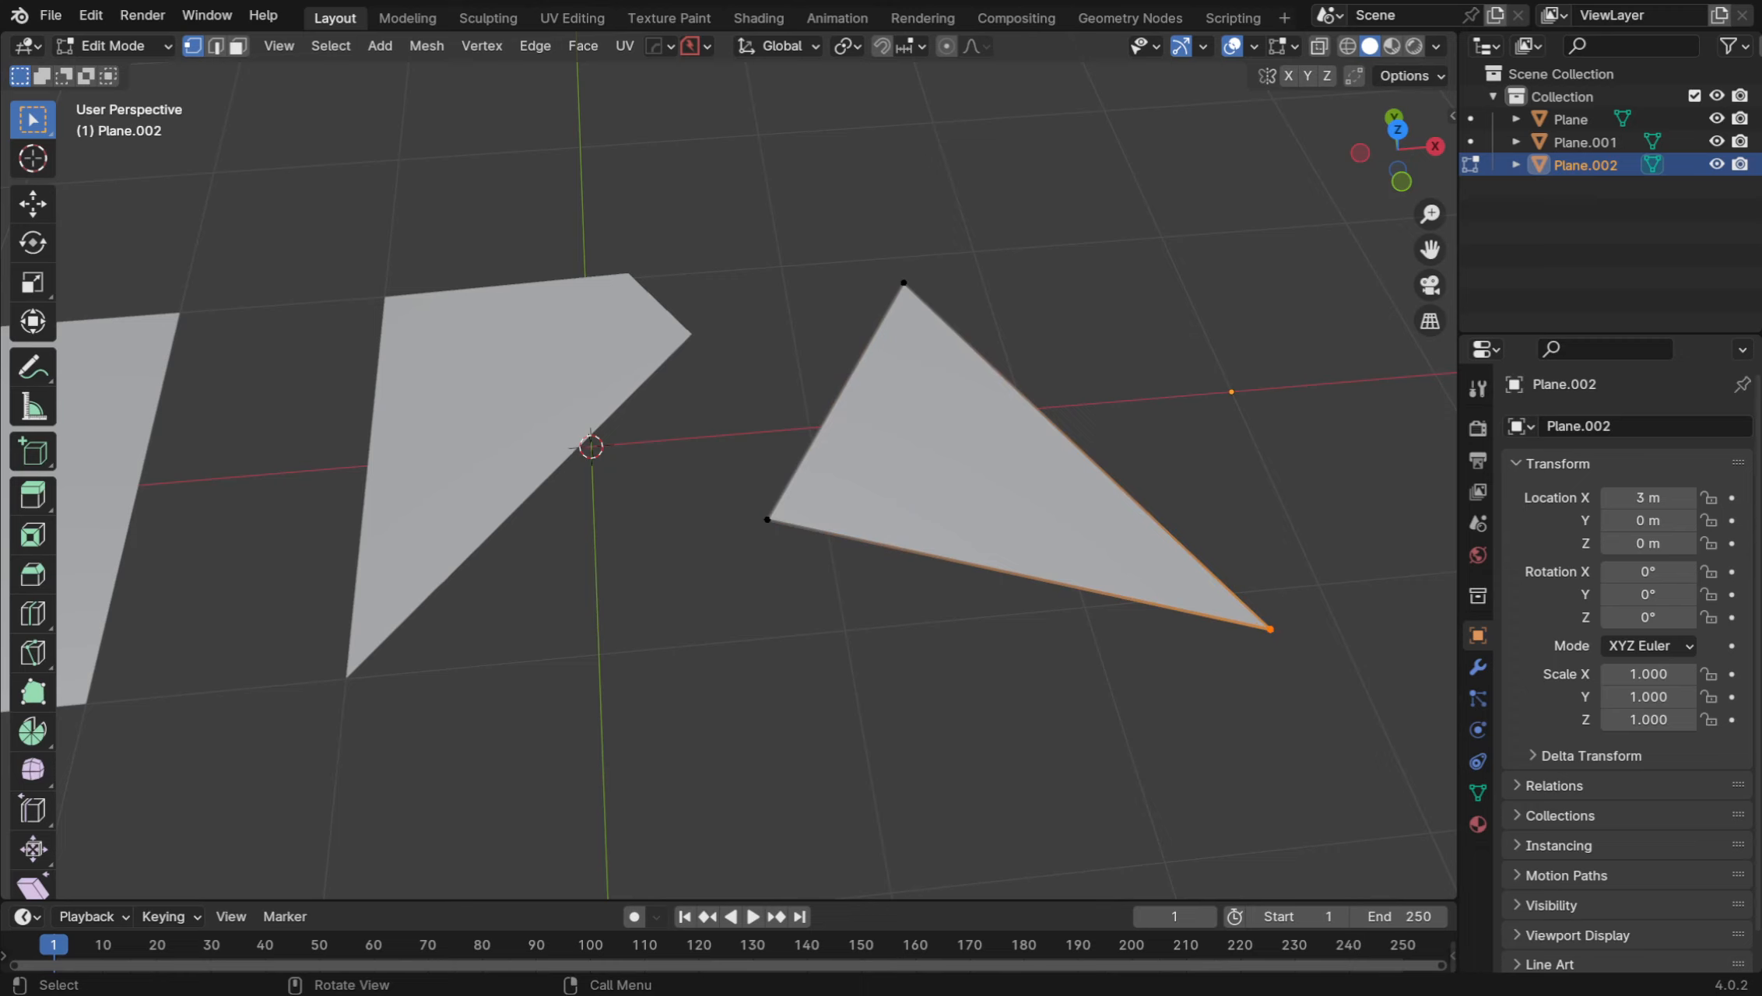
pyautogui.moveTo(1294, 713); pyautogui.dragTo(1168, 596, button='middle')
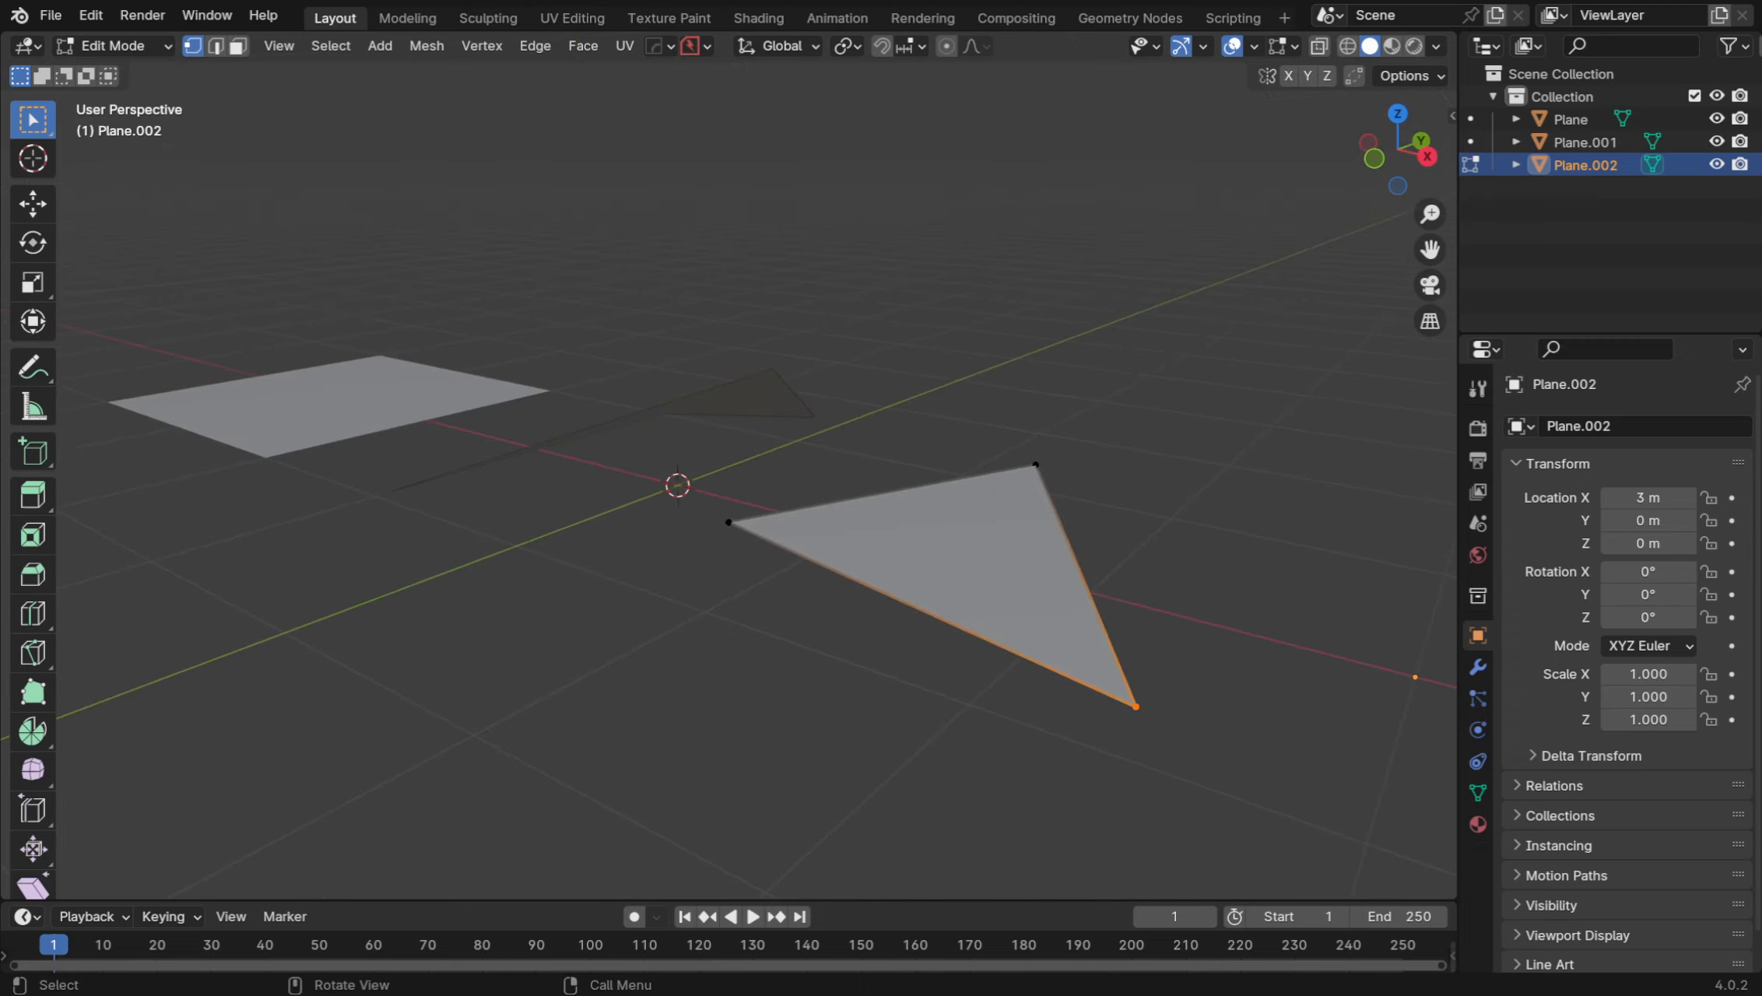
pyautogui.press('g')
pyautogui.press('Return')
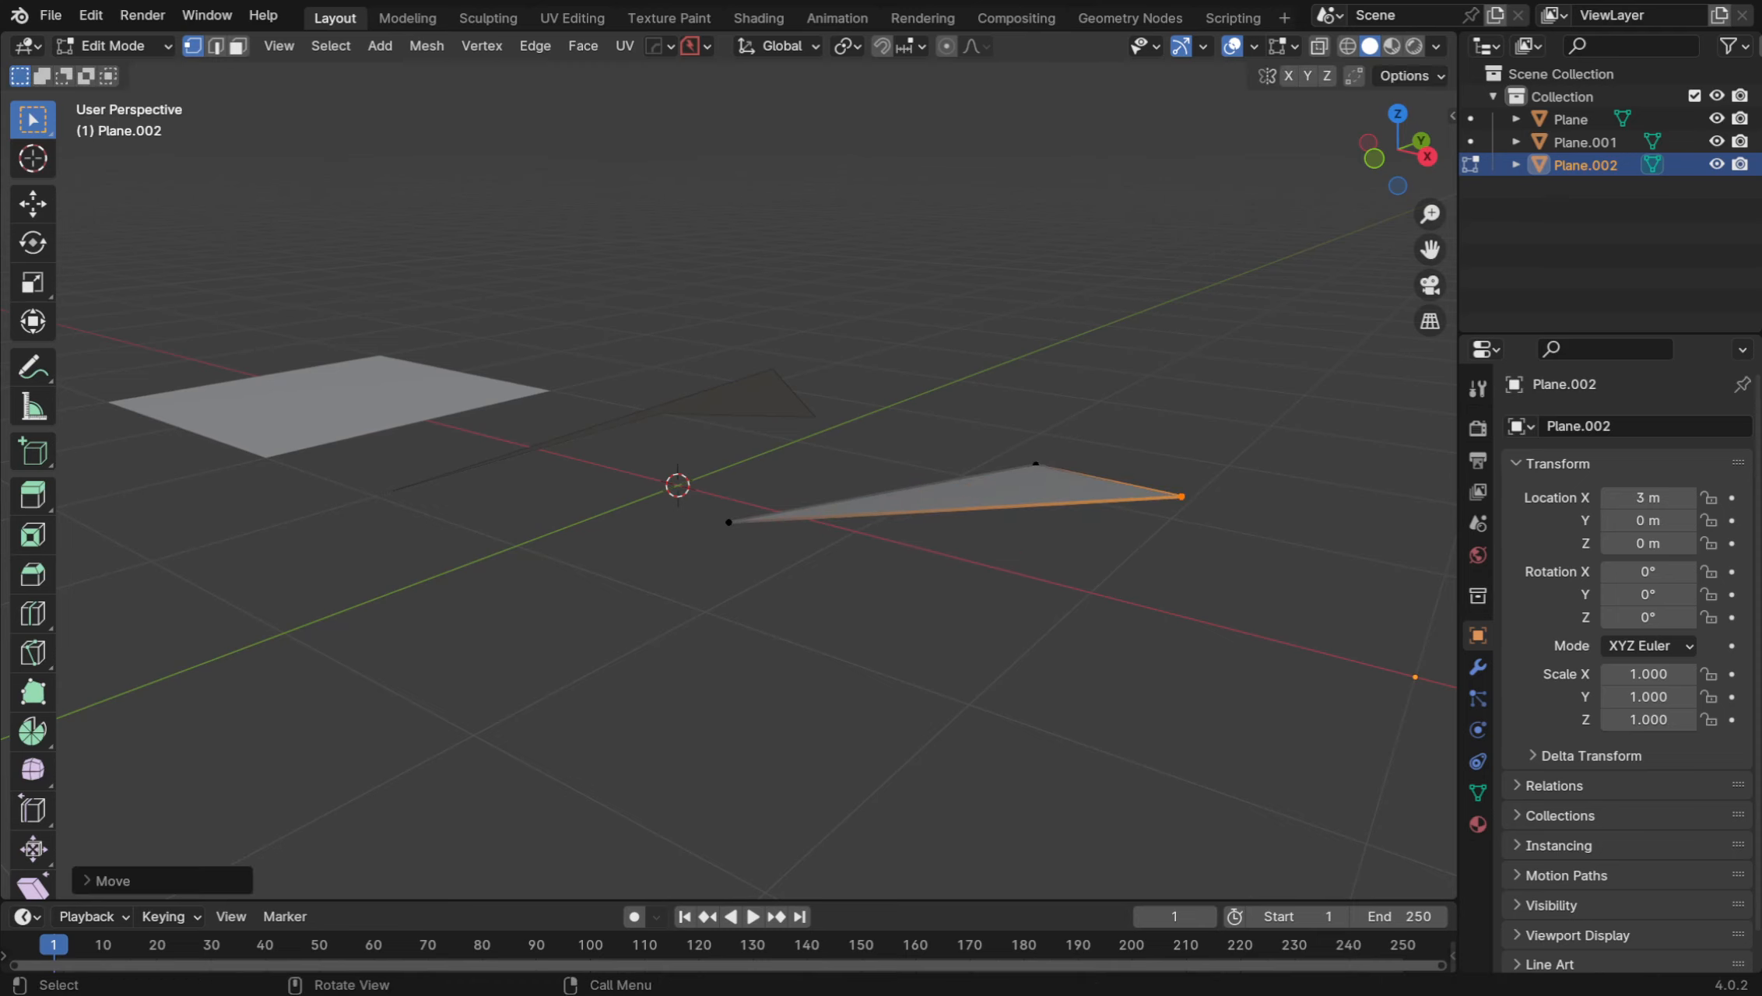
# Select the triangle vertex nearest the bent quad and move it back inward, away from the quad
pyautogui.moveTo(1181, 495); pyautogui.dragTo(1267, 582, button='middle')
pyautogui.moveTo(720, 453); pyautogui.dragTo(835, 611)
pyautogui.press('g')
pyautogui.press('Return')
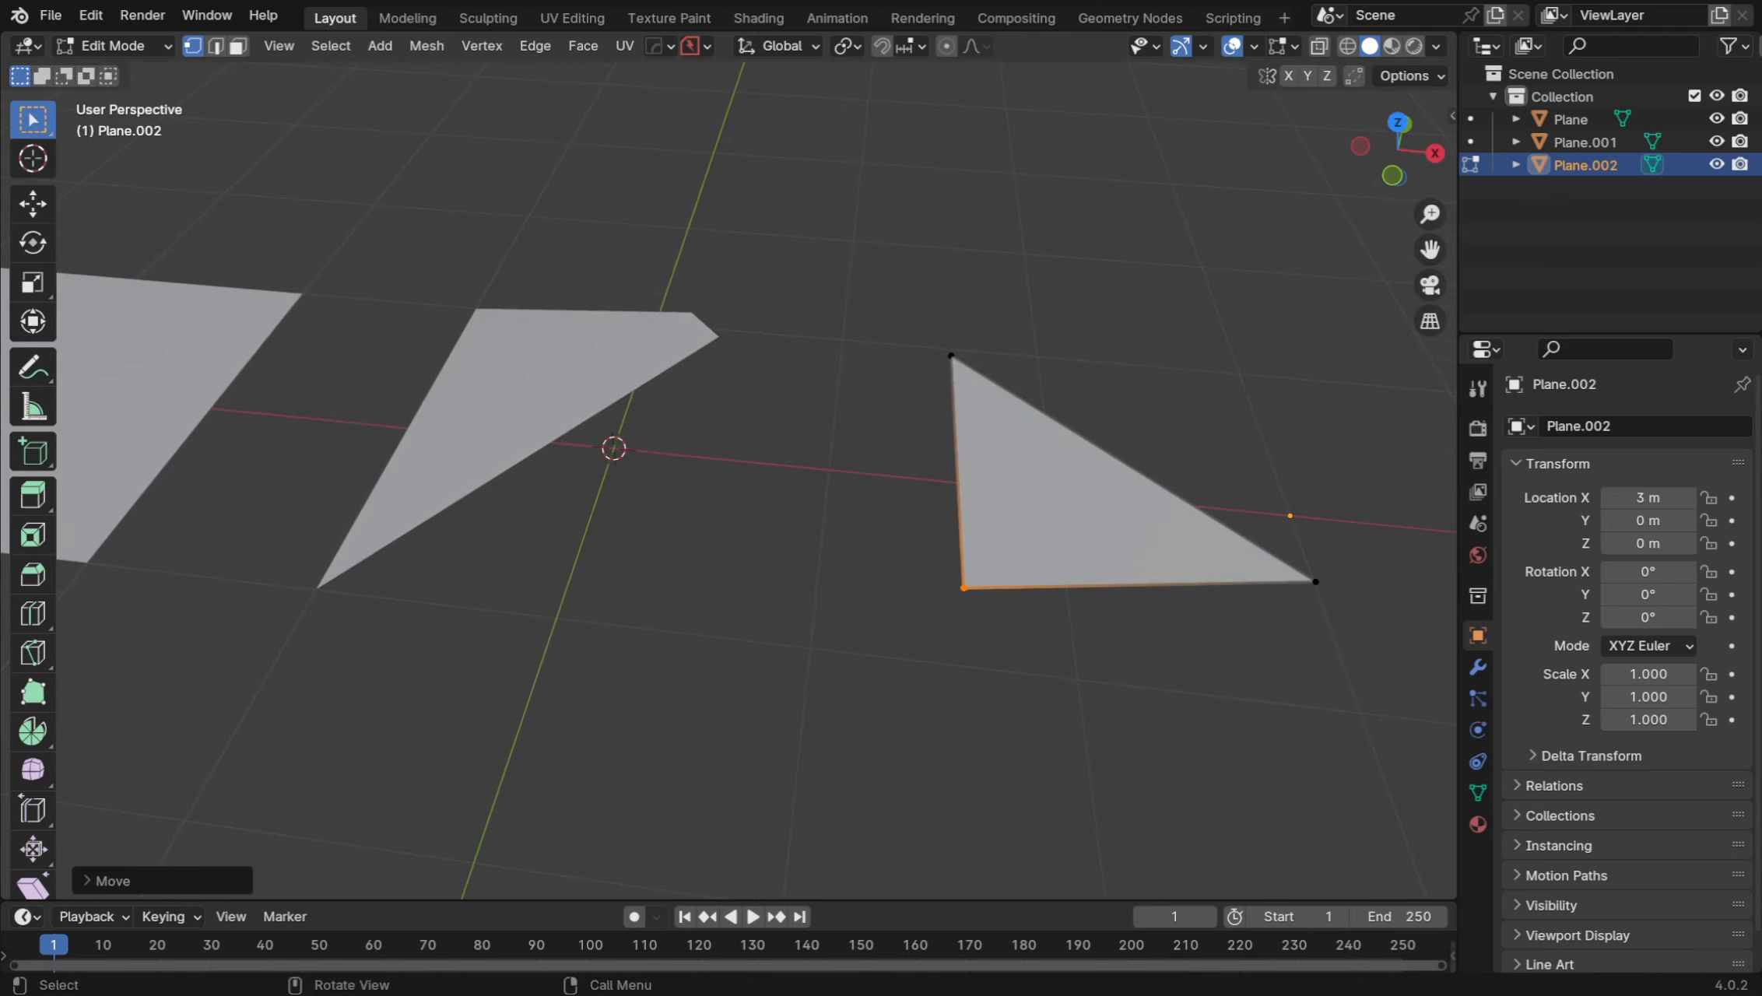
pyautogui.moveTo(1041, 671); pyautogui.dragTo(1132, 632, button='middle')
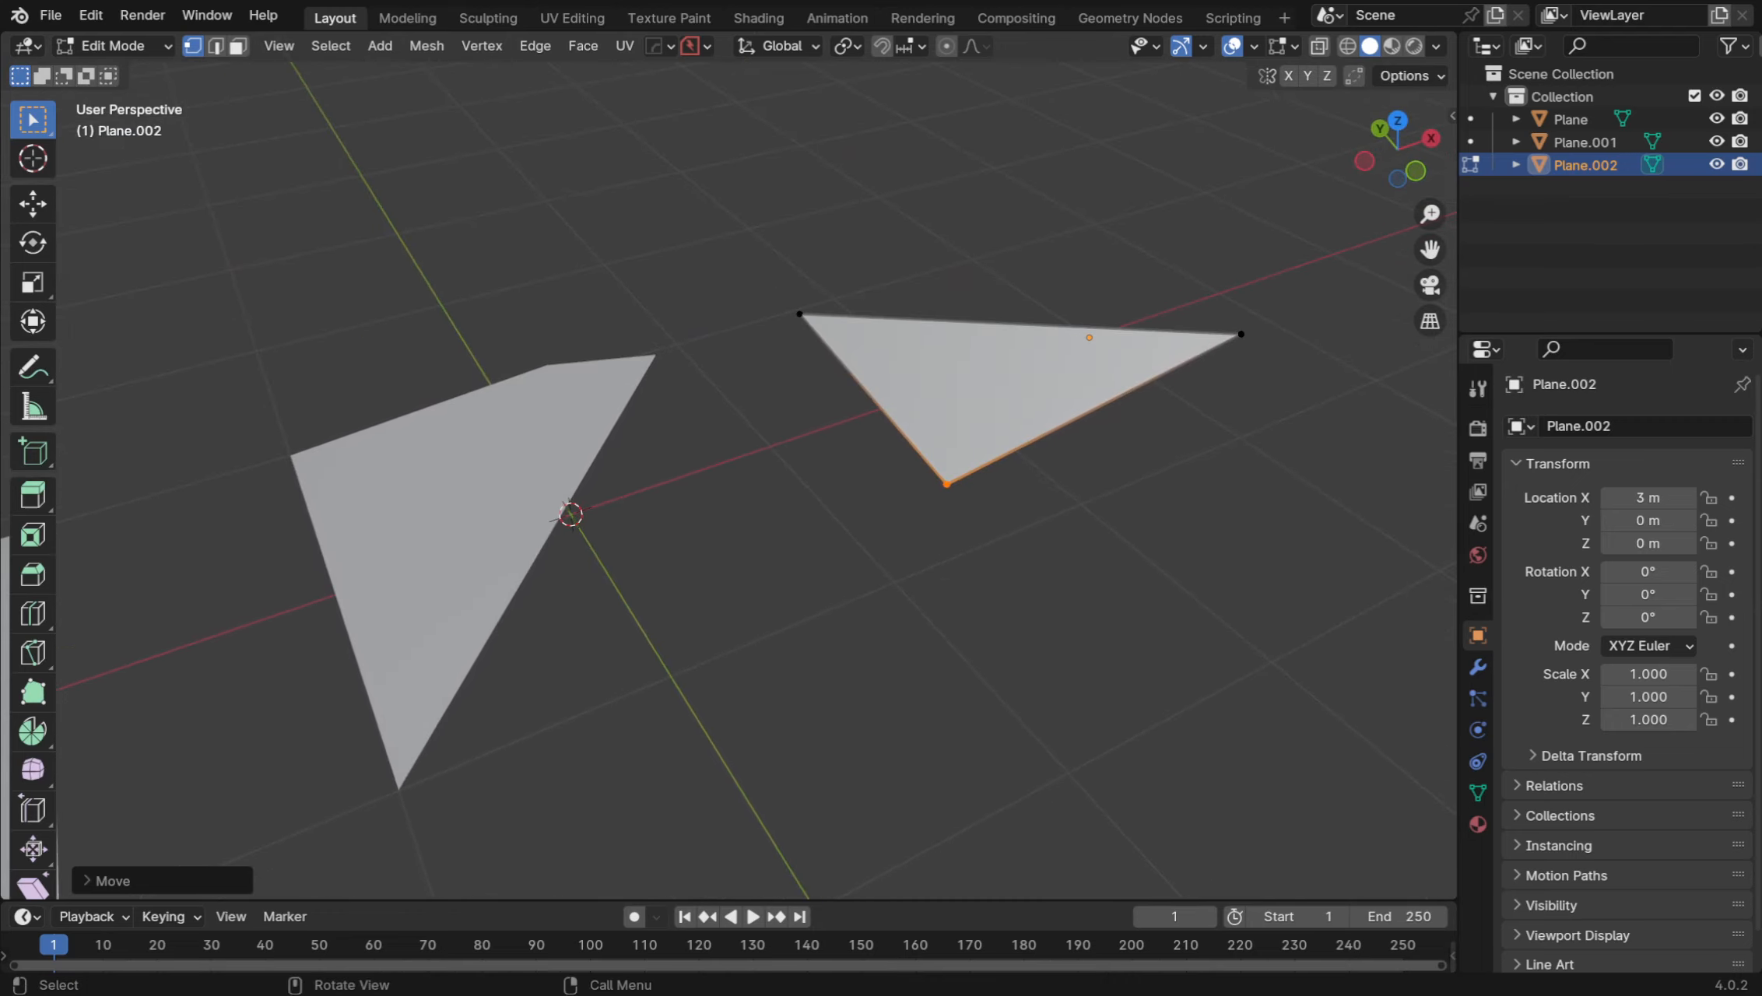
pyautogui.press('Tab')
pyautogui.press('4')
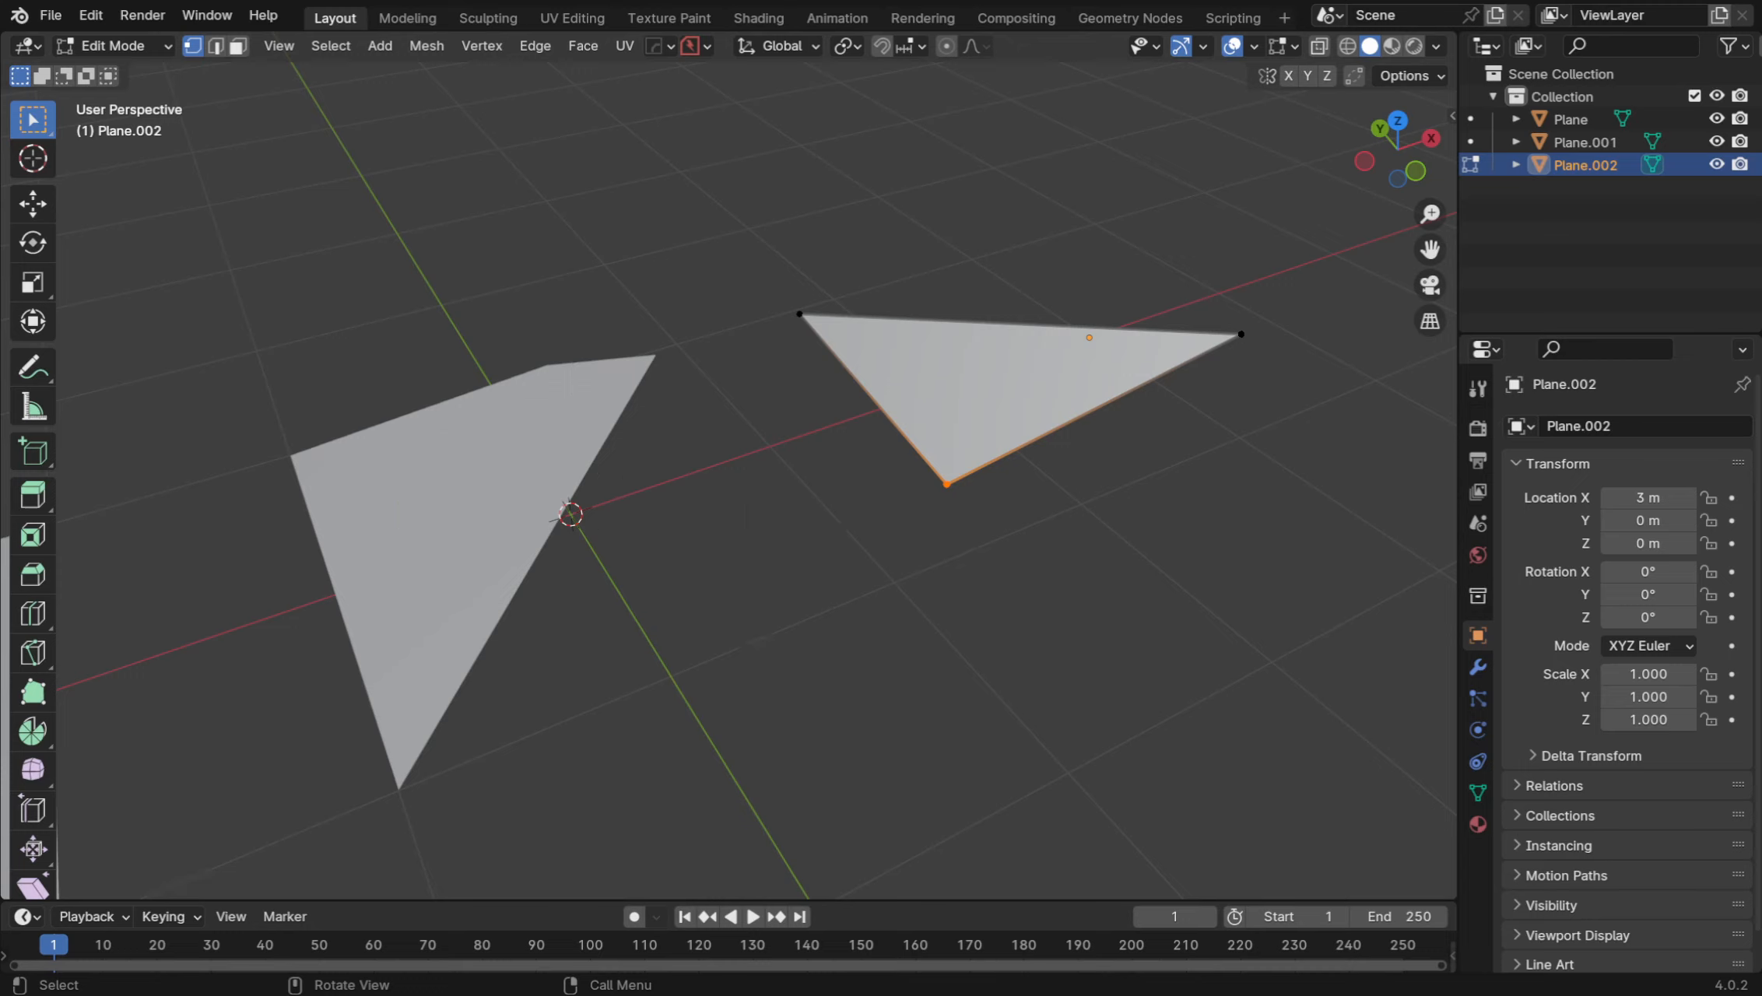
pyautogui.moveTo(630, 303); pyautogui.dragTo(707, 459)
pyautogui.press('Tab')
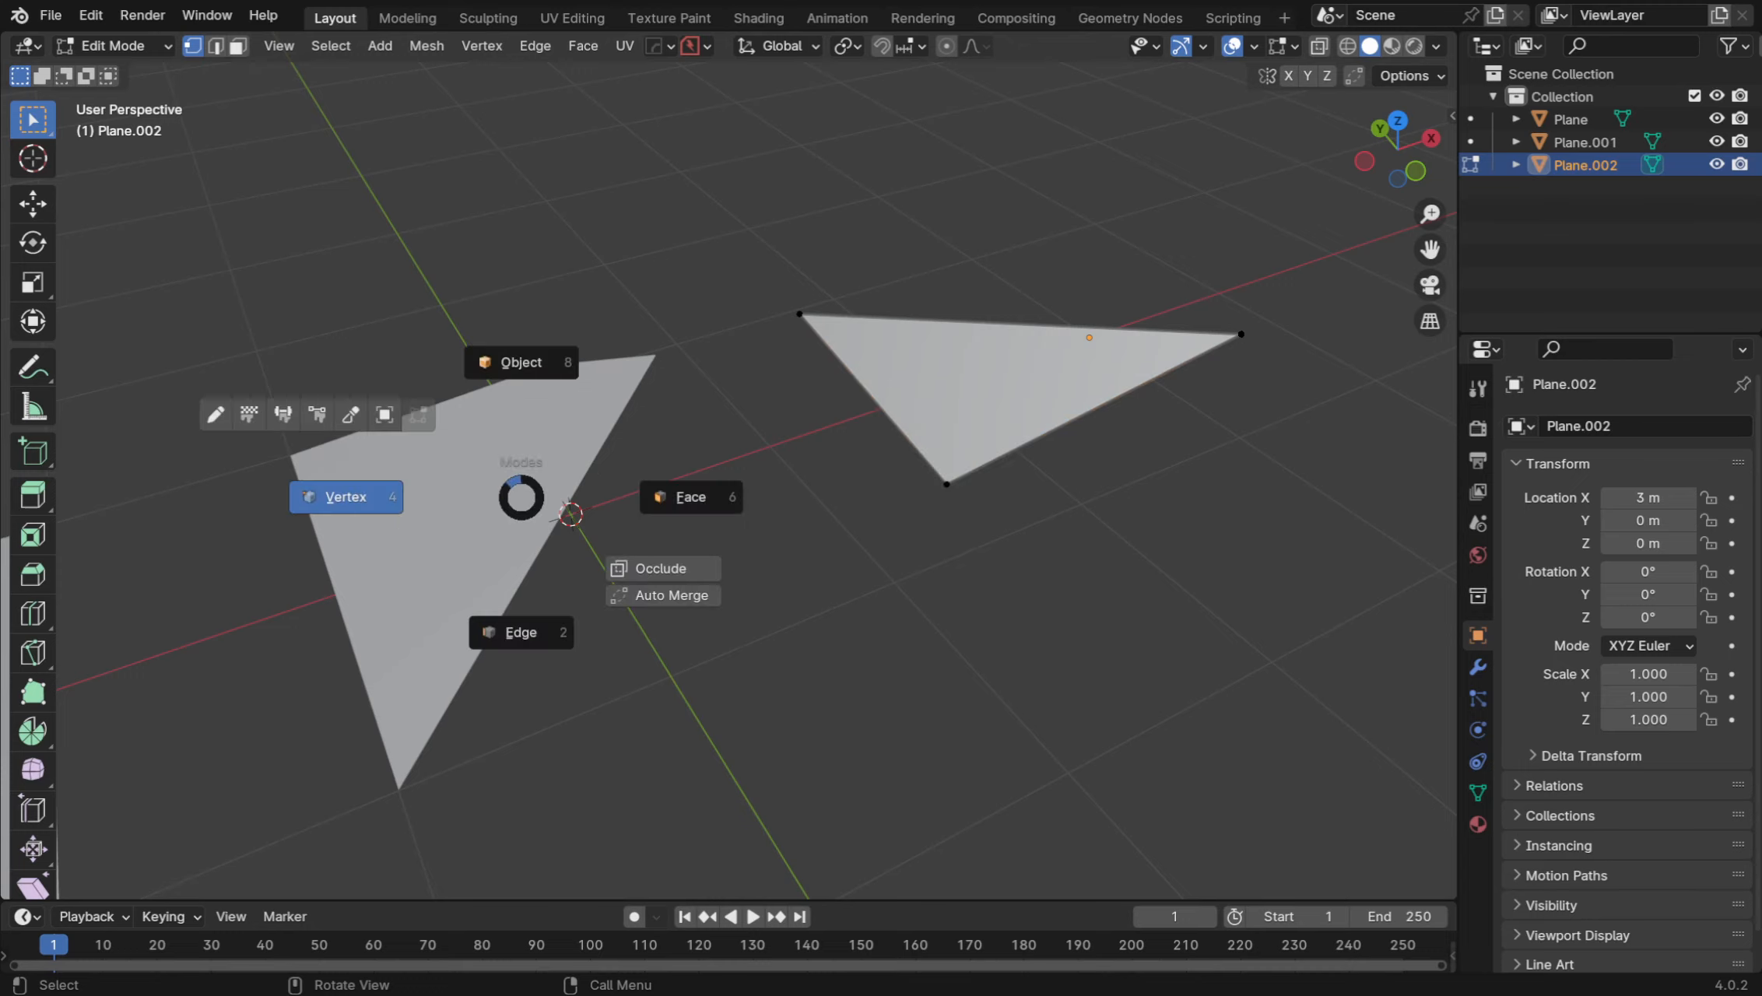
pyautogui.press('8')
pyautogui.press('Tab')
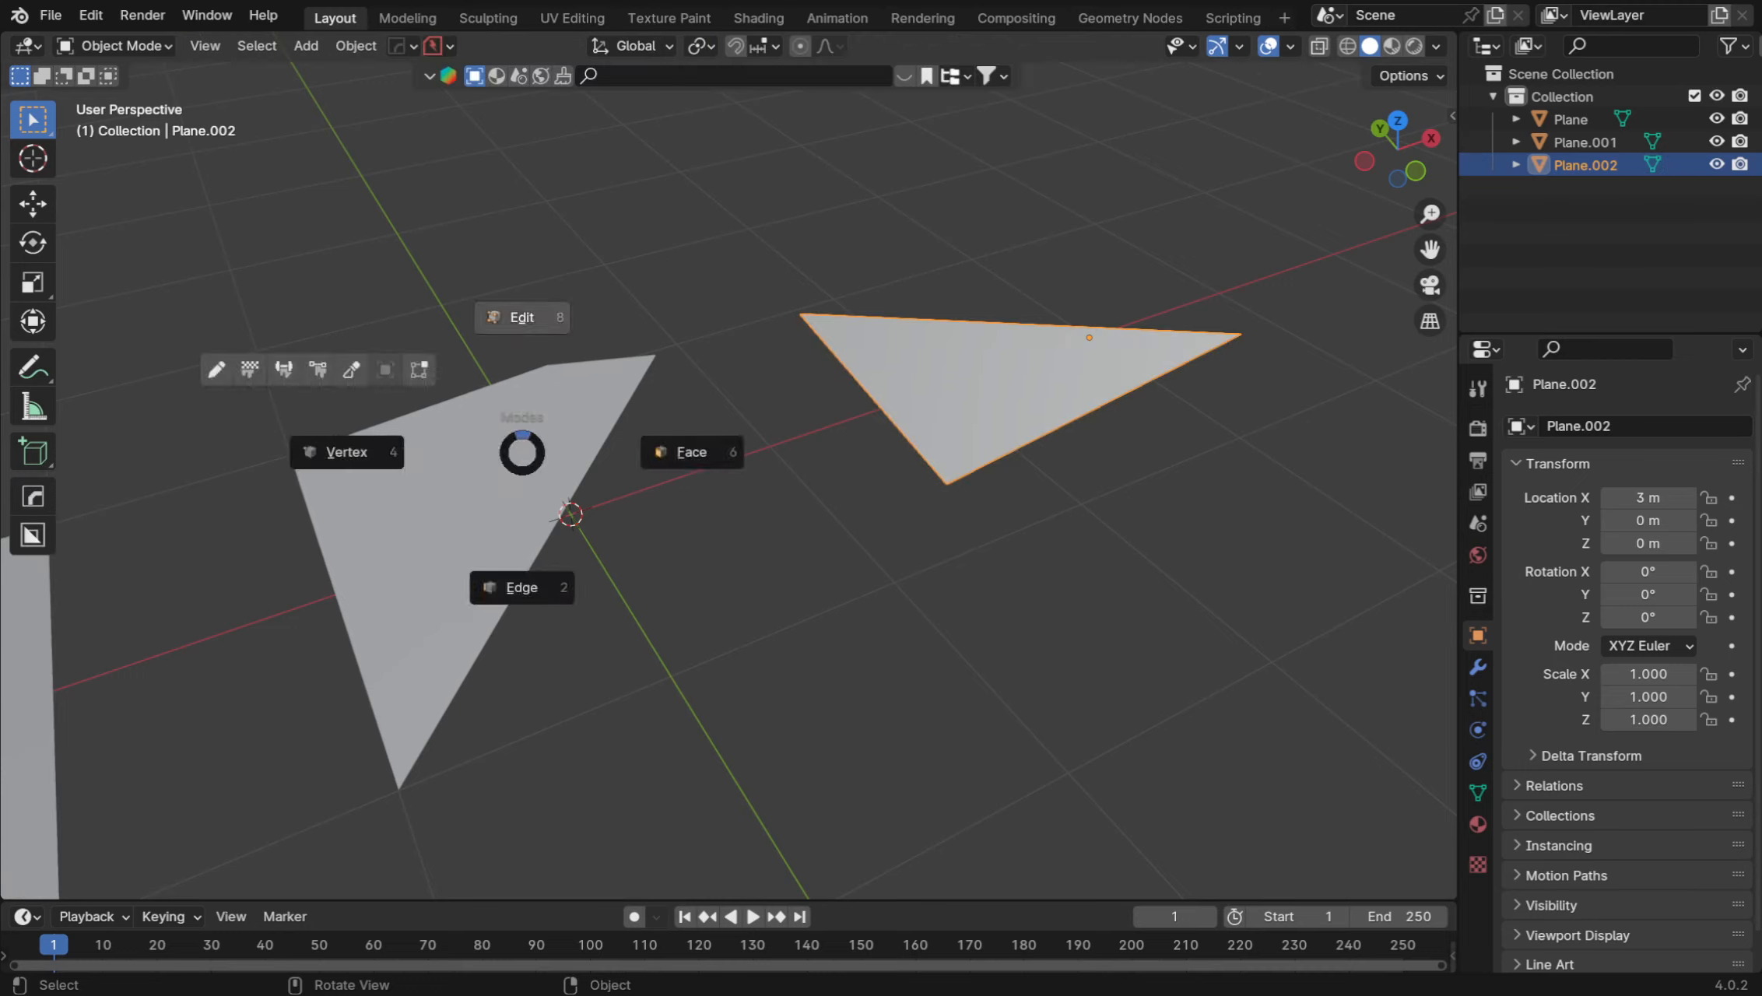
pyautogui.press('4')
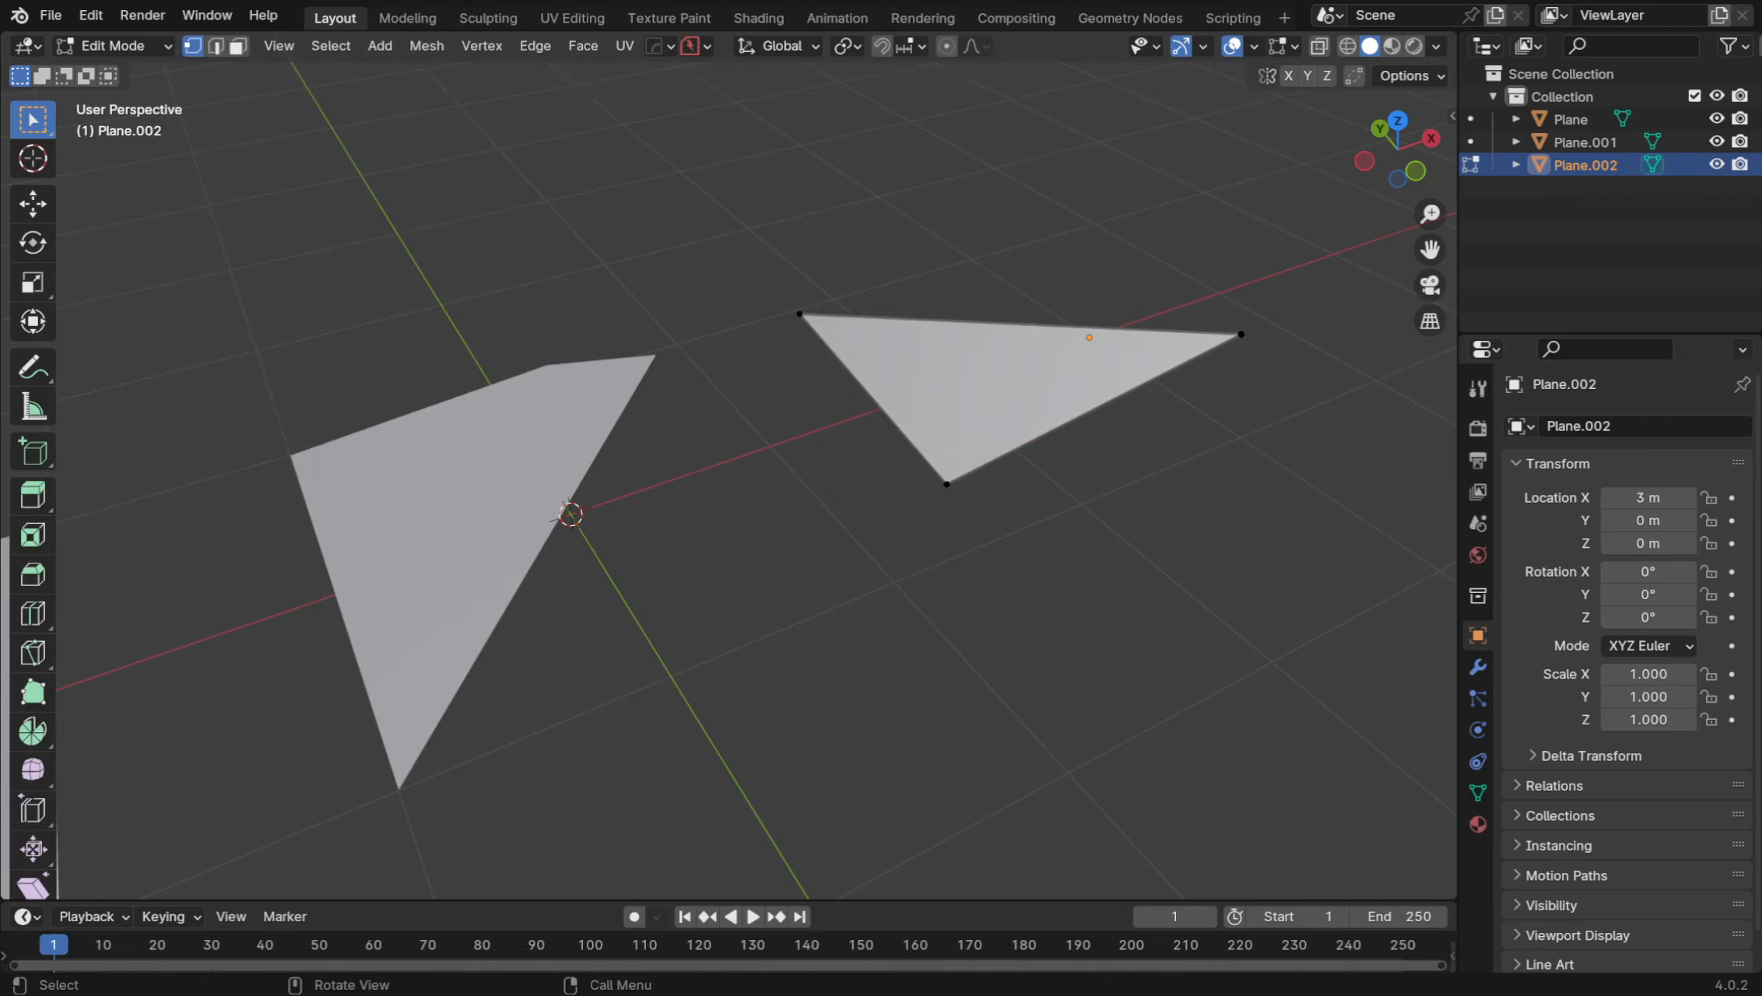
# Leave the triangle's editing, select the bent quad at the world origin, and open it for vertex editing
pyautogui.press('Tab')
pyautogui.click(492, 340)
pyautogui.click(488, 466)
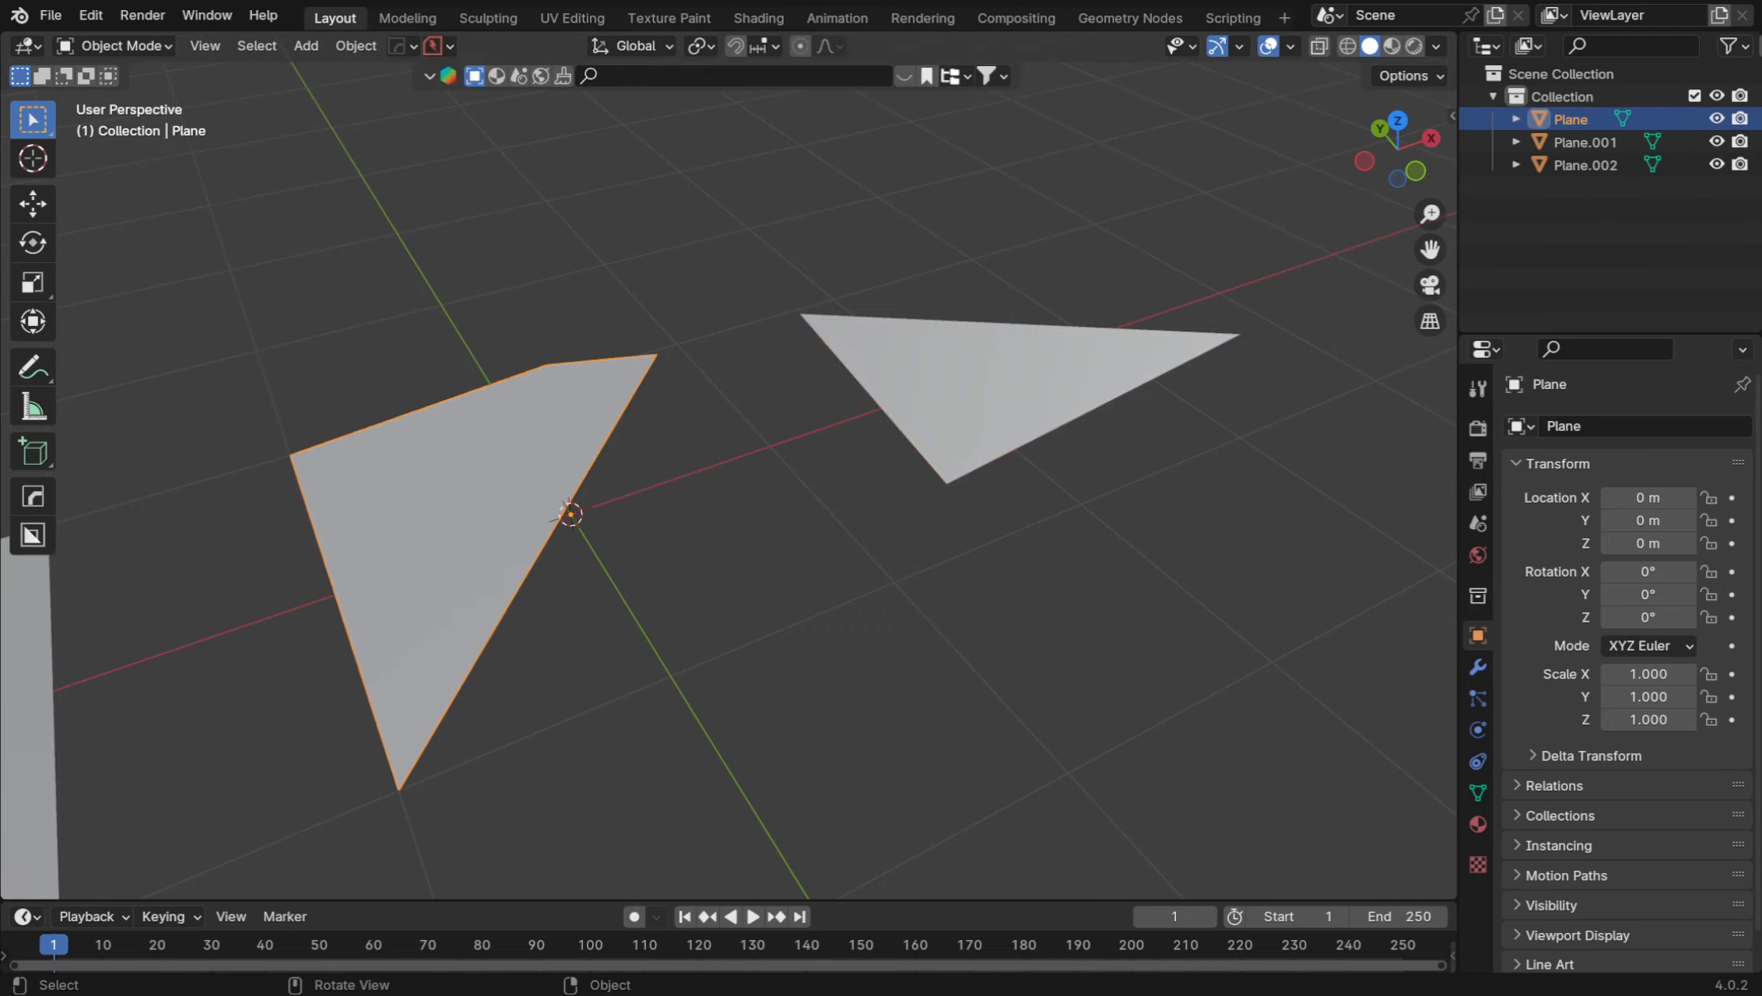
pyautogui.moveTo(488, 467); pyautogui.dragTo(432, 584, button='middle')
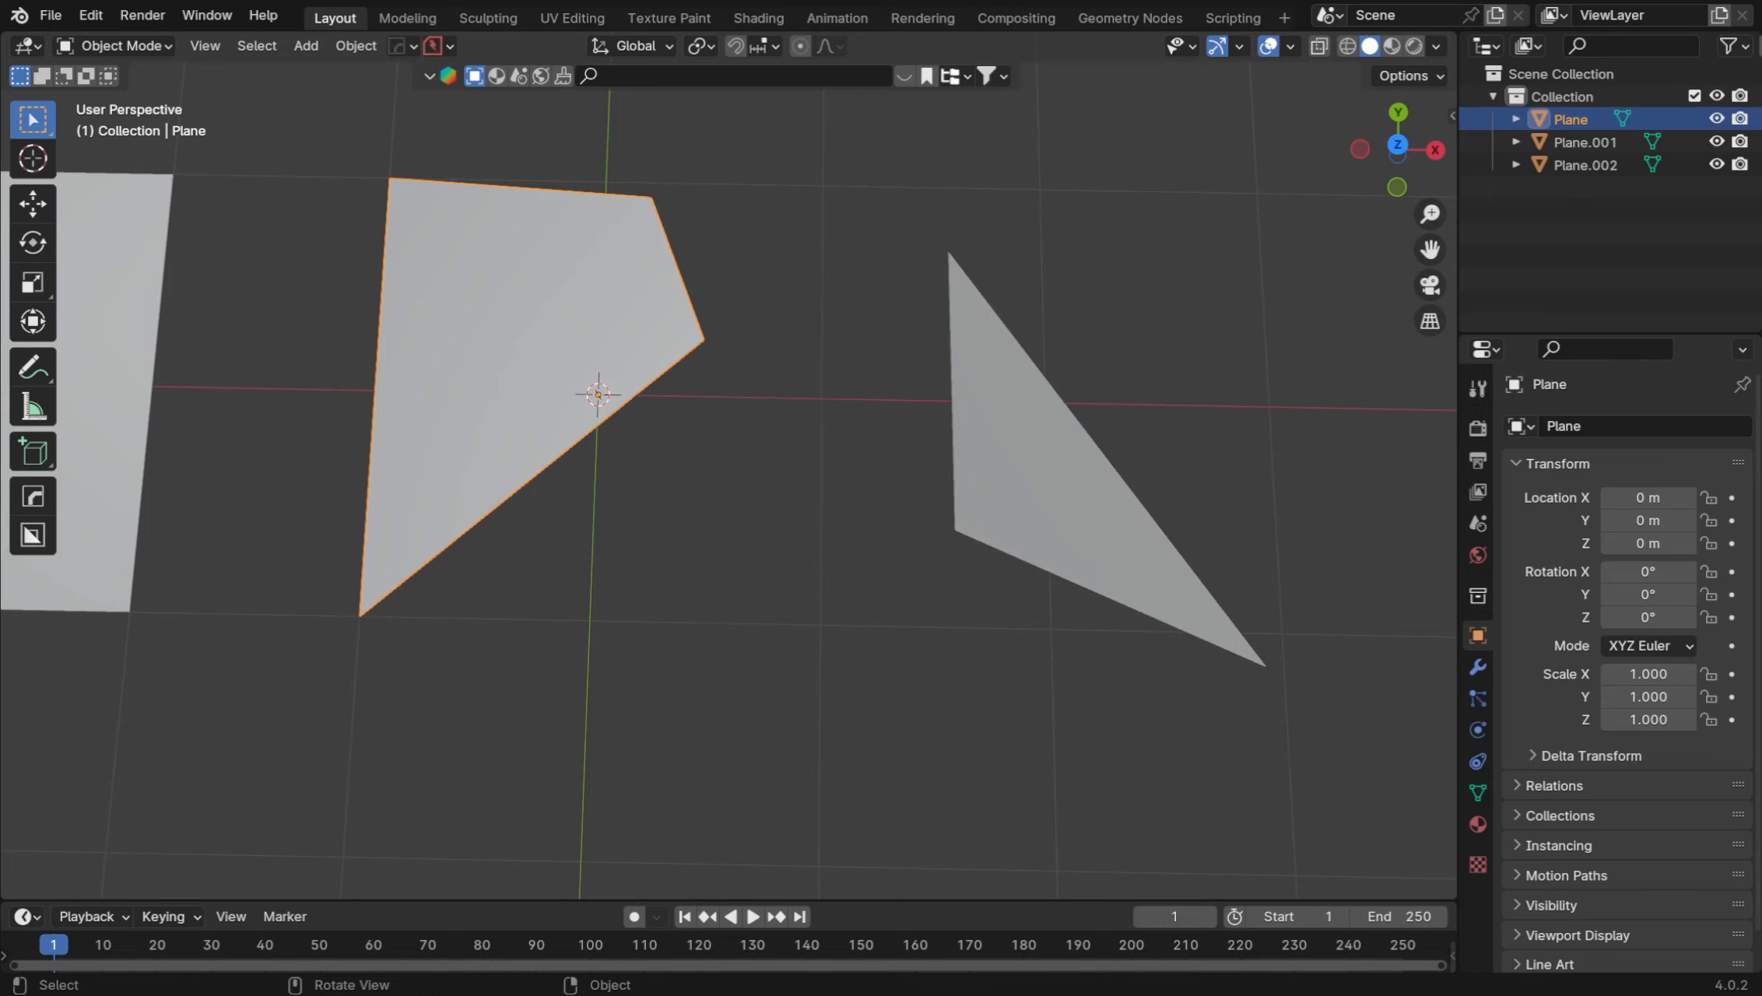
pyautogui.press('Tab')
pyautogui.click(348, 330)
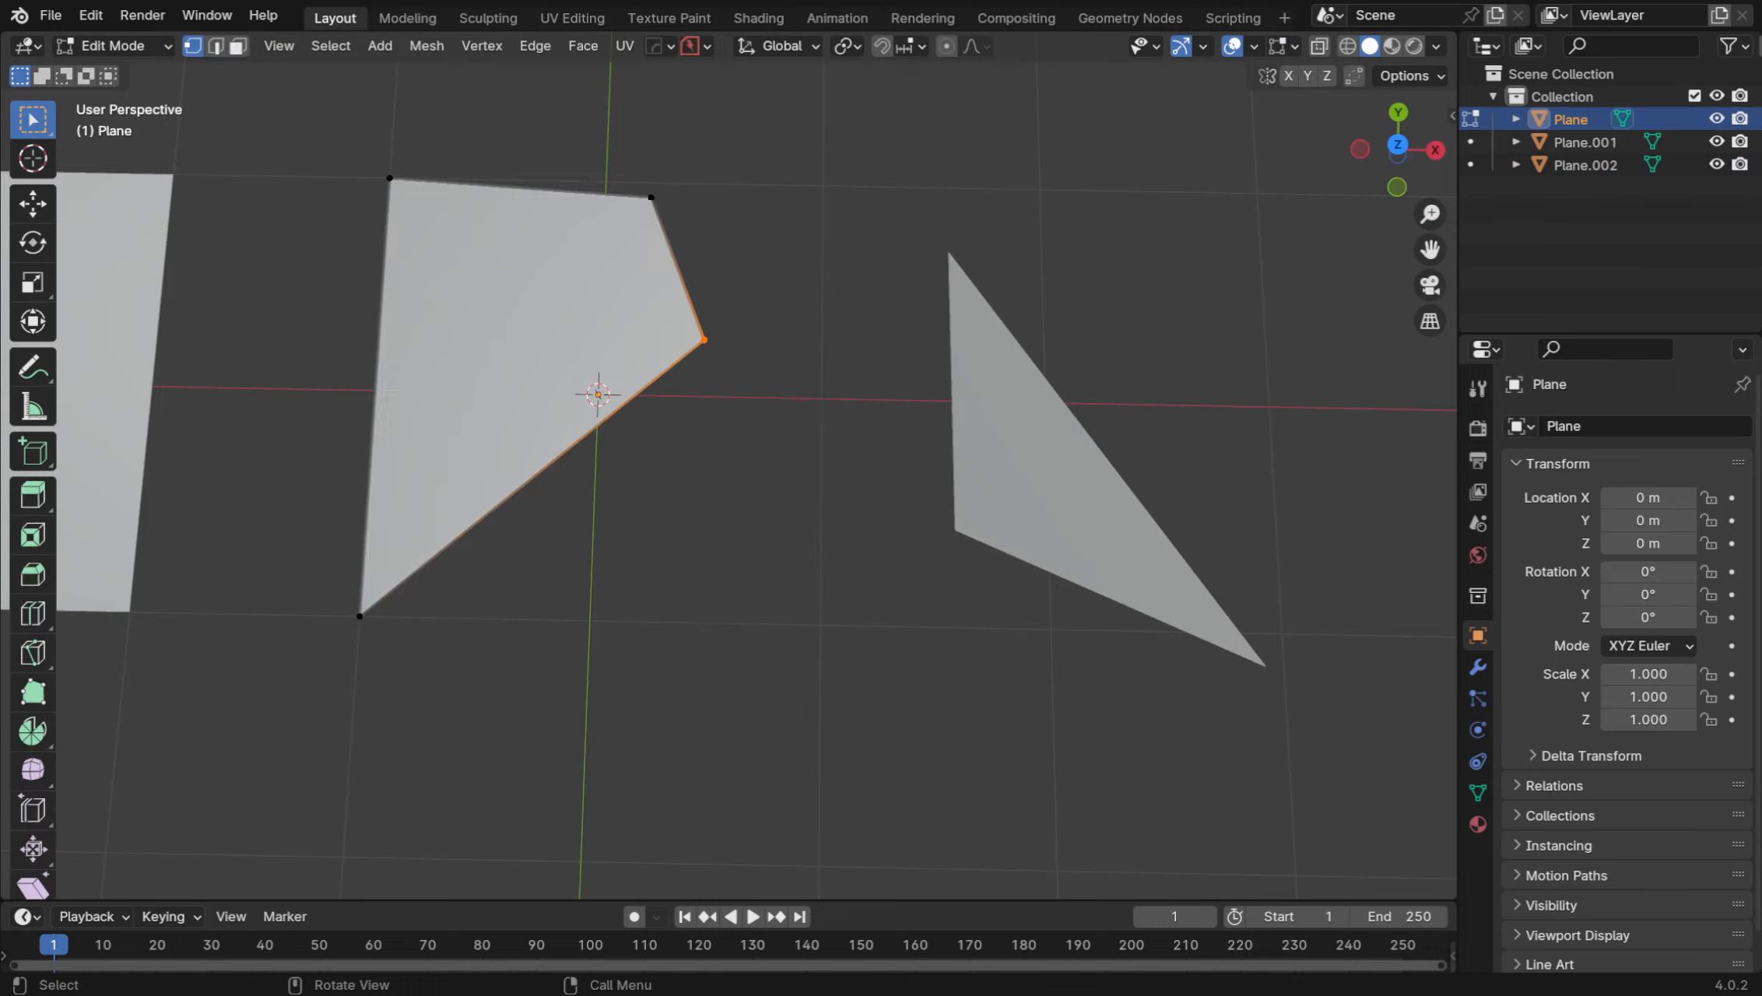
# Move the bent quad's right vertex down and toward the front, widening the side facing the triangle
pyautogui.moveTo(467, 331); pyautogui.dragTo(502, 284, button='middle')
pyautogui.moveTo(647, 315); pyautogui.dragTo(786, 566)
pyautogui.press('g')
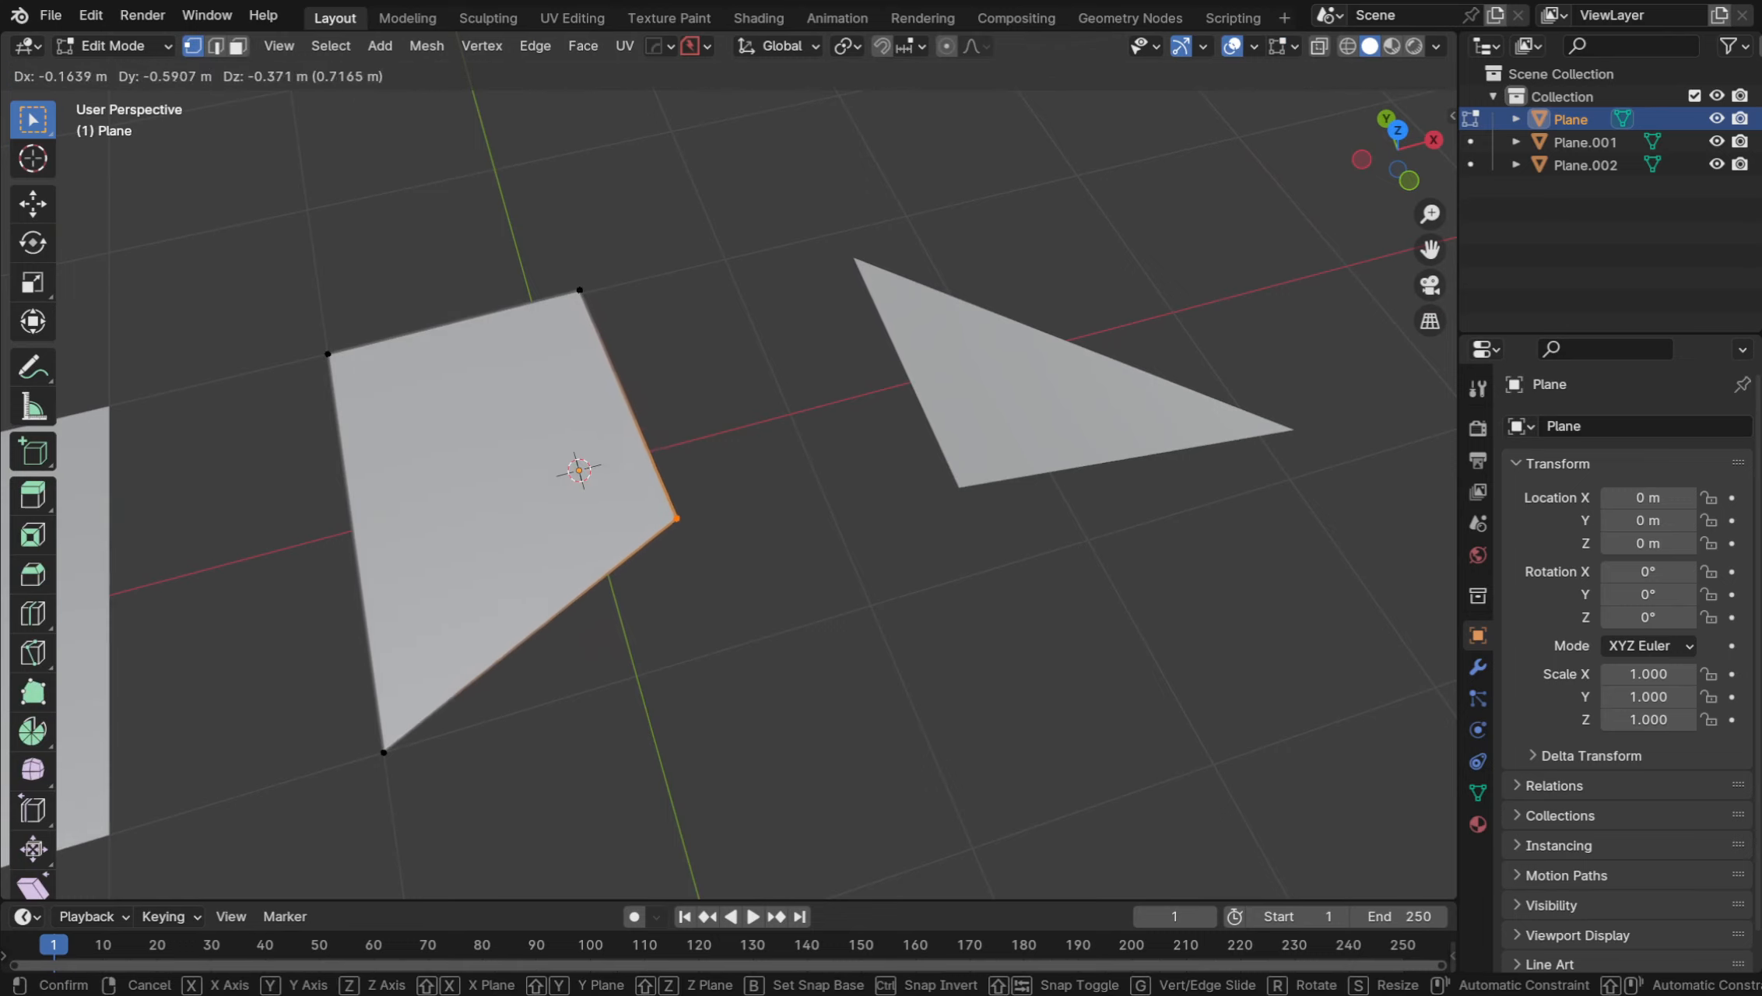
pyautogui.click(684, 536)
pyautogui.moveTo(684, 535); pyautogui.dragTo(879, 389, button='middle')
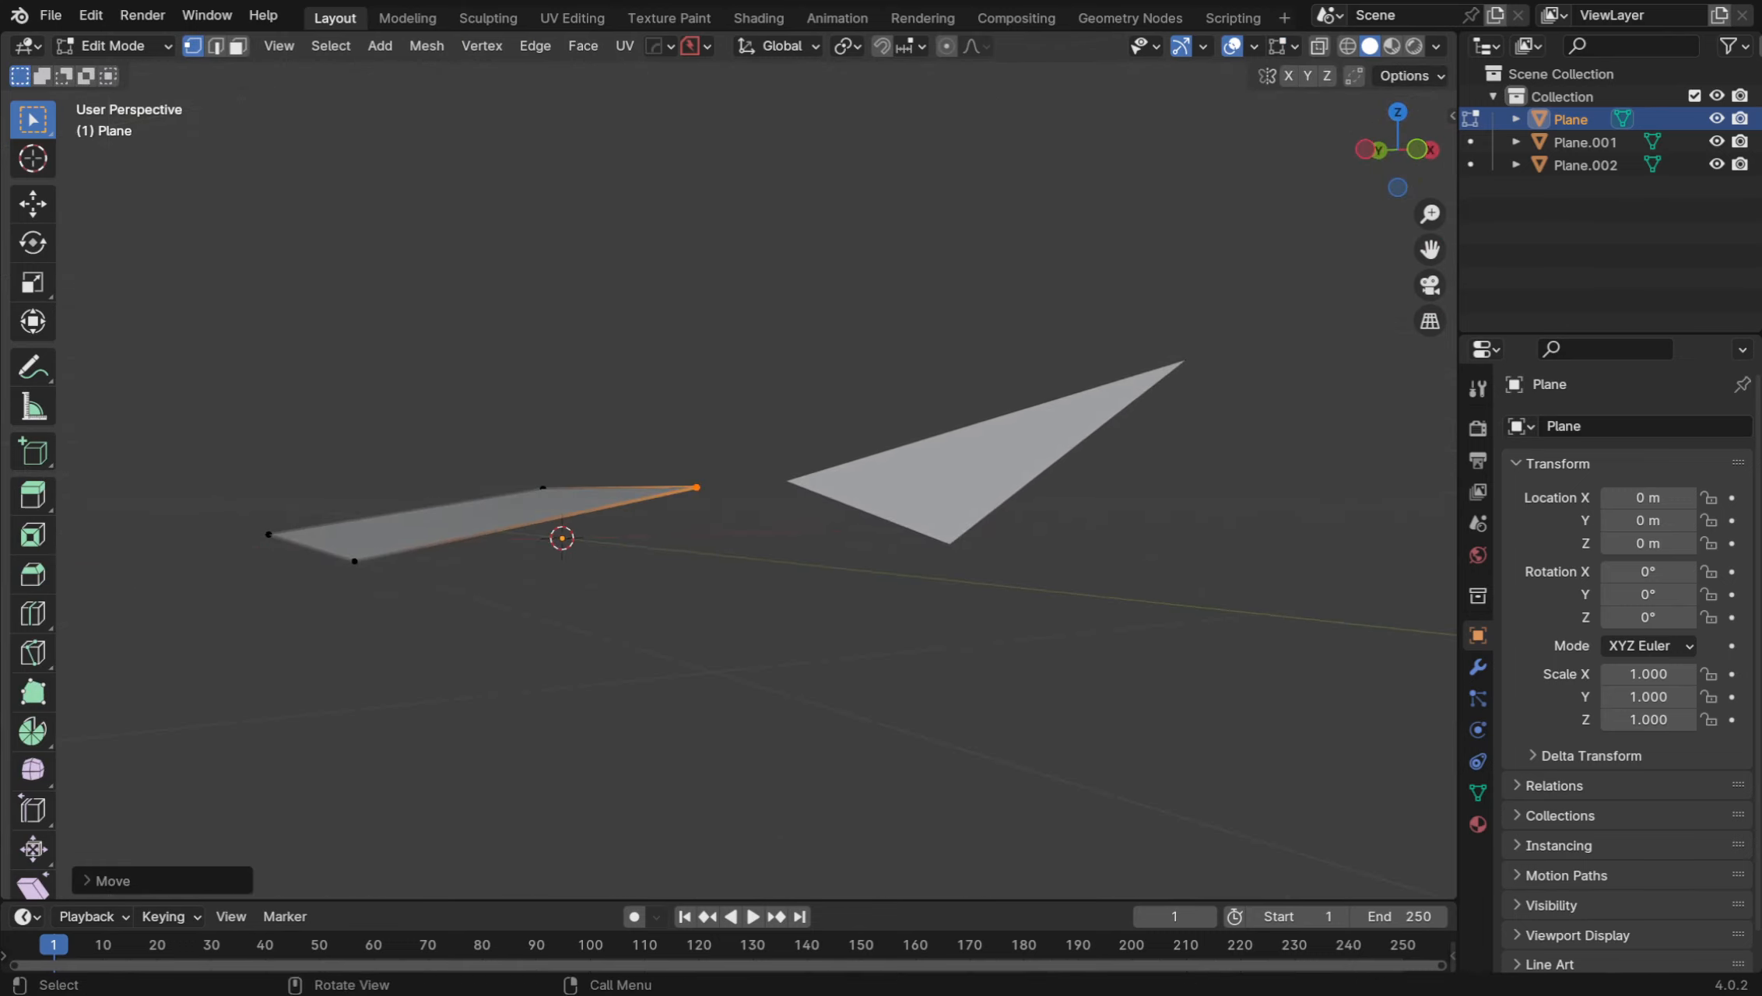
# Select the bent quad's front left vertex and lower it below the other three corners
pyautogui.moveTo(397, 634); pyautogui.dragTo(337, 554)
pyautogui.moveTo(338, 554); pyautogui.dragTo(293, 663, button='middle')
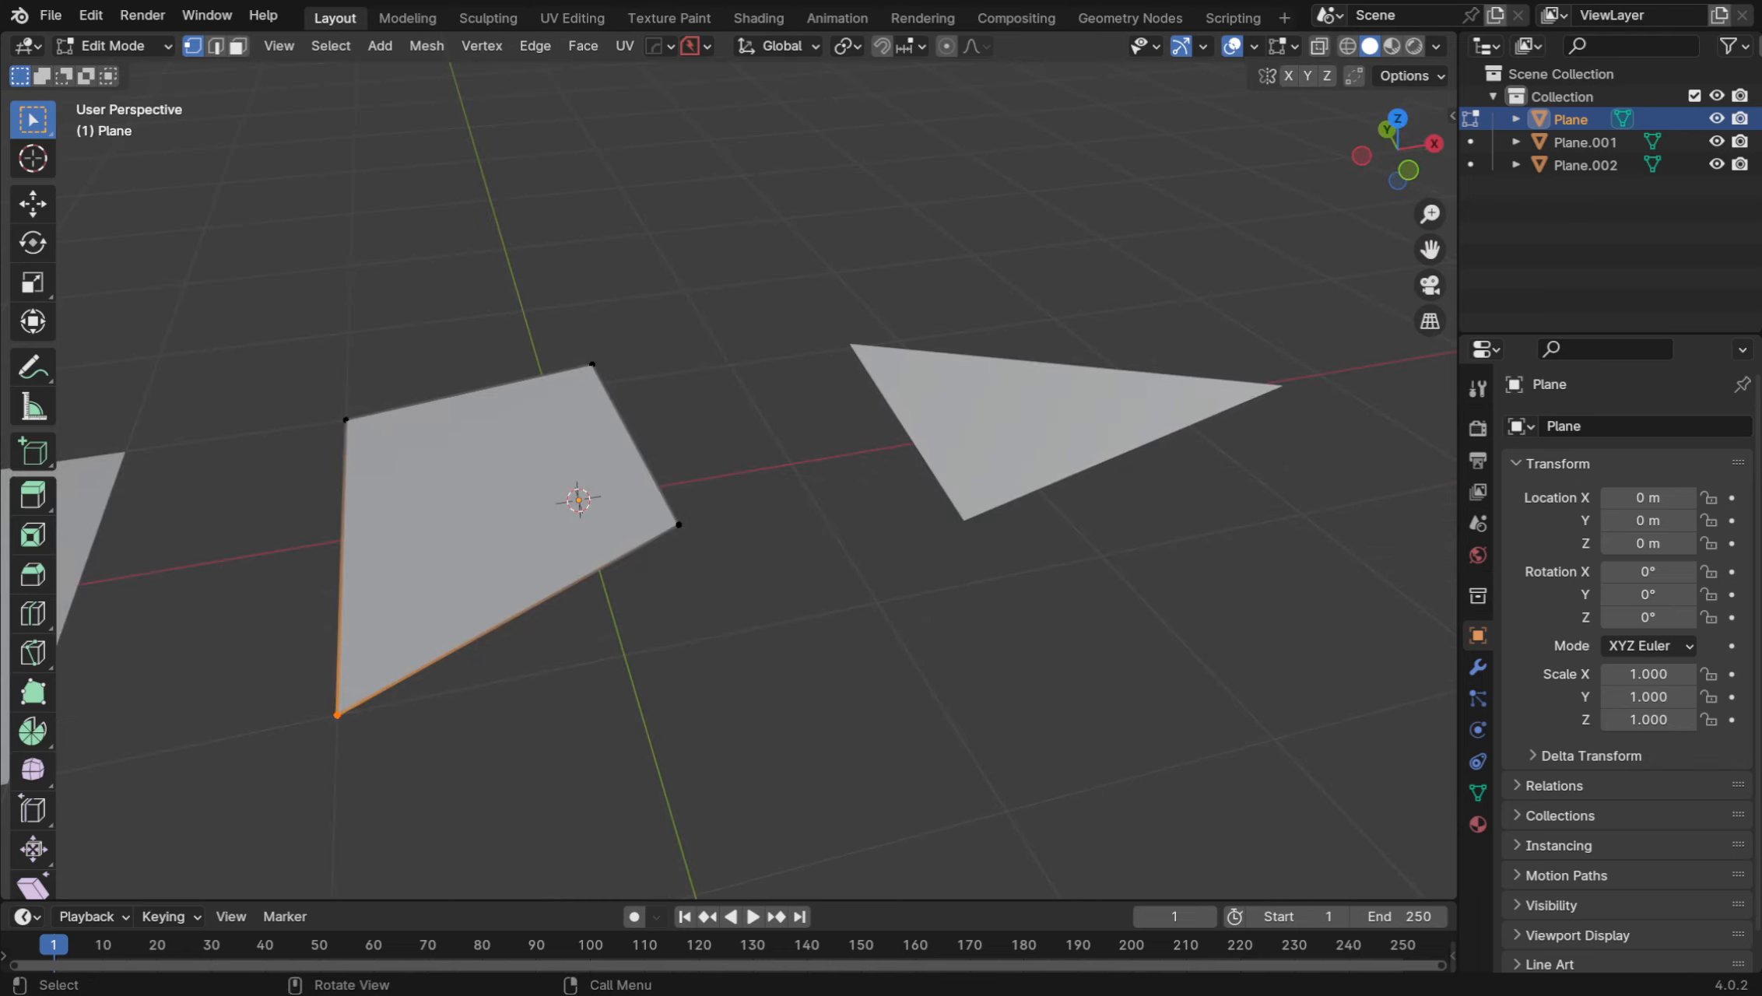
pyautogui.keyDown('shift'); pyautogui.moveTo(578, 500); pyautogui.dragTo(814, 404, button='middle'); pyautogui.keyUp('shift')
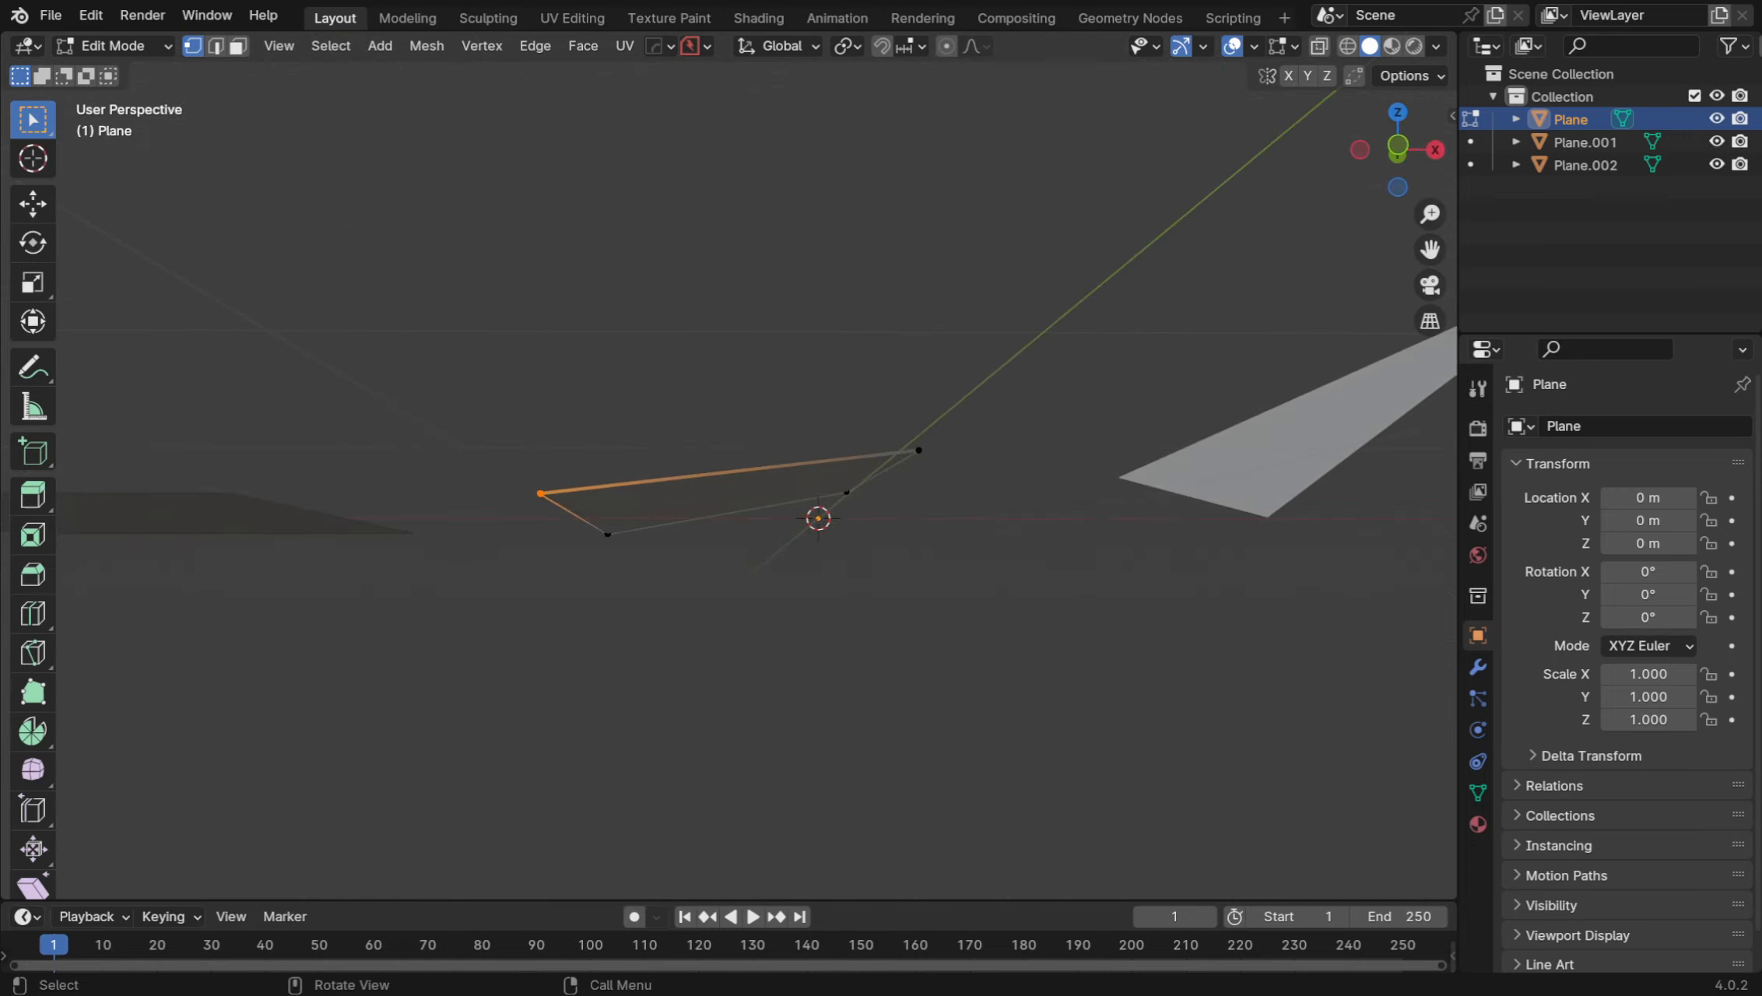
pyautogui.press('g')
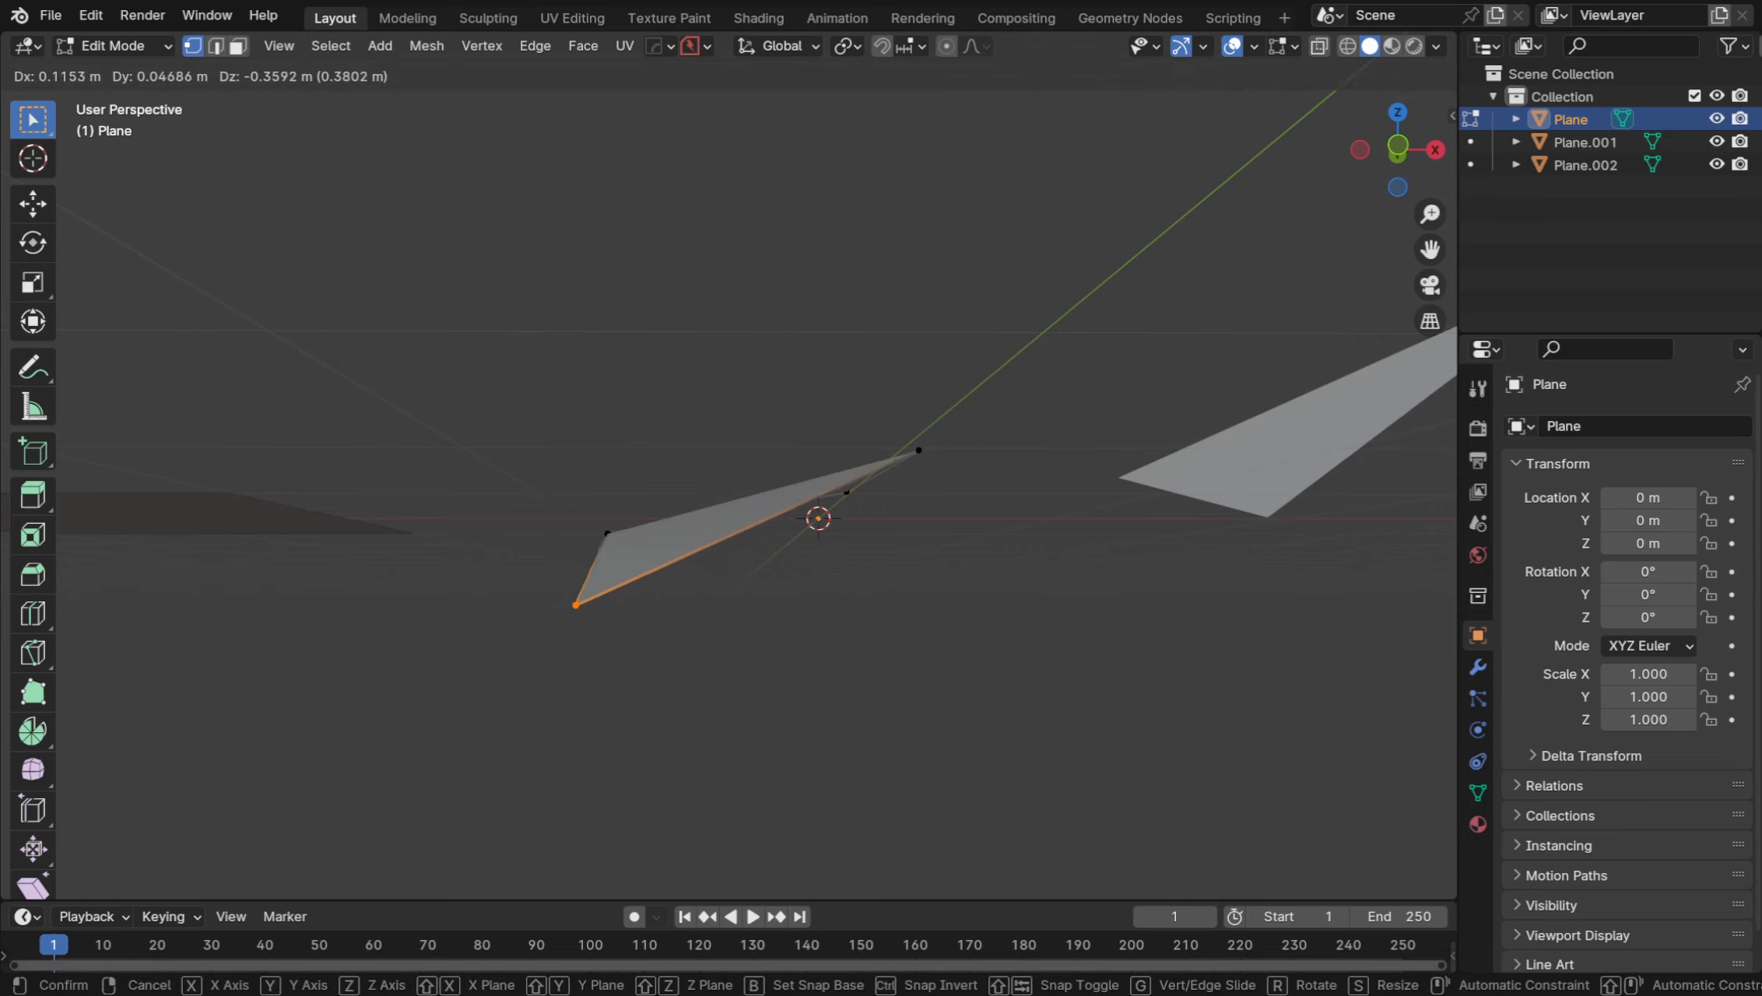
pyautogui.press('Return')
# Examine the bent quad's shape and shading from low and overhead angles, comparing it with the triangle and the flat square
pyautogui.moveTo(904, 537); pyautogui.dragTo(778, 604, button='middle')
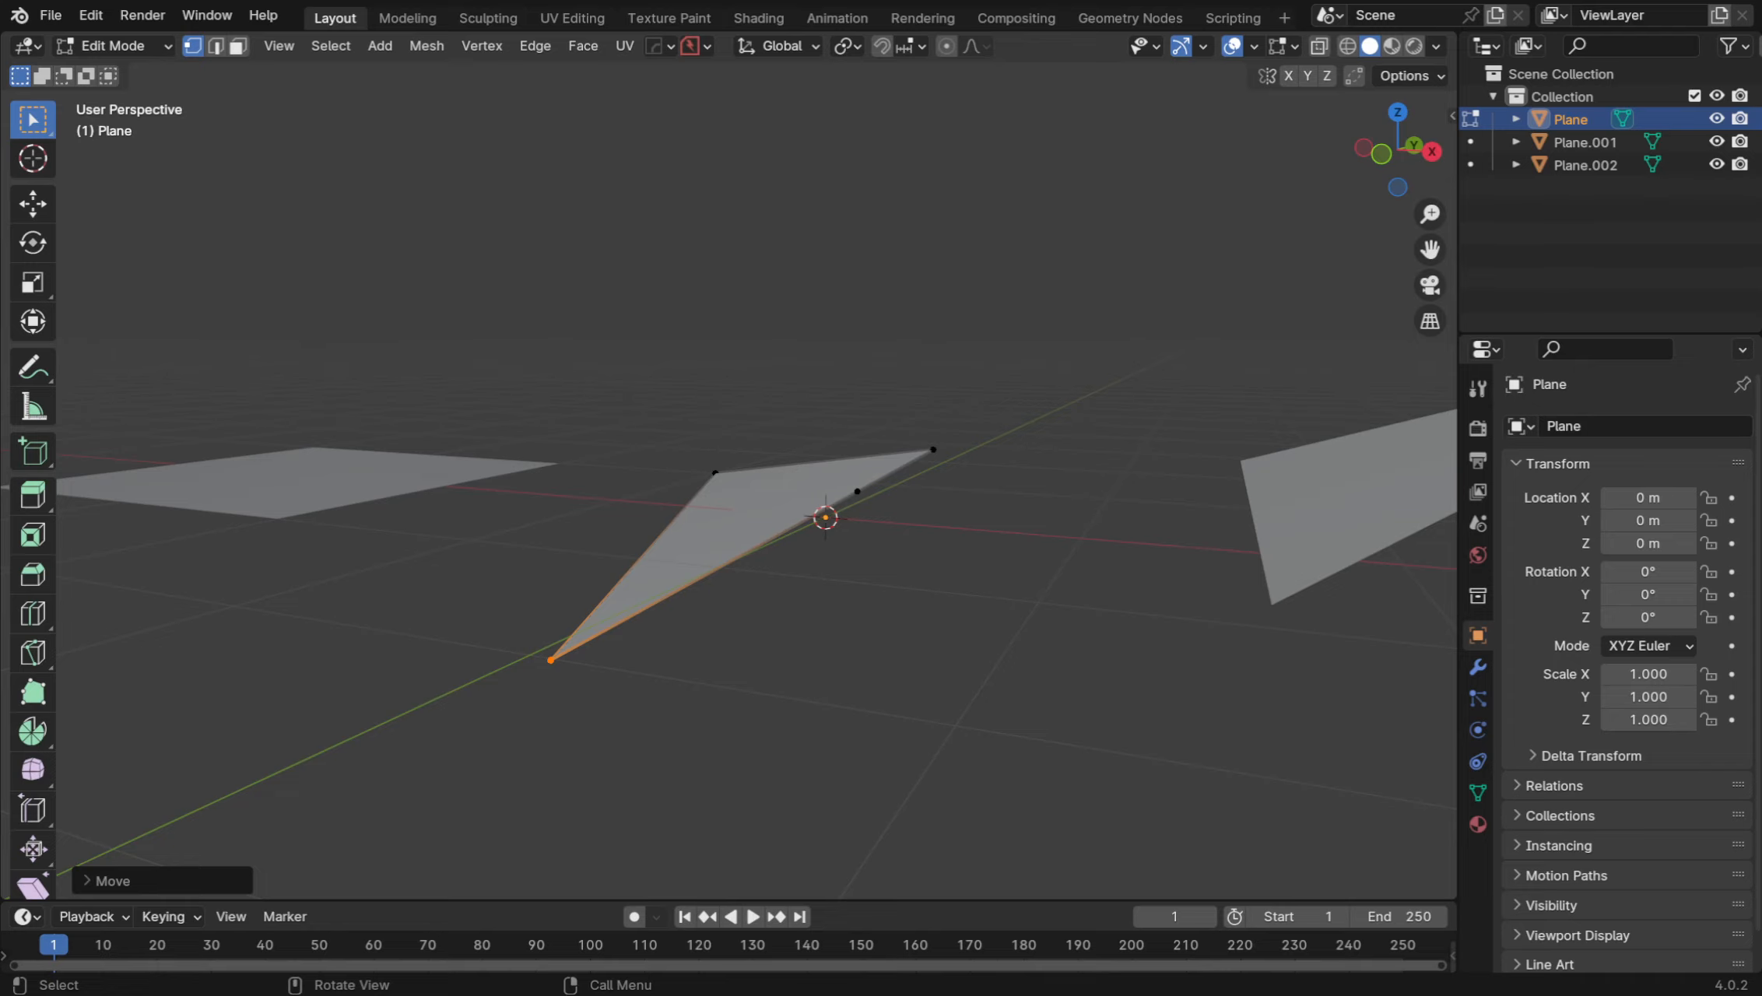
pyautogui.moveTo(825, 513); pyautogui.dragTo(895, 622, button='middle')
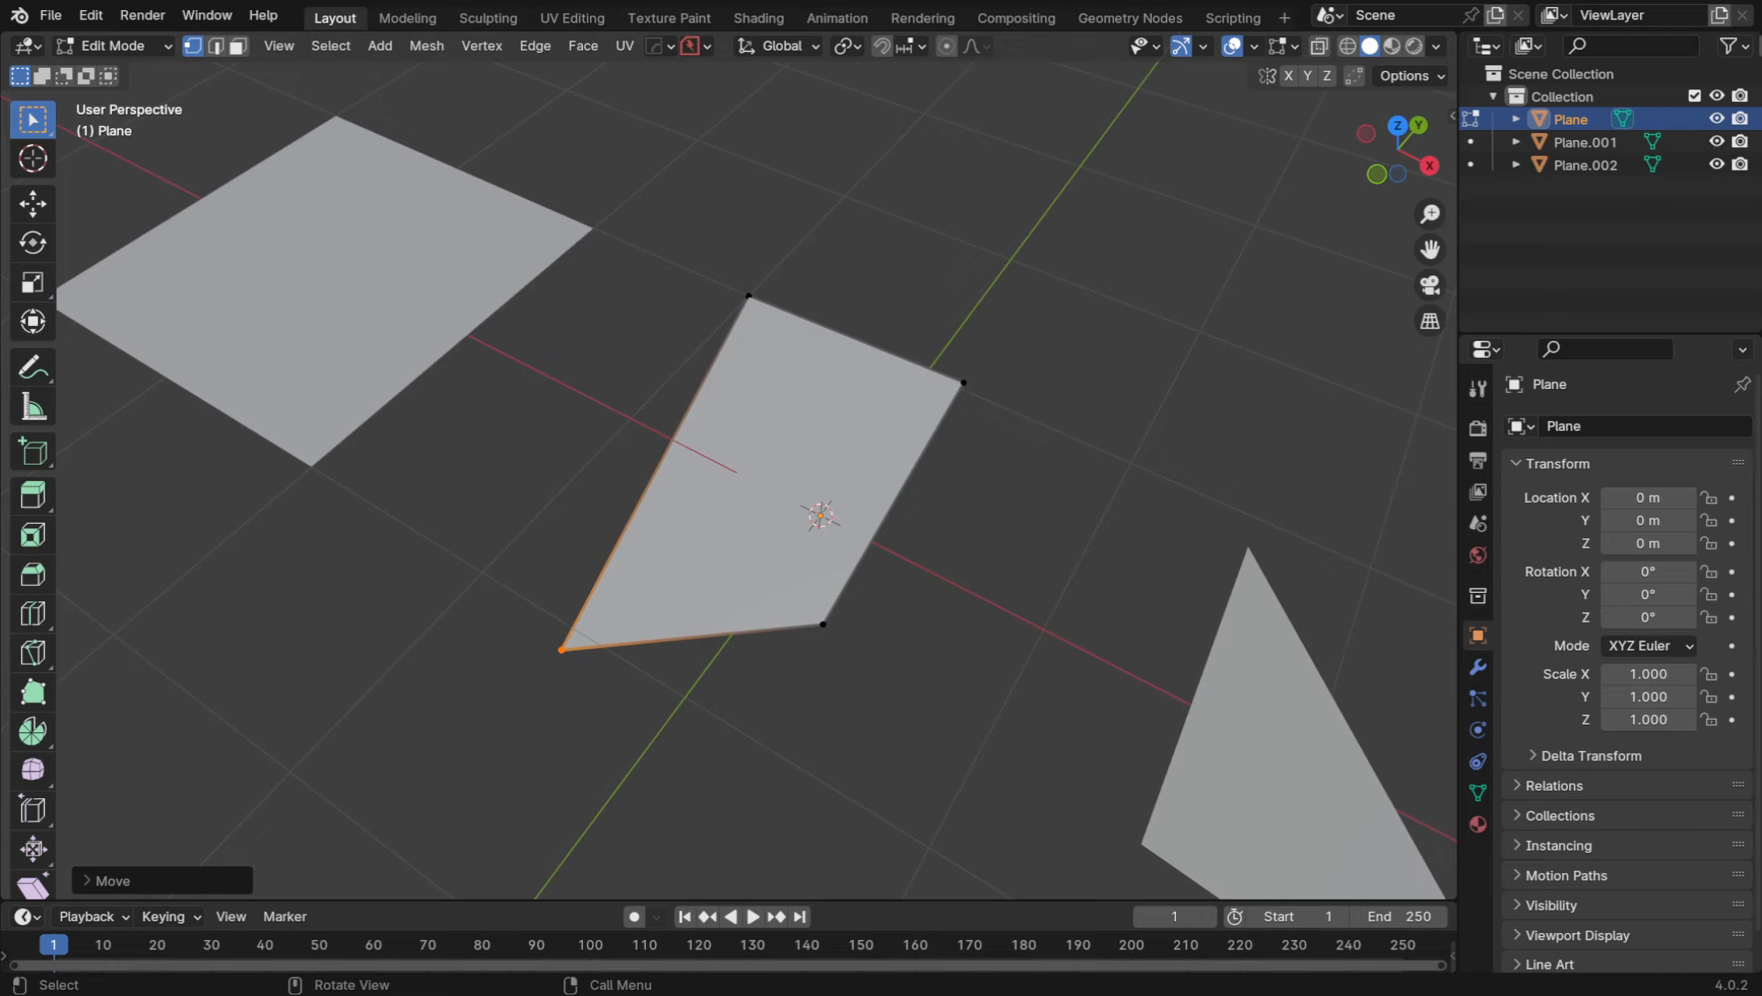
pyautogui.moveTo(894, 623); pyautogui.dragTo(1175, 677, button='middle')
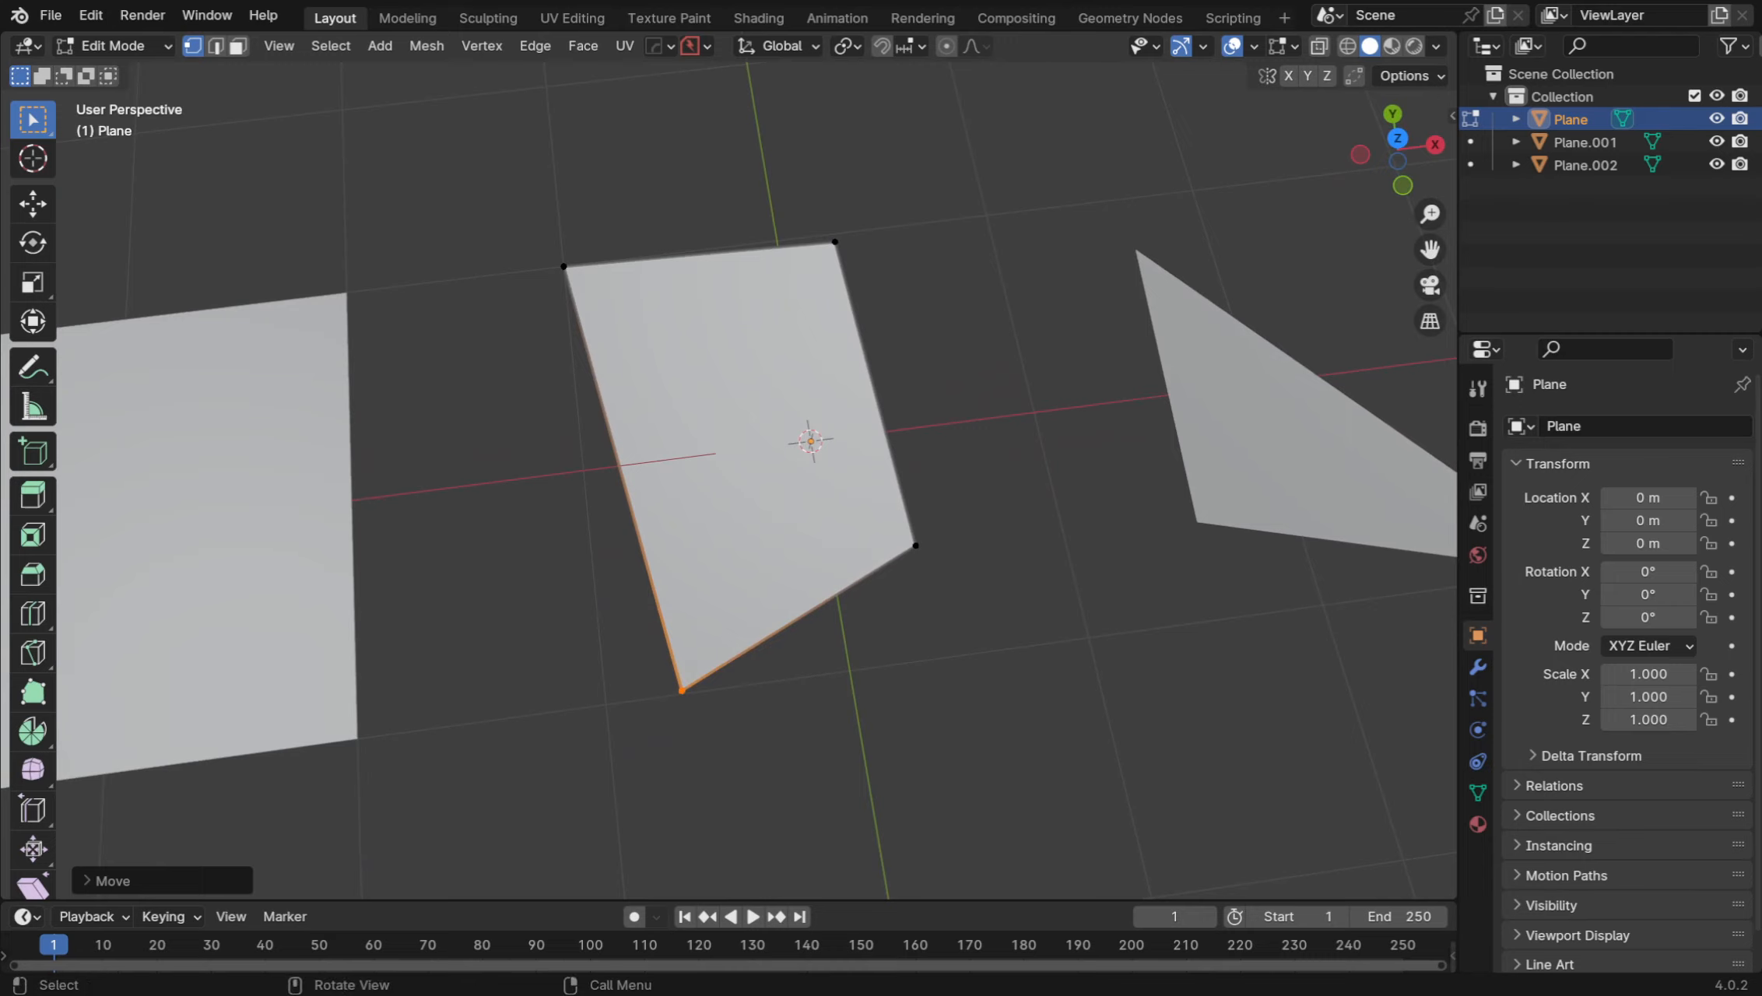
pyautogui.moveTo(1175, 677); pyautogui.dragTo(1169, 689, button='middle')
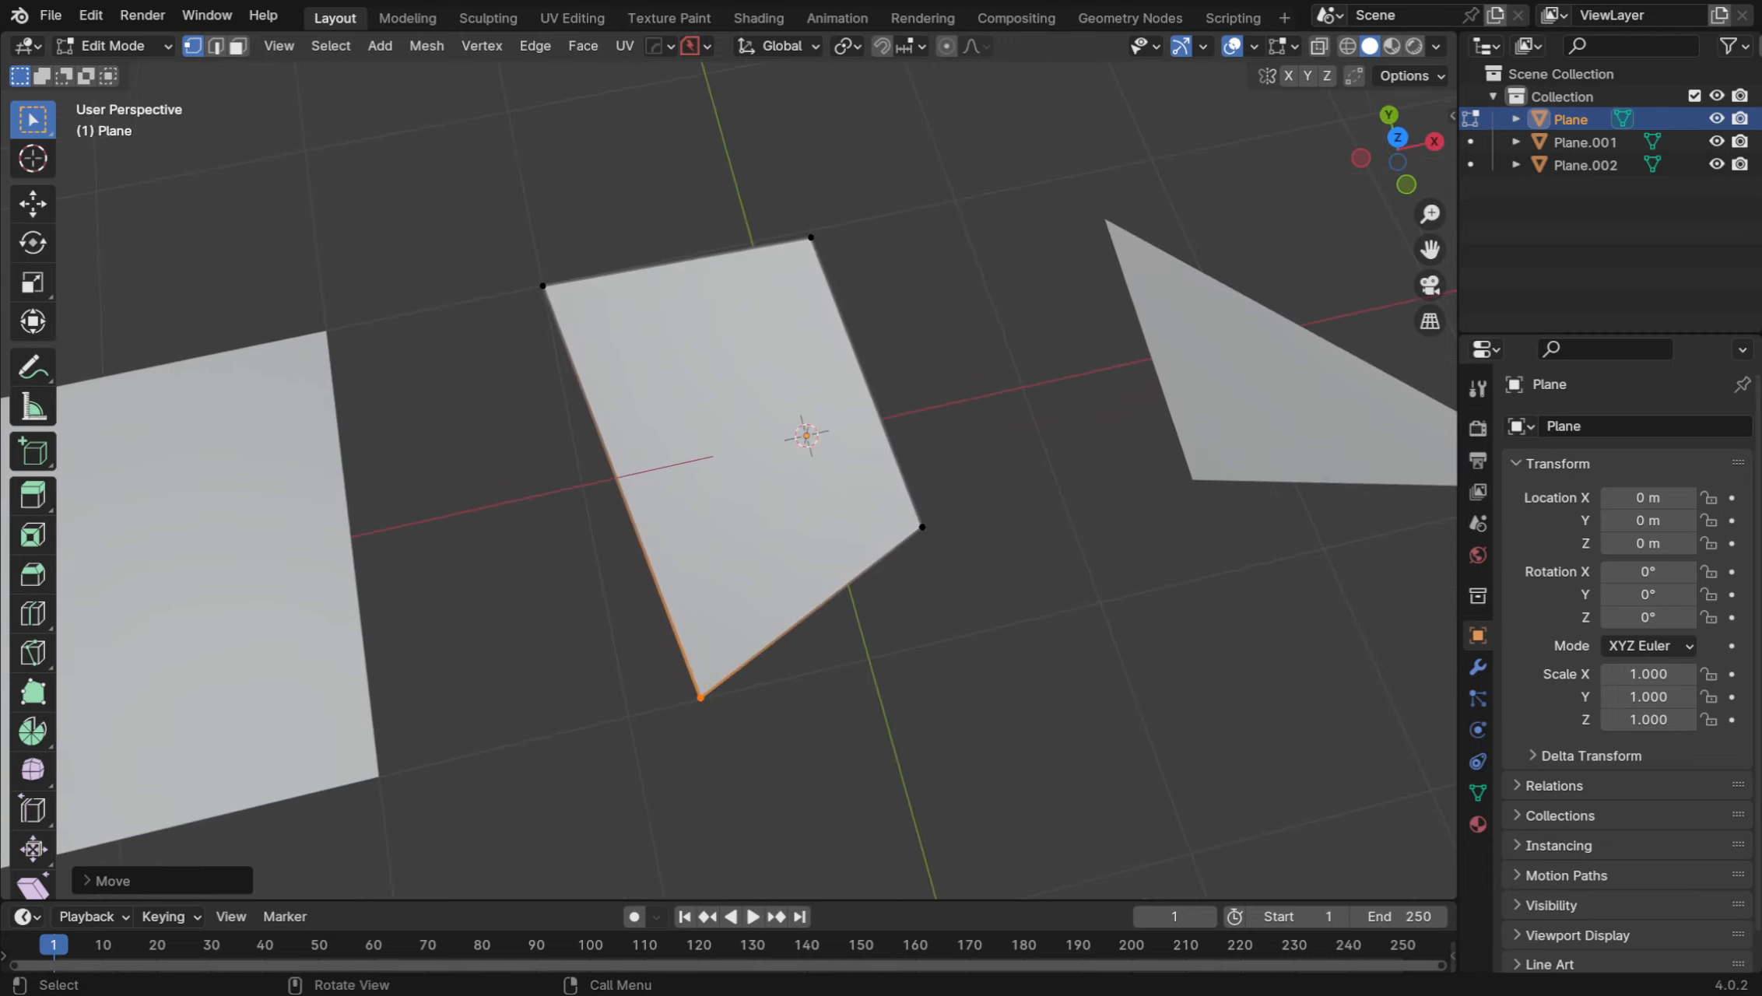
pyautogui.scroll(-2, 729, 467)
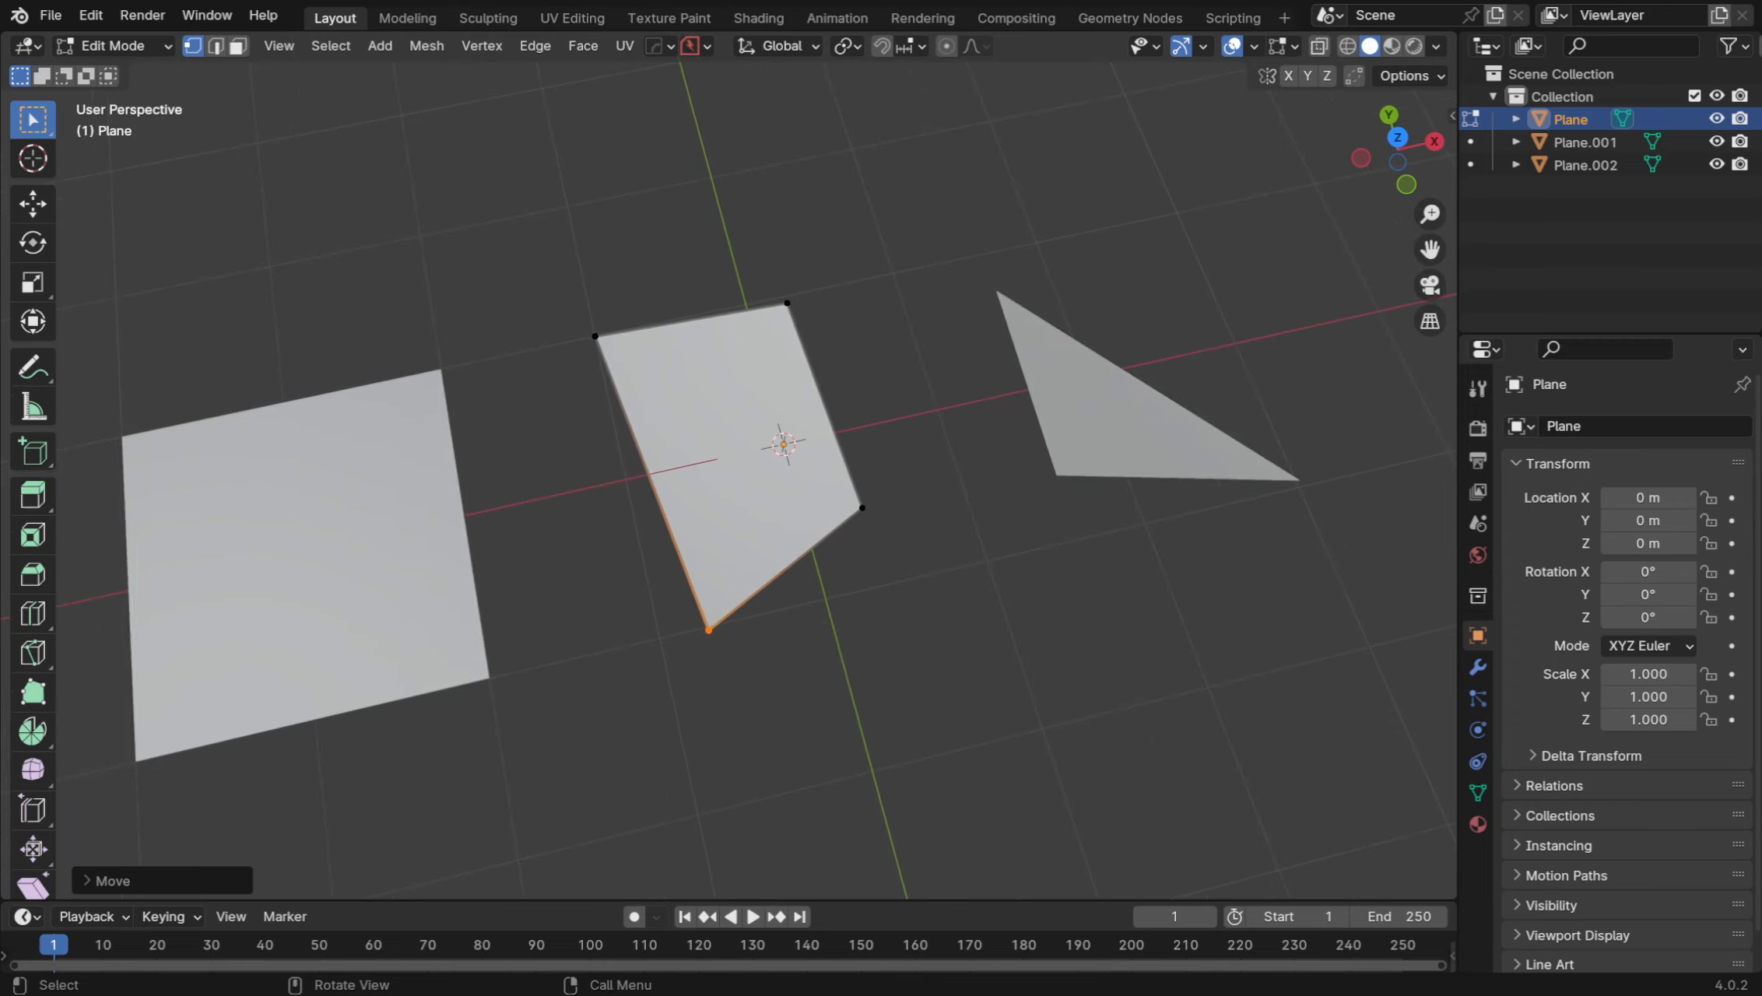
pyautogui.scroll(2, 728, 467)
pyautogui.keyDown('shift'); pyautogui.moveTo(374, 529); pyautogui.dragTo(1066, 430, button='middle'); pyautogui.keyUp('shift')
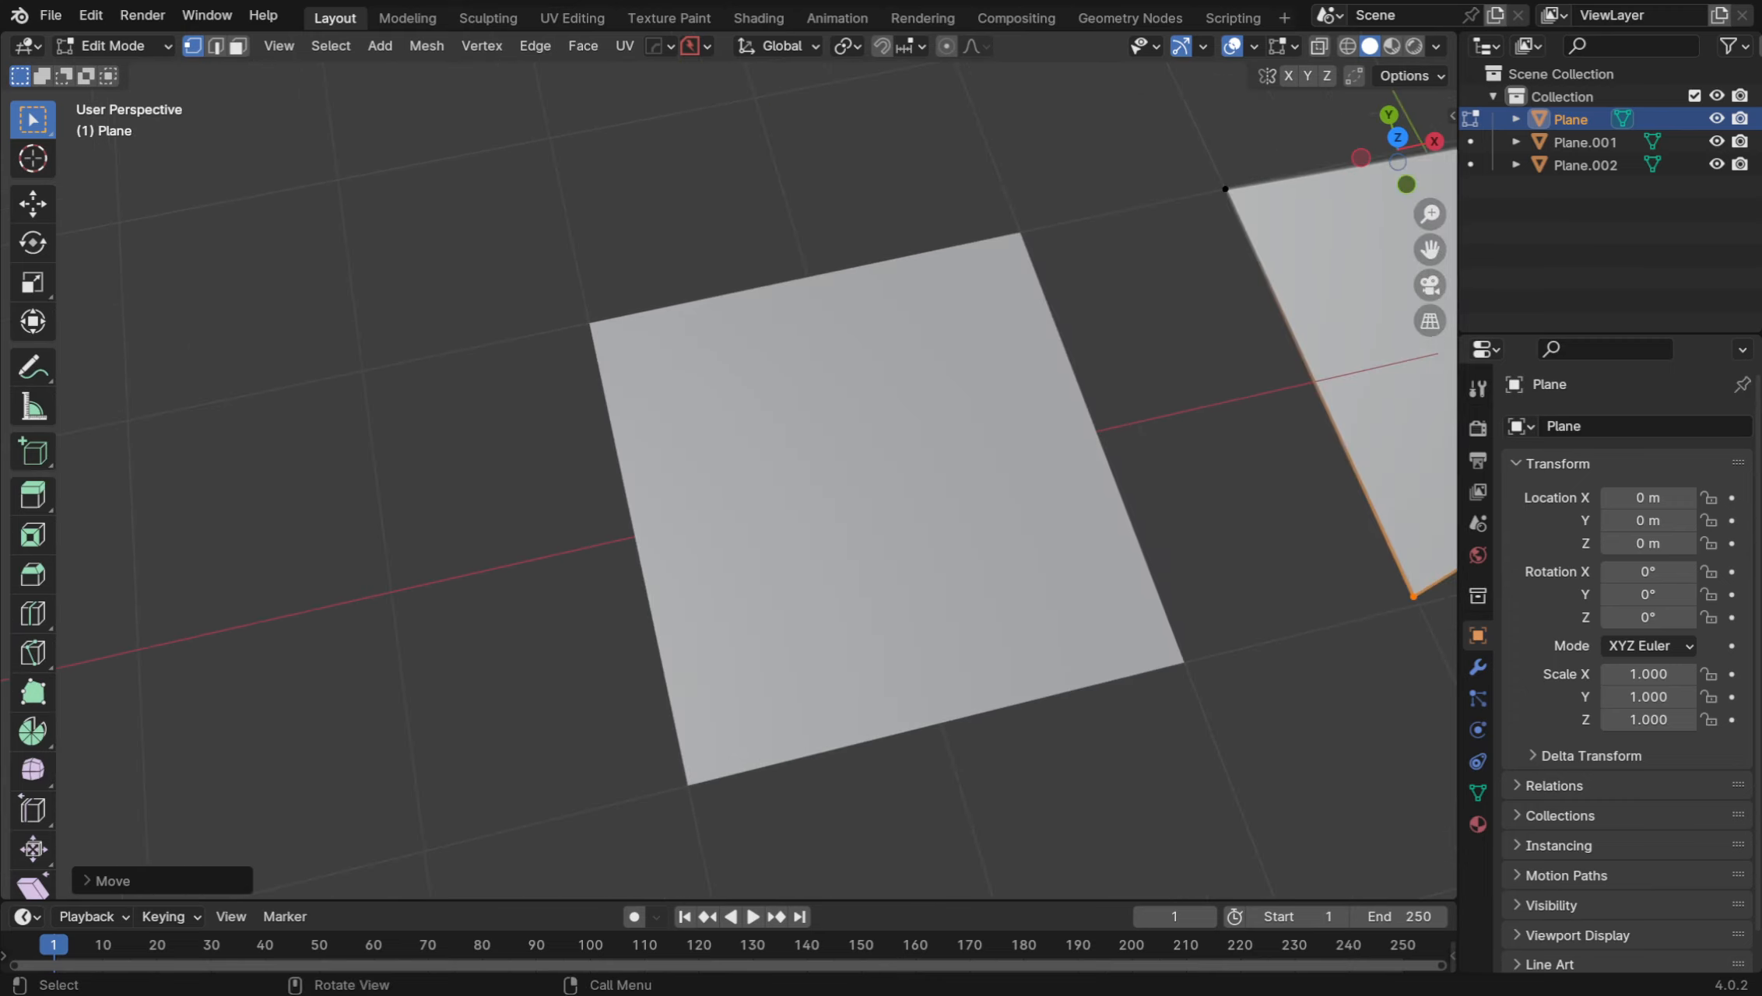
pyautogui.scroll(-2, 729, 467)
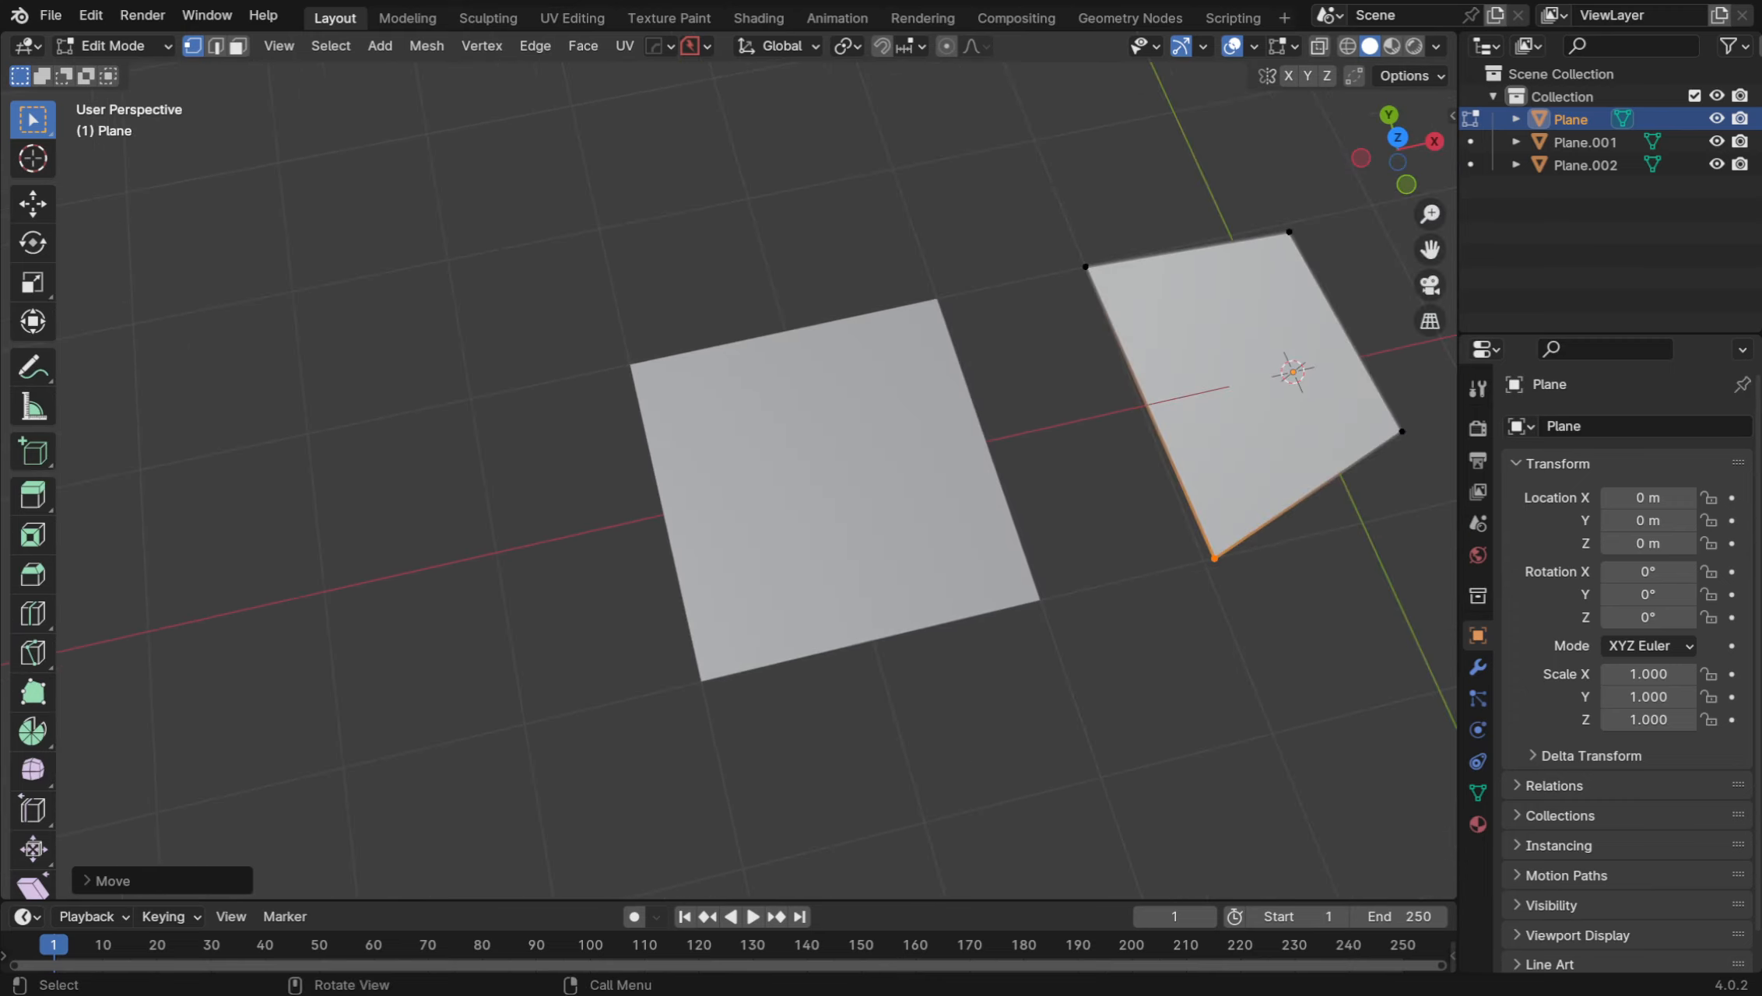
# Clear the bent quad's vertex selection and switch to edge selection
pyautogui.hotkey('alt', 'a')
pyautogui.hotkey('ctrl', 'Tab')
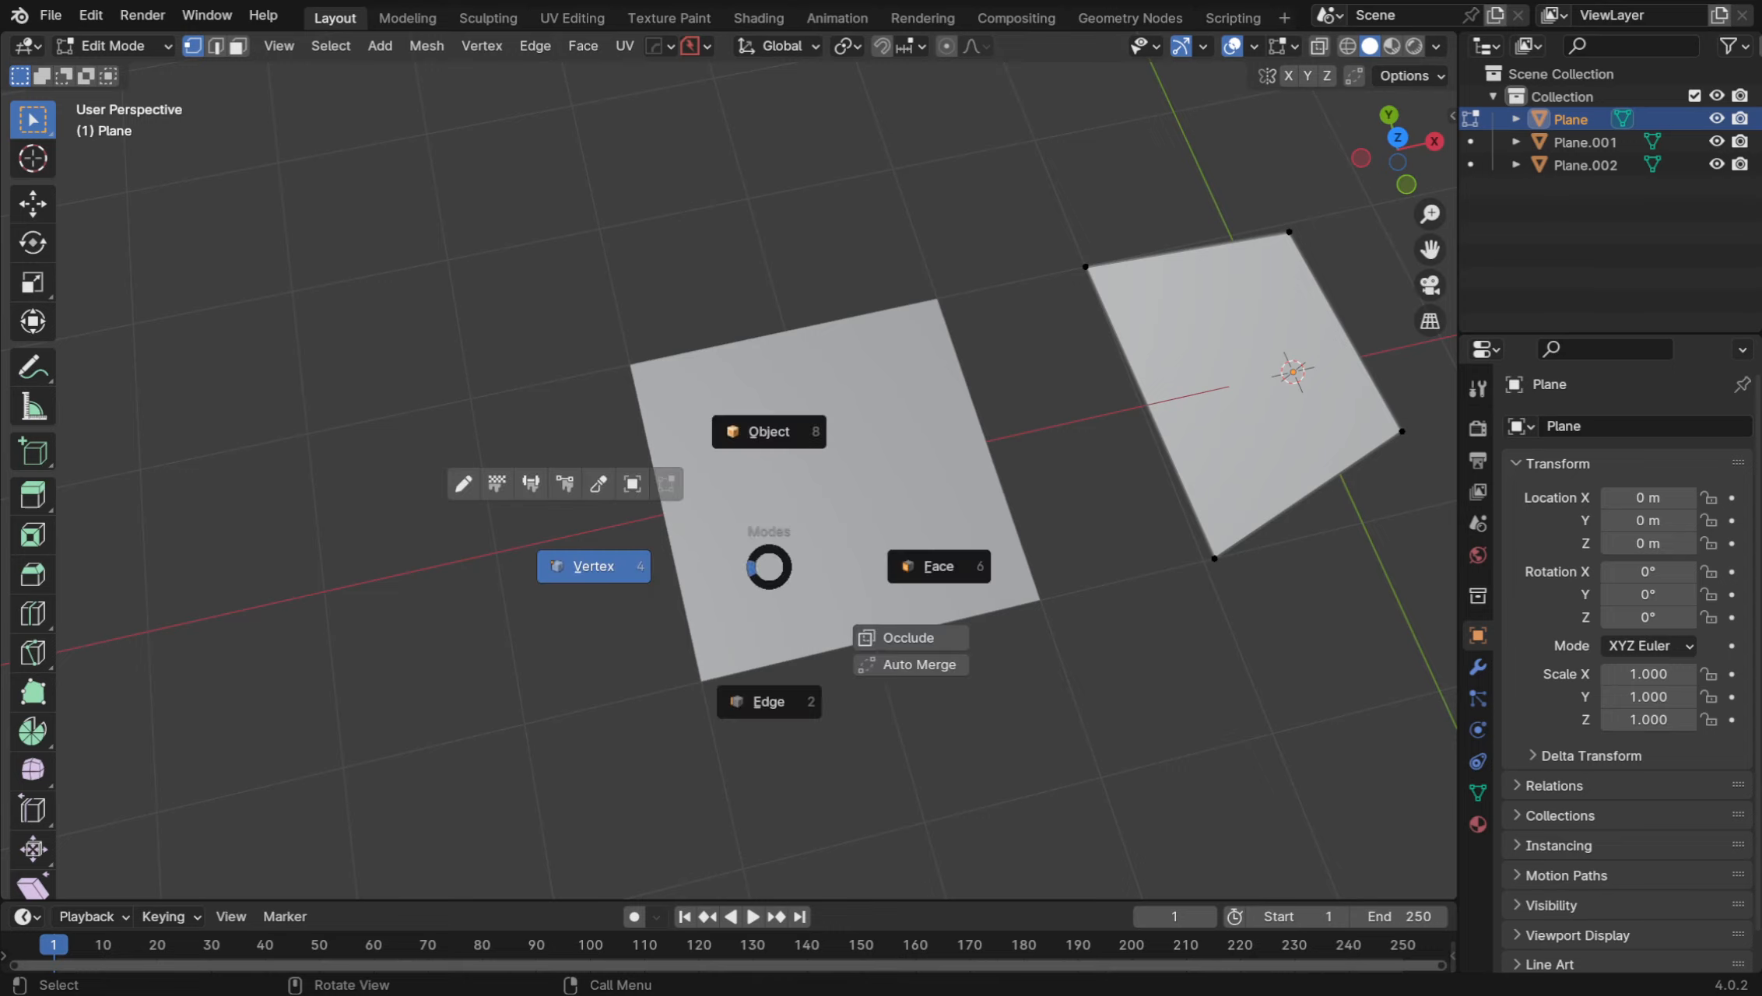
pyautogui.click(770, 702)
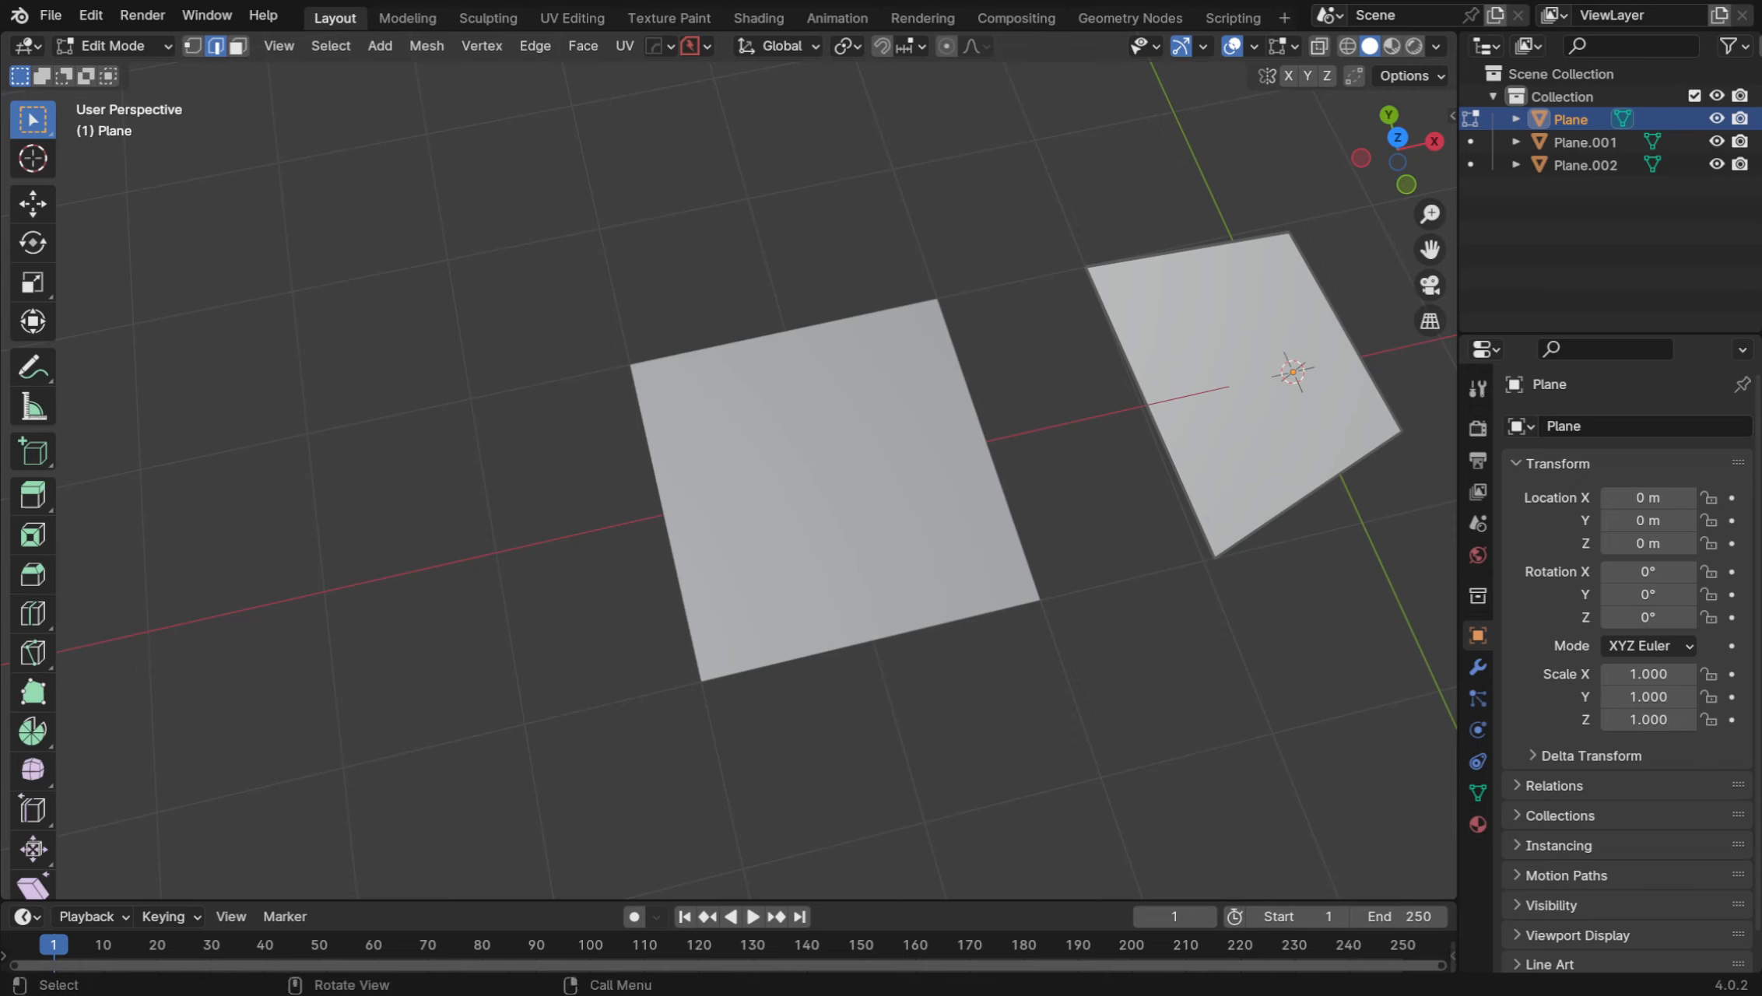
# Switch from the bent quad to editing the flat square Plane.001 in edge selection, and select its left edge
pyautogui.hotkey('ctrl', 'Tab')
pyautogui.click(806, 385)
pyautogui.click(771, 514)
pyautogui.hotkey('ctrl', 'Tab')
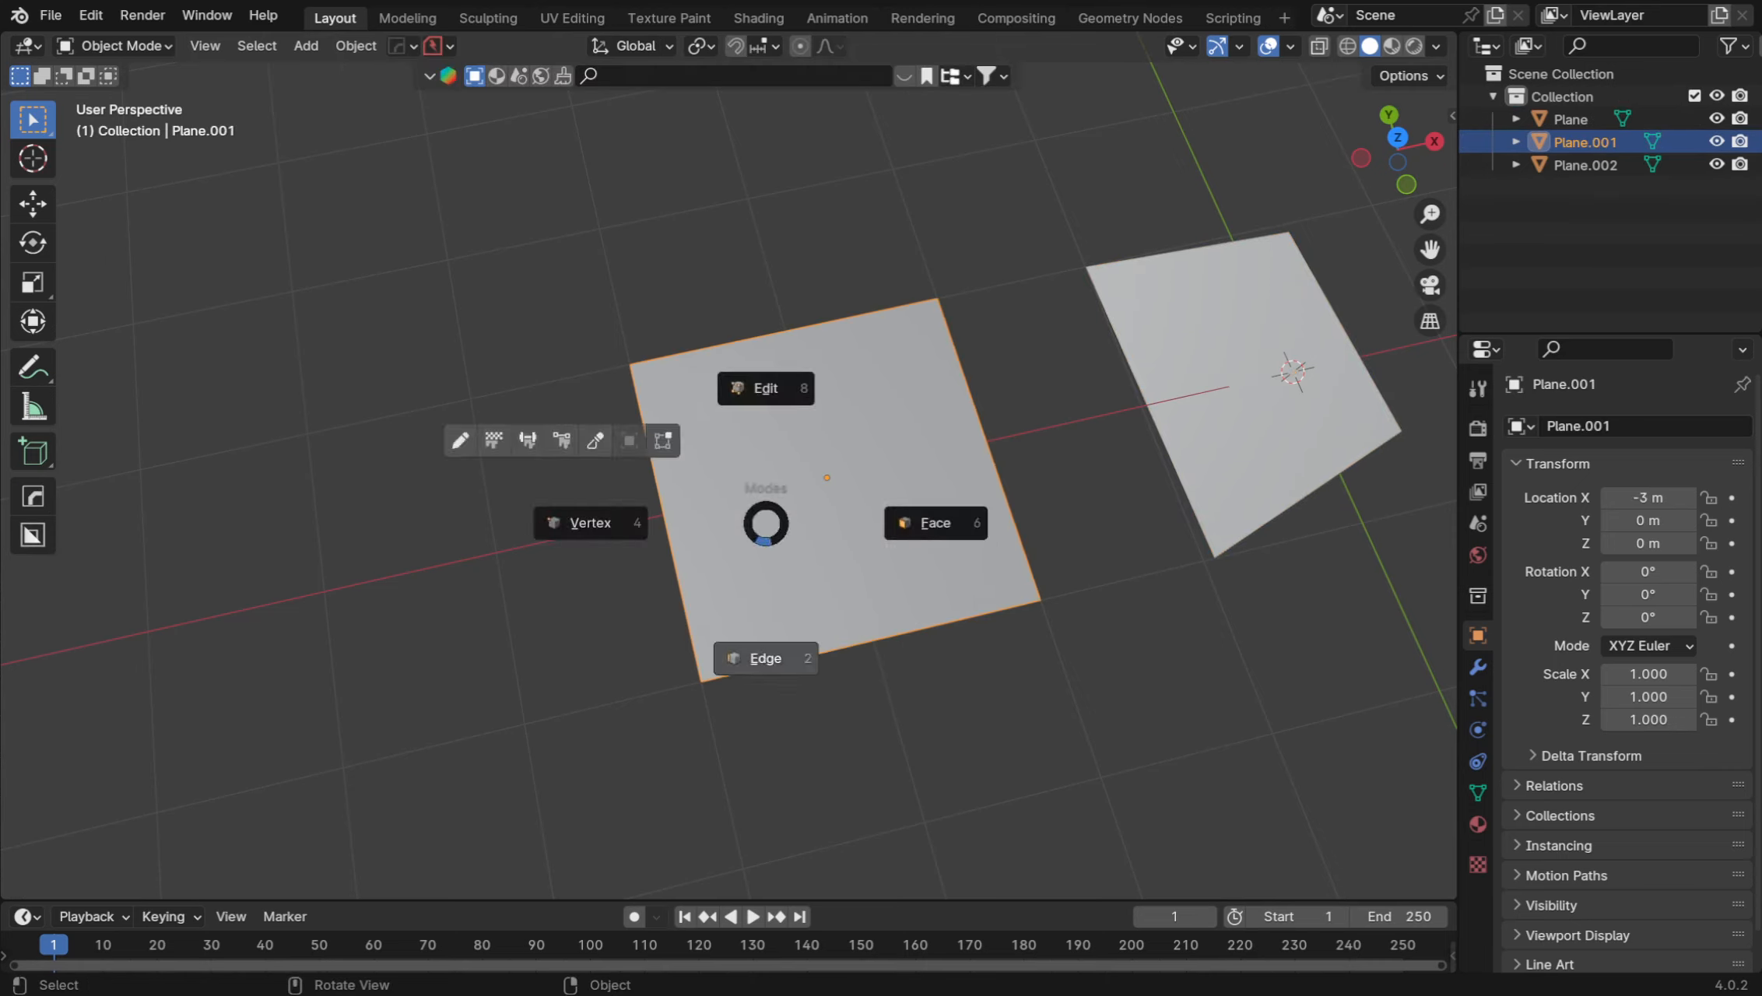
pyautogui.click(765, 659)
pyautogui.click(664, 523)
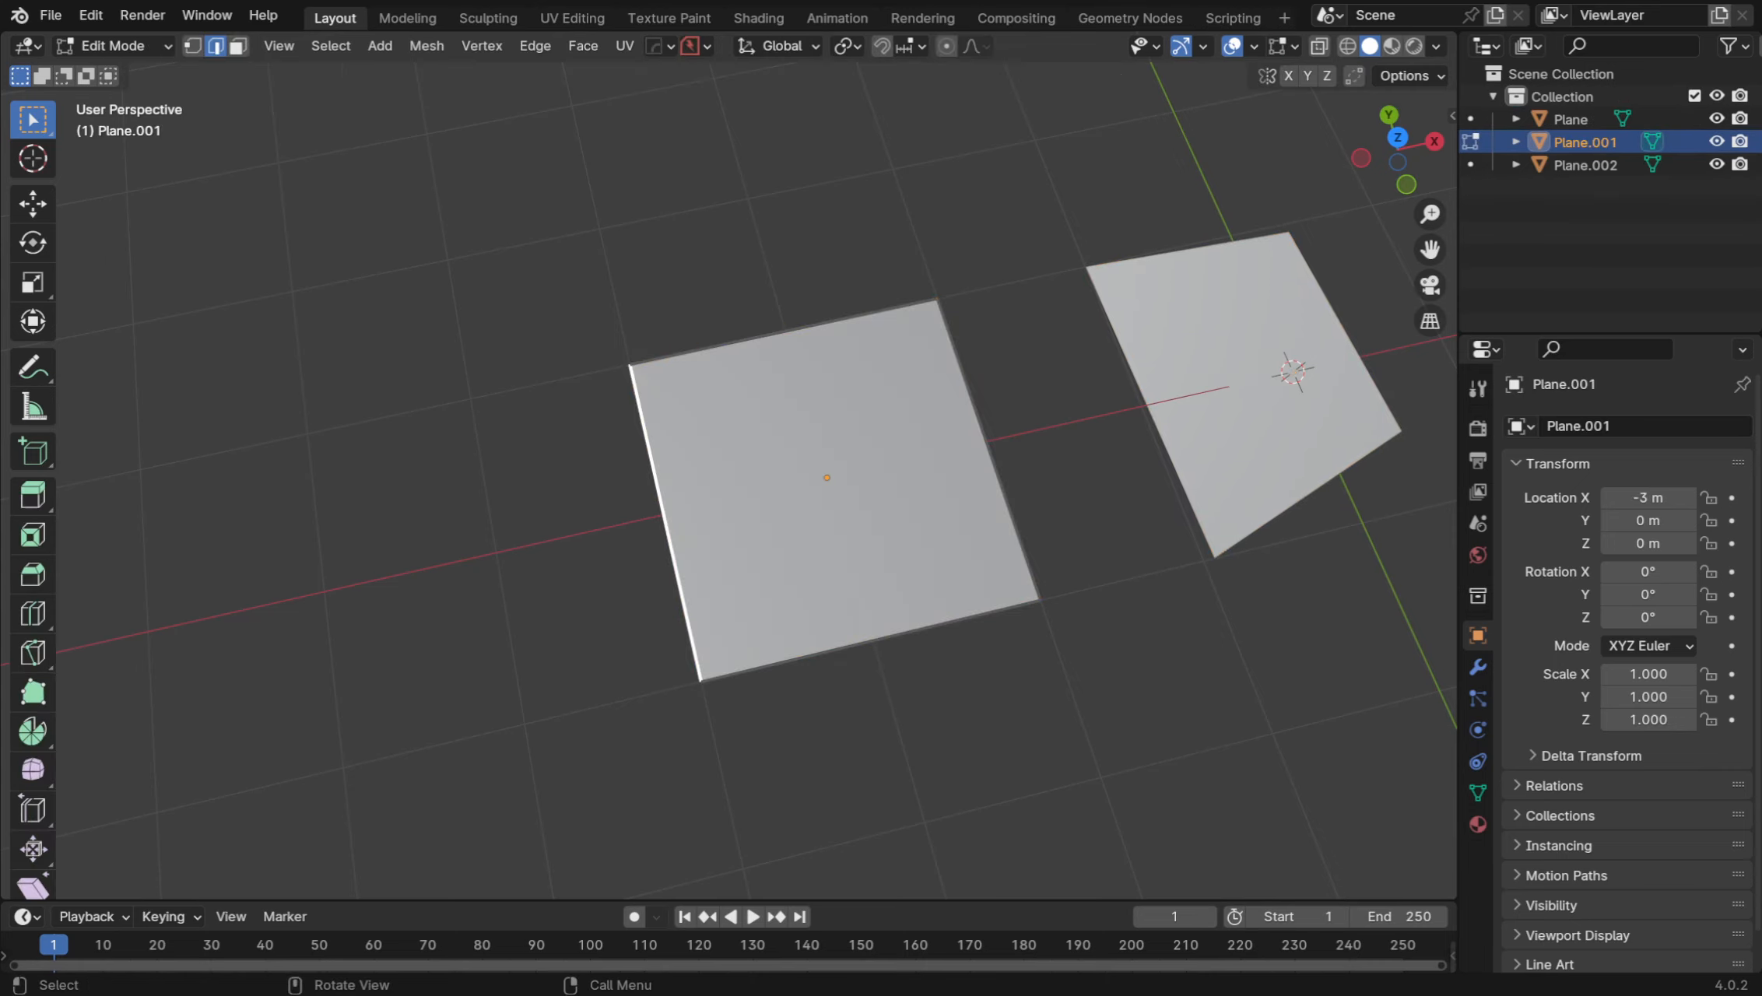
# Extrude the flat square's selected left edge 2 m in the negative X direction to add a second square face
pyautogui.press('e')
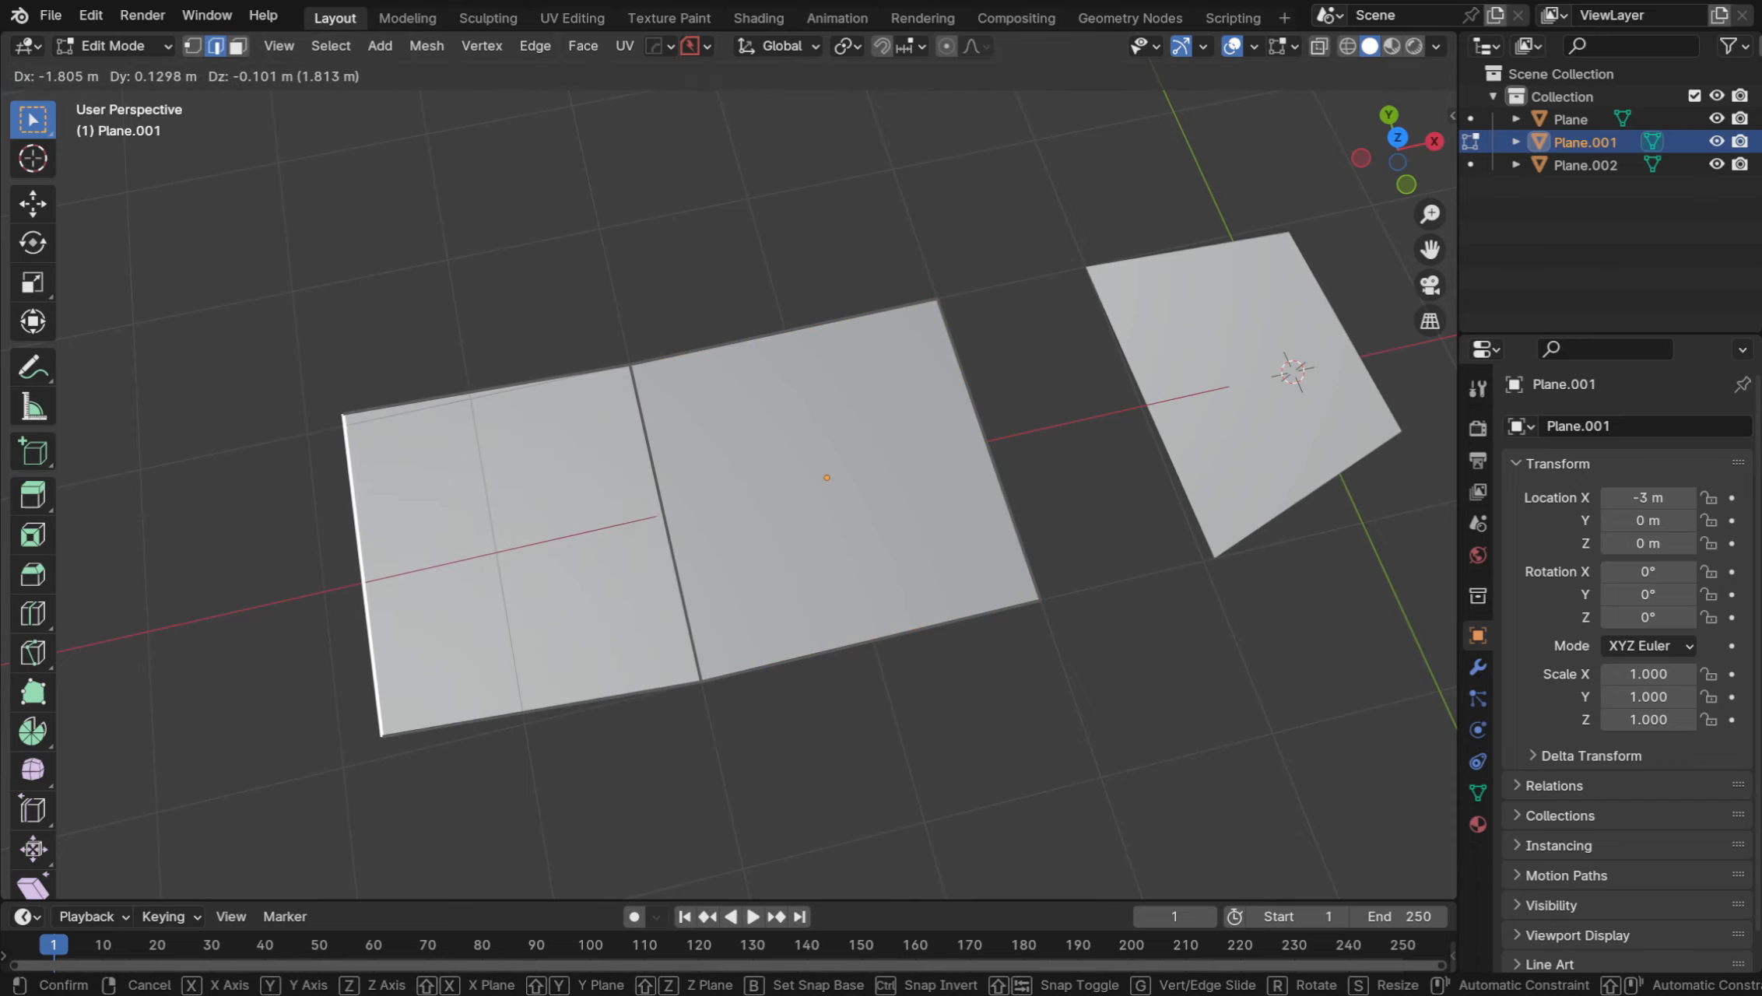
pyautogui.press('x')
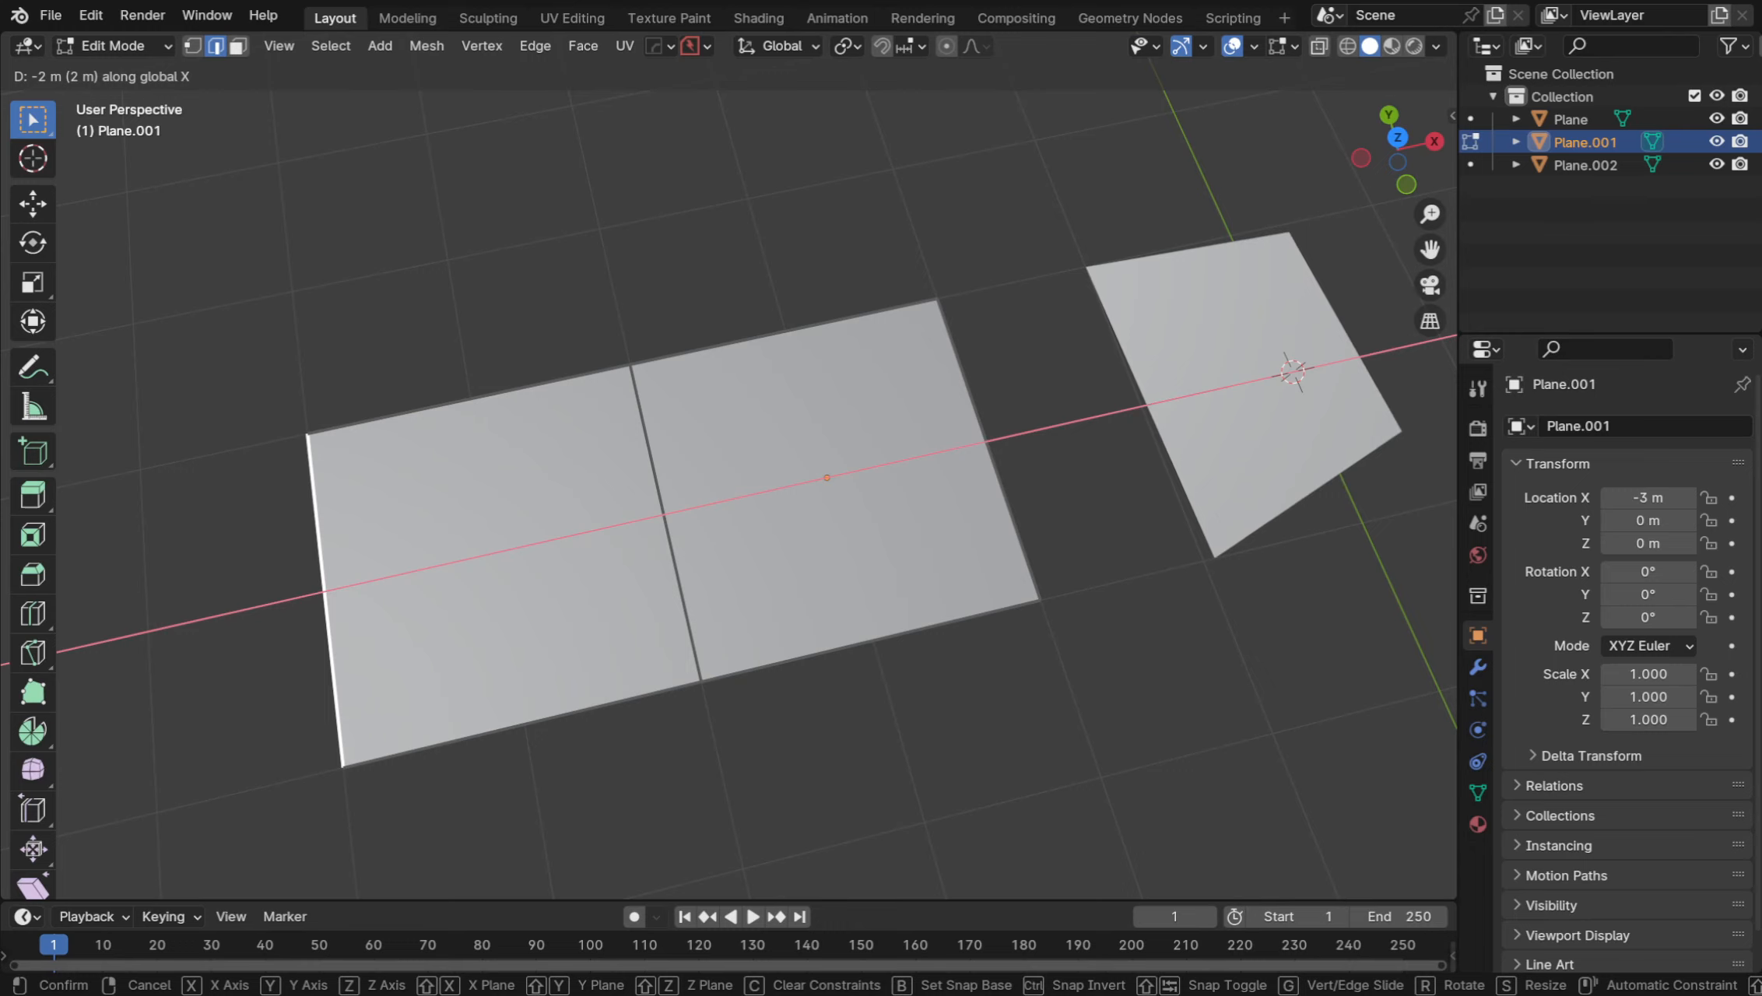
pyautogui.press('Return')
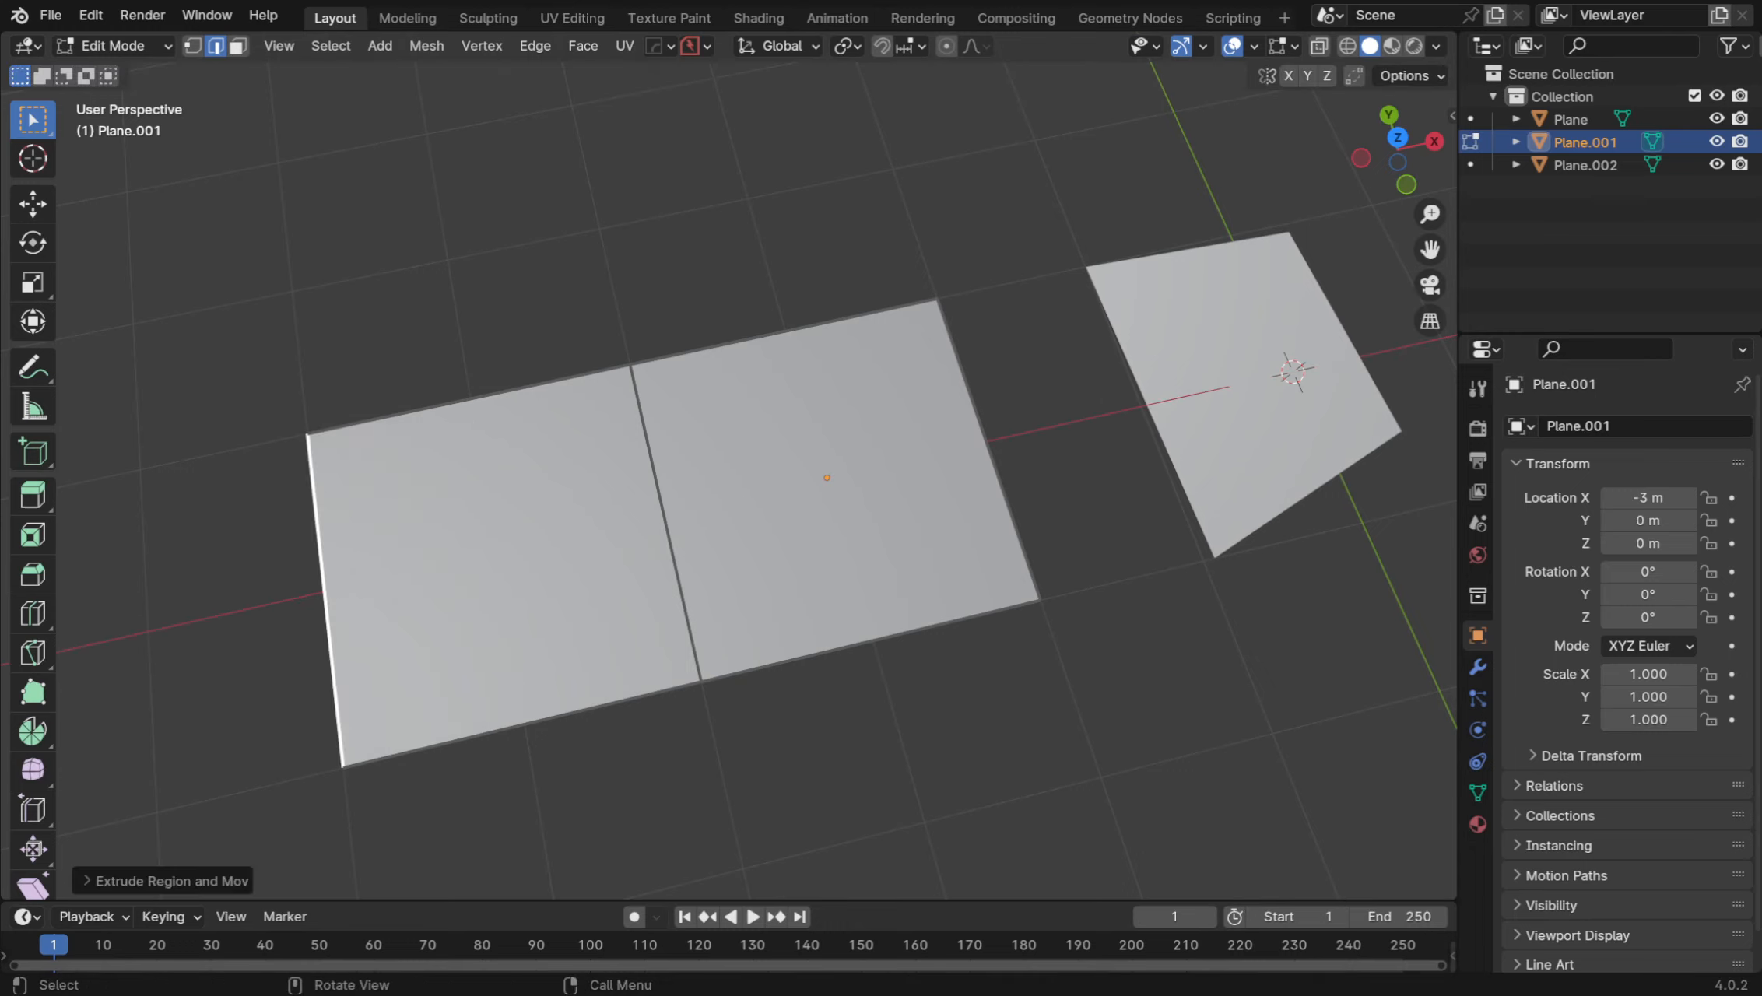
# Select the two front edges of Plane.001 and pull out new faces from them along negative Y, forming a two-by-two grid
pyautogui.moveTo(827, 498); pyautogui.dragTo(974, 421, button='middle')
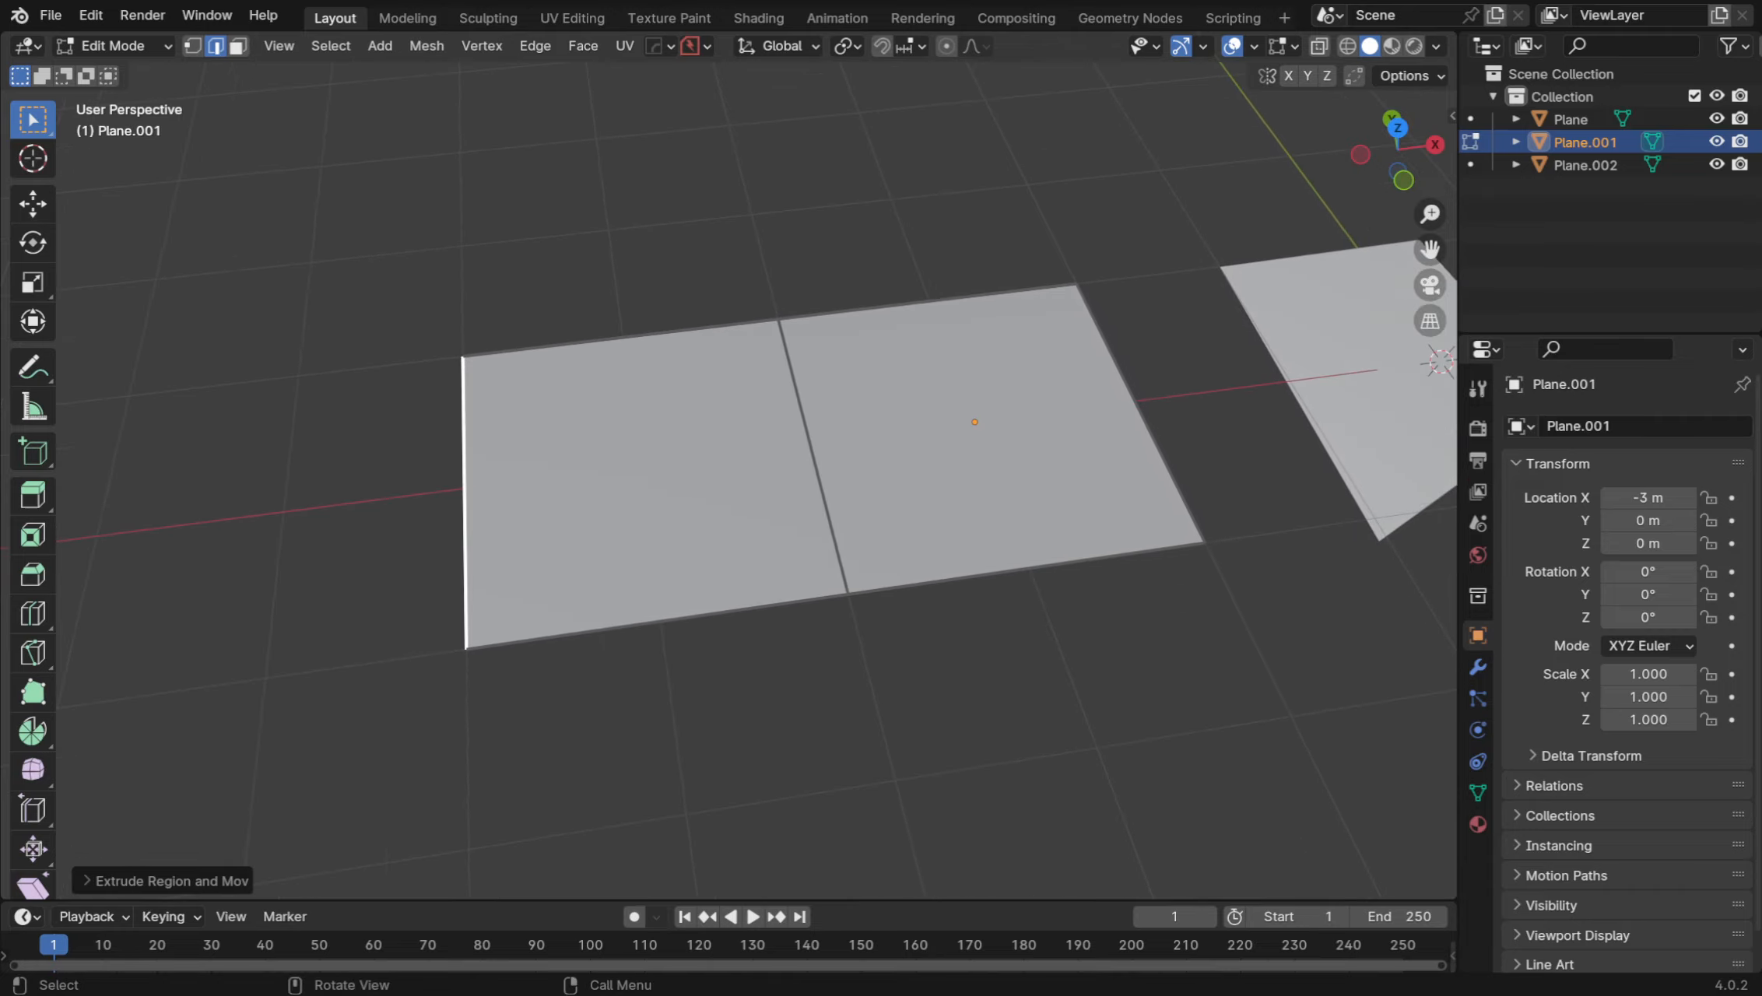
pyautogui.scroll(-2, 728, 480)
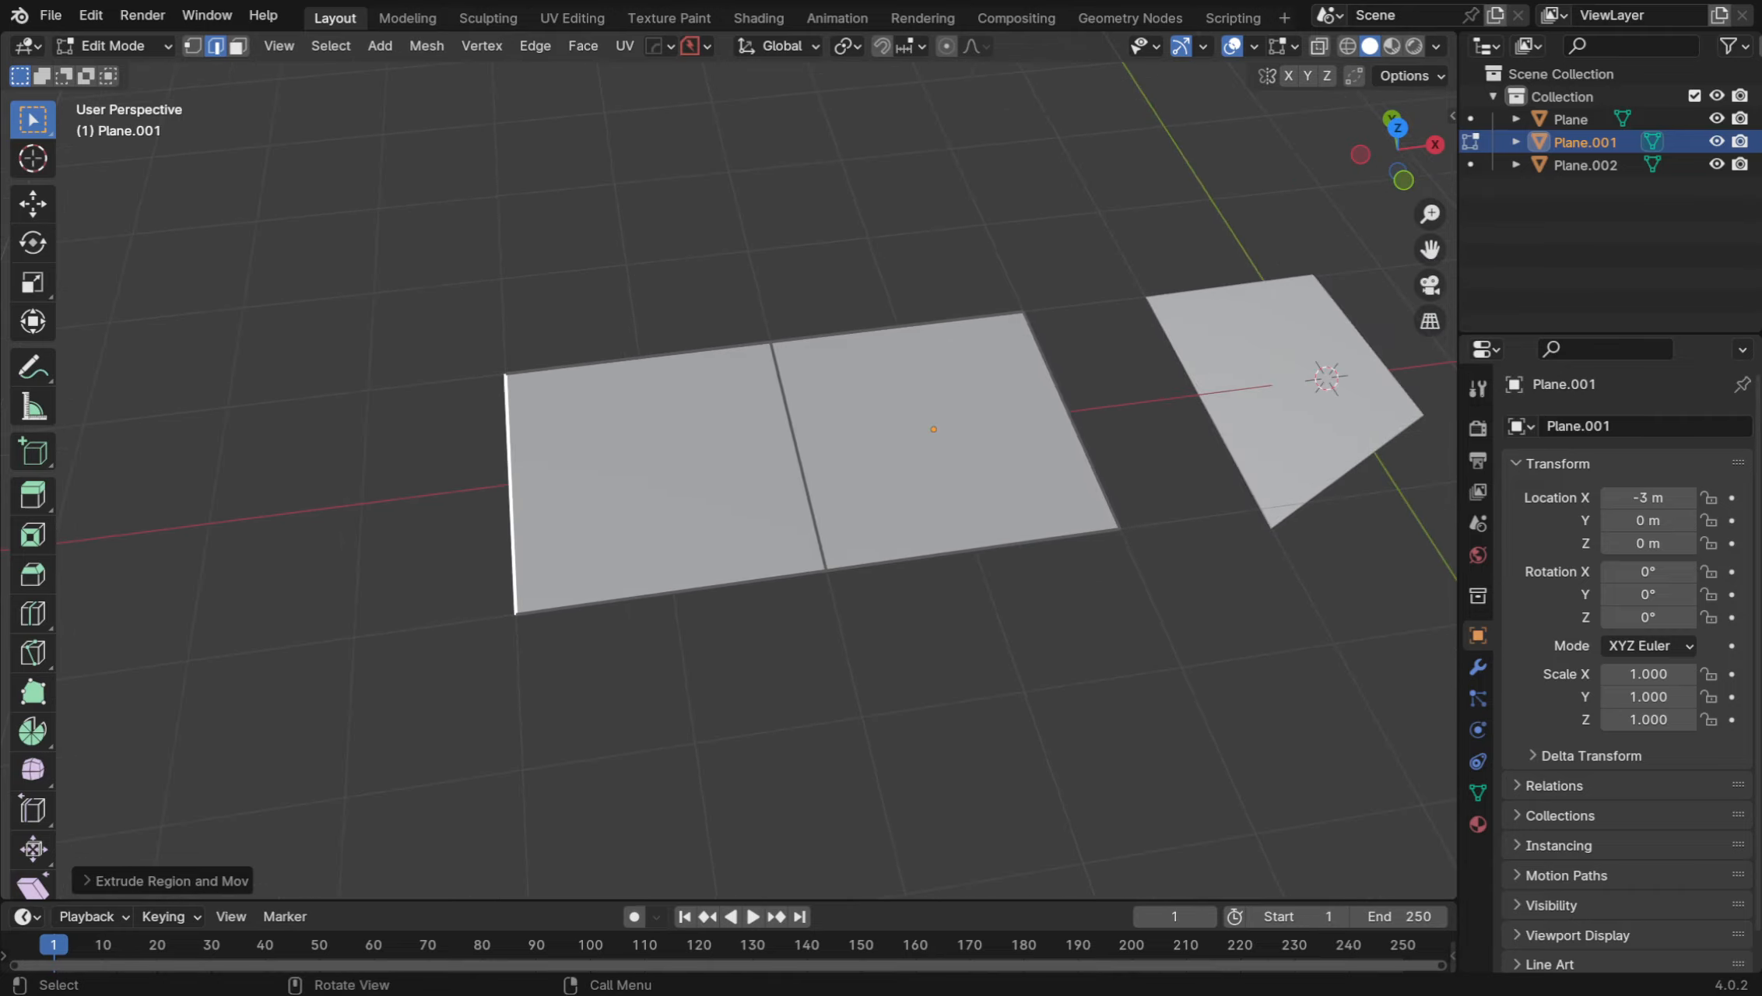
pyautogui.moveTo(1153, 685); pyautogui.dragTo(693, 548)
pyautogui.moveTo(694, 548); pyautogui.dragTo(693, 627, button='middle')
pyautogui.click(681, 620)
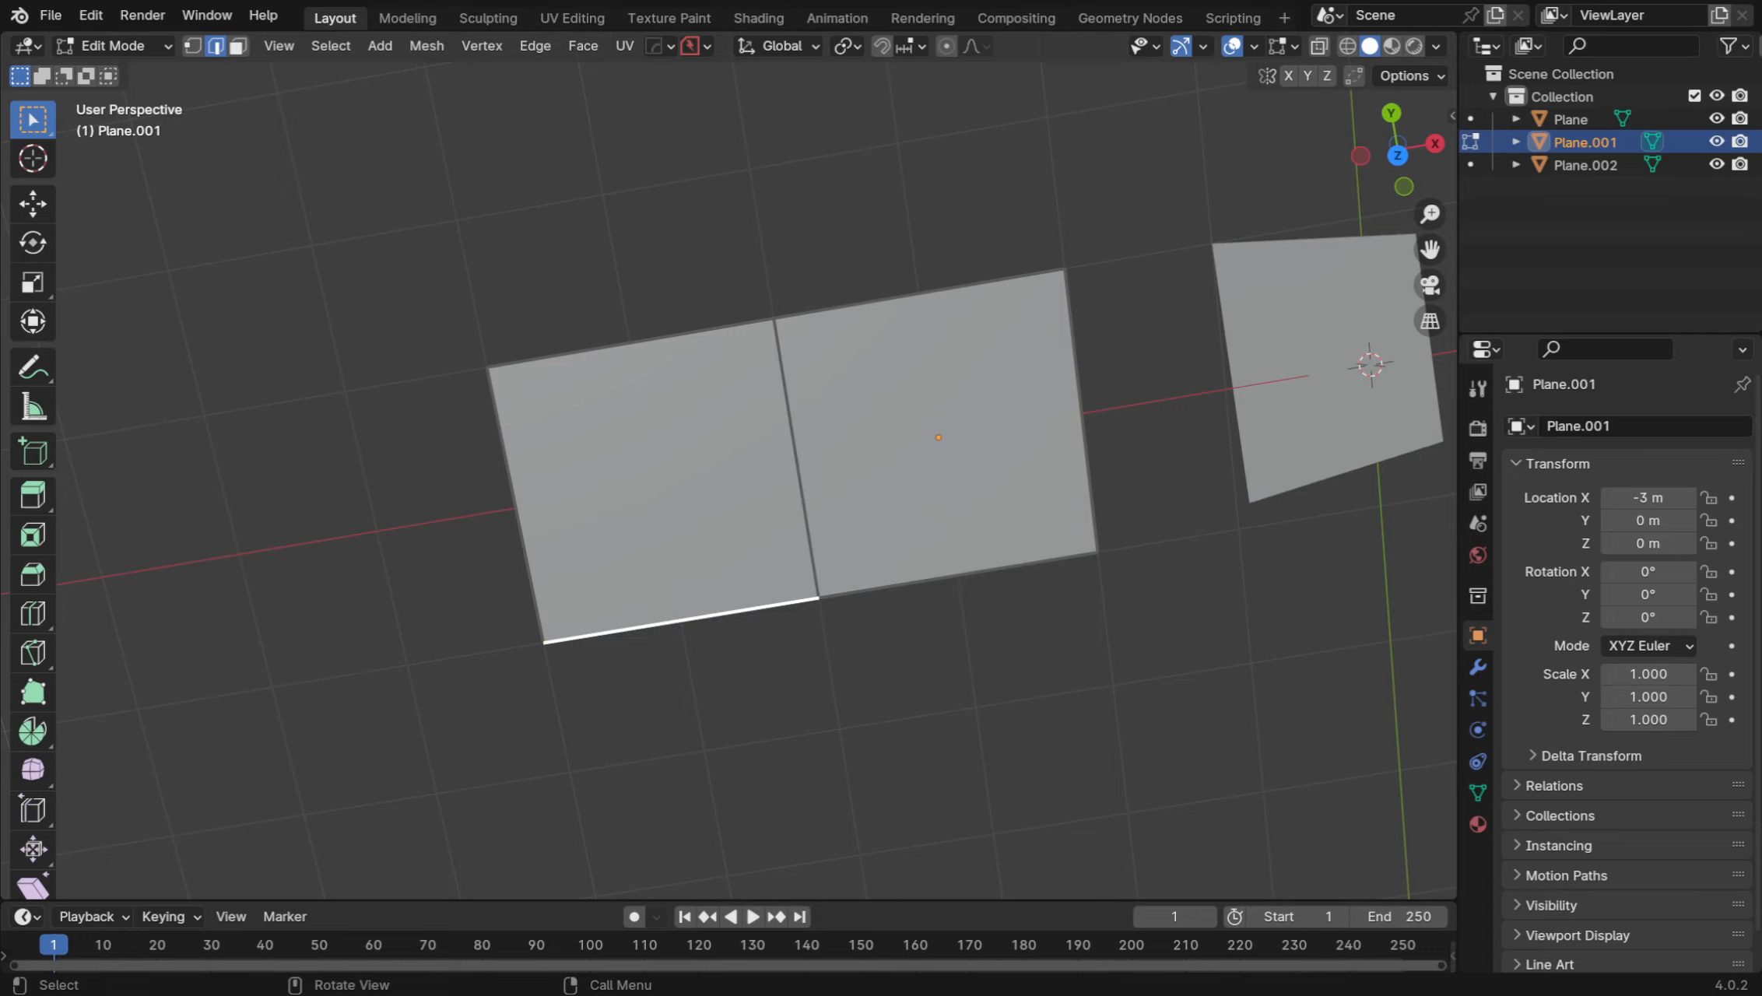
pyautogui.keyDown('shift'); pyautogui.click(957, 575); pyautogui.keyUp('shift')
pyautogui.moveTo(957, 574); pyautogui.dragTo(599, 491, button='middle')
pyautogui.scroll(-3, 619, 471)
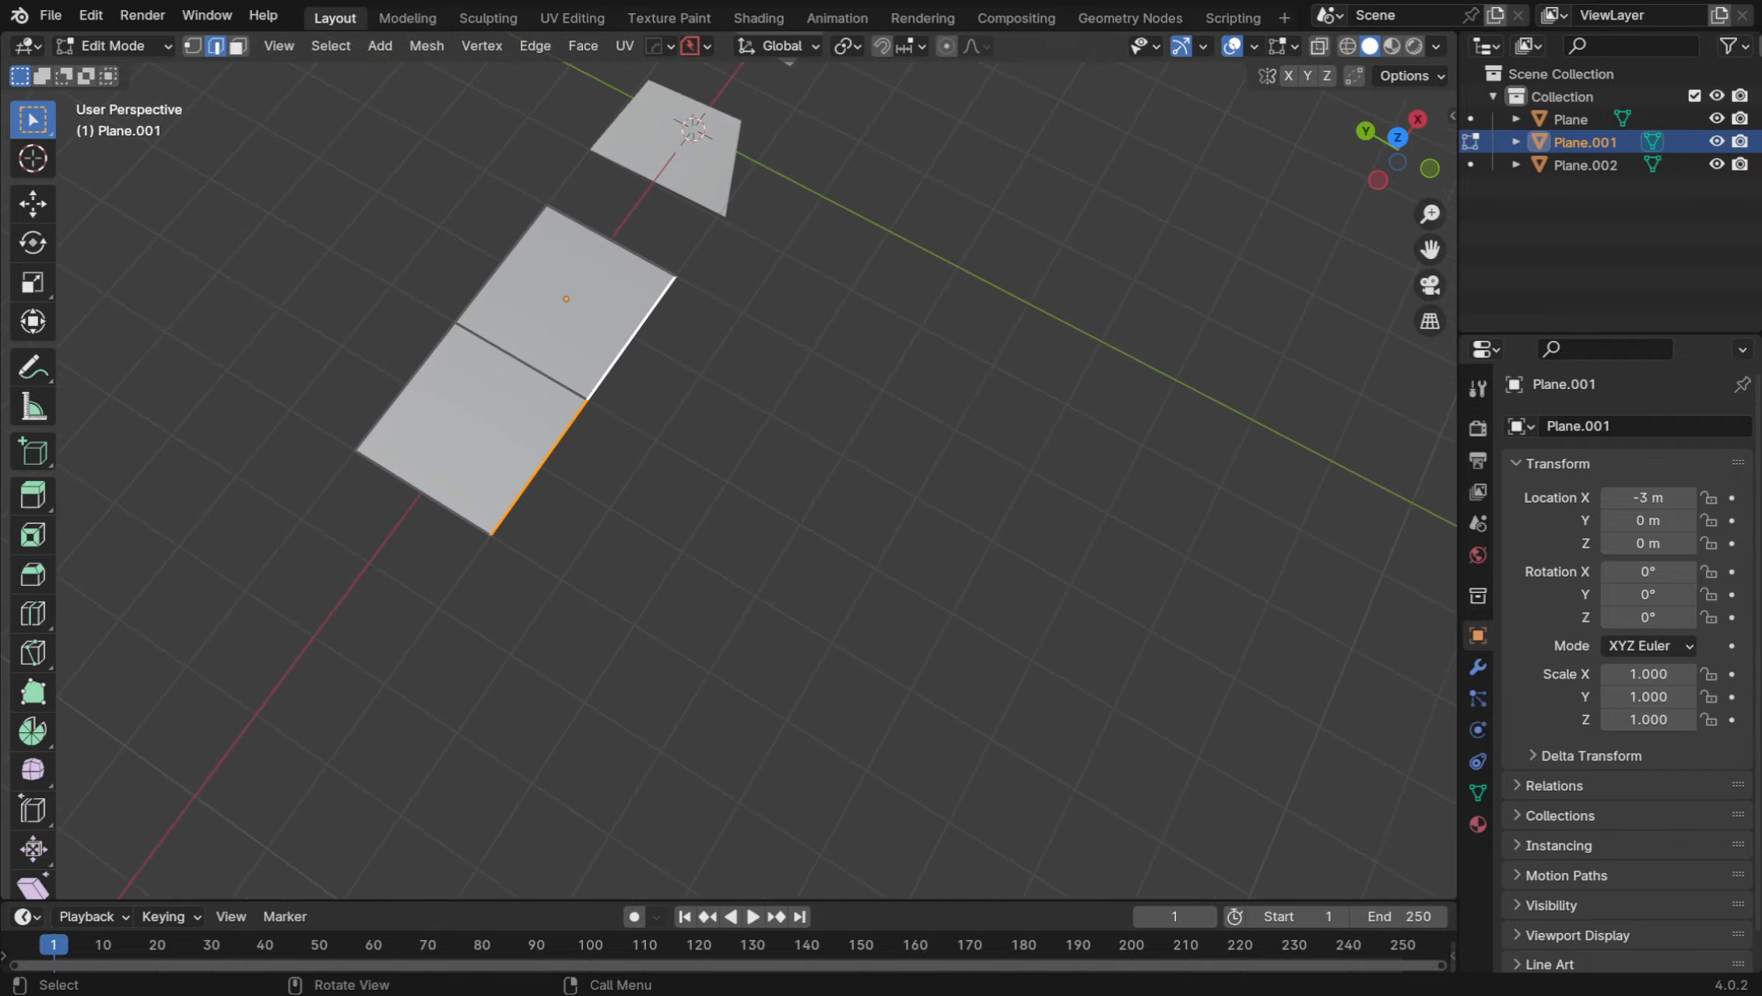
pyautogui.press('g')
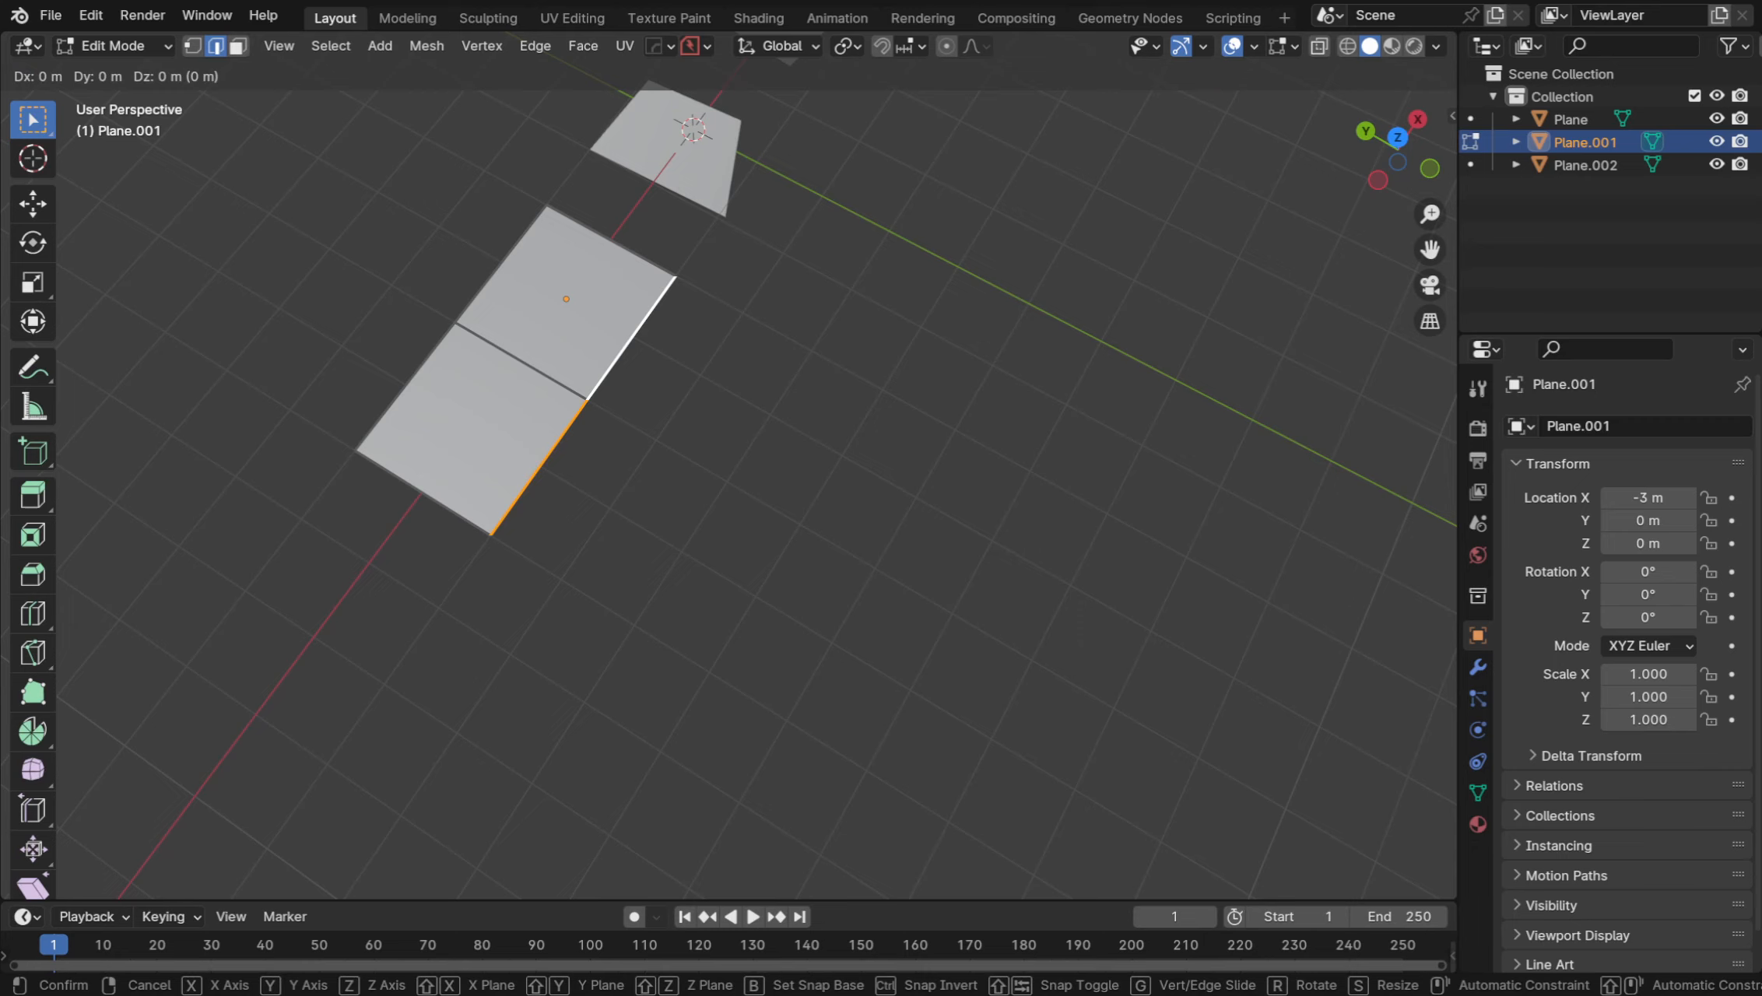
pyautogui.press('y')
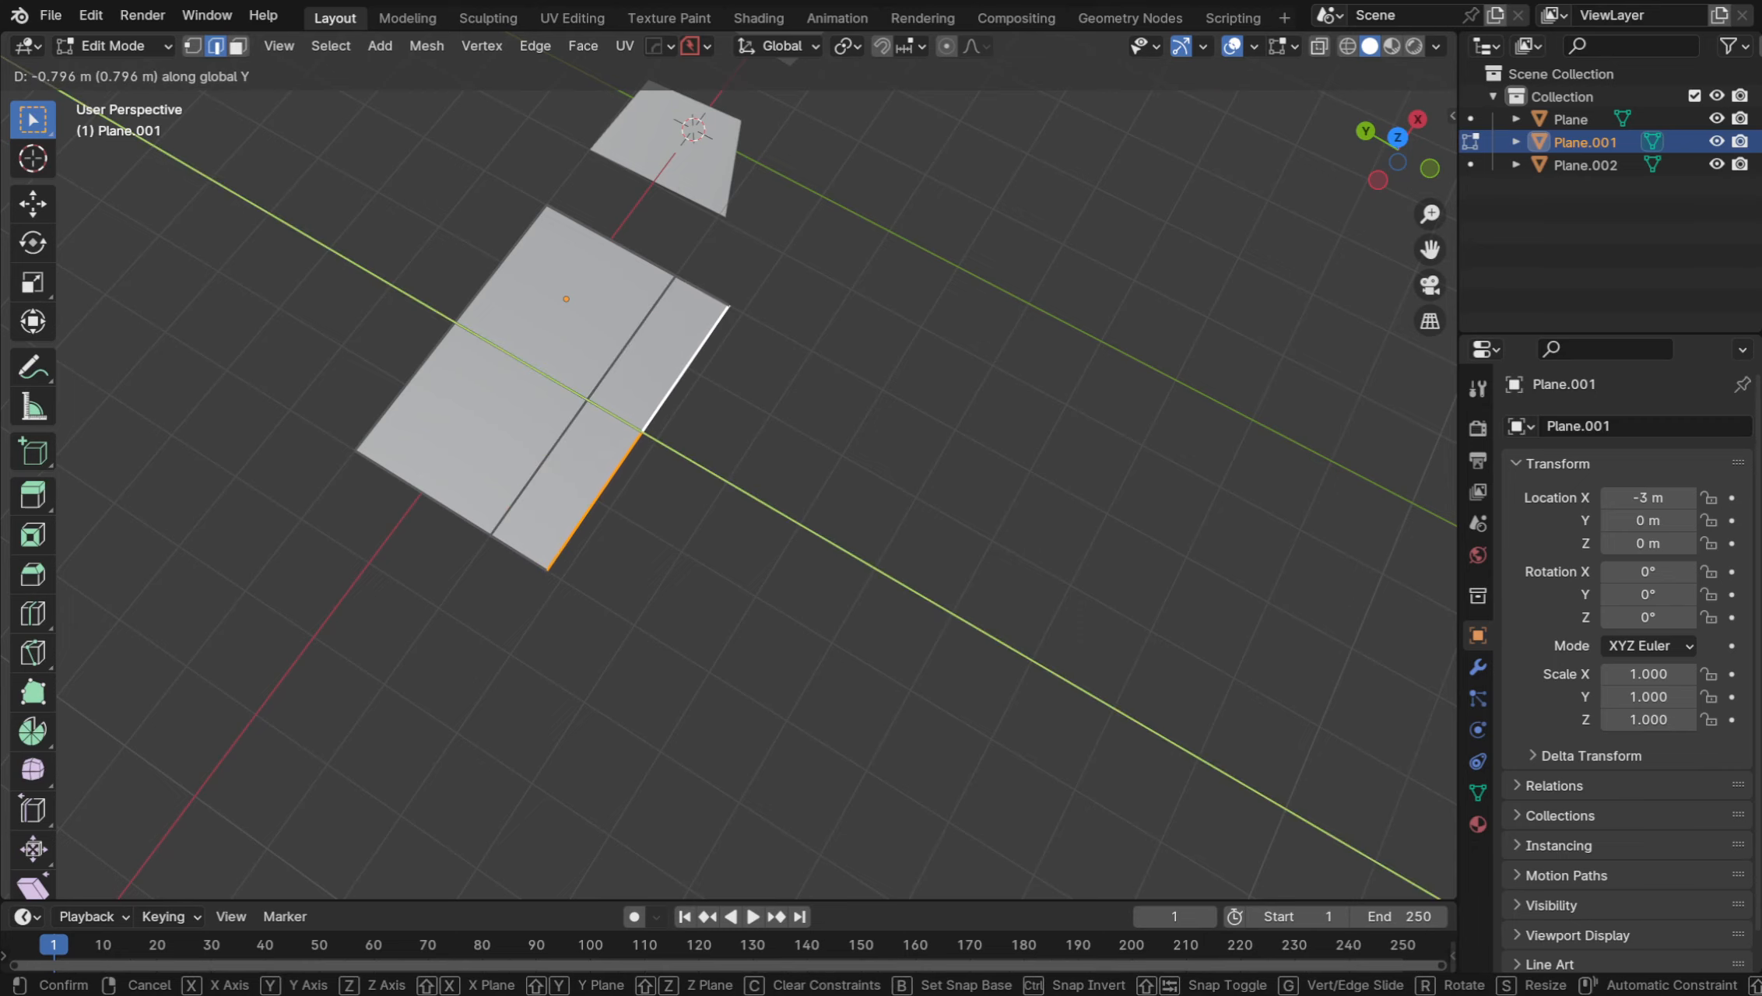
pyautogui.press('Return')
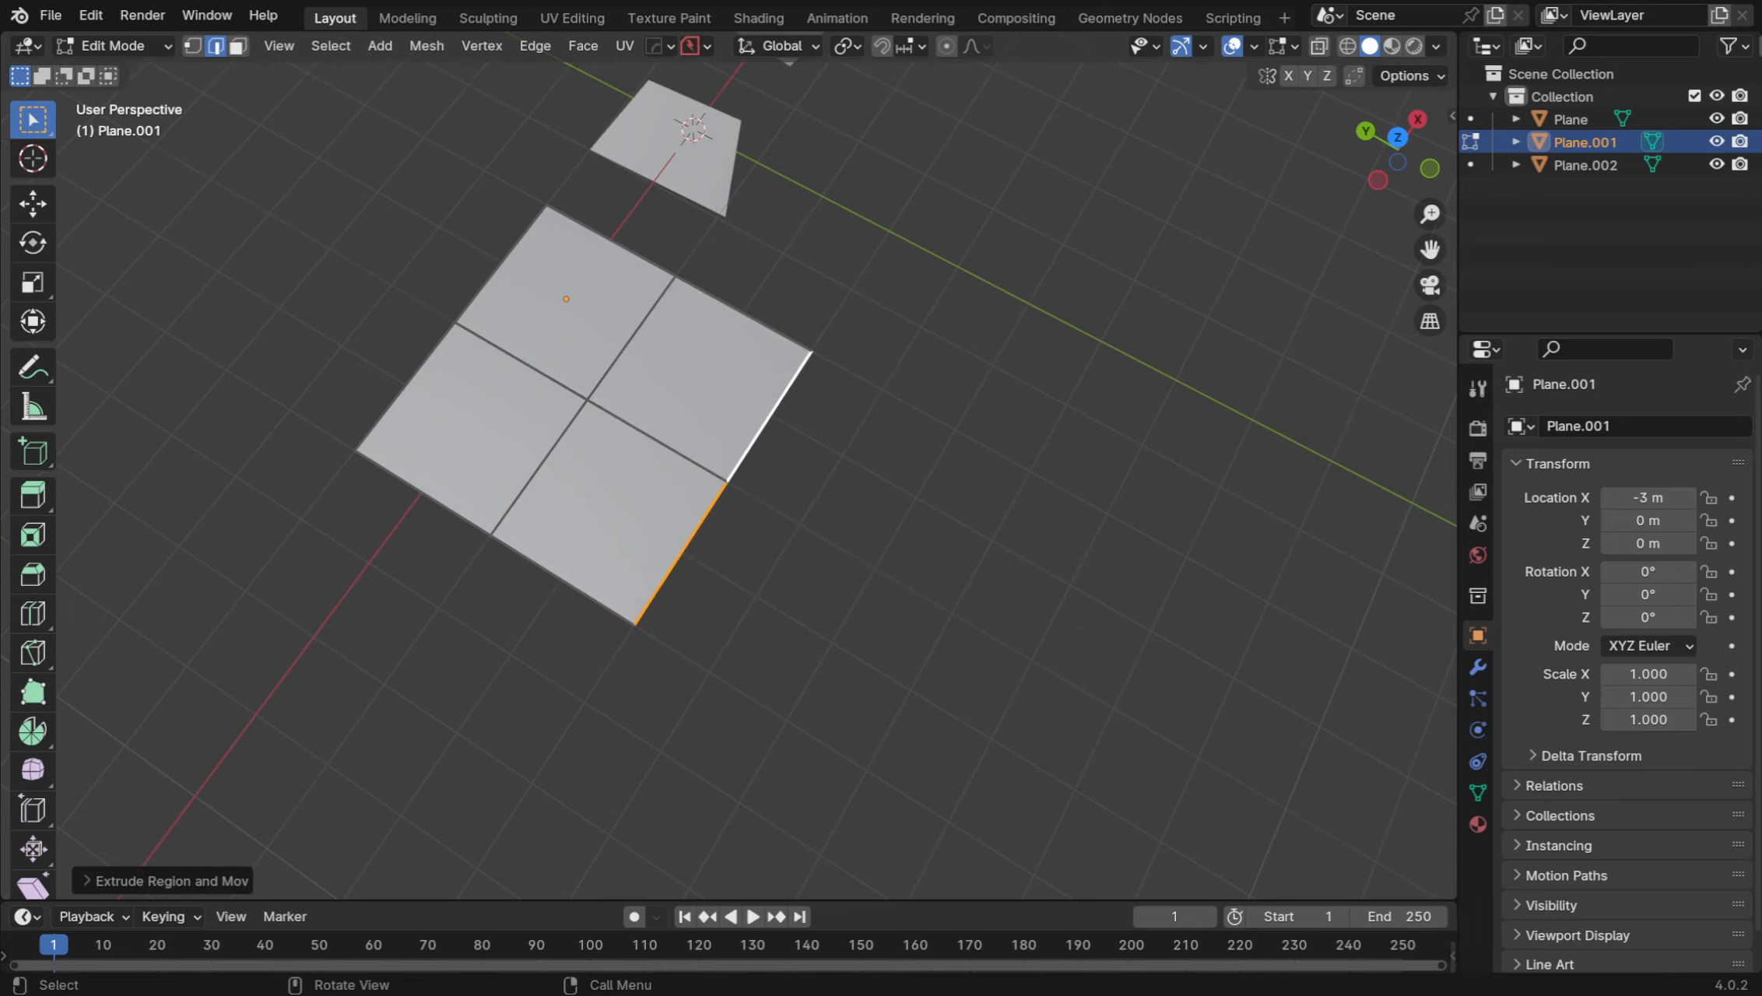
# Select the whole two-by-two mesh and subdivide it once into a four-by-four grid
pyautogui.moveTo(728, 481); pyautogui.dragTo(660, 459, button='middle')
pyautogui.scroll(5, 728, 481)
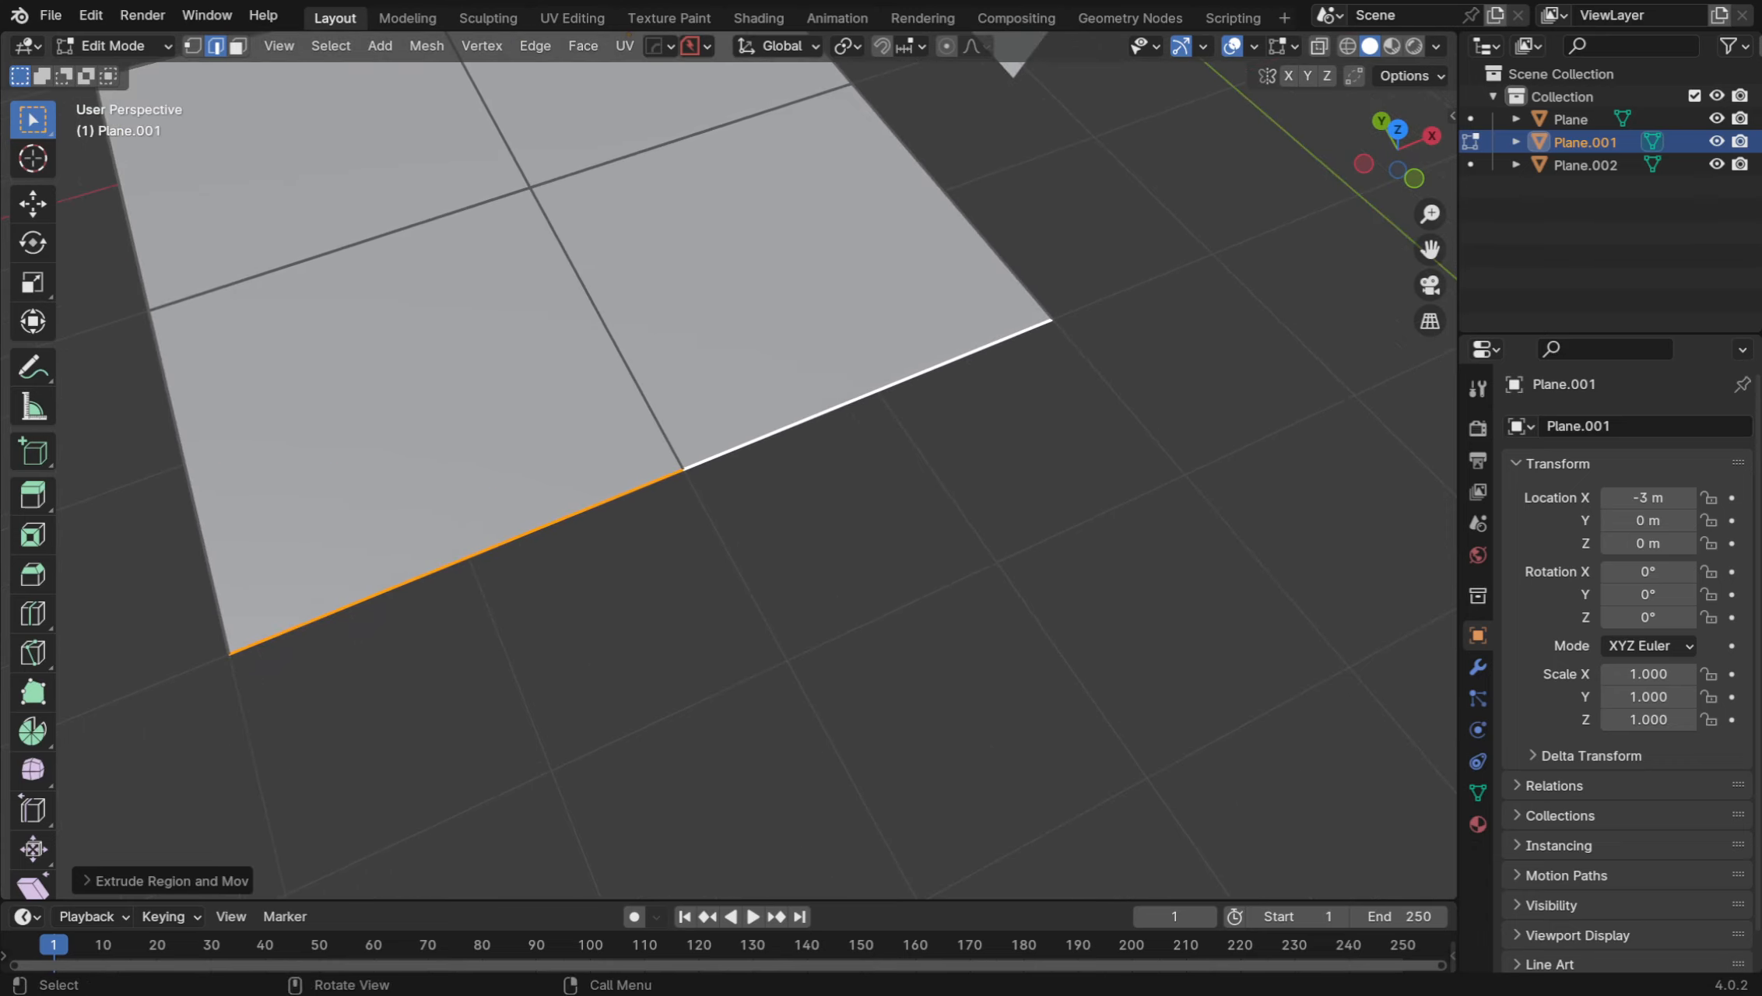
pyautogui.scroll(-5, 728, 481)
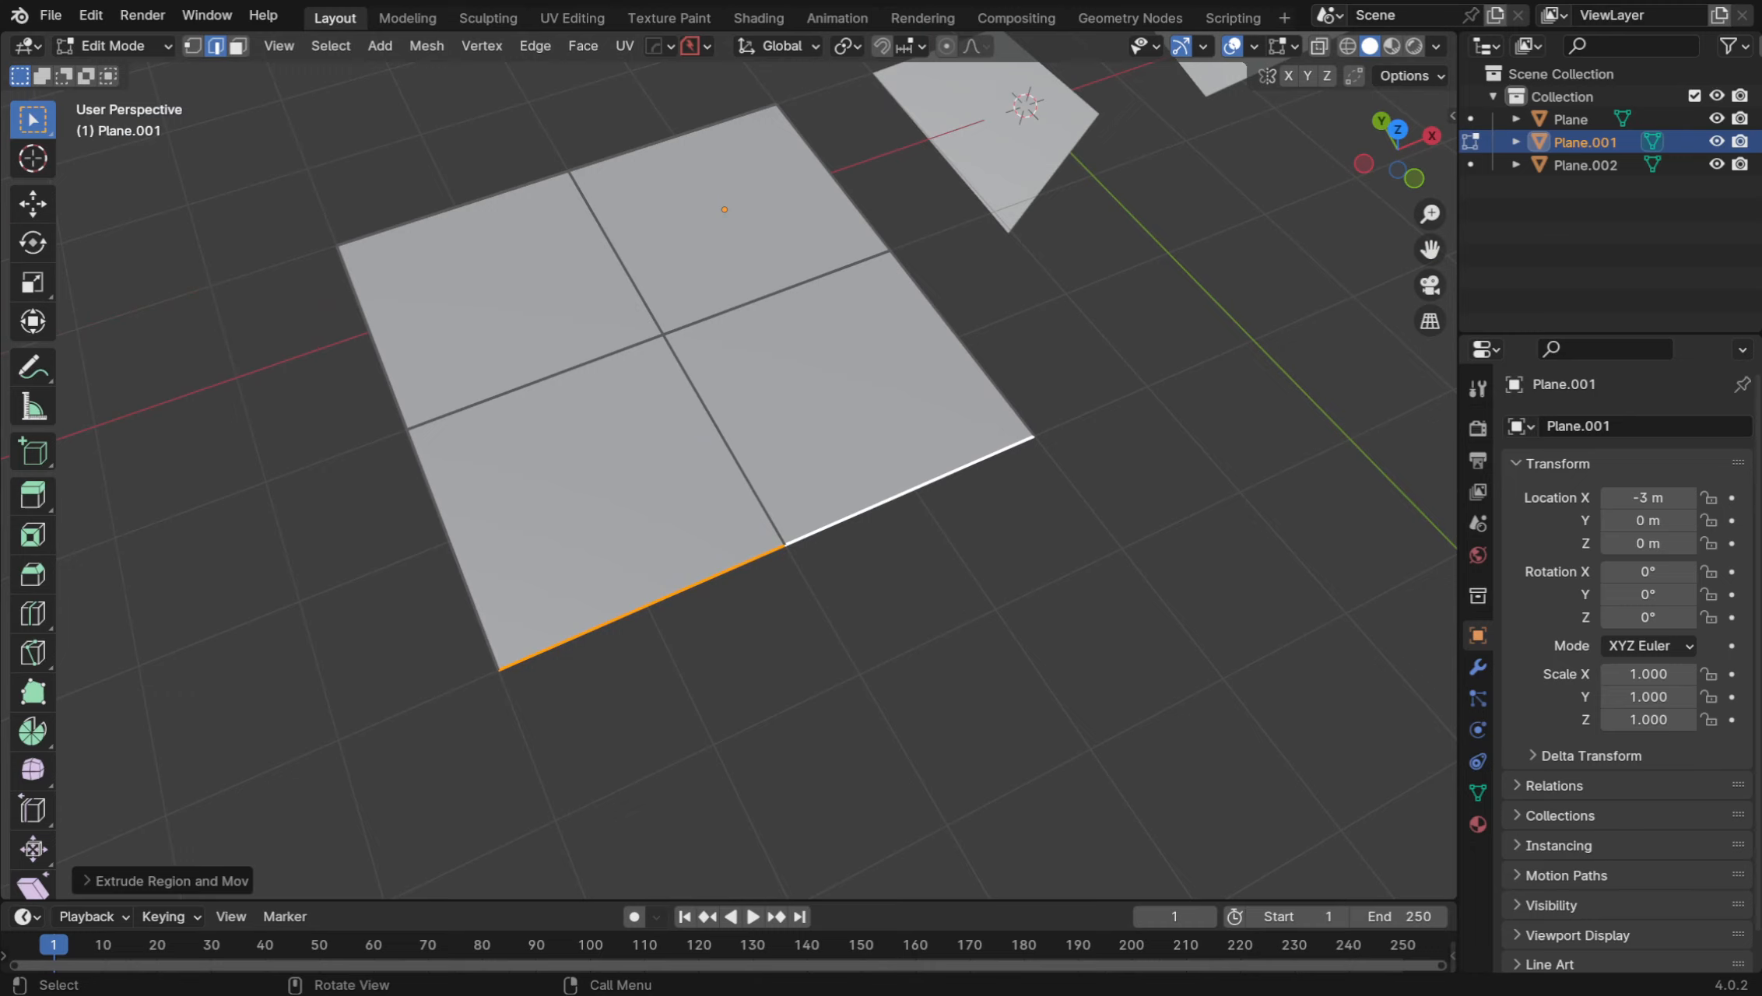
pyautogui.press('a')
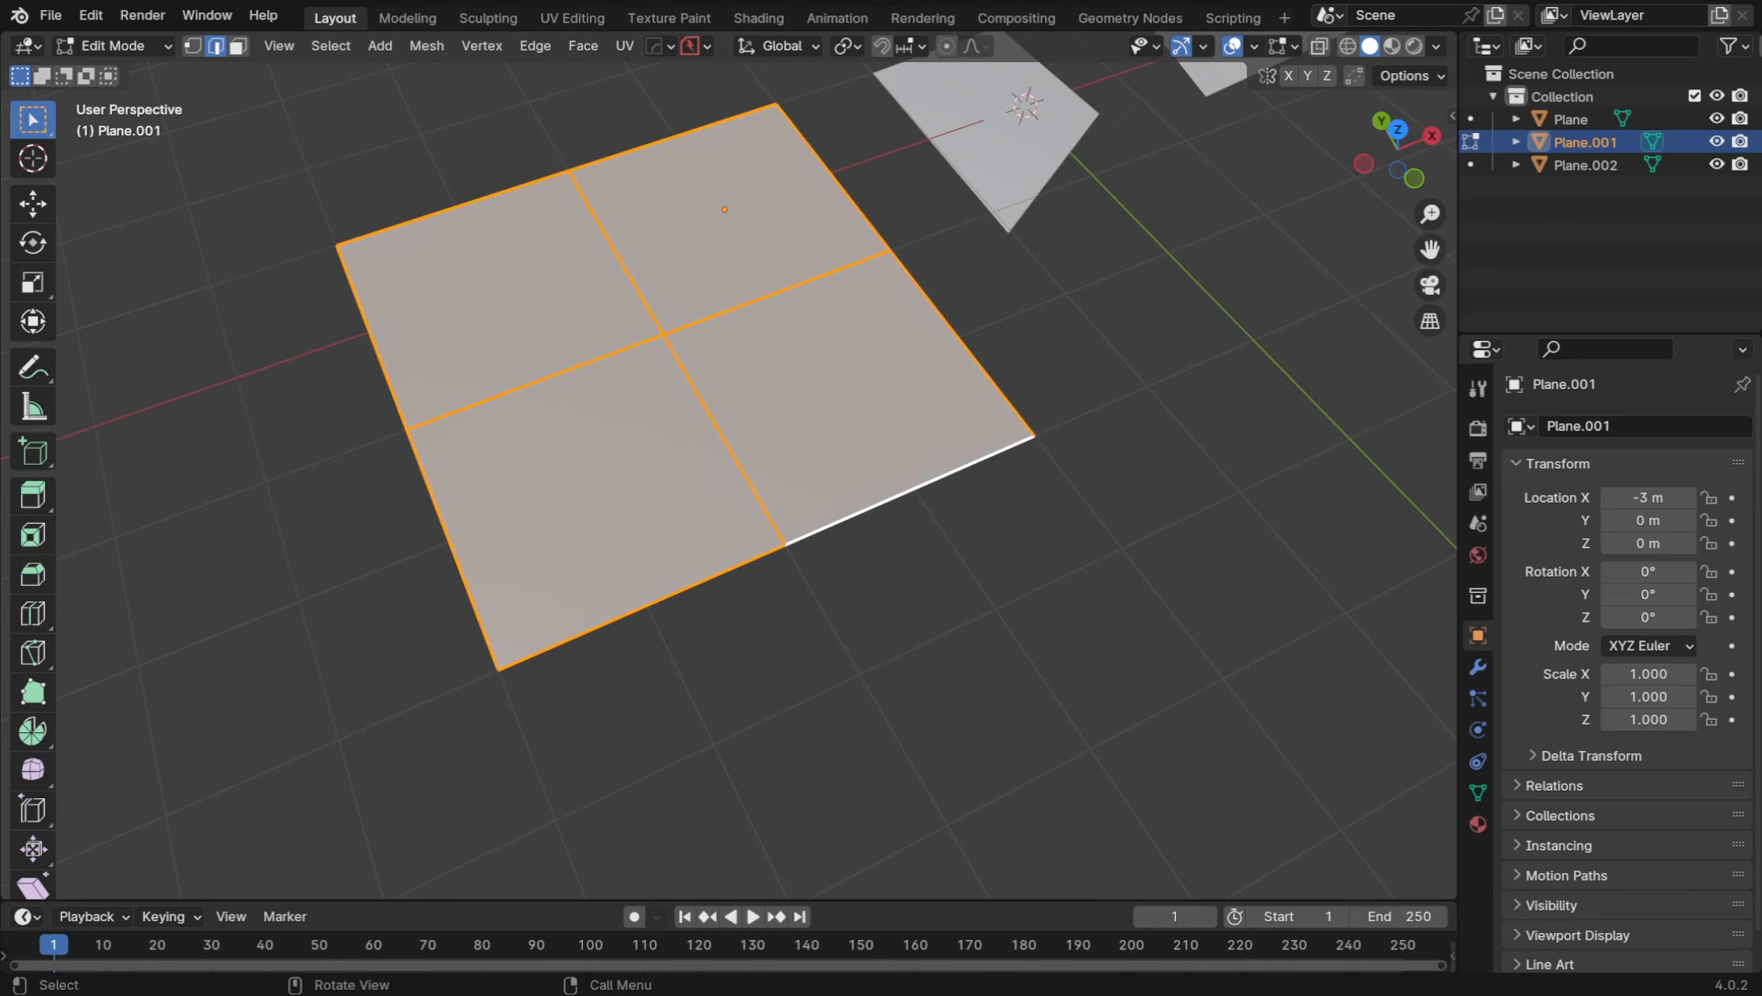
pyautogui.moveTo(728, 481); pyautogui.dragTo(541, 668, button='middle')
pyautogui.click(481, 45)
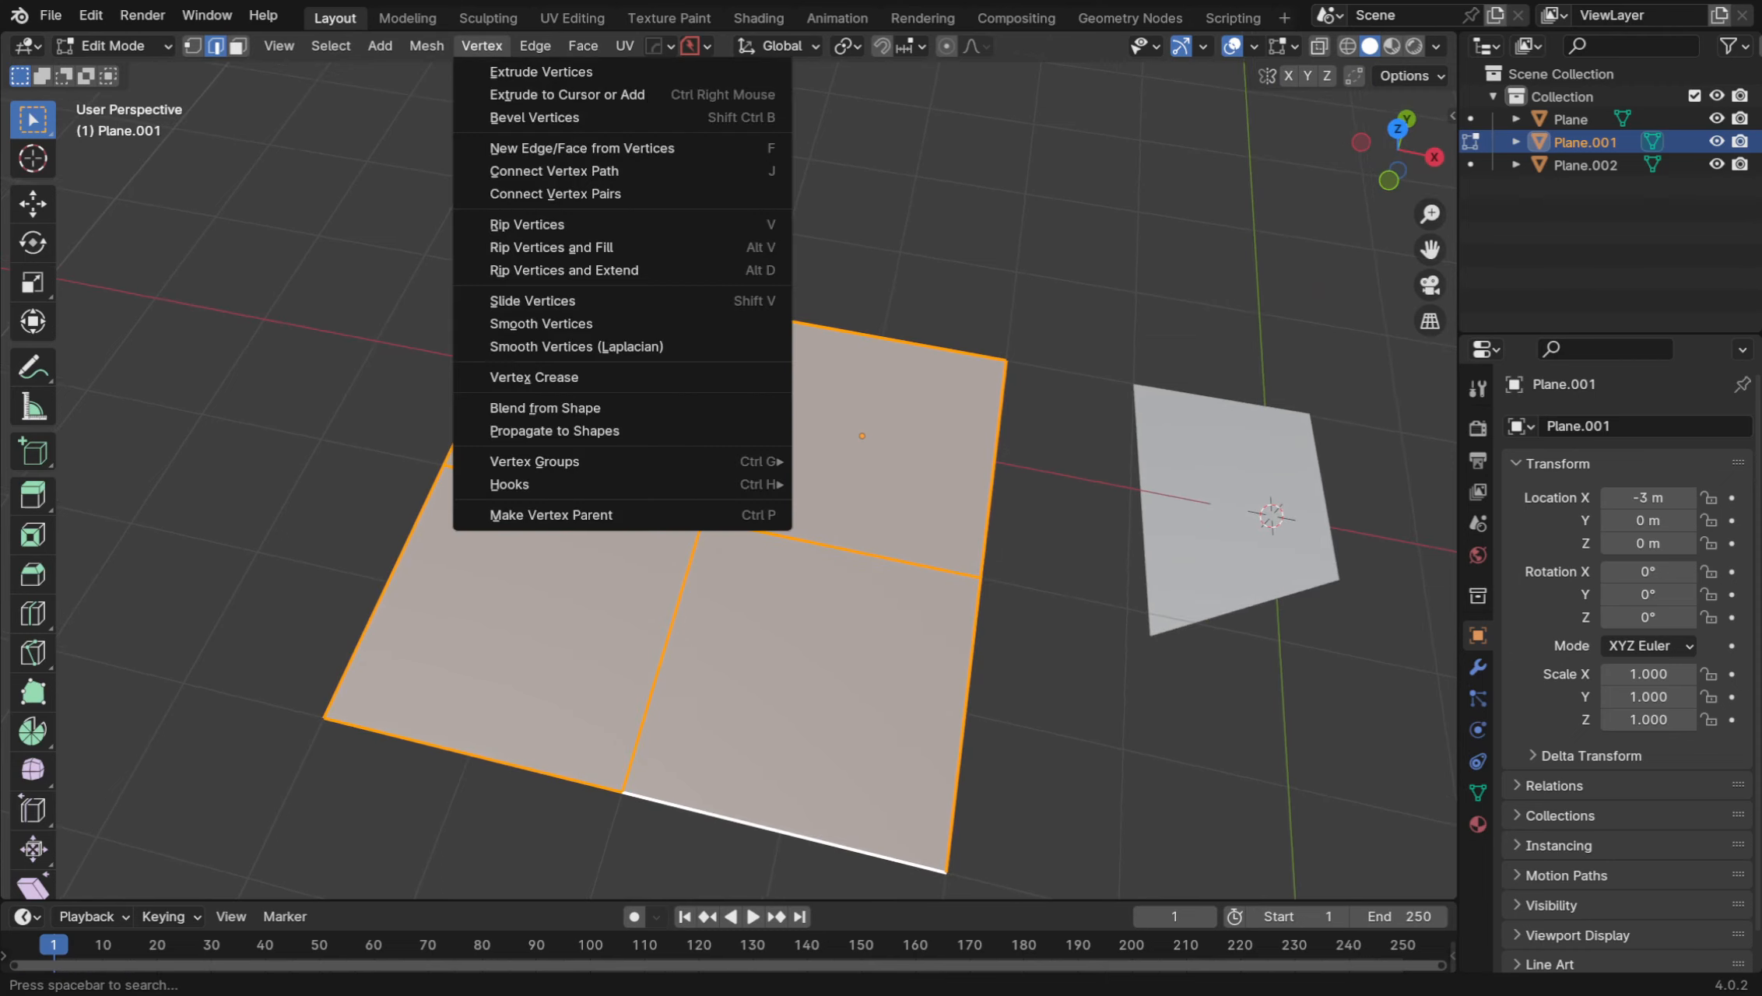
pyautogui.moveTo(426, 45)
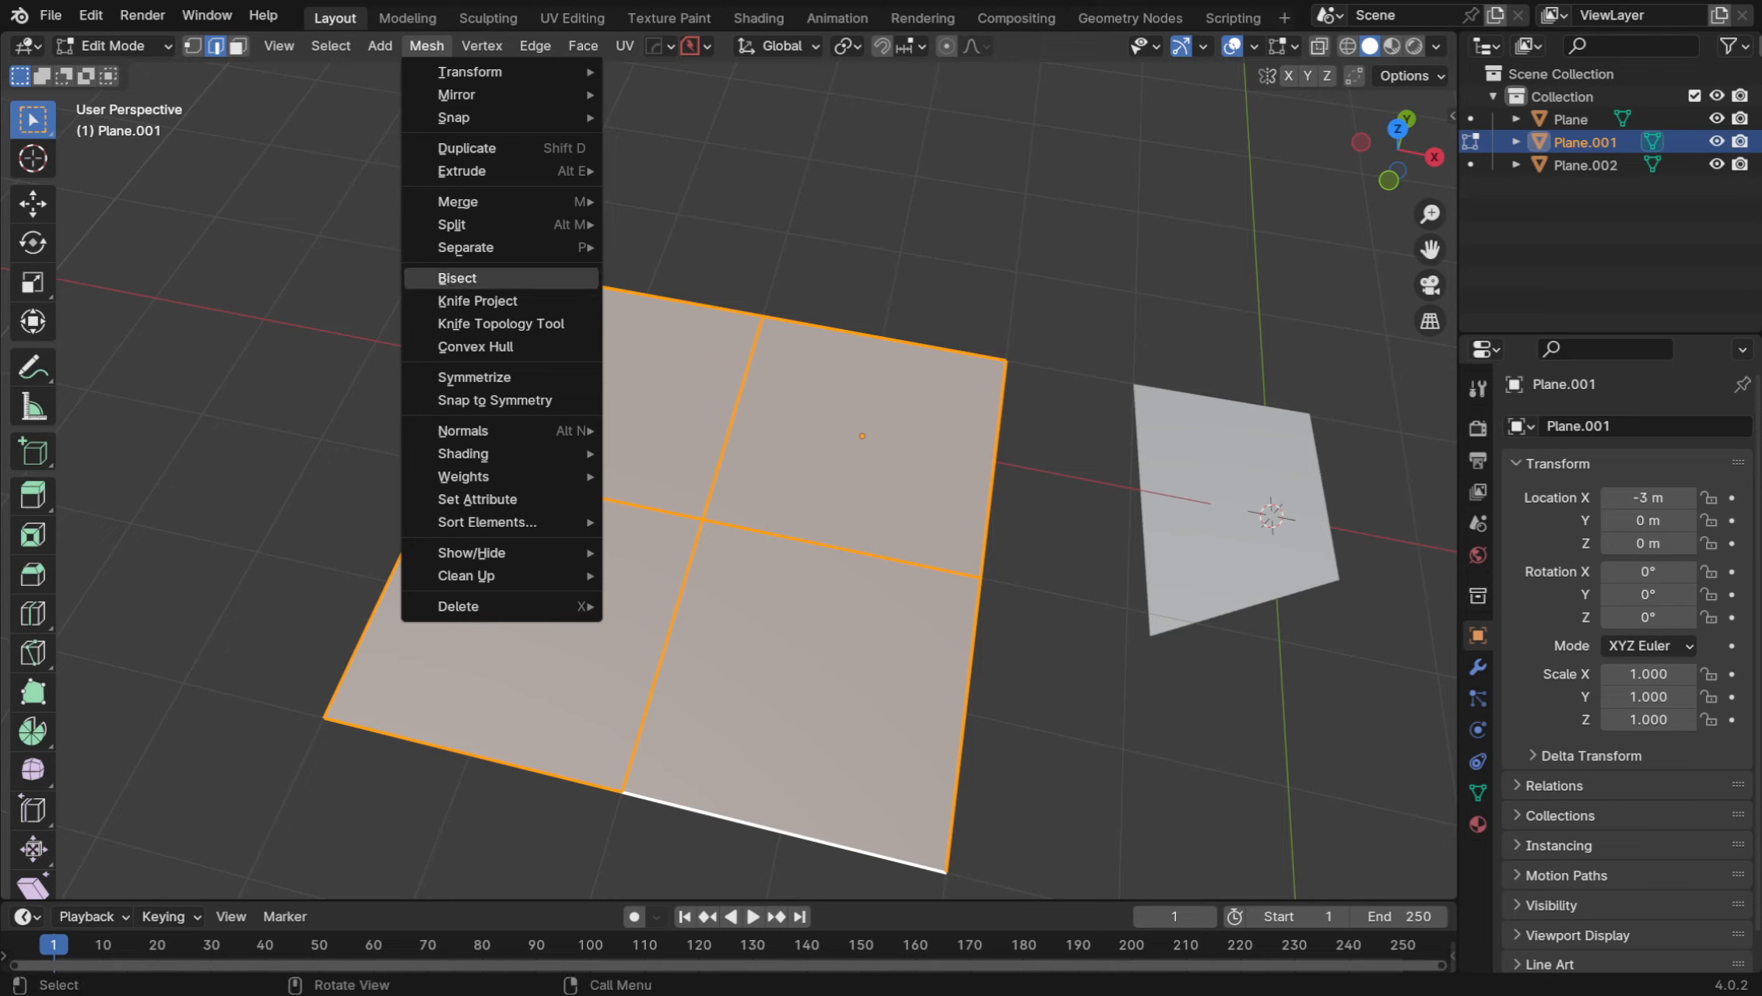
pyautogui.moveTo(535, 45)
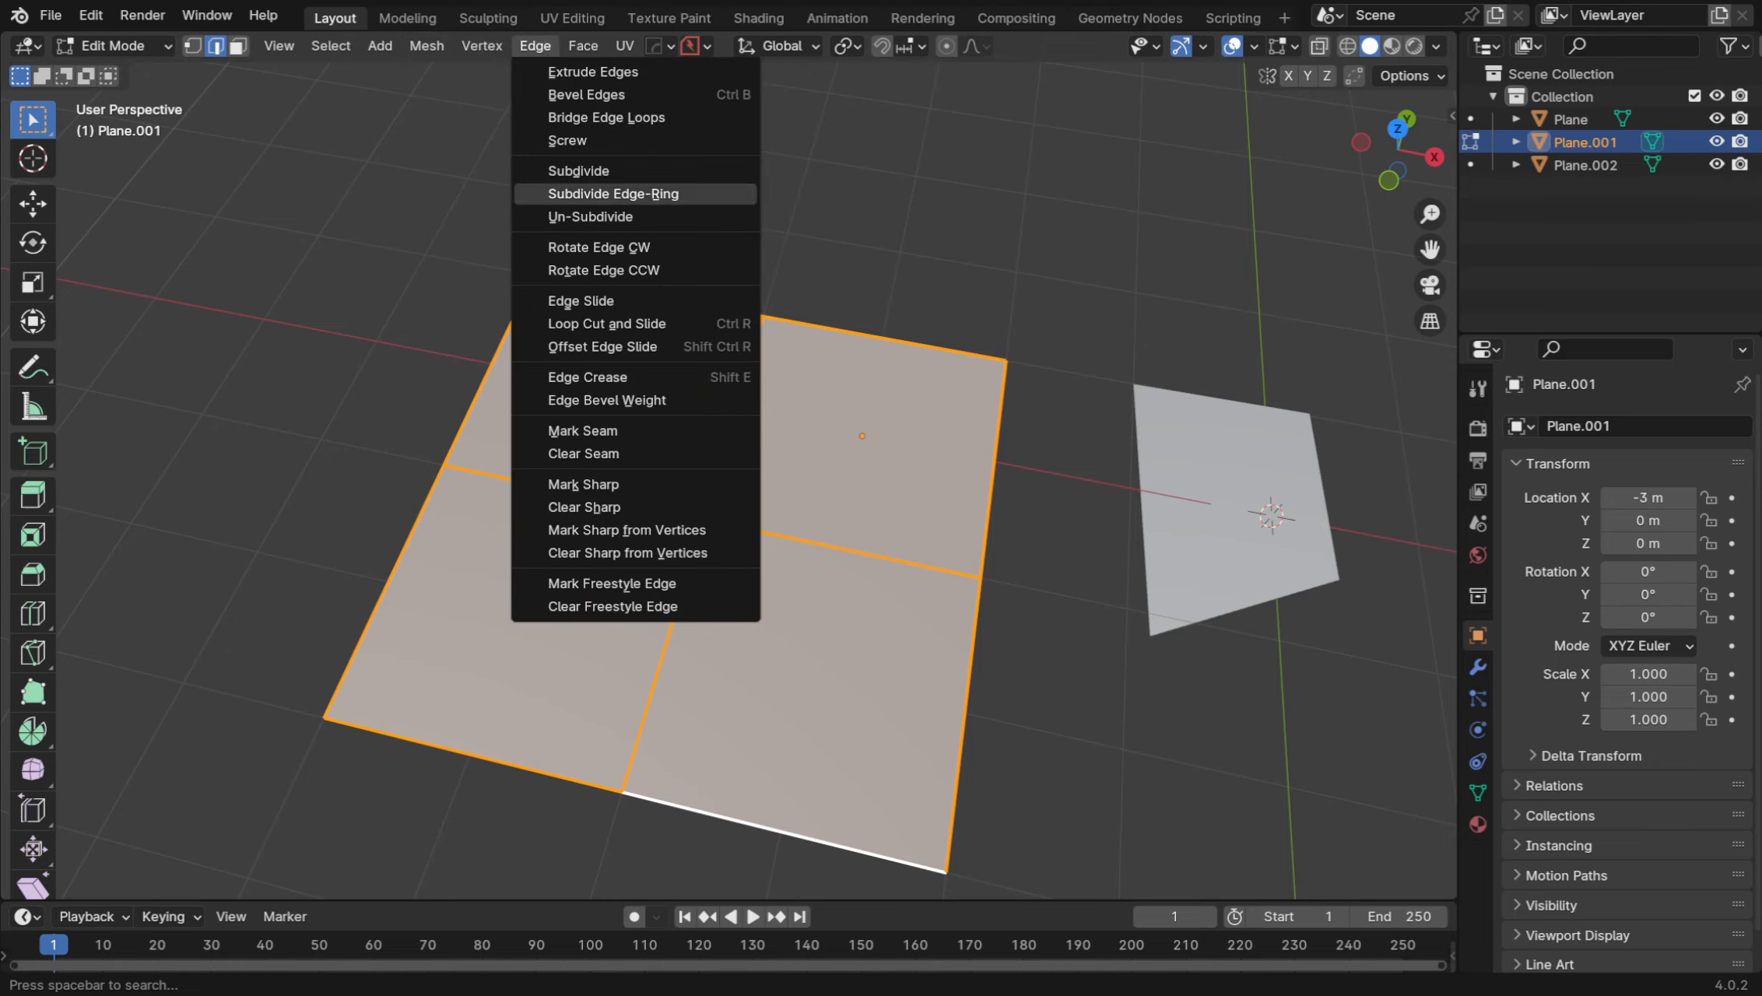
pyautogui.click(578, 170)
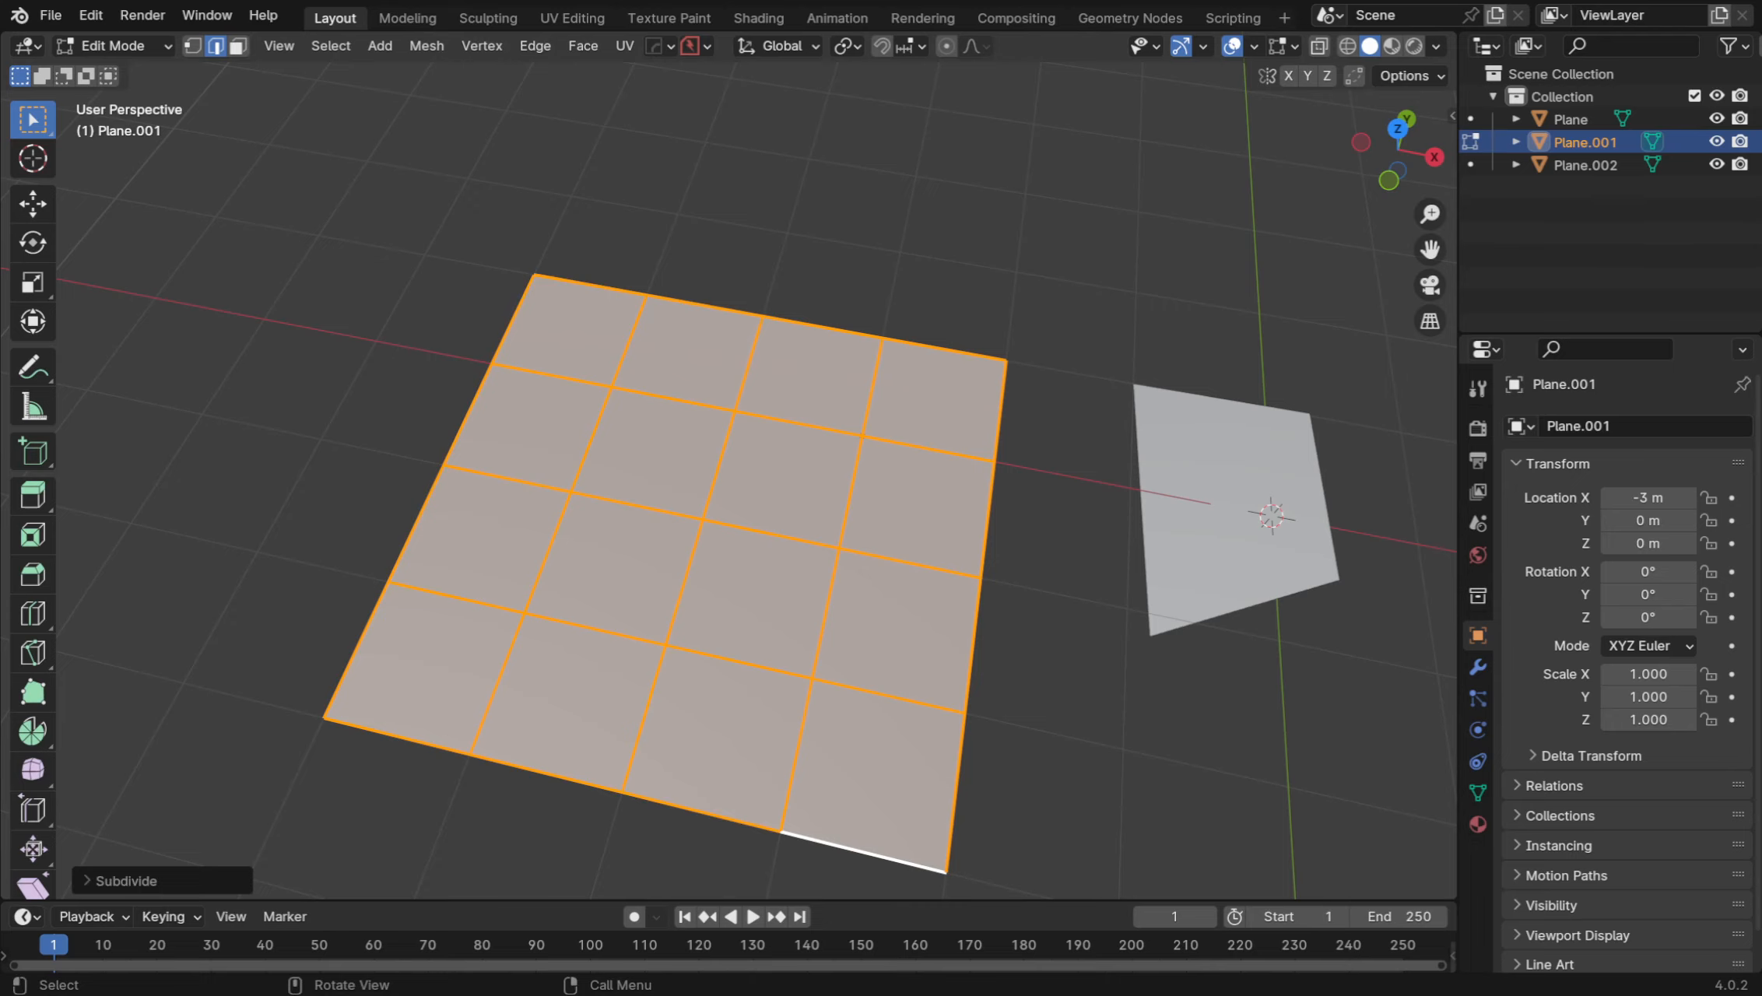
# Subdivide the selected mesh again into an eight-by-eight grid
pyautogui.keyDown('shift'); pyautogui.moveTo(728, 481); pyautogui.dragTo(678, 392, button='middle'); pyautogui.keyUp('shift')
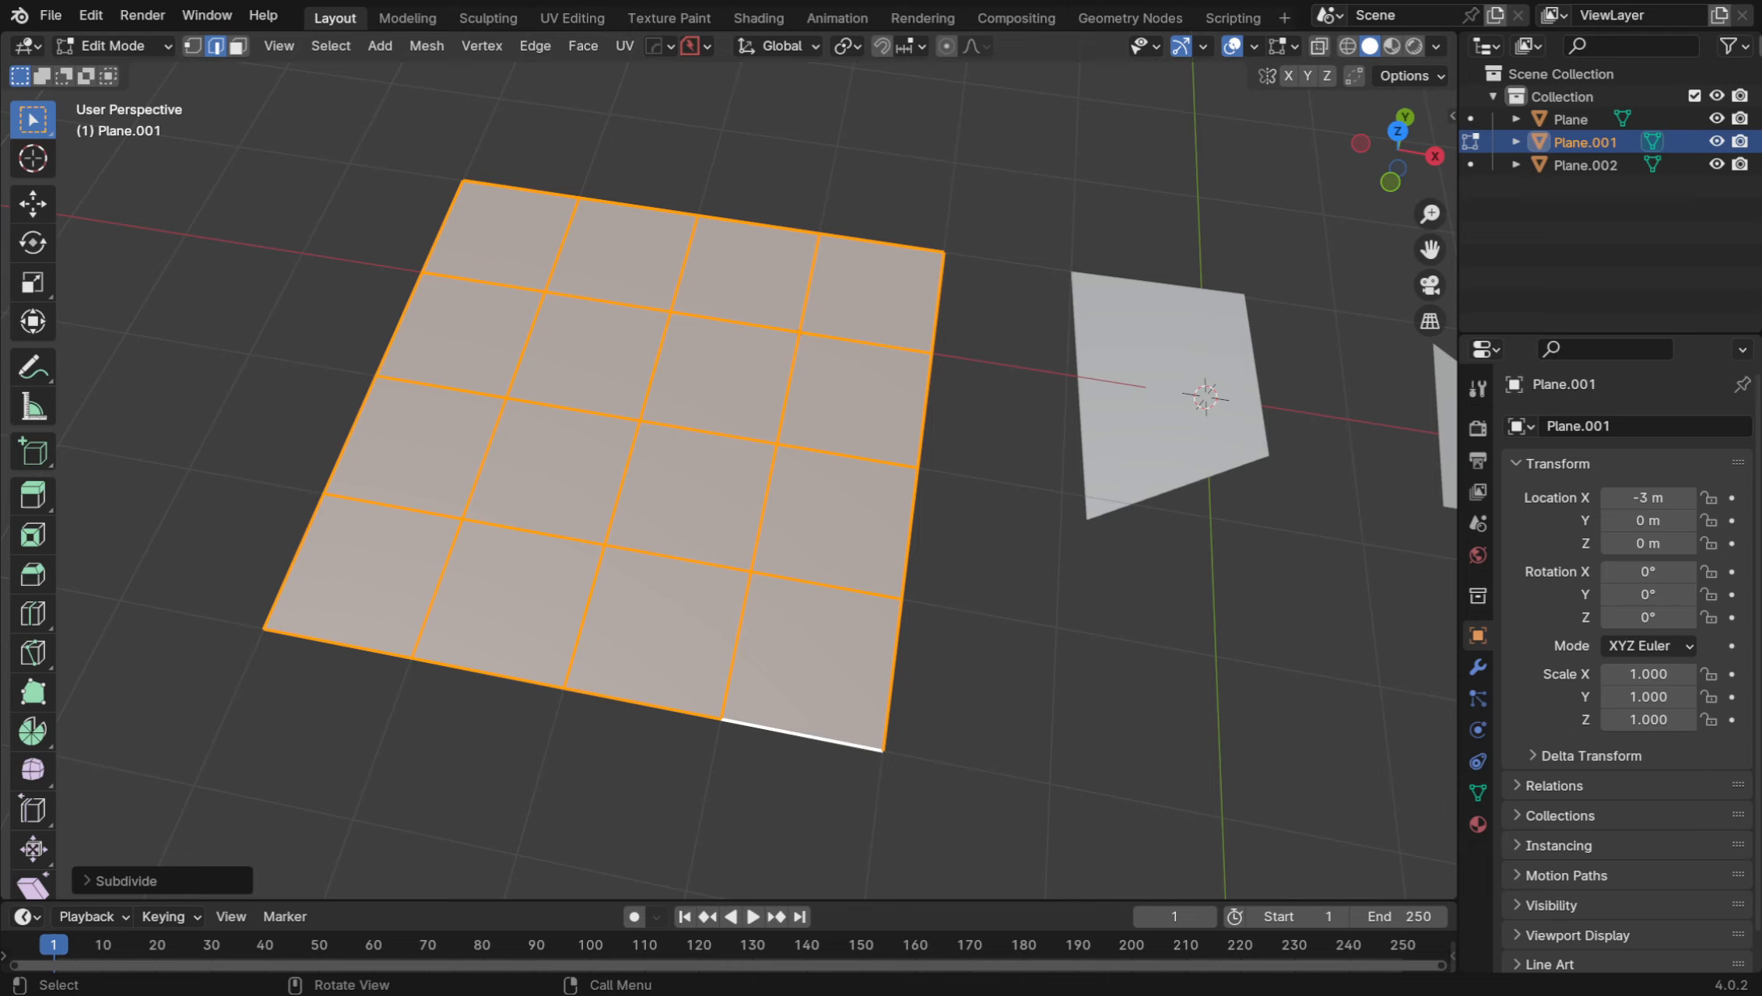
pyautogui.click(534, 45)
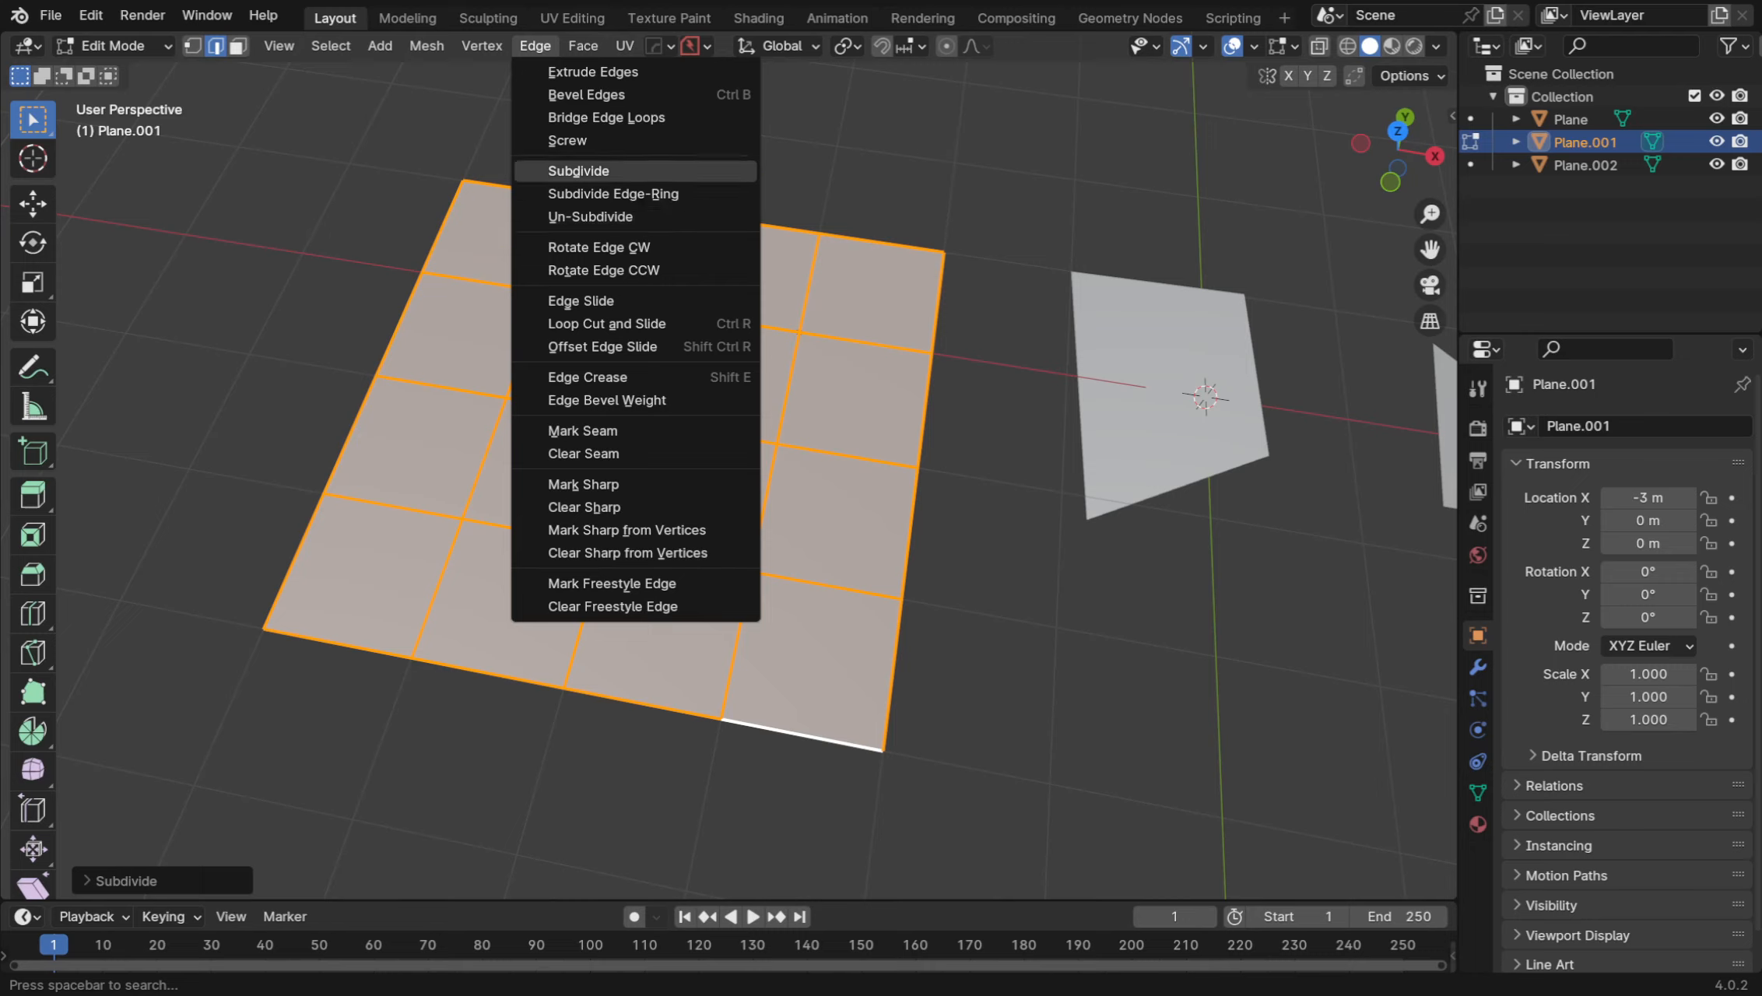
pyautogui.click(579, 170)
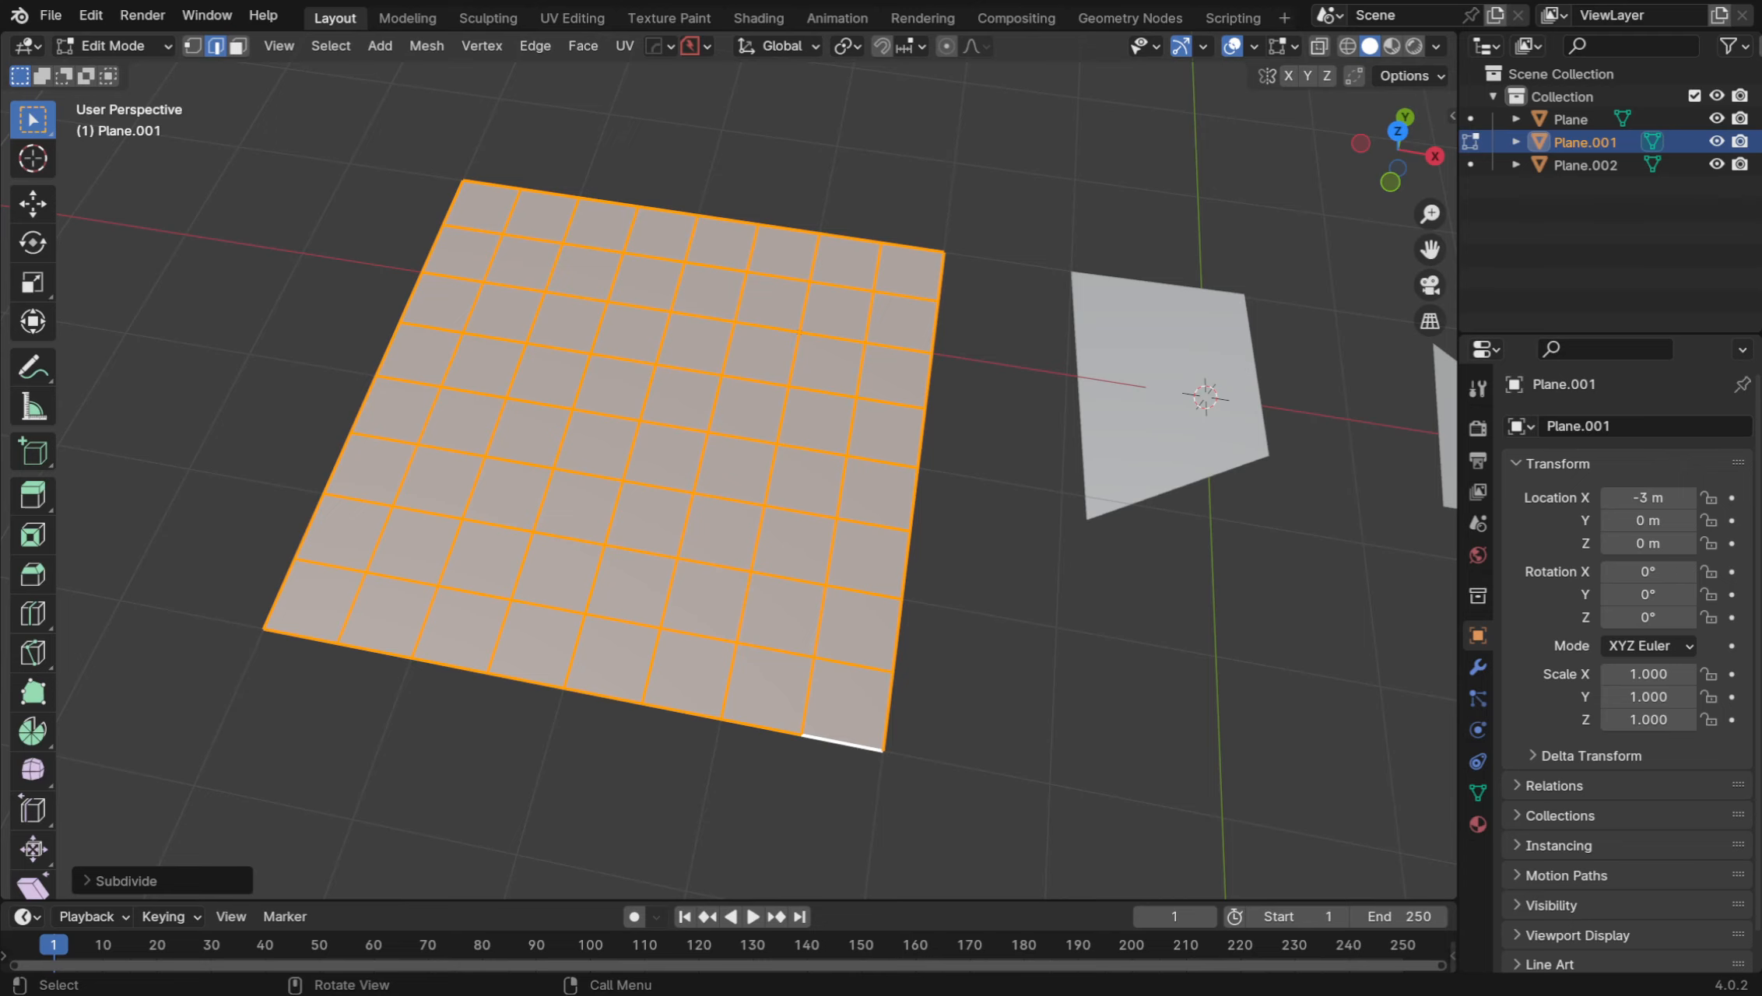
# Switch to vertex selection and raise an interior vertex near the middle of the grid into a pointed peak
pyautogui.hotkey('ctrl', 'Tab')
pyautogui.click(506, 445)
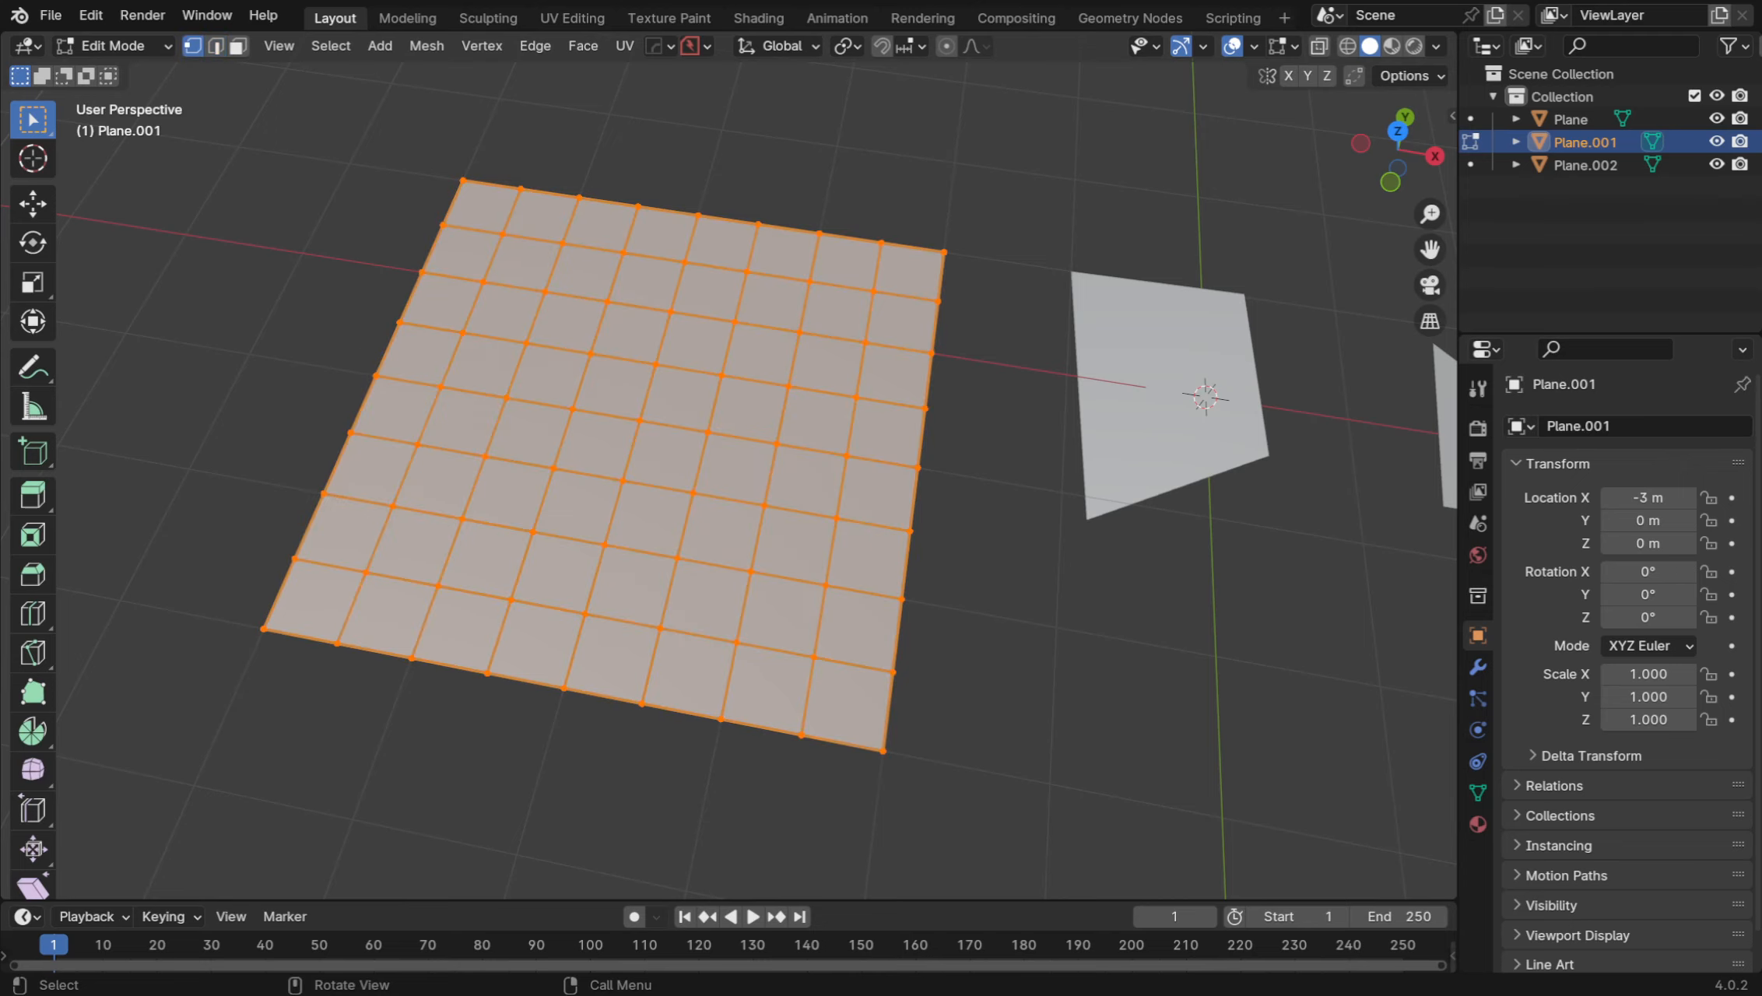
pyautogui.moveTo(728, 481)
pyautogui.mouseDown(button='middle')
pyautogui.moveTo(741, 427)
pyautogui.moveTo(755, 471)
pyautogui.mouseUp(button='middle')
pyautogui.scroll(2, 728, 481)
pyautogui.click(595, 422)
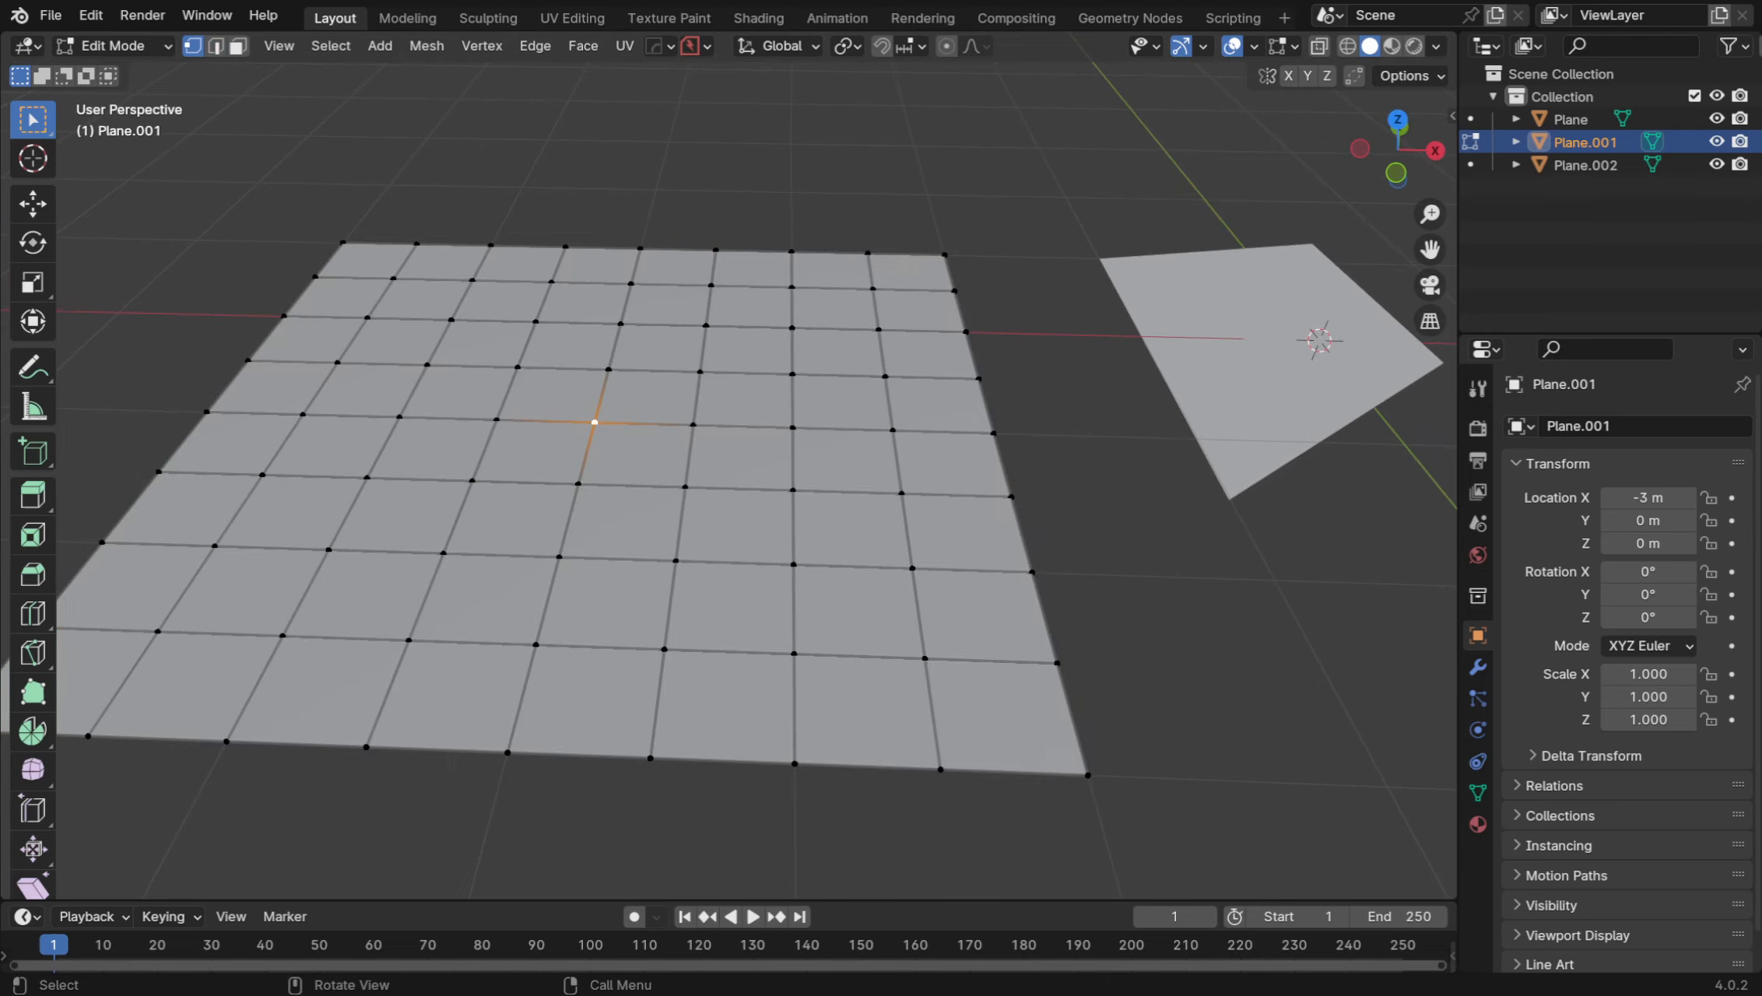
pyautogui.press('g')
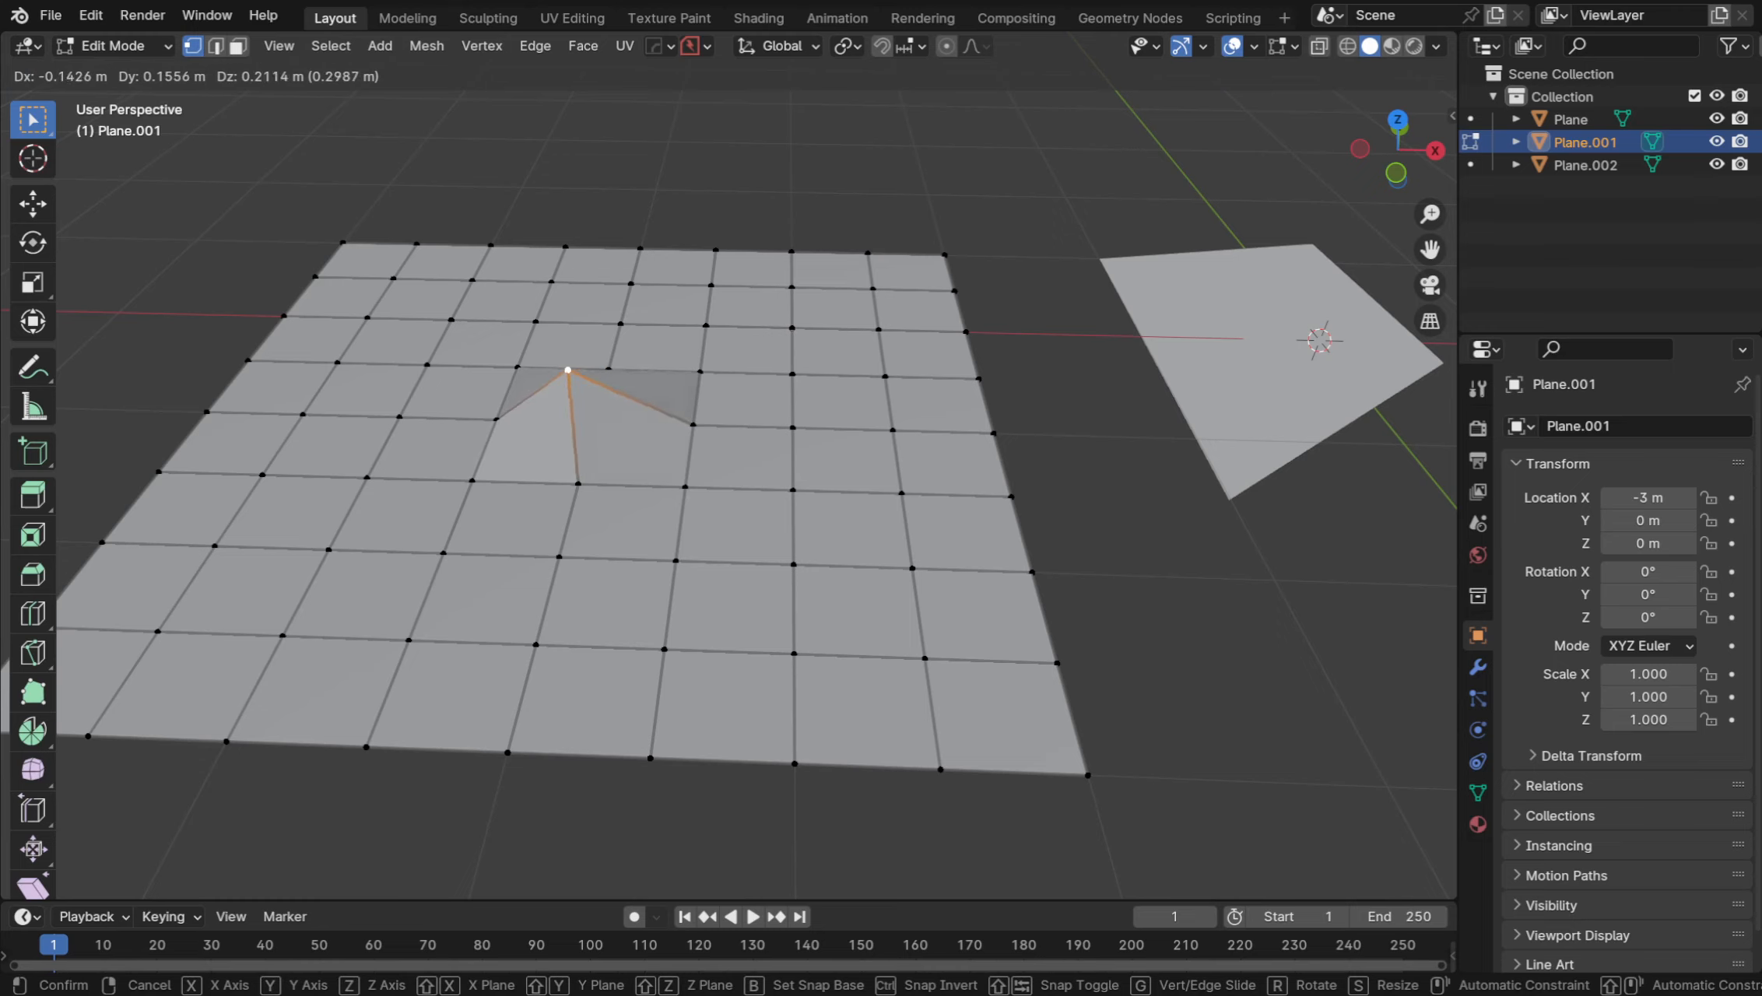
pyautogui.press('Return')
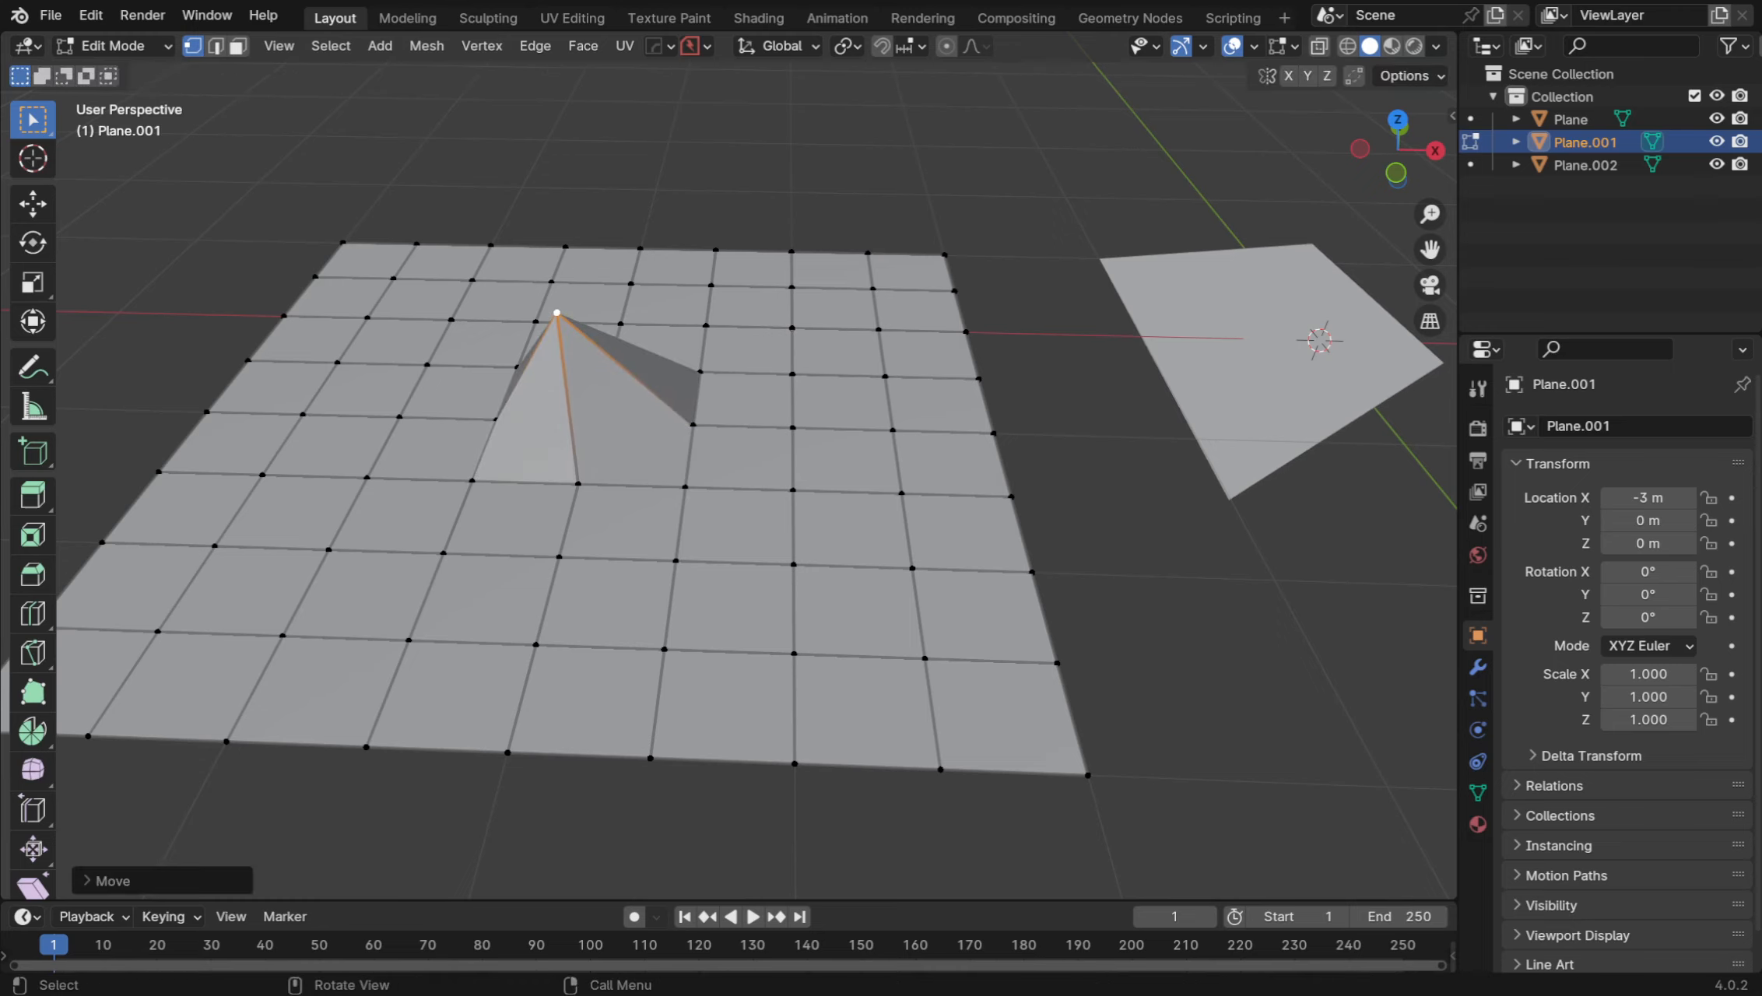
# Shape uneven terrain by raising four more scattered grid vertices to different heights and lowering one into a shallow dip
pyautogui.moveTo(739, 467); pyautogui.dragTo(734, 545, button='middle')
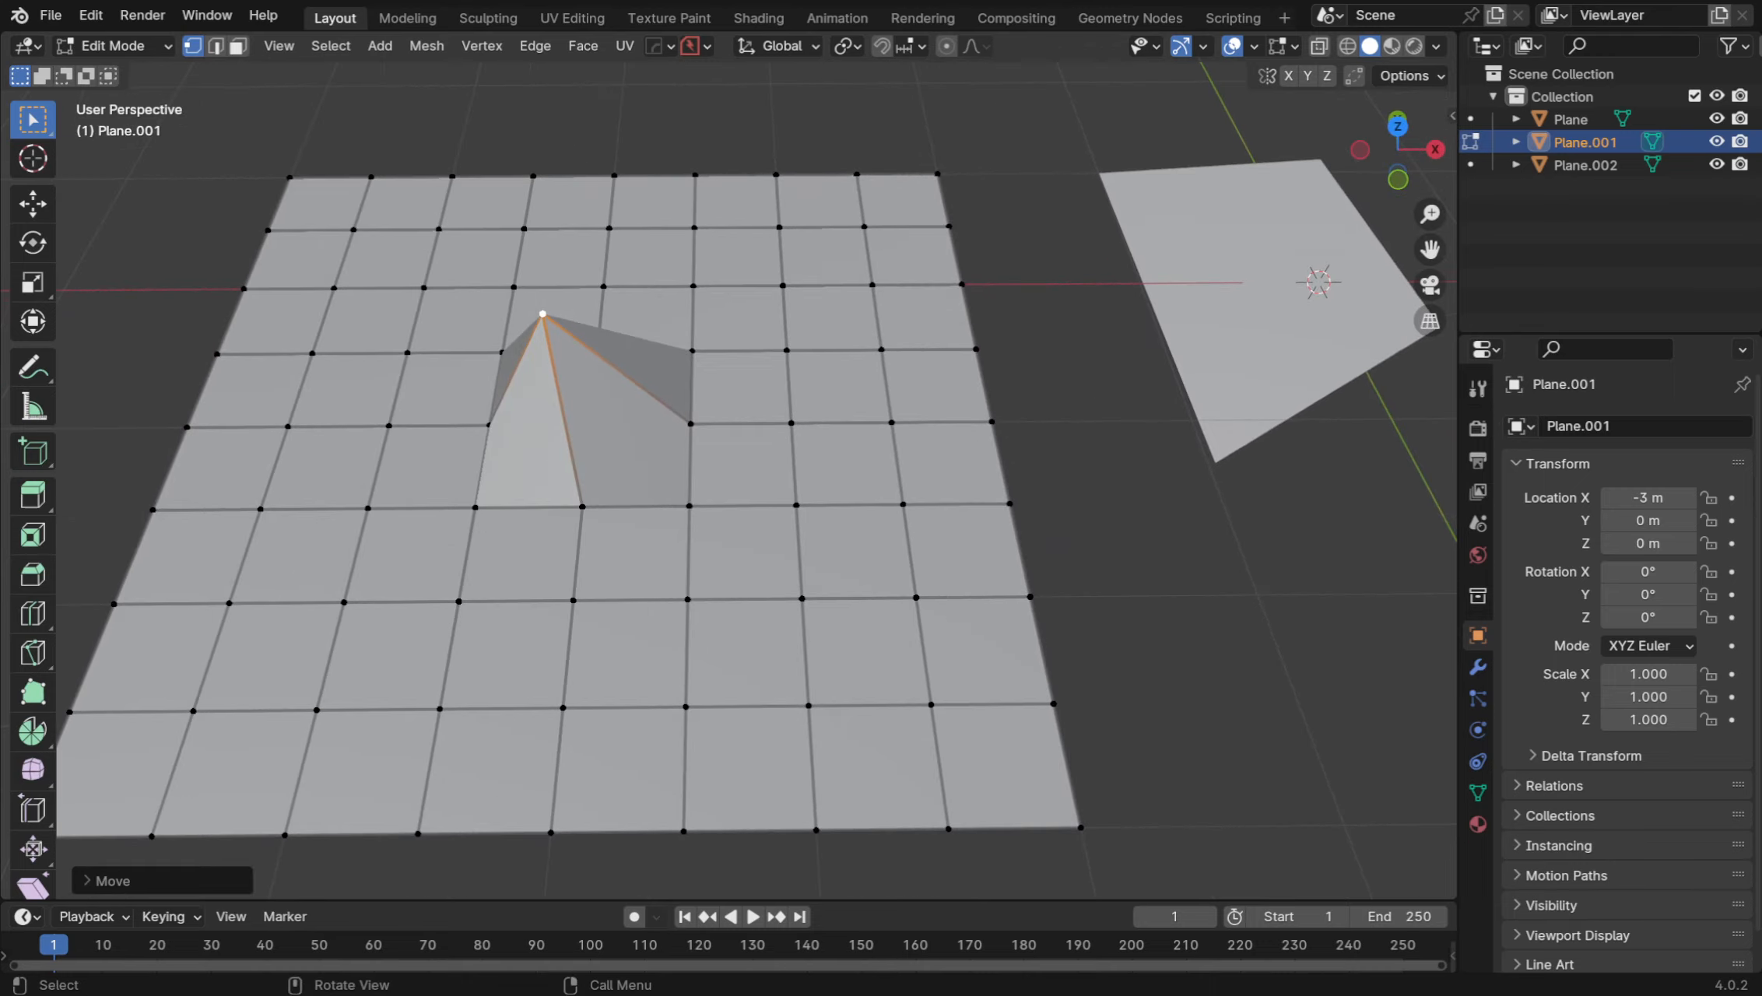
pyautogui.moveTo(458, 601); pyautogui.dragTo(438, 532)
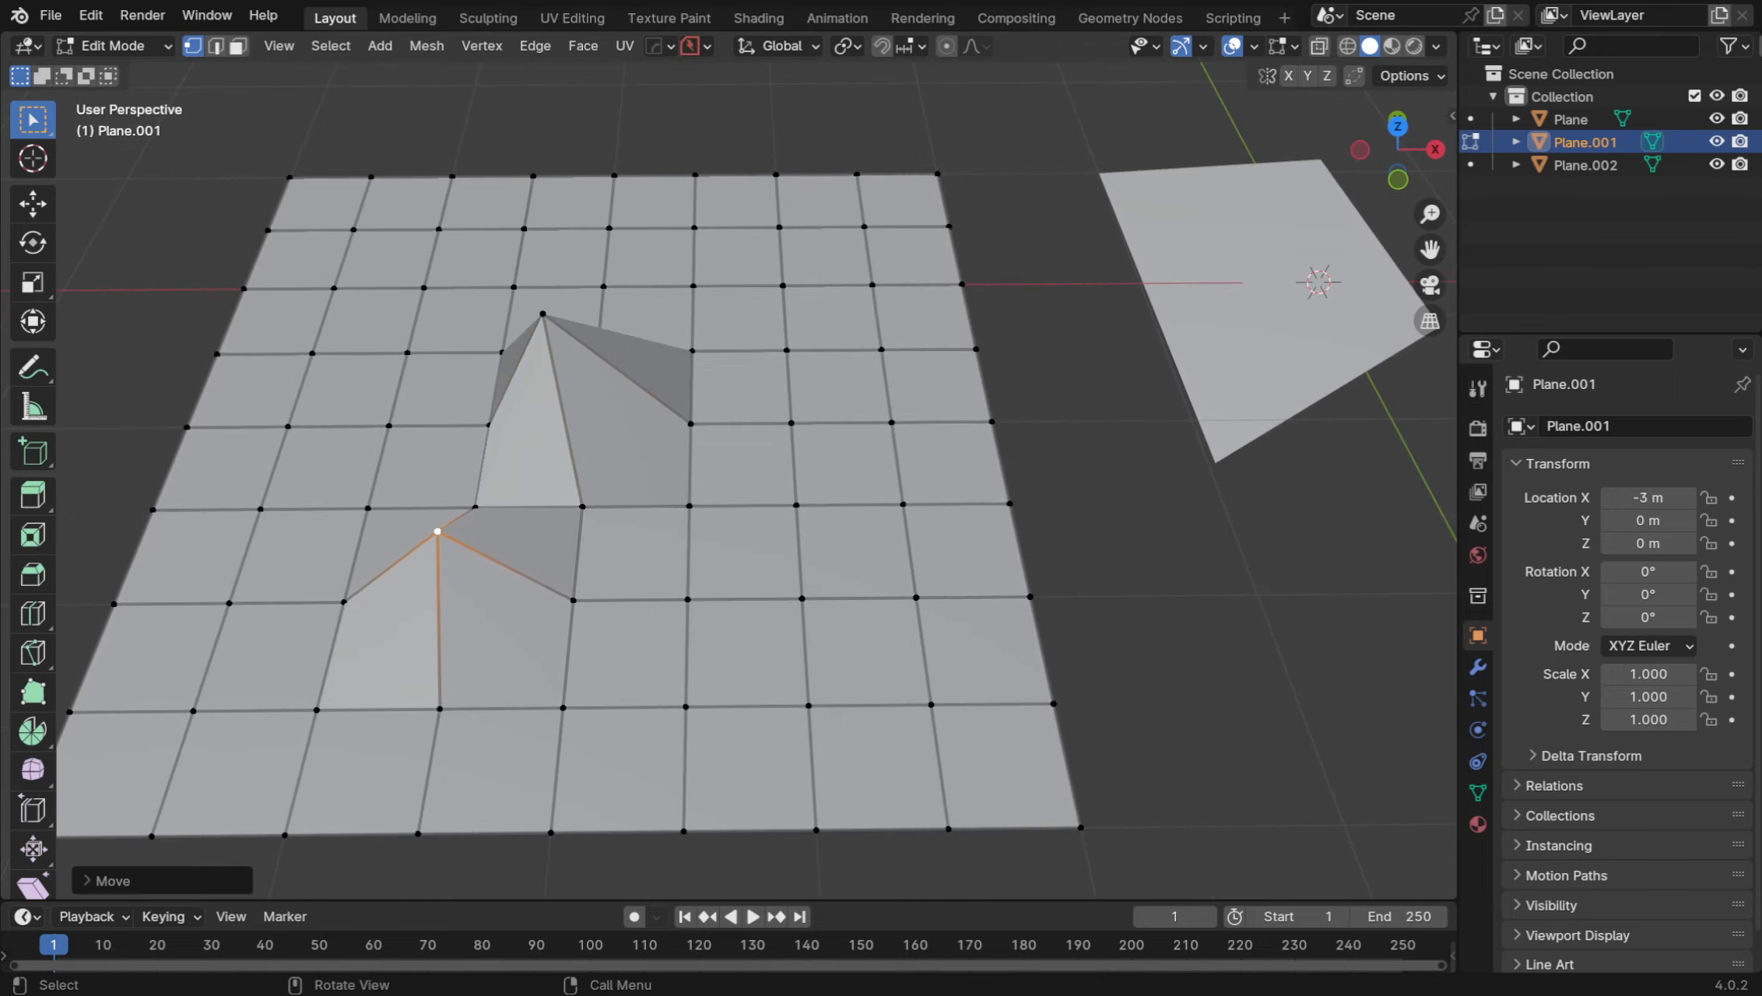
pyautogui.moveTo(796, 505); pyautogui.dragTo(803, 536)
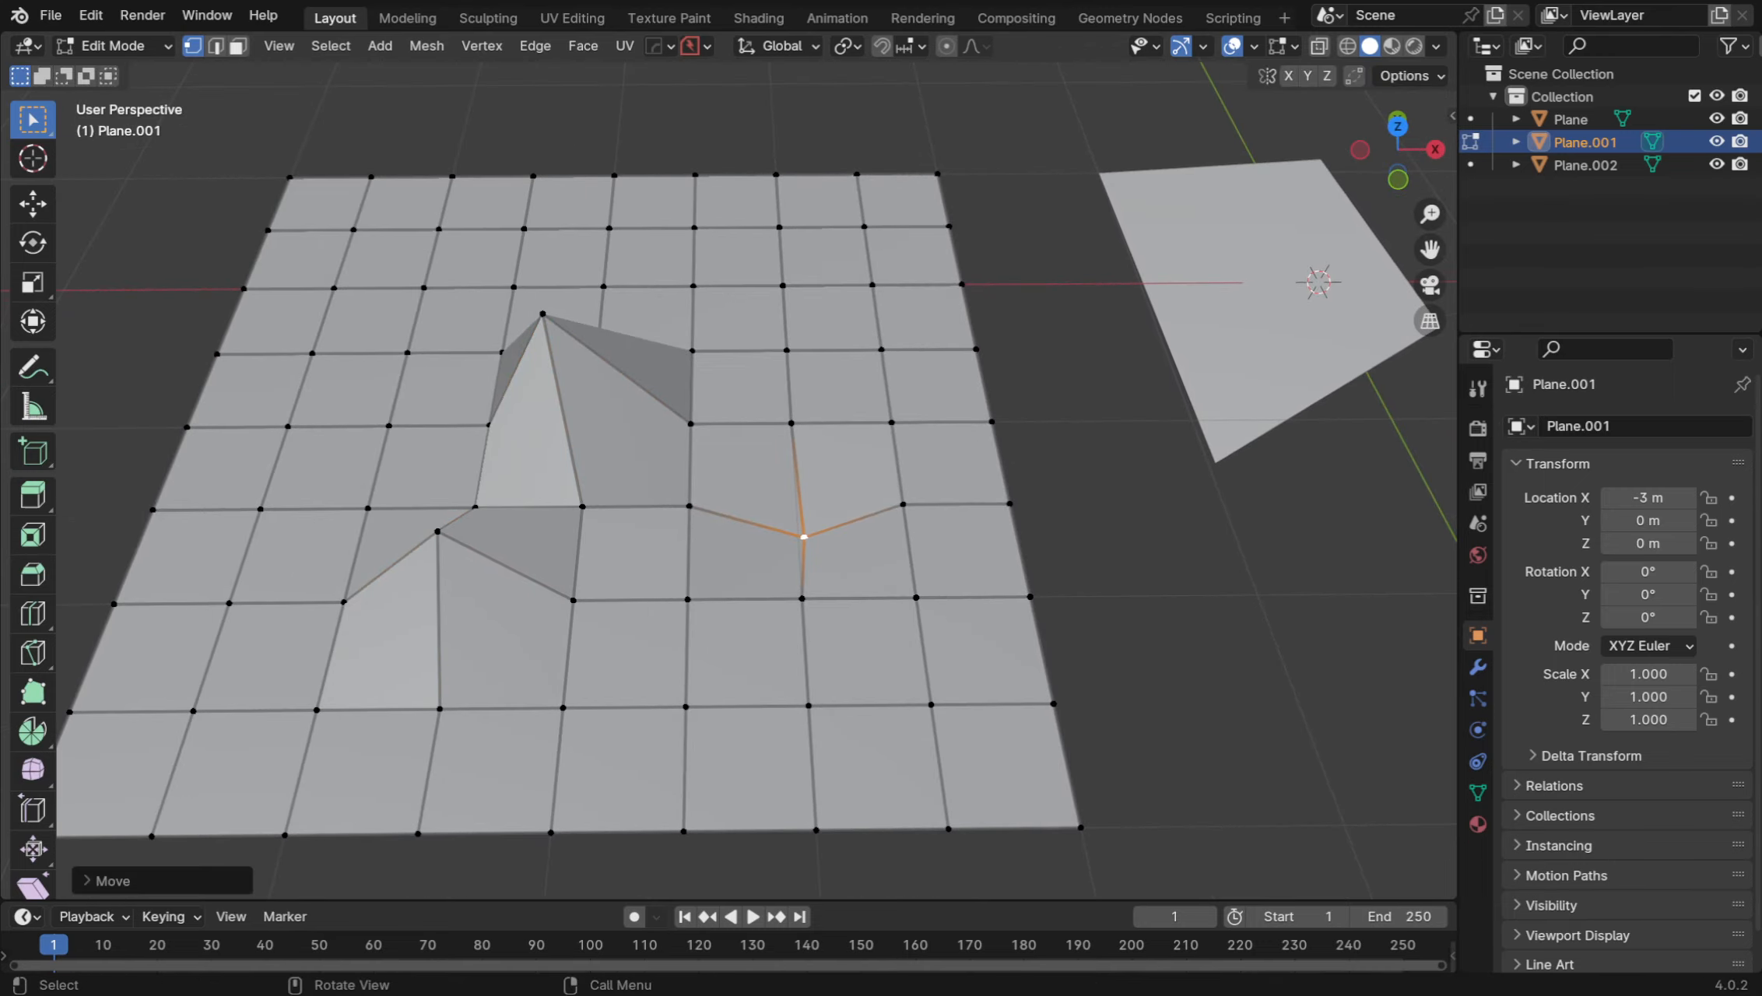
pyautogui.moveTo(882, 350); pyautogui.dragTo(885, 307)
pyautogui.moveTo(783, 286); pyautogui.dragTo(778, 257)
pyautogui.hotkey('alt', 'a')
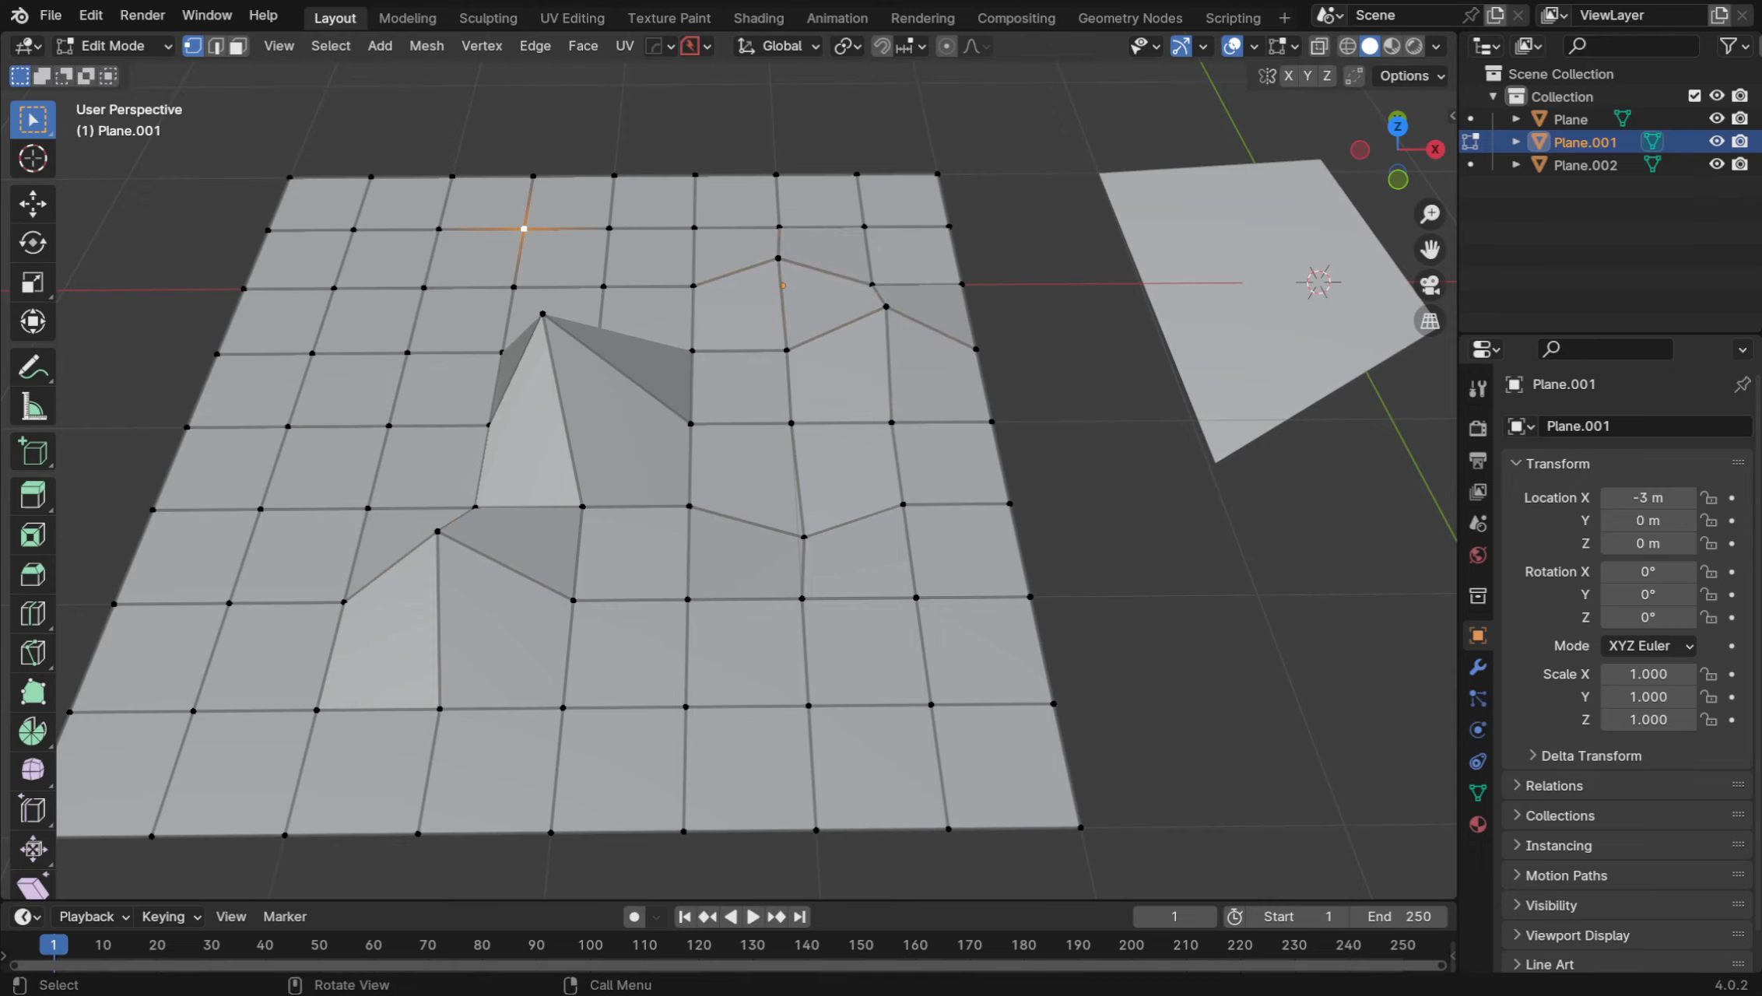
pyautogui.moveTo(523, 228); pyautogui.dragTo(513, 90)
# Select an interior vertex near the grid's front corner and raise it about 1 m into a tall spike
pyautogui.moveTo(700, 498); pyautogui.dragTo(646, 374, button='middle')
pyautogui.moveTo(856, 405); pyautogui.dragTo(502, 389, button='middle')
pyautogui.moveTo(778, 436); pyautogui.dragTo(941, 545, button='middle')
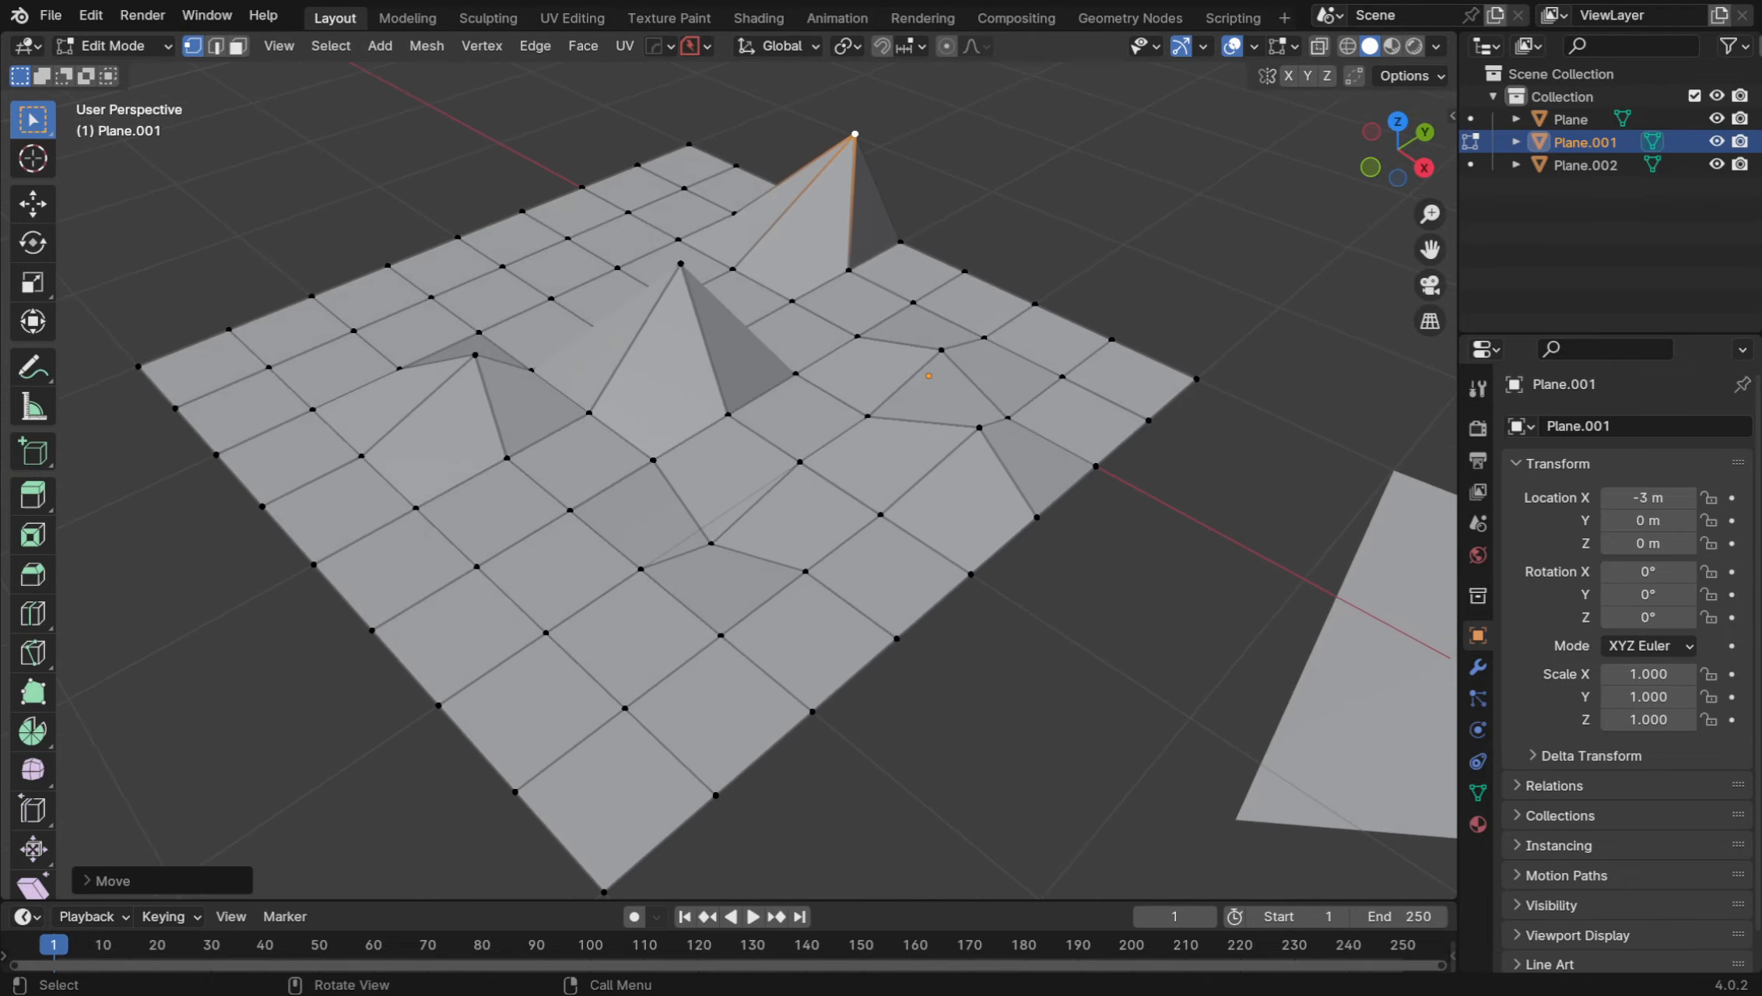
pyautogui.click(546, 632)
pyautogui.press('g')
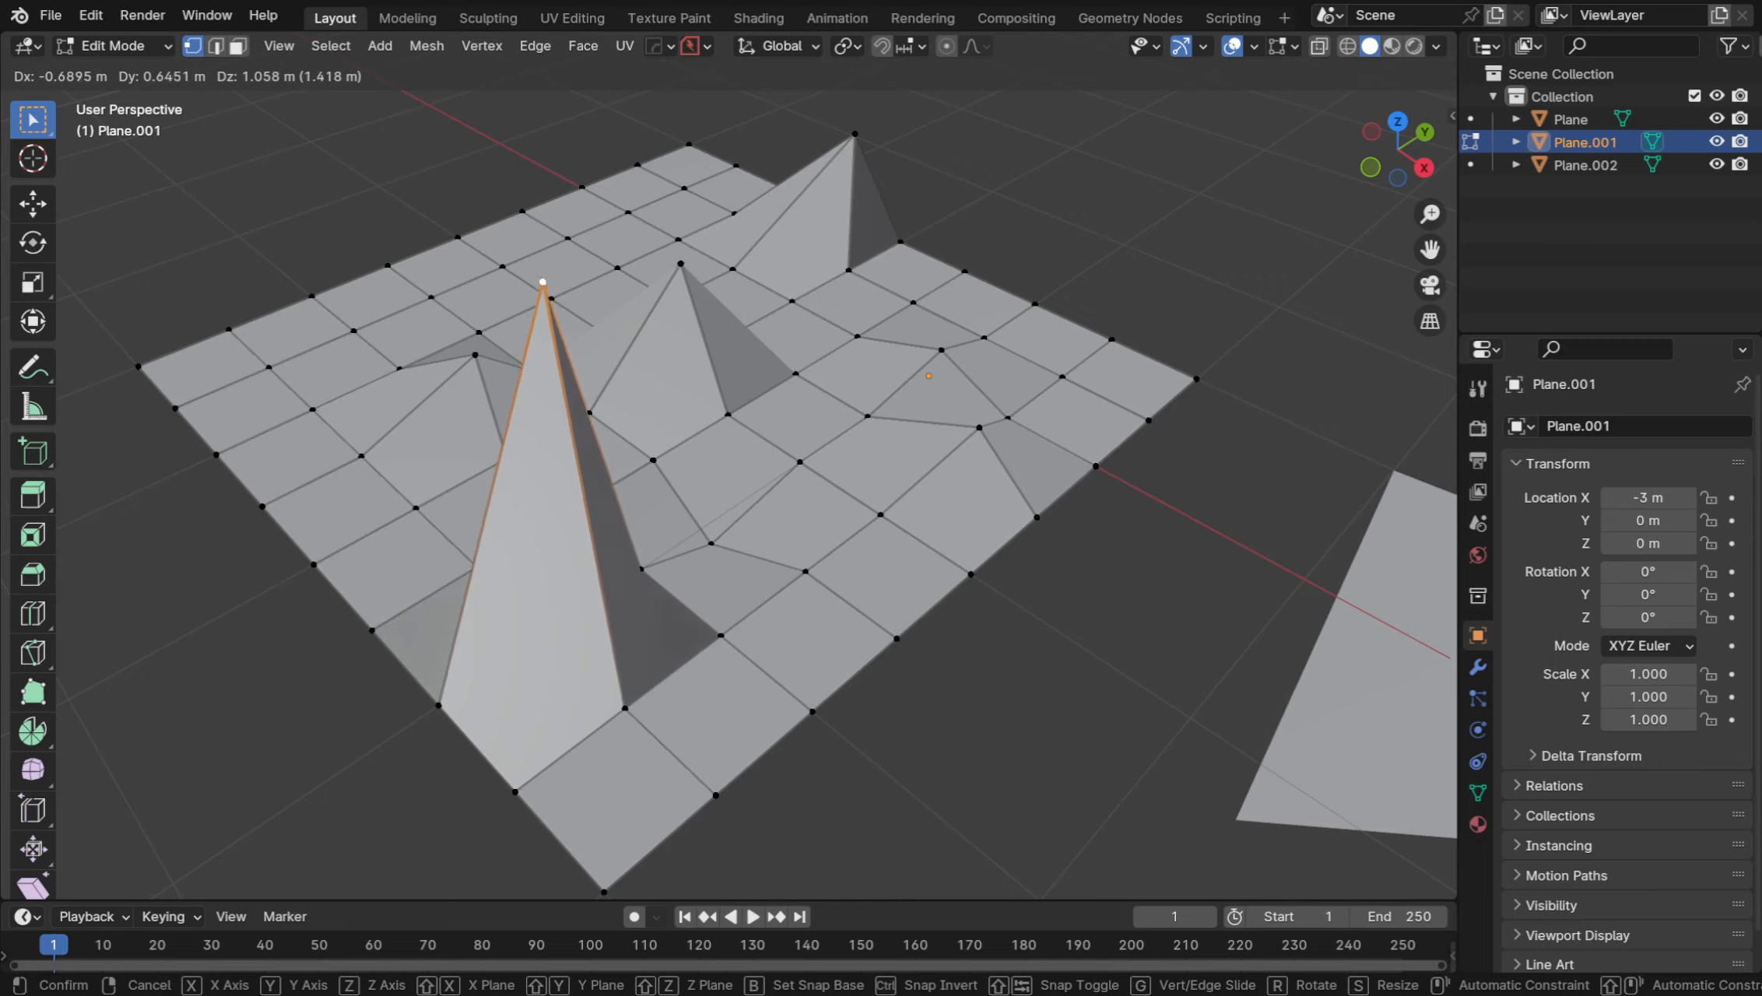
pyautogui.click(532, 304)
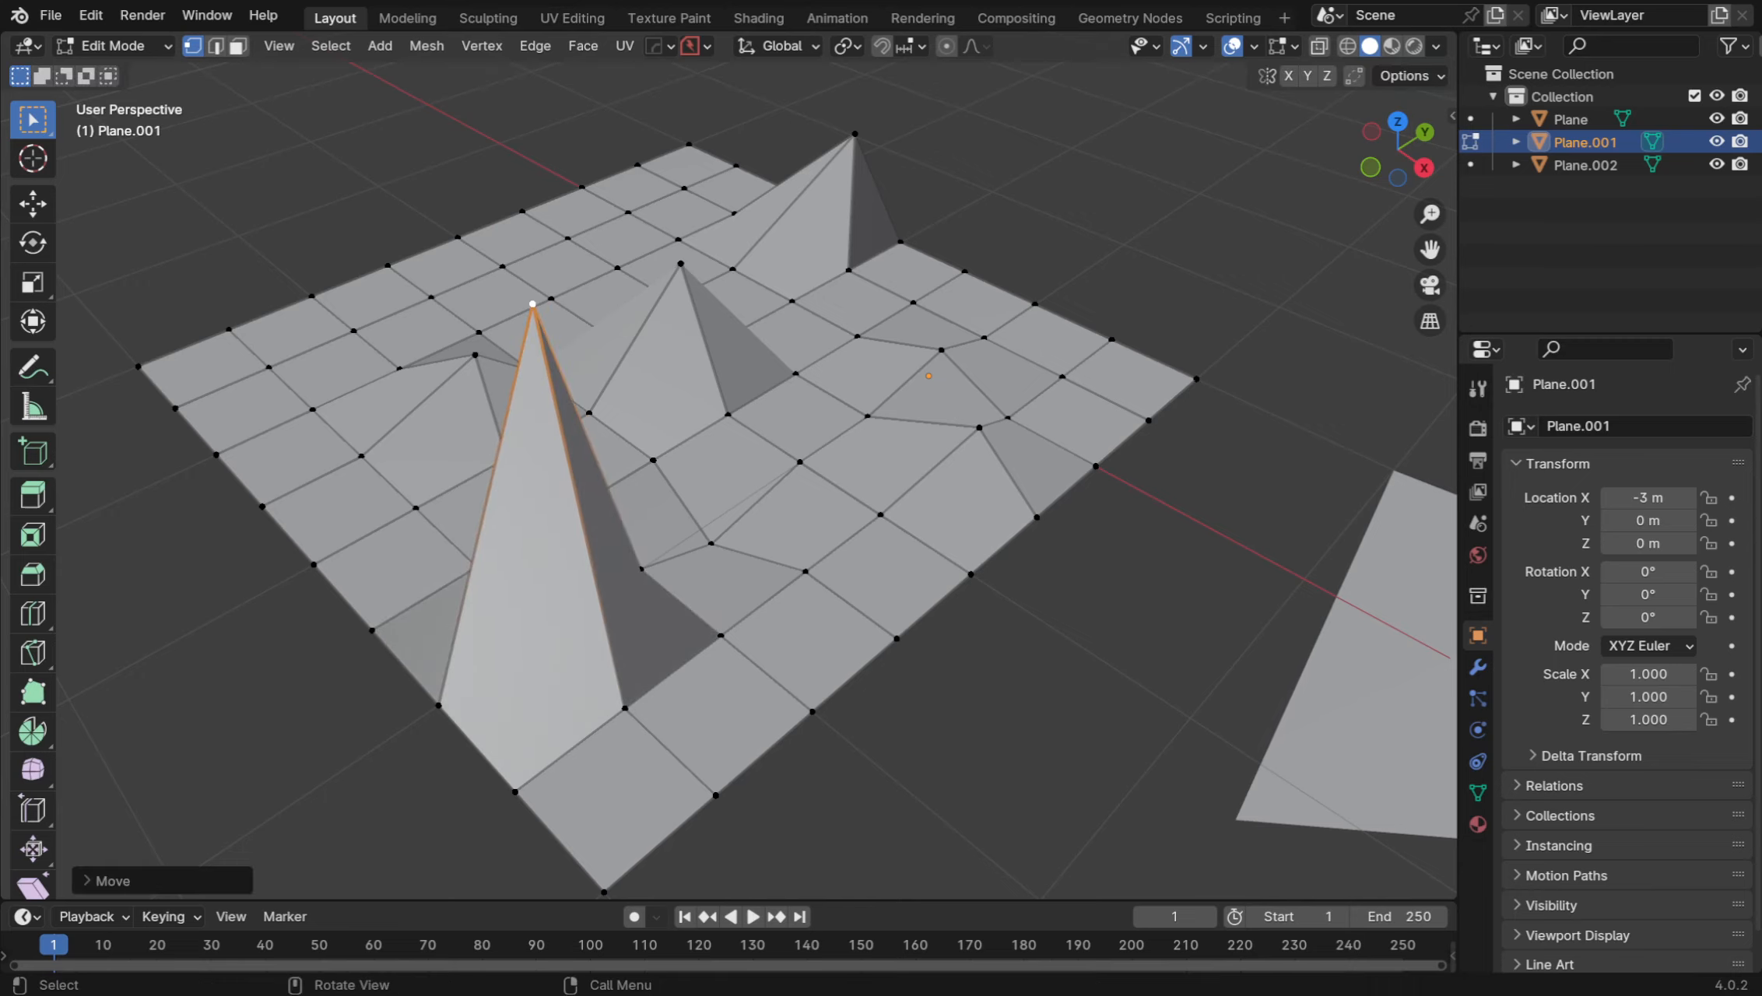
# Move the tall spike's tip sideways beyond the grid's outer edge so that its adjoining faces stretch and bend
pyautogui.moveTo(532, 304); pyautogui.dragTo(585, 284, button='middle')
pyautogui.press('g')
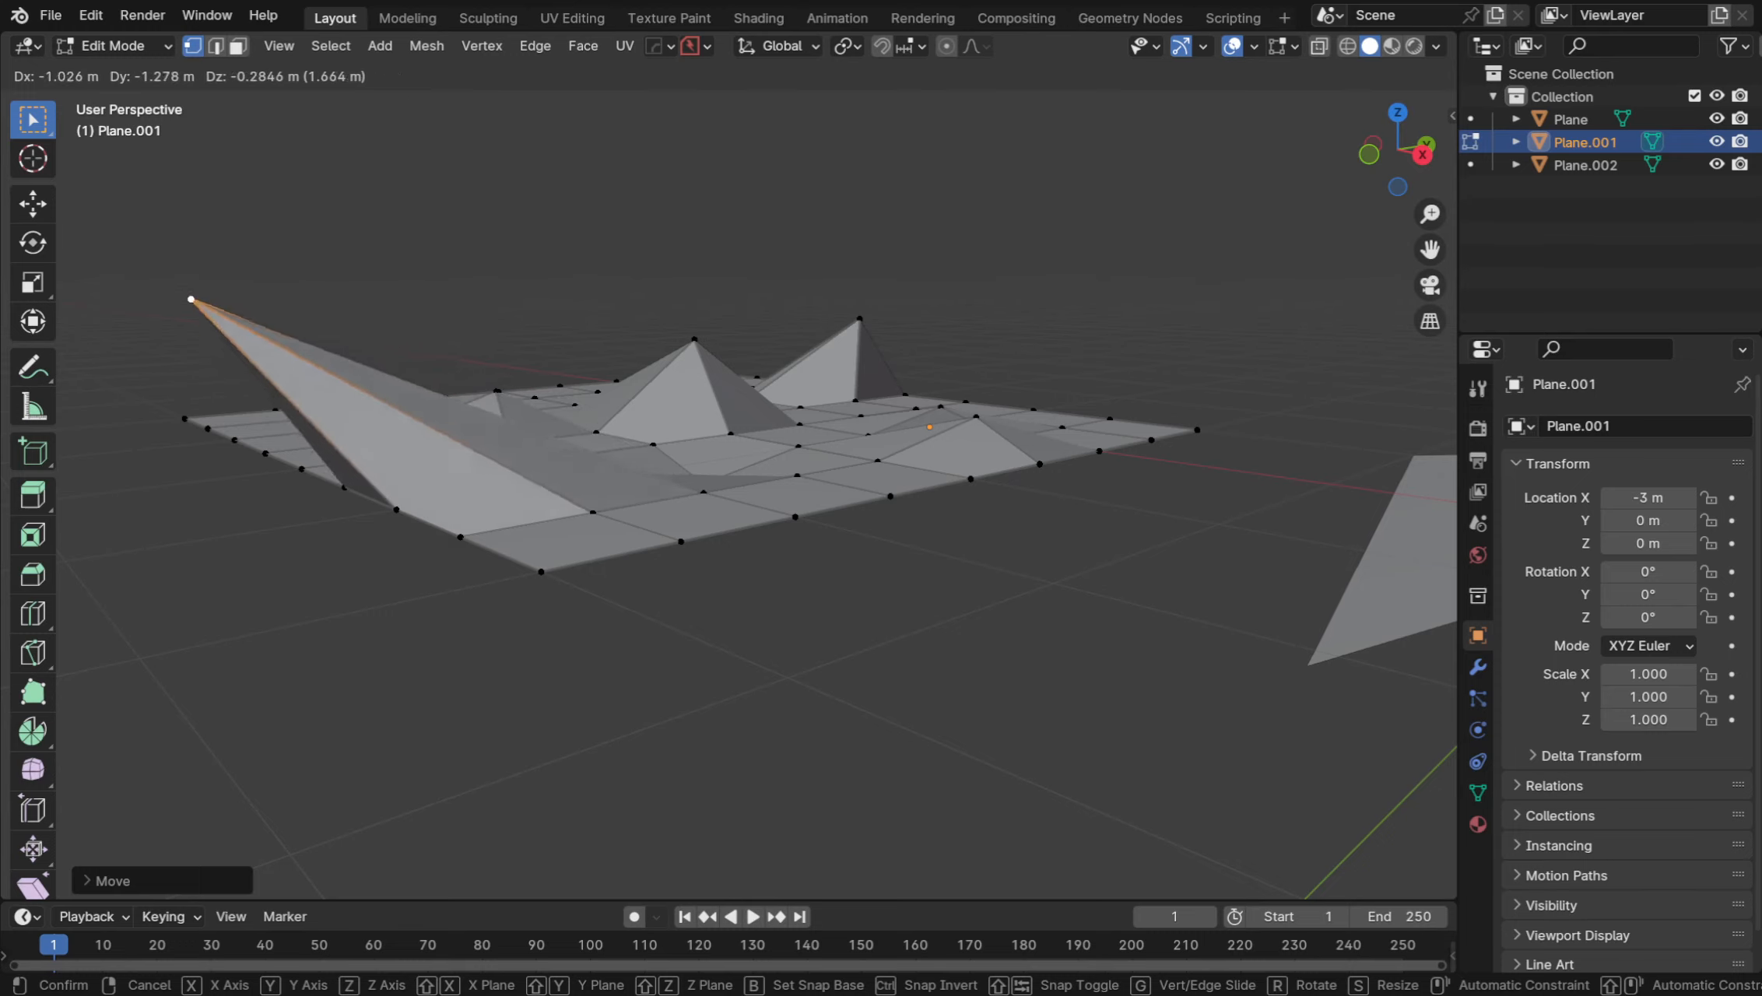
pyautogui.click(224, 217)
pyautogui.moveTo(224, 216); pyautogui.dragTo(265, 209, button='middle')
pyautogui.moveTo(753, 481)
pyautogui.mouseDown(button='middle')
pyautogui.moveTo(726, 506)
pyautogui.moveTo(766, 498)
pyautogui.mouseUp(button='middle')
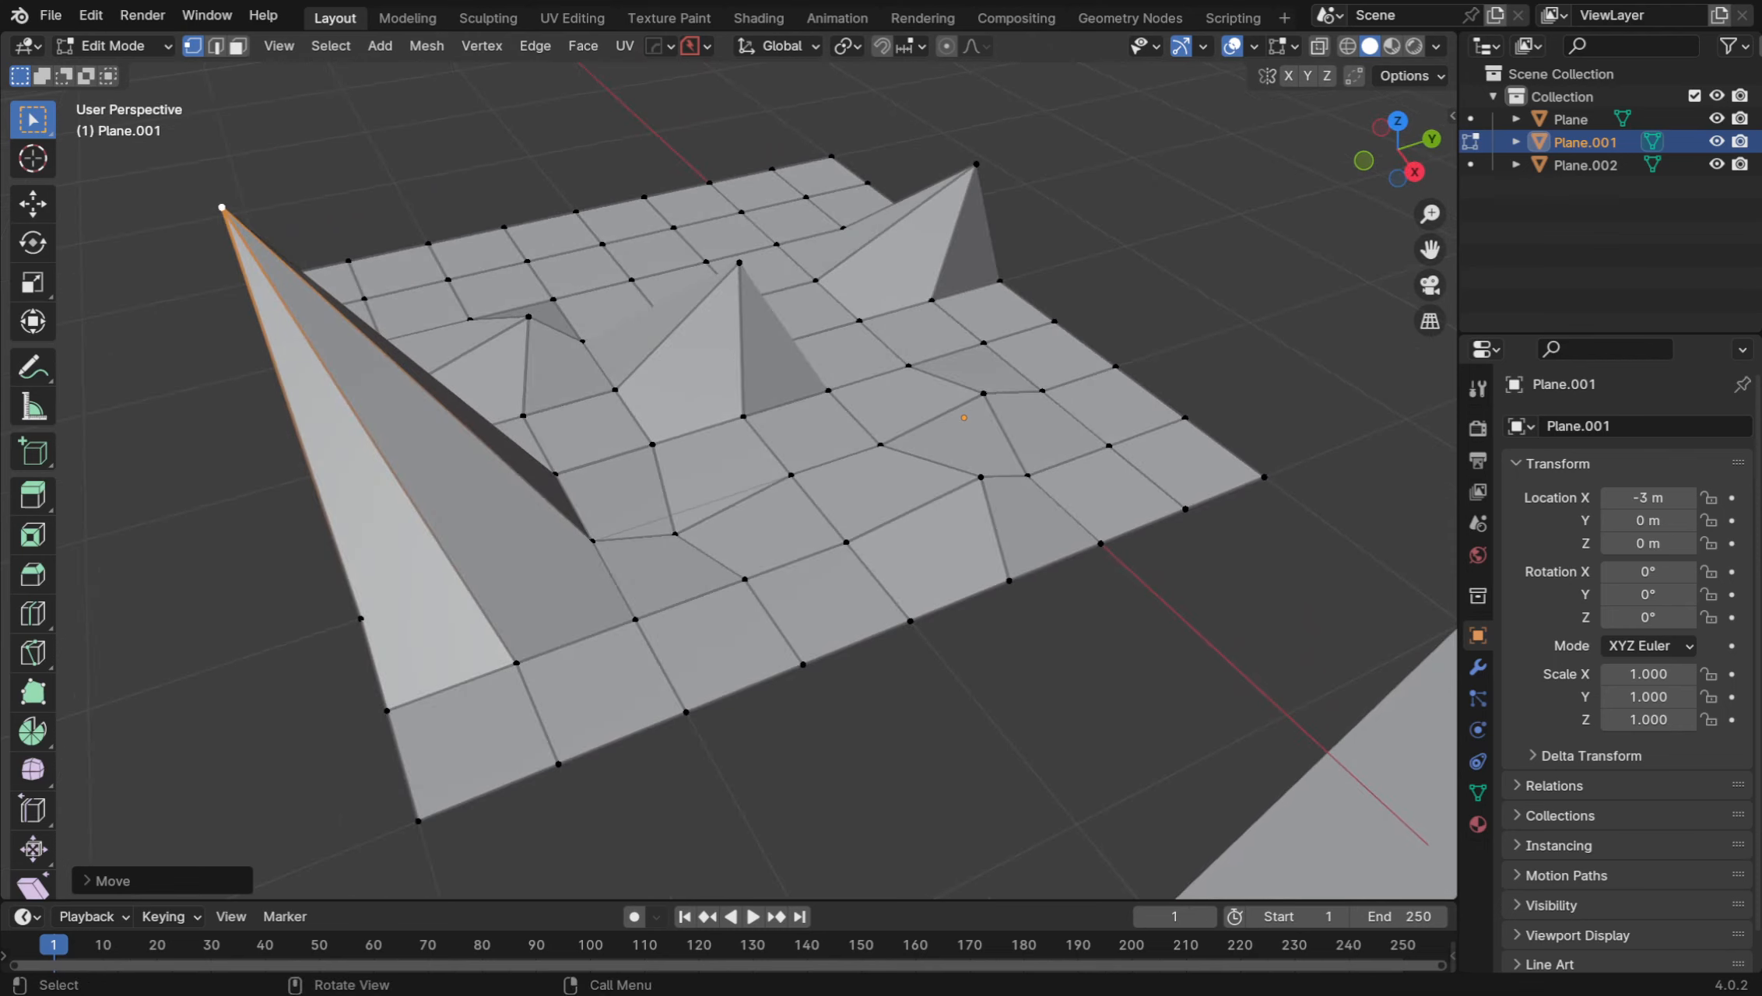
# Select the base vertex diagonally opposite the stretched spike's tip and show the mesh in X-ray from a low angle
pyautogui.click(635, 619)
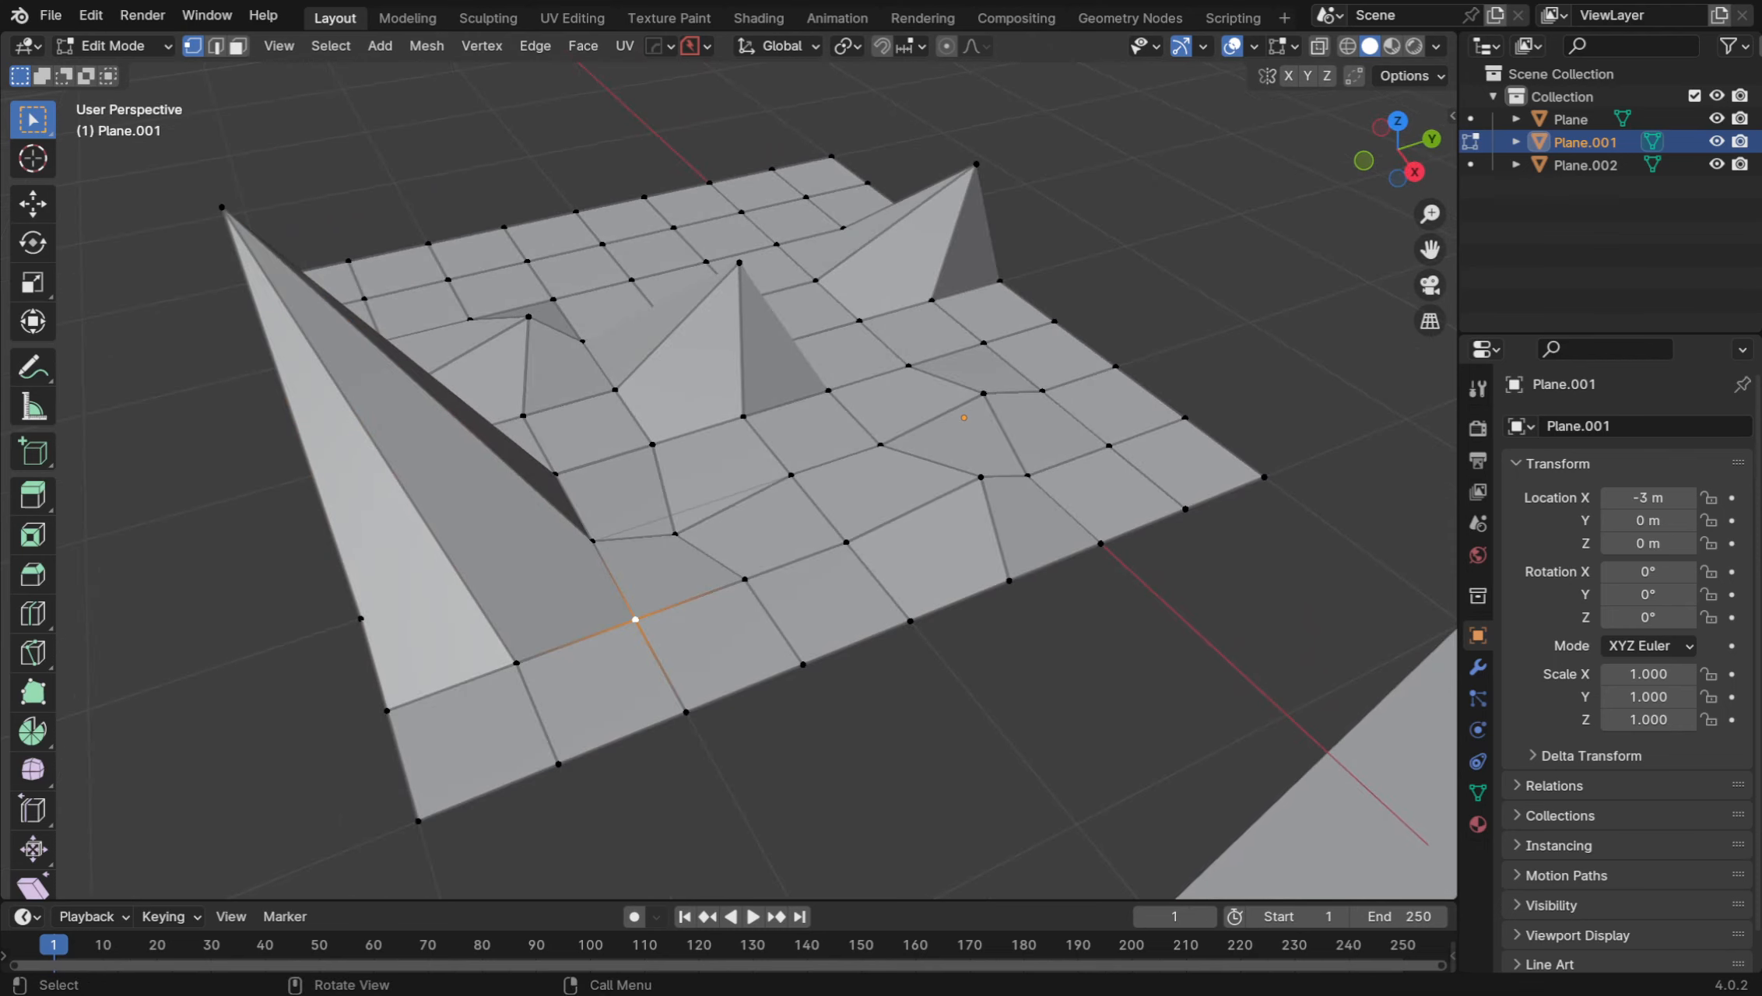
pyautogui.moveTo(732, 498); pyautogui.dragTo(637, 484, button='middle')
pyautogui.hotkey('alt', 'z')
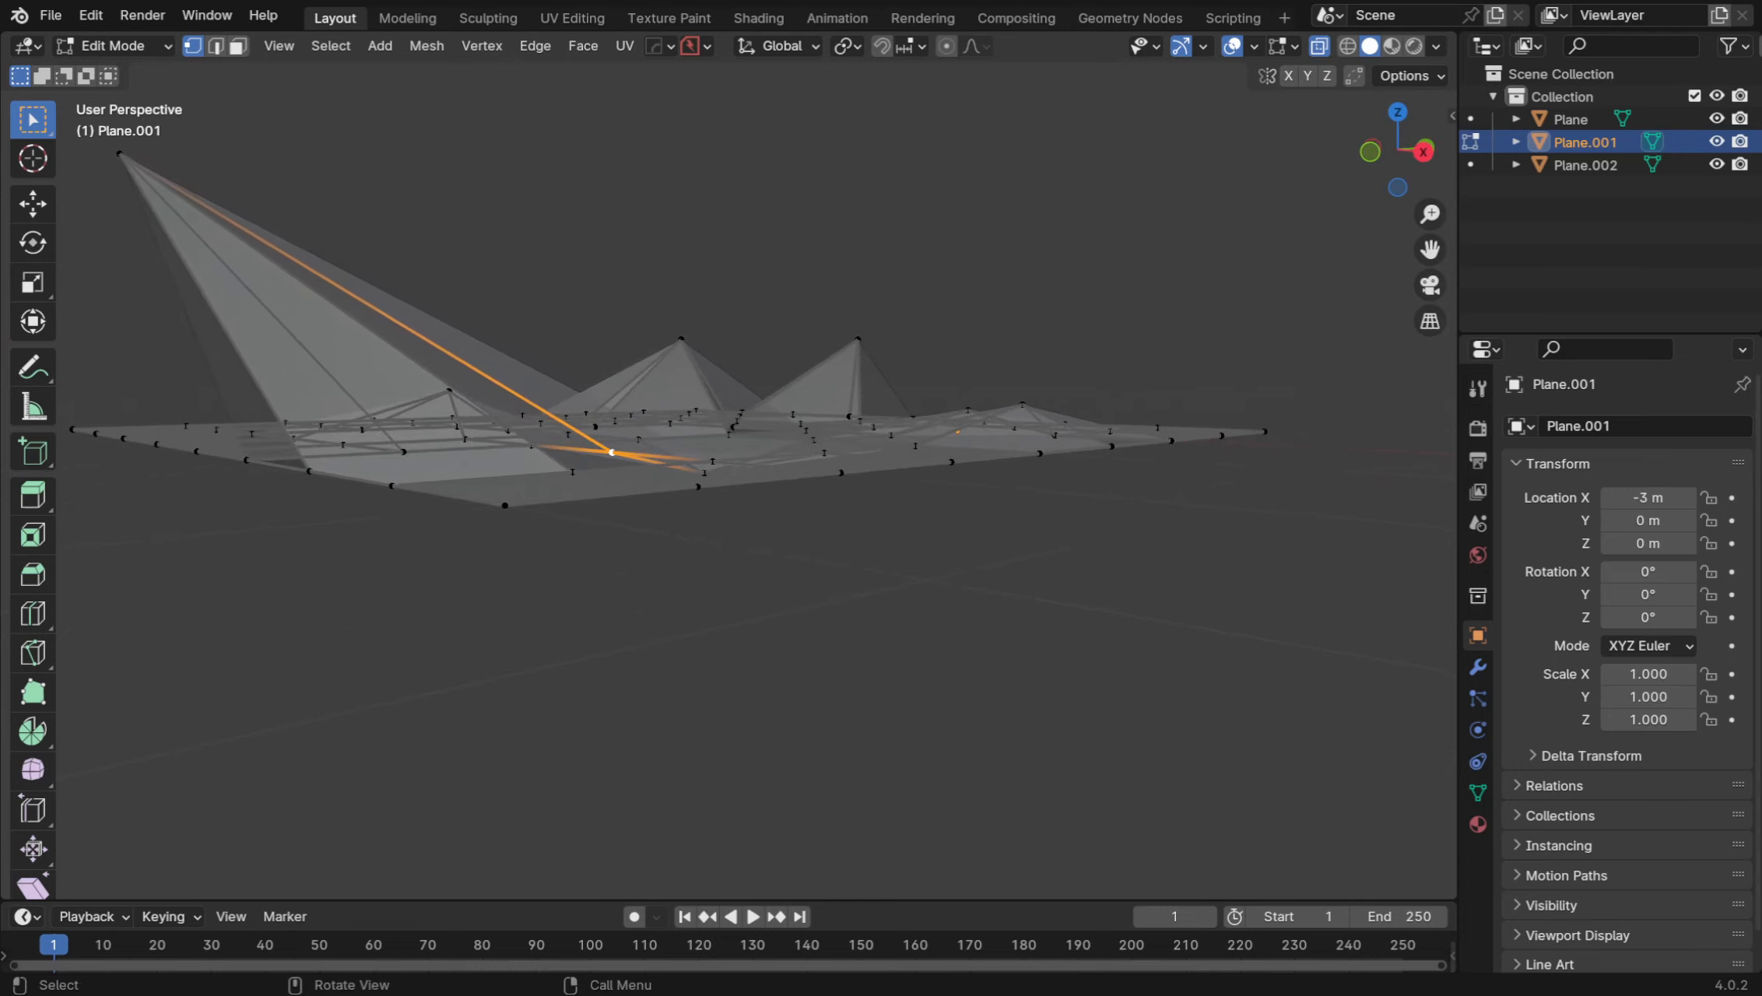
# Turn off X-ray, select the stretched spike's tip and move it freely to reshape the bent faces around it
pyautogui.moveTo(614, 453); pyautogui.dragTo(387, 440, button='middle')
pyautogui.hotkey('alt', 'z')
pyautogui.scroll(-1, 337, 424)
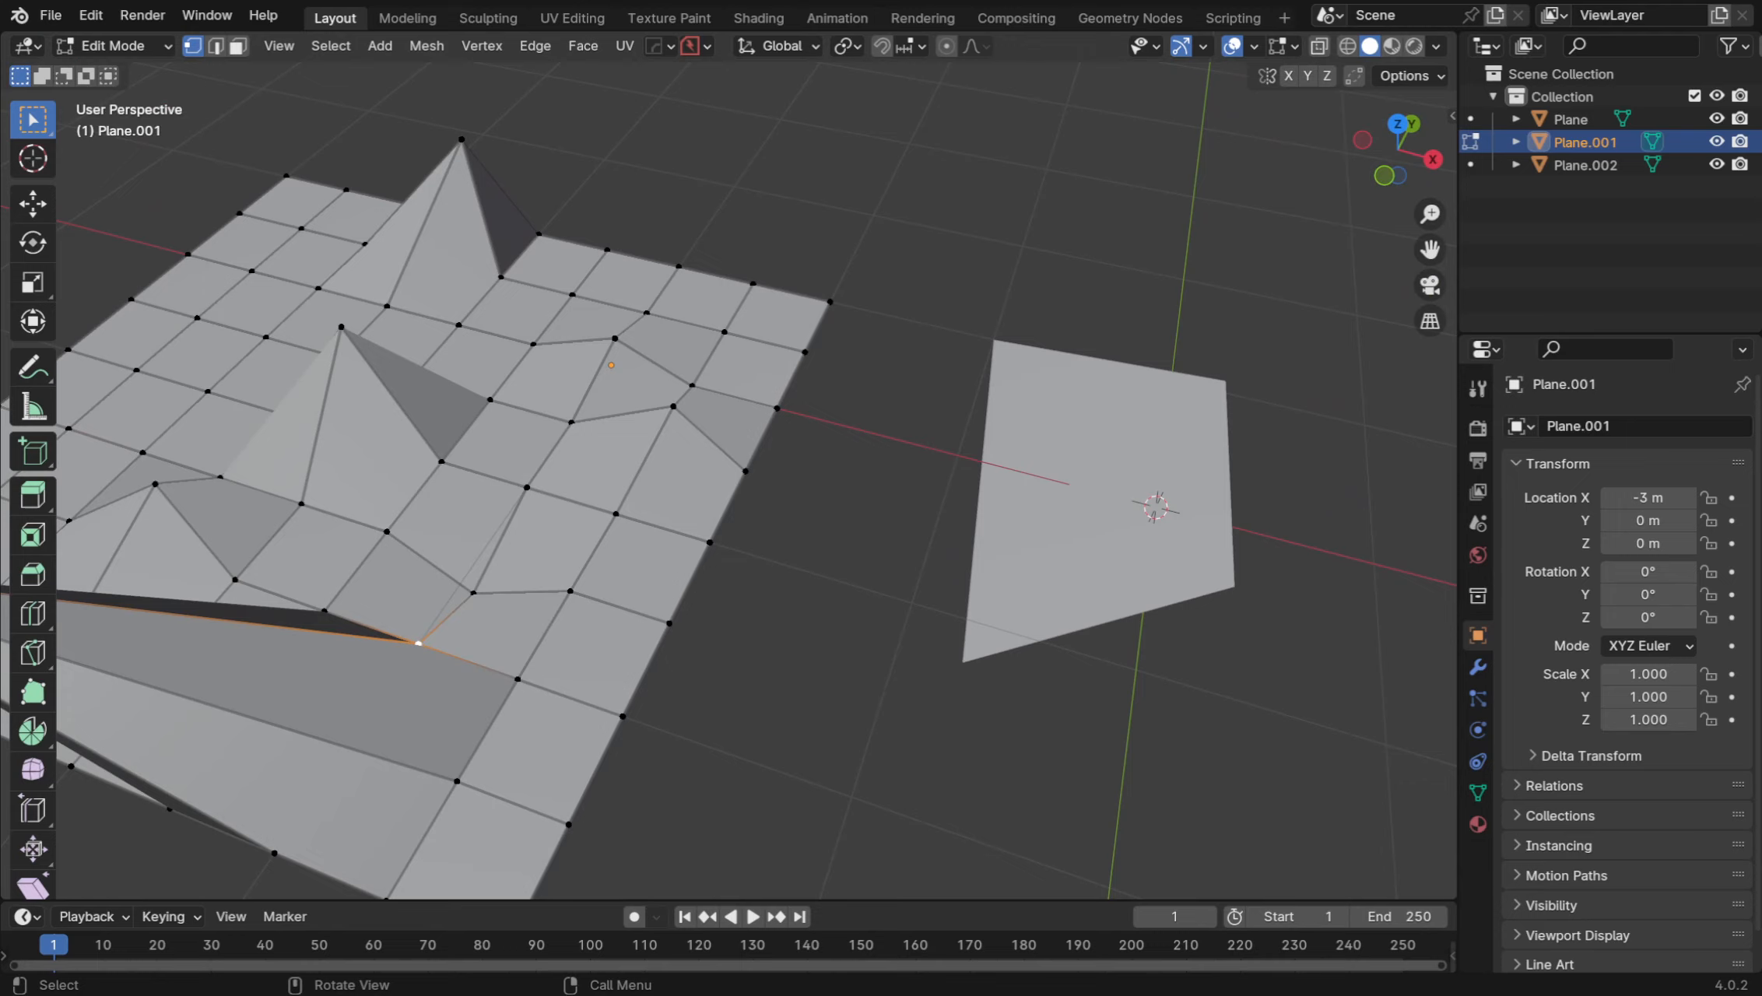
pyautogui.moveTo(387, 440); pyautogui.dragTo(337, 383, button='middle')
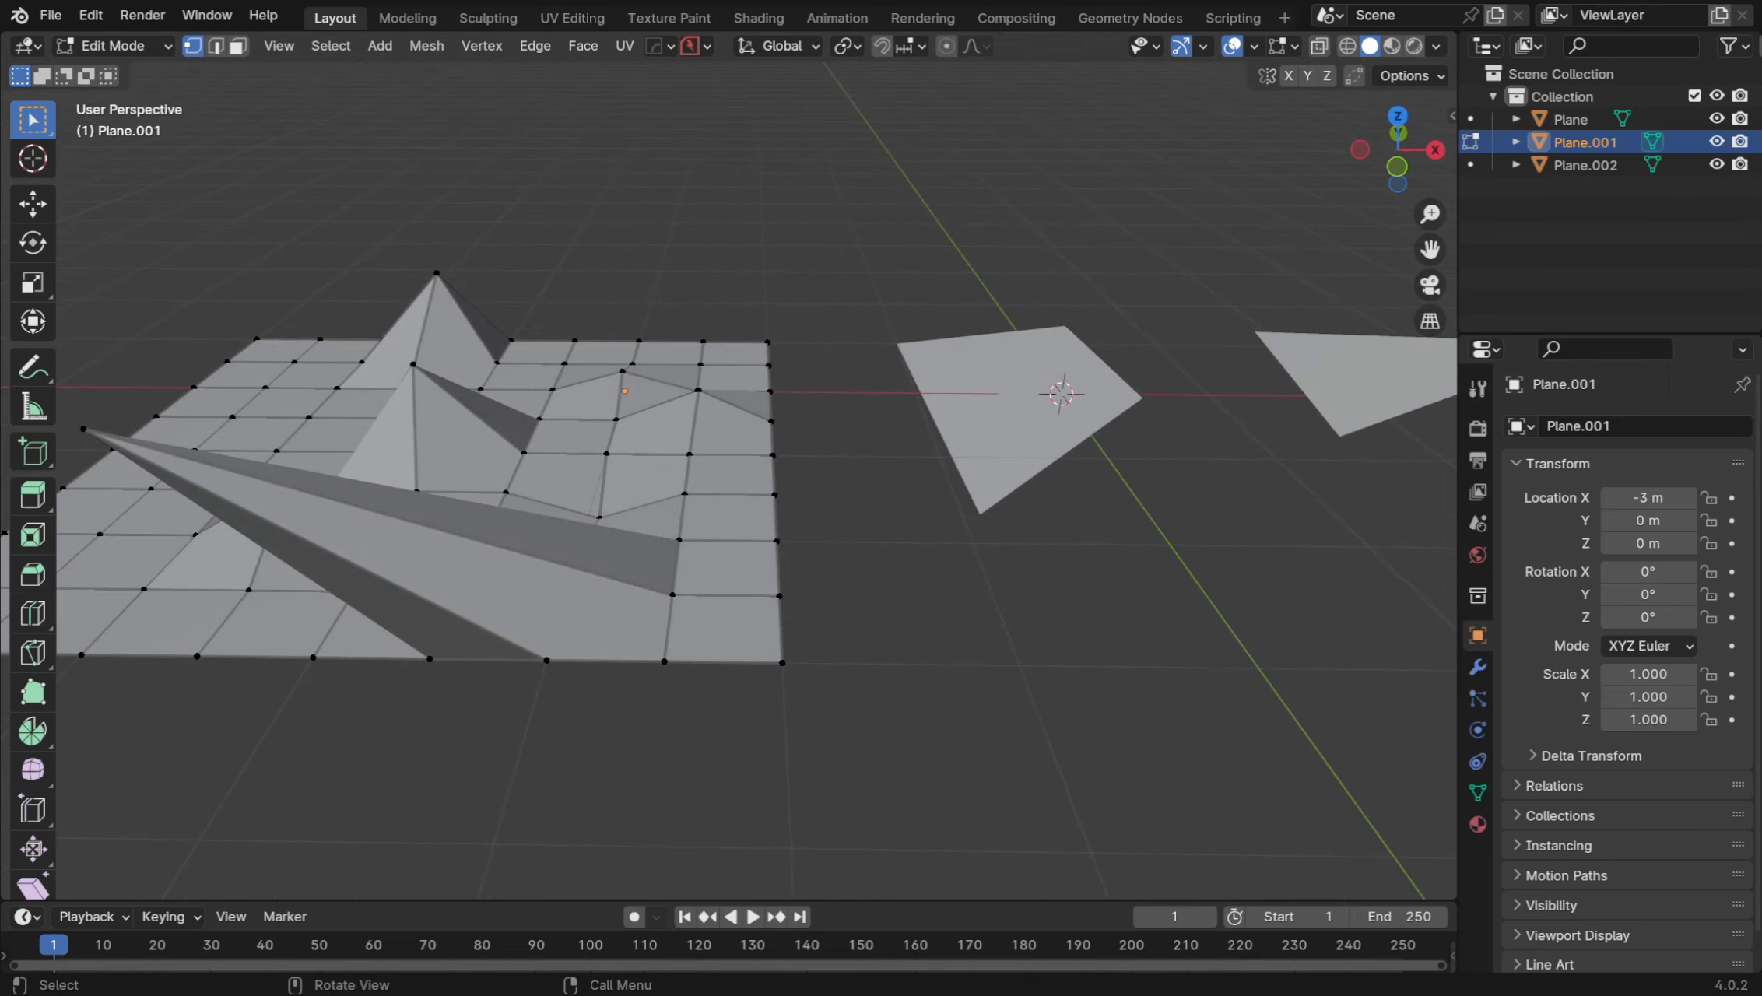
pyautogui.moveTo(76, 417); pyautogui.dragTo(99, 444)
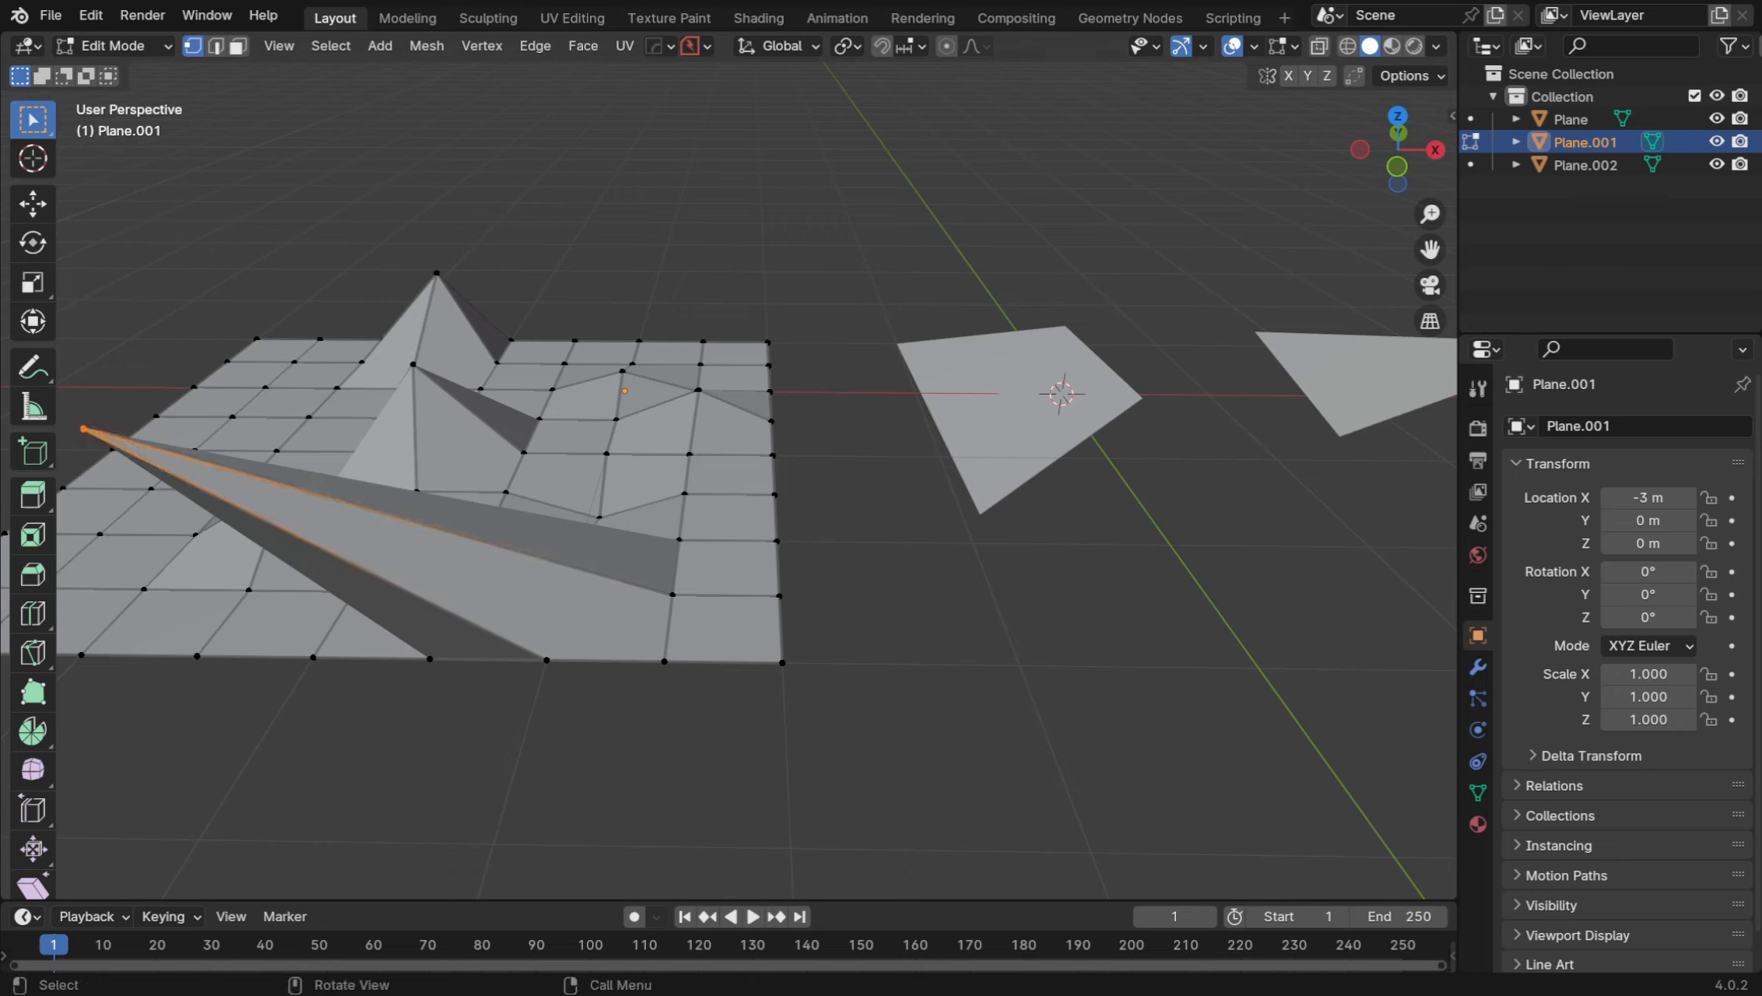
pyautogui.press('g')
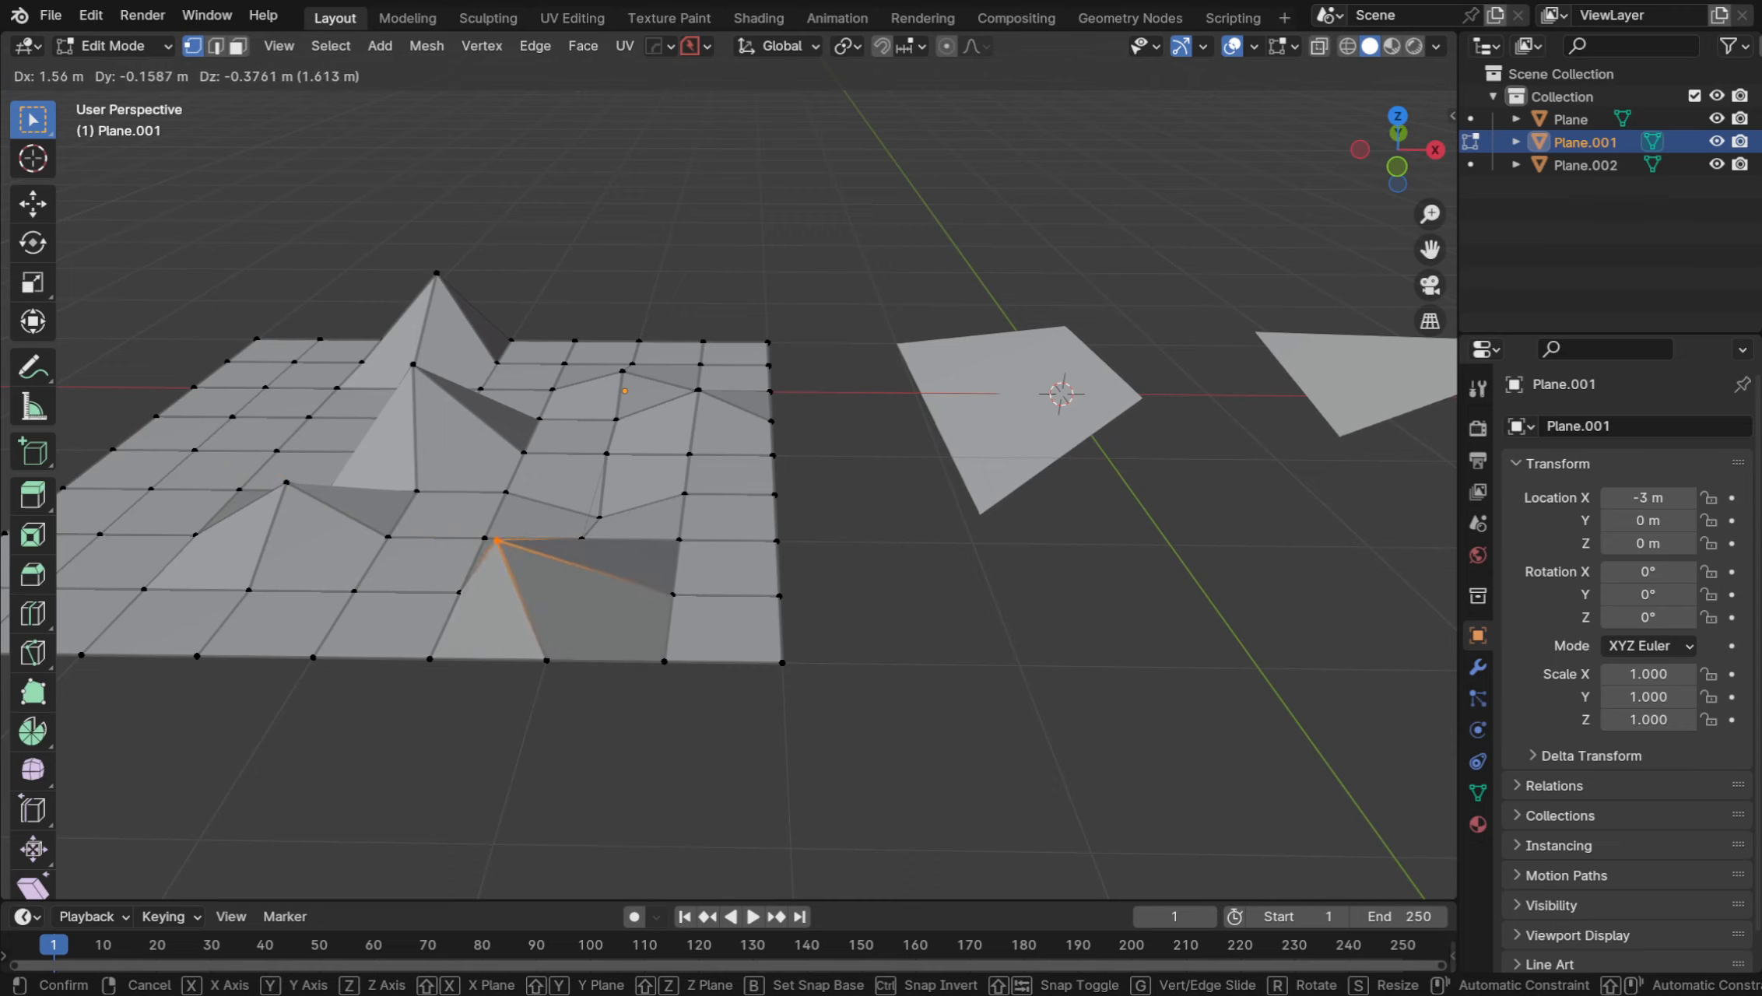
pyautogui.click(181, 310)
# Cut the bent quad diagonally with the Knife tool, from its base corner vertex to the spike's tip
pyautogui.moveTo(180, 310); pyautogui.dragTo(416, 315, button='middle')
pyautogui.moveTo(416, 315); pyautogui.dragTo(361, 308, button='middle')
pyautogui.scroll(3, 729, 481)
pyautogui.moveTo(728, 481); pyautogui.dragTo(874, 500, button='middle')
pyautogui.scroll(-1, 728, 481)
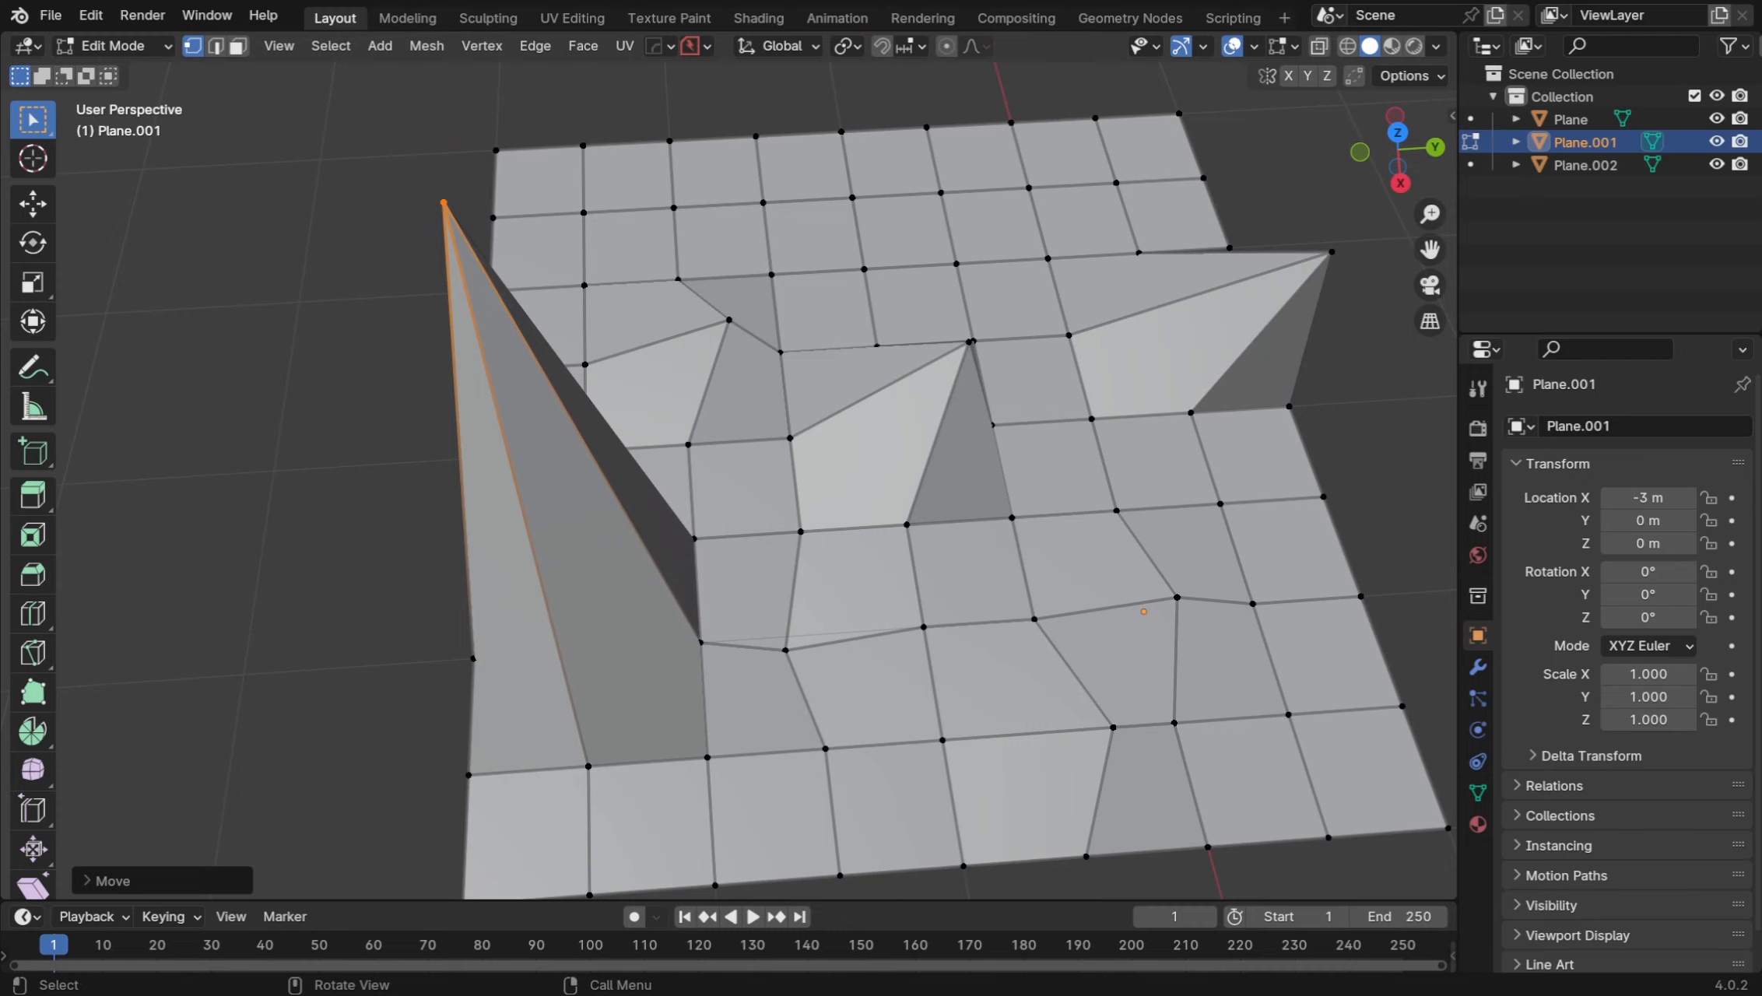
pyautogui.press('k')
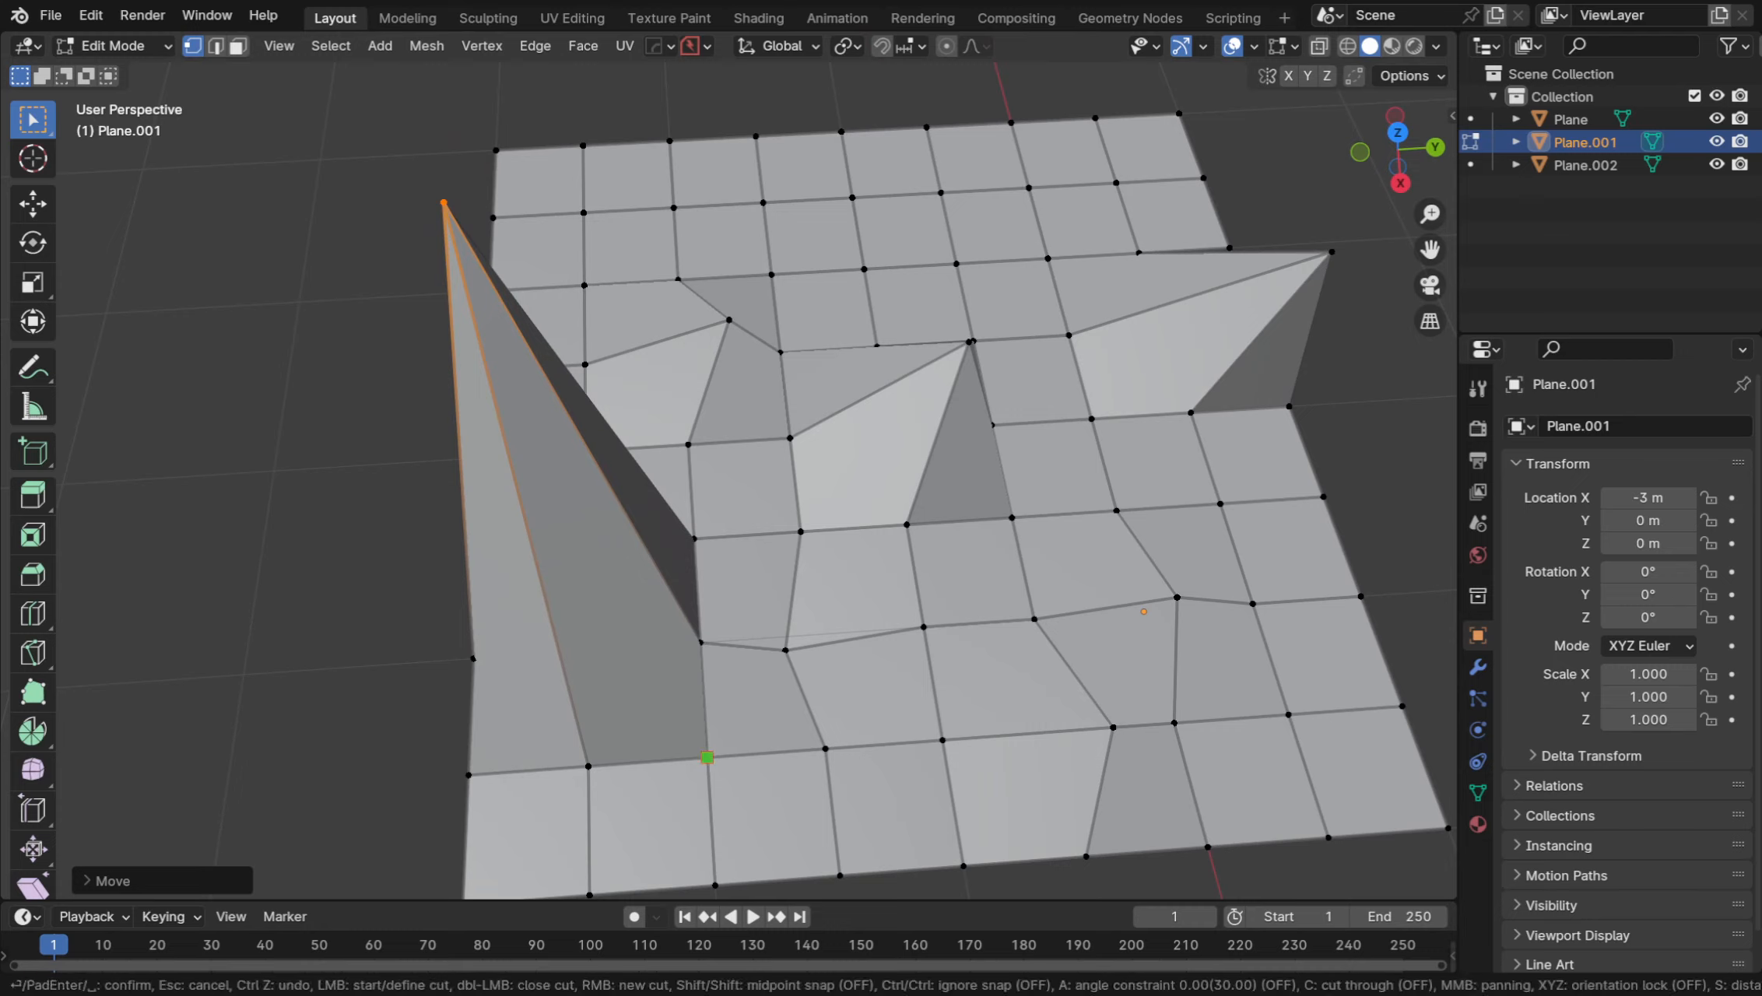
pyautogui.click(706, 757)
pyautogui.click(444, 202)
pyautogui.press('Return')
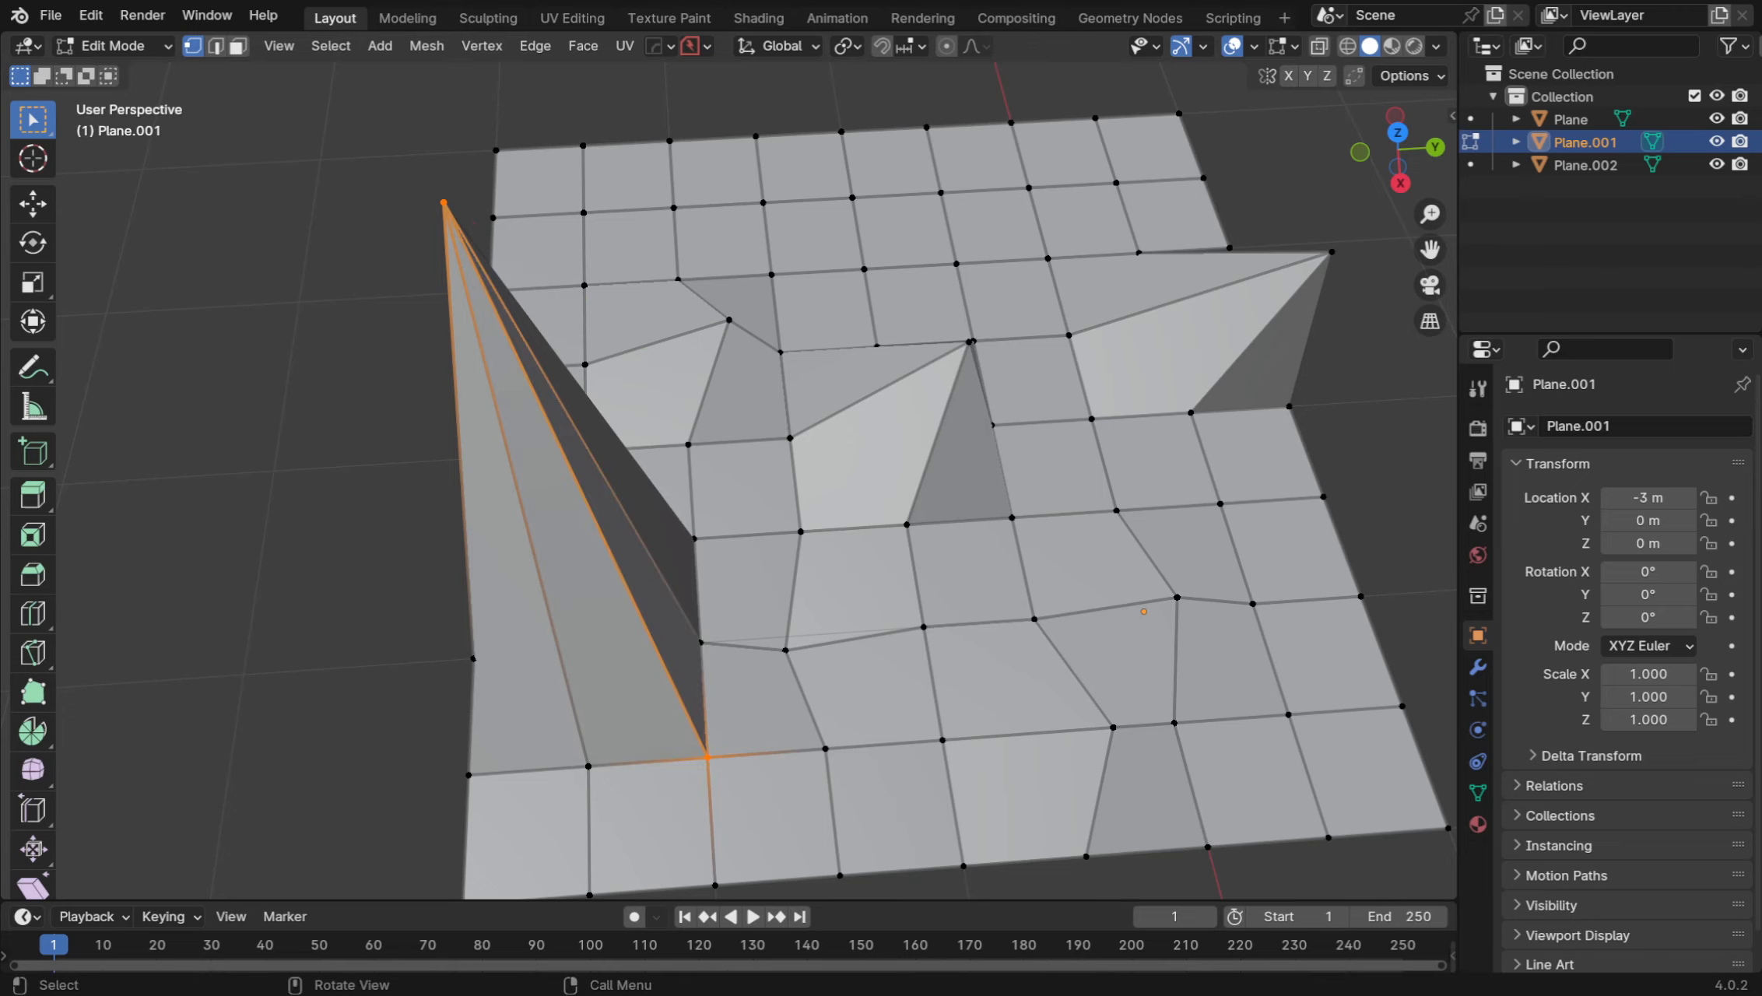
pyautogui.moveTo(729, 498)
pyautogui.mouseDown(button='middle')
pyautogui.moveTo(752, 495)
pyautogui.moveTo(736, 498)
pyautogui.mouseUp(button='middle')
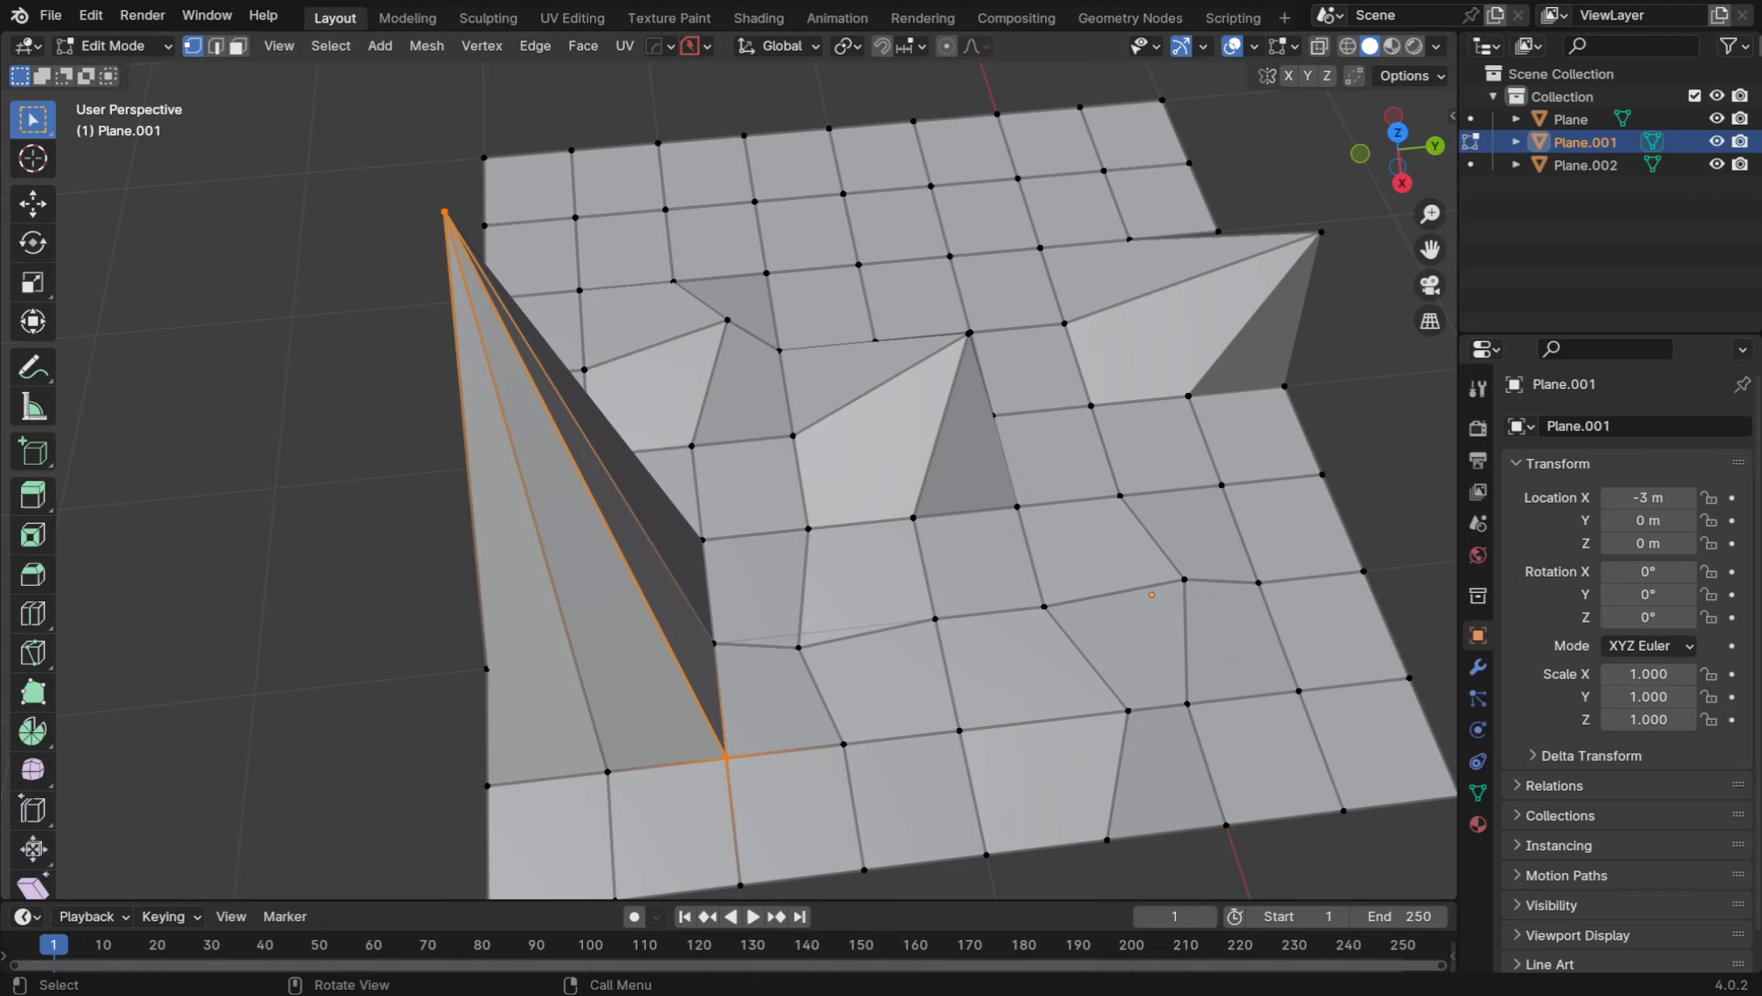
# Undo and redo the diagonal cut repeatedly to compare how the bent quad folds with and without it
pyautogui.hotkey('ctrl', 'x')
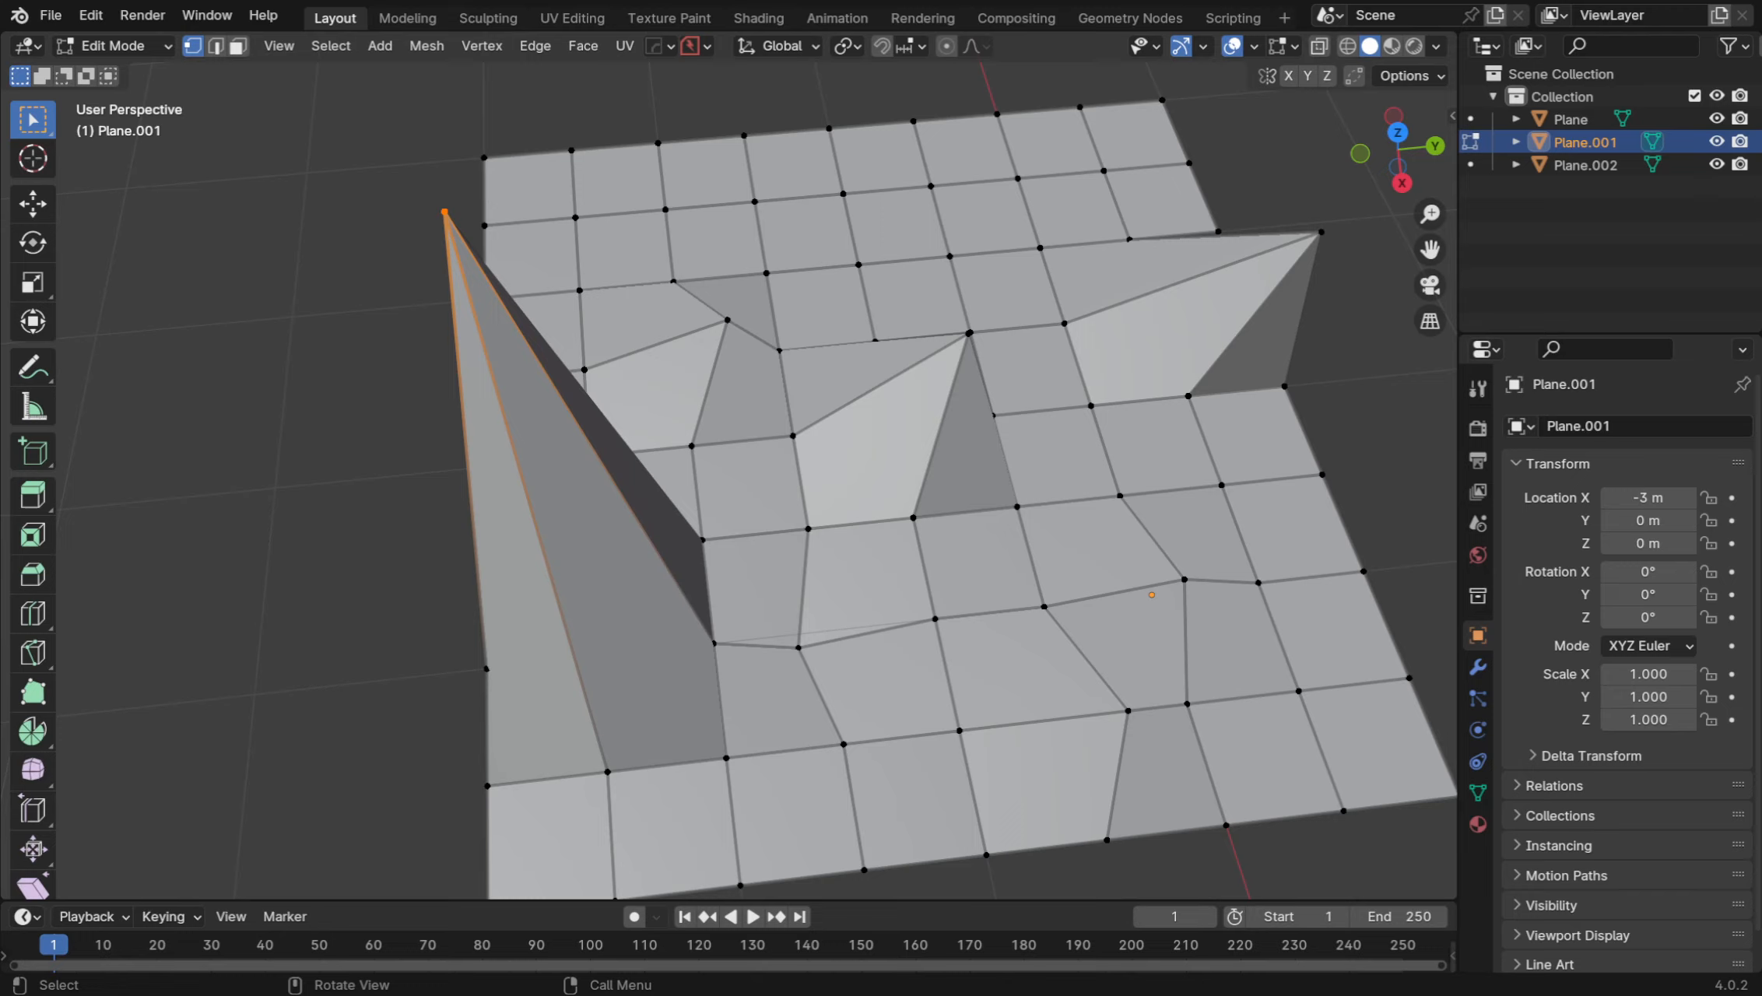
pyautogui.press('ctrl')
pyautogui.hotkey('ctrl', 'z')
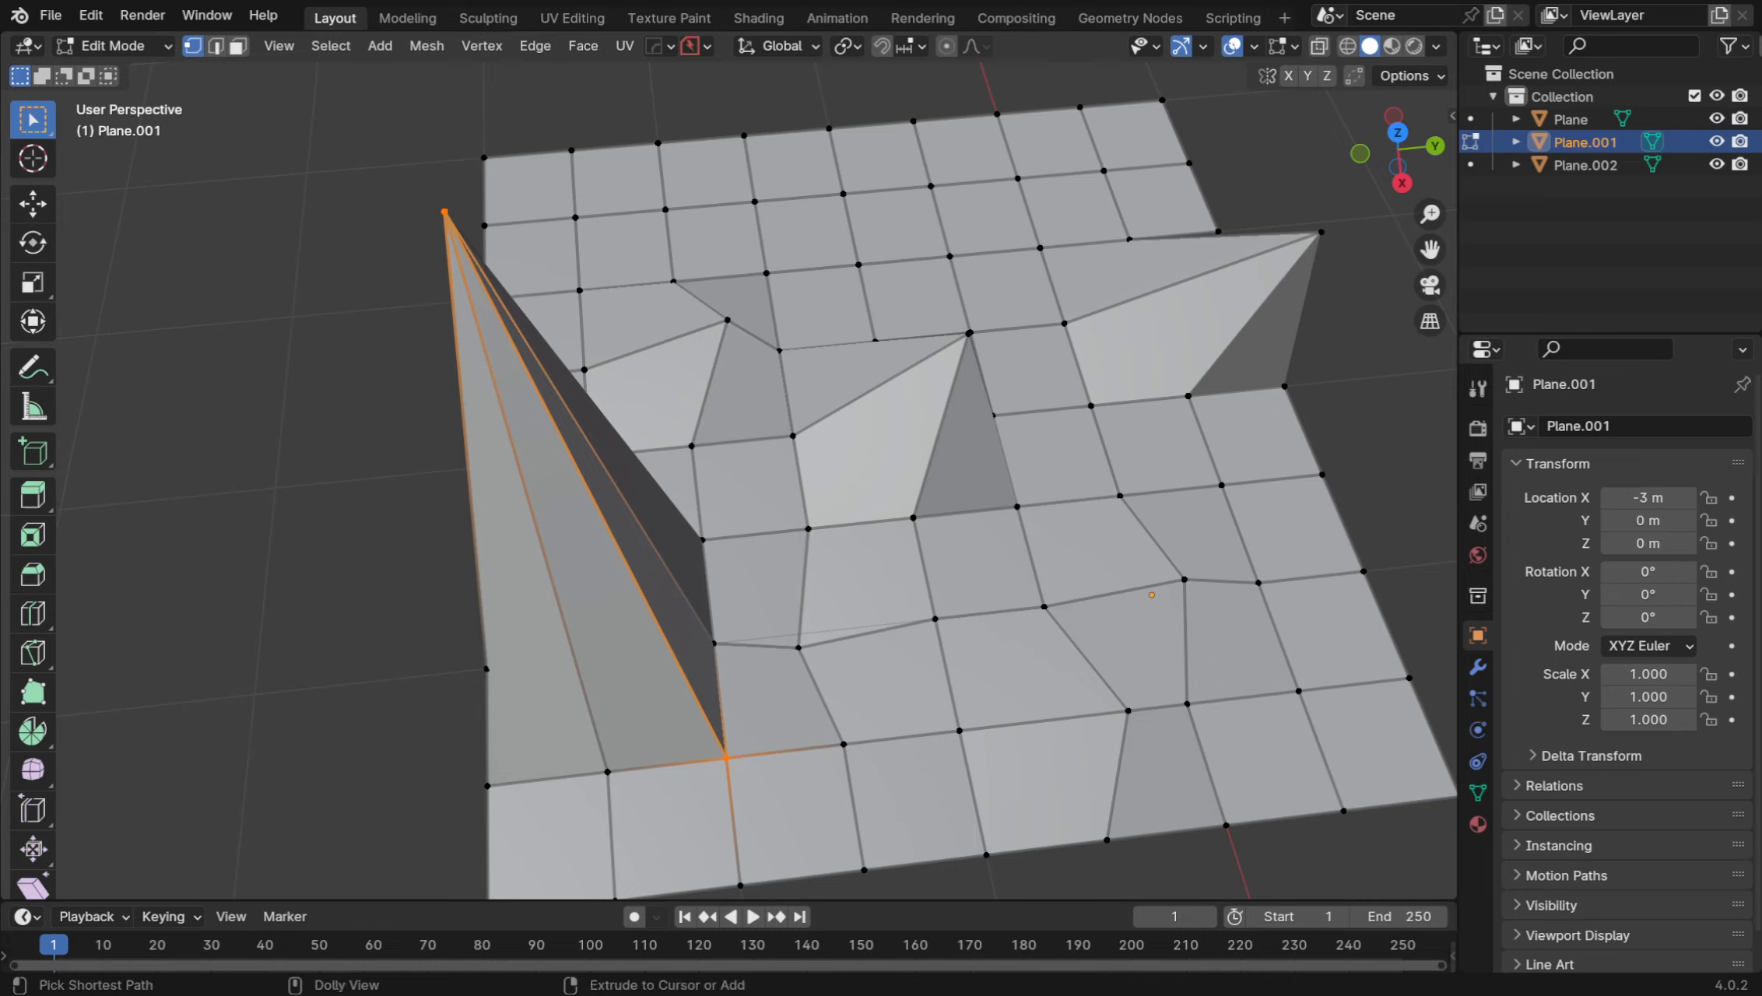
pyautogui.hotkey('ctrl', 'z')
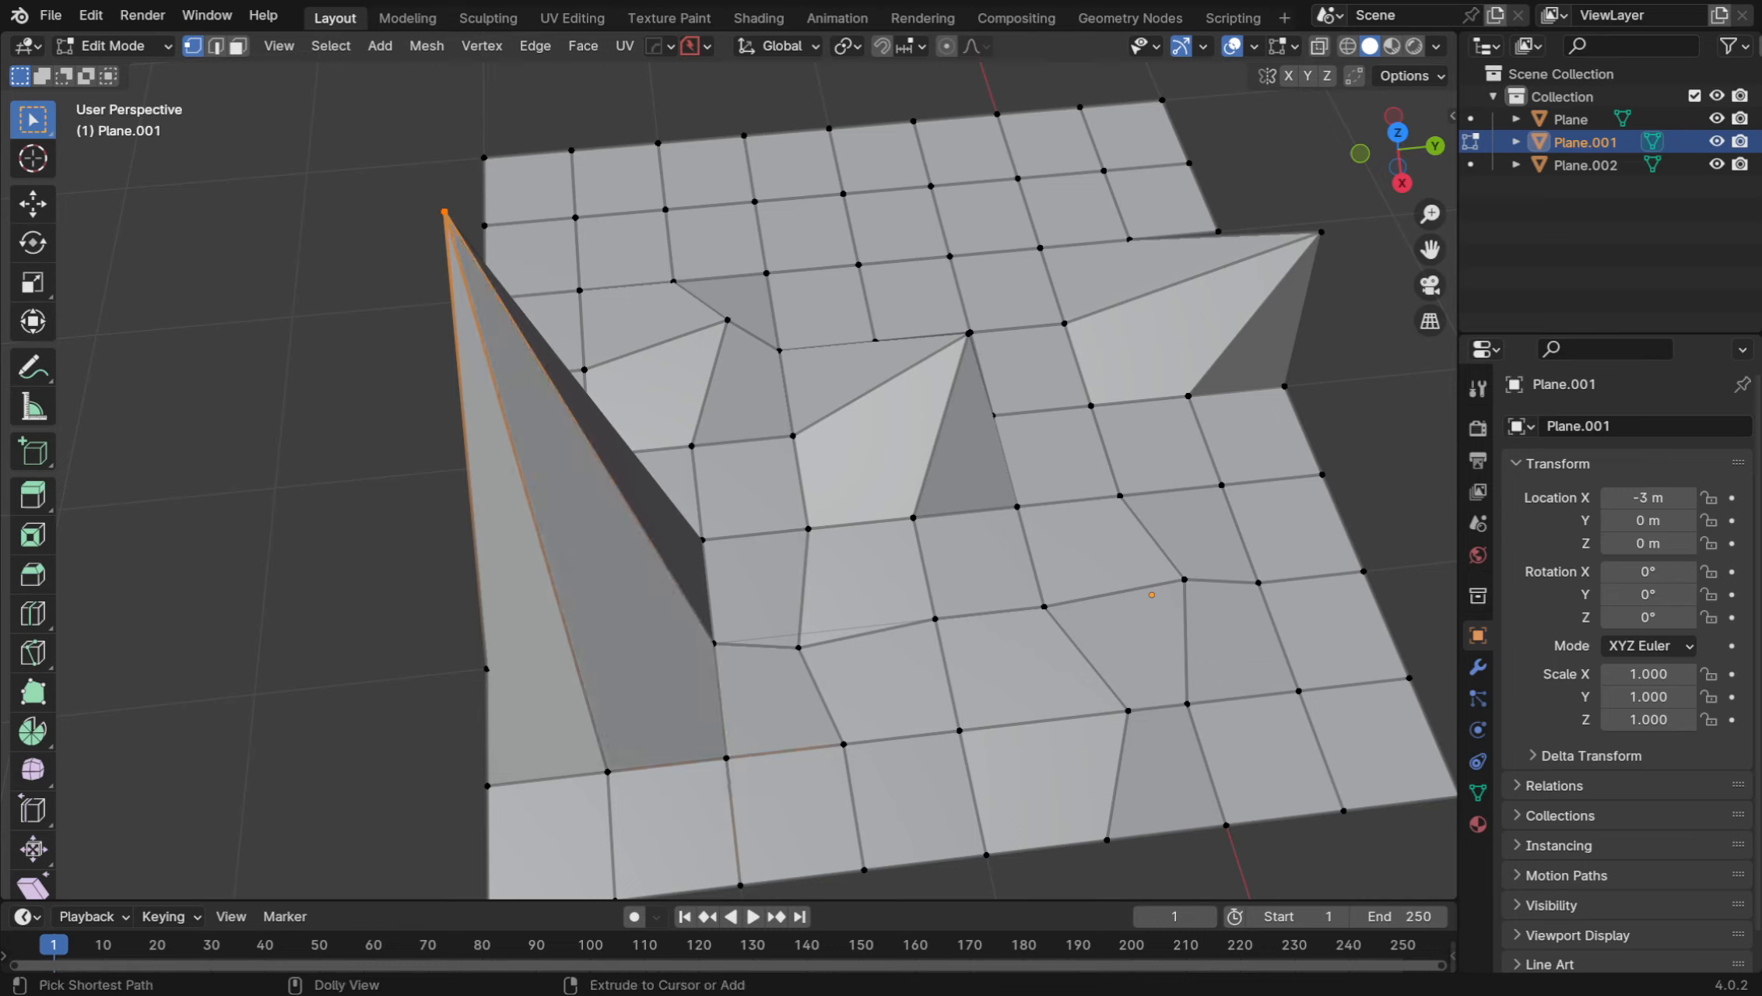
pyautogui.hotkey('ctrl', 'shift', 'z')
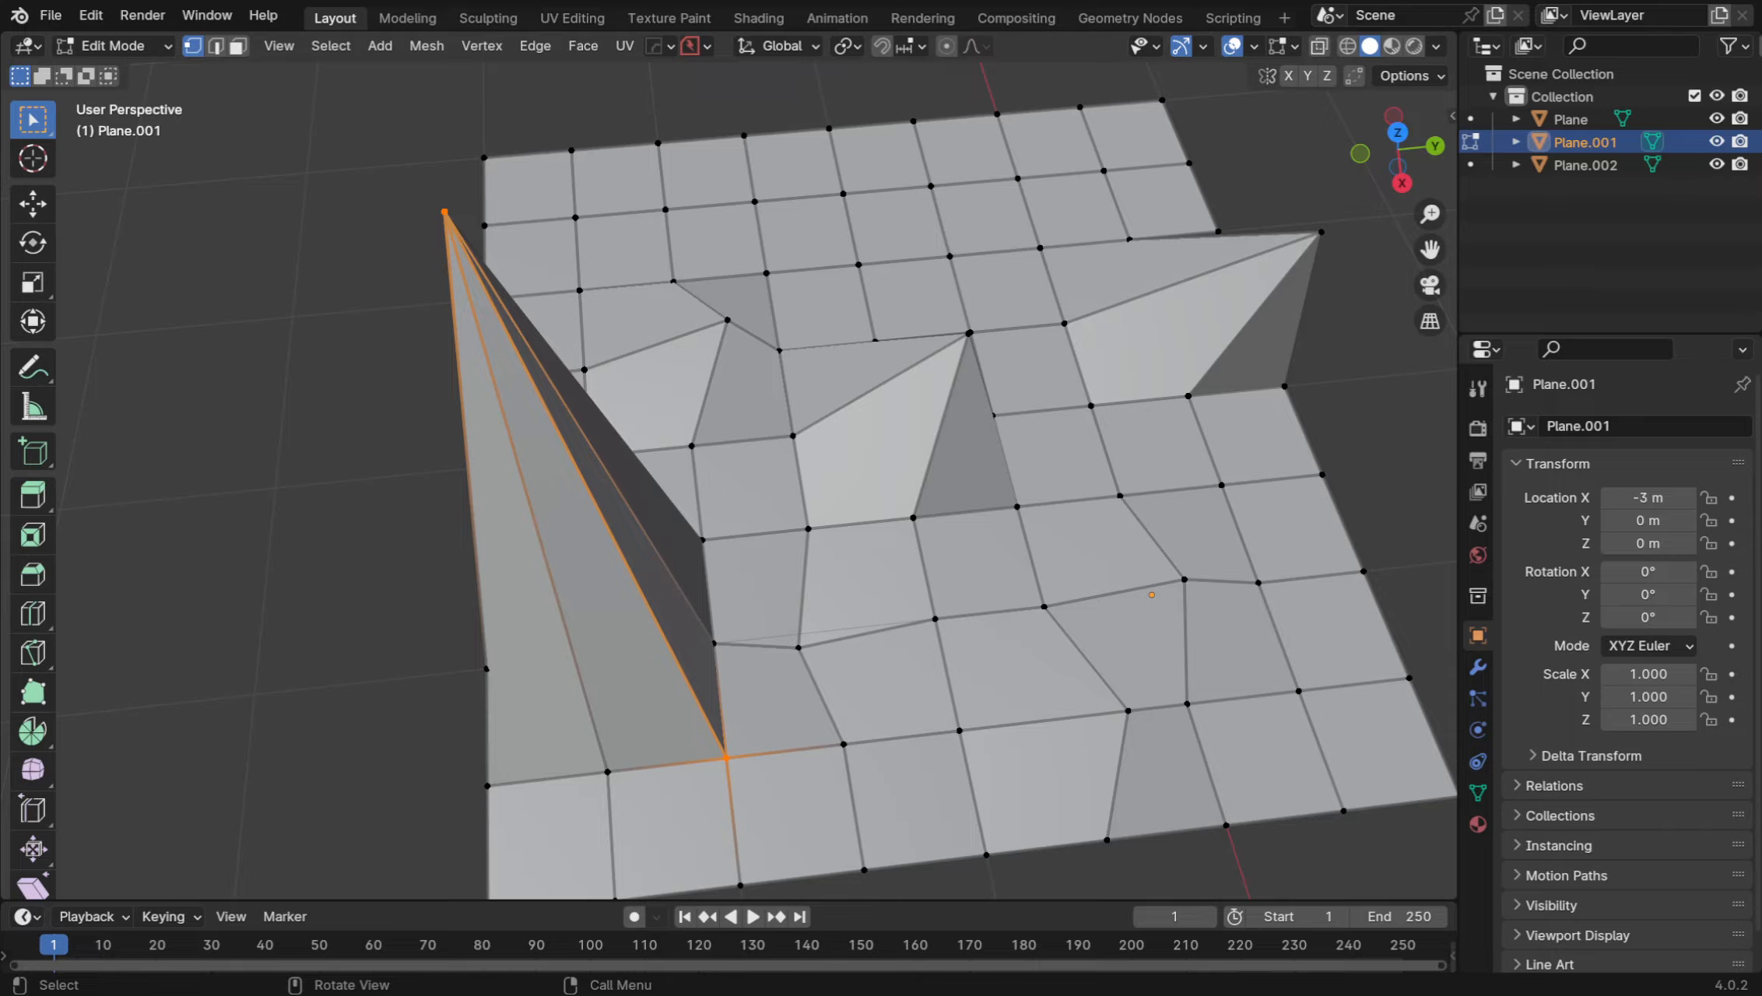
# Examine the divided quad from the side and undo its diagonal knife cut
pyautogui.moveTo(1152, 594); pyautogui.dragTo(1177, 504, button='middle')
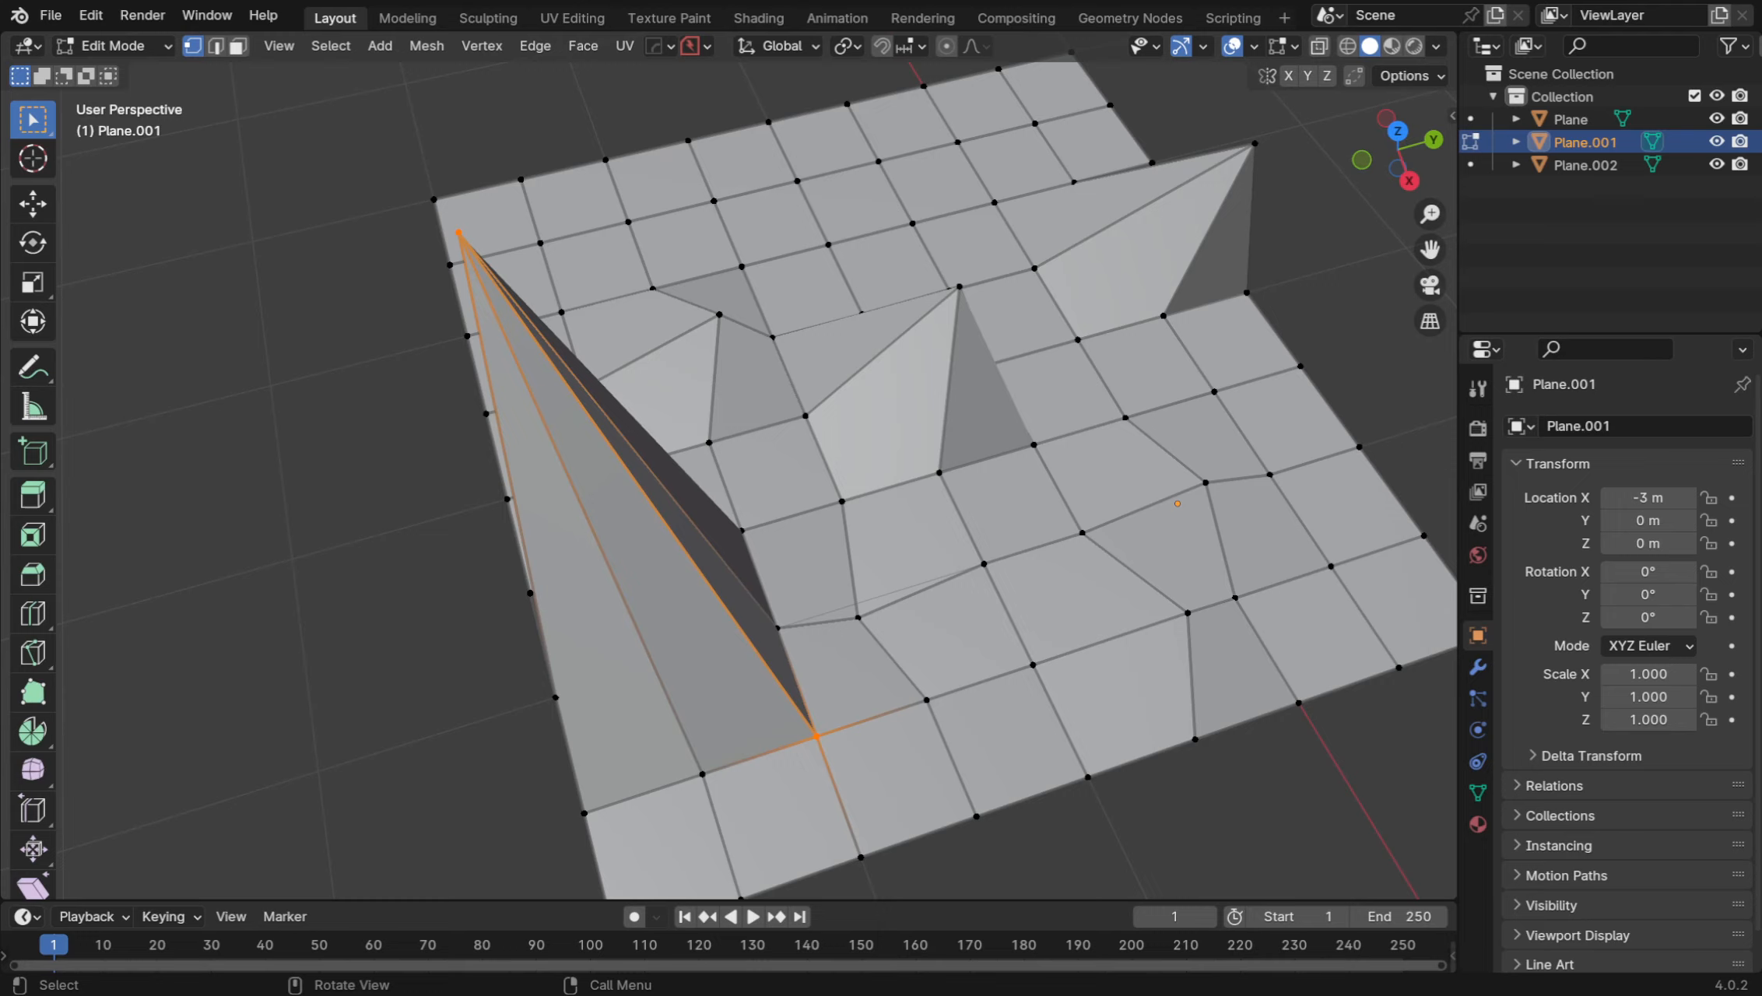
pyautogui.moveTo(728, 482); pyautogui.dragTo(1012, 475, button='middle')
pyautogui.hotkey('ctrl', 'z')
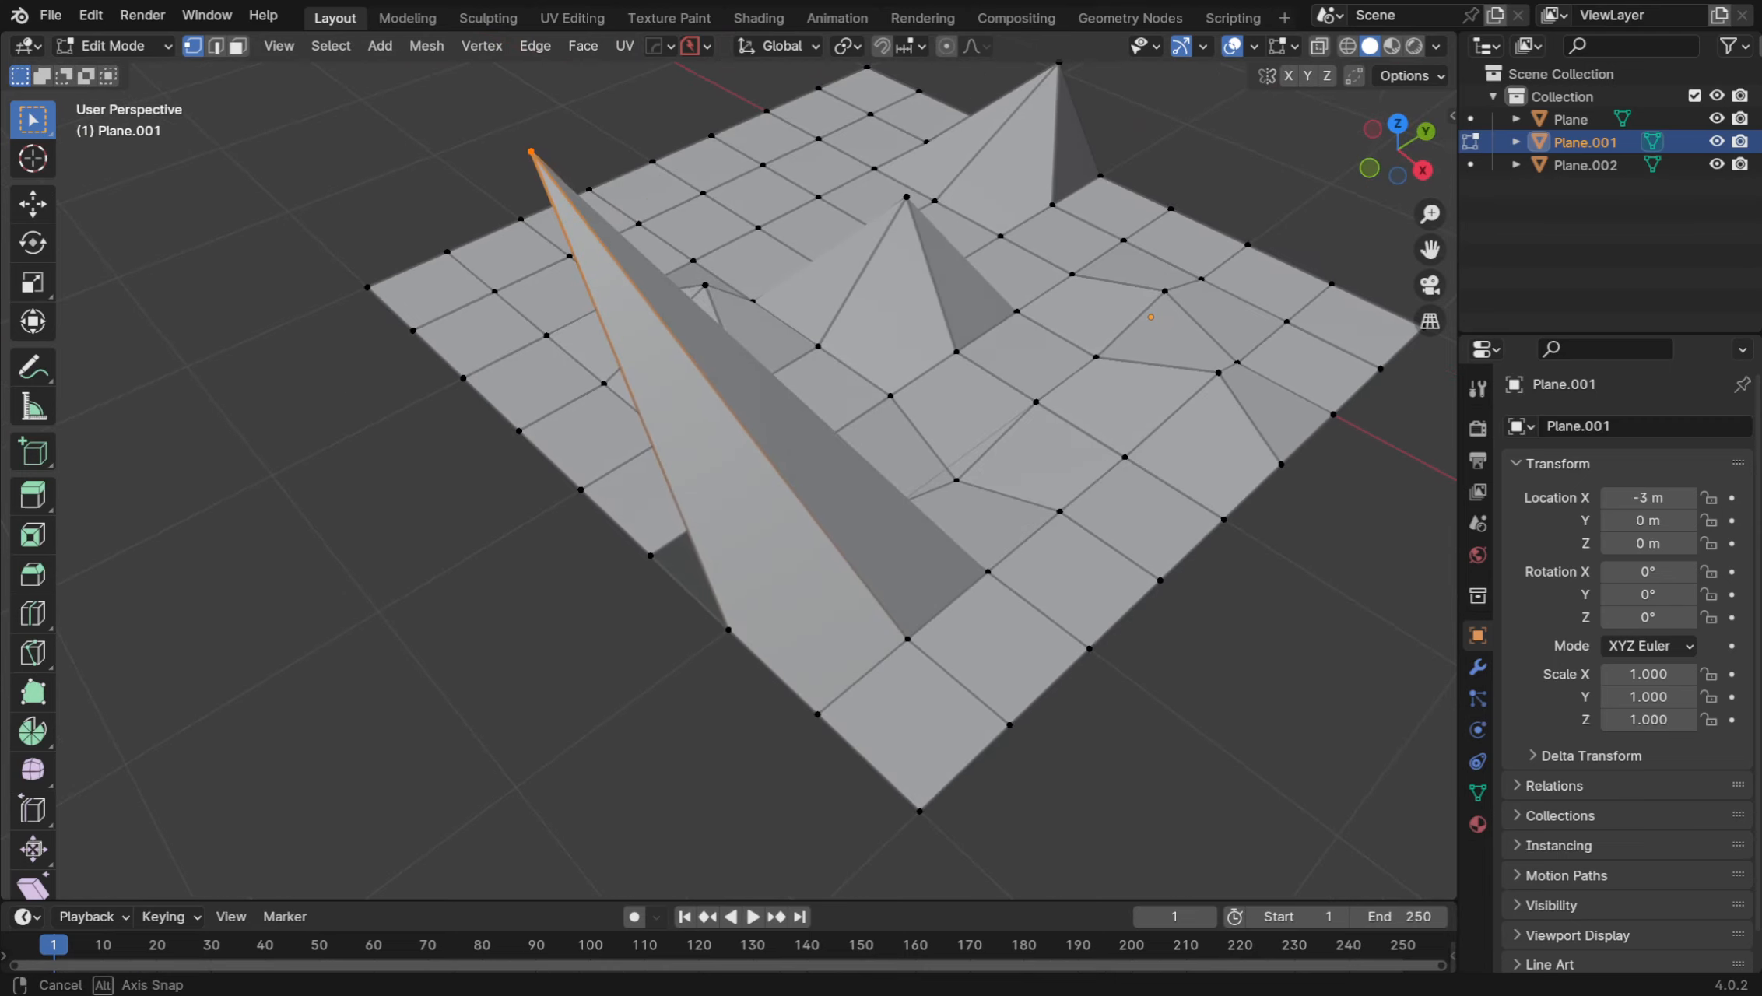
# Reselect the spike's tip and move it freely to bend the adjoining quads again, bringing the neighbouring plane into view
pyautogui.moveTo(516, 121); pyautogui.dragTo(558, 176)
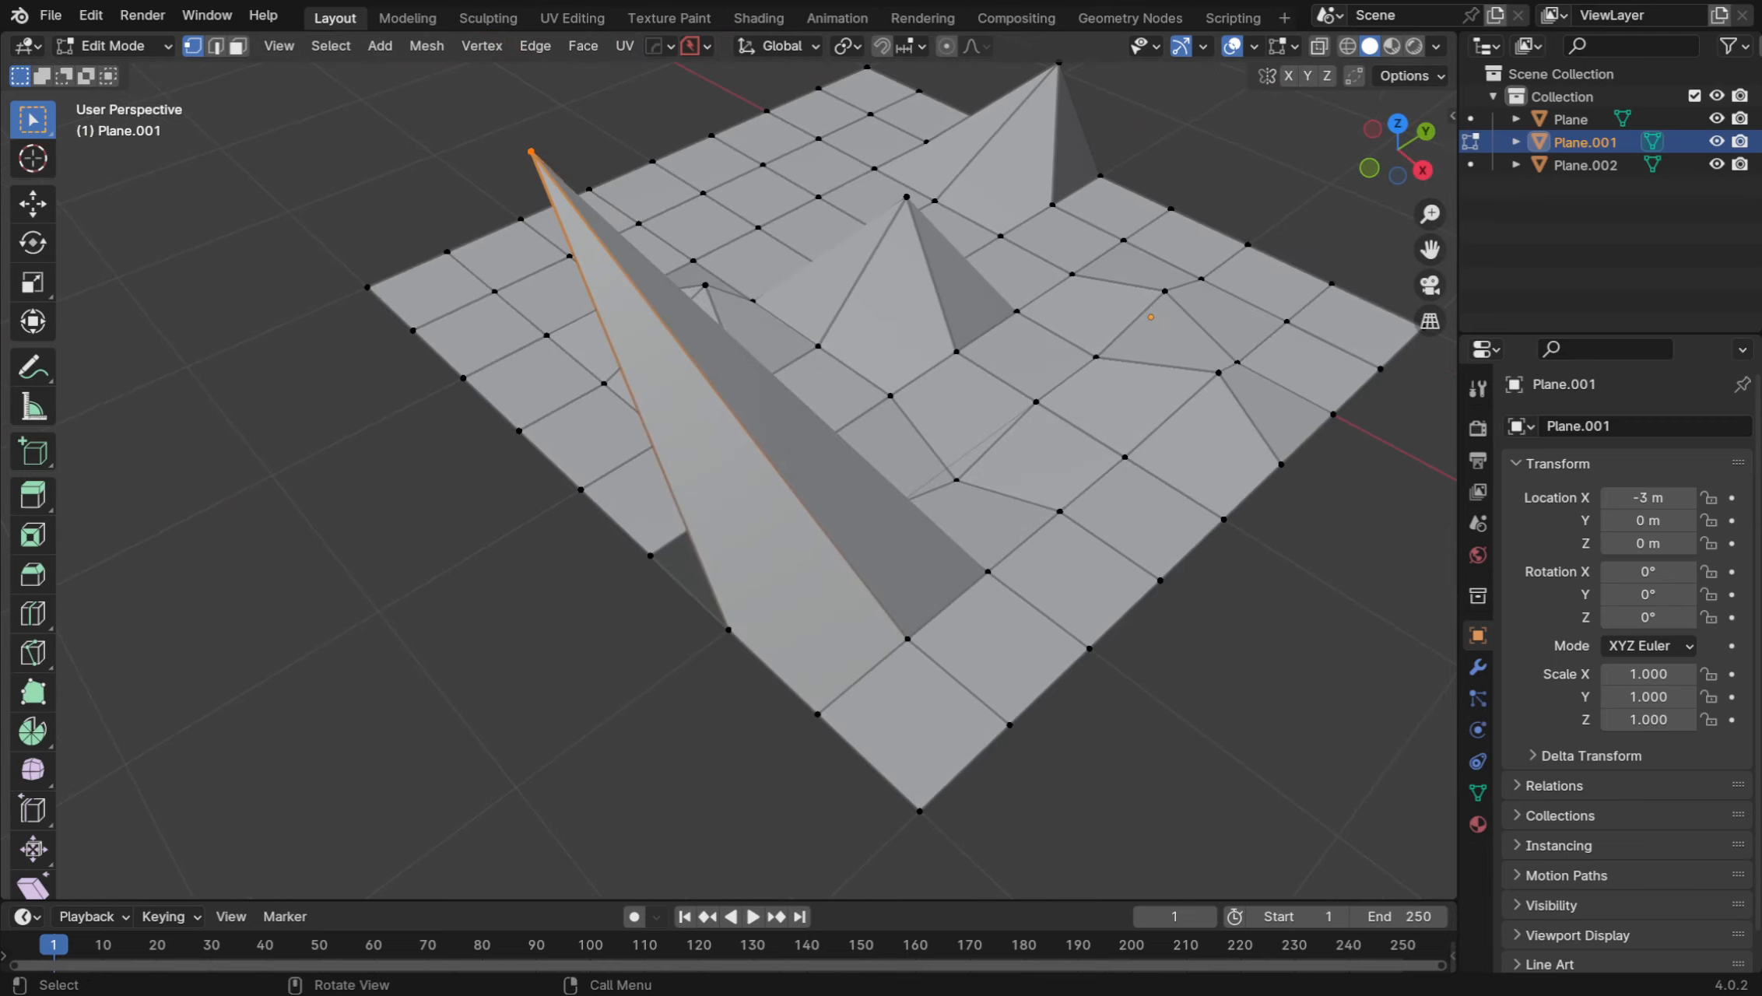
pyautogui.press('g')
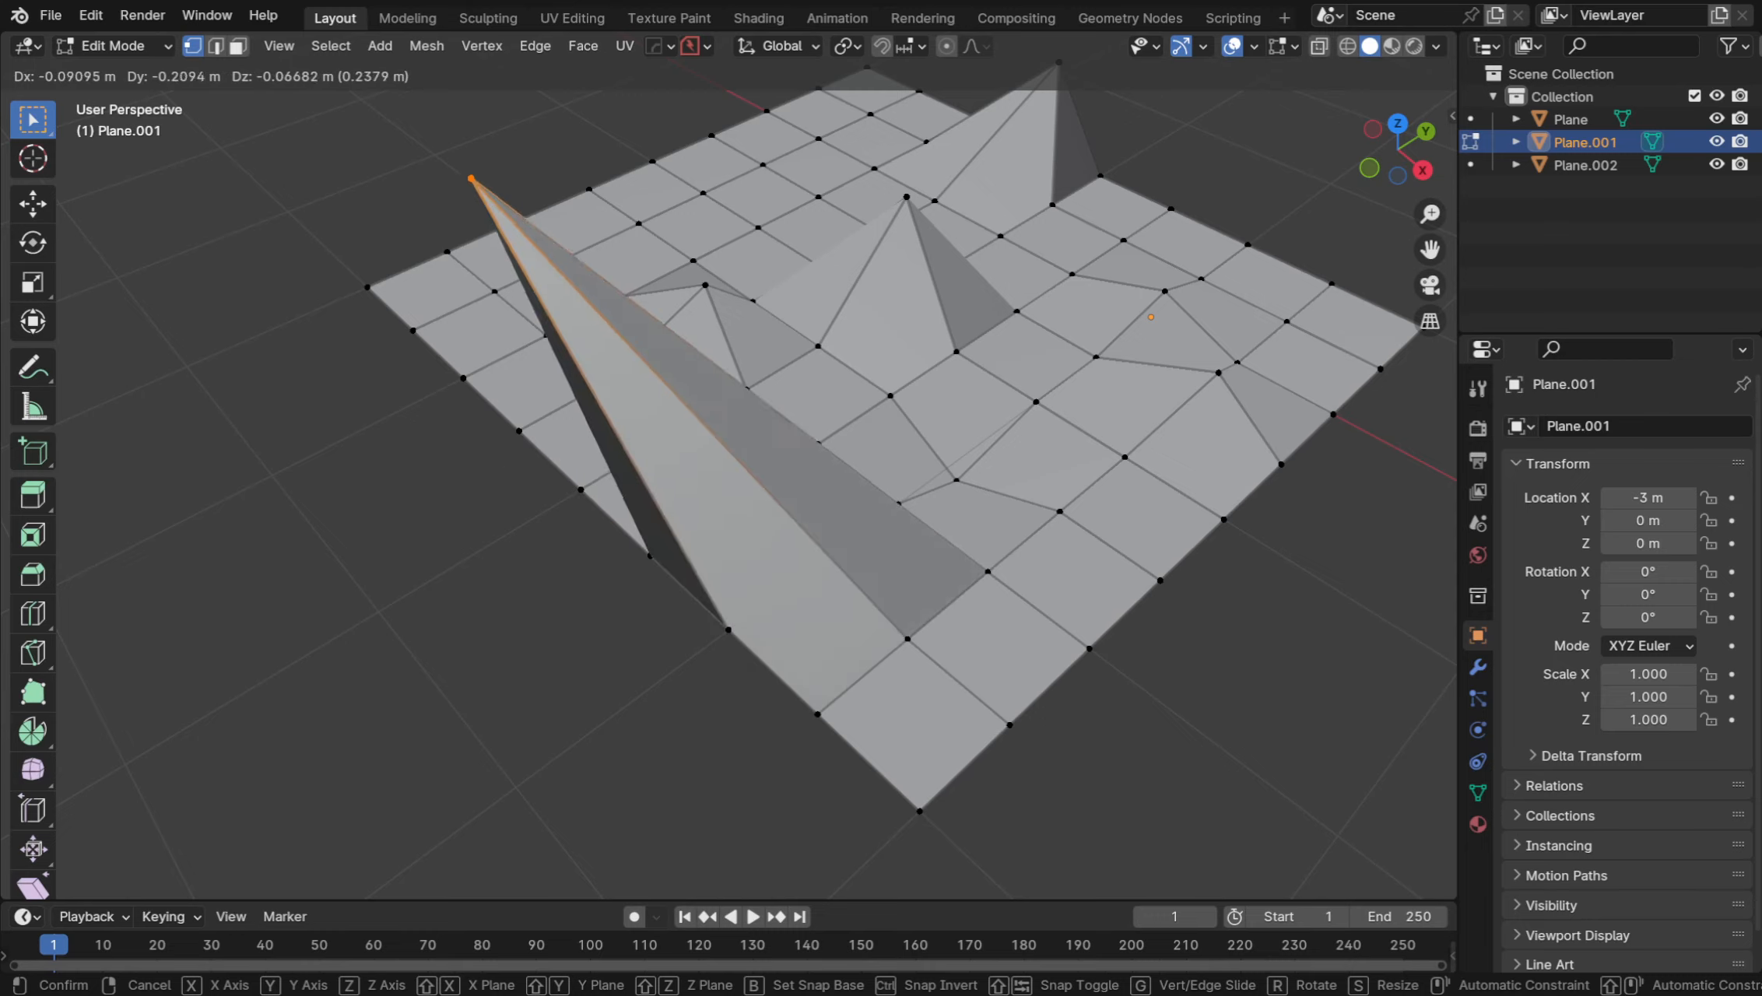
pyautogui.click(531, 138)
pyautogui.moveTo(747, 467)
pyautogui.mouseDown(button='middle')
pyautogui.moveTo(841, 440)
pyautogui.moveTo(755, 467)
pyautogui.moveTo(778, 459)
pyautogui.mouseUp(button='middle')
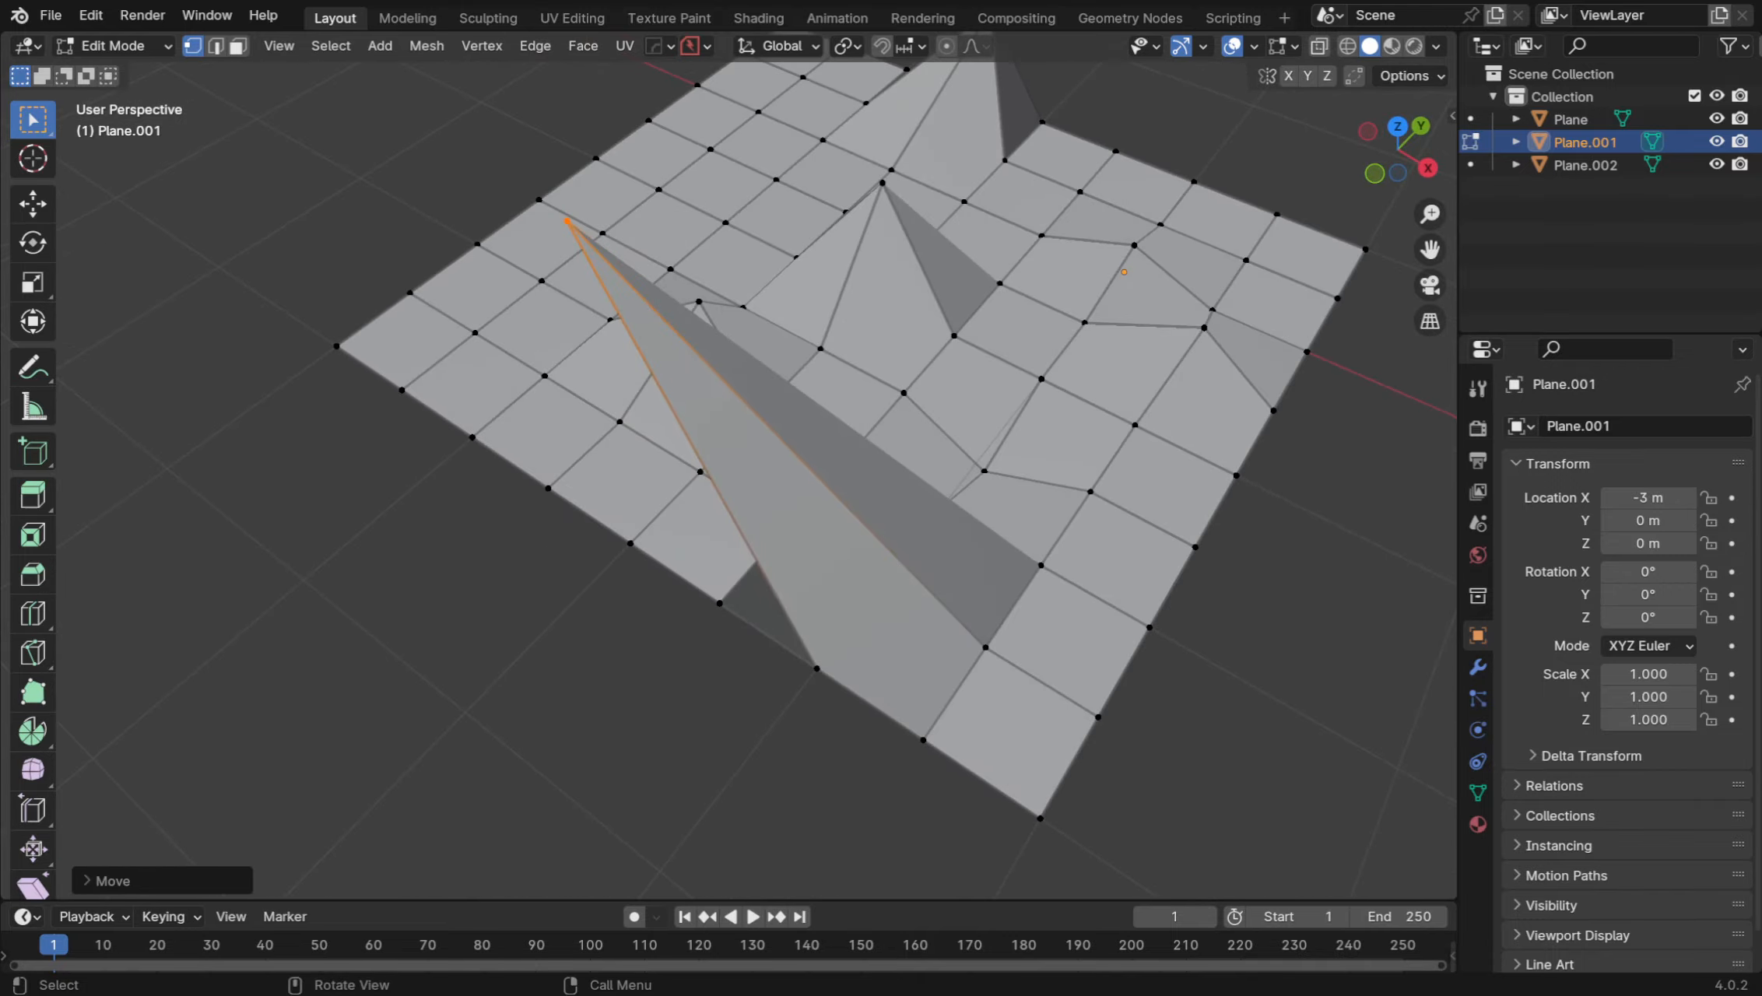
pyautogui.keyDown('shift'); pyautogui.moveTo(1012, 436); pyautogui.dragTo(544, 452, button='middle'); pyautogui.keyUp('shift')
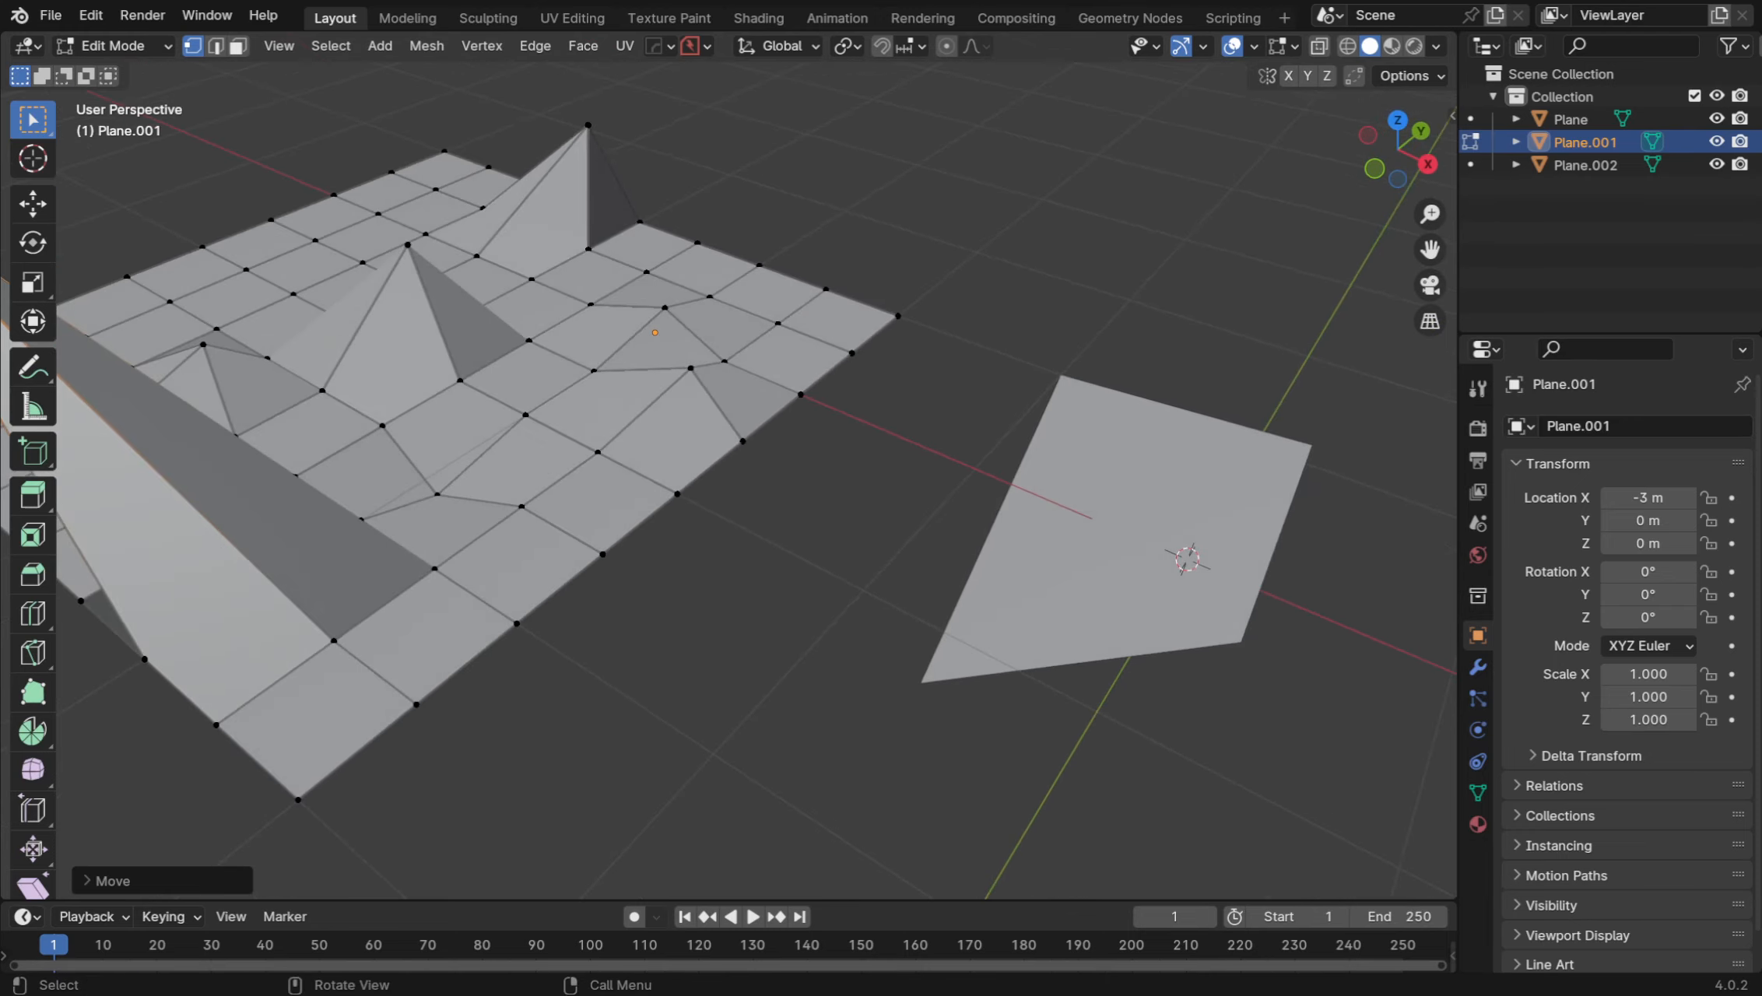